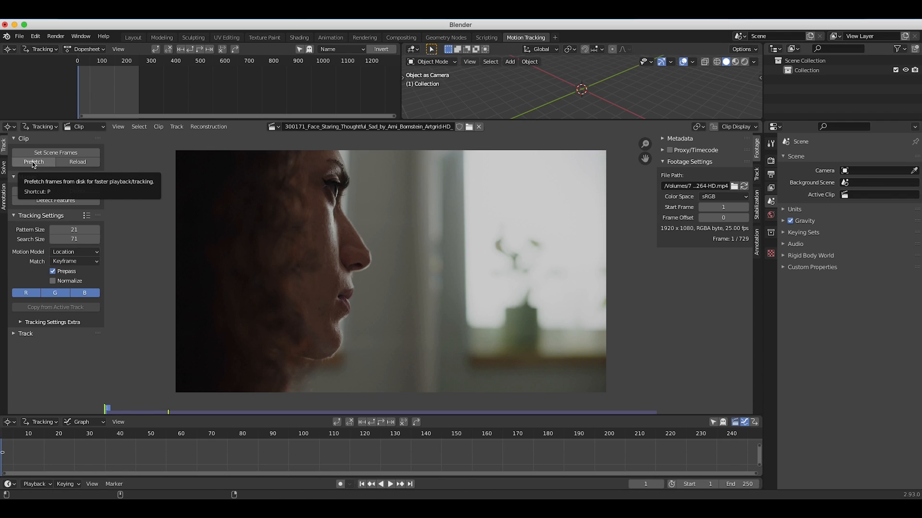
Prefetch the footage frames and match the scene's frame range to the clip length.
click(33, 163)
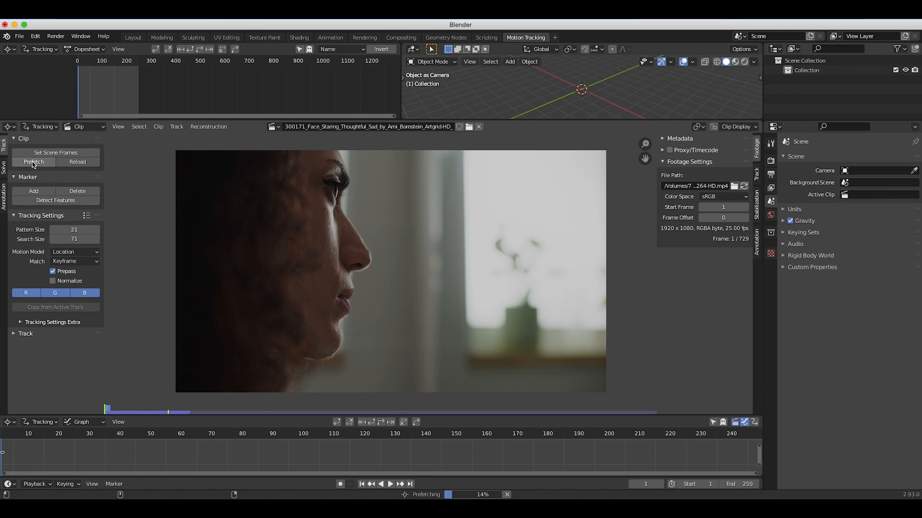
click(66, 155)
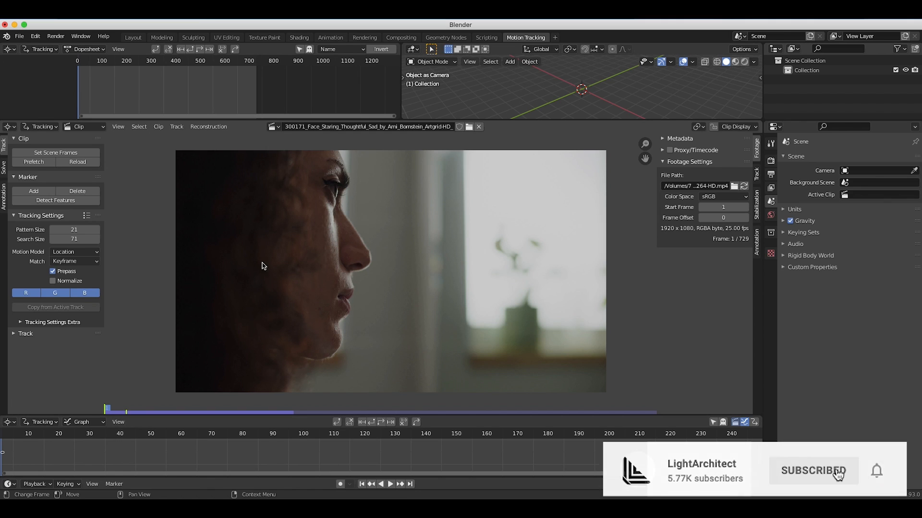
scroll(406, 454, down, 20)
scroll(417, 455, right, 2)
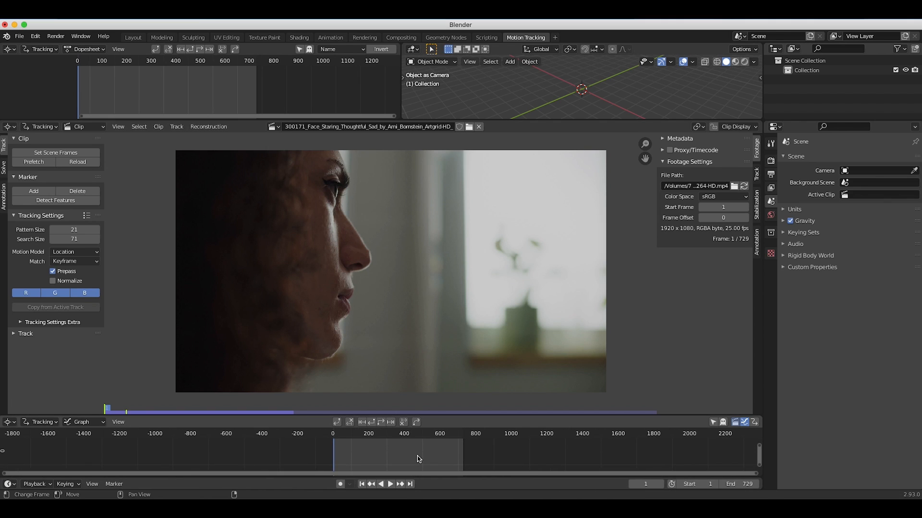
scroll(417, 459, up, 6)
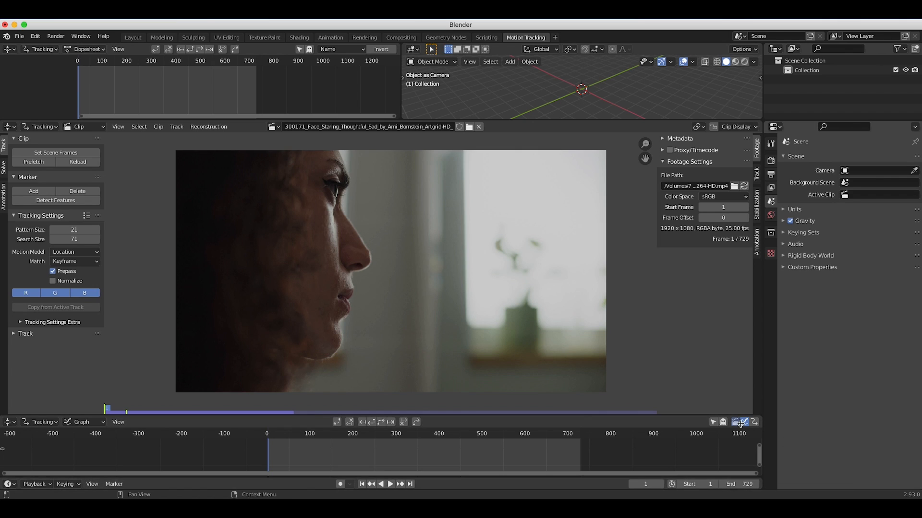
Set the scene's end frame to 200.
click(733, 484)
text(729)
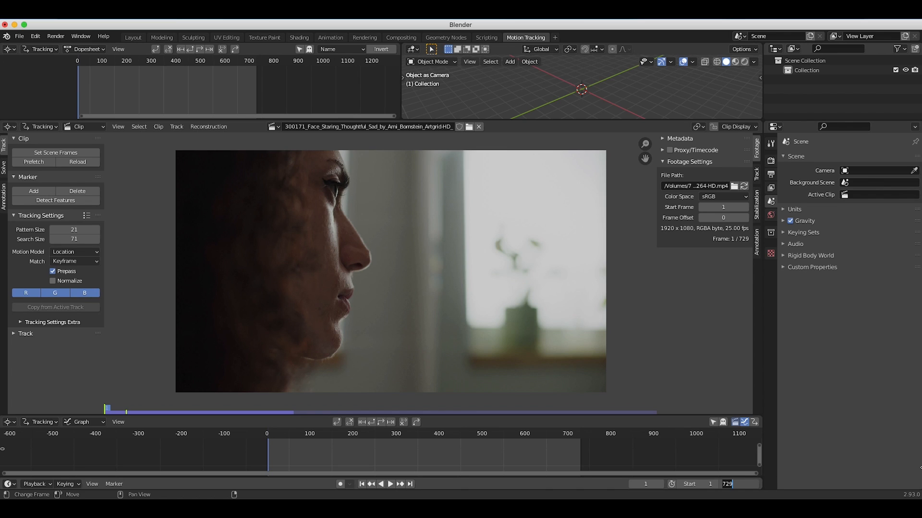
text(200)
key(Return)
Scrub and play through the shortened clip to review the camera movement, and return to the first frame.
drag(113, 412, 353, 409)
click(362, 484)
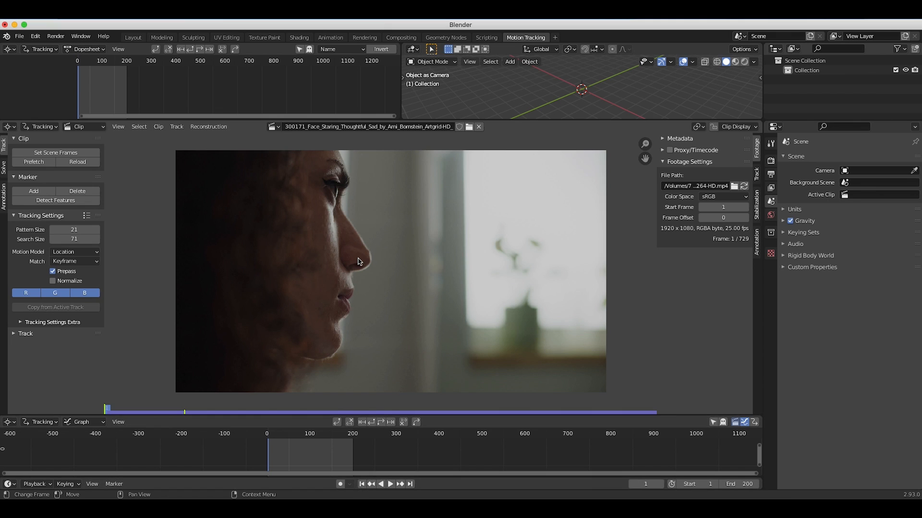
click(391, 484)
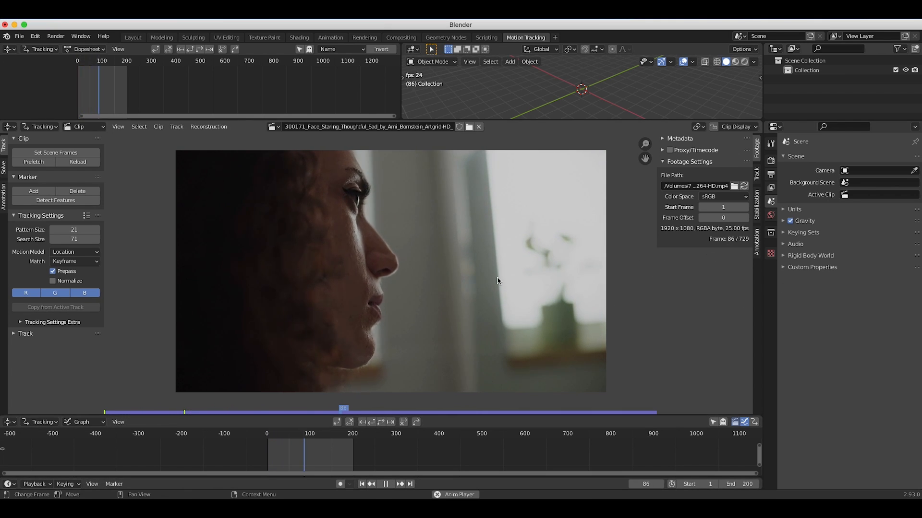
click(386, 485)
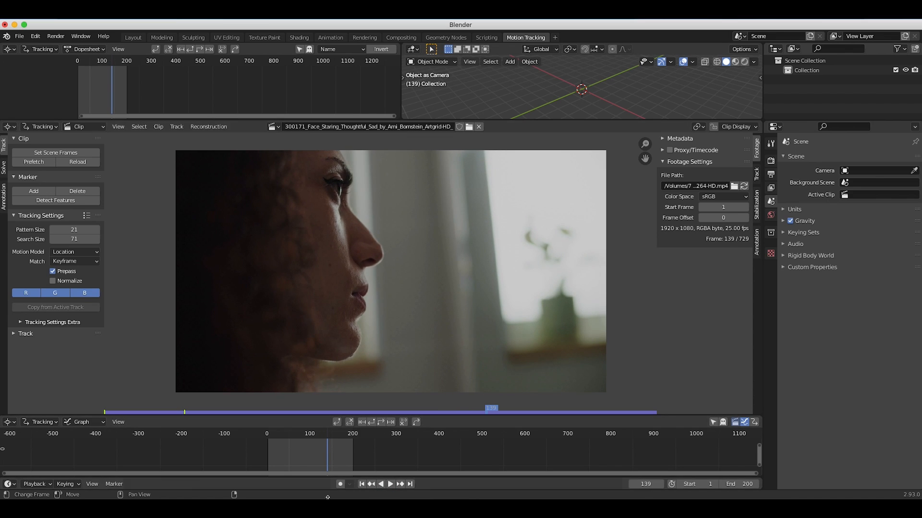
key(shift+Left)
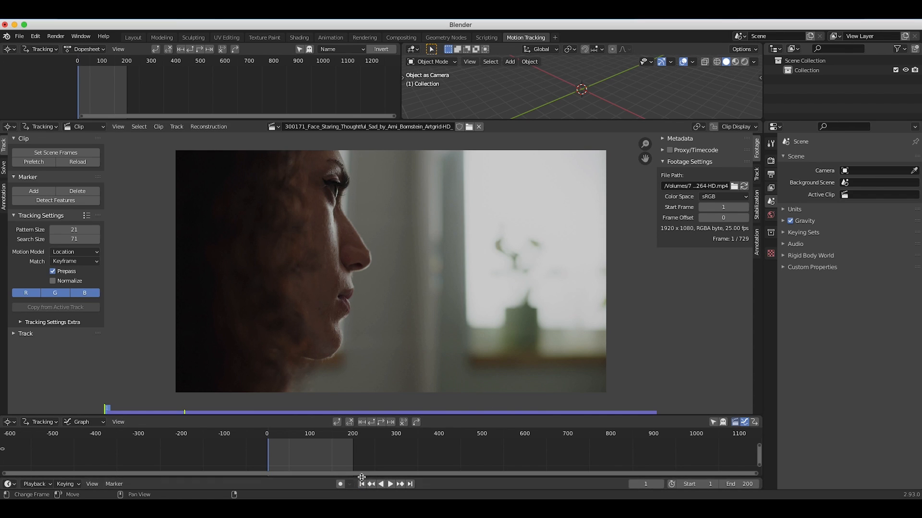
Apply the Blurry Footage tracking preset and set the pattern size to 61 and the search size to 138.
scroll(300, 455, up, 4)
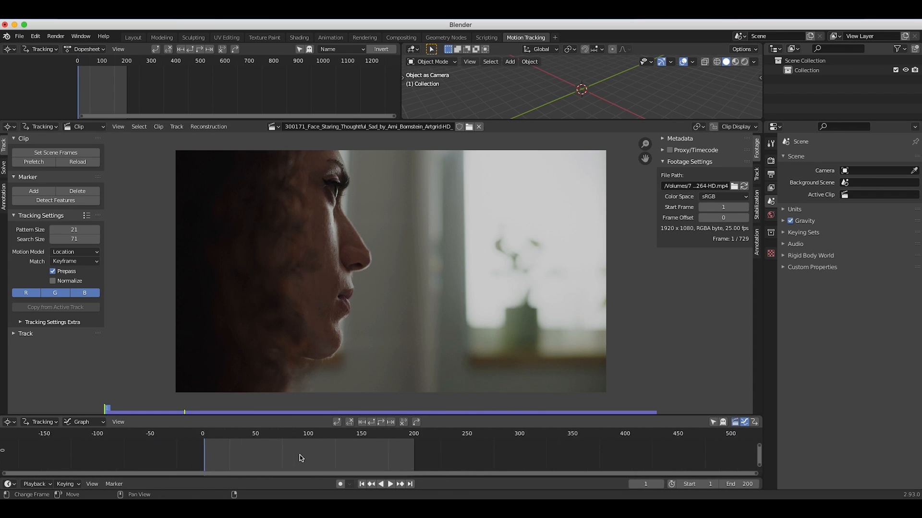
click(87, 217)
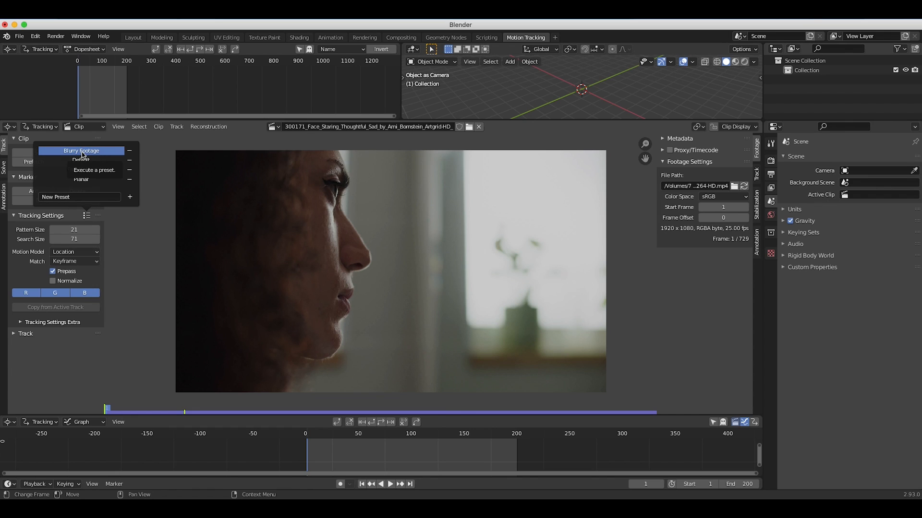
click(82, 152)
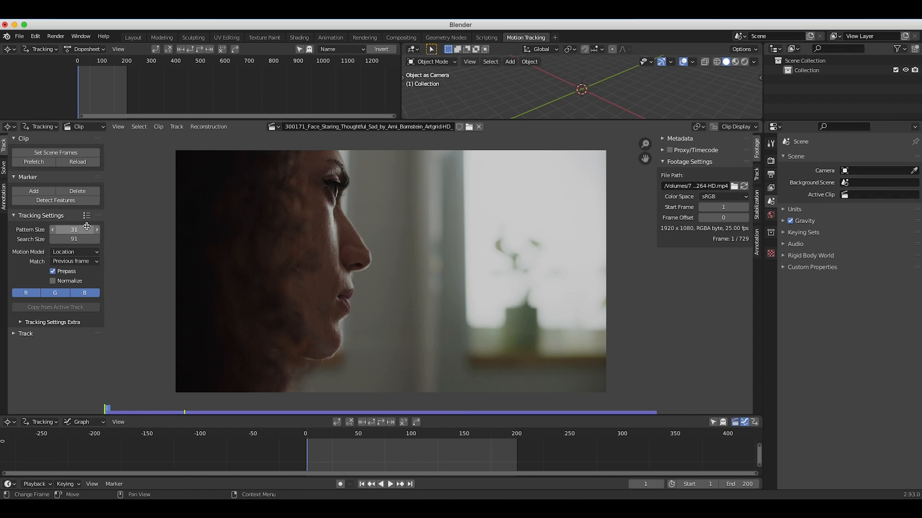
drag(79, 229, 113, 229)
Place a marker on the plant pot's upper left edge, track it forward to frame 200, and scrub back to frame 1.
scroll(399, 329, up, 1)
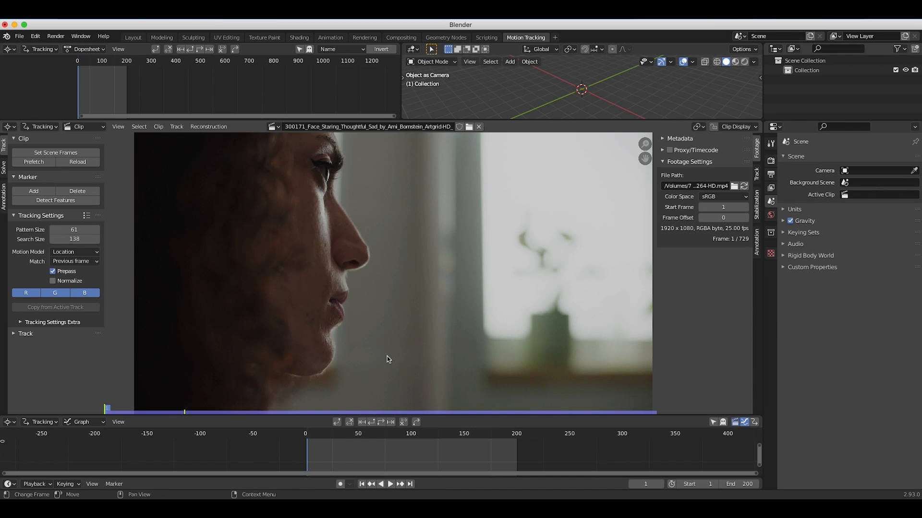
ctrl+click(540, 321)
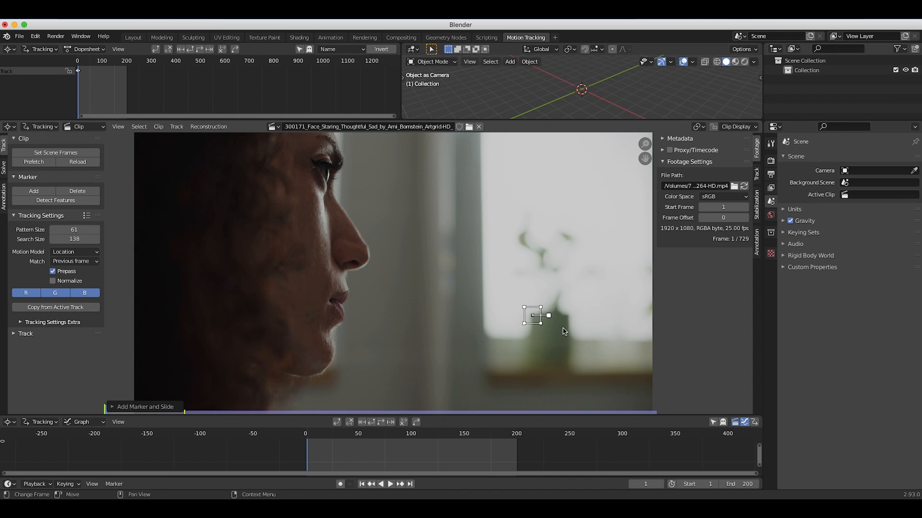
scroll(564, 331, right, 6)
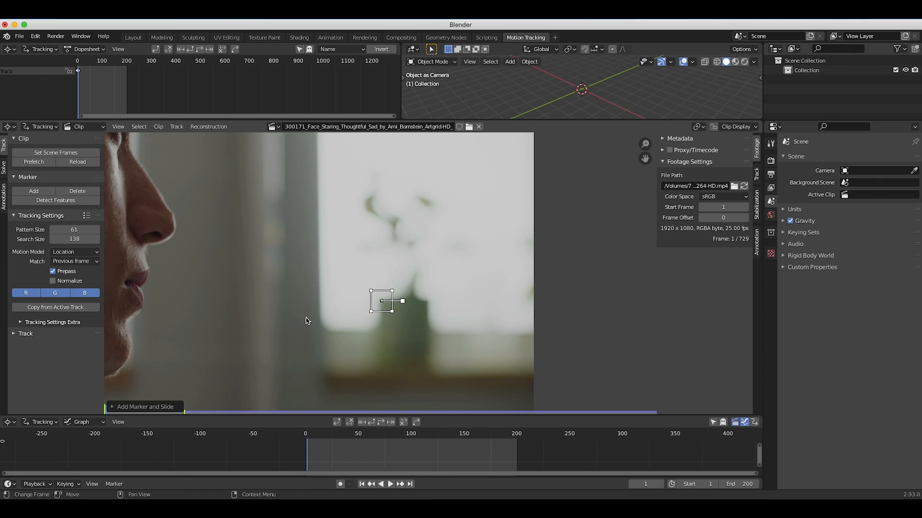
key(ctrl+t)
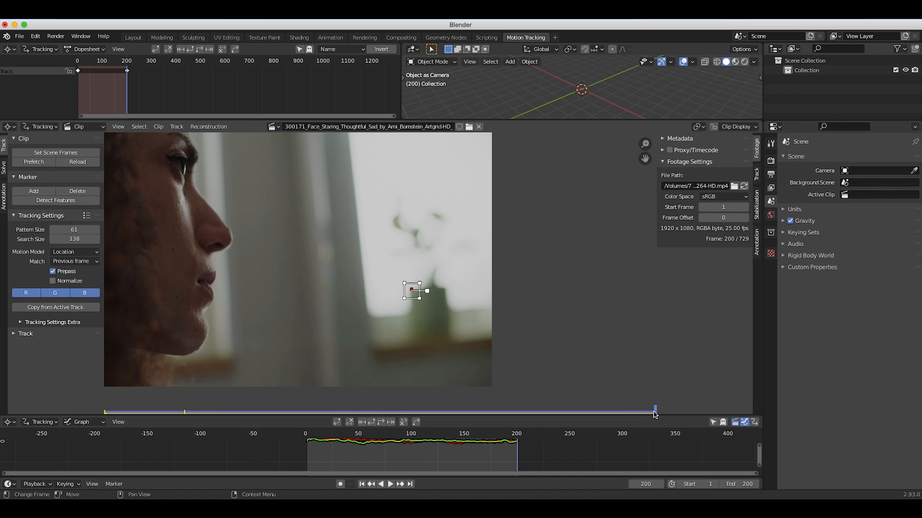
drag(613, 411, 153, 412)
drag(218, 438, 389, 447)
click(361, 484)
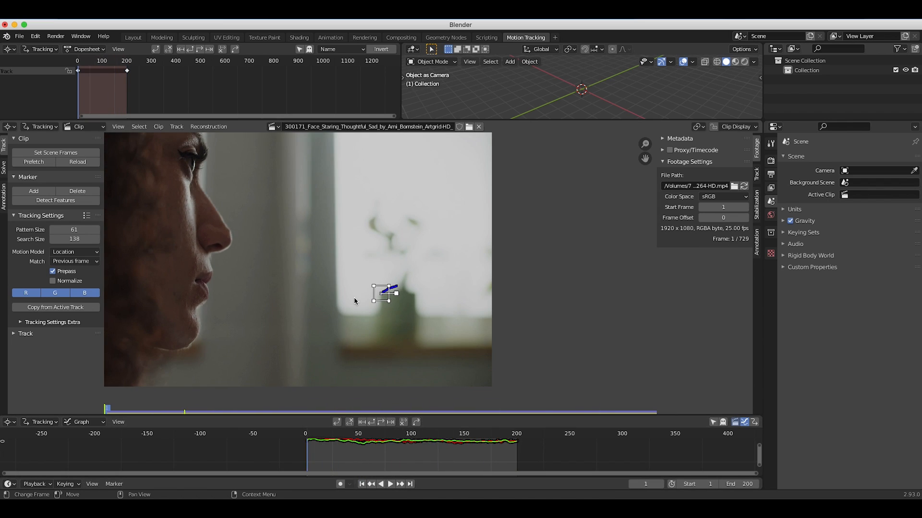
Add a second marker at the window's lower left corner and track it forward to frame 200.
scroll(353, 301, up, 1)
scroll(354, 301, down, 5)
scroll(356, 240, up, 2)
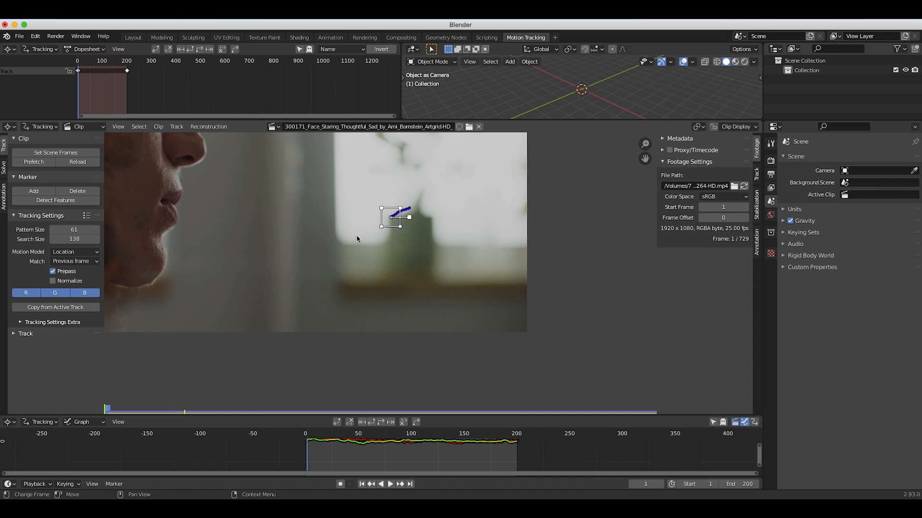
ctrl+click(340, 244)
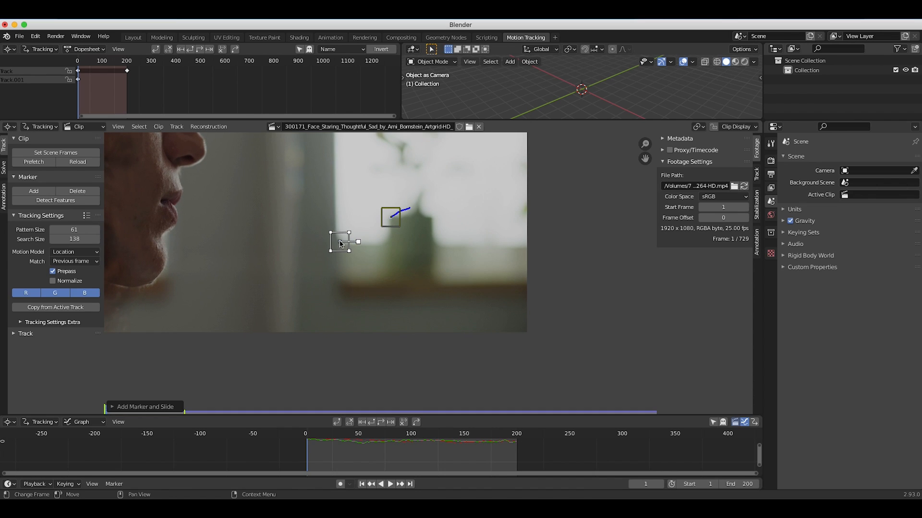
click(381, 422)
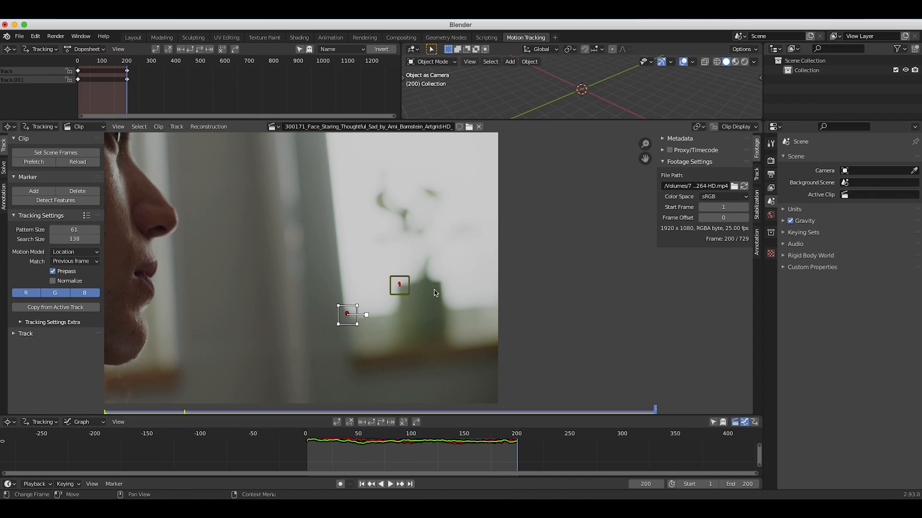
Add a marker on the pot's upper right edge and track it backward from frame 200, plus one just below tracked forward from frame 1.
ctrl+click(442, 284)
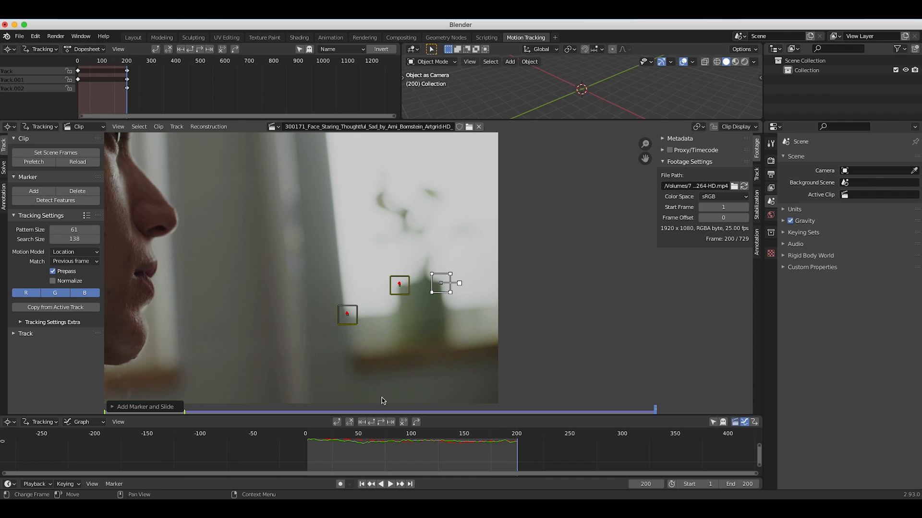
click(371, 422)
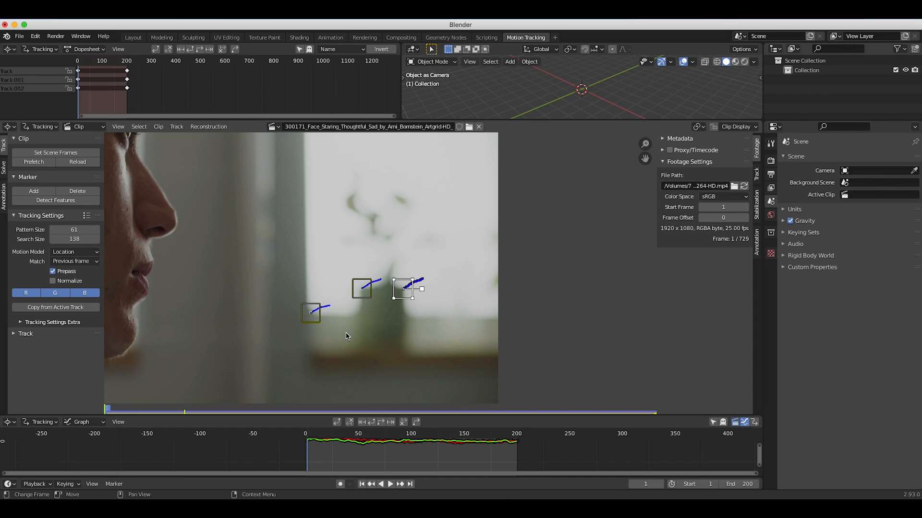
ctrl+click(406, 315)
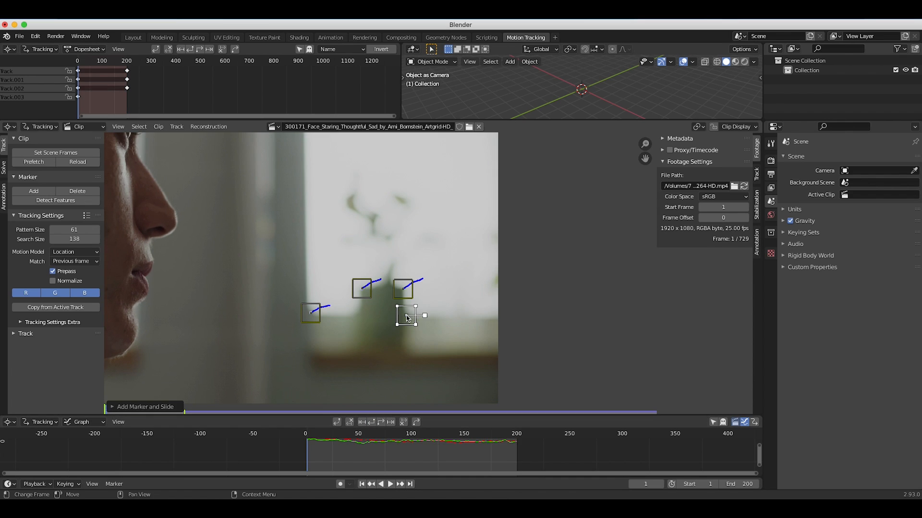
click(384, 424)
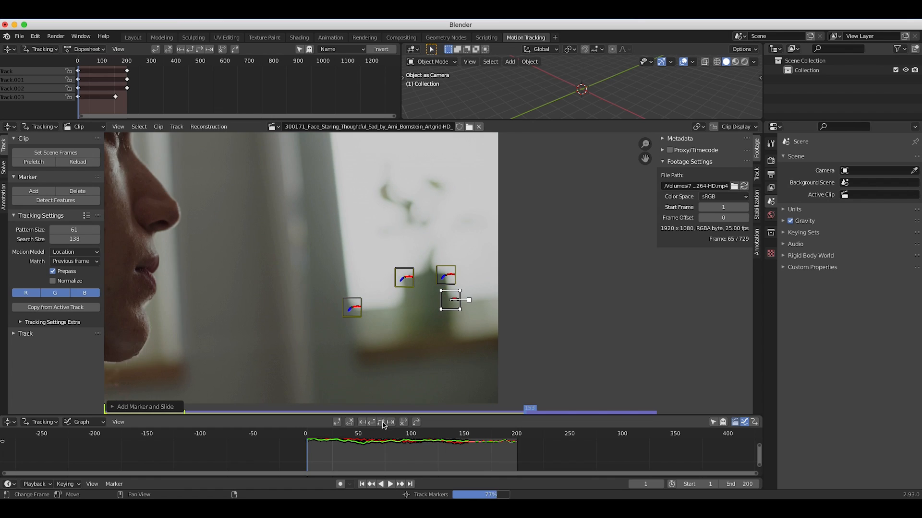
Play back the clip to check the four markers and examine their motion curves up close.
scroll(482, 263, down, 3)
click(390, 484)
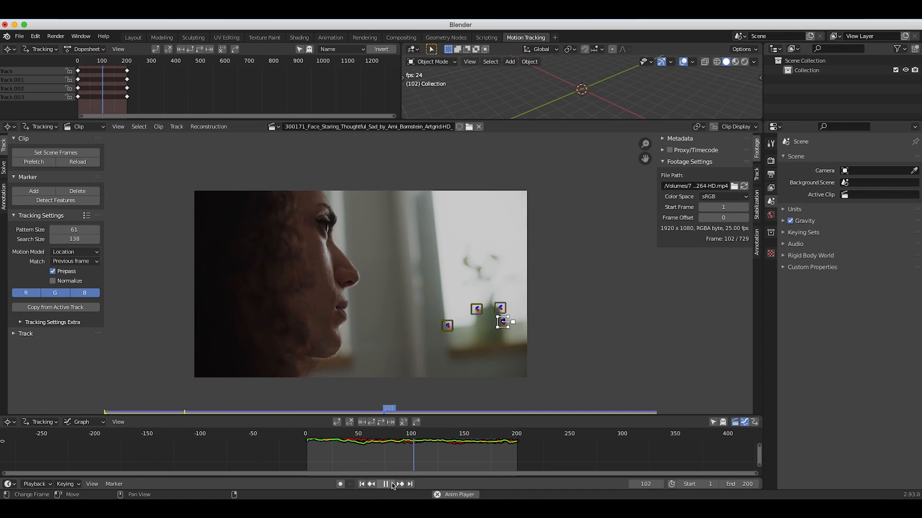
click(393, 484)
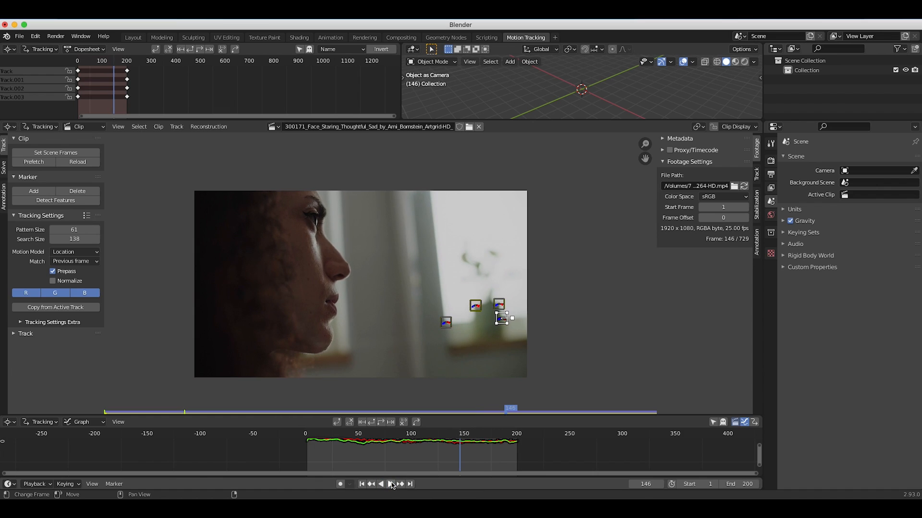
scroll(395, 457, up, 2)
scroll(395, 457, up, 2)
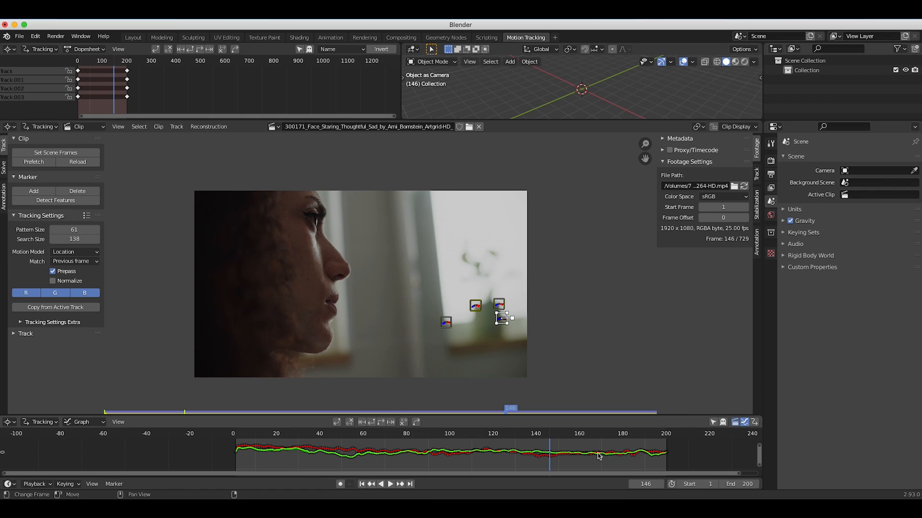
Select all four tracking markers and return to the first frame.
click(354, 352)
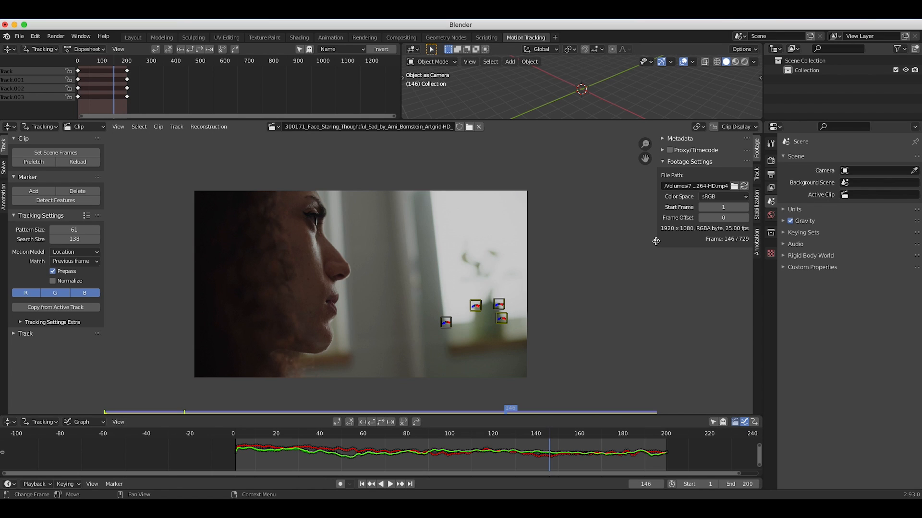
key(a)
drag(499, 409, 512, 434)
key(shift+Left)
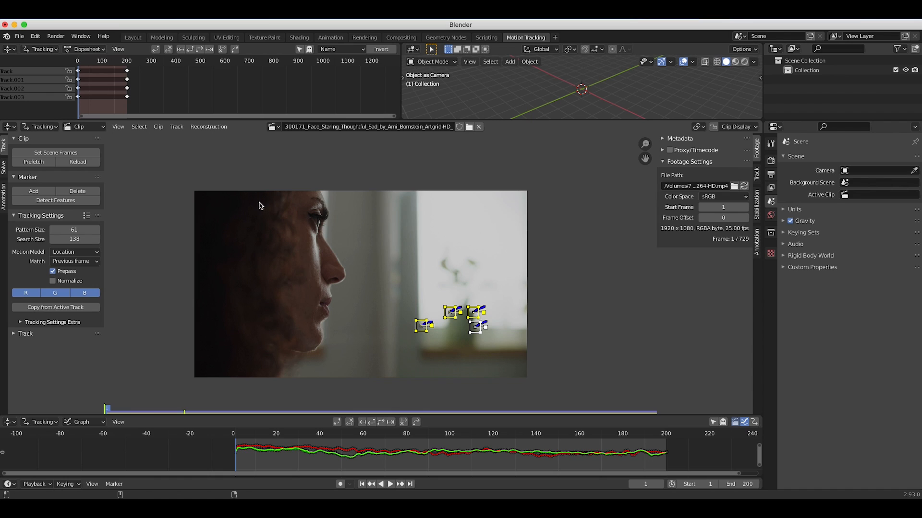
Solve the camera motion in Tripod mode, refining focal length, optical center and radial distortion.
click(4, 171)
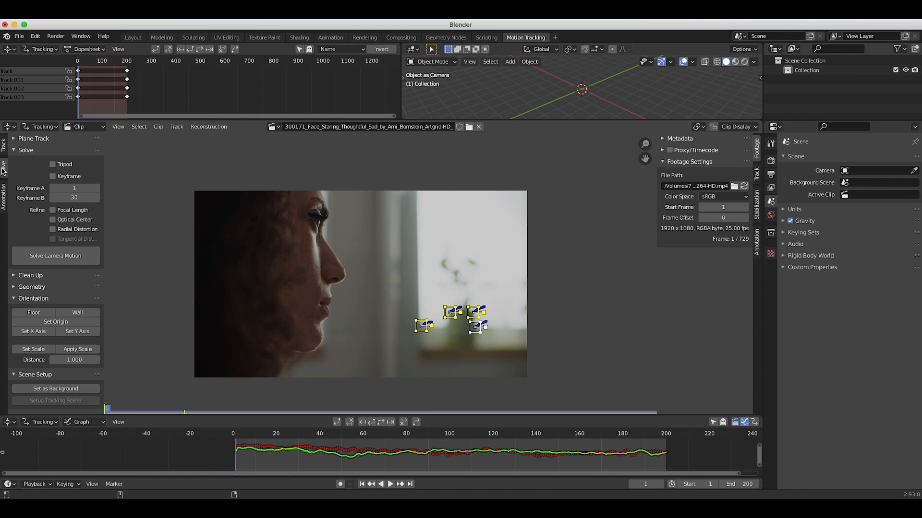
click(53, 165)
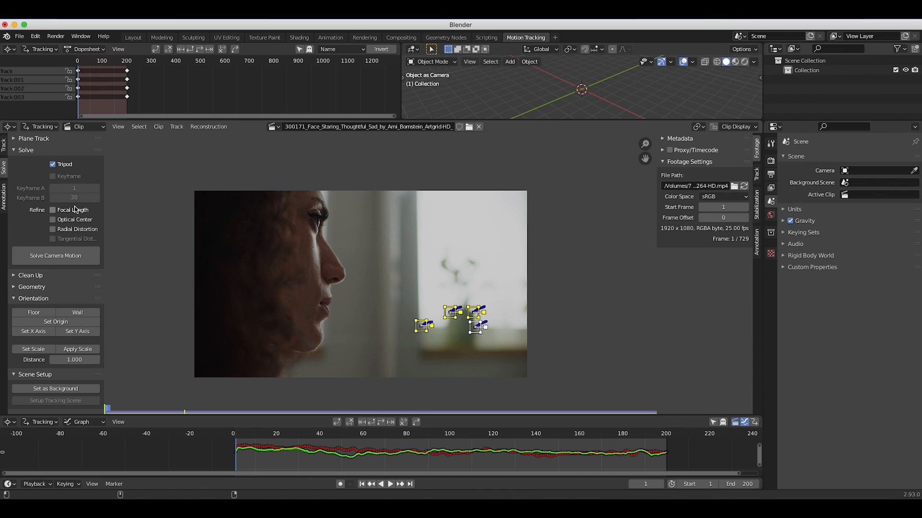
click(53, 219)
click(22, 300)
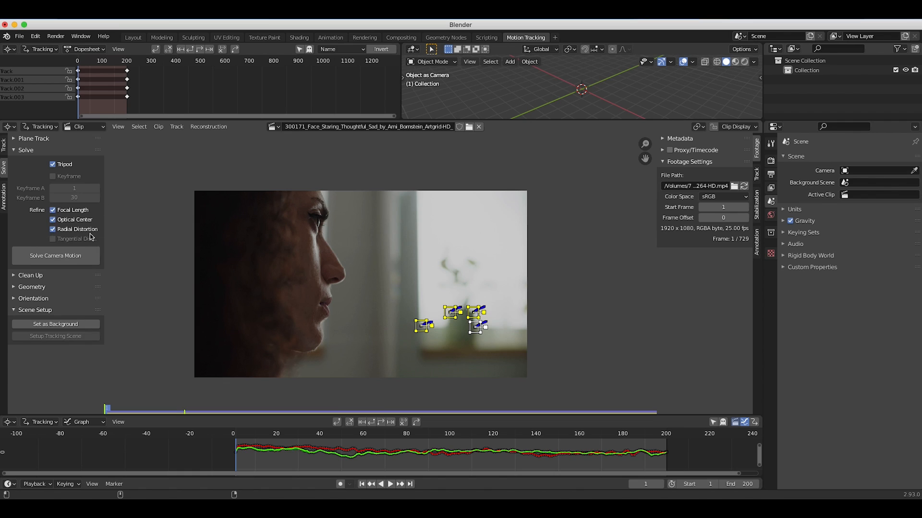
click(56, 255)
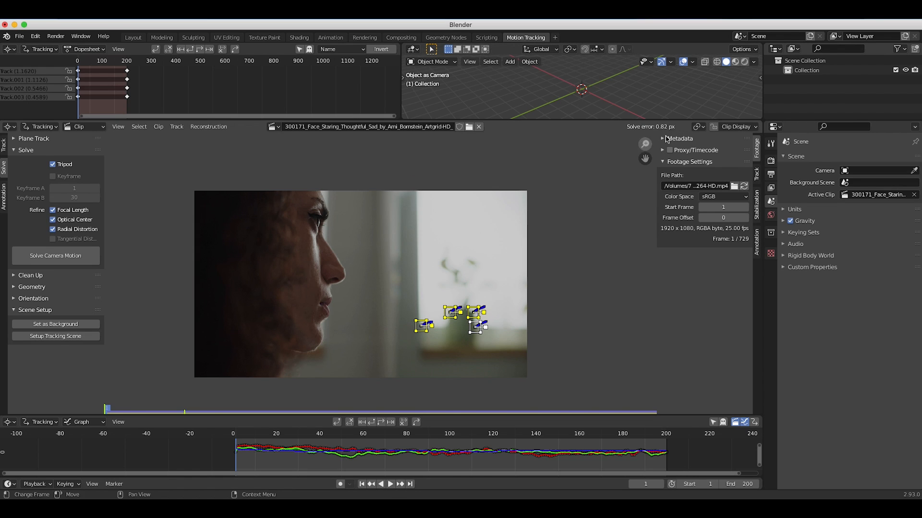
Enlarge the 3D viewport by extending it down over the clip editor's area.
scroll(401, 297, left, 2)
scroll(401, 298, right, 1)
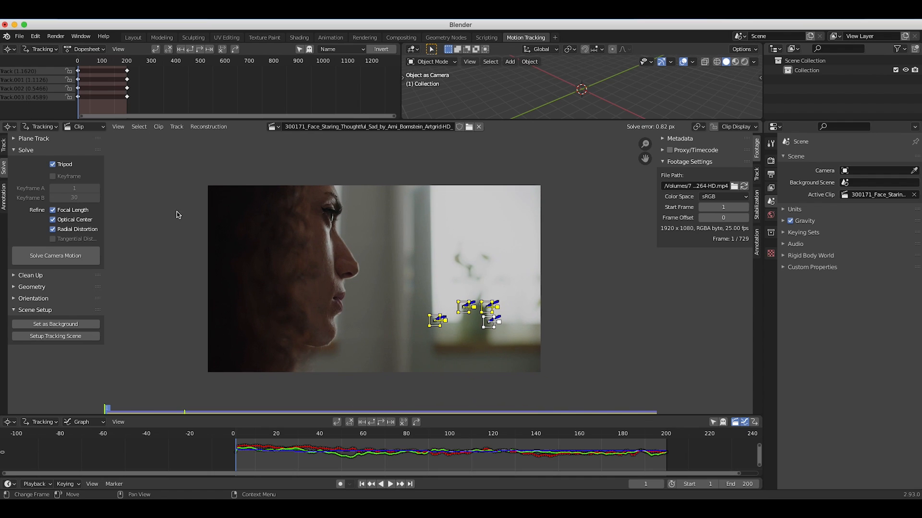
drag(564, 120, 589, 195)
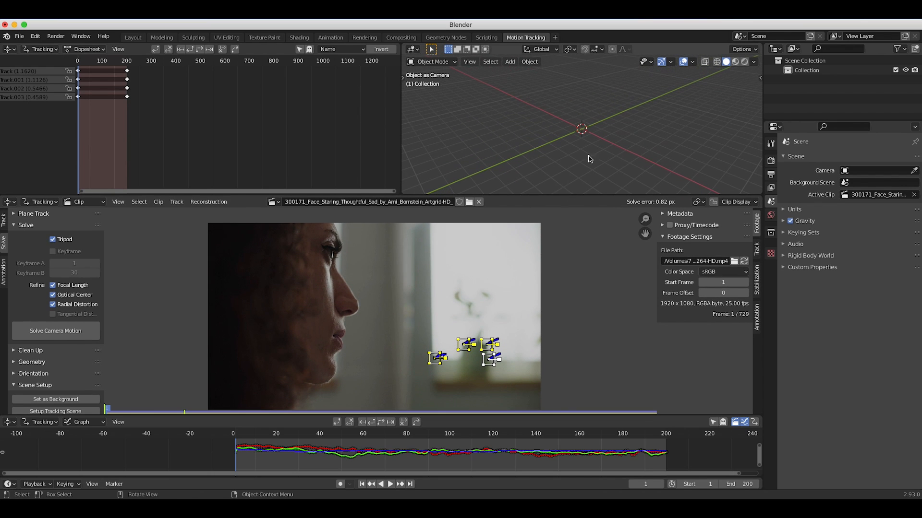
Add a camera to the empty scene at the world origin.
key(shift+a)
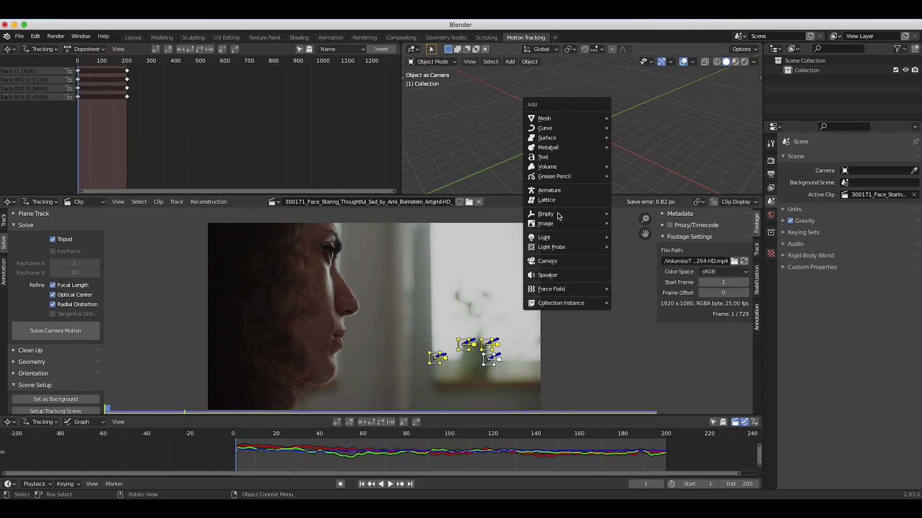
click(541, 262)
scroll(565, 165, right, 2)
scroll(565, 166, down, 5)
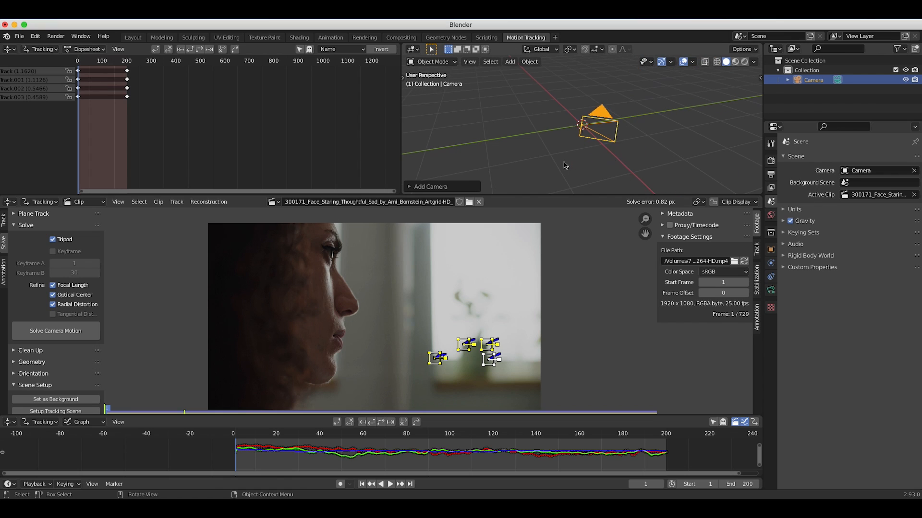
scroll(565, 165, right, 4)
shift+scroll(566, 165, right, 2)
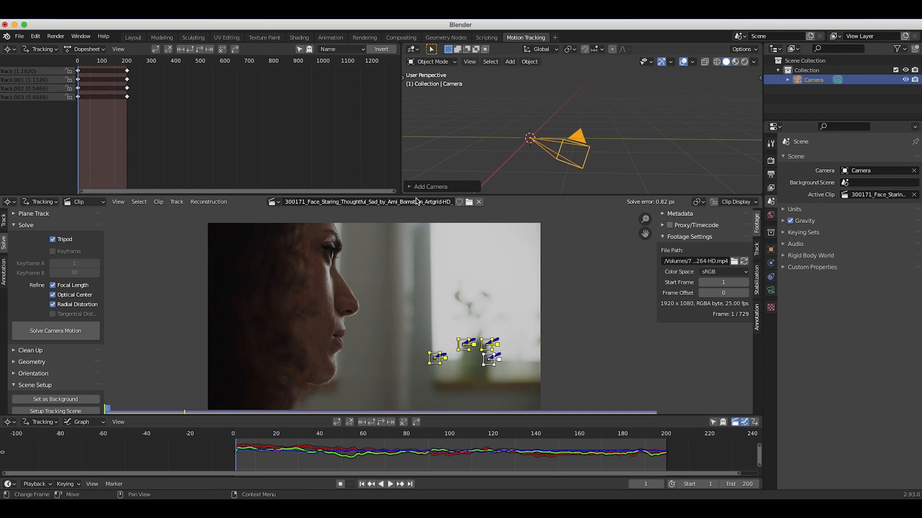
Set the clip as the camera's background and view the 3D scene through that camera.
drag(463, 195, 463, 132)
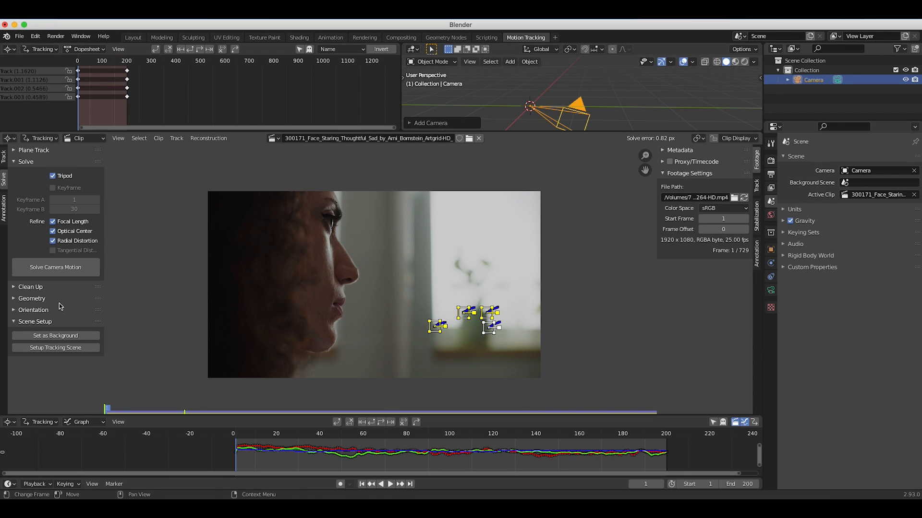
click(55, 337)
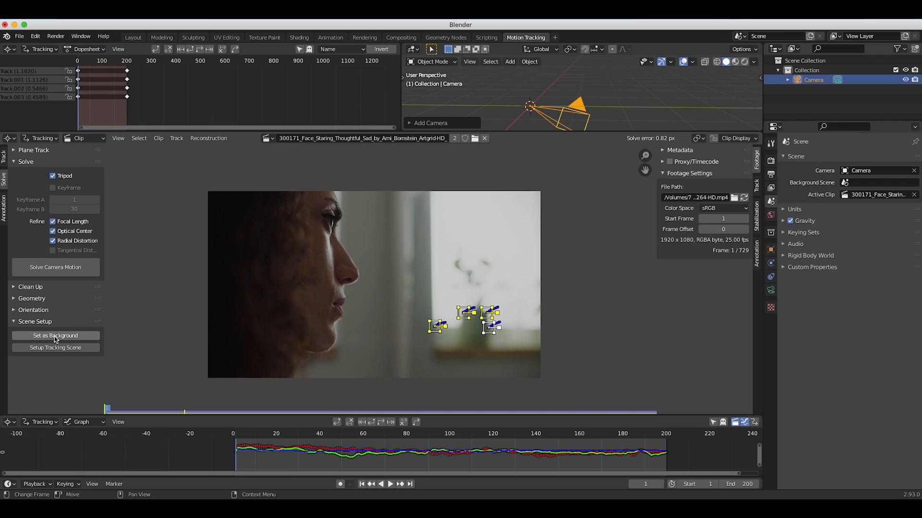
click(470, 61)
mouse_move(485, 172)
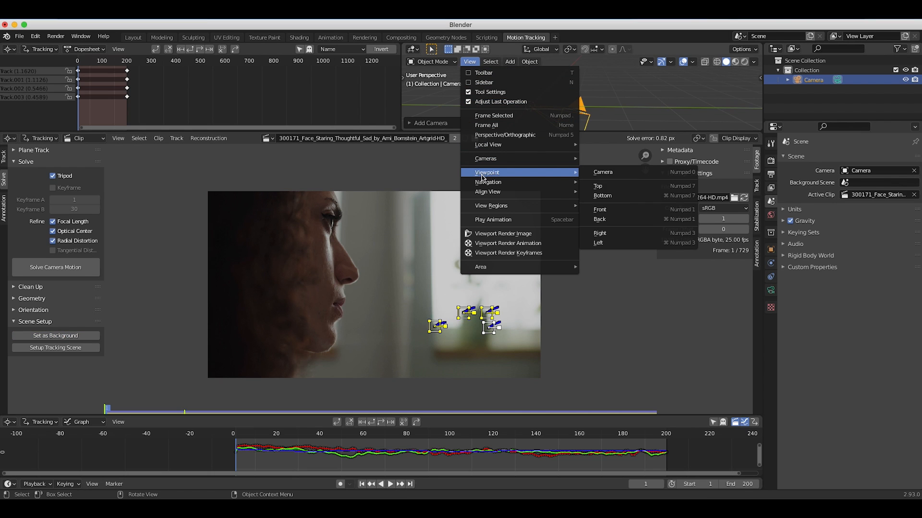
click(599, 171)
drag(586, 132, 585, 247)
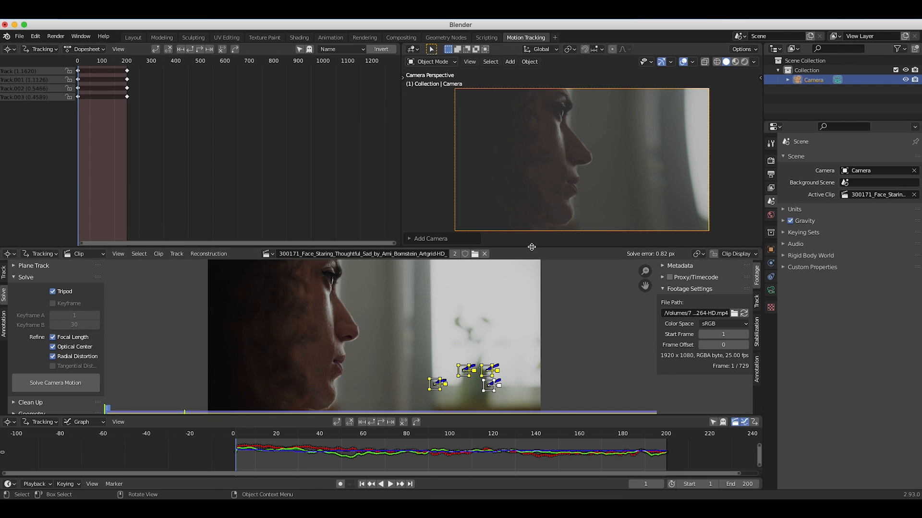
drag(535, 247, 535, 159)
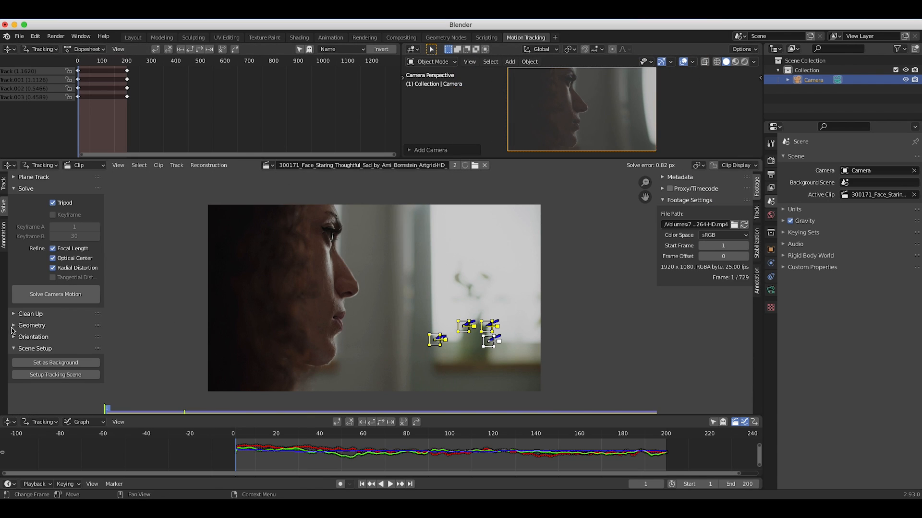
Set the scene origin at the leftmost tracking marker beside the window edge.
click(14, 340)
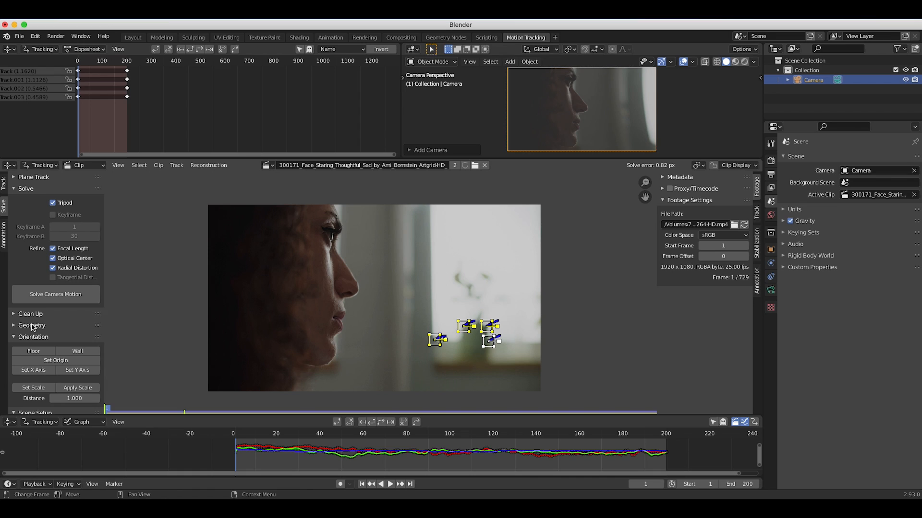
click(436, 342)
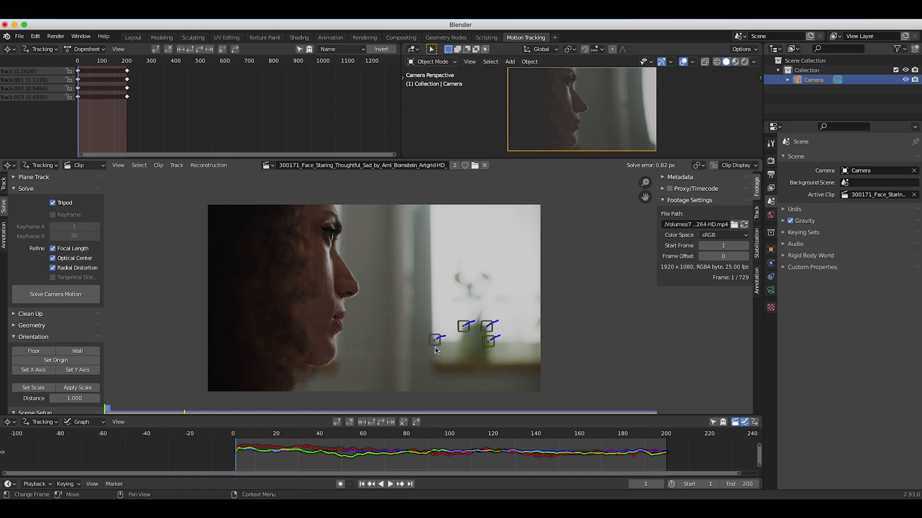
click(56, 360)
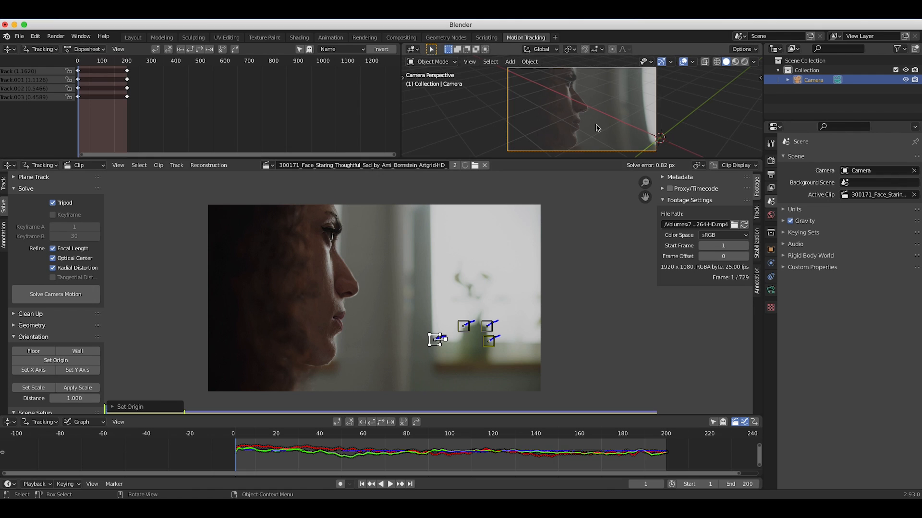
Examine the solved camera's placement relative to the scene origin from several angles.
middle_drag(597, 128, 586, 108)
scroll(586, 108, up, 10)
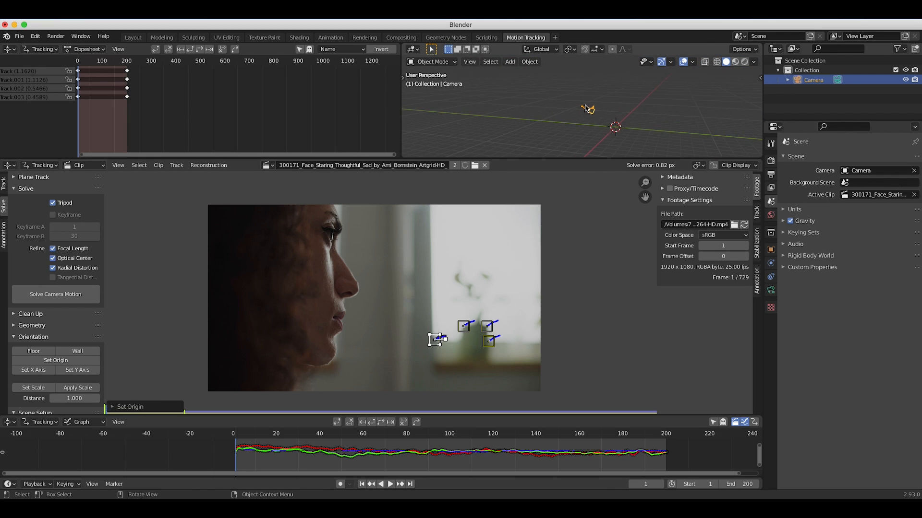
scroll(585, 109, left, 4)
shift+scroll(586, 109, right, 5)
scroll(588, 113, down, 5)
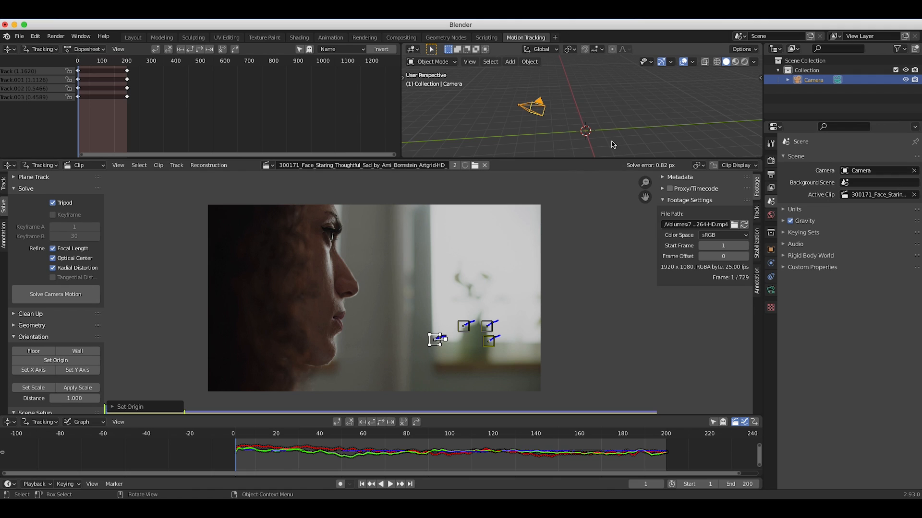
scroll(587, 115, right, 5)
scroll(587, 116, left, 10)
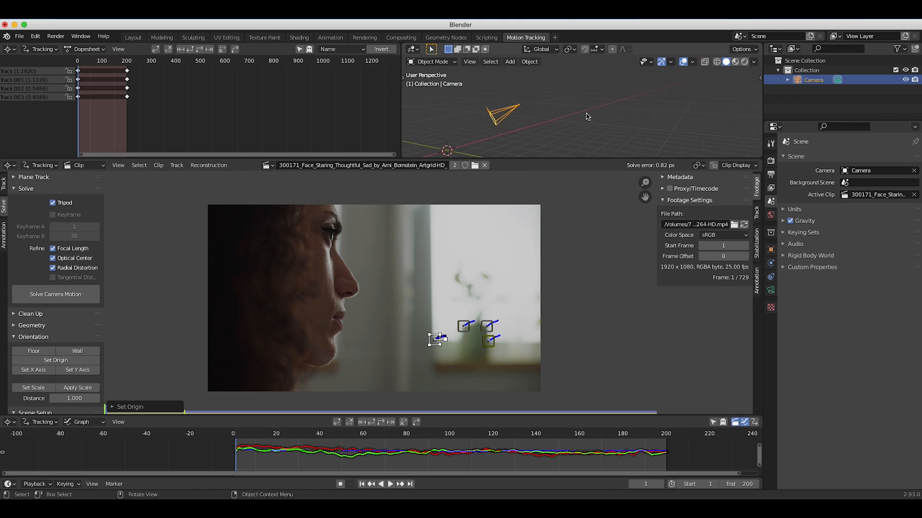
shift+scroll(586, 115, left, 5)
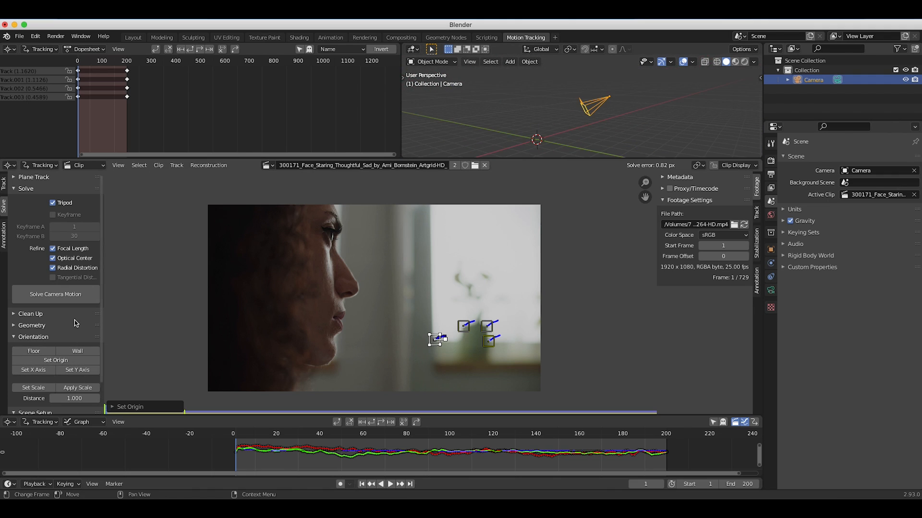
scroll(479, 134, right, 5)
Set up the tracking scene for the solved clip and enlarge the clip editor's area.
scroll(35, 370, down, 3)
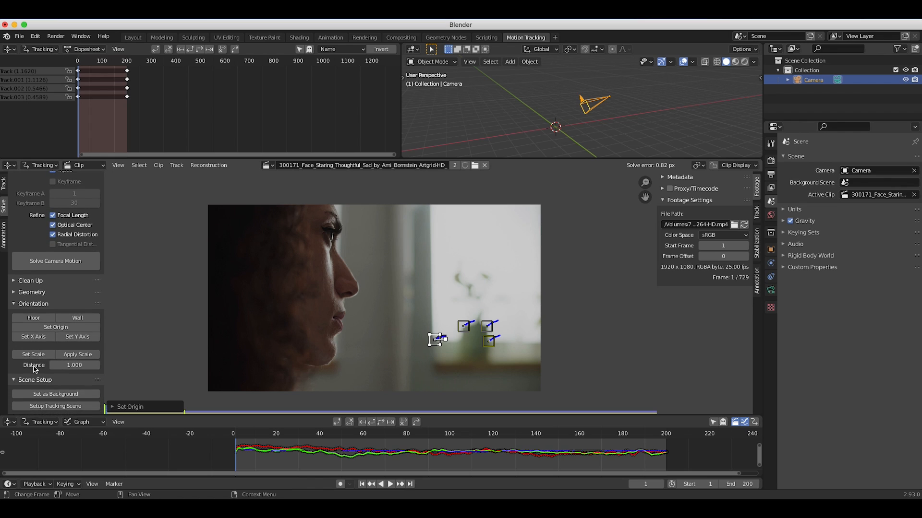
click(48, 406)
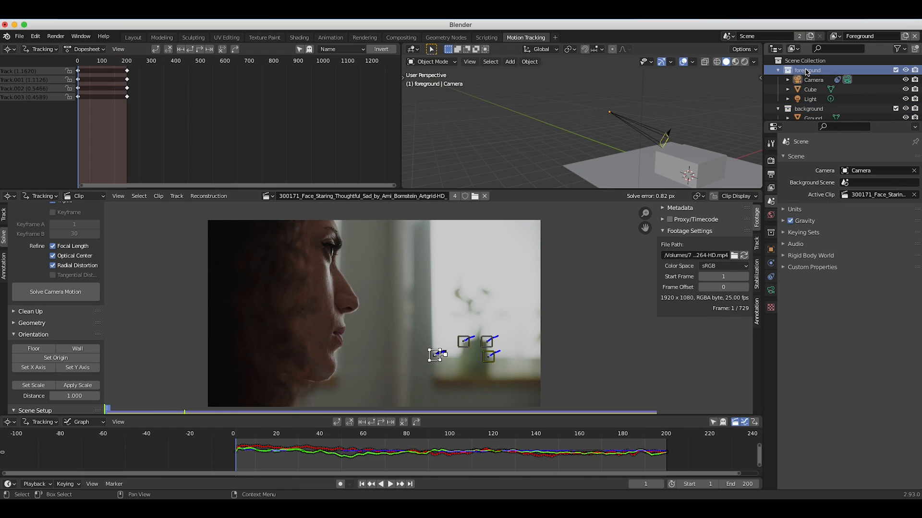
click(833, 36)
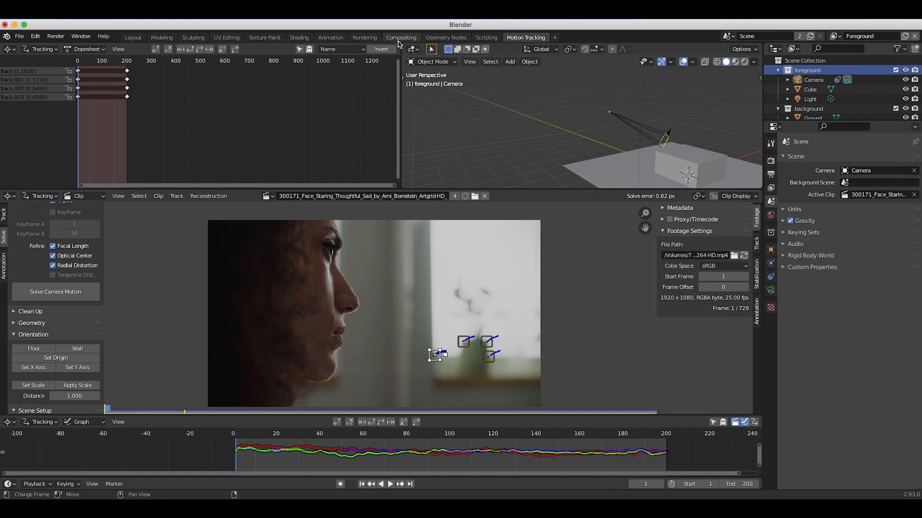
drag(614, 189, 631, 142)
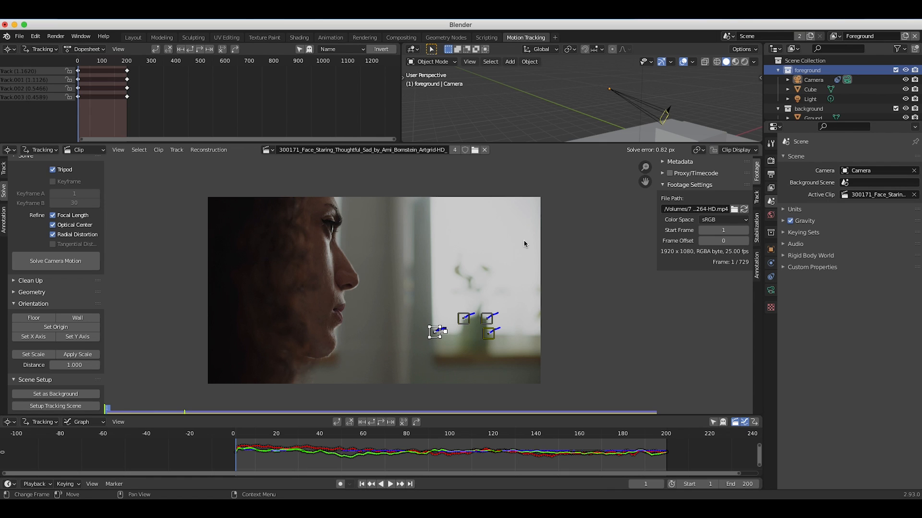
Switch to the Layout workspace and view the tracking scene through the camera.
click(134, 38)
middle_drag(345, 279, 334, 251)
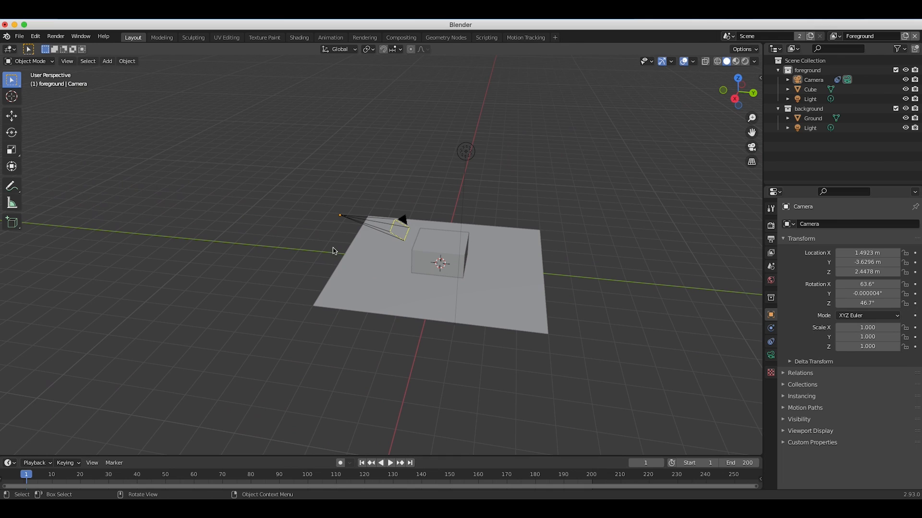
click(68, 61)
mouse_move(158, 173)
click(201, 173)
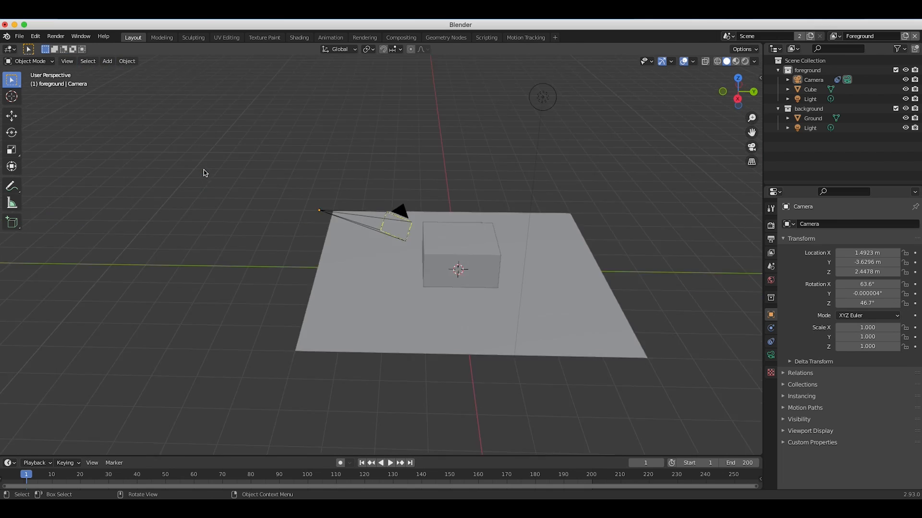
Play the animation through the camera in Wireframe shading and stop at frame 78.
key(space)
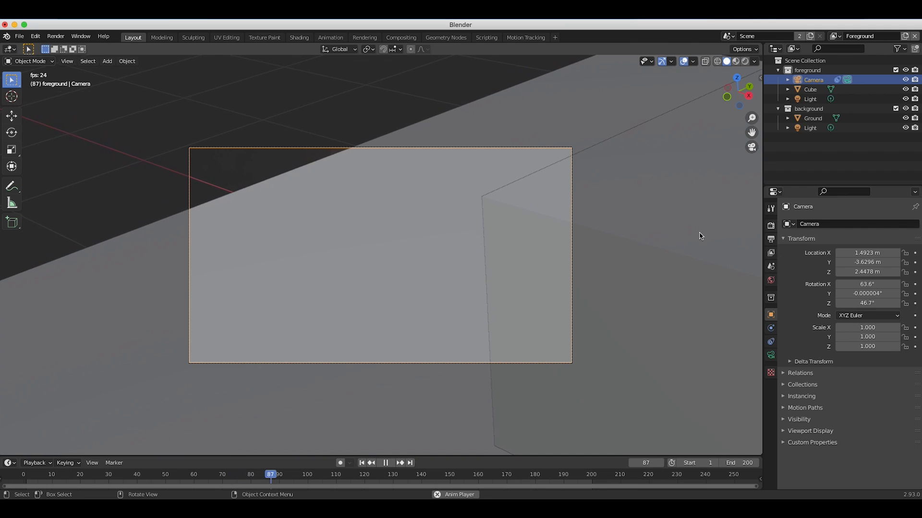
key(z)
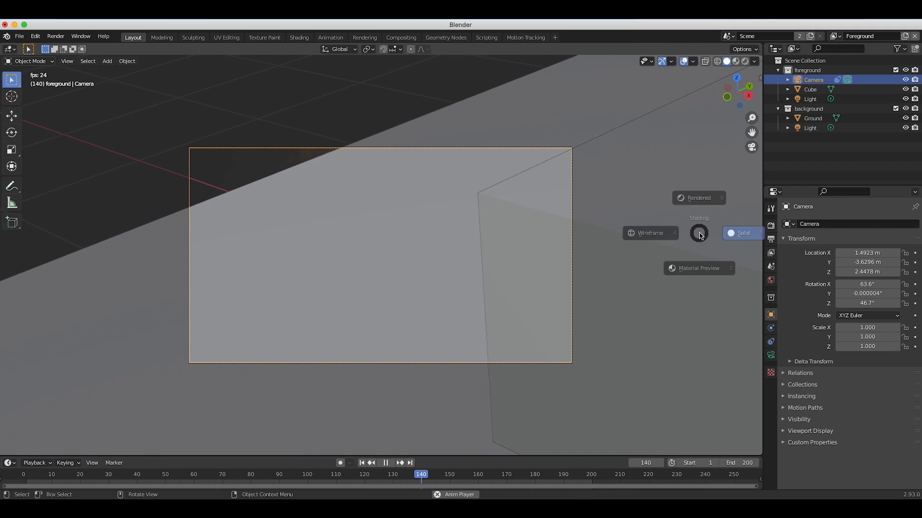
click(630, 231)
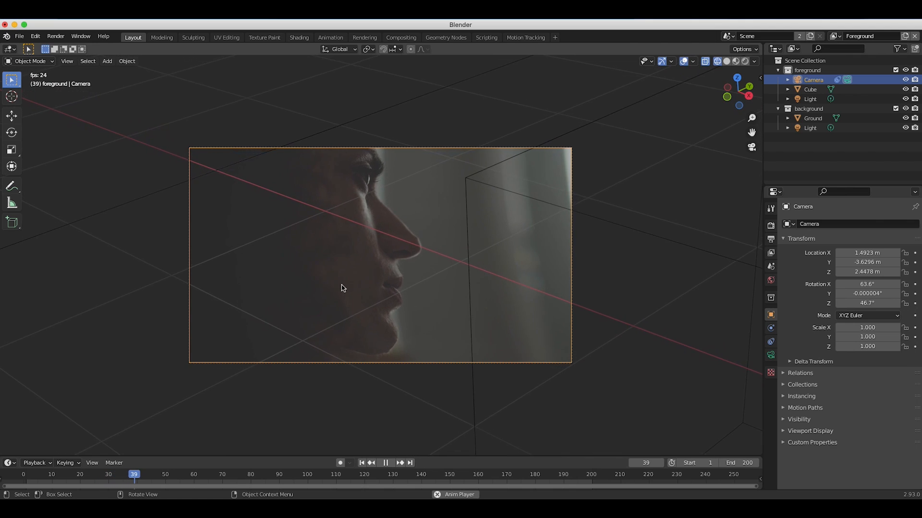
key(space)
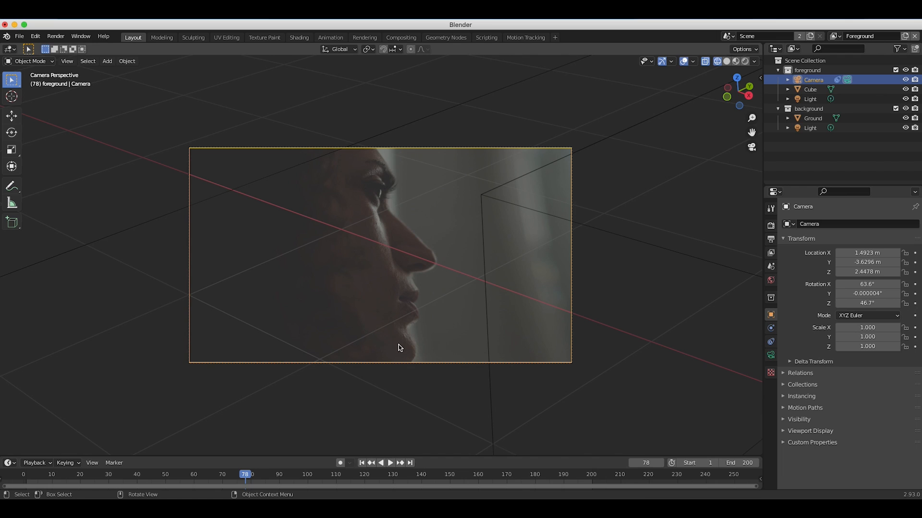
Raise the camera to about Z 3.24 m and freely rotate it to about X 78.6°, Y -3.1°, Z 34.6°.
key(g)
key(z)
key(z)
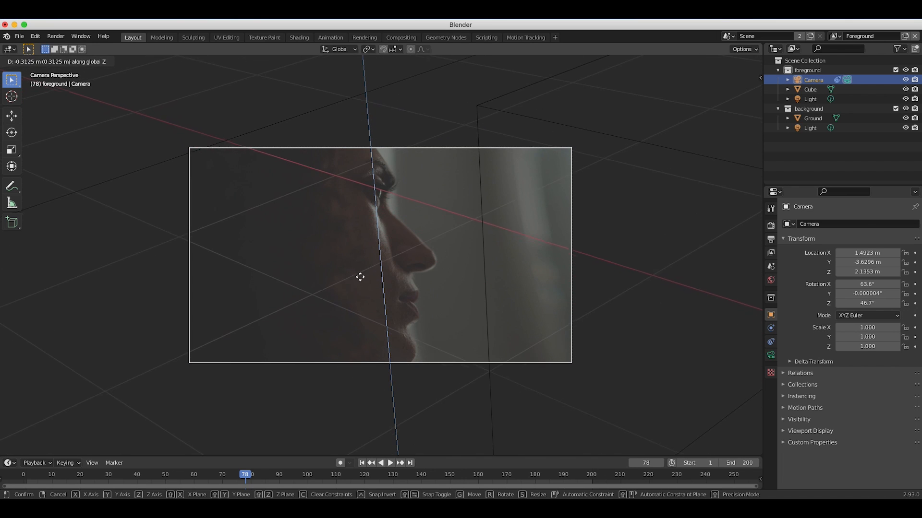
click(342, 351)
key(r)
key(r)
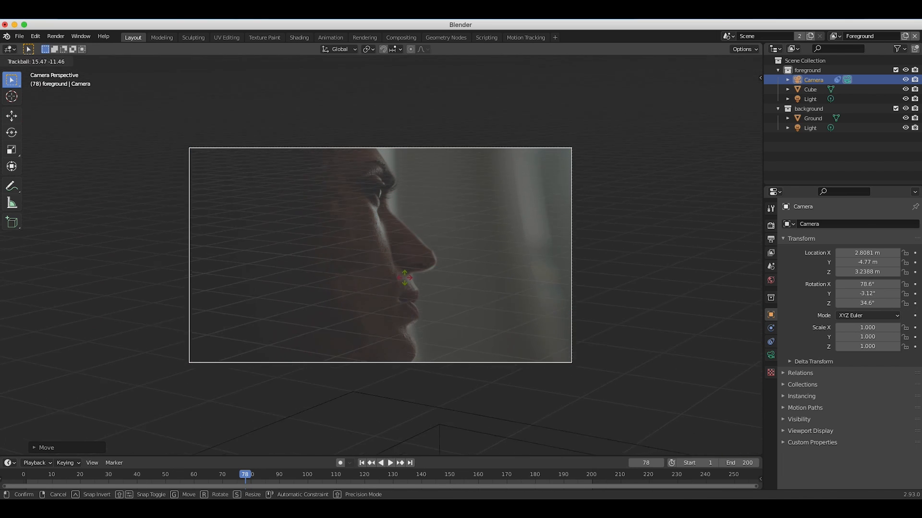
click(405, 278)
Lower the camera along the Z axis to about 1.64 m.
key(g)
click(456, 207)
key(z)
click(395, 206)
Move the camera away from the cube to about X 5.54, Y -9.51, Z 2.40 m and rotate it to about 84.9°, -1.6°, 21.2°.
scroll(392, 205, right, 10)
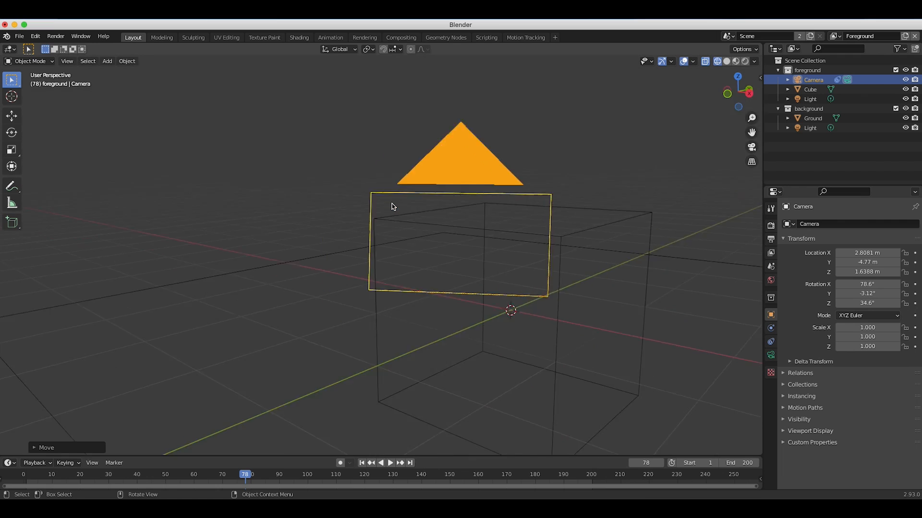
ctrl+scroll(393, 205, down, 6)
key(g)
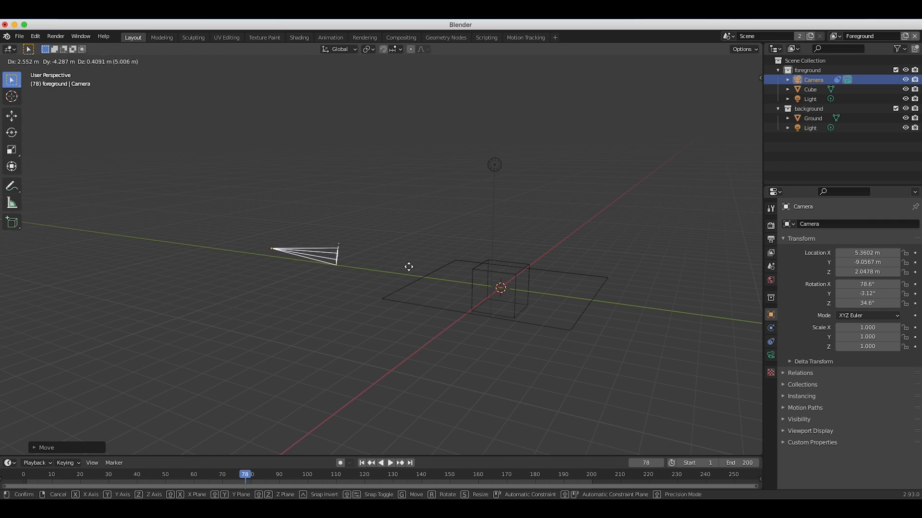
click(394, 261)
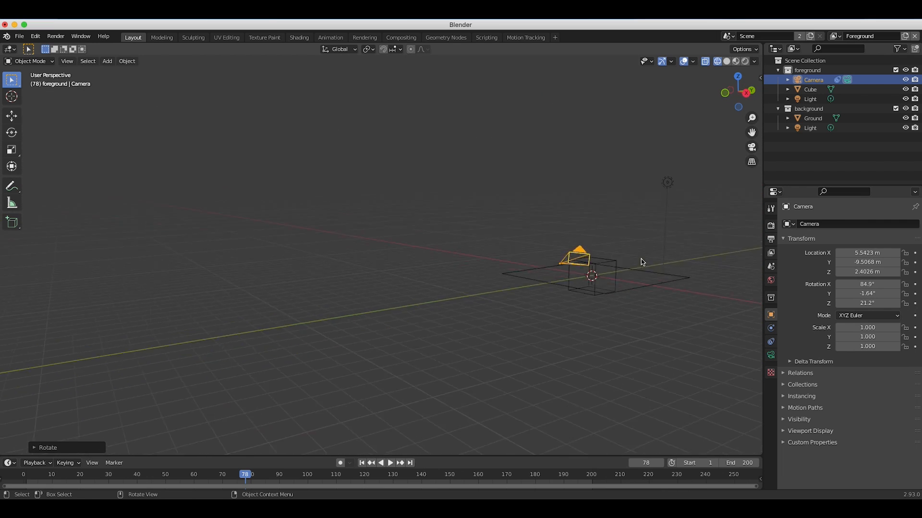
scroll(642, 262, right, 8)
shift+scroll(643, 263, right, 10)
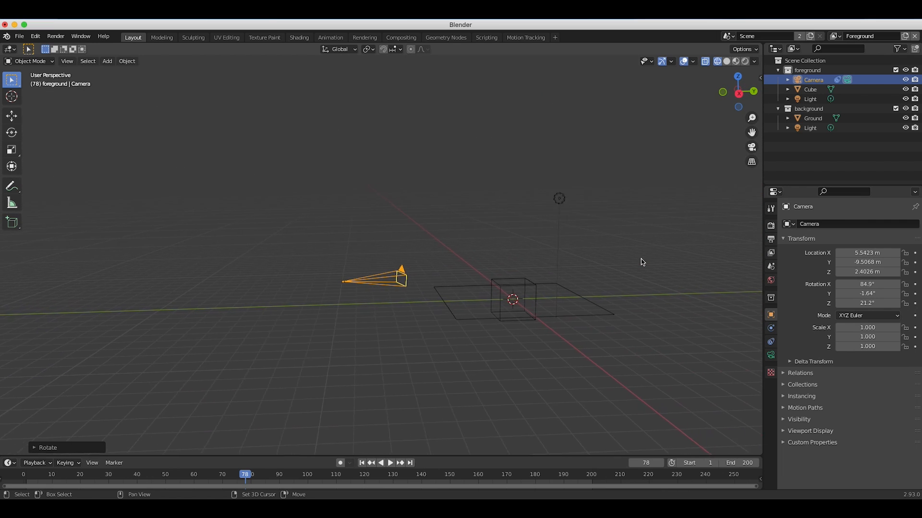
shift+click(461, 244)
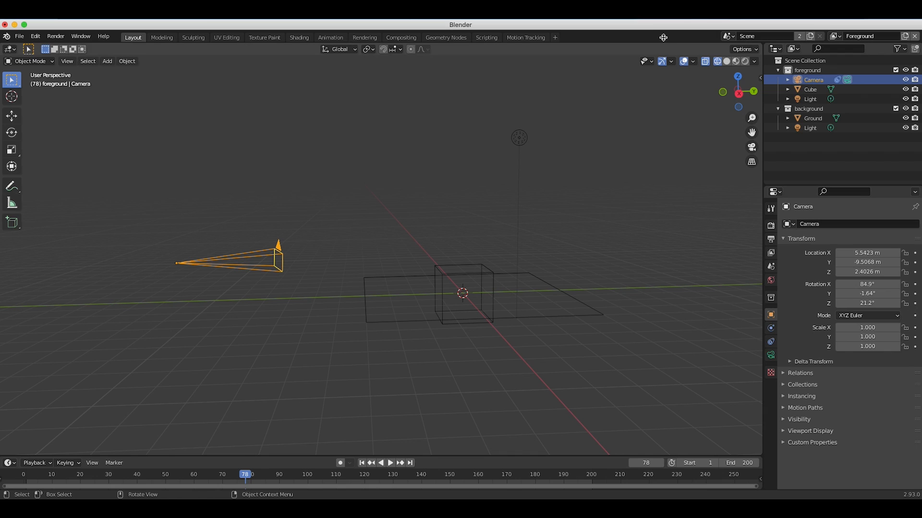
Return to the Motion Tracking workspace and add a new tracking object to the clip alongside Camera.
click(532, 37)
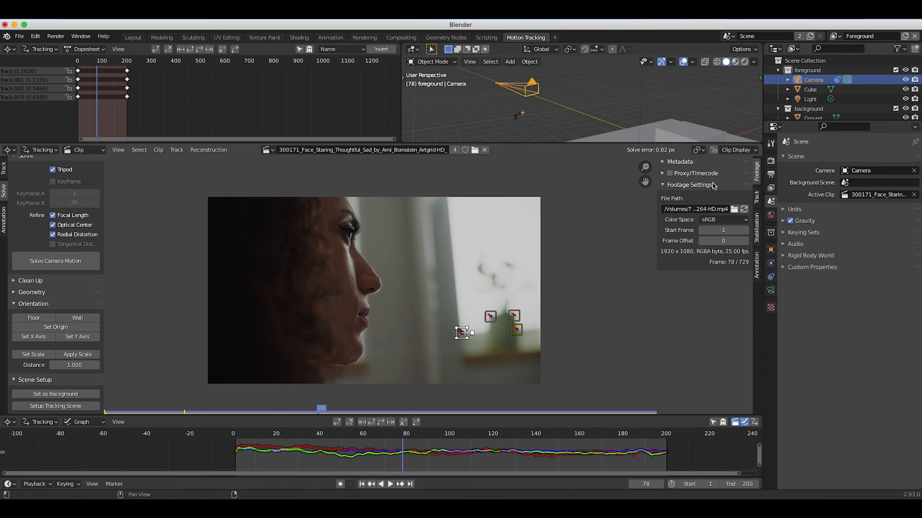
click(758, 201)
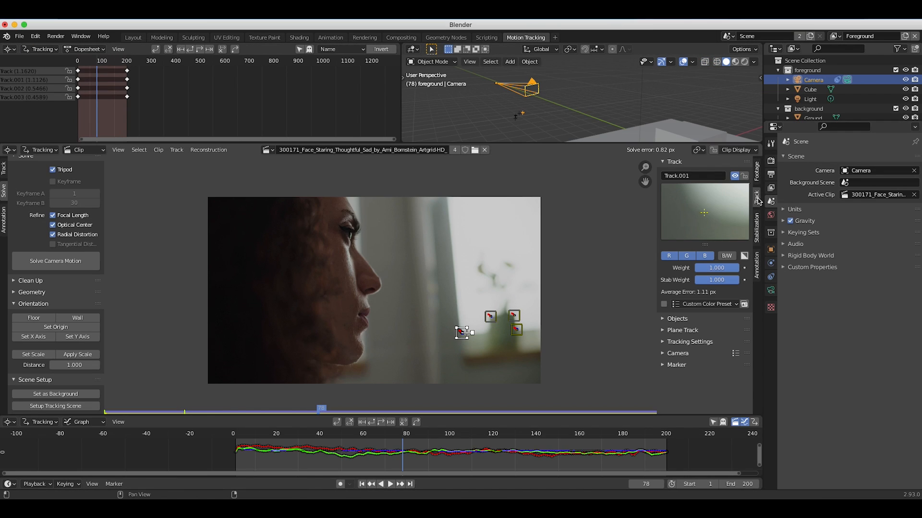
click(666, 319)
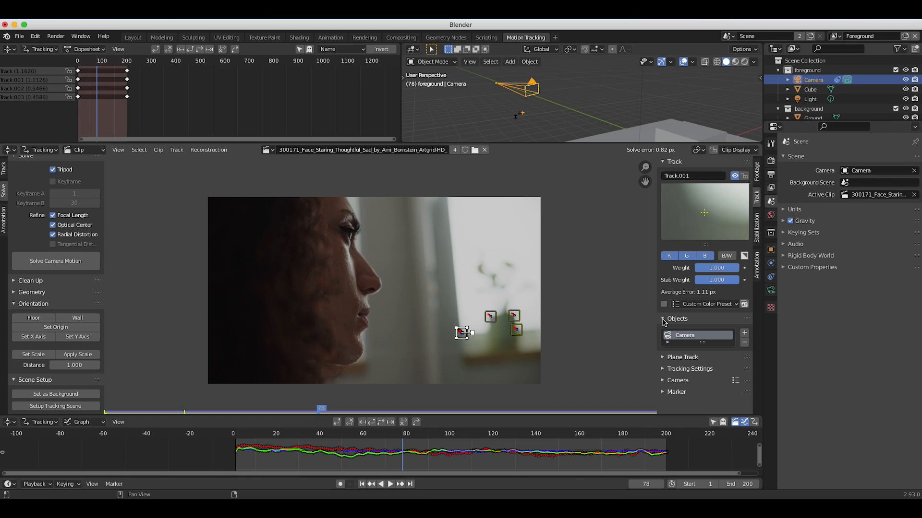
click(745, 334)
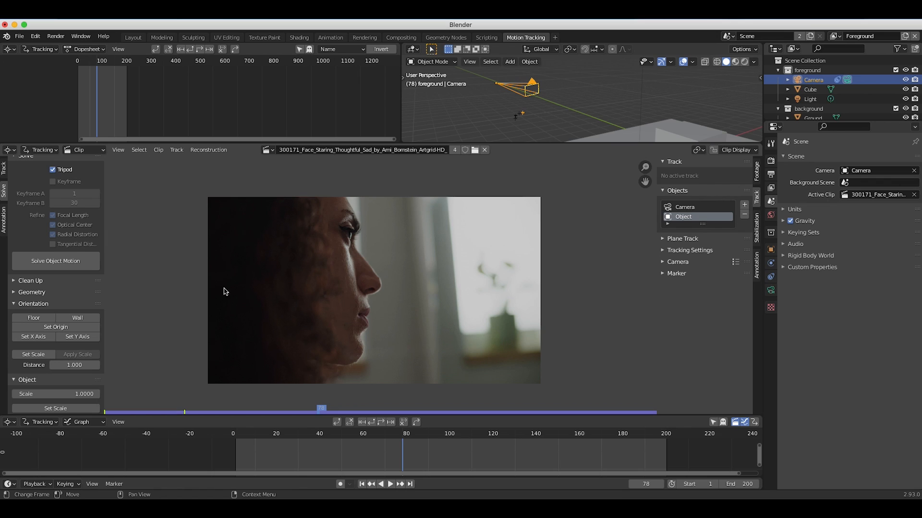
Set the motion model for new tracks to Affine in the tracking settings.
scroll(320, 295, up, 1)
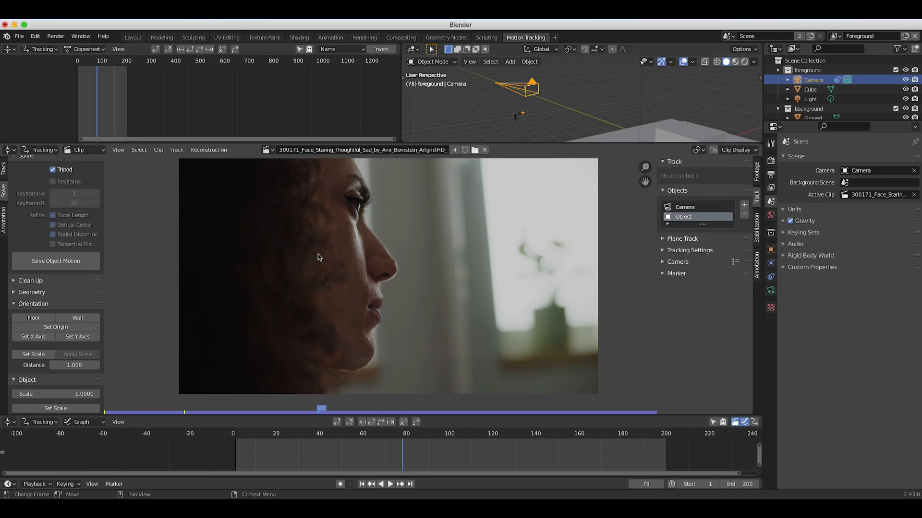
click(4, 169)
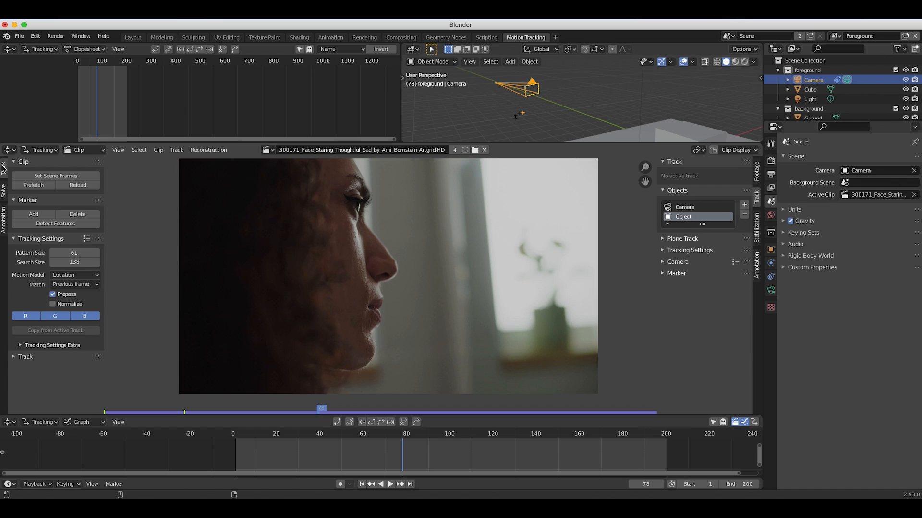
click(68, 276)
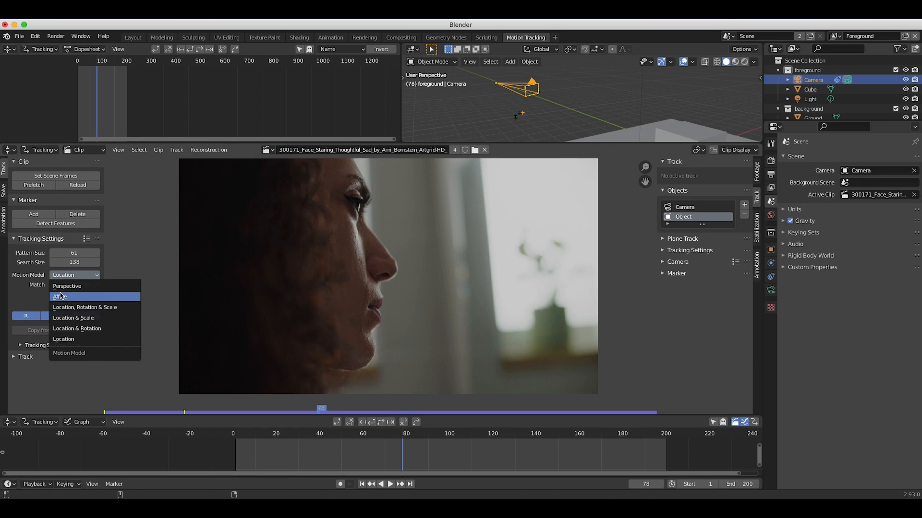
click(60, 297)
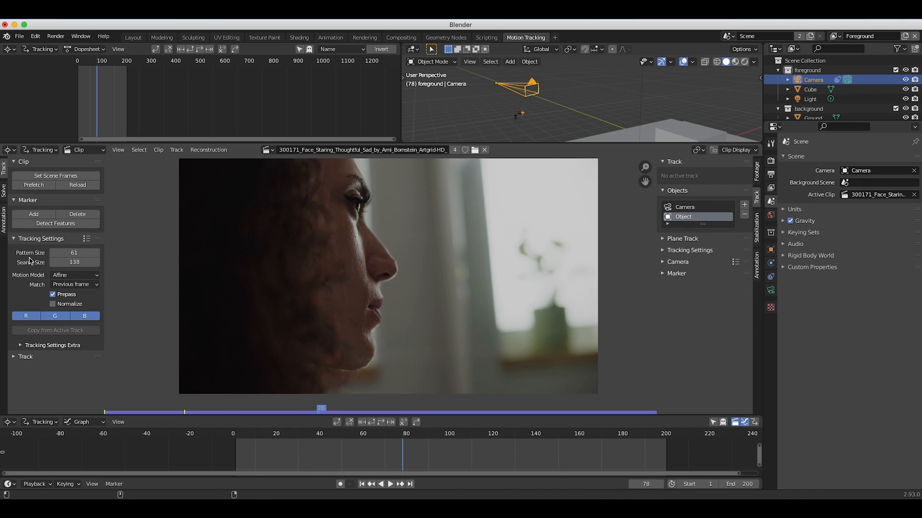
Place a marker on the eye corner at frame 1, adjust its pattern area, and track it forward to frame 200.
scroll(288, 264, up, 2)
scroll(395, 245, up, 1)
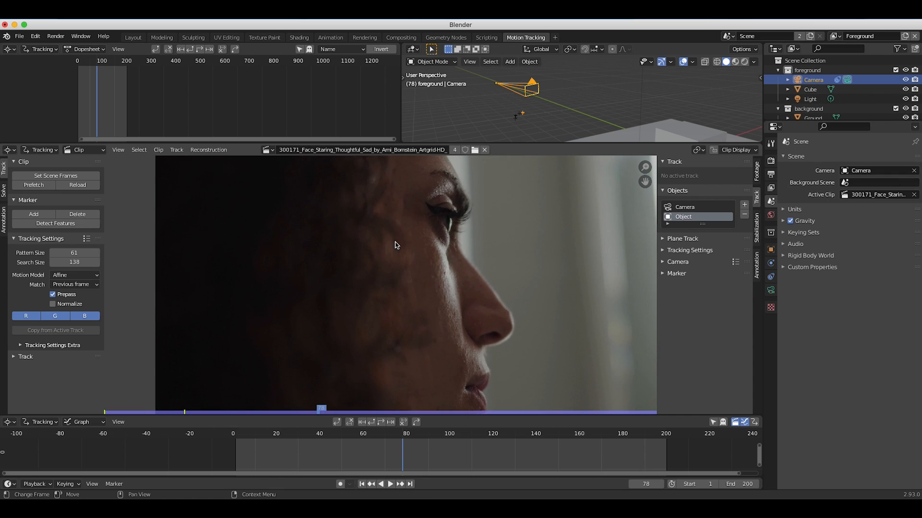
scroll(395, 244, right, 3)
scroll(395, 245, down, 6)
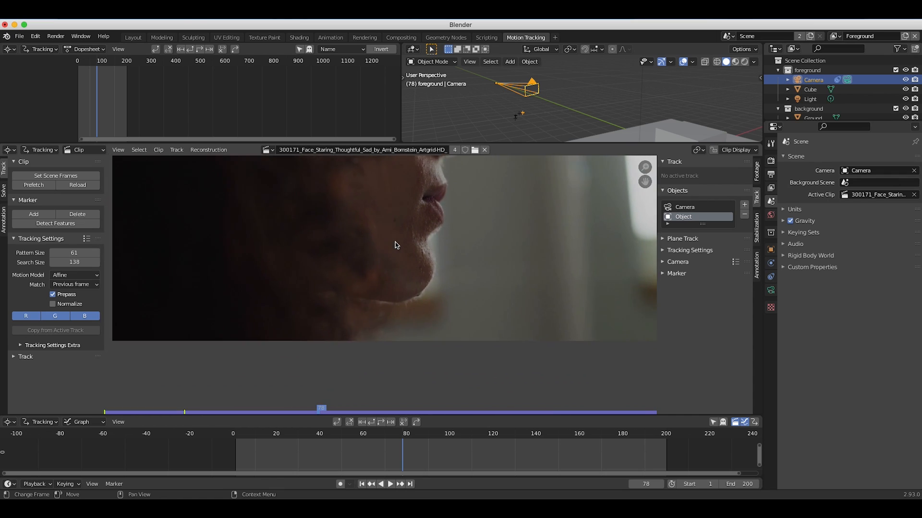
scroll(397, 245, up, 8)
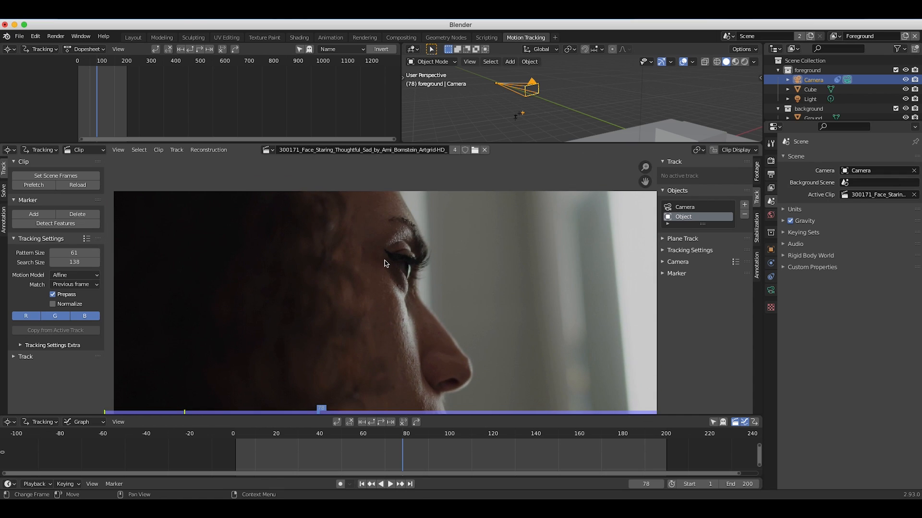
ctrl+click(388, 260)
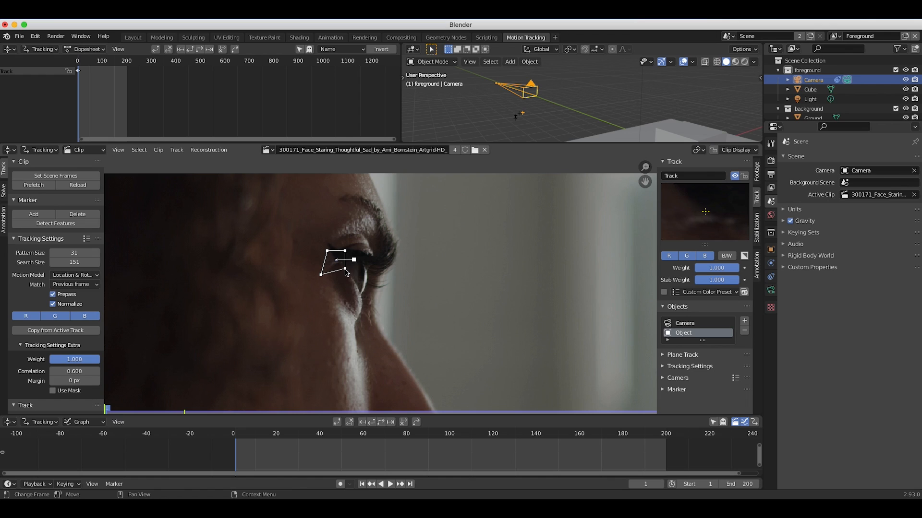
mouse_move(345, 271)
mouse_down()
mouse_move(351, 245)
mouse_move(323, 246)
mouse_up()
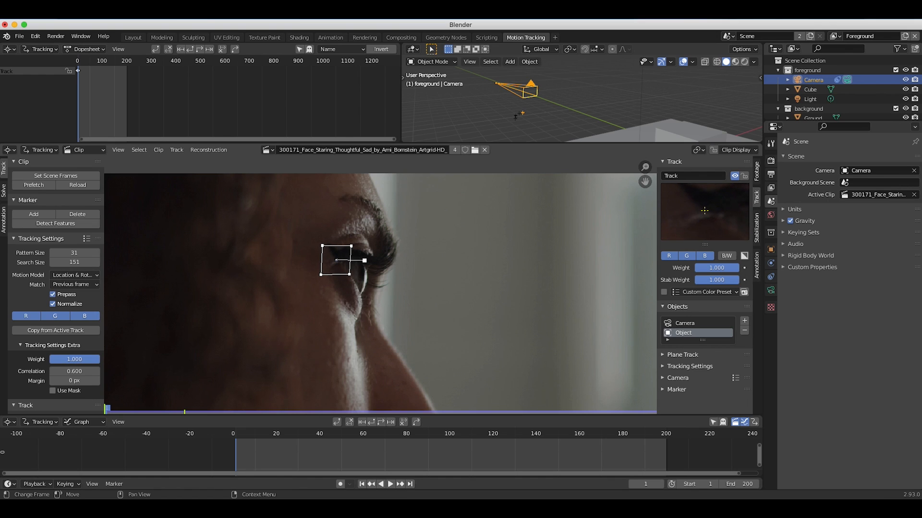
click(390, 422)
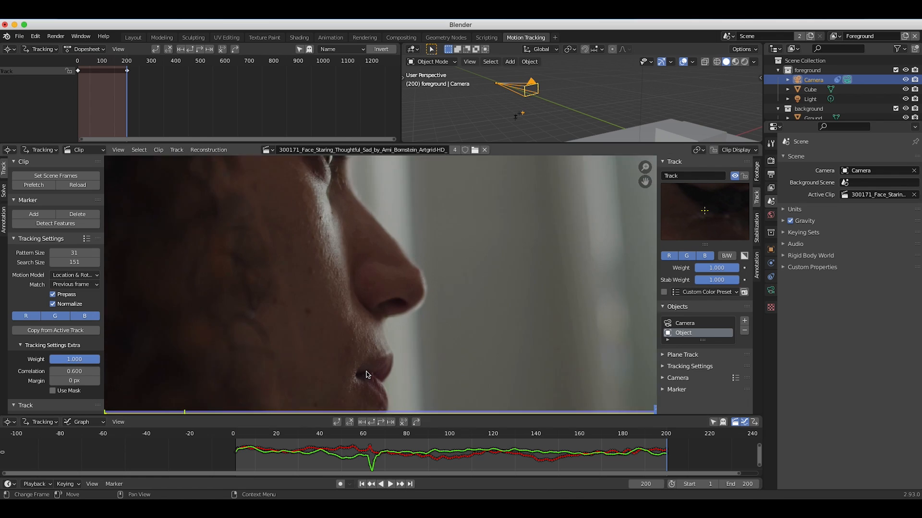
Place a marker at the corner of the mouth on frame 200, reshape its pattern area, and track it backward to frame 1.
scroll(366, 373, up, 1)
scroll(366, 373, down, 5)
ctrl+click(340, 267)
scroll(343, 270, up, 1)
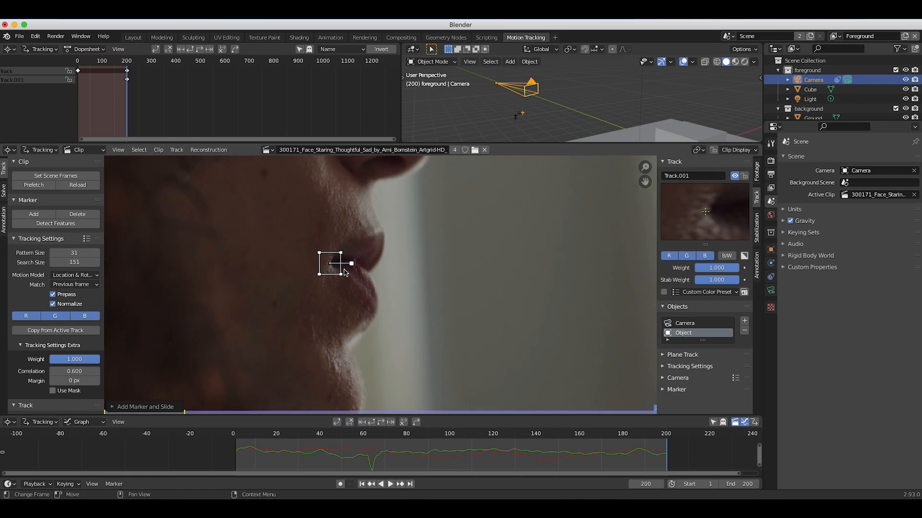
drag(344, 271, 337, 248)
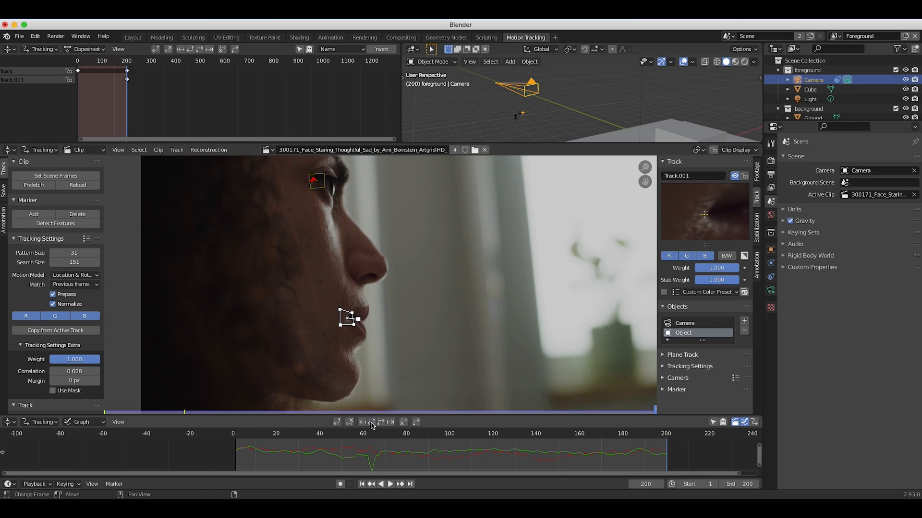
click(371, 423)
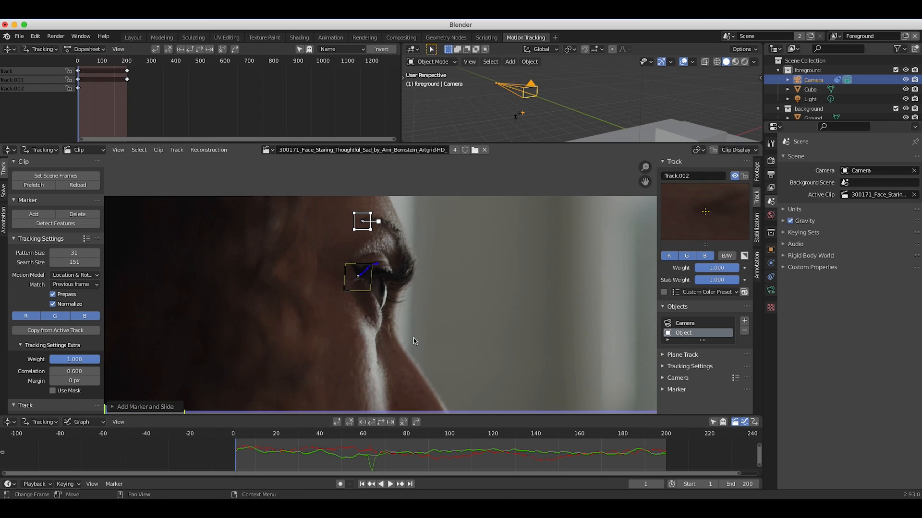
Track the marker above the eyebrow forward from frame 1 to frame 200.
ctrl+scroll(362, 275, down, 2)
scroll(362, 275, down, 5)
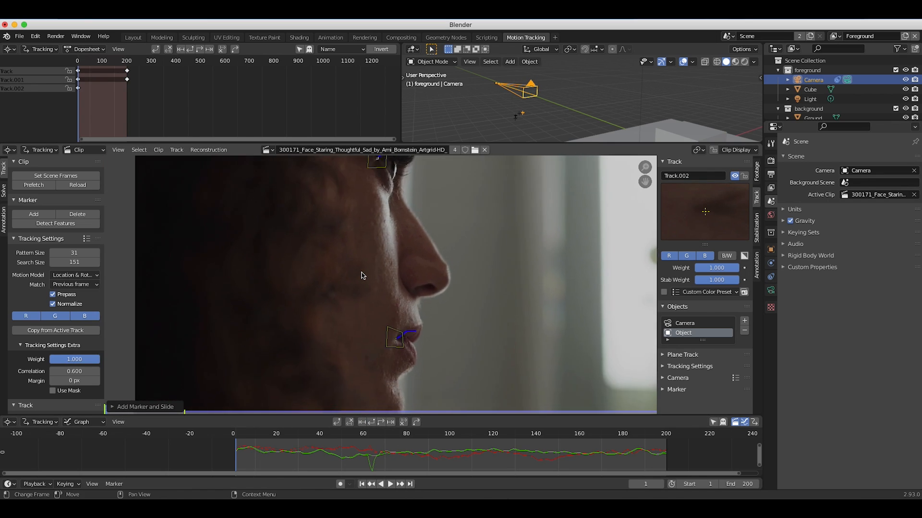
scroll(362, 275, up, 2)
scroll(362, 276, up, 2)
scroll(362, 276, down, 2)
scroll(362, 275, left, 2)
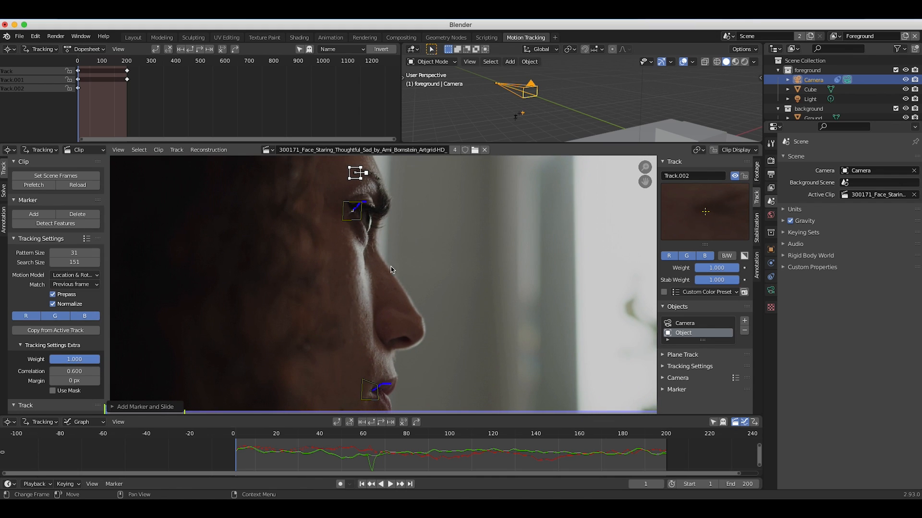
ctrl+scroll(391, 270, down, 2)
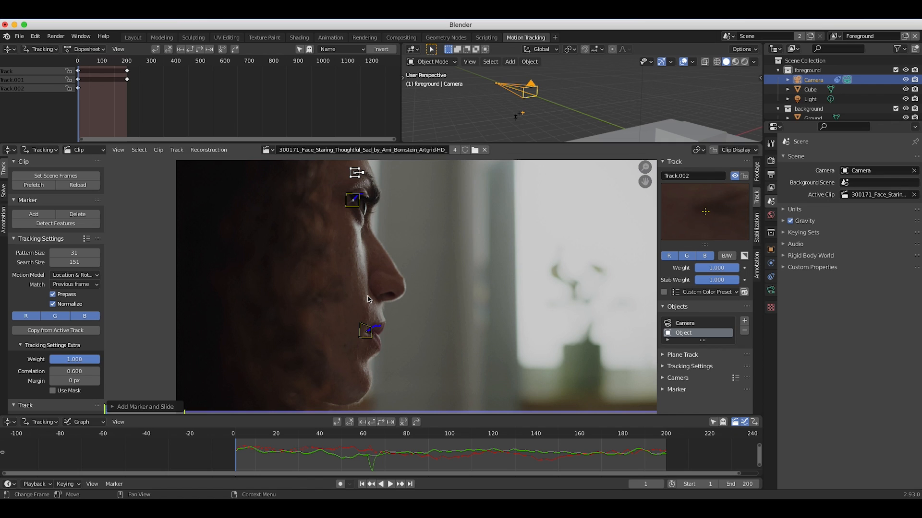
click(383, 422)
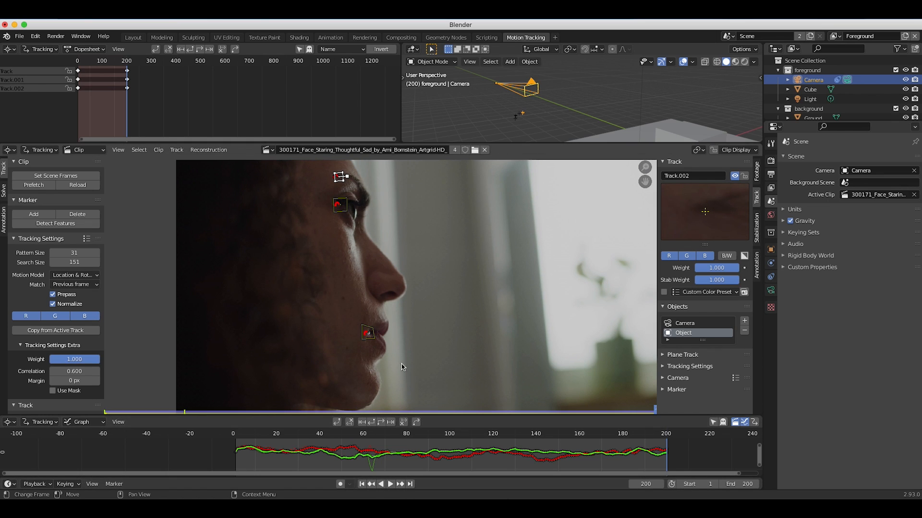
Add more tracking markers on the face, beside the nose and on the cheek.
ctrl+click(357, 246)
scroll(355, 259, up, 2)
ctrl+click(343, 297)
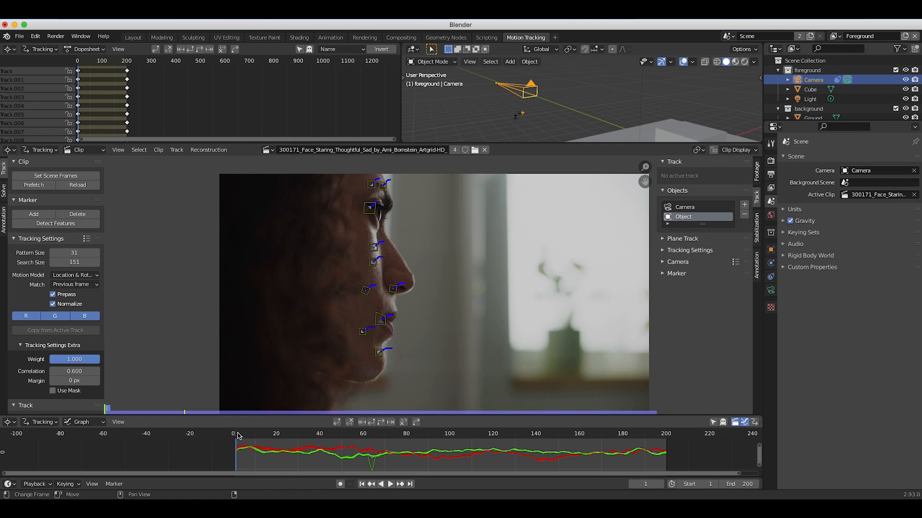
Check the eye-corner track for slipping and clear its path after frame 60.
drag(106, 411, 300, 447)
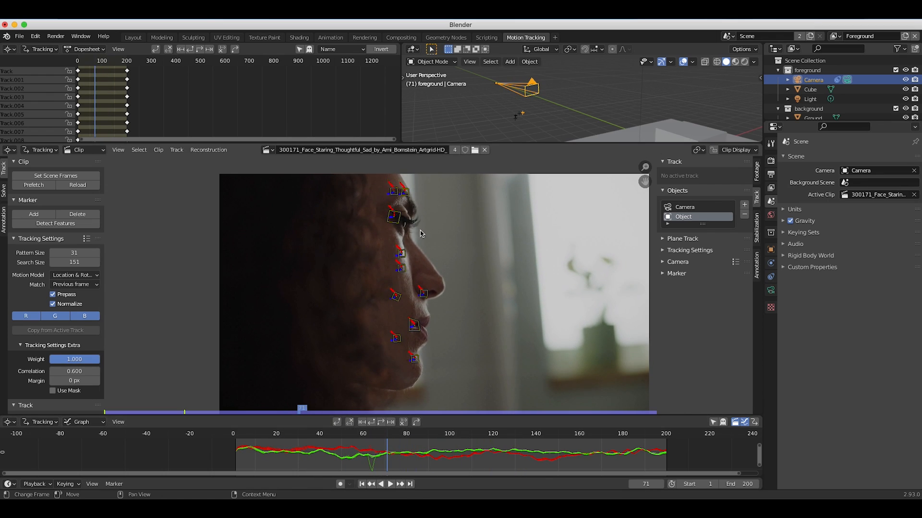
click(397, 218)
mouse_move(374, 439)
mouse_down()
mouse_move(312, 436)
mouse_move(457, 441)
mouse_move(366, 444)
mouse_up()
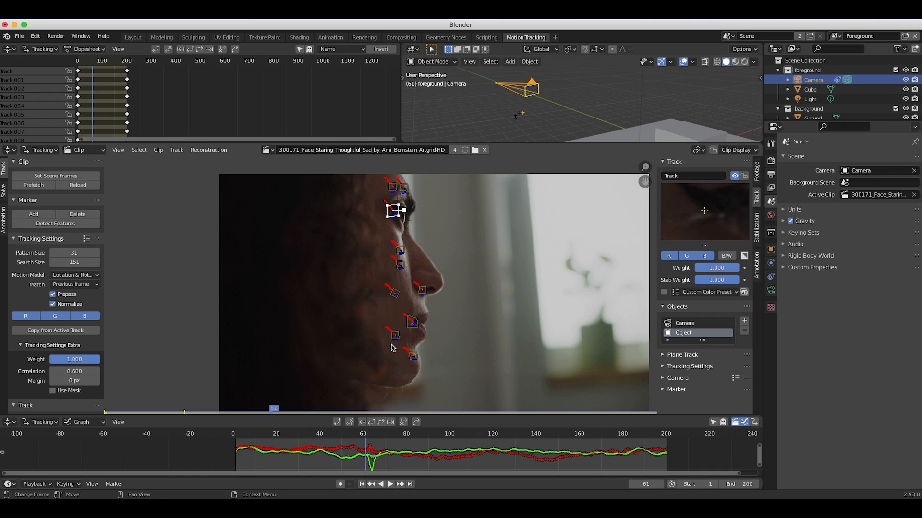
key(Left)
scroll(408, 203, up, 3)
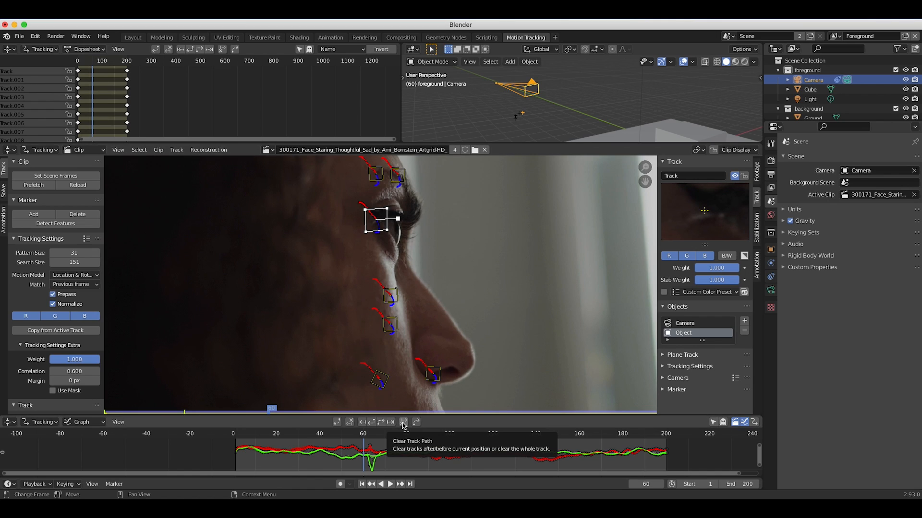
click(404, 424)
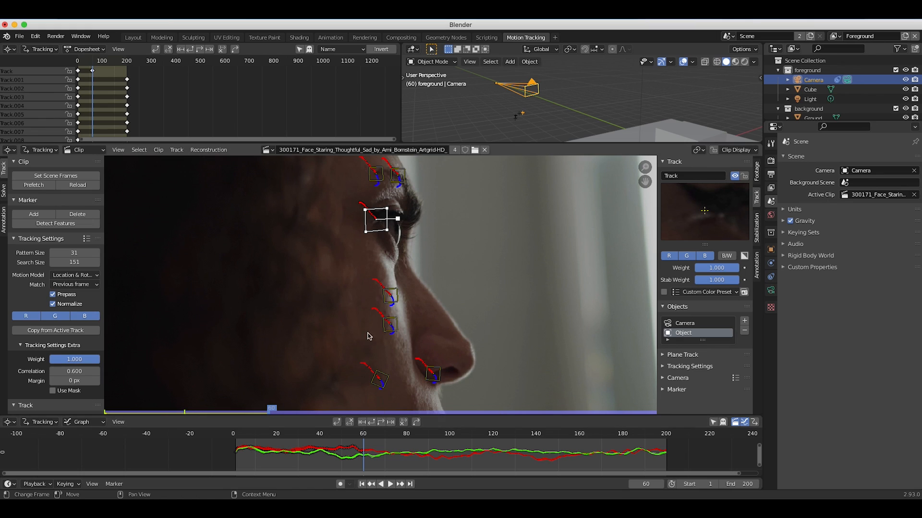
Place a new marker on the eye corner at frame 83 and track it forward to frame 200.
drag(266, 413, 332, 415)
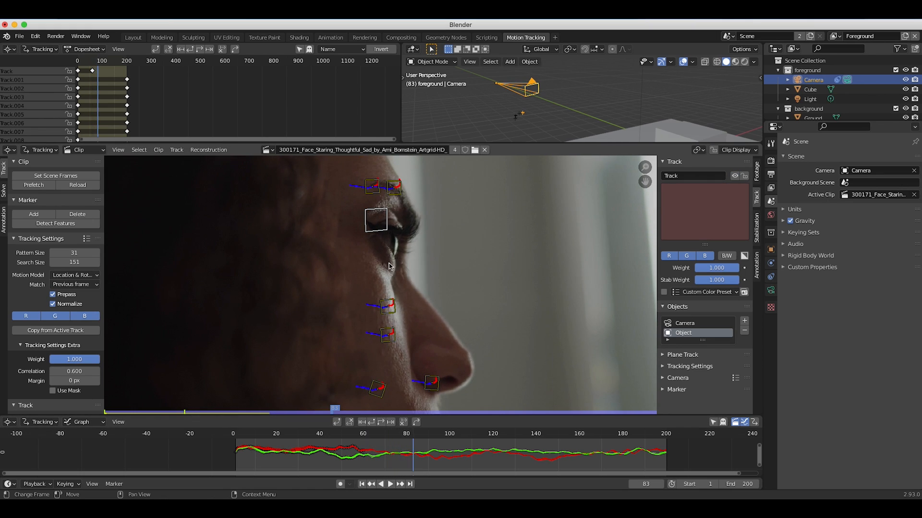
scroll(388, 266, up, 1)
ctrl+click(373, 217)
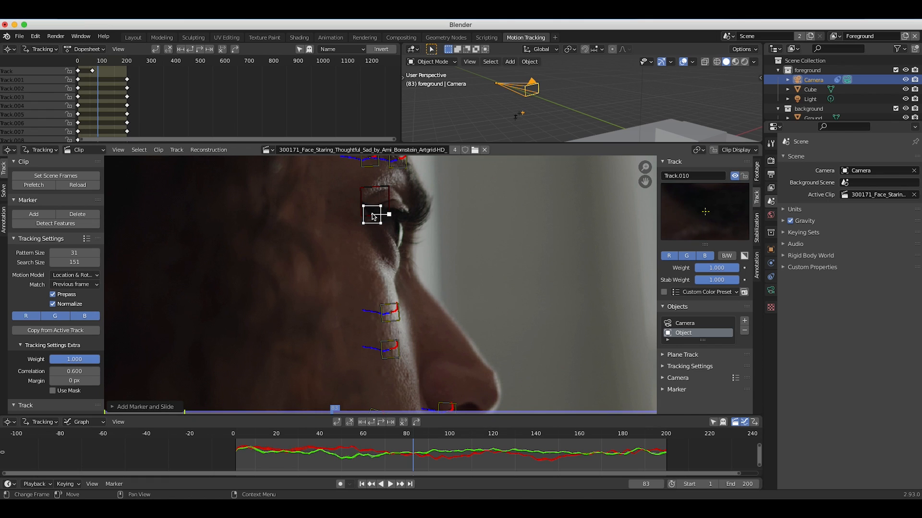
key(ctrl+t)
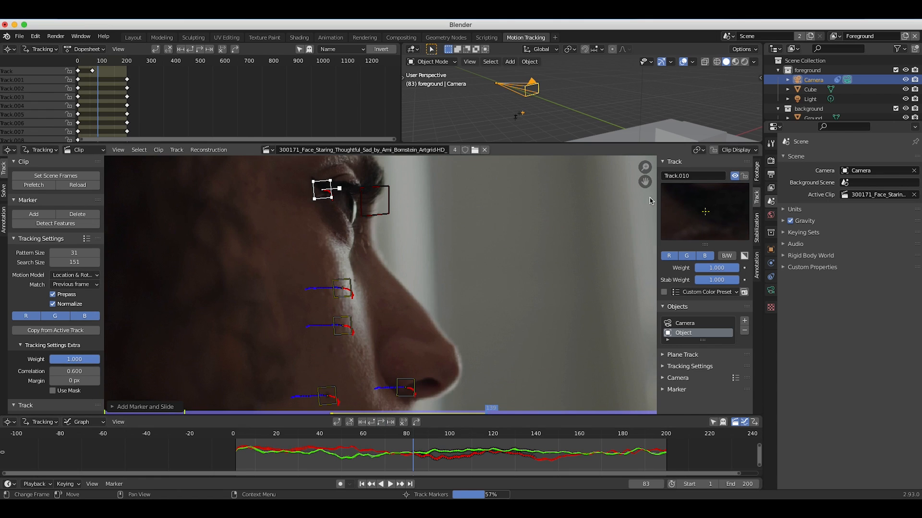
scroll(398, 313, down, 4)
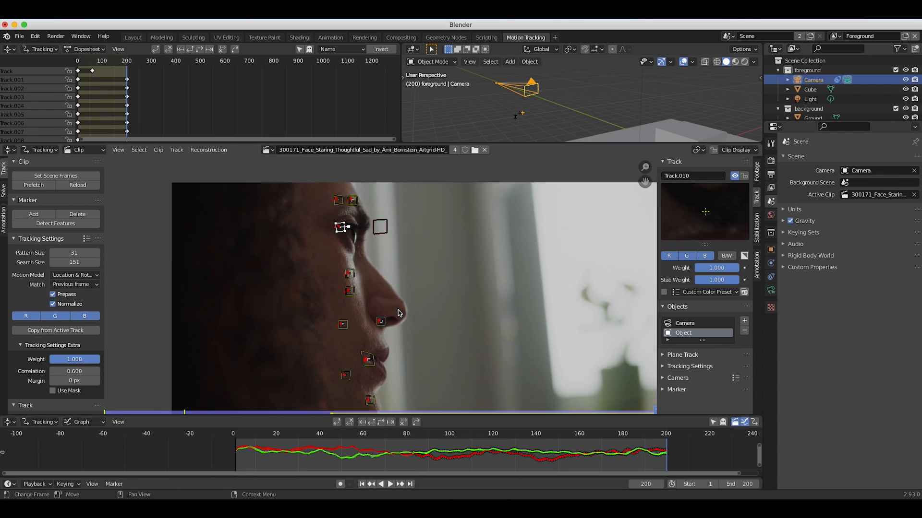
Select all face markers and solve the object motion with Tripod off and Keyframe on.
scroll(397, 313, down, 1)
key(b)
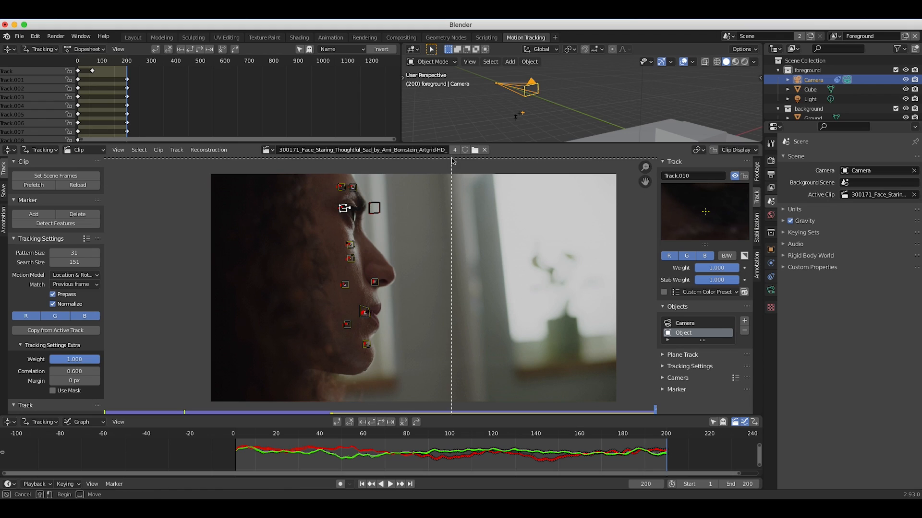
drag(461, 173, 211, 414)
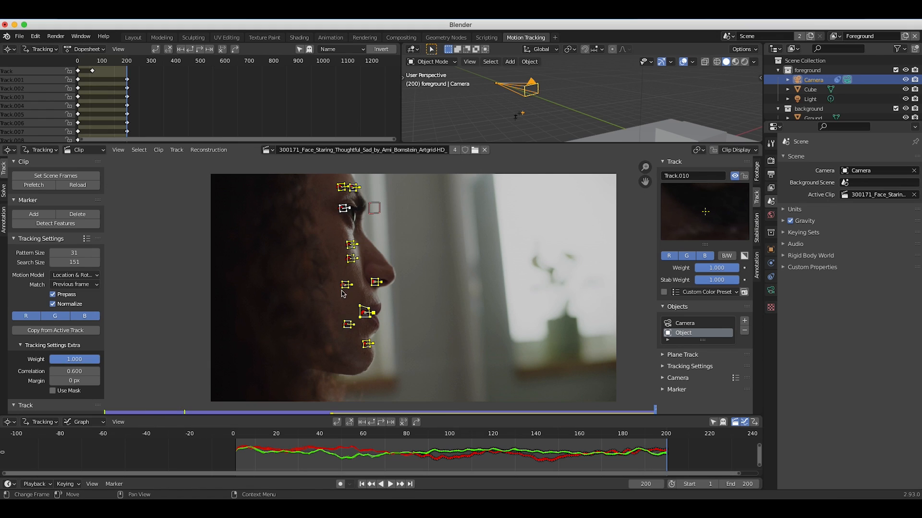
click(4, 192)
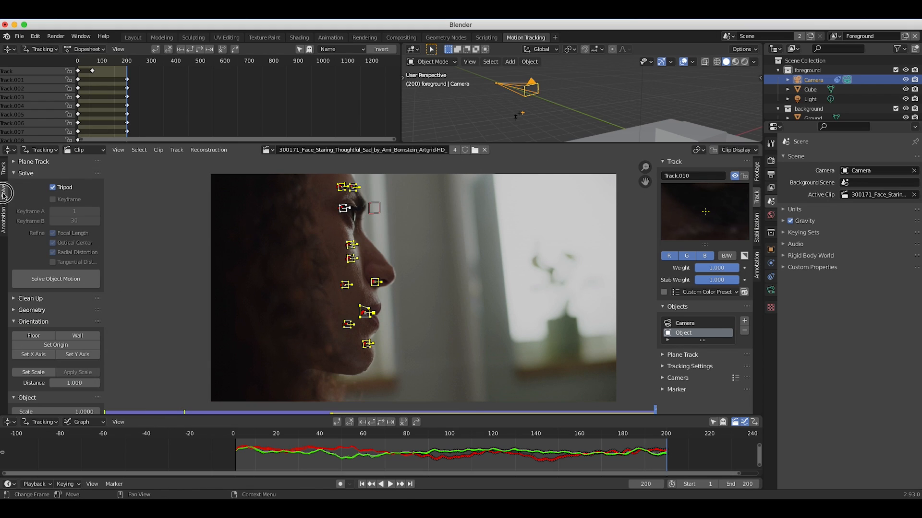
click(53, 187)
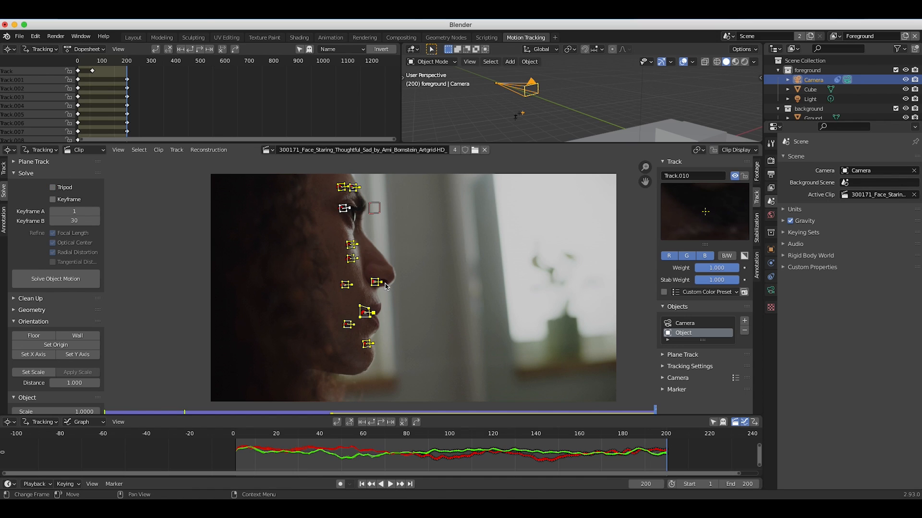
click(53, 201)
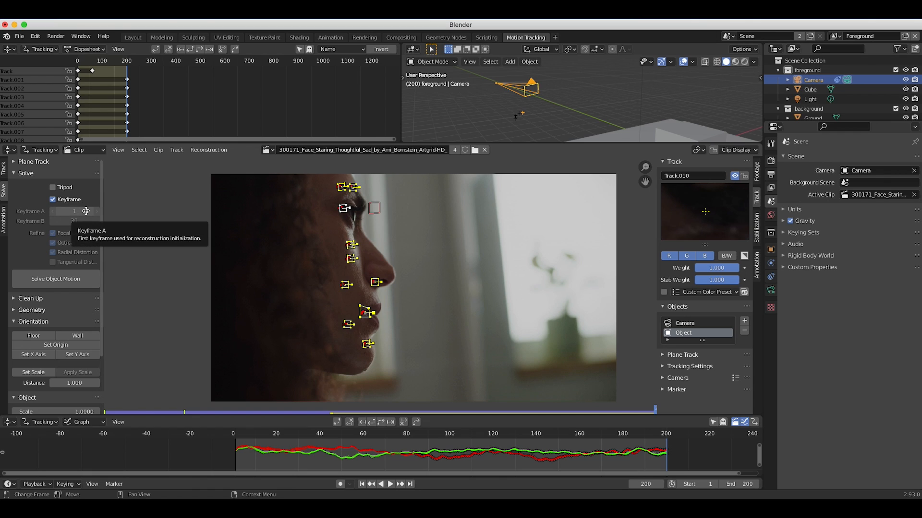
scroll(33, 365, down, 3)
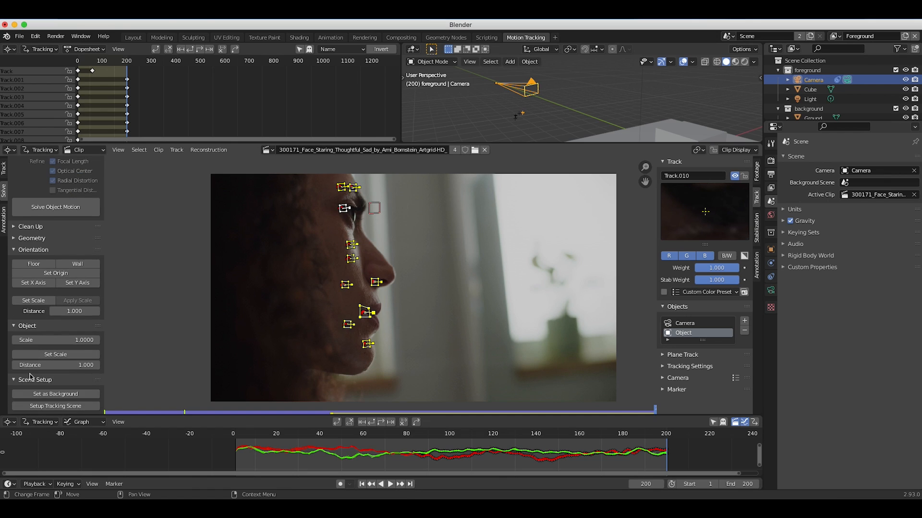
scroll(50, 288, up, 4)
click(52, 279)
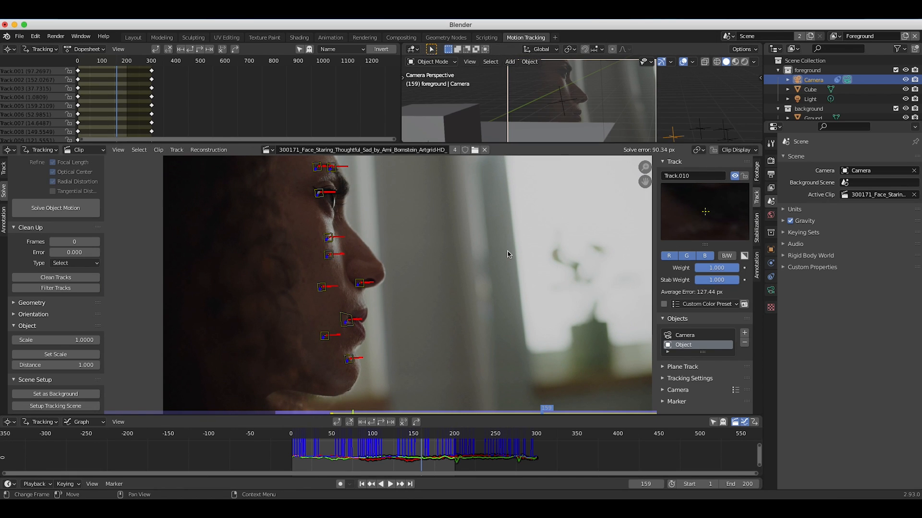
Delete the marker at the eye corner from the object's tracks.
middle_drag(543, 117, 521, 128)
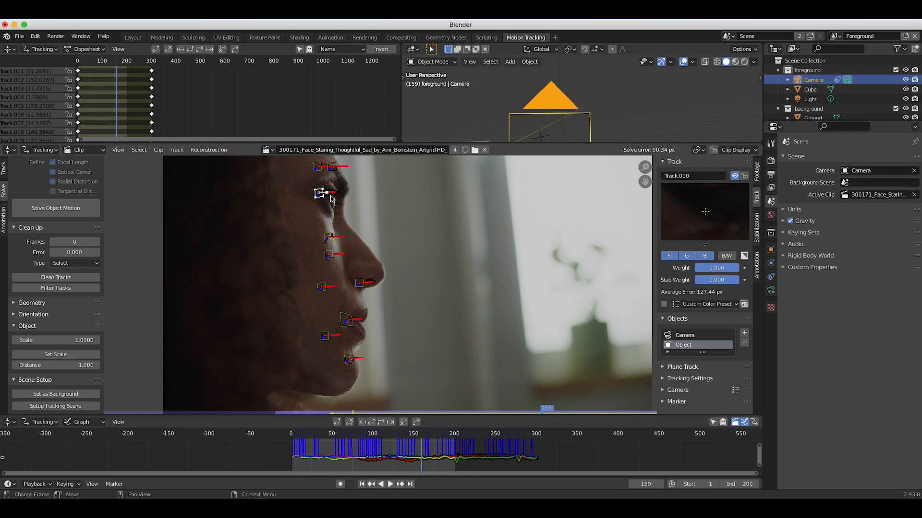
key(x)
click(320, 196)
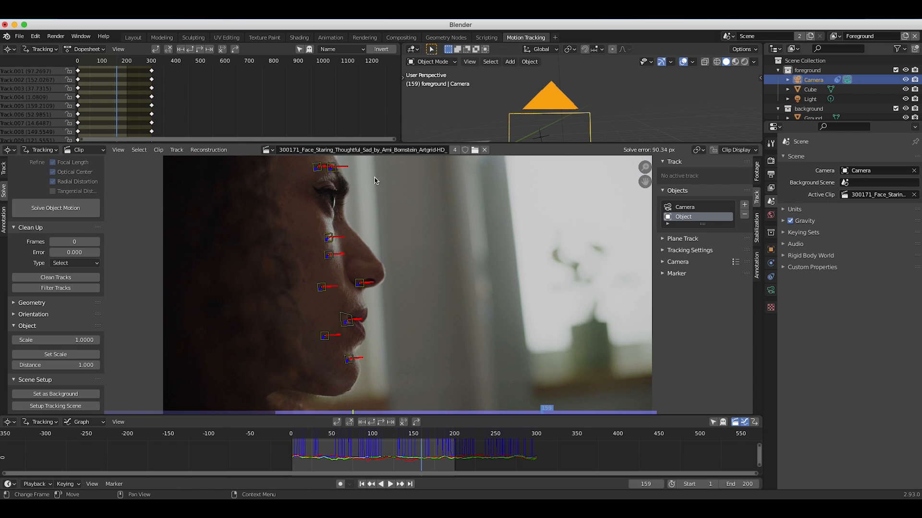
Select all the remaining face markers and solve the object motion again.
drag(308, 434, 407, 442)
scroll(422, 315, down, 1)
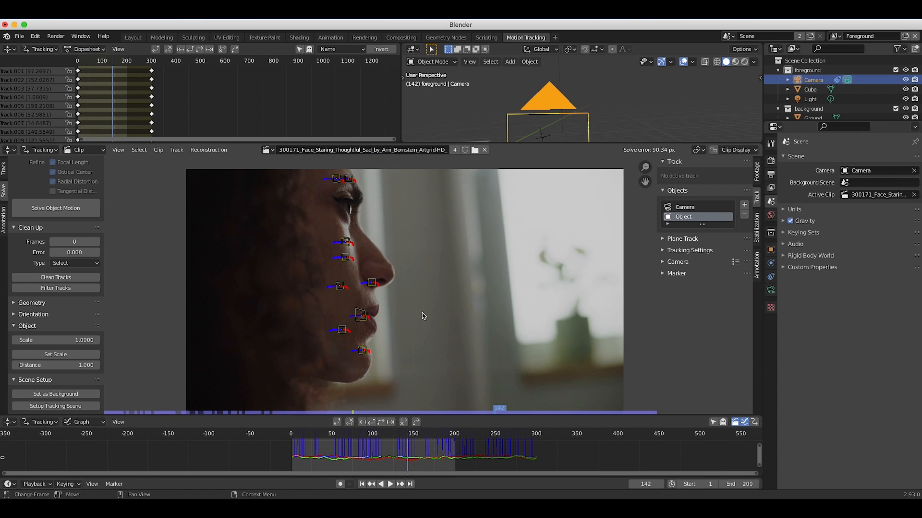
scroll(423, 313, up, 1)
key(b)
drag(448, 193, 189, 407)
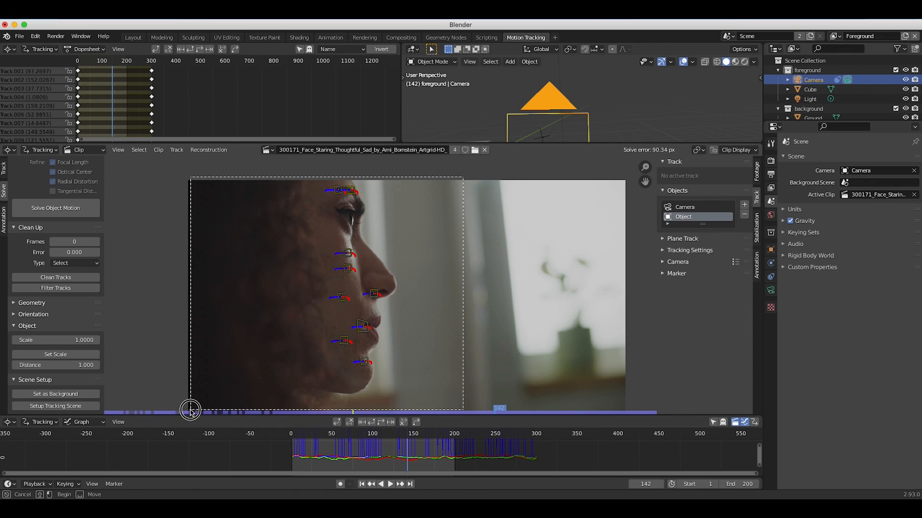
click(59, 210)
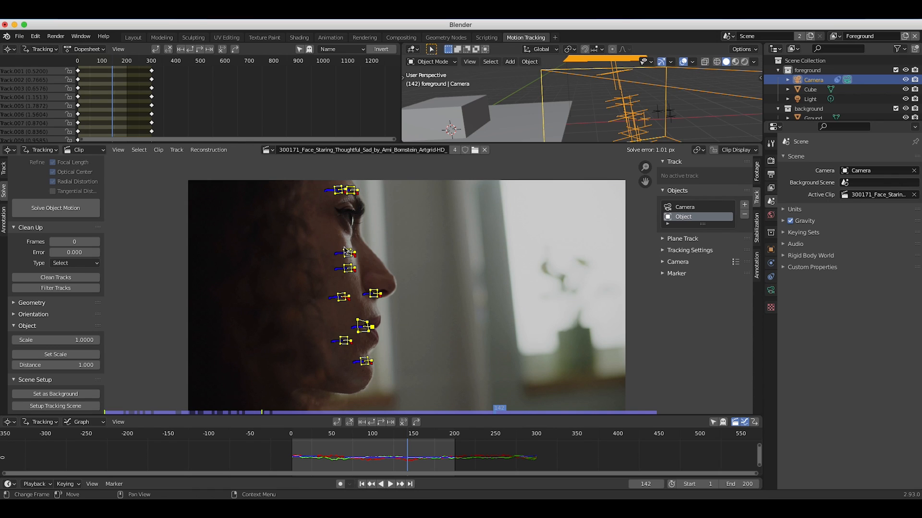
Set the object's solution scale using the marker below the eye and the chin marker, with a distance of 0.2.
click(346, 251)
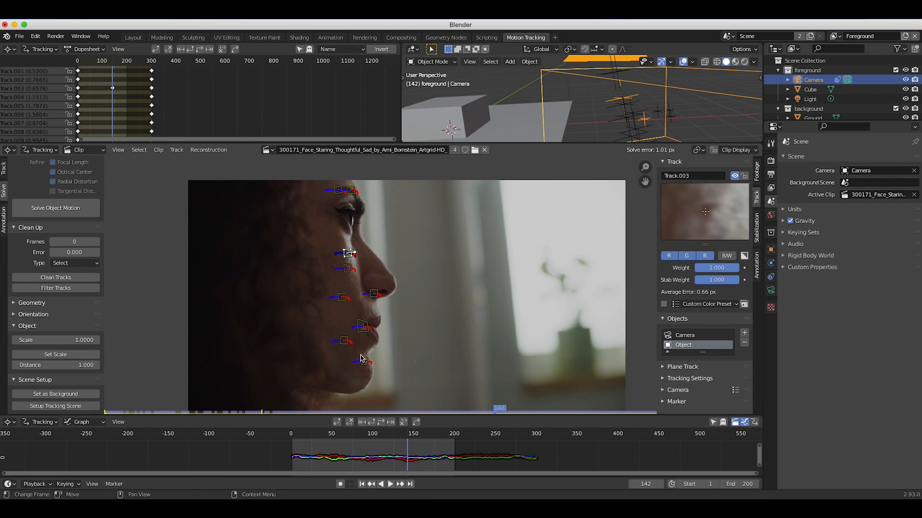
shift+click(363, 361)
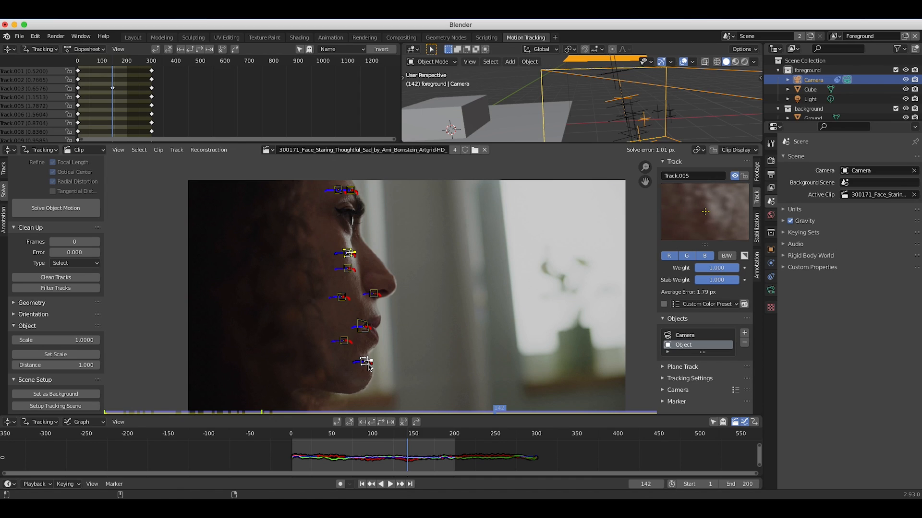
click(55, 367)
key(BackSpace)
text(.2)
key(Return)
click(50, 355)
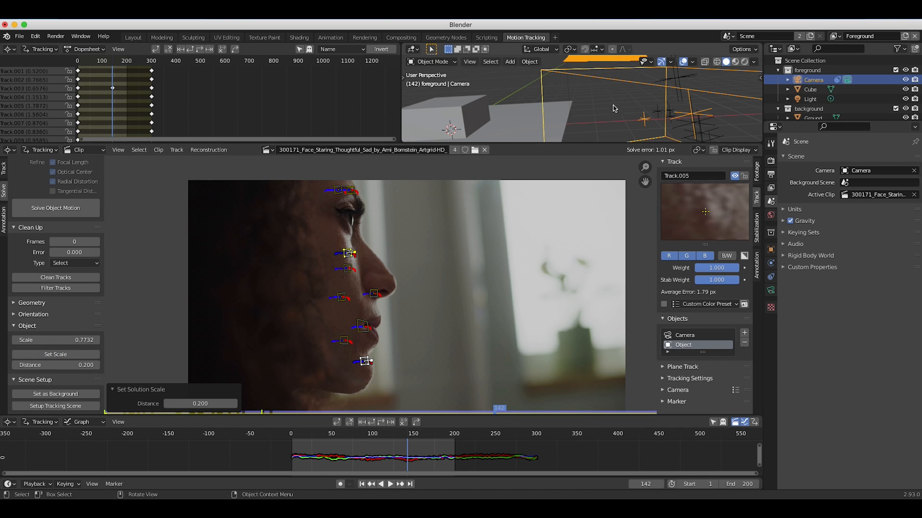
scroll(649, 100, up, 5)
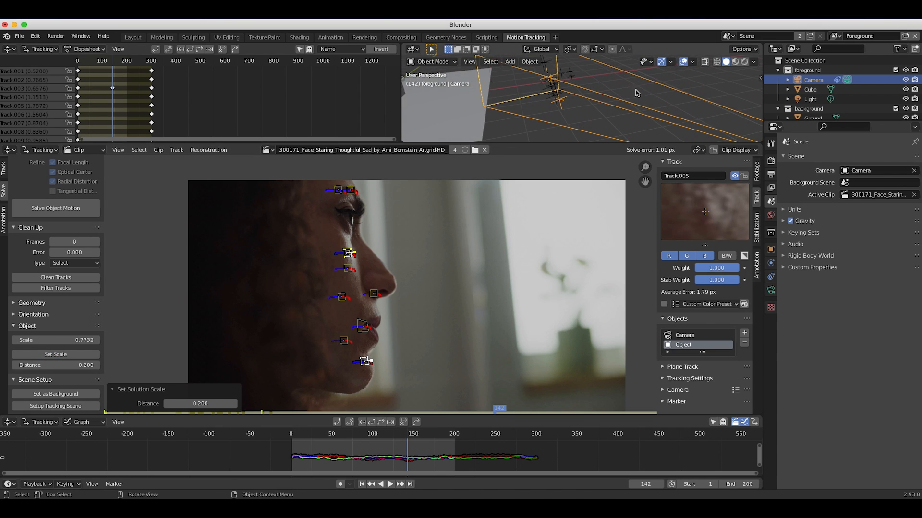
scroll(603, 94, down, 6)
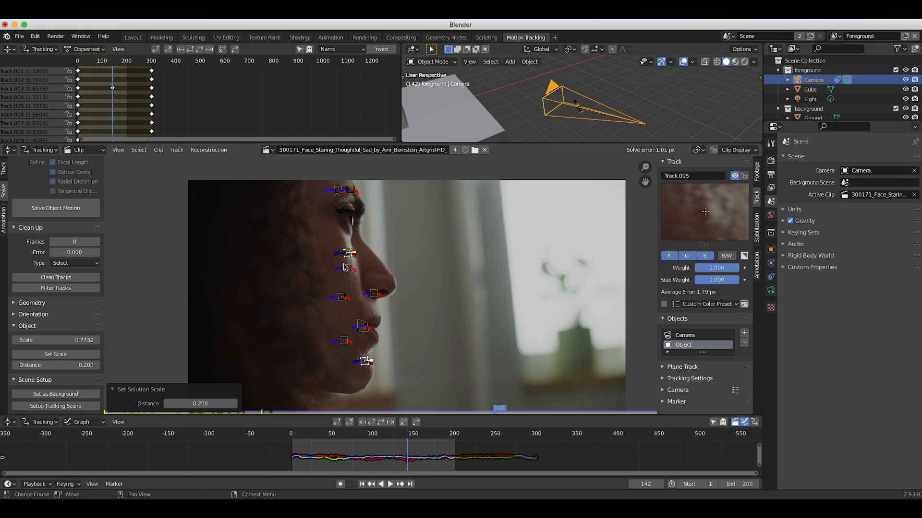
scroll(229, 255, down, 1)
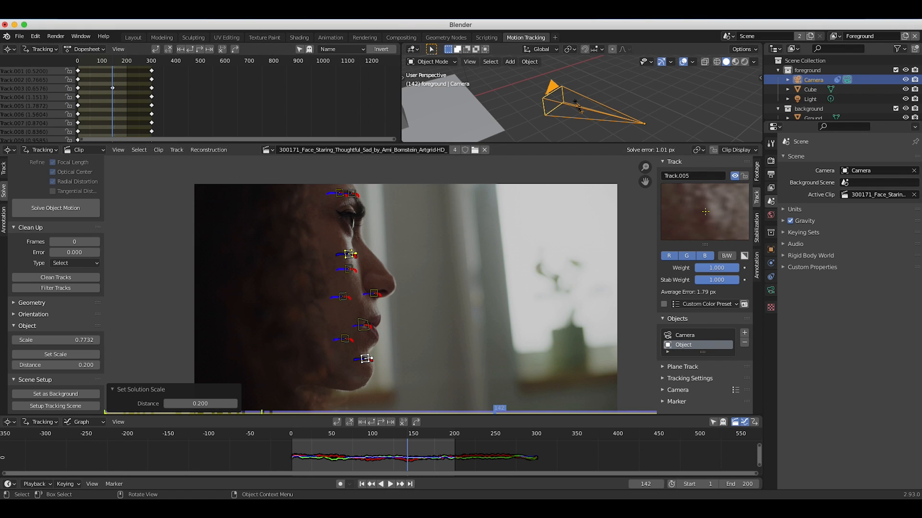
Switch to the Layout workspace and save the project as "Infected shot tutorial" in the Infected shot tutorial folder.
click(130, 38)
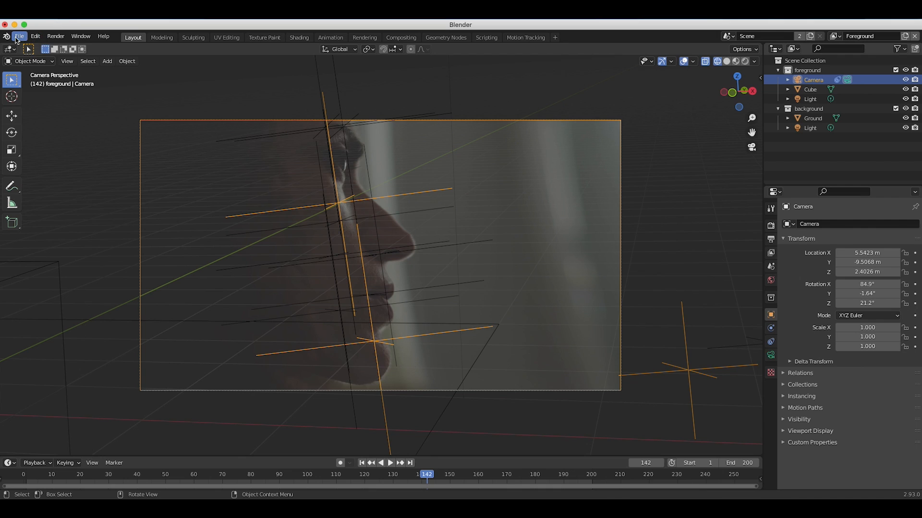
click(19, 36)
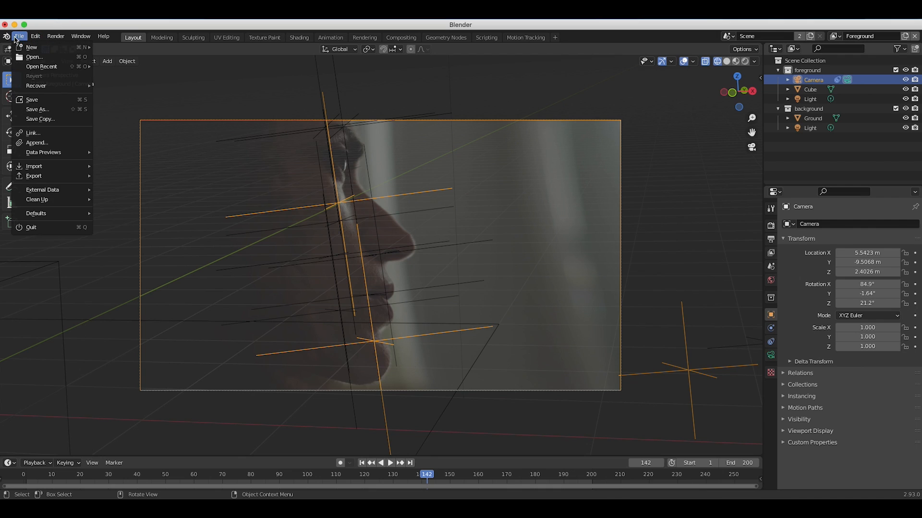
click(37, 109)
text(In)
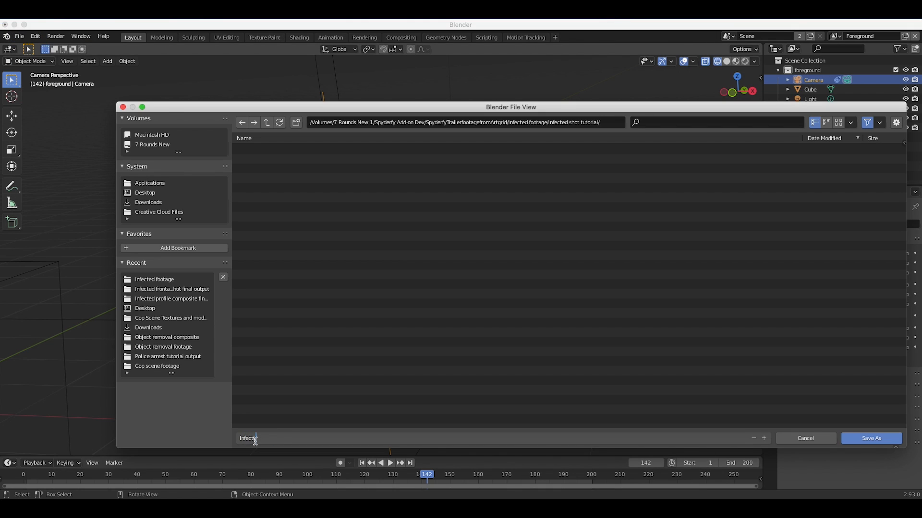
text(fected shot tutorial)
click(864, 439)
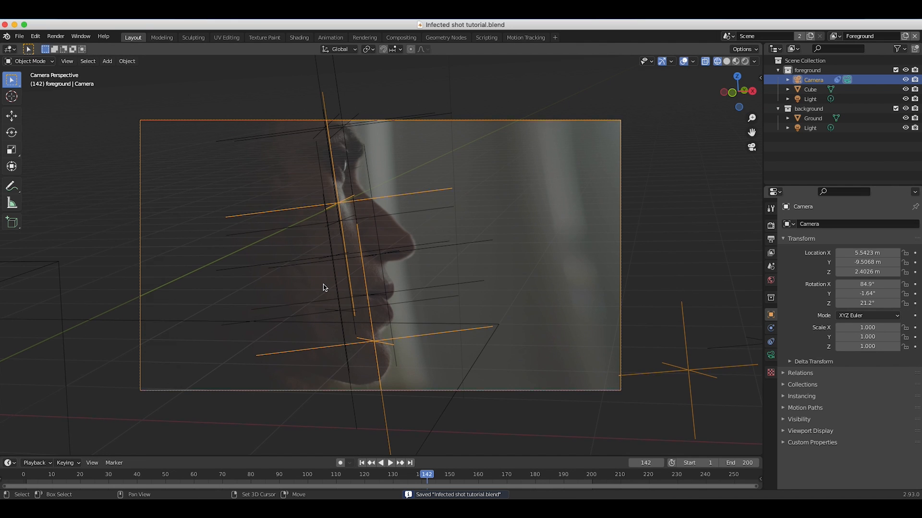
Play the animation from frame 1 in the camera view to check how the tracking points follow the face.
shift+scroll(323, 288, down, 3)
scroll(323, 288, up, 2)
shift+scroll(323, 287, up, 3)
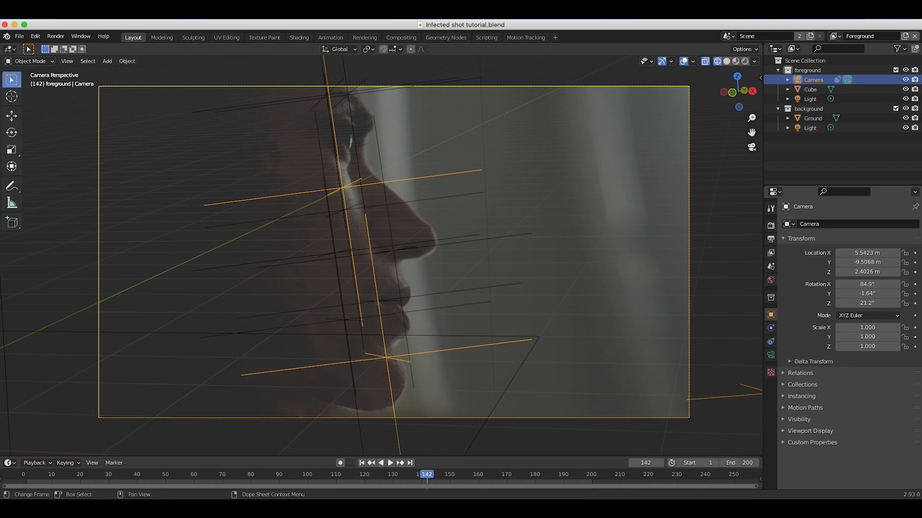
click(362, 463)
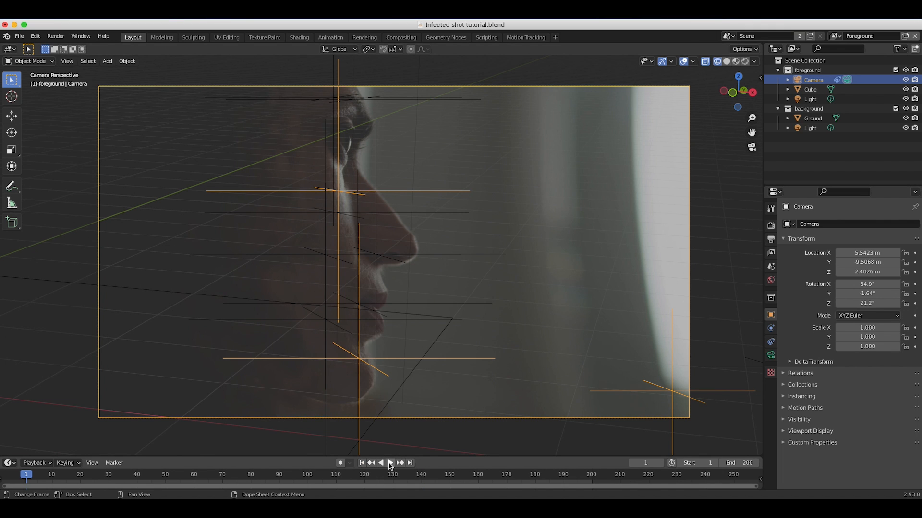
click(390, 462)
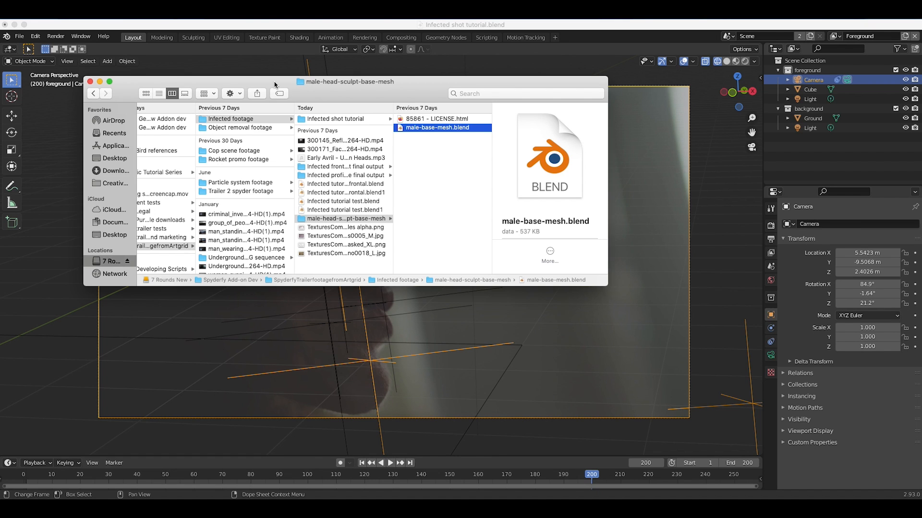
Append the base-mesh object from male-base-mesh.blend in the male-head-sculpt-base-mesh folder.
drag(260, 84, 352, 160)
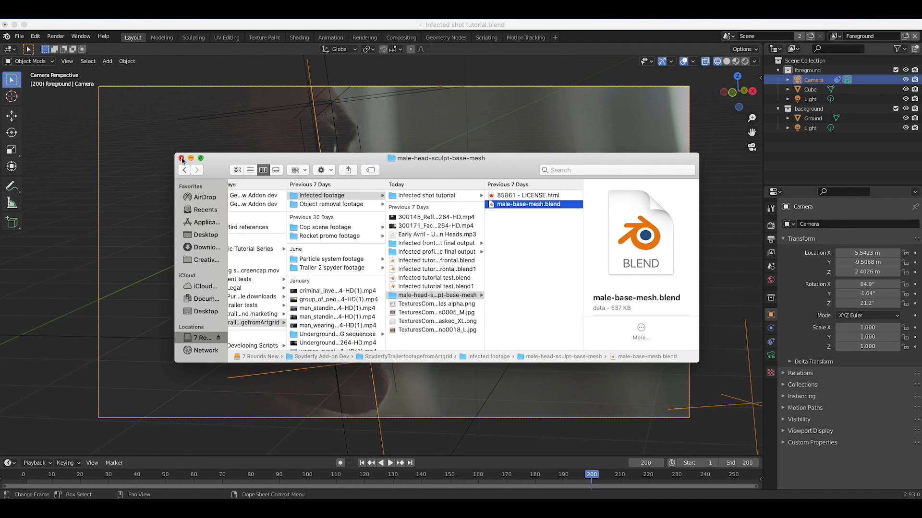
click(182, 158)
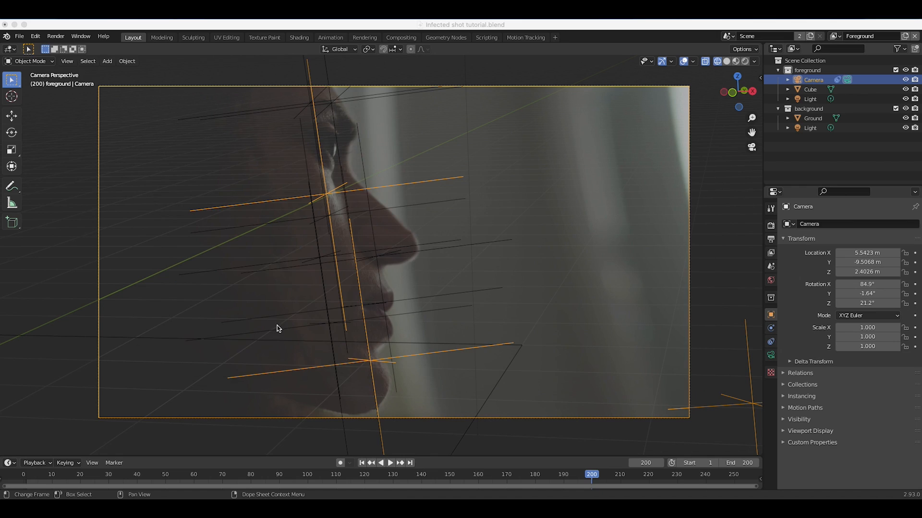
click(19, 36)
click(33, 144)
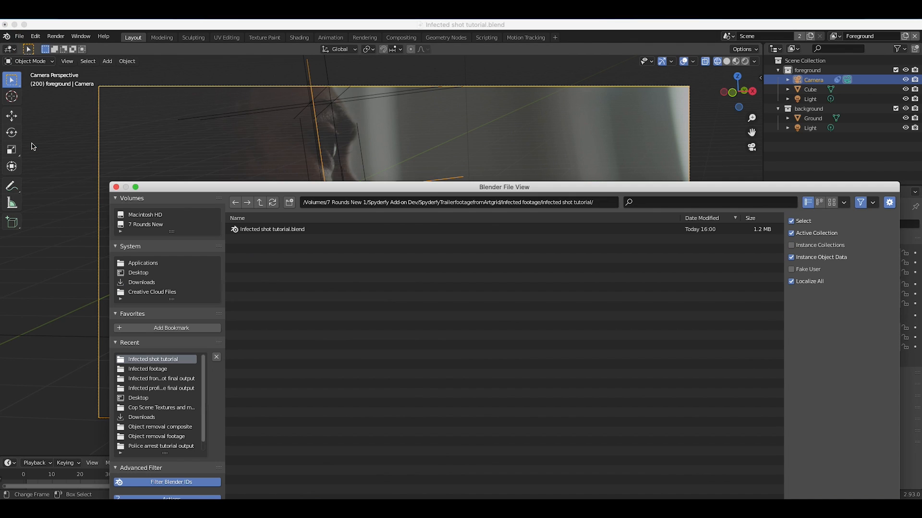
double_click(258, 230)
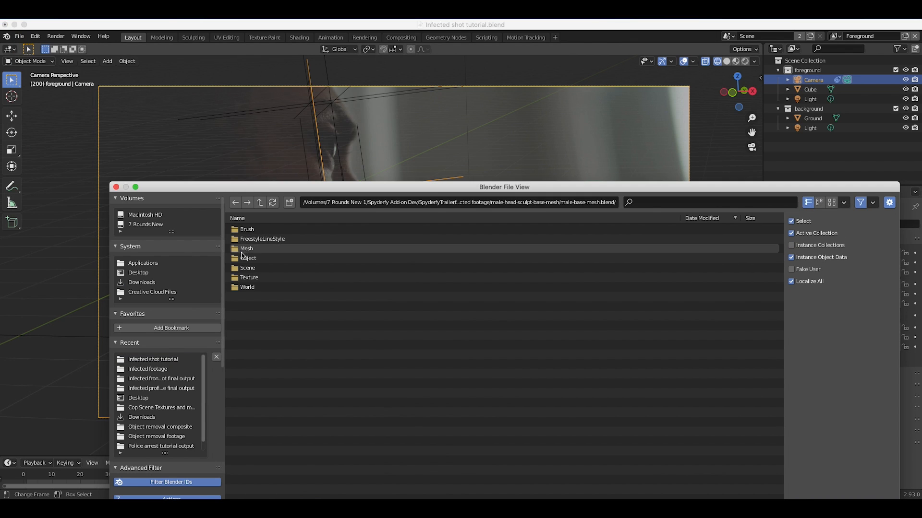
double_click(248, 258)
click(250, 229)
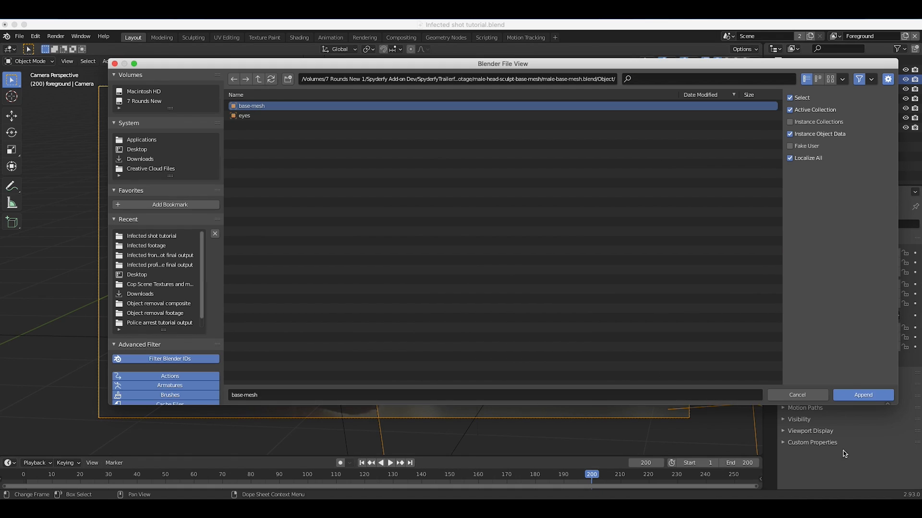
click(862, 392)
Leave the camera view around the appended head and switch the viewport to solid shading.
scroll(409, 276, left, 5)
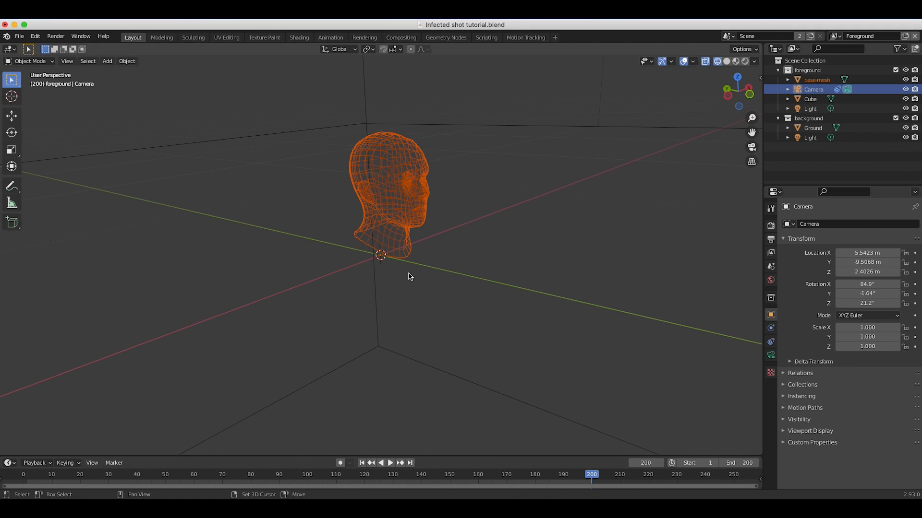
scroll(410, 277, right, 10)
scroll(409, 277, left, 10)
scroll(409, 276, left, 5)
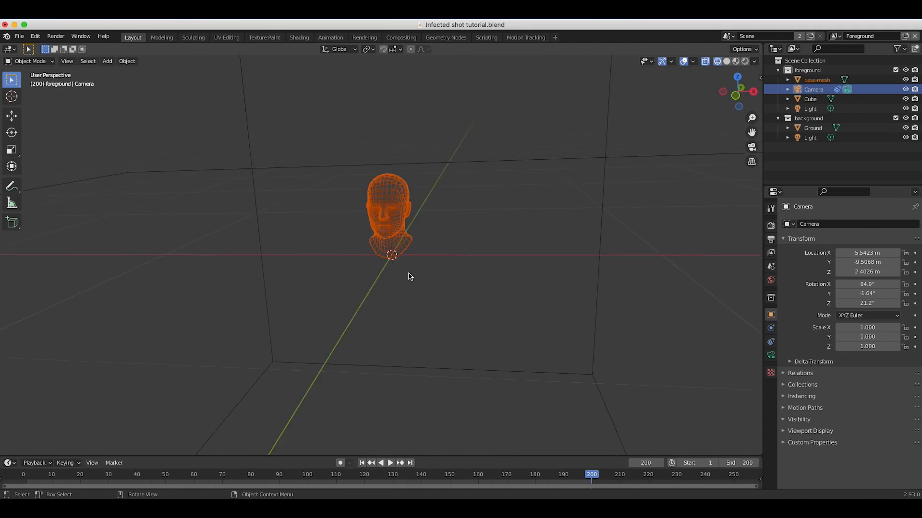
key(z)
click(468, 279)
scroll(468, 279, down, 5)
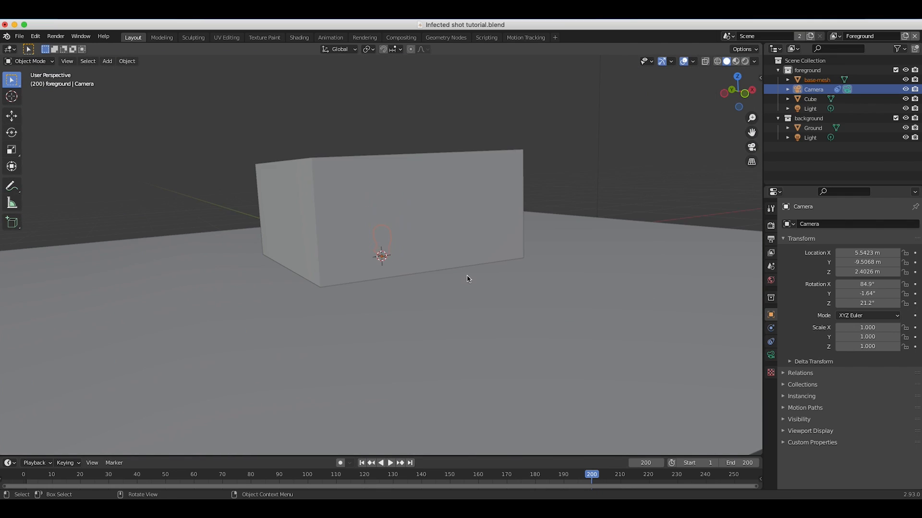
scroll(468, 278, left, 10)
scroll(532, 258, right, 10)
Delete the cube and the ground plane that surround the head mesh.
click(376, 171)
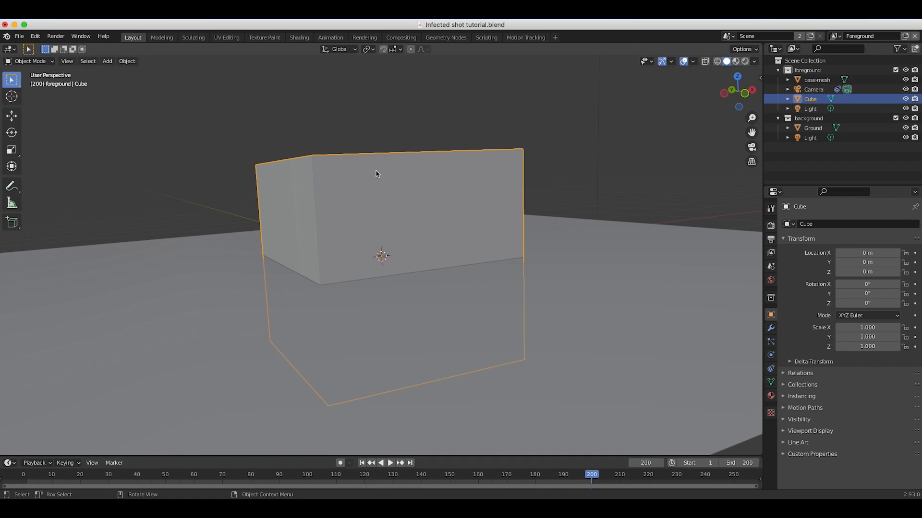
scroll(470, 184, right, 8)
scroll(245, 203, left, 10)
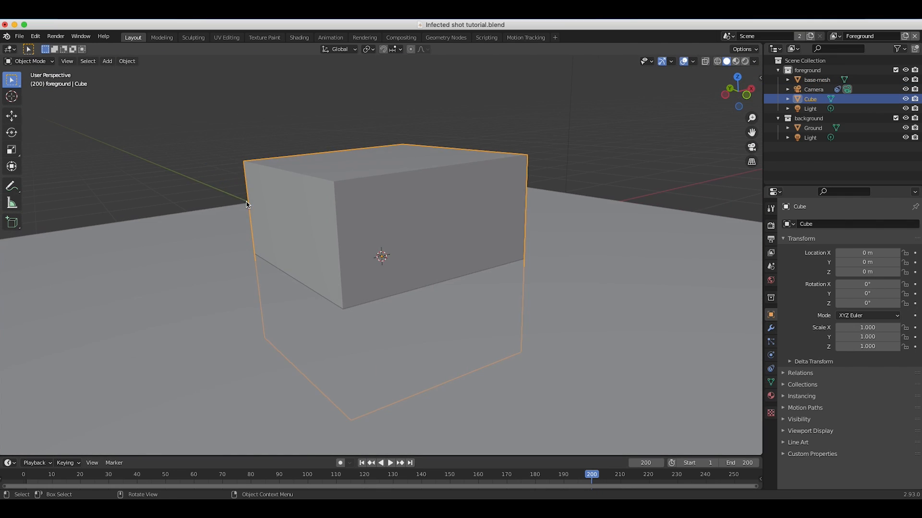
key(x)
click(249, 201)
click(440, 193)
middle_drag(338, 233, 482, 197)
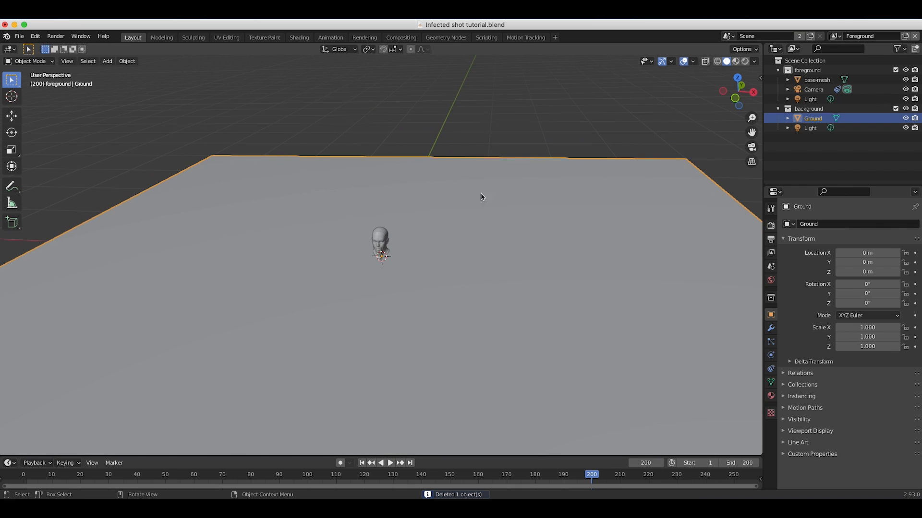
key(Delete)
Select the camera, split the 3D viewport side by side and show the active camera's view in the narrower viewport.
click(379, 246)
scroll(380, 250, left, 10)
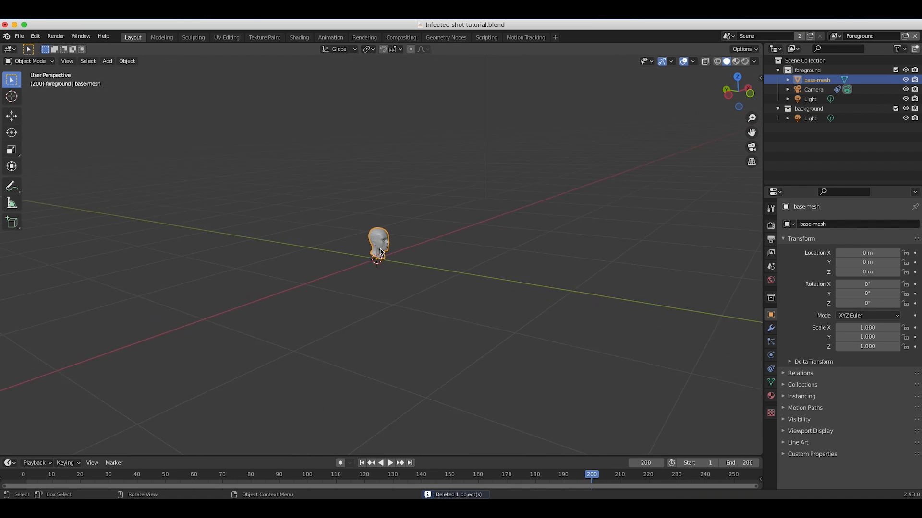
scroll(381, 250, left, 15)
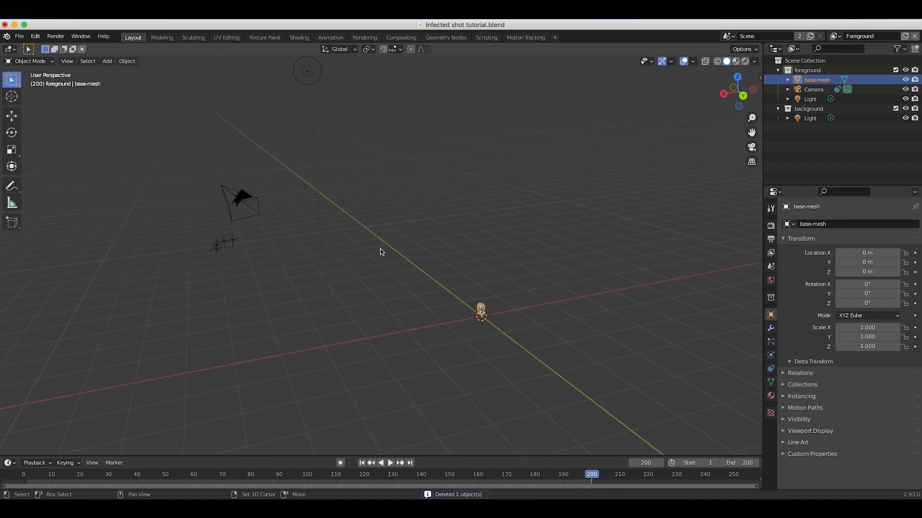
scroll(380, 250, left, 15)
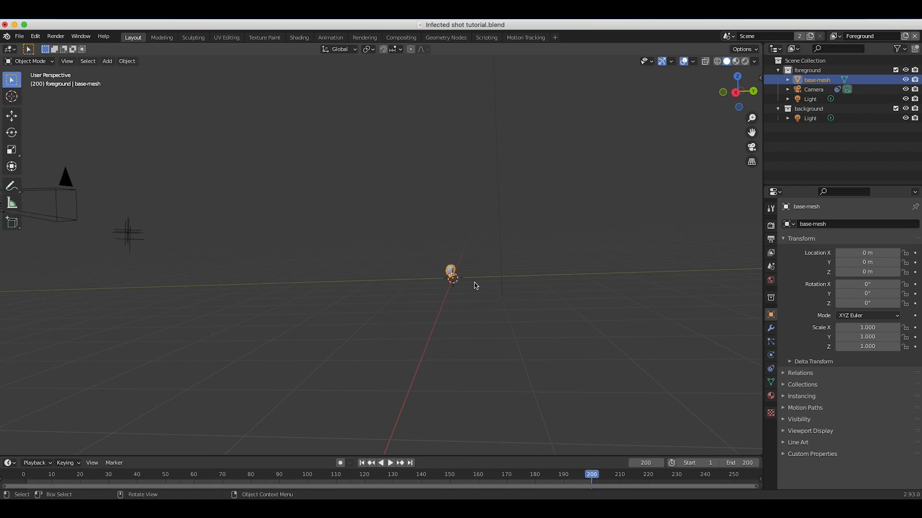
scroll(474, 286, left, 15)
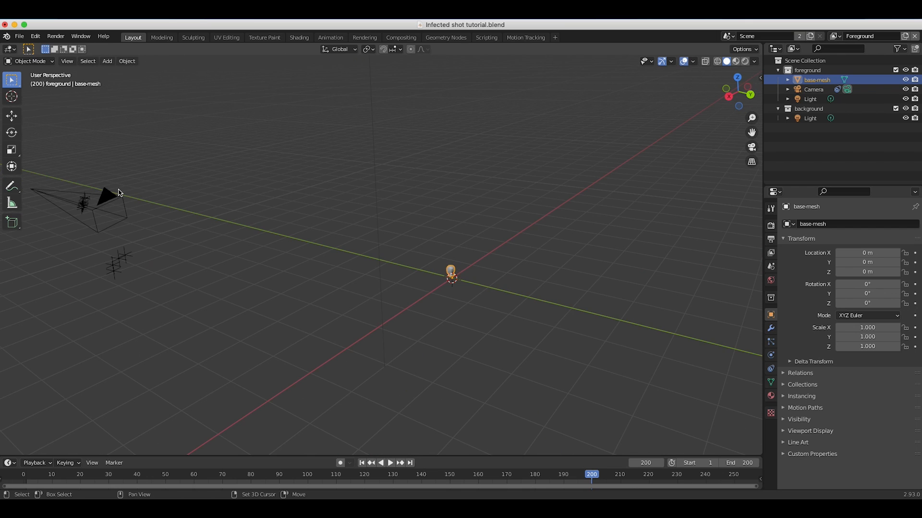
shift+scroll(195, 226, left, 8)
click(196, 227)
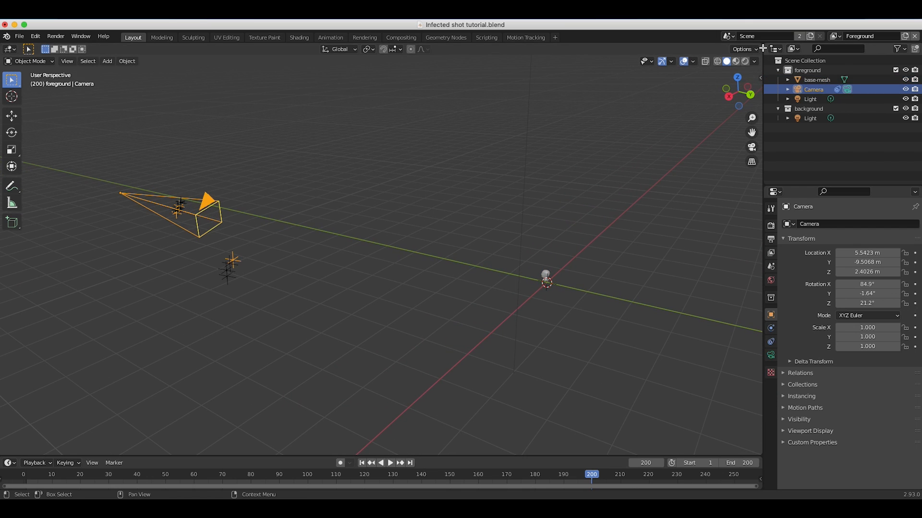
drag(762, 48, 560, 53)
click(624, 61)
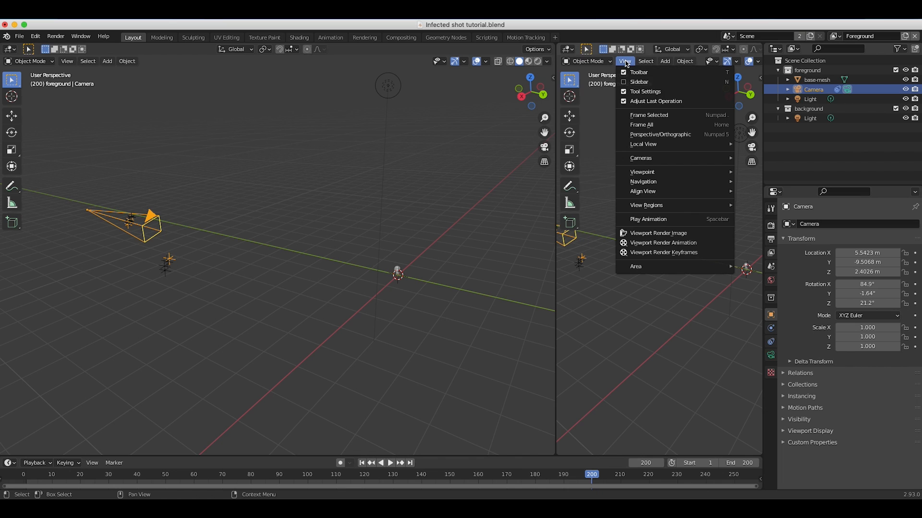
mouse_move(643, 158)
click(753, 174)
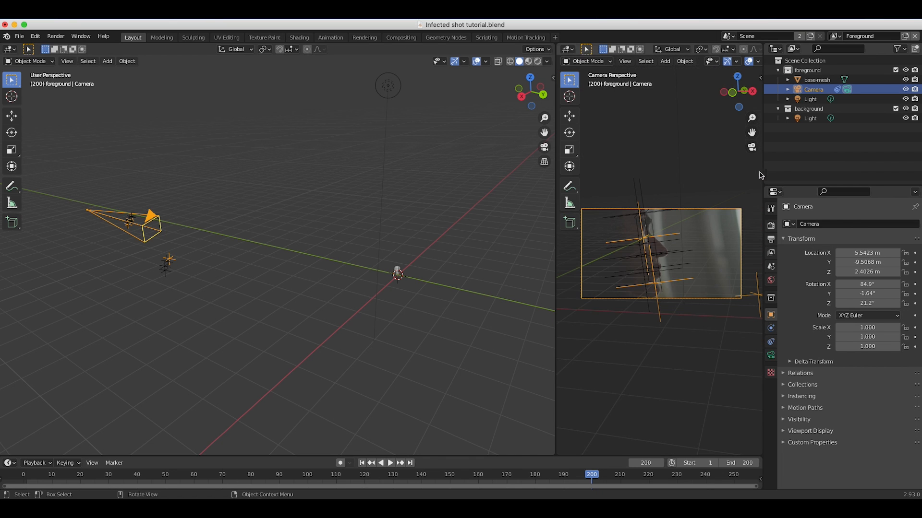
Widen the camera-view viewport and enlarge the face footage inside it.
drag(556, 274, 455, 277)
scroll(612, 262, up, 5)
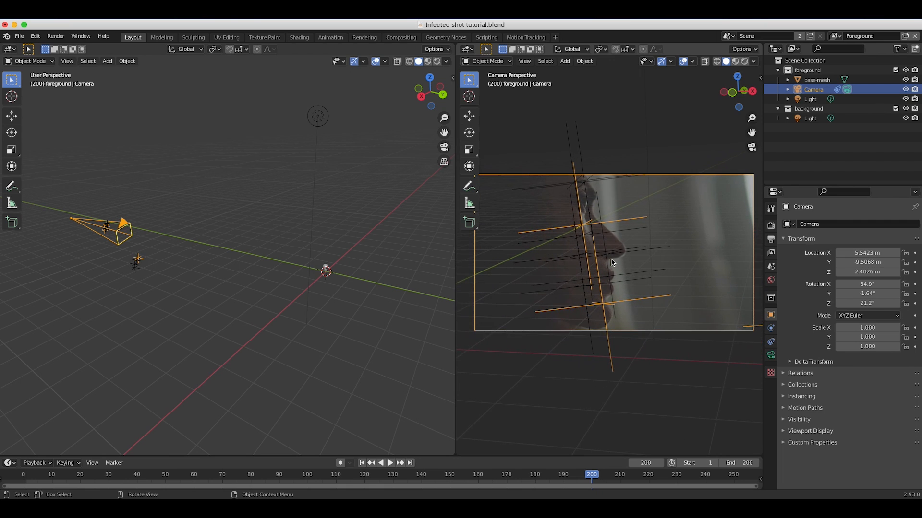
scroll(612, 262, down, 1)
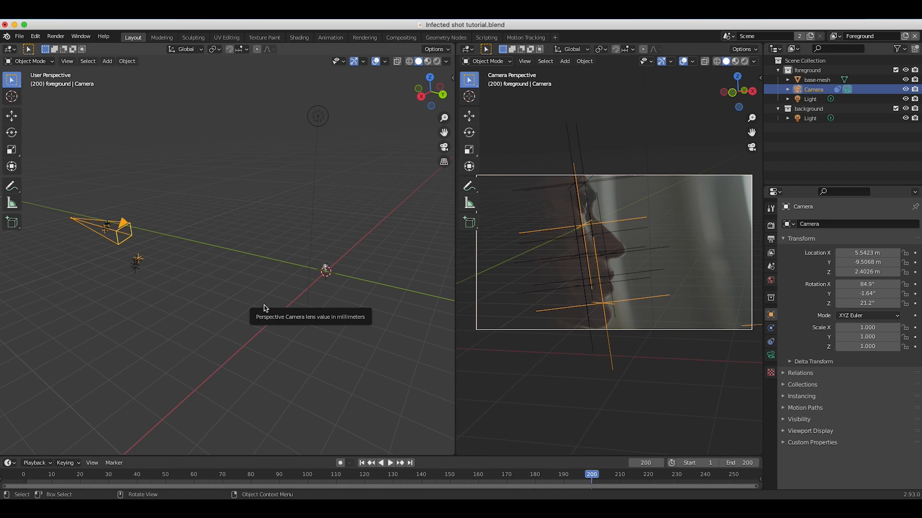
scroll(215, 301, left, 5)
scroll(215, 301, right, 5)
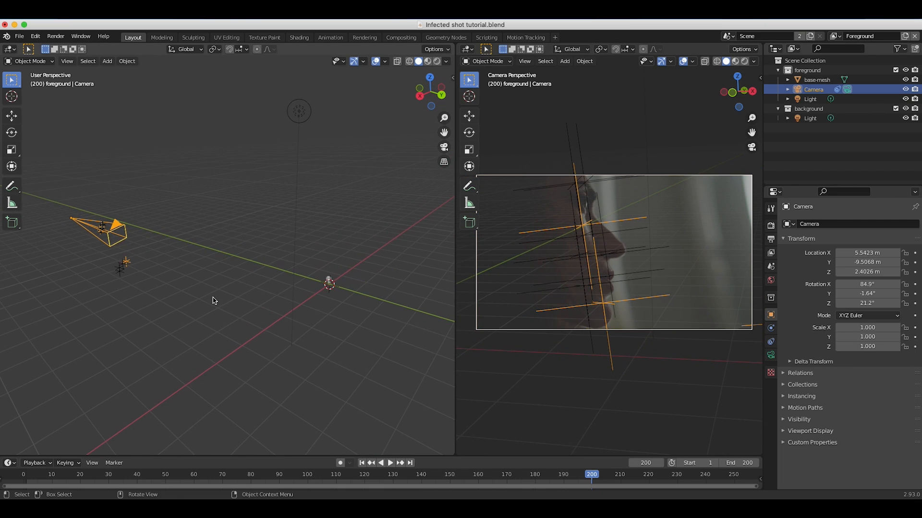
Move the head mesh from the world origin to the area of the face tracking markers near the camera.
click(331, 283)
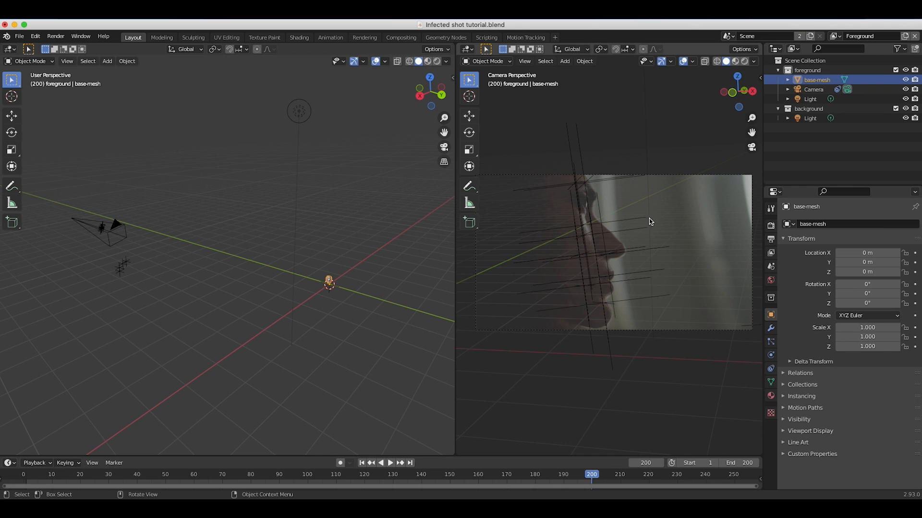
drag(763, 240, 779, 240)
drag(455, 269, 507, 269)
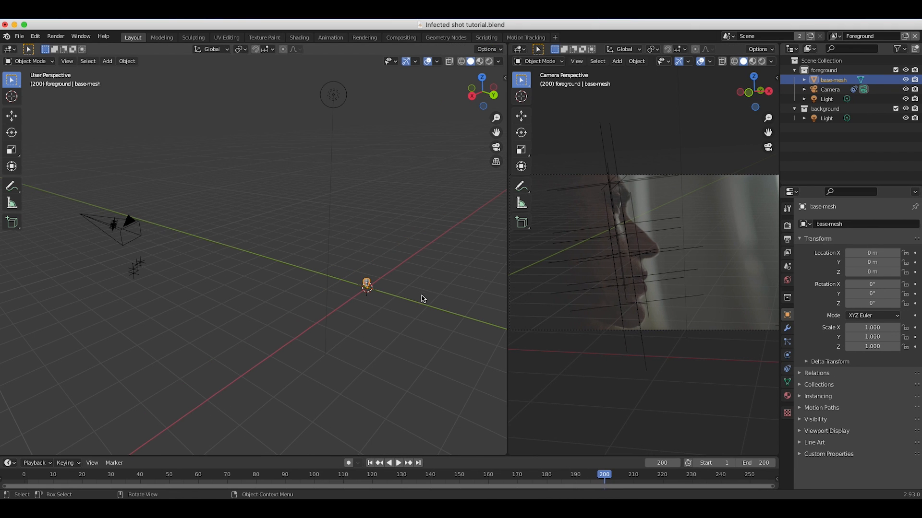
scroll(395, 329, right, 5)
key(g)
click(225, 277)
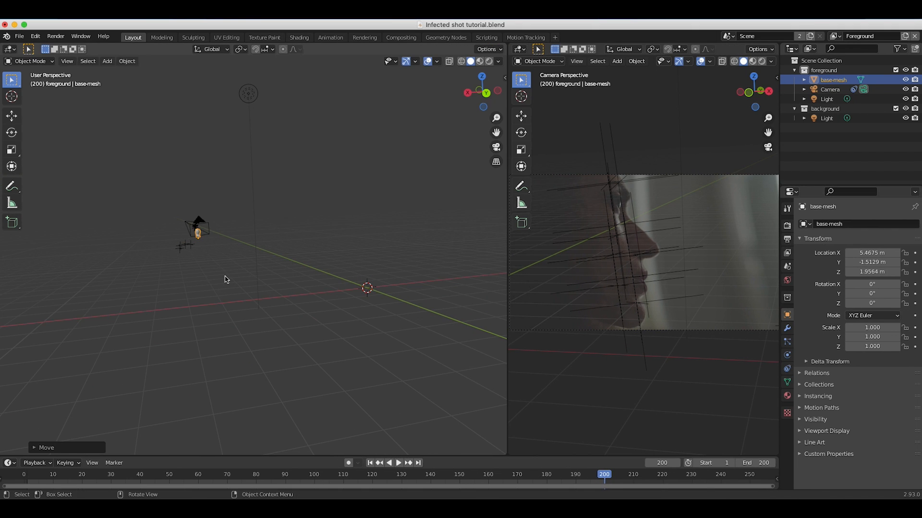
middle_drag(224, 277, 109, 284)
key(g)
click(182, 281)
Bring the head mesh closer to the tracking markers and rotate it about the global Z axis to about 100°.
scroll(182, 281, up, 5)
middle_drag(181, 281, 298, 269)
key(g)
click(366, 240)
key(r)
key(z)
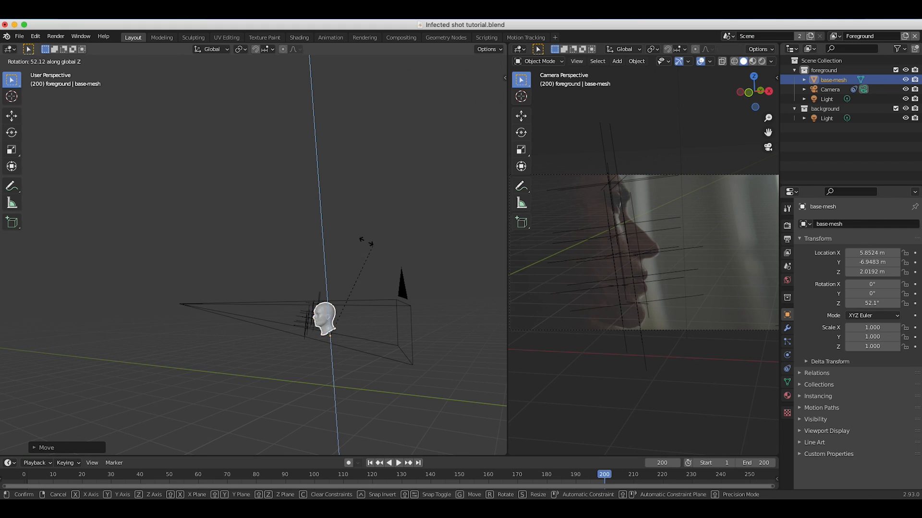
click(284, 224)
Move the head mesh into the camera frame beside the face and scale it uniformly to about 1.195.
middle_drag(284, 224, 278, 354)
key(g)
click(200, 354)
key(s)
click(279, 353)
Nudge the head mesh towards the filmed profile and tilt it to about -6° in X and 15.6° in Y.
scroll(278, 353, up, 4)
key(g)
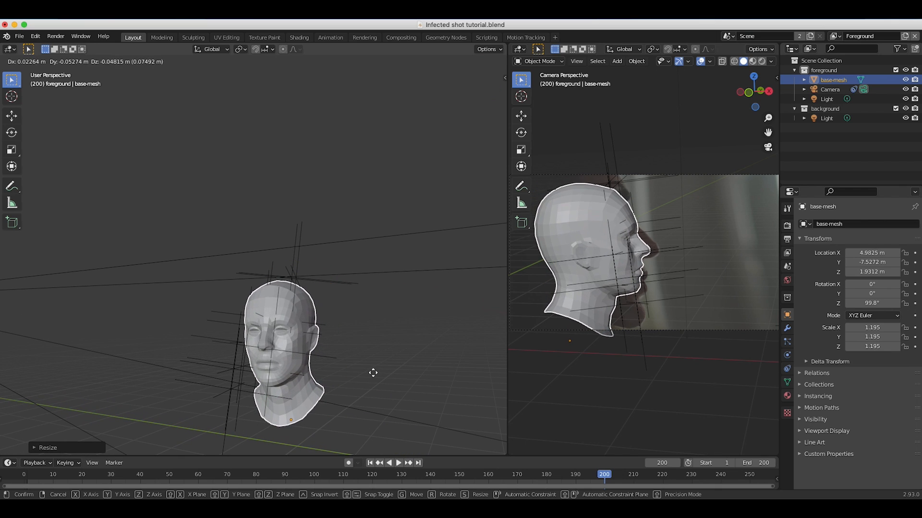
click(367, 373)
key(r)
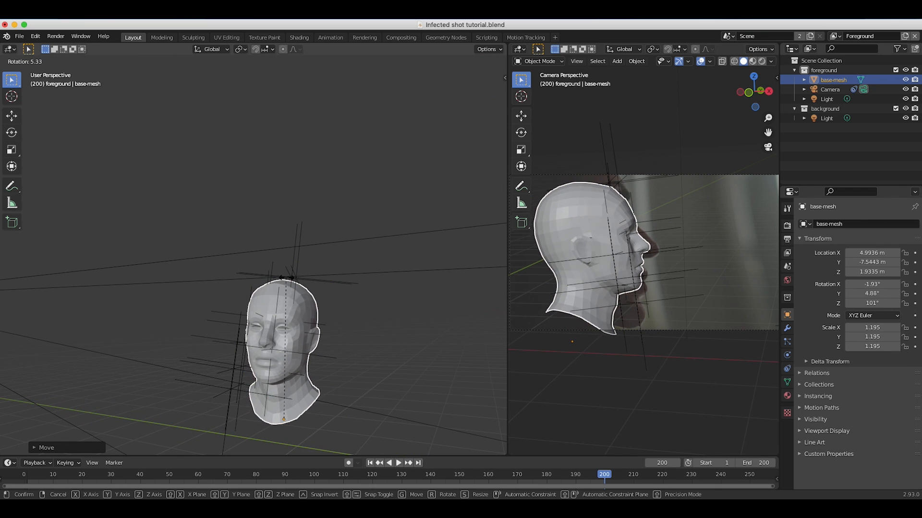
click(331, 372)
Scale the head mesh to about 1.8 and move it over the filmed face profile in the camera view.
key(g)
key(s)
click(725, 283)
key(g)
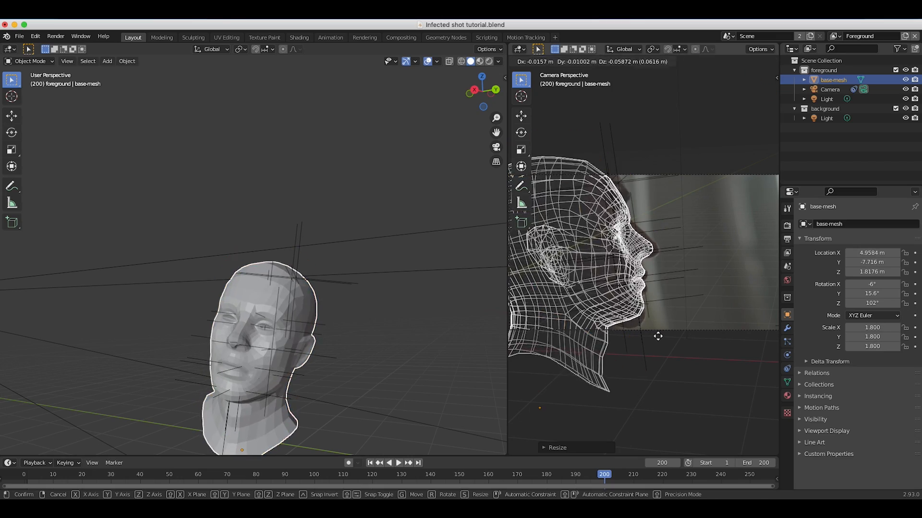
click(657, 331)
Rotate the head mesh about its local X axis and reposition it to line up with the filmed profile.
key(r)
key(x)
key(x)
click(646, 302)
key(g)
click(647, 319)
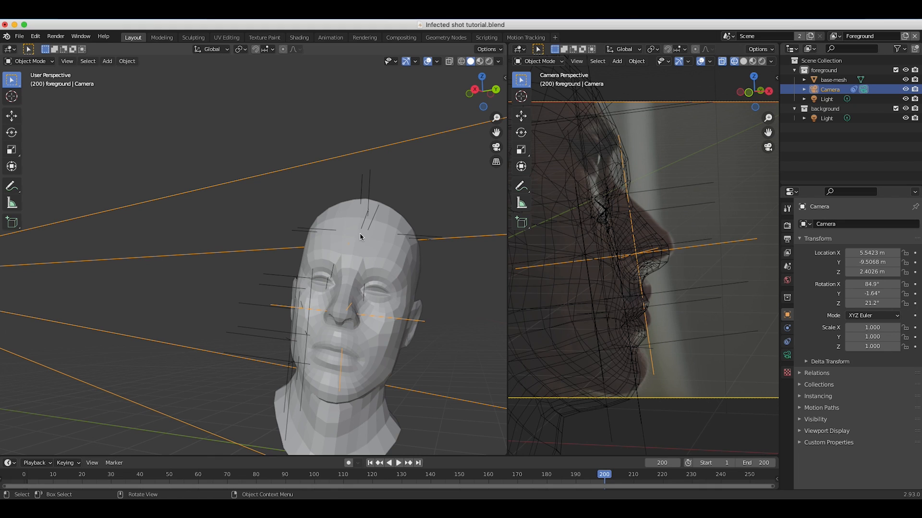
Select the head mesh again and shift it relative to the face tracking markers in the perspective view.
click(349, 253)
key(g)
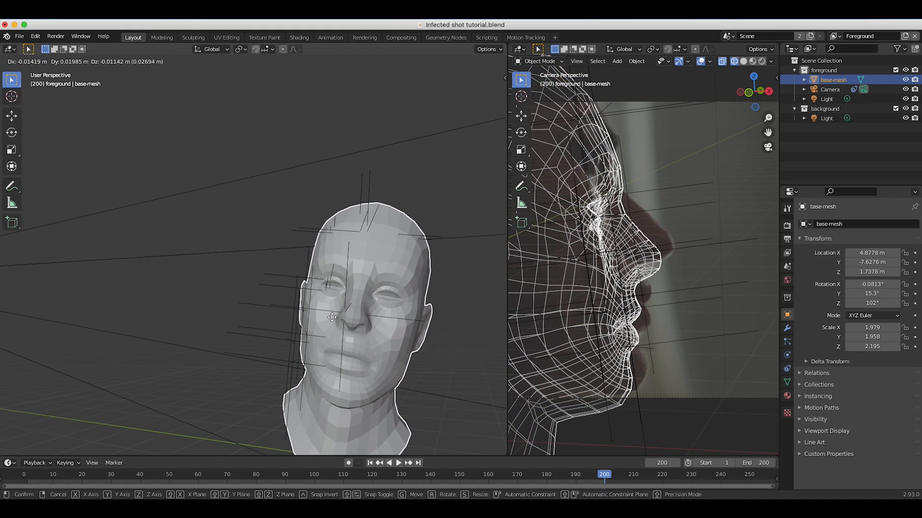
click(335, 317)
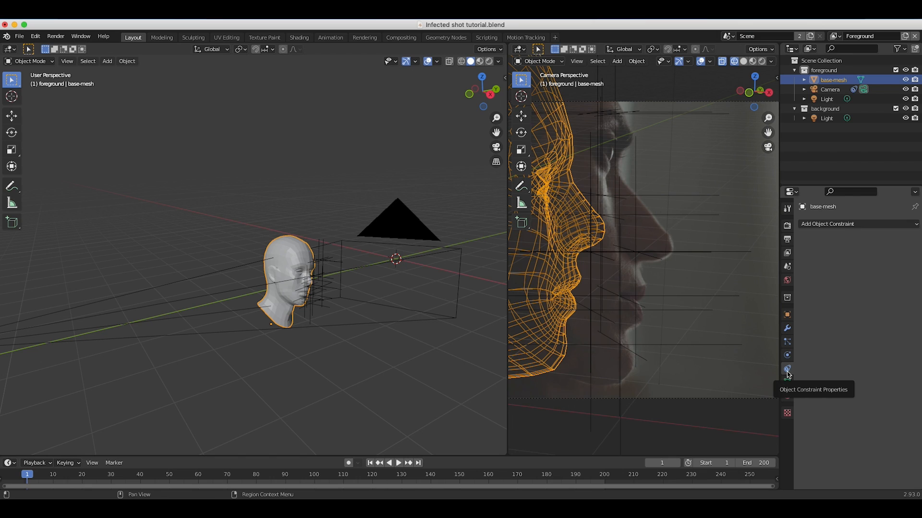
Add an Object Solver constraint to the head mesh with Object as tracking object and Camera as camera, and set its inverse.
click(846, 224)
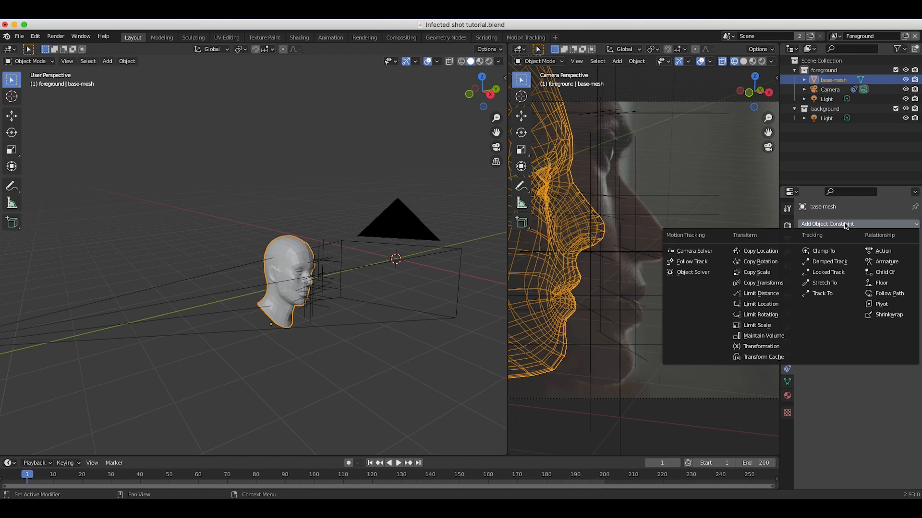
click(686, 273)
click(866, 269)
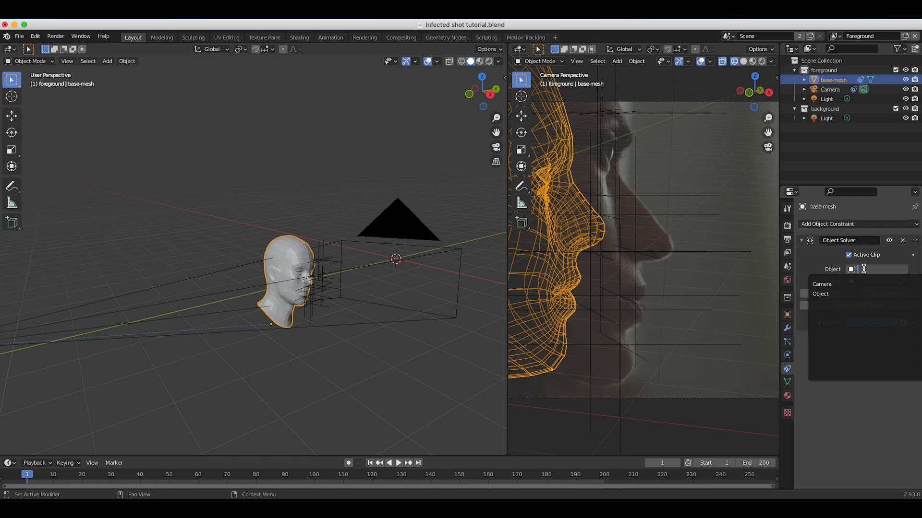
click(825, 294)
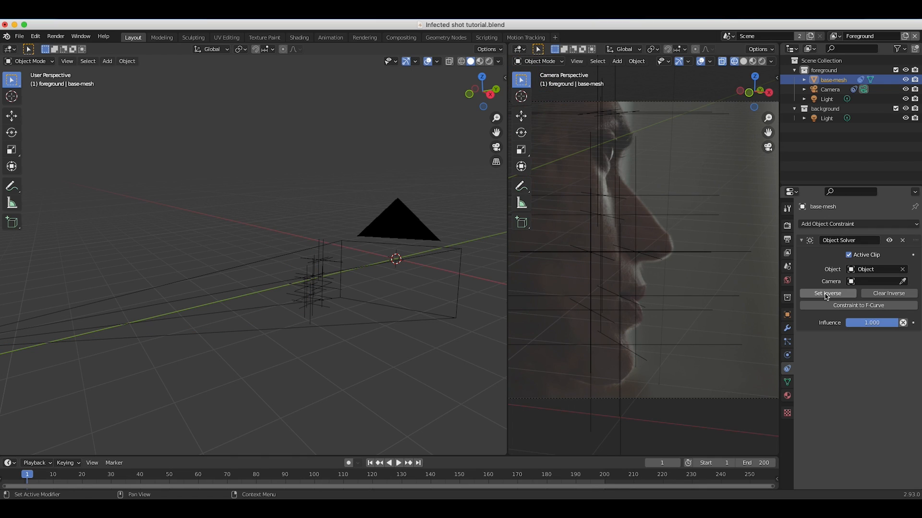
click(862, 281)
click(829, 297)
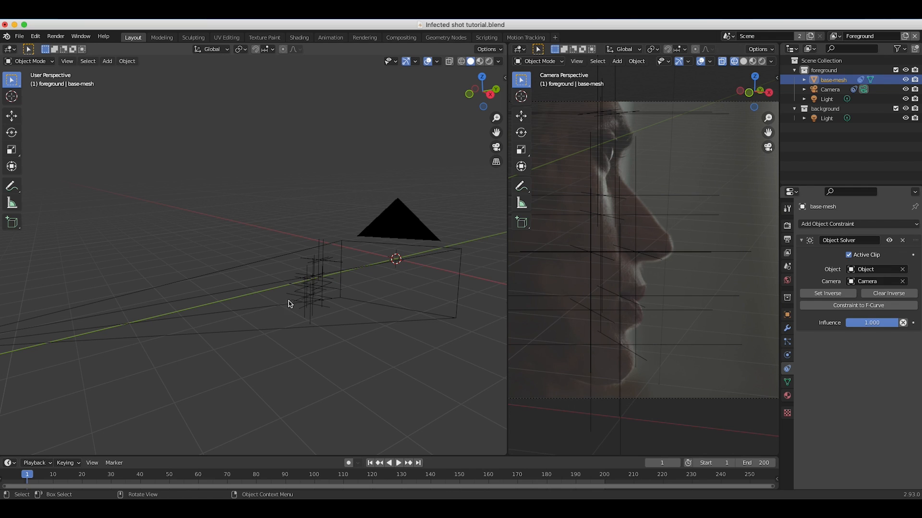
click(828, 295)
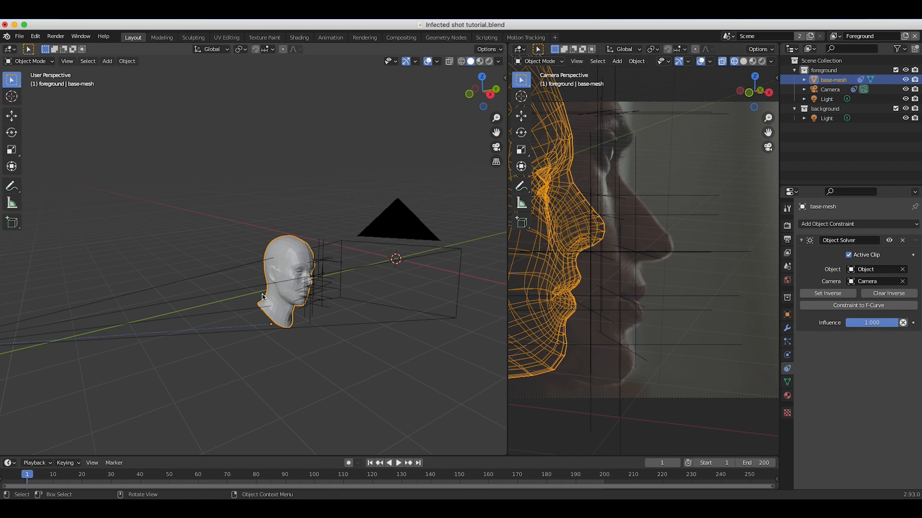
Play the animation and orbit around the head to check how it follows the tracking markers.
middle_drag(249, 299, 228, 272)
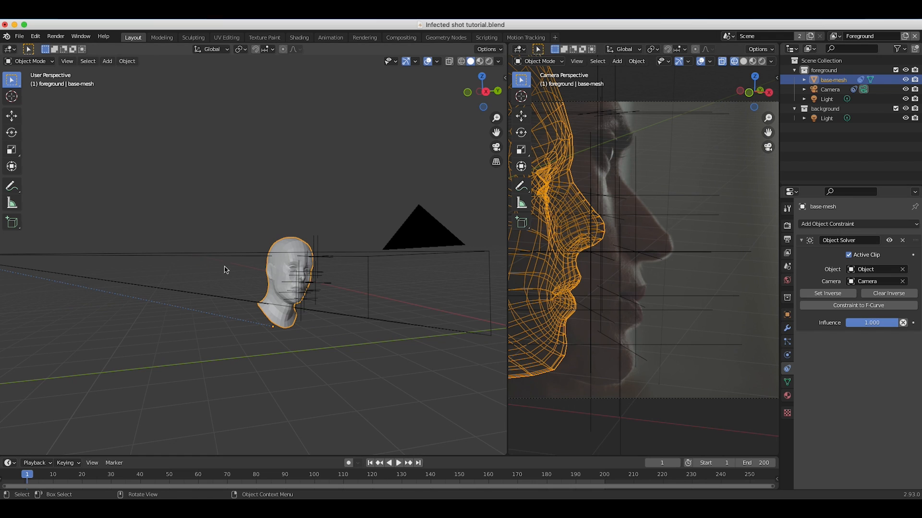
scroll(597, 247, down, 4)
key(space)
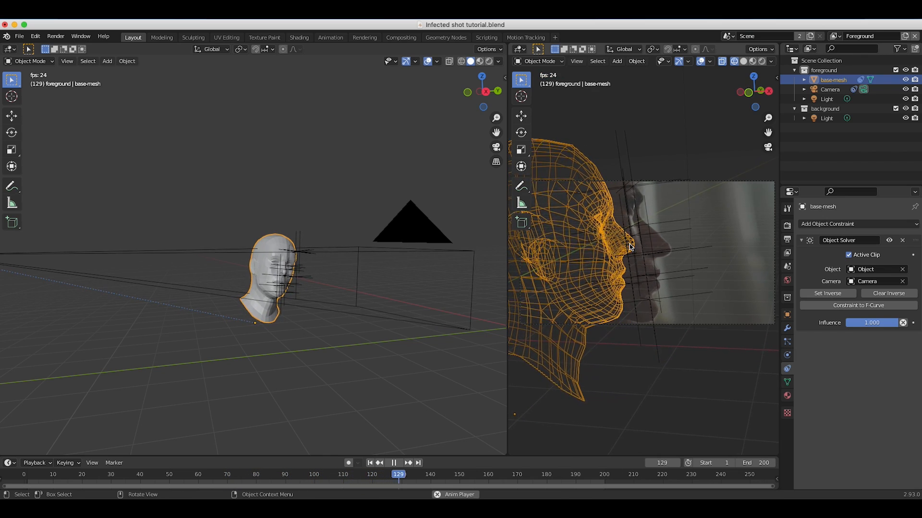
key(space)
middle_drag(221, 251, 277, 269)
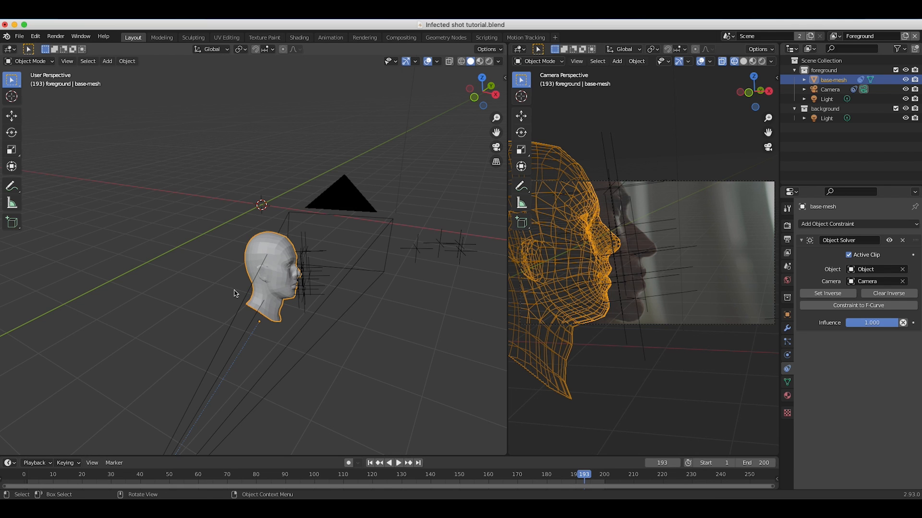
mouse_move(345, 268)
middle_down()
mouse_move(323, 268)
mouse_move(353, 262)
middle_up()
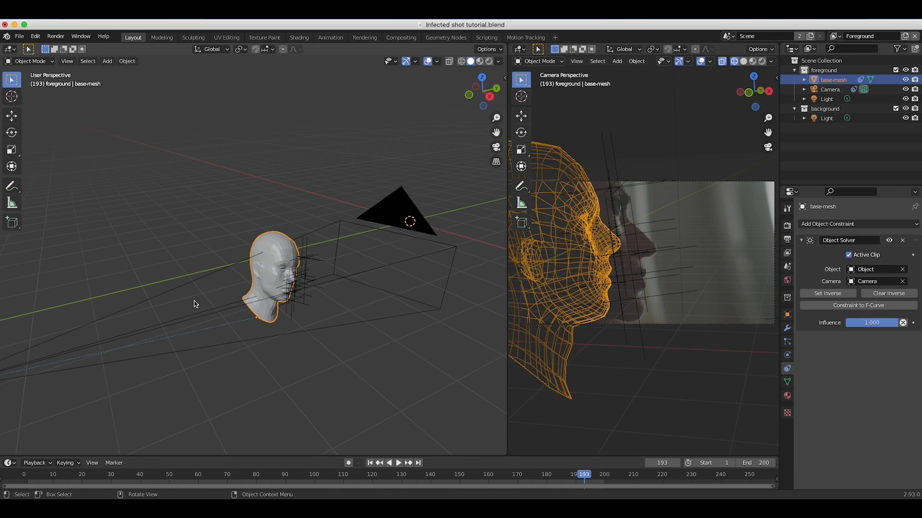
Move the constrained head mesh at frame 193 onto the filmed face profile in the camera view.
scroll(196, 304, up, 5)
scroll(196, 305, right, 5)
scroll(196, 304, left, 10)
scroll(196, 304, right, 5)
scroll(196, 304, left, 4)
key(g)
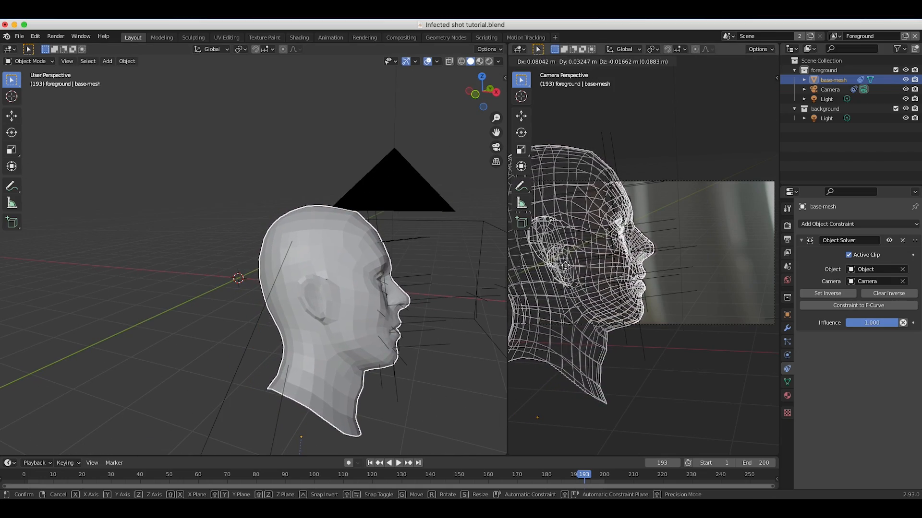
click(565, 265)
Play back the repositioned head against the footage and stop at frame 171.
key(space)
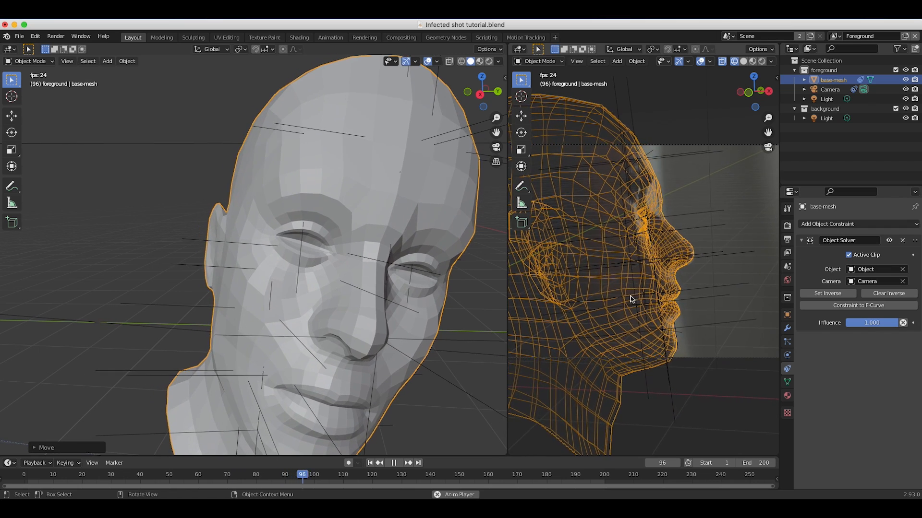
key(Home)
key(space)
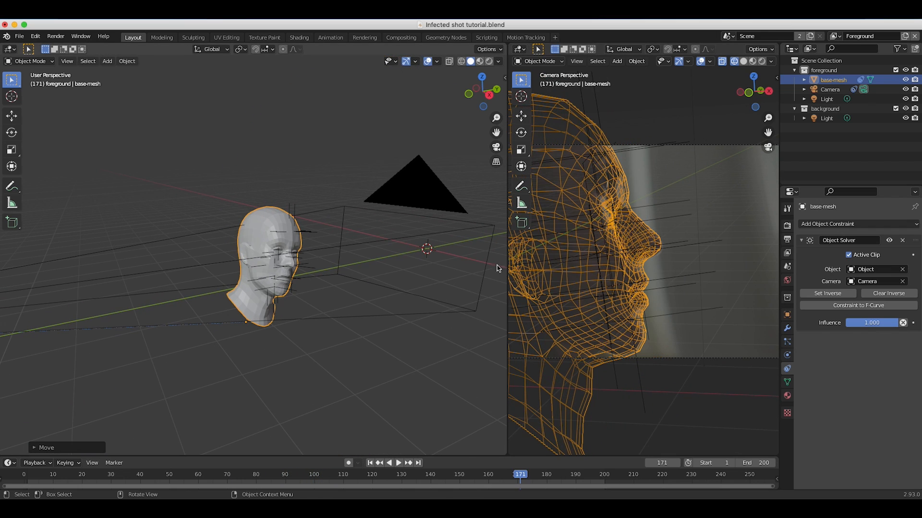
Enlarge the camera viewport, then put the head mesh in Edit Mode with proportional editing enabled.
drag(507, 264, 338, 263)
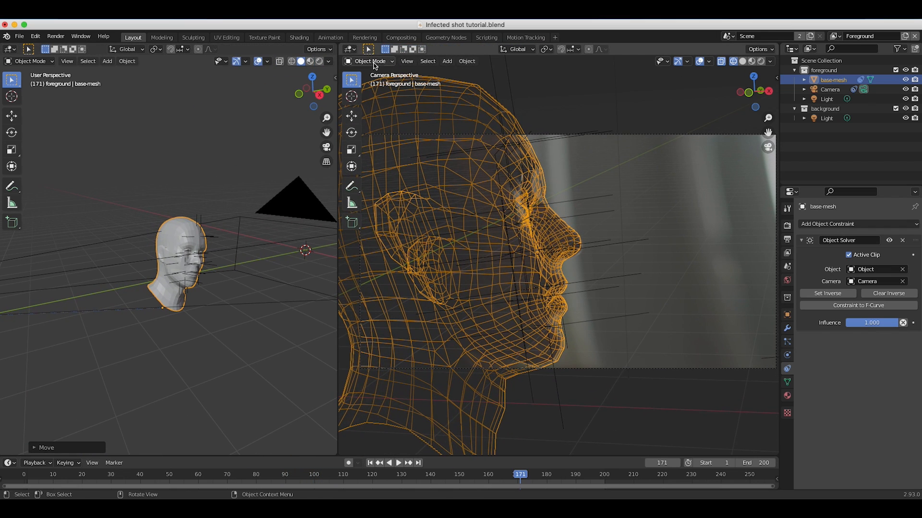
click(375, 62)
click(370, 83)
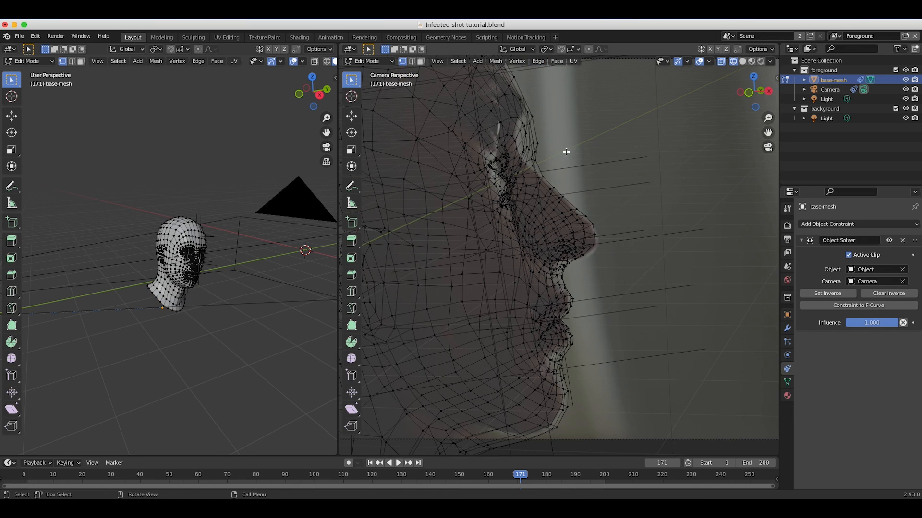
scroll(562, 158, down, 3)
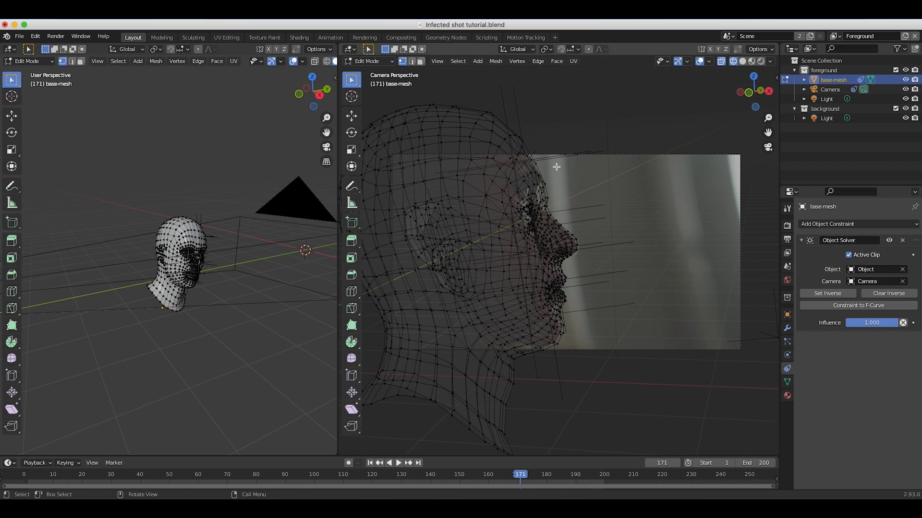
click(590, 50)
Move the brow vertices to match the filmed forehead, using a smooth proportional size of about 0.16.
key(g)
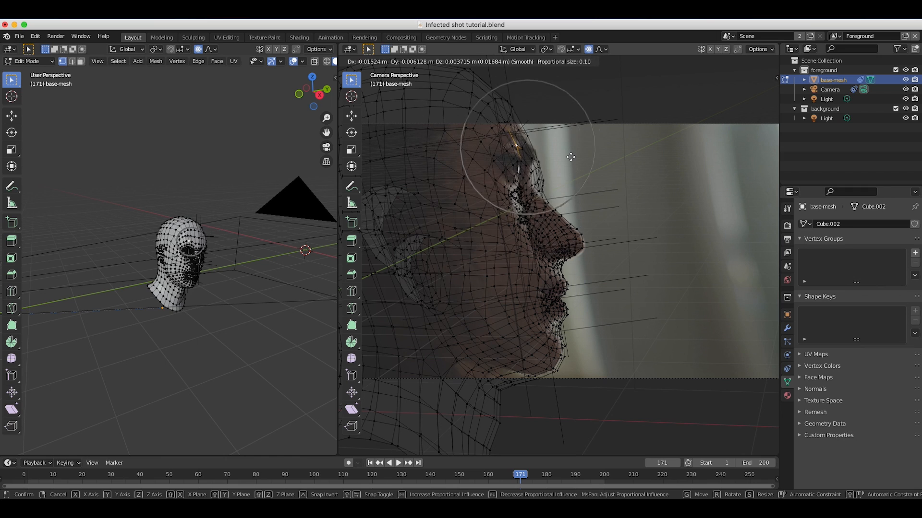
scroll(570, 157, down, 5)
scroll(570, 157, up, 8)
scroll(571, 157, down, 9)
scroll(572, 155, up, 4)
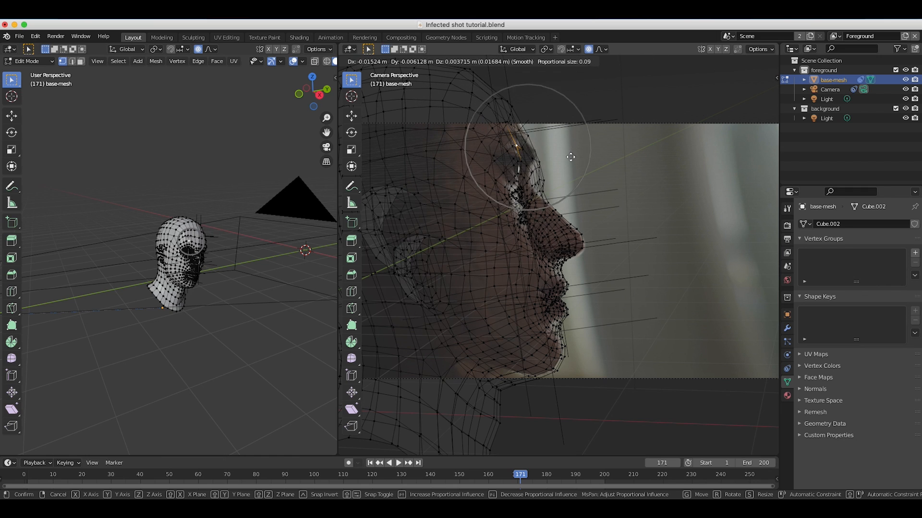
scroll(576, 157, down, 2)
scroll(577, 156, down, 3)
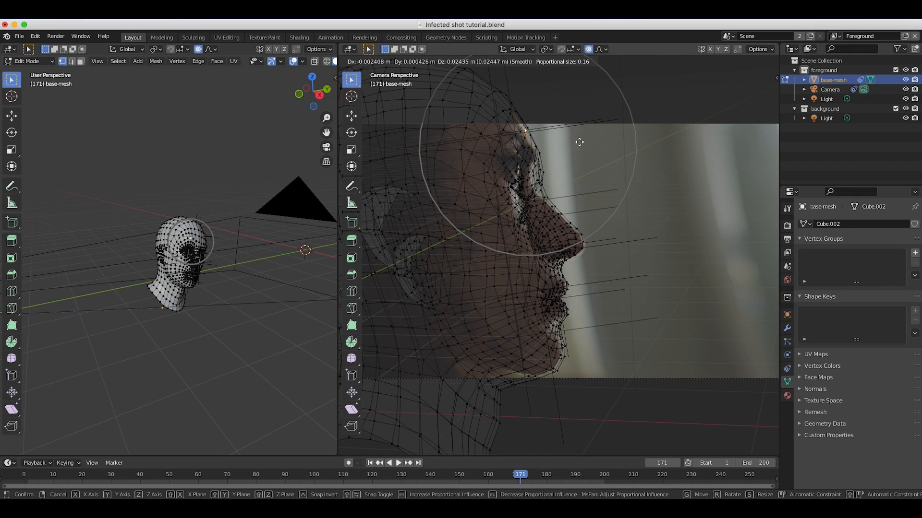
click(568, 128)
Adjust the nose-tip vertex and the vertex below the nose to the filmed profile, reducing the proportional size to 0.11.
scroll(564, 126, up, 2)
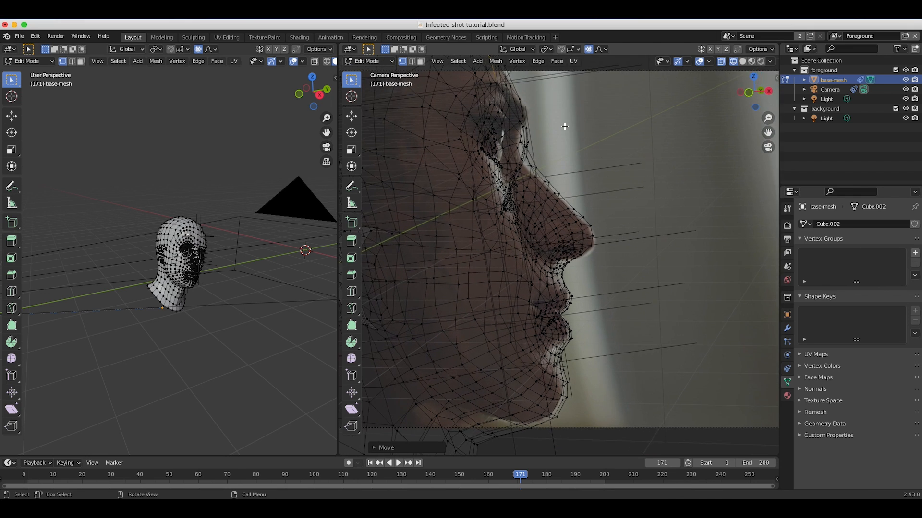
scroll(564, 126, up, 1)
click(593, 226)
key(g)
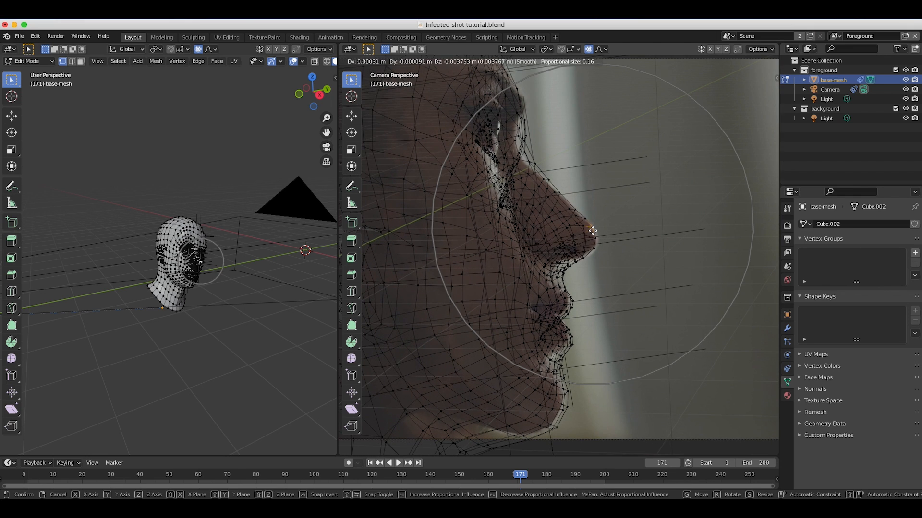
click(593, 231)
click(568, 267)
key(g)
scroll(568, 268, up, 12)
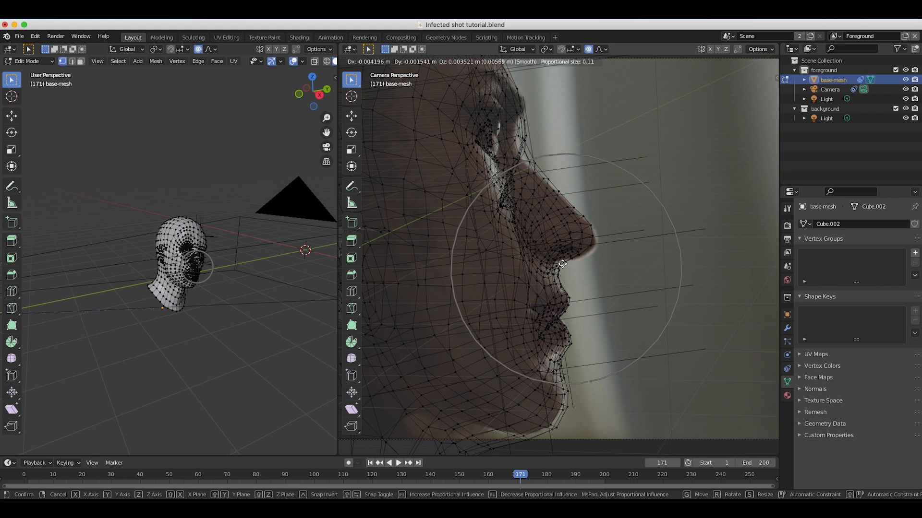
Pull the vertices at the lower lip and chin into line with the filmed face profile.
click(571, 332)
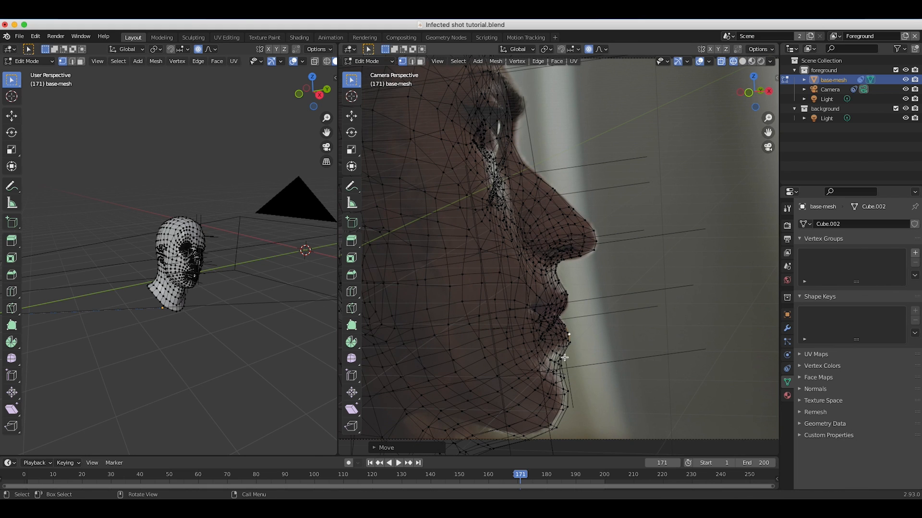
click(561, 359)
key(g)
click(556, 359)
click(557, 409)
key(g)
click(563, 422)
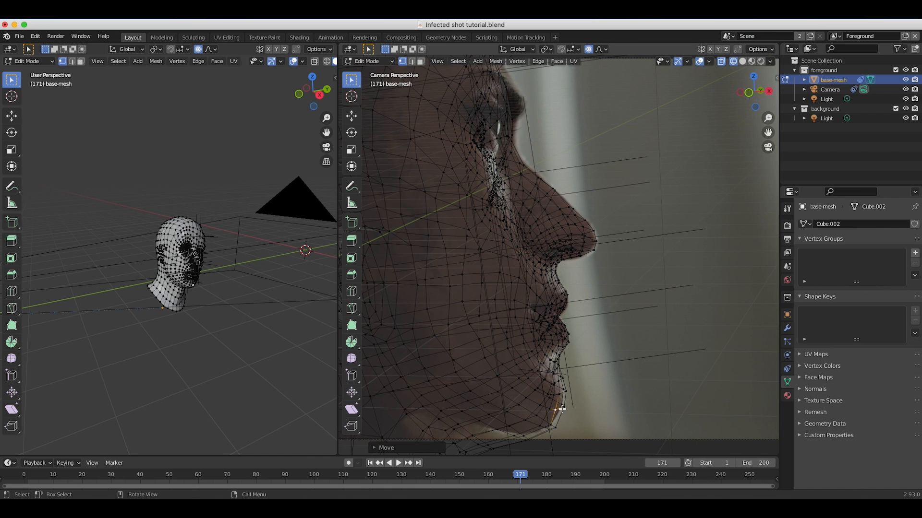
Fit the chin-front vertex to the filmed chin edge, reducing the smooth proportional size to 0.07.
key(g)
scroll(556, 408, down, 4)
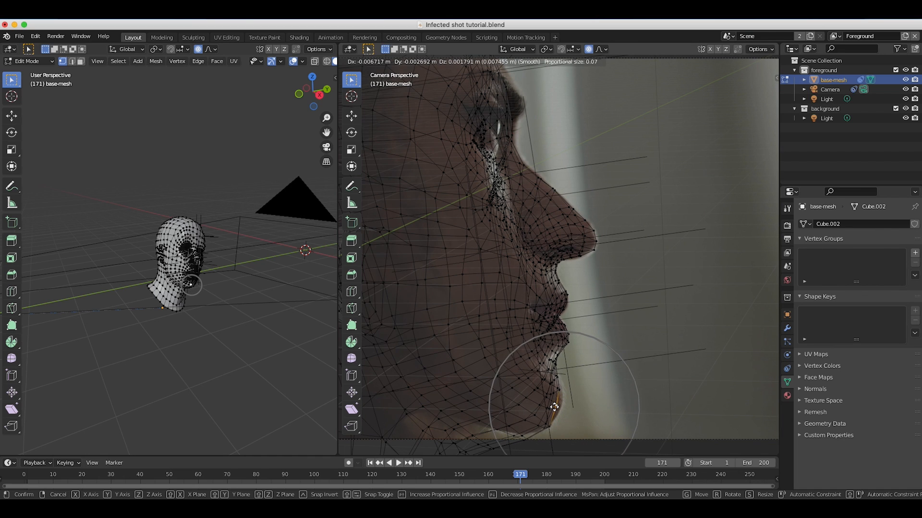
click(555, 379)
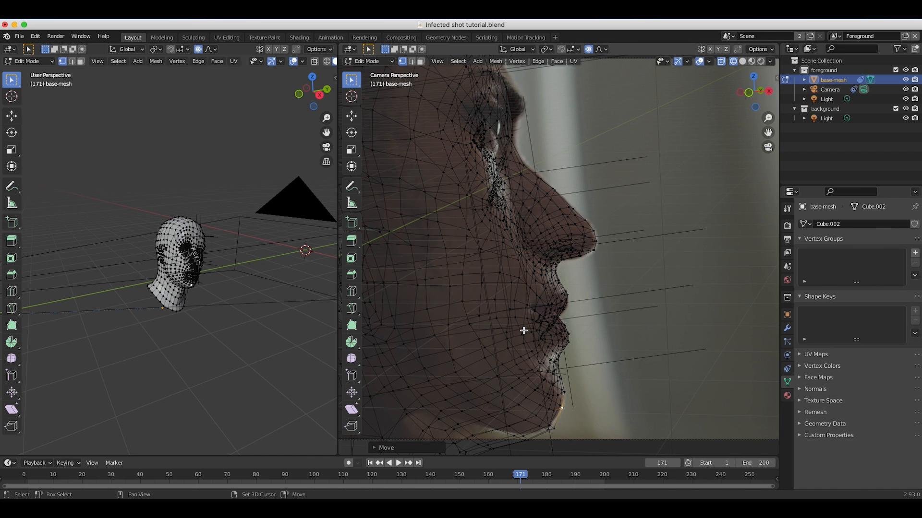
Move the vertices under the chin and along the jaw's underside to follow the filmed jawline.
shift+middle_drag(523, 331, 538, 273)
click(538, 384)
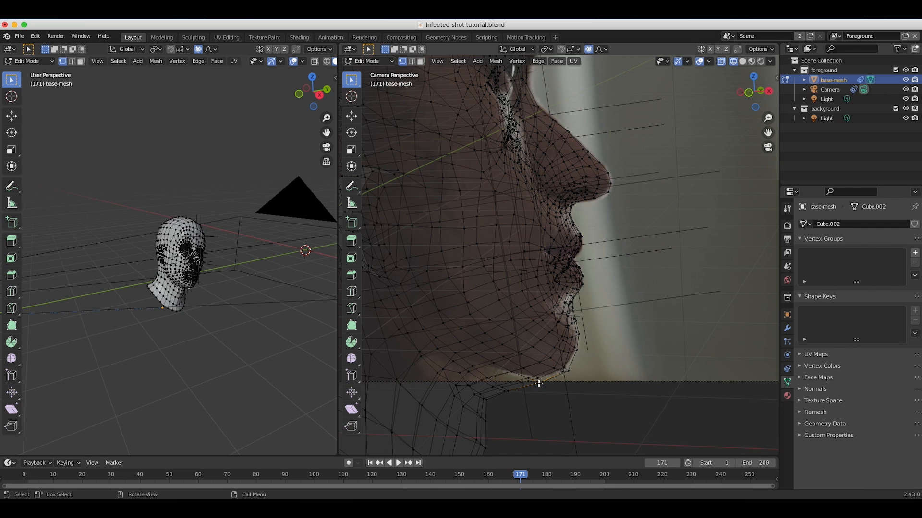
key(g)
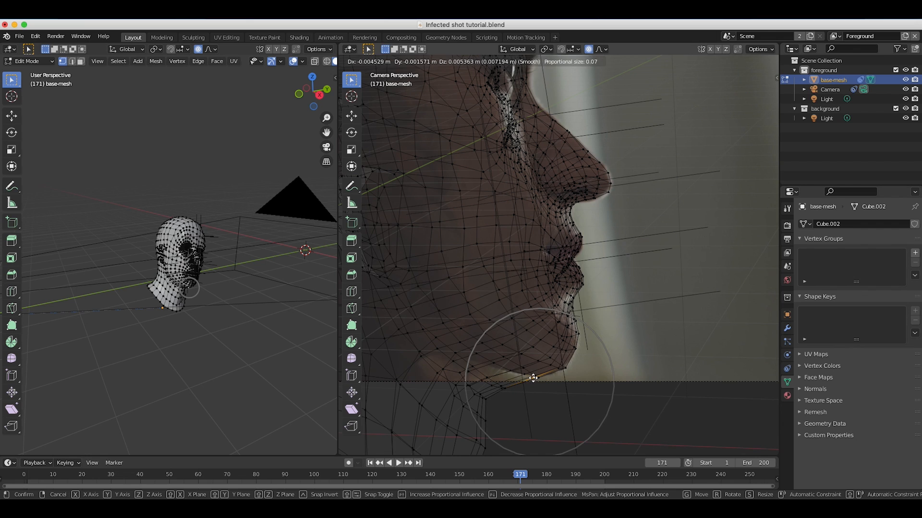
click(514, 383)
click(500, 387)
key(g)
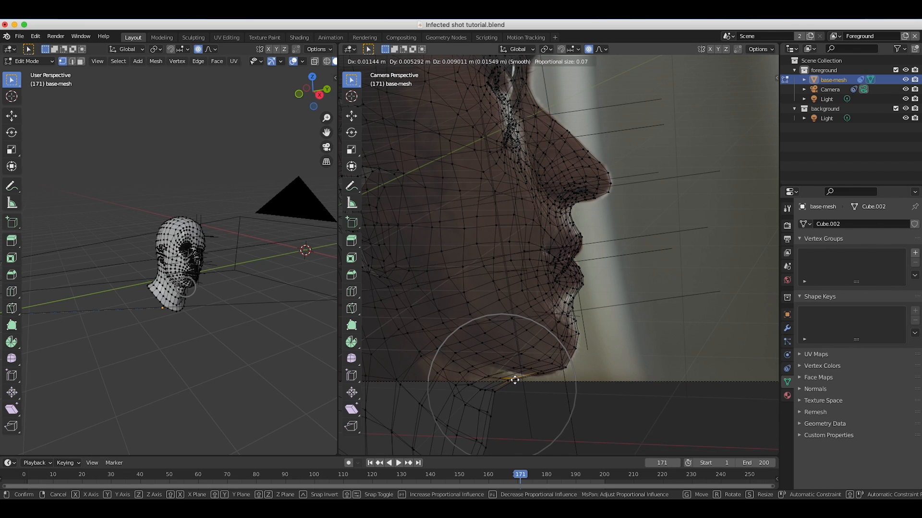
scroll(486, 395, down, 8)
click(428, 396)
Adjust the vertices at the lower lip, the groove beneath it and the chin, using a proportional size of about 0.06.
key(g)
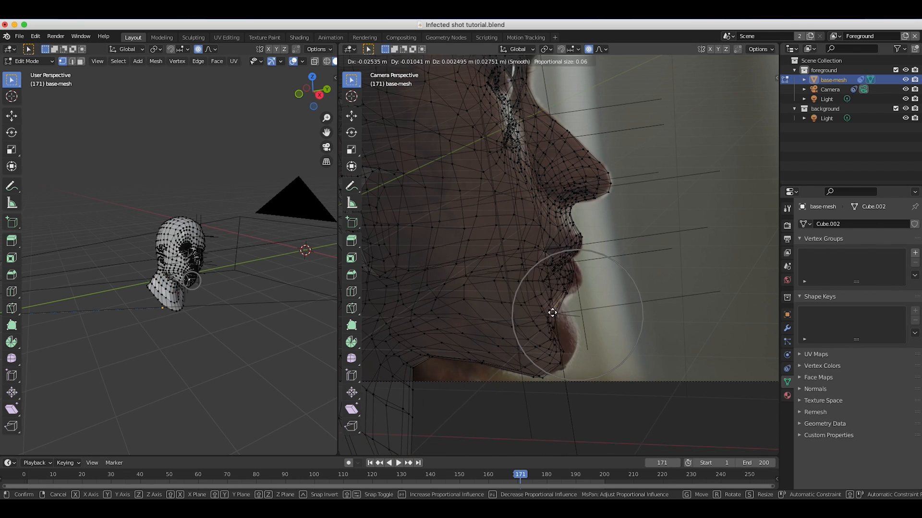
click(578, 278)
key(g)
click(559, 347)
key(g)
Refine the brow and upper nose-bridge vertices against the footage with a proportional size of about 0.05.
shift+middle_drag(523, 211, 492, 364)
click(479, 183)
key(g)
click(484, 185)
click(491, 228)
key(g)
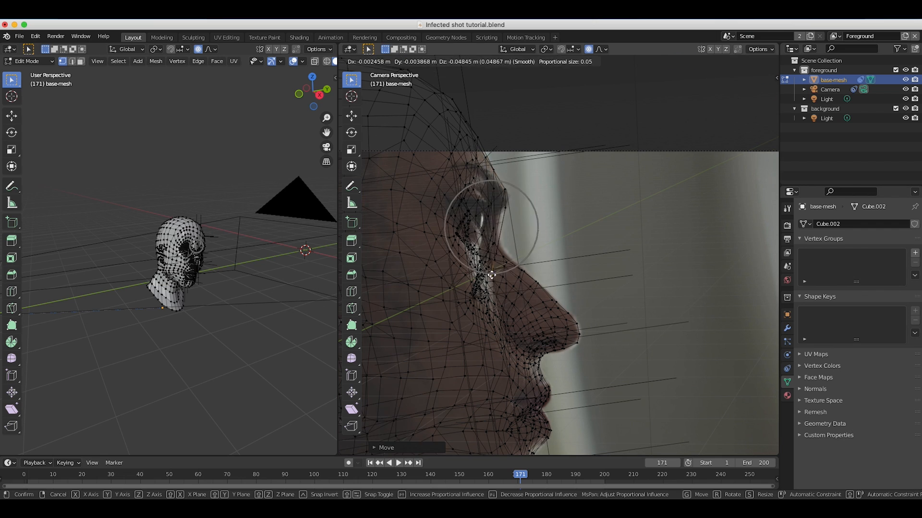
click(491, 230)
Return the head mesh to Object Mode and display it as wireframe over the footage in the camera view.
shift+middle_drag(480, 307, 574, 272)
key(Tab)
middle_drag(103, 248, 152, 251)
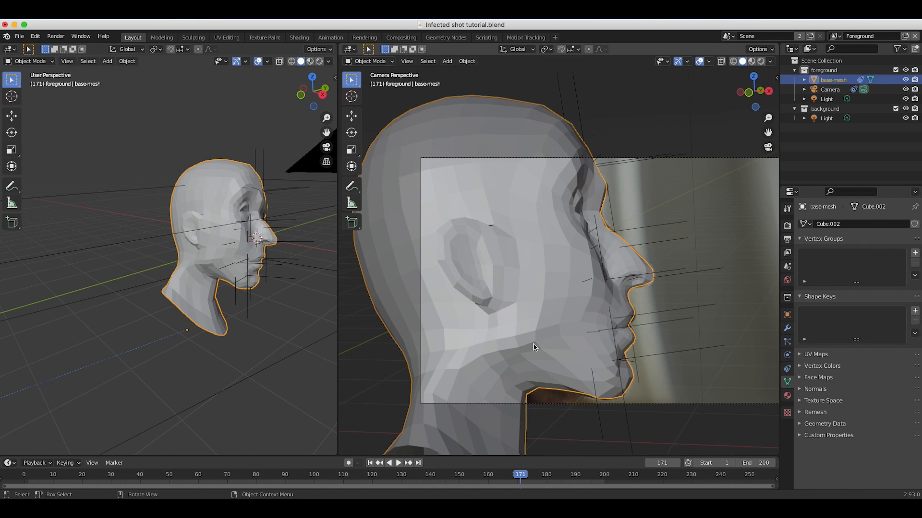
middle_drag(211, 240, 235, 240)
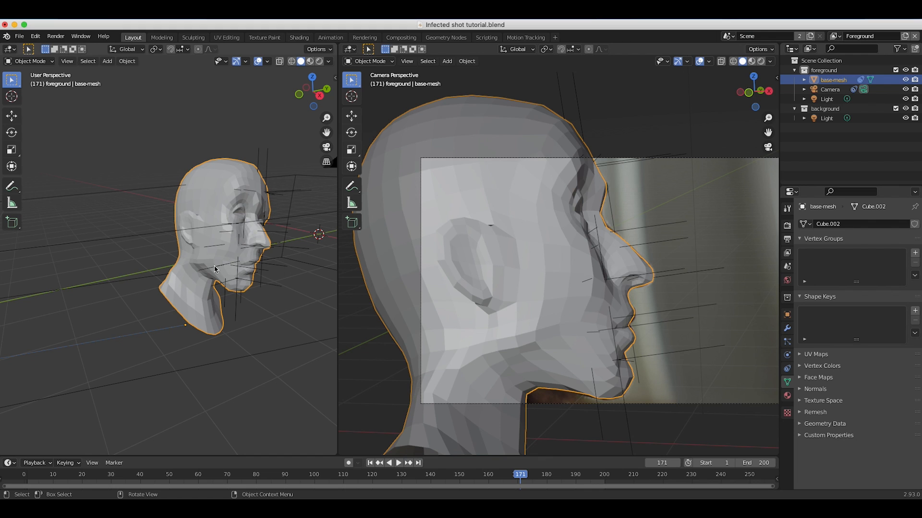
key(z)
click(458, 292)
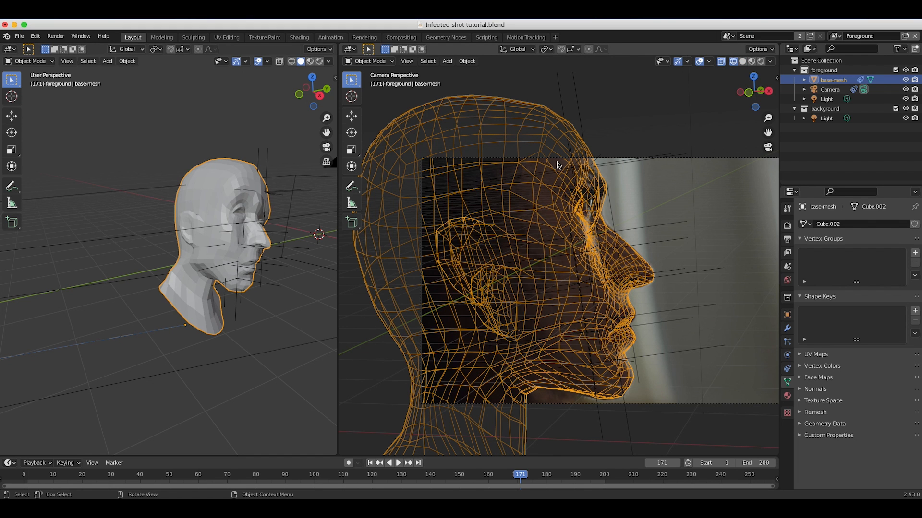
scroll(561, 283, up, 5)
scroll(662, 265, down, 4)
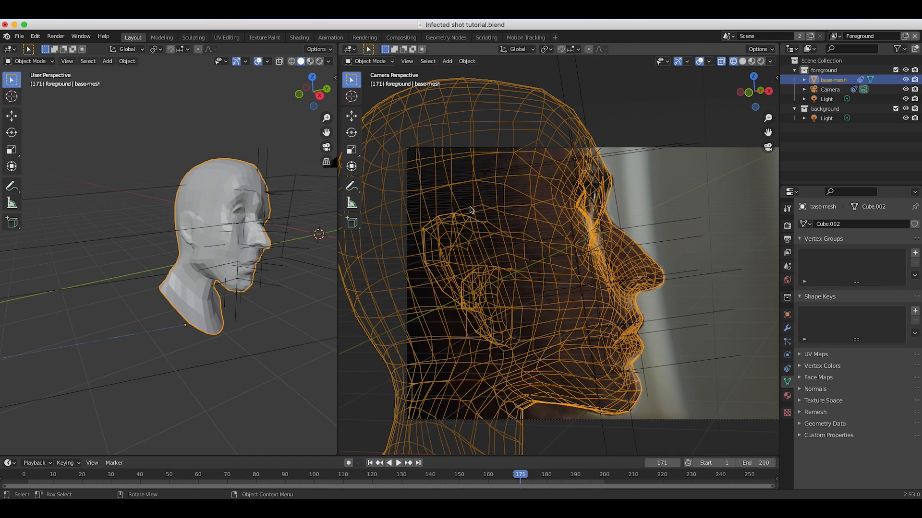
Apply Shade Smooth to the head mesh.
click(127, 62)
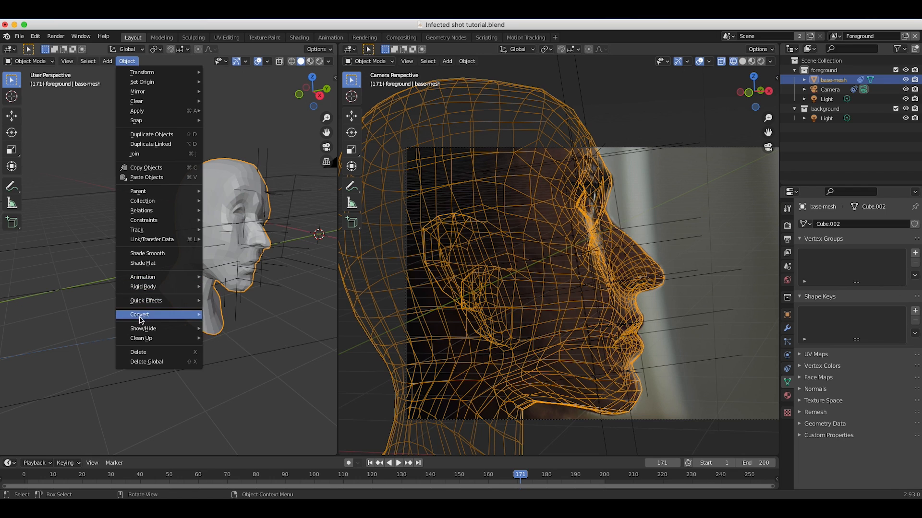
click(143, 255)
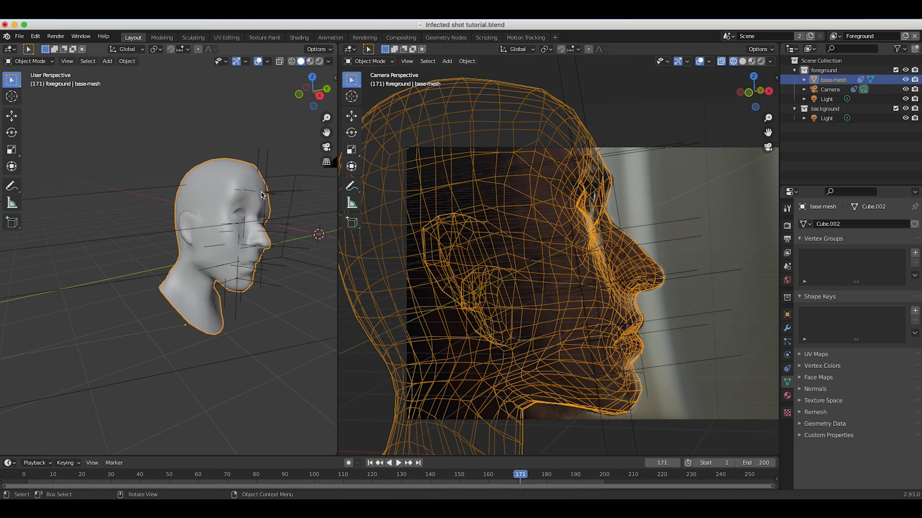
middle_drag(261, 194, 304, 202)
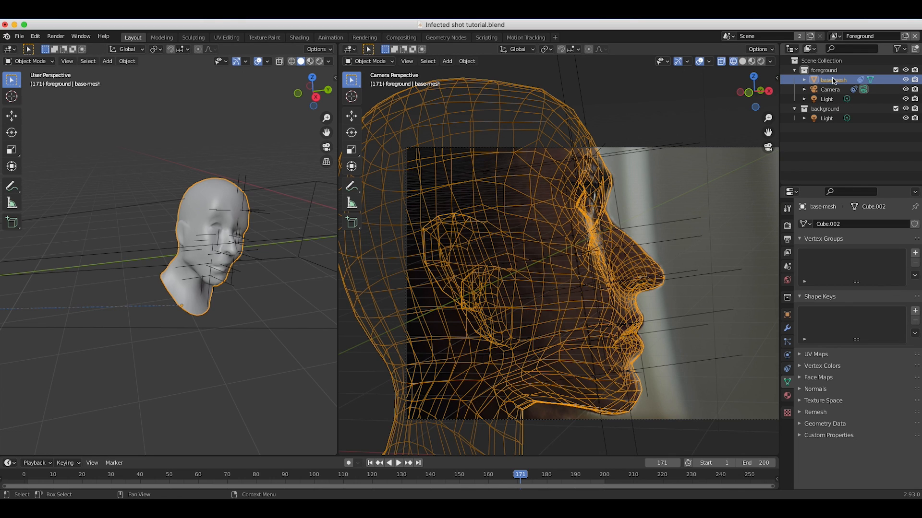
Duplicate the base-mesh head twice in place.
key(shift+d)
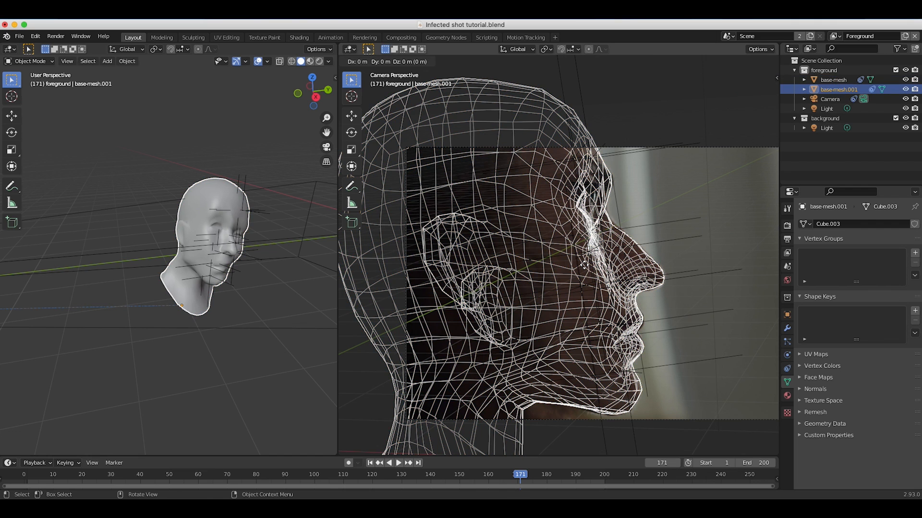
click(584, 264)
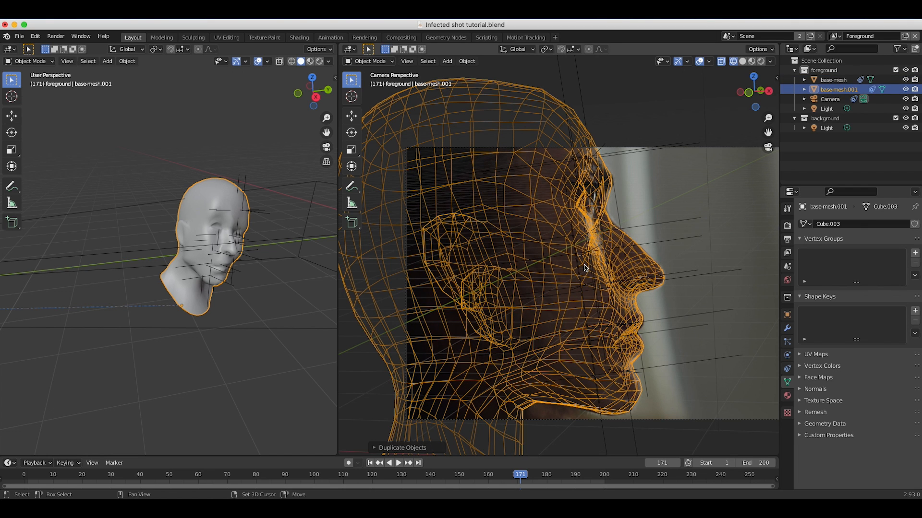
key(shift+d)
click(584, 264)
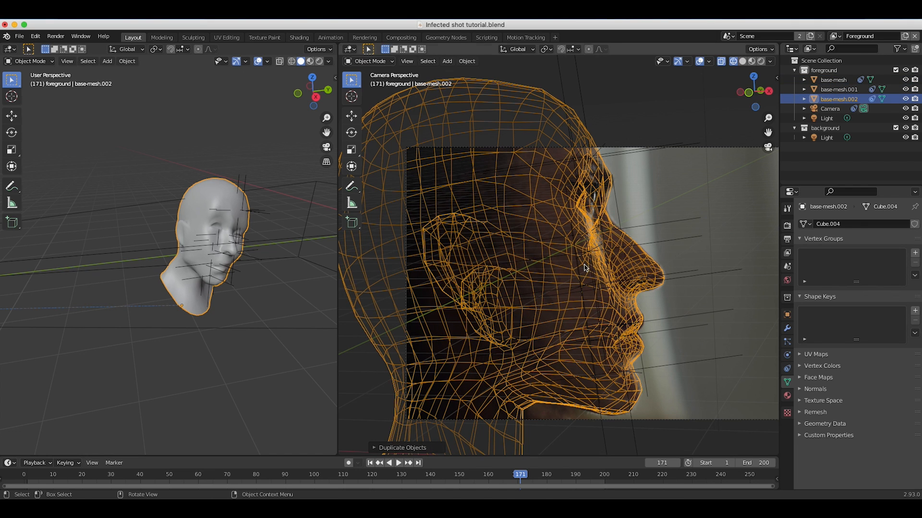
click(838, 89)
click(834, 99)
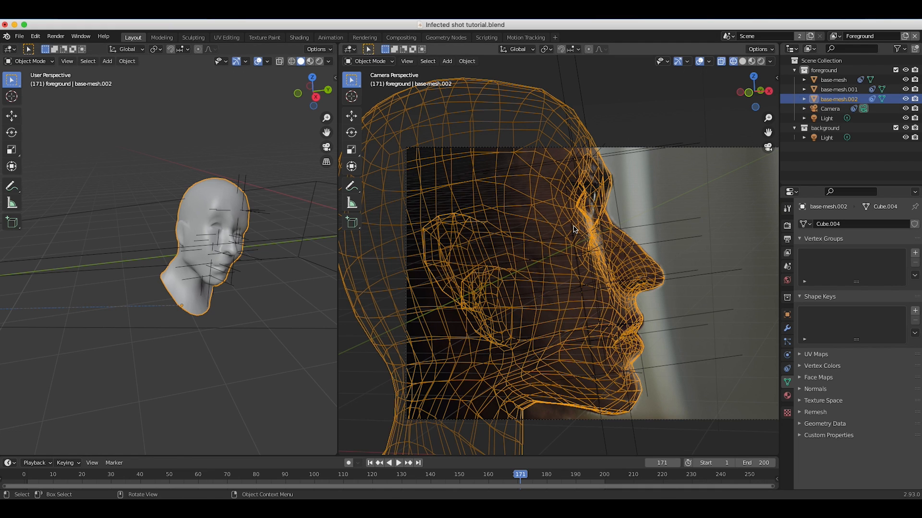
Disable rendering for base-mesh.001 and base-mesh.002 and hide both copies in the viewport.
click(829, 80)
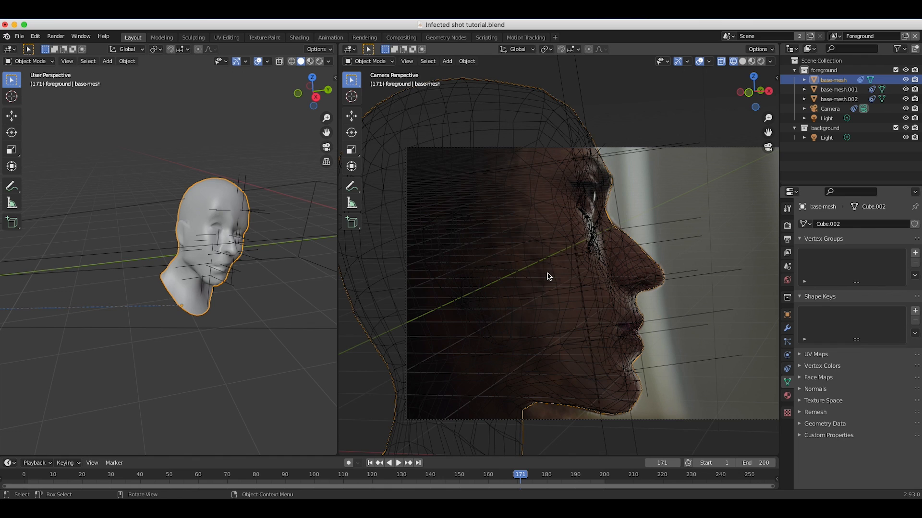
click(838, 90)
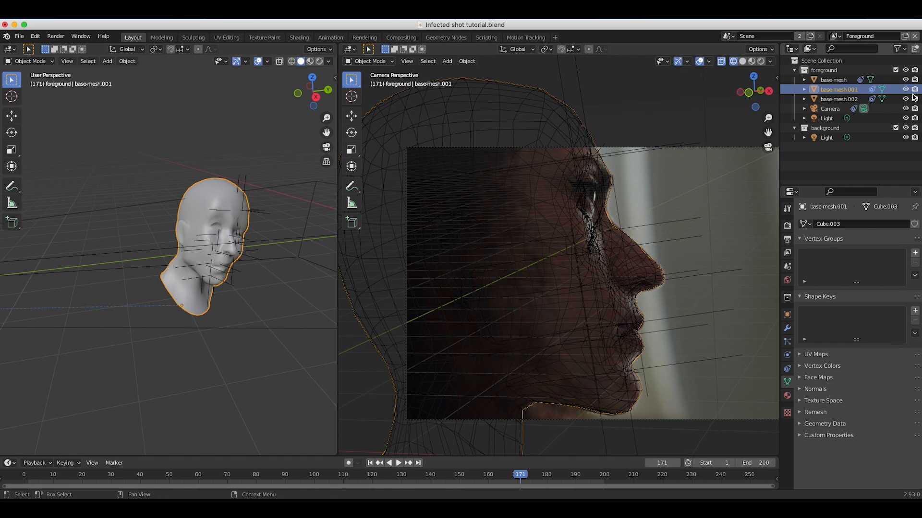
click(915, 90)
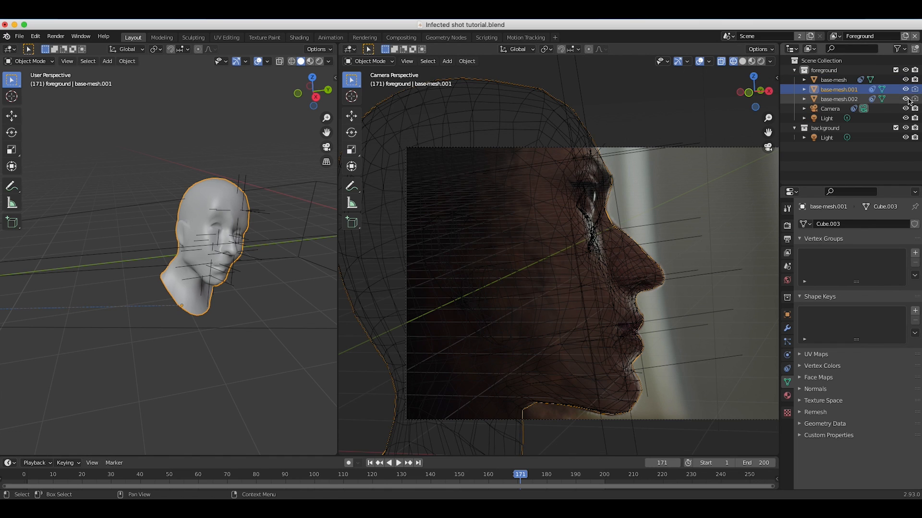
click(905, 90)
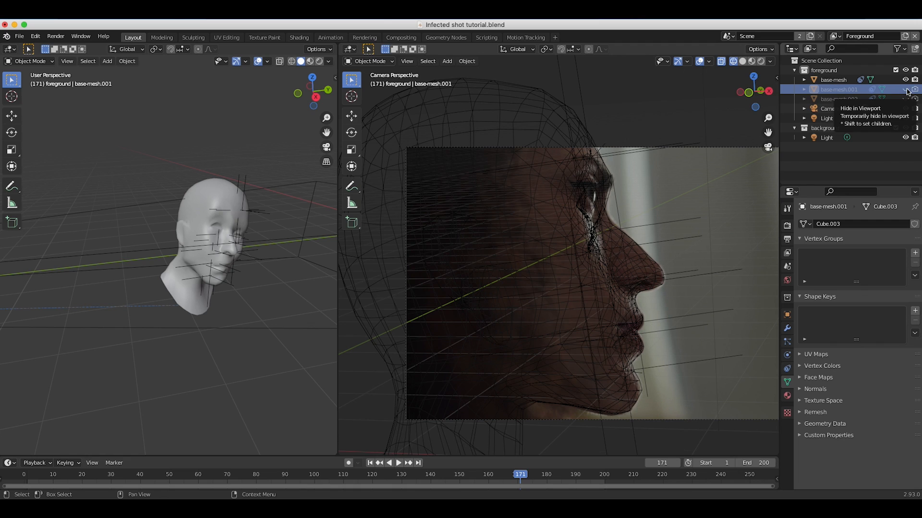
Rename the base-mesh object as "3d veins face".
click(835, 79)
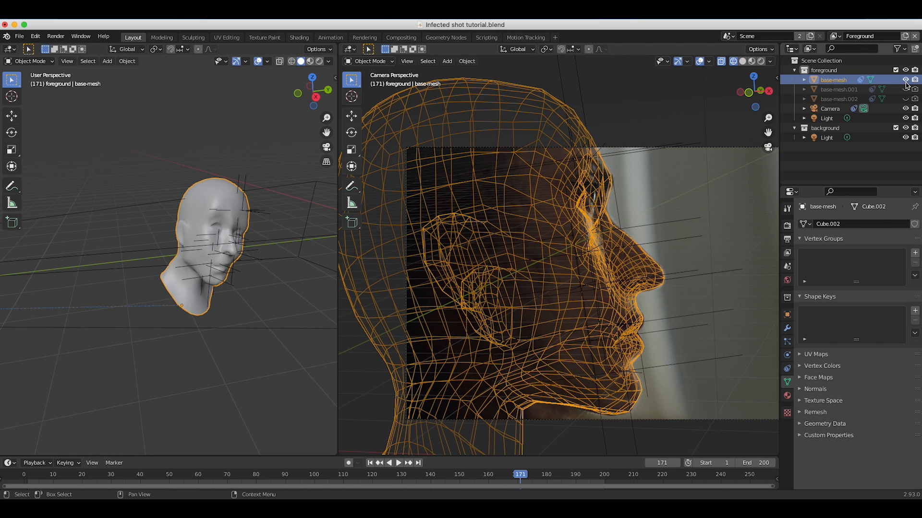
double_click(838, 80)
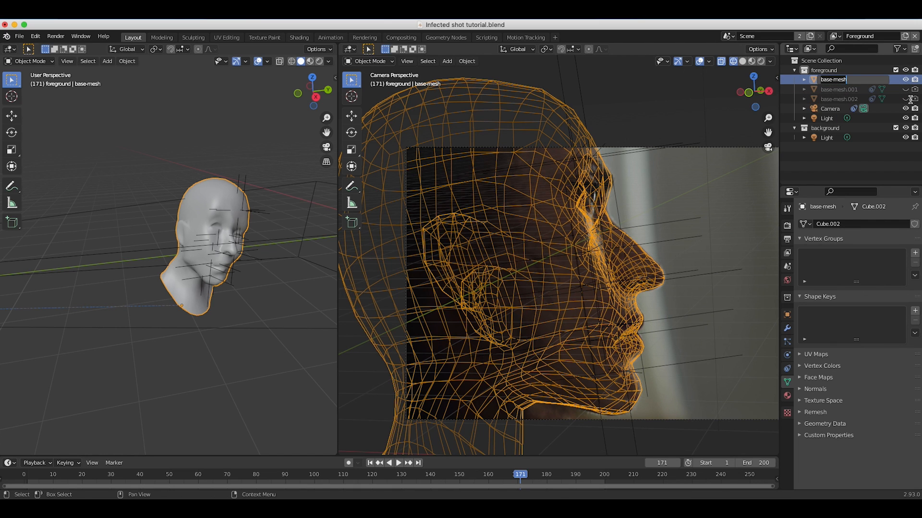
text(3d veins face)
key(Return)
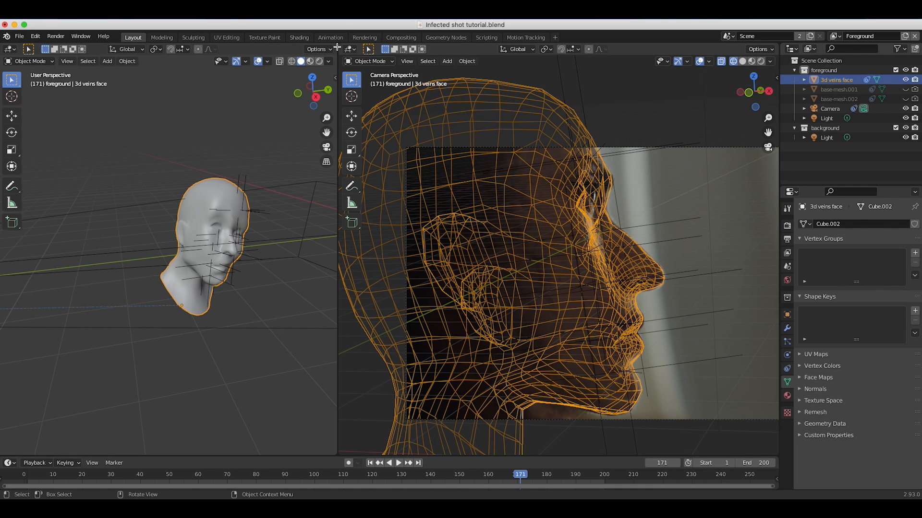
Merge the camera viewport into the perspective view, then create a new material for the 3d veins face mesh.
drag(337, 47, 578, 75)
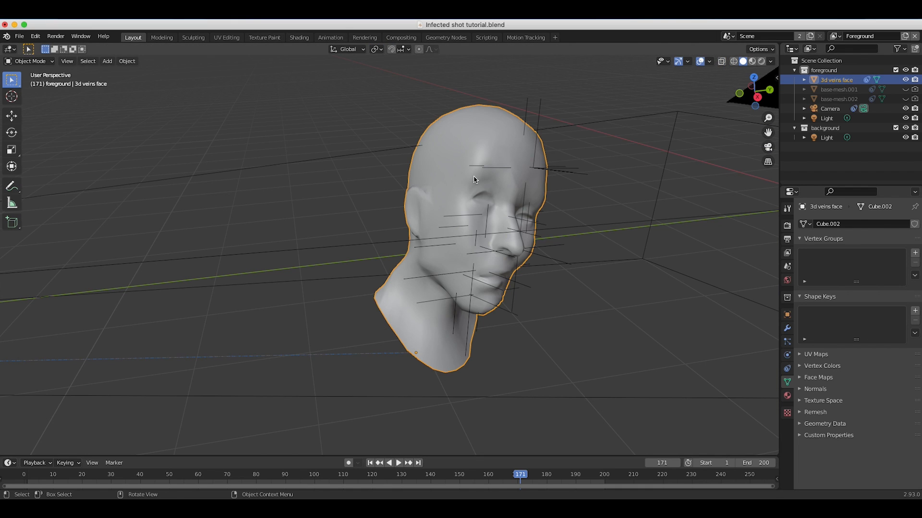
middle_drag(474, 180, 407, 230)
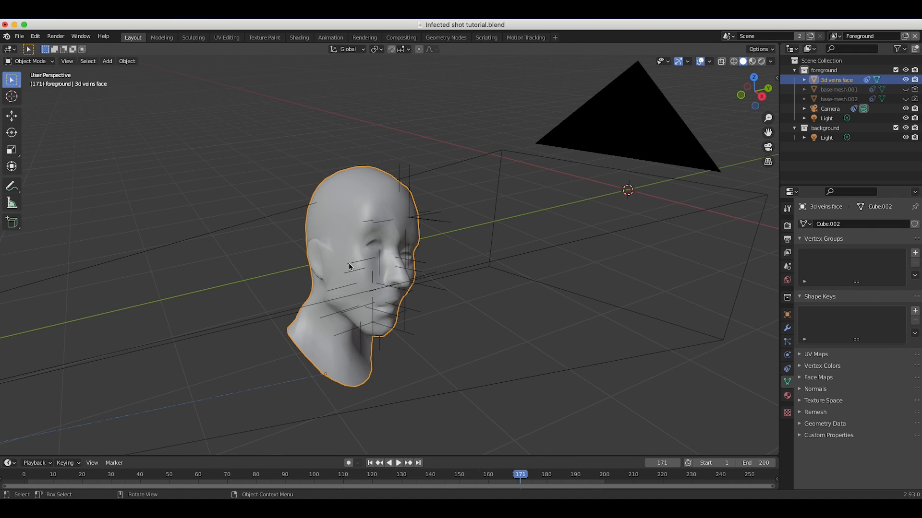
middle_drag(349, 267, 365, 260)
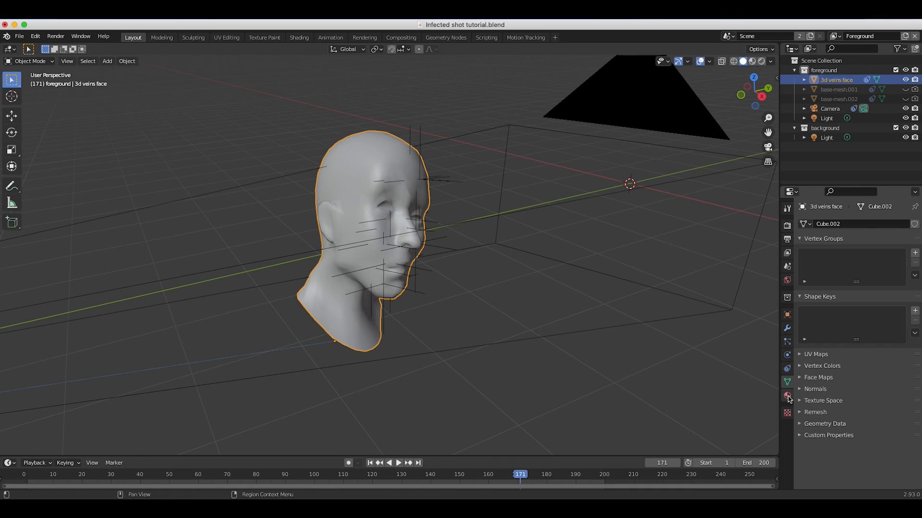
click(787, 396)
click(852, 267)
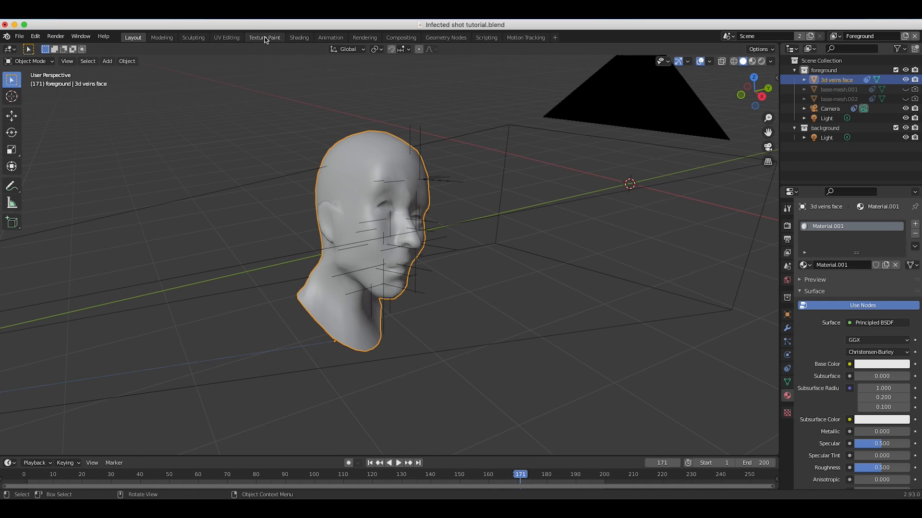
Switch to the Texture Paint workspace and add a Base Color texture paint slot with a blank image.
click(264, 37)
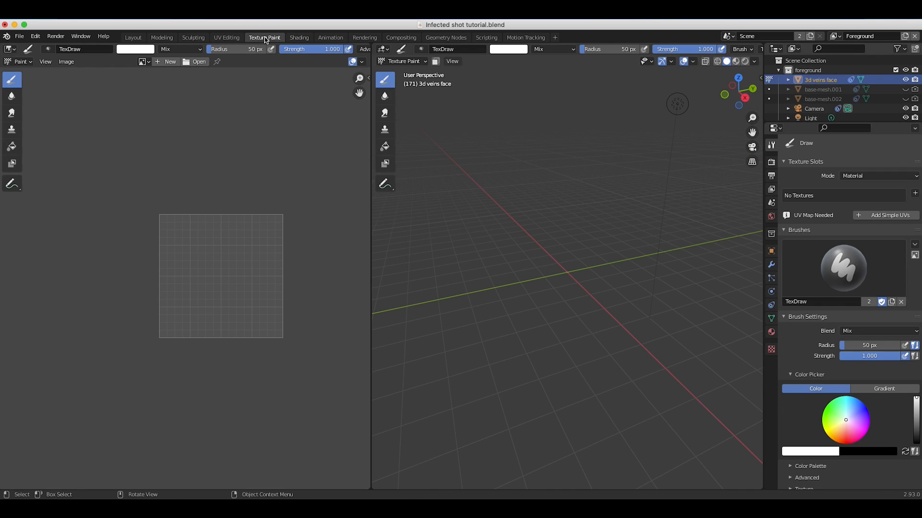
click(915, 194)
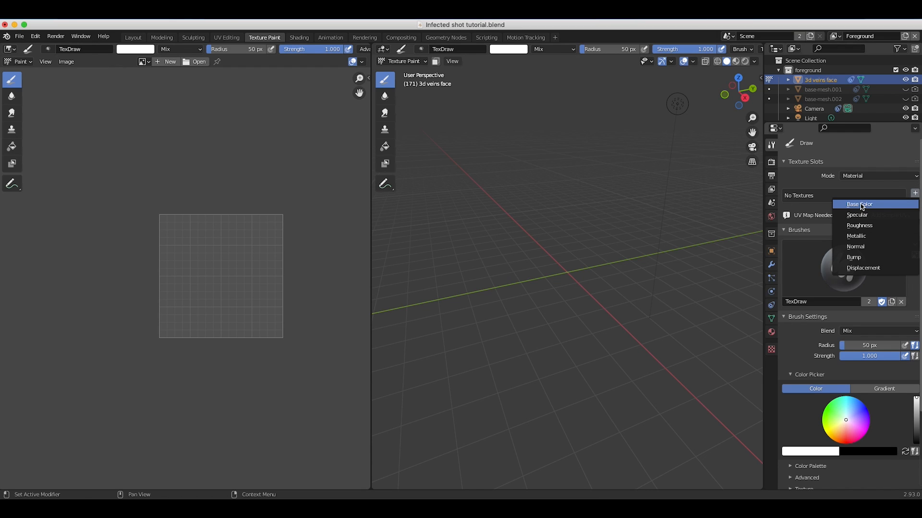
click(862, 206)
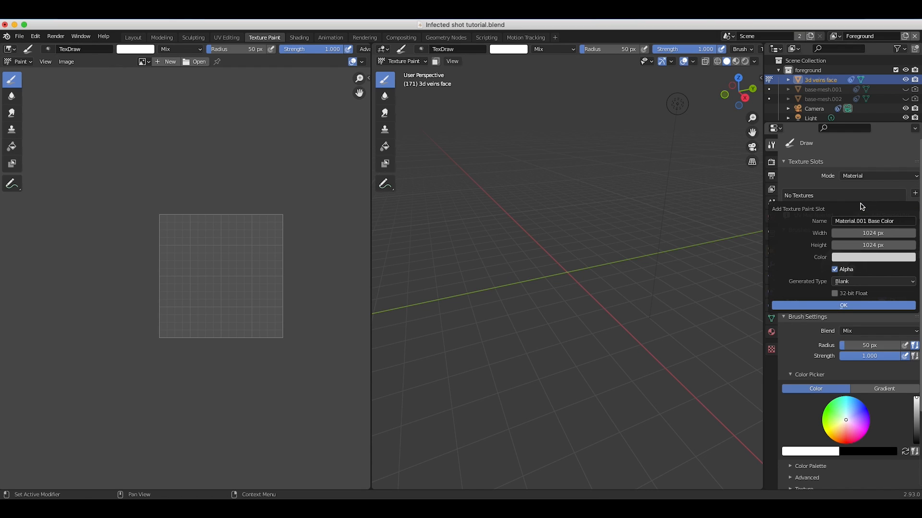
click(864, 233)
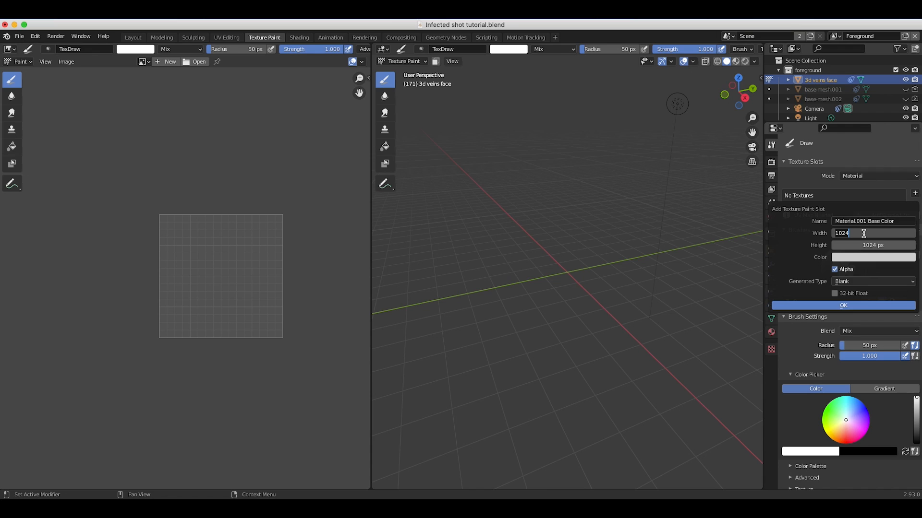
click(859, 244)
click(840, 306)
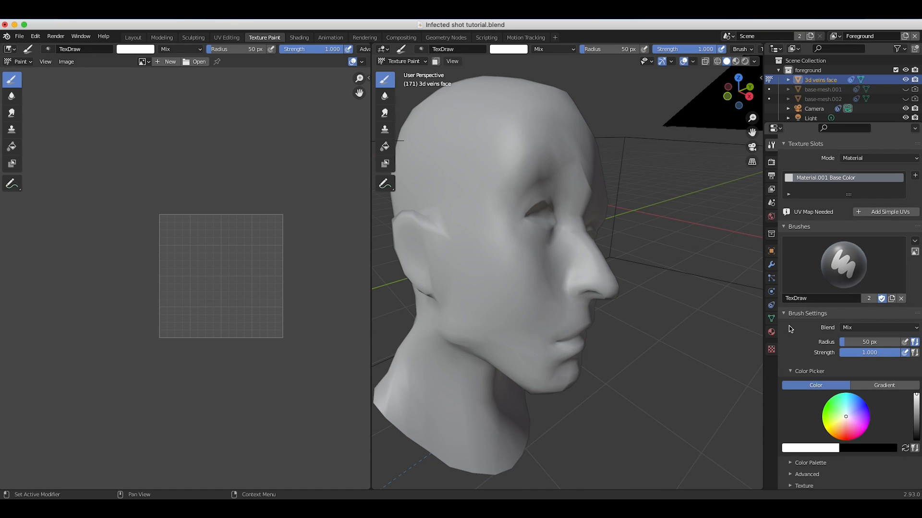
Create a new texture for the paint brush with Image or Movie as its type.
click(771, 350)
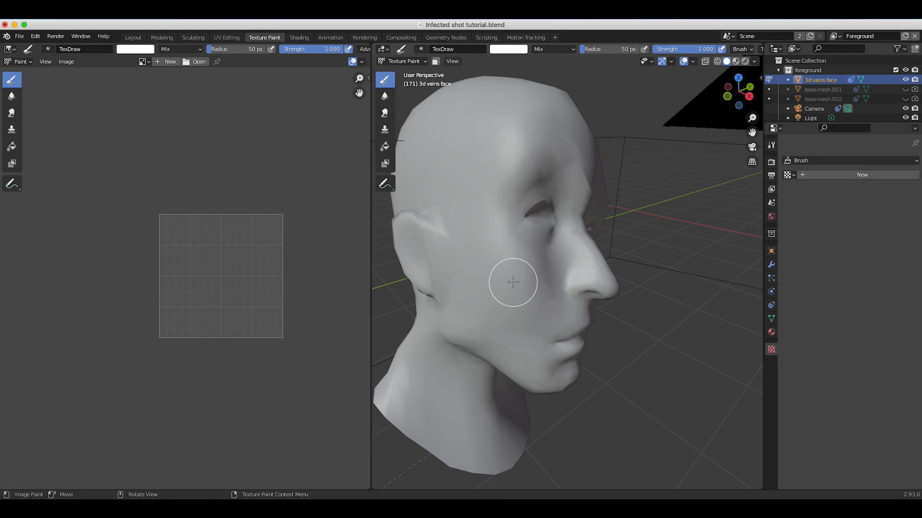
click(854, 177)
click(835, 189)
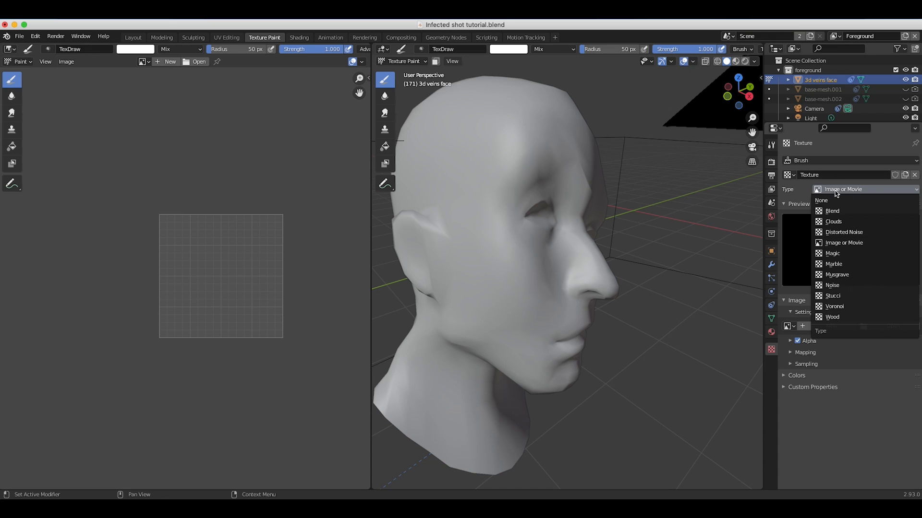
click(835, 191)
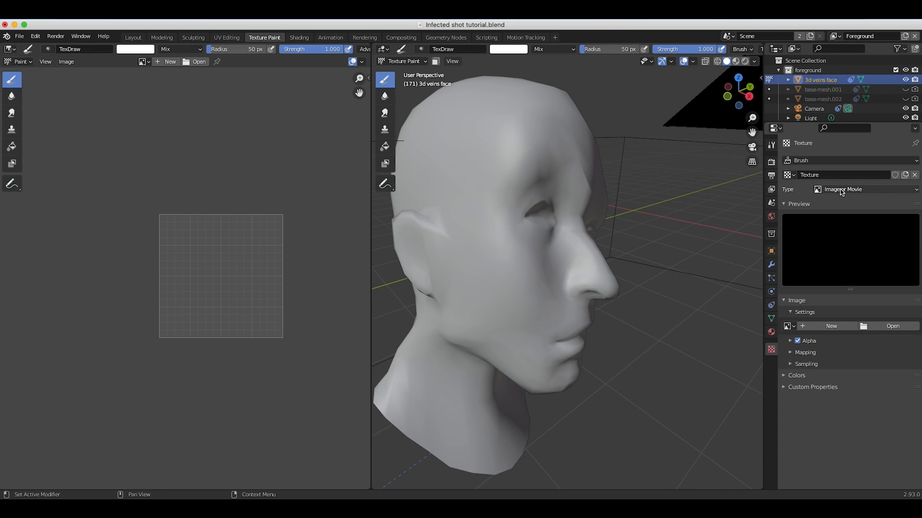
Switch to the Infected footage folder in Finder and examine an enlarged preview of the crack pattern in TexturesCom_DecalsDamageFloor0022_1_masked_XL.png.
drag(374, 91, 443, 145)
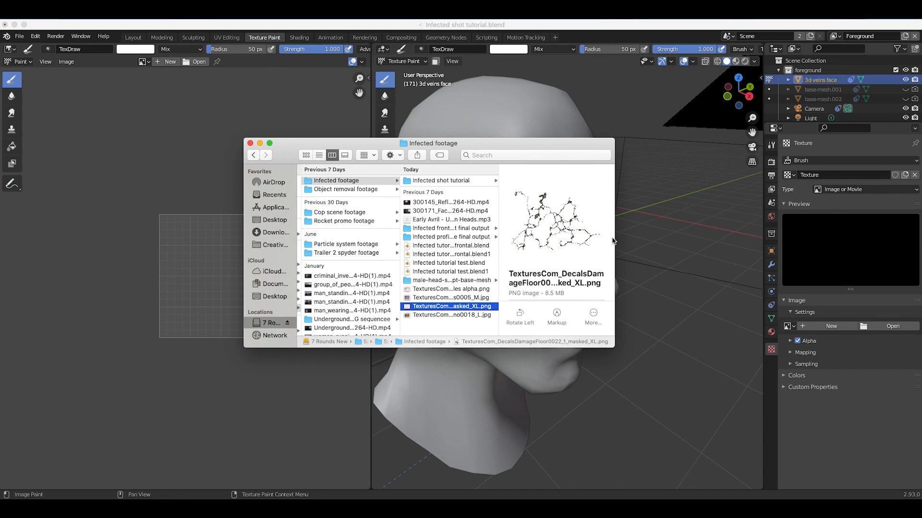
drag(615, 239, 715, 239)
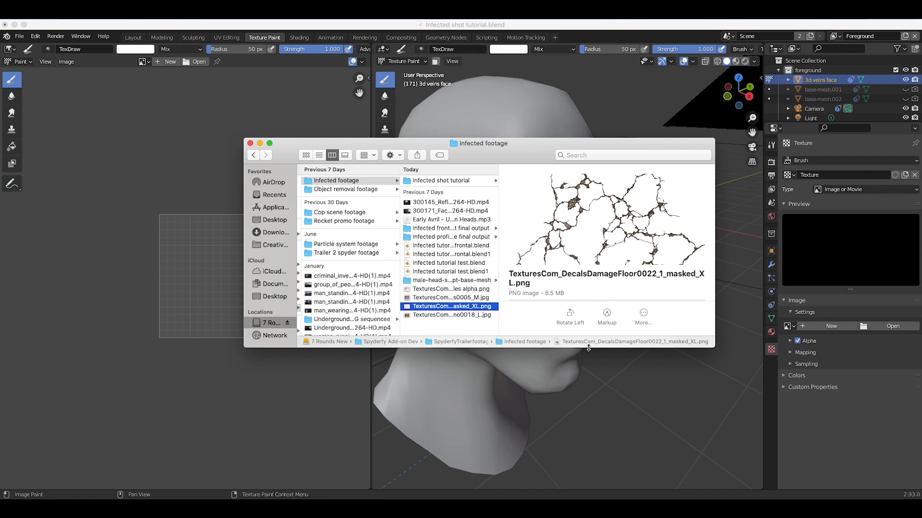
drag(591, 357, 590, 494)
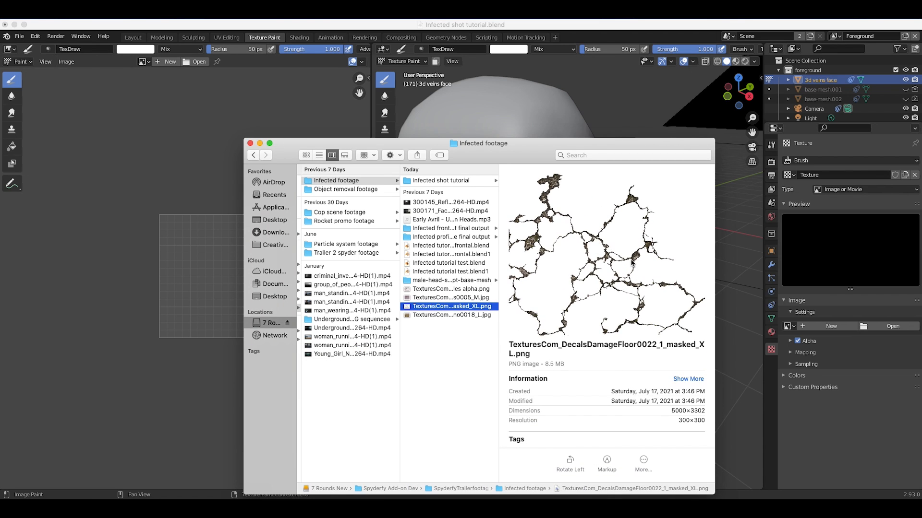
scroll(545, 256, left, 2)
scroll(544, 256, down, 3)
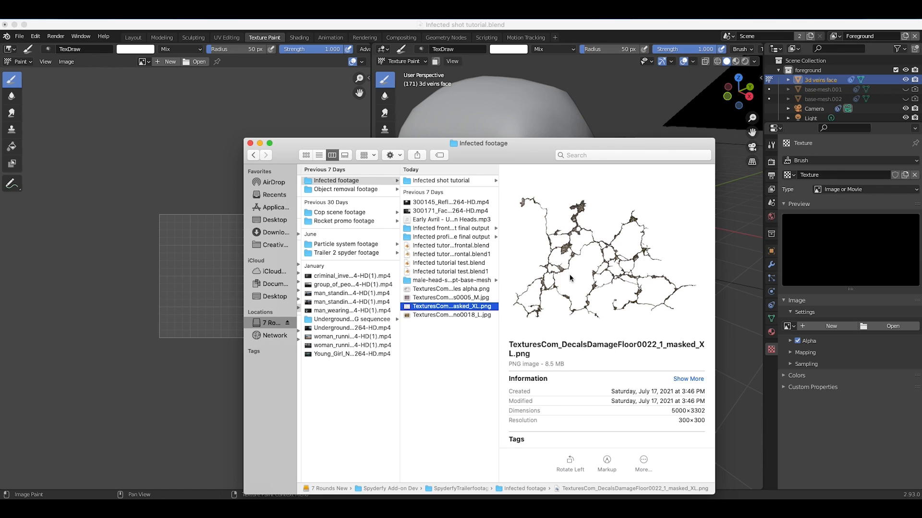
scroll(603, 231, up, 3)
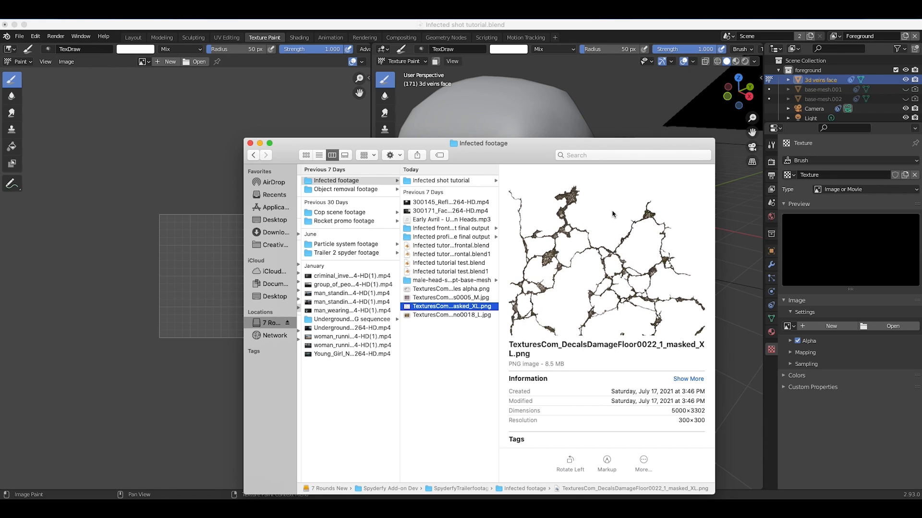
scroll(609, 216, down, 2)
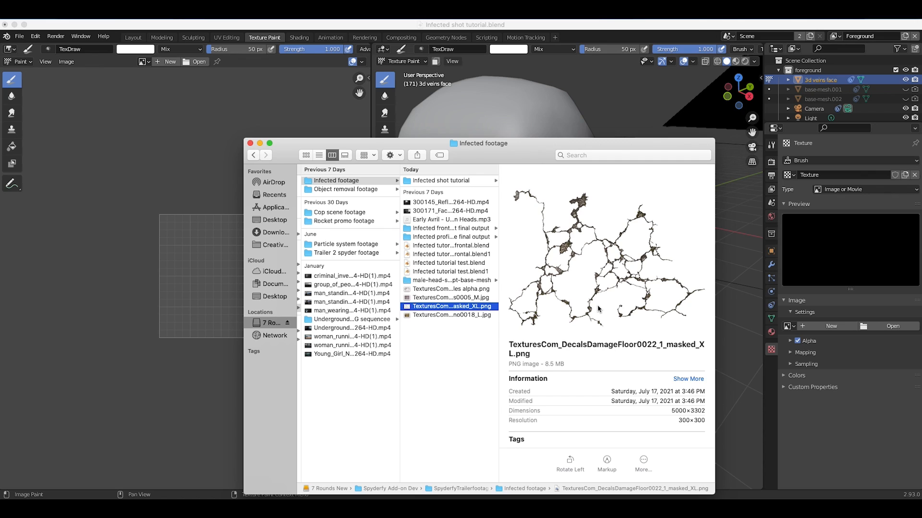
drag(539, 144, 469, 144)
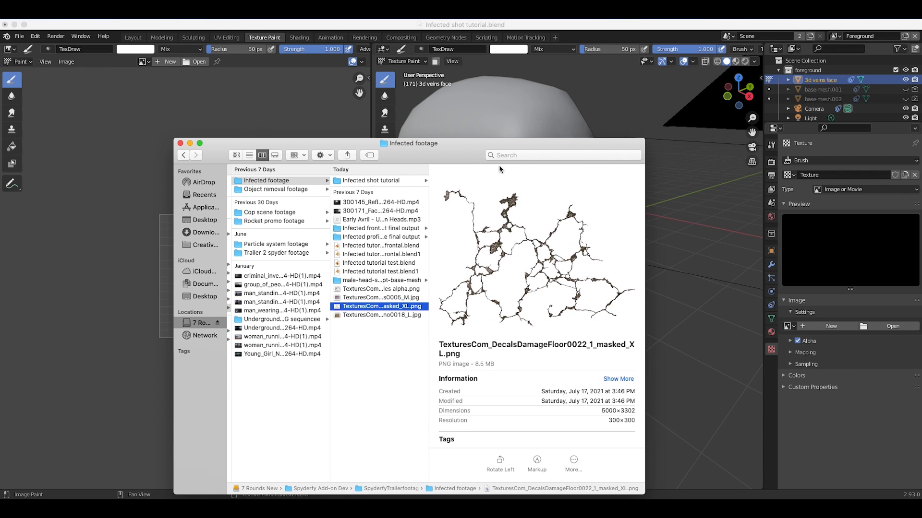
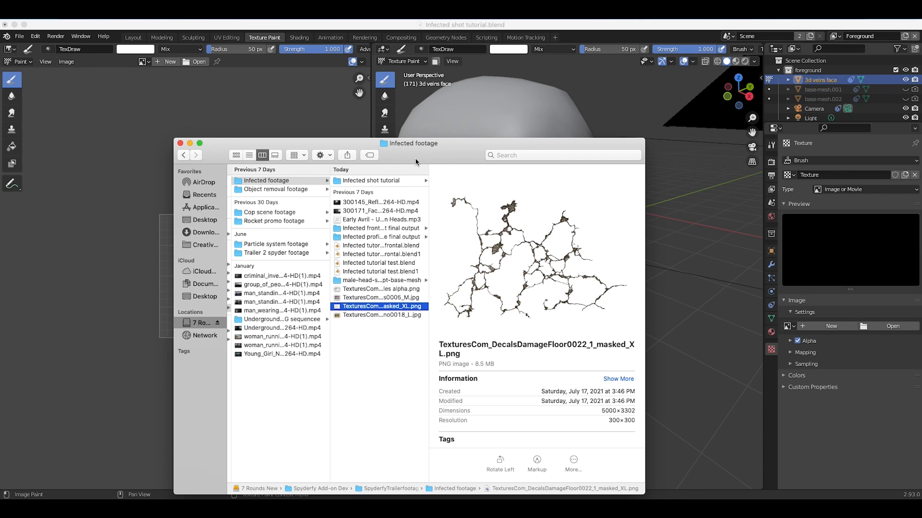
Load TexturesCom_DecalsDamageFloor0022_1_masked_XL.png as the image of the brush texture.
click(217, 103)
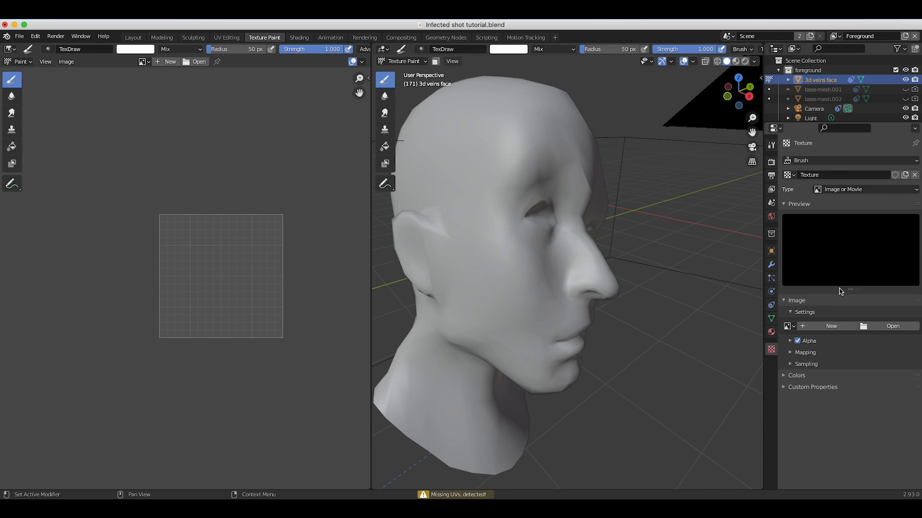
click(889, 327)
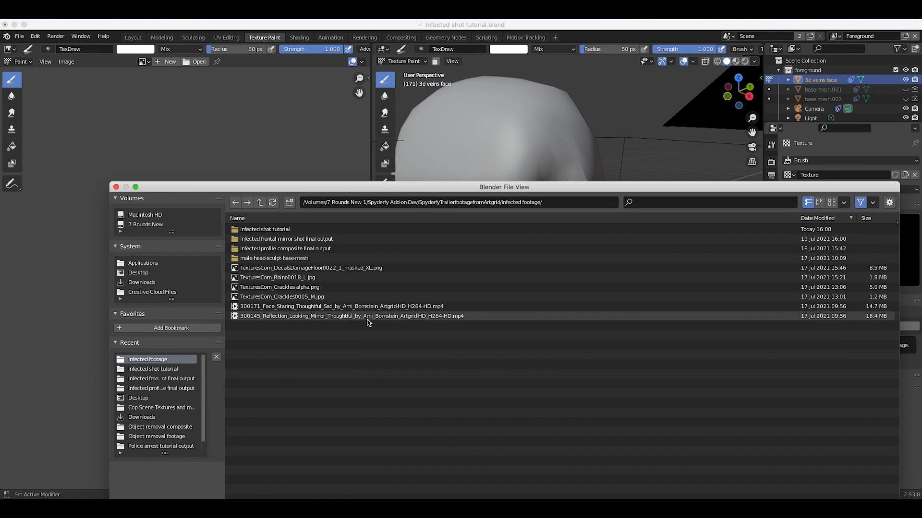
click(361, 268)
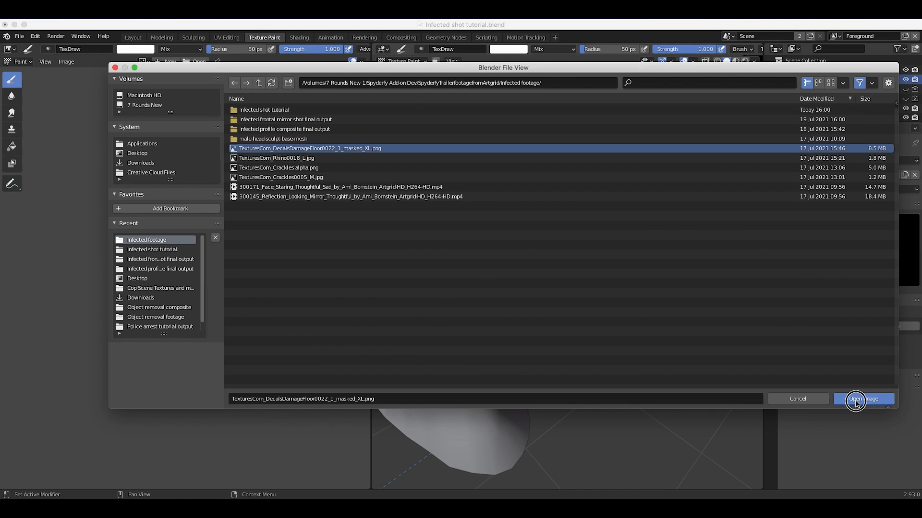
click(857, 402)
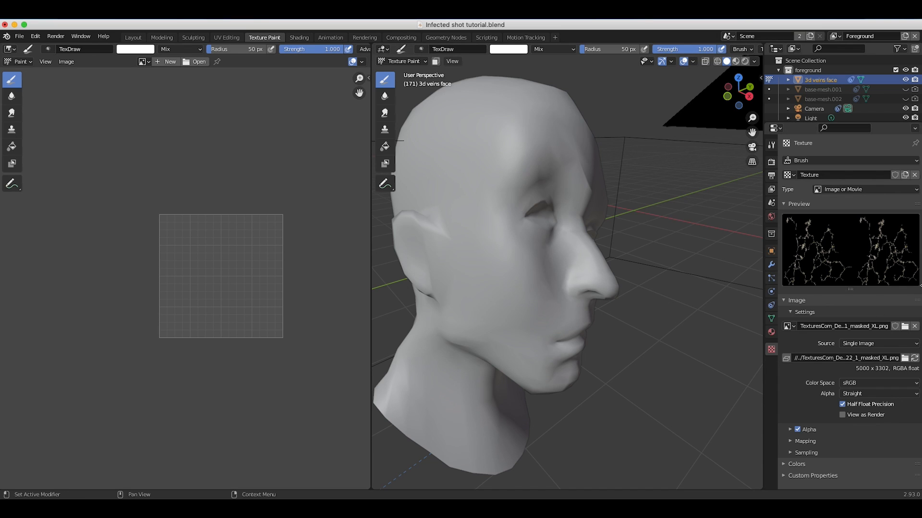
Set the mapping of the draw brush's texture to Stencil.
click(774, 145)
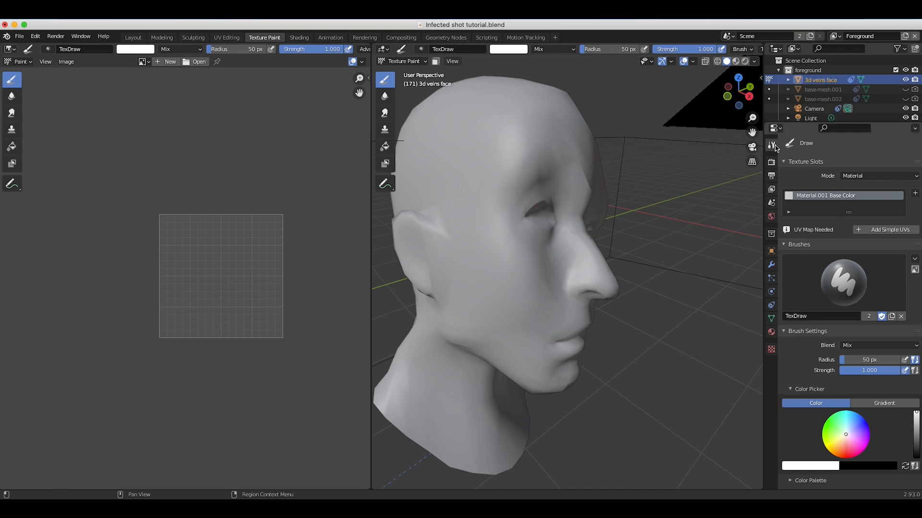
scroll(843, 232, down, 5)
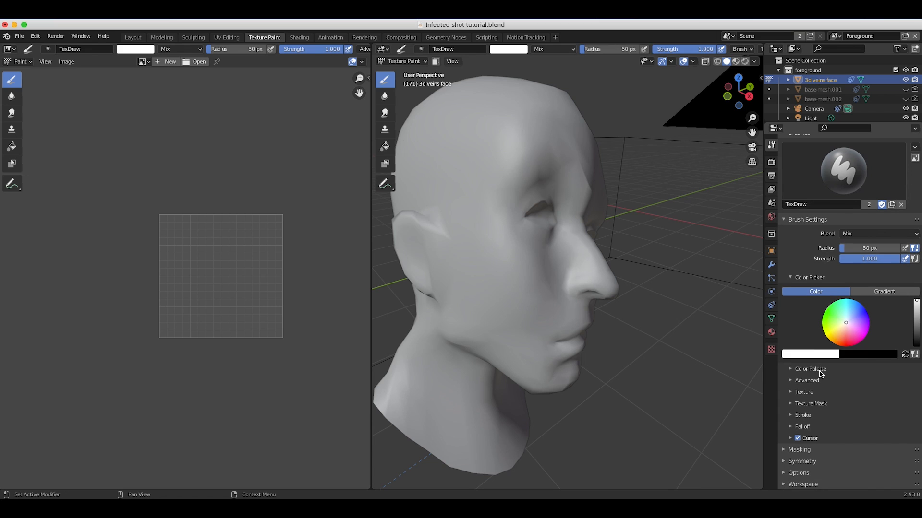
click(793, 393)
scroll(793, 395, down, 5)
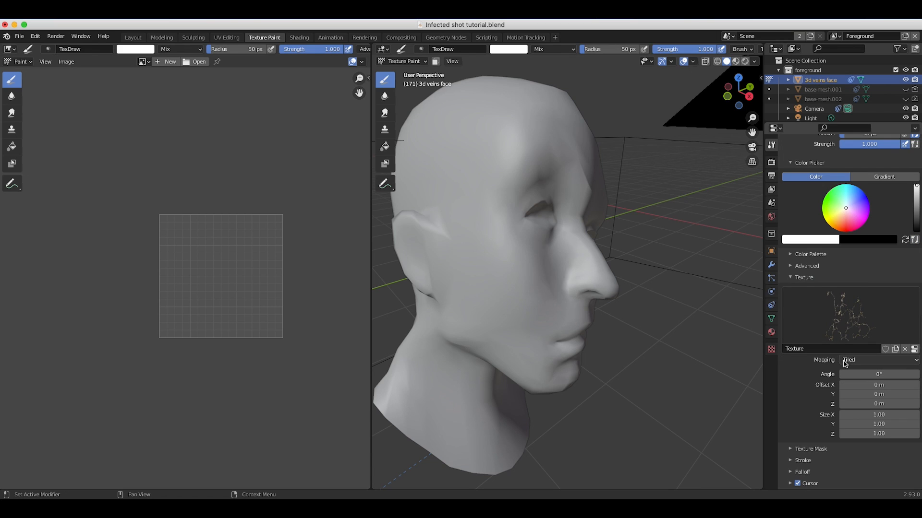
click(858, 361)
click(849, 414)
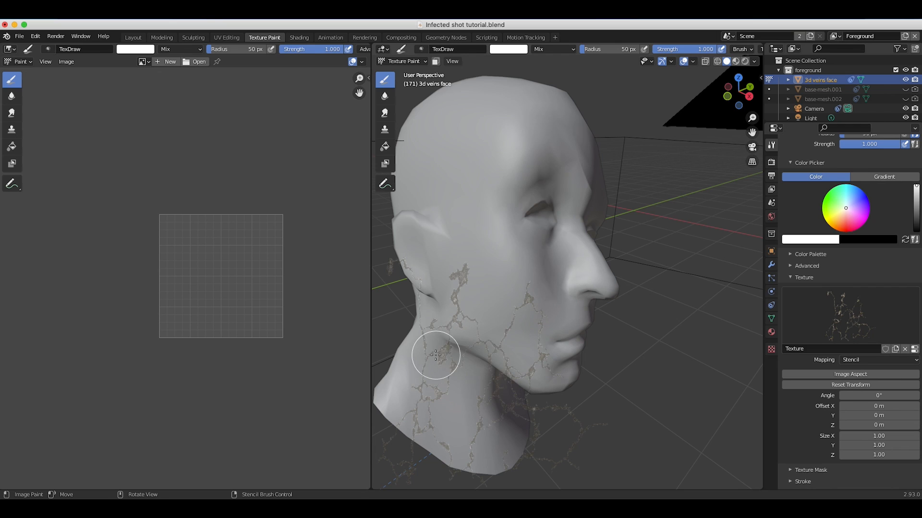
Widen the 3D viewport, then move the crack stencil onto the head and rotate it to 318°.
right_drag(401, 336, 371, 334)
drag(371, 334, 259, 335)
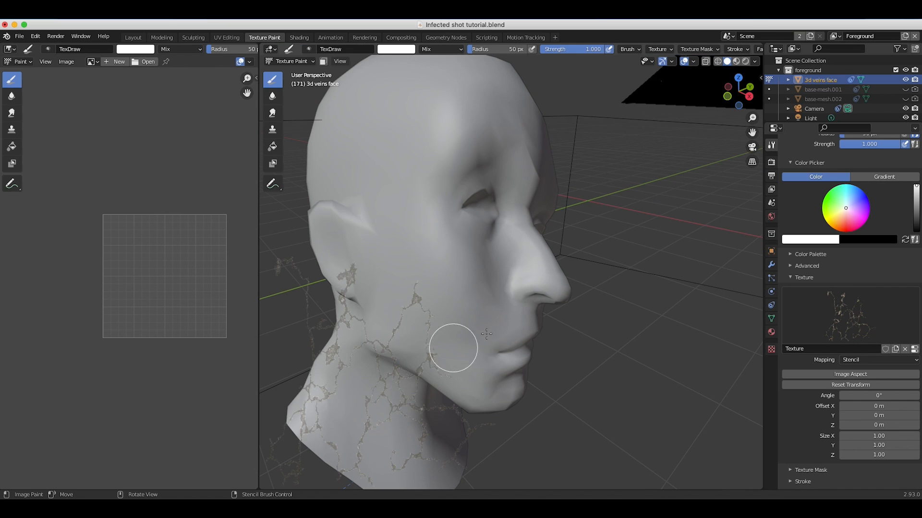
mouse_move(452, 340)
right_down()
mouse_move(406, 324)
mouse_move(572, 179)
mouse_move(340, 315)
mouse_move(444, 275)
right_up()
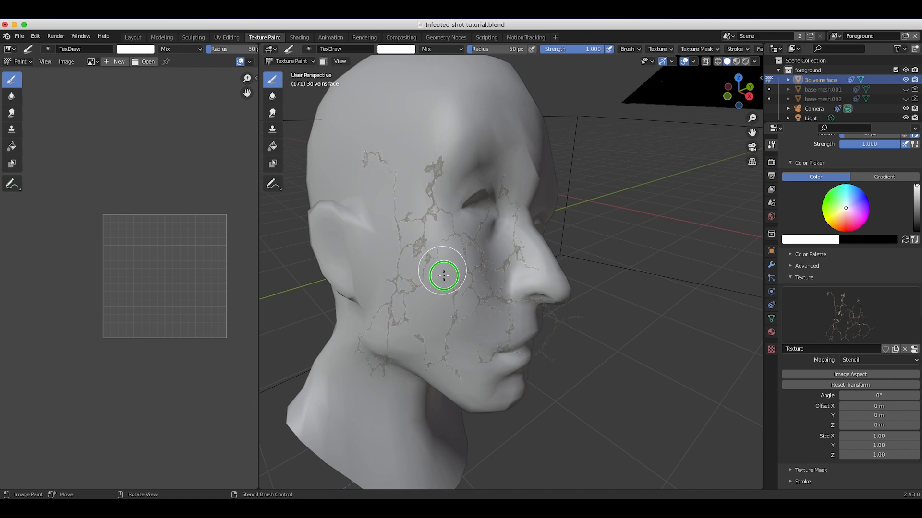
middle_drag(444, 275, 495, 253)
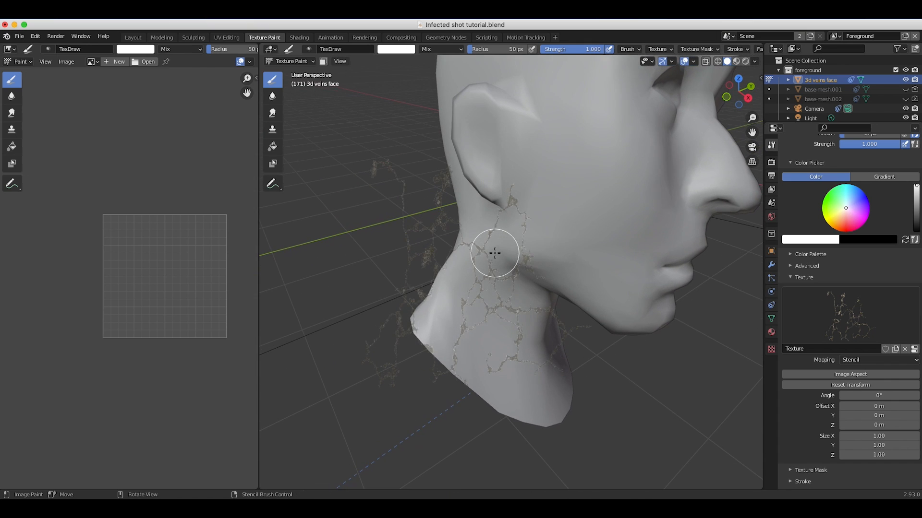
shift+right_drag(492, 259, 397, 252)
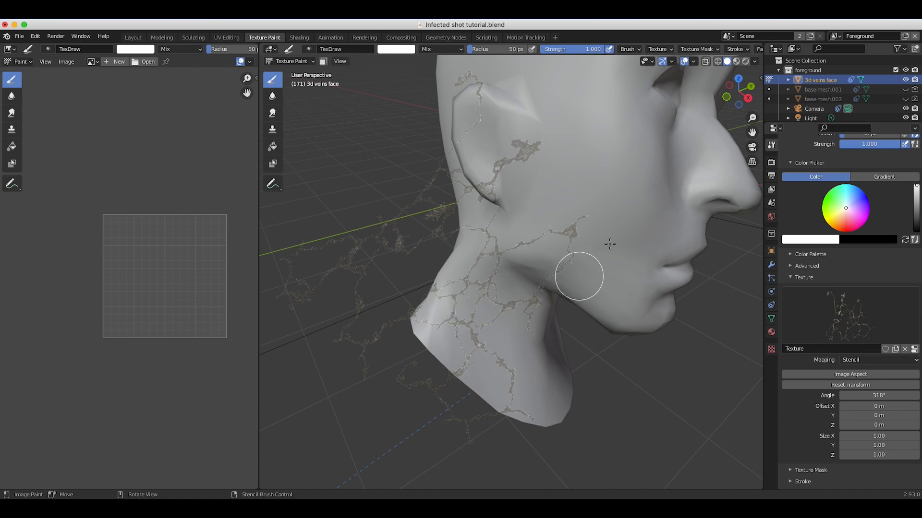
middle_drag(609, 244, 426, 262)
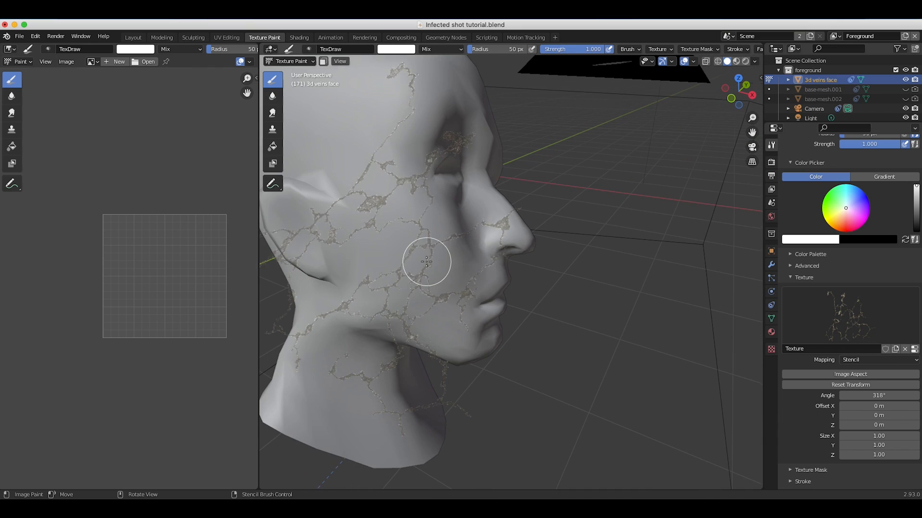
Resize the crack stencil and position it over the cheek, between the ear, nose and chin.
scroll(426, 261, down, 8)
scroll(426, 261, up, 8)
scroll(426, 262, down, 10)
scroll(426, 261, up, 8)
mouse_move(401, 268)
shift+right_down()
mouse_move(461, 270)
mouse_move(434, 276)
mouse_move(418, 294)
mouse_move(430, 266)
mouse_move(414, 261)
shift+right_up()
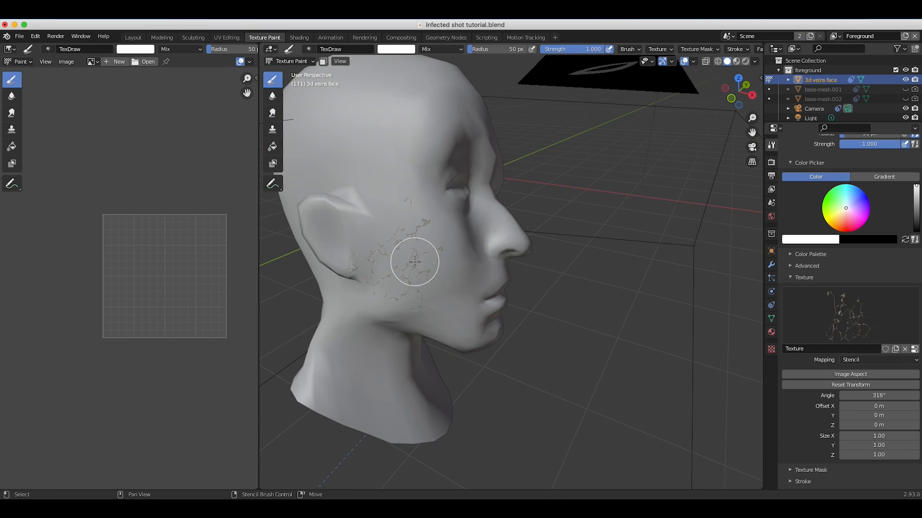
scroll(433, 271, right, 5)
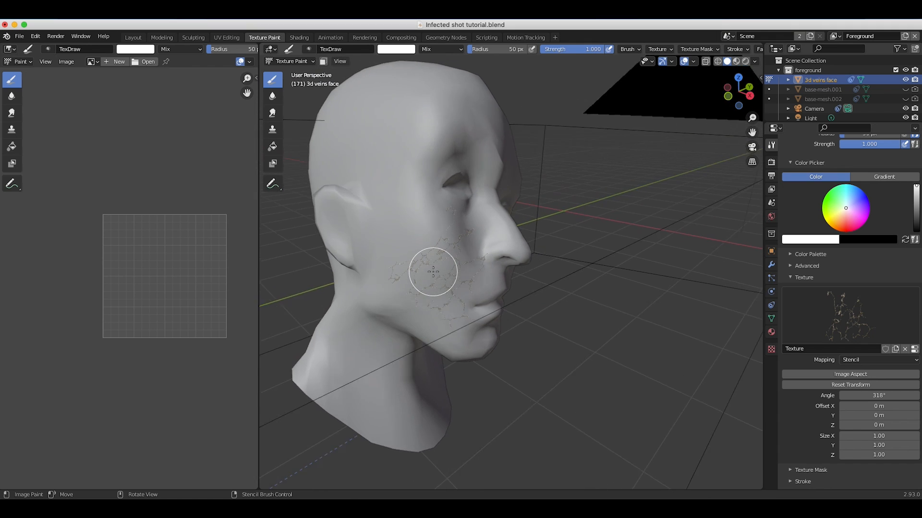
scroll(433, 272, up, 5)
shift+scroll(433, 272, left, 5)
shift+scroll(433, 271, up, 3)
shift+scroll(433, 272, down, 5)
shift+scroll(433, 271, right, 3)
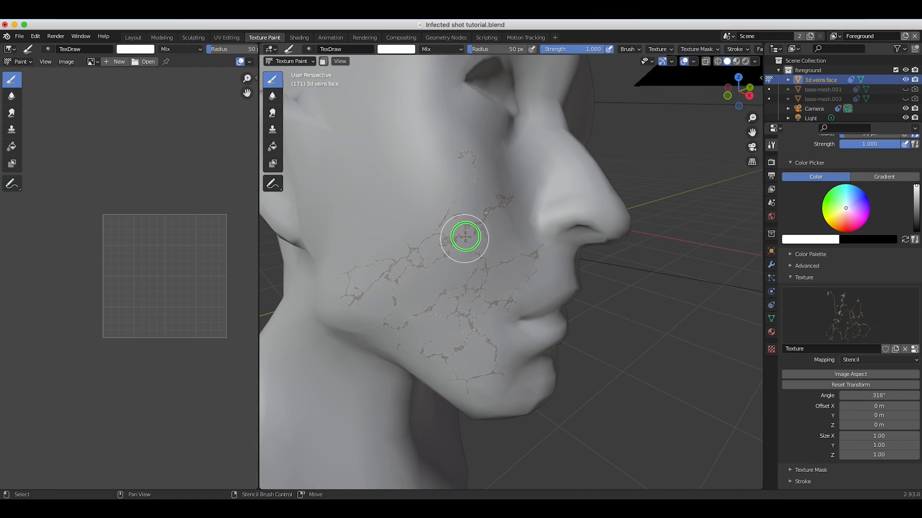
shift+right_drag(465, 236, 467, 232)
right_drag(464, 293, 466, 284)
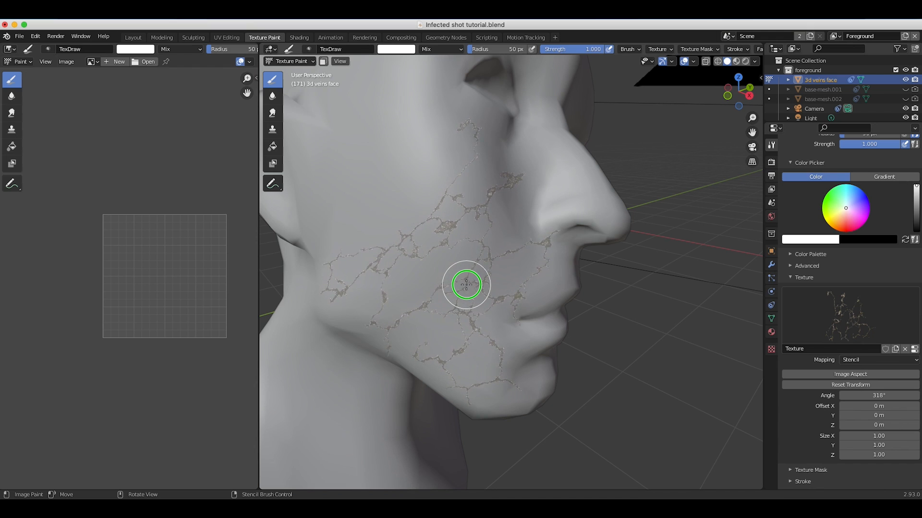
Try to paint the crack pattern through the stencil onto the cheek.
mouse_move(512, 322)
mouse_down()
mouse_move(478, 370)
mouse_move(457, 272)
mouse_up()
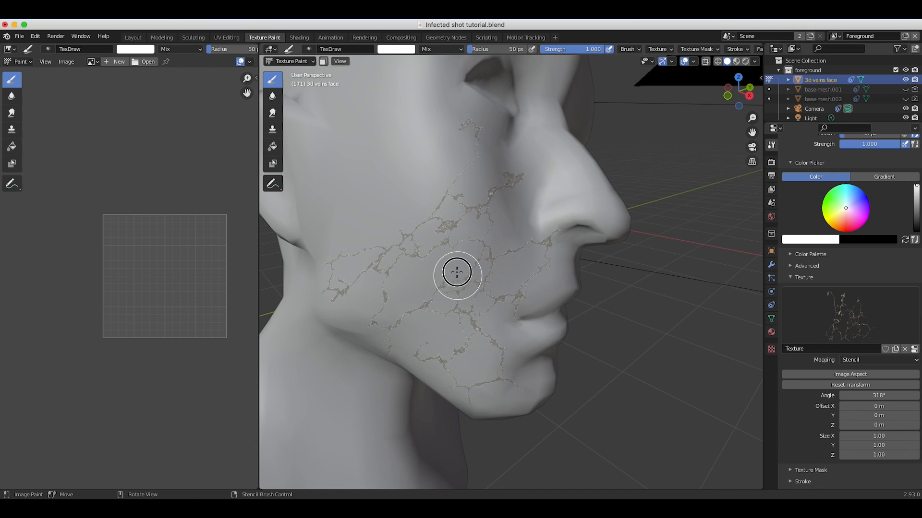
scroll(456, 272, down, 4)
scroll(456, 272, up, 2)
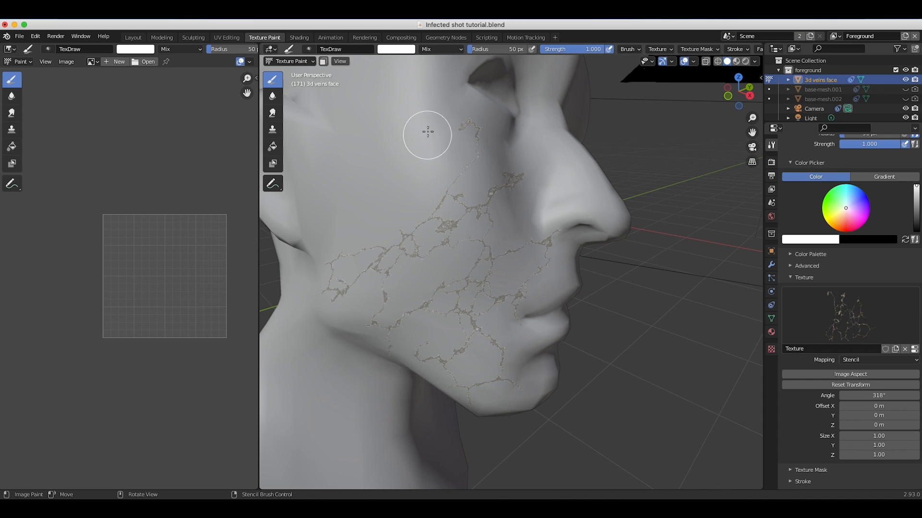
Put the 3d veins face mesh in Edit Mode with wireframe shading and select all of its vertices.
click(283, 61)
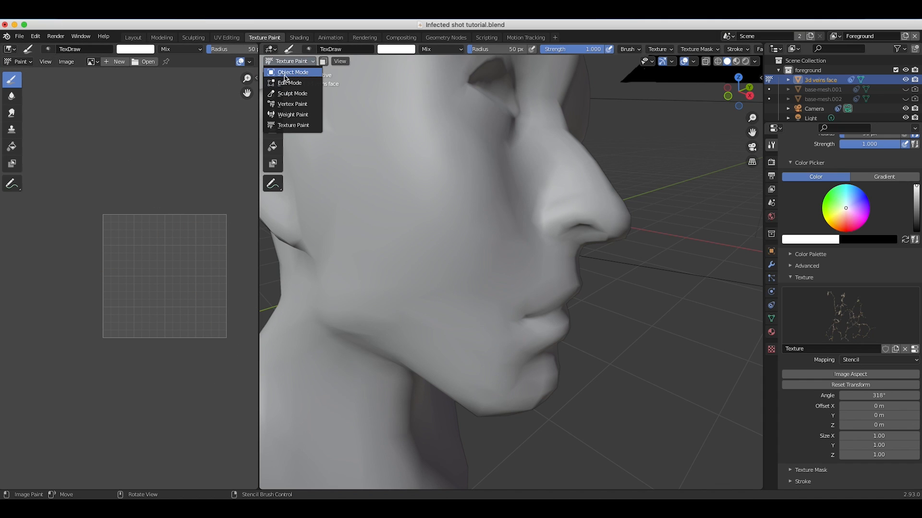
click(286, 73)
click(288, 61)
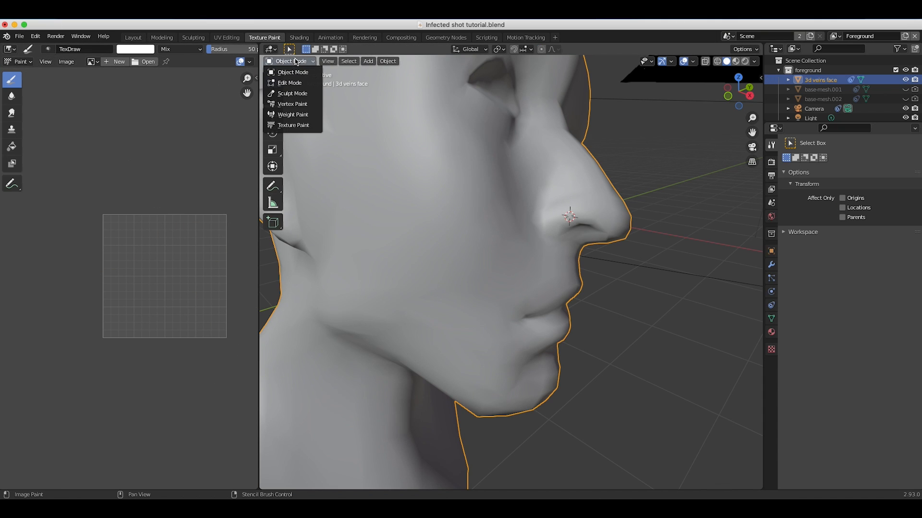
click(287, 85)
scroll(554, 181, down, 10)
key(z)
click(450, 181)
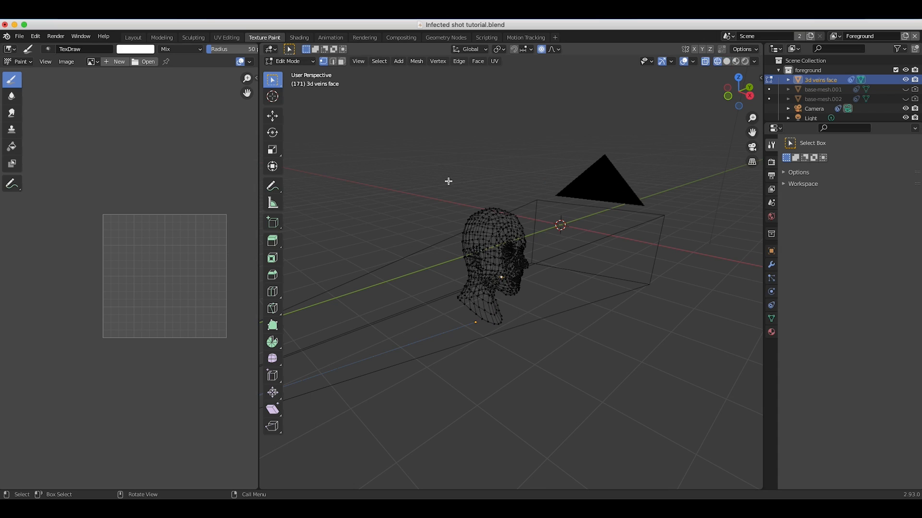
drag(621, 167, 351, 386)
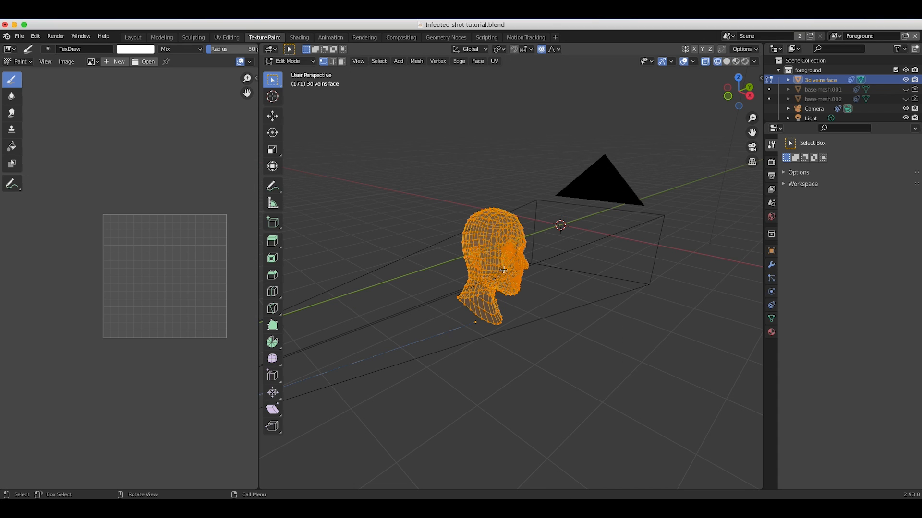
Unwrap the selected head mesh with Smart UV Project, keeping the default settings.
key(u)
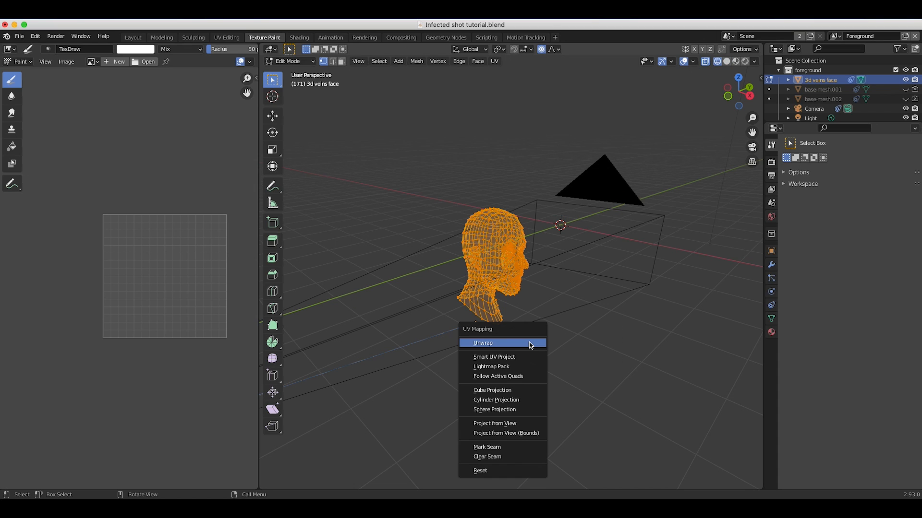
click(491, 357)
click(489, 433)
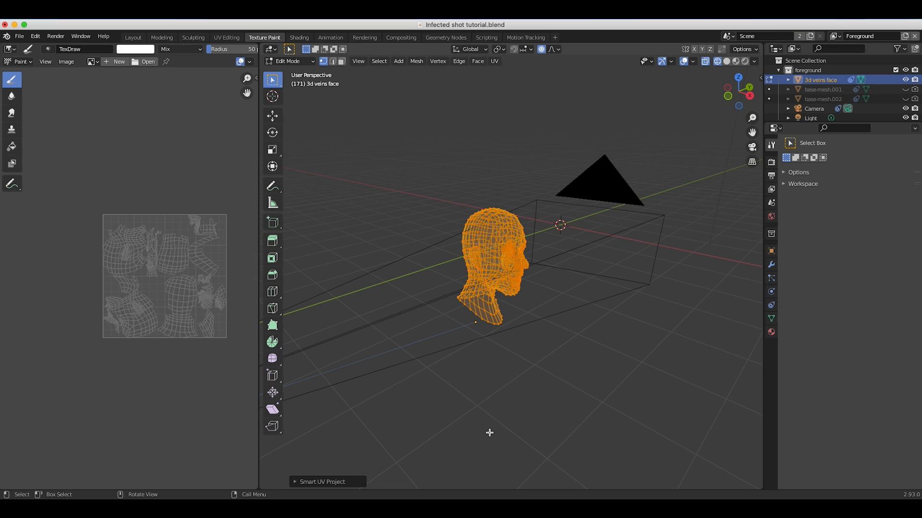
scroll(171, 269, up, 1)
scroll(172, 268, up, 2)
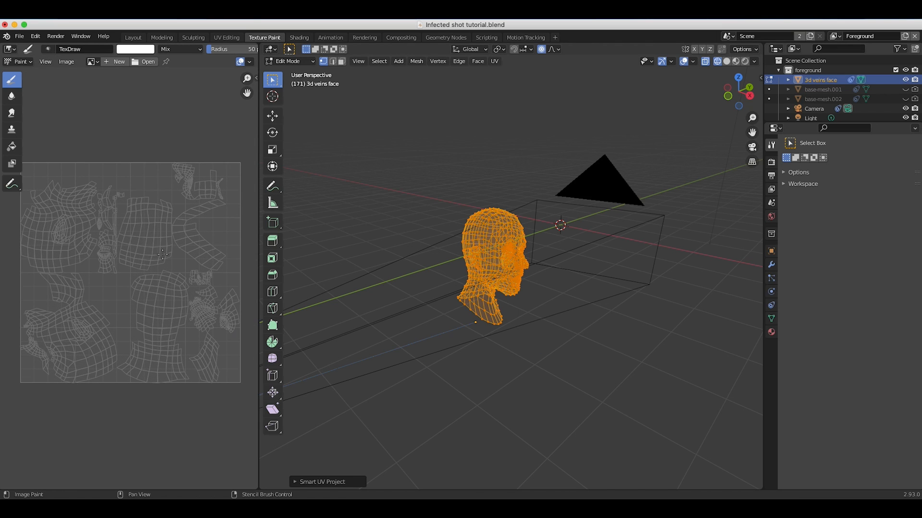
Return the head mesh to Texture Paint mode and switch the viewport back to solid shading.
click(287, 61)
click(293, 125)
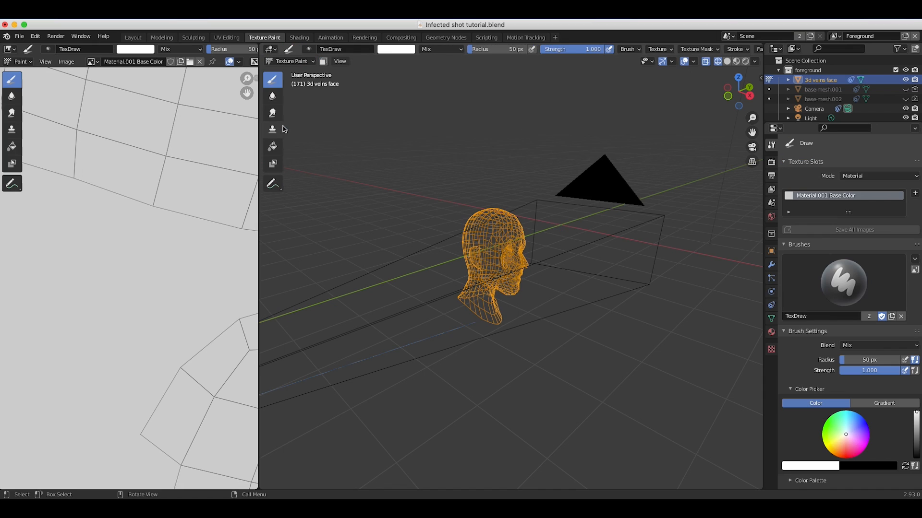
scroll(484, 283, up, 5)
key(z)
click(551, 282)
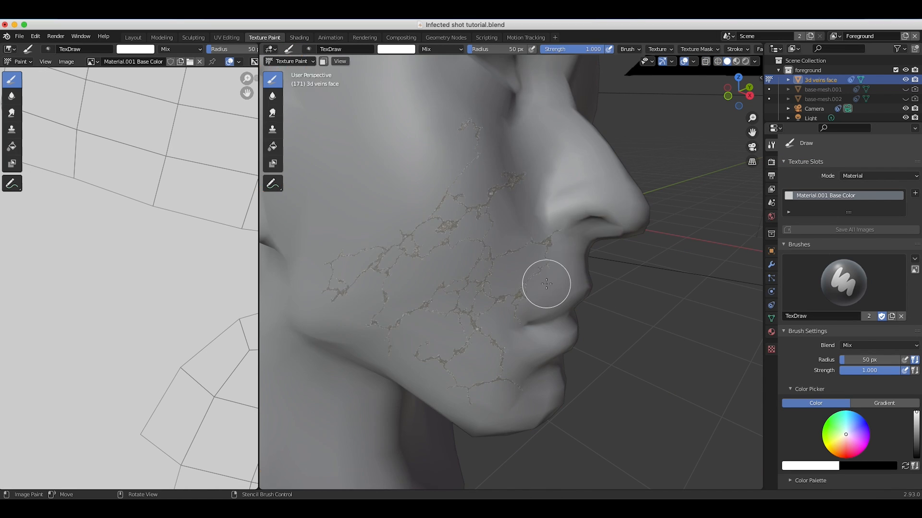
Paint the crack pattern through the stencil over the cheek and jaw, shifting the stencil to fill in more cracks.
scroll(540, 240, down, 4)
mouse_move(541, 237)
mouse_down()
mouse_move(483, 305)
mouse_move(490, 355)
mouse_up()
mouse_move(510, 202)
mouse_down()
mouse_move(471, 150)
mouse_move(437, 266)
mouse_move(484, 260)
mouse_move(421, 330)
mouse_move(475, 346)
mouse_up()
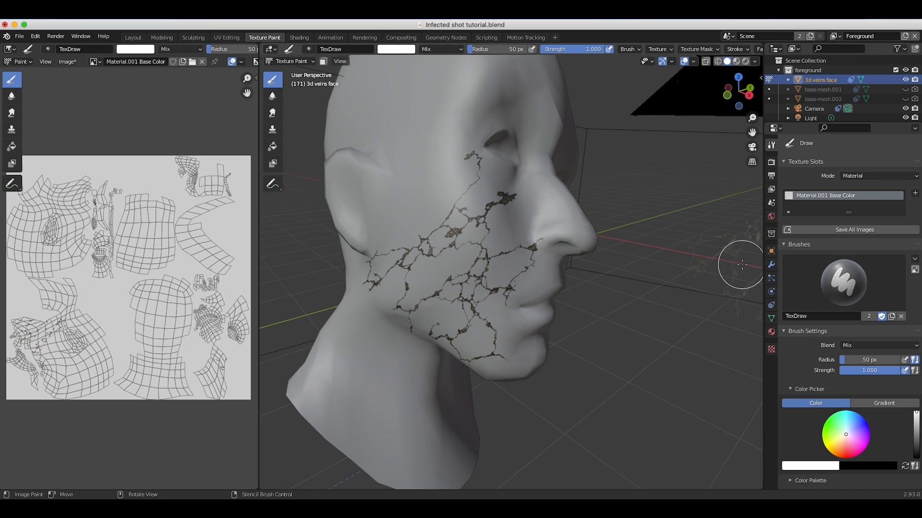
mouse_move(742, 264)
right_down()
mouse_move(554, 237)
mouse_move(385, 180)
mouse_move(442, 238)
mouse_move(436, 279)
right_up()
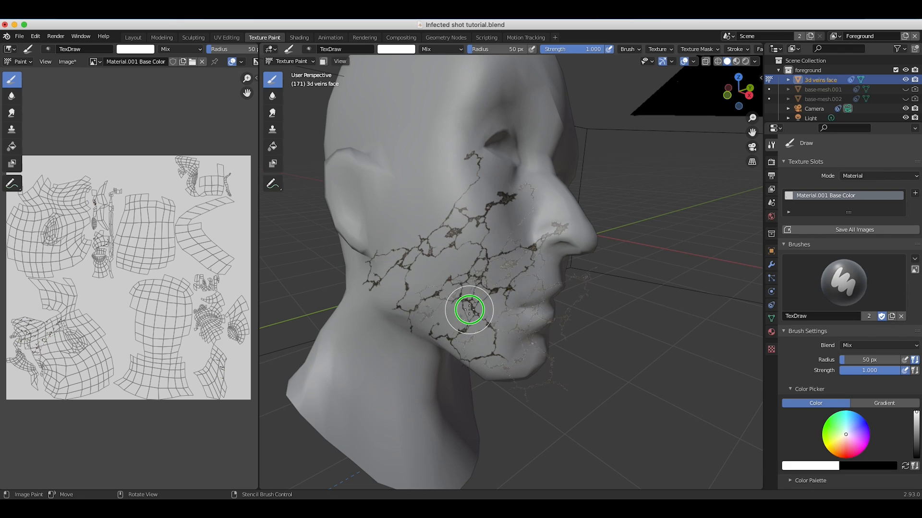
middle_drag(474, 306, 498, 309)
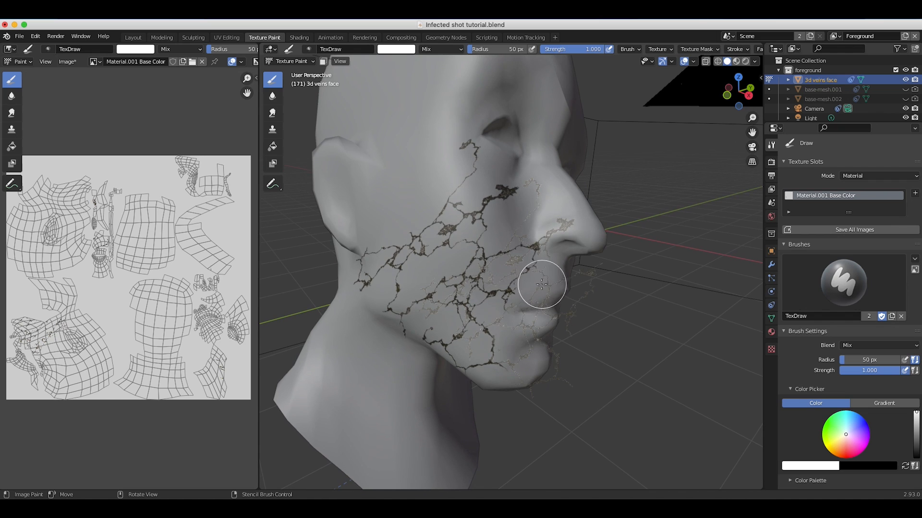
Reposition the crack stencil, rotating it to 241°, and paint more cracks on the forehead, rear cheek, jaw and chin.
mouse_move(430, 190)
right_down()
mouse_move(531, 315)
mouse_move(529, 305)
mouse_move(487, 294)
mouse_move(537, 298)
right_up()
middle_drag(537, 298, 481, 334)
right_drag(480, 334, 406, 330)
right_drag(479, 304, 401, 271)
middle_drag(401, 272, 494, 380)
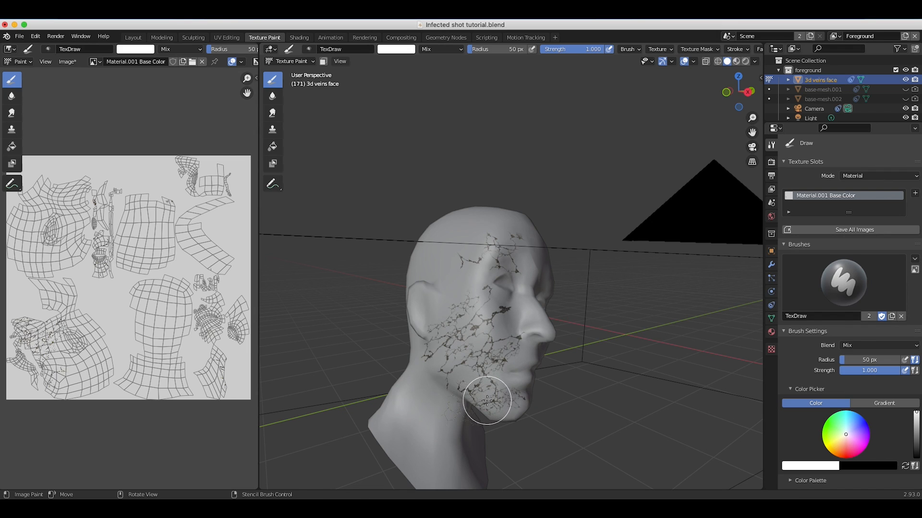
right_drag(483, 394, 495, 259)
Change the mapping of the brush texture to View Plane.
scroll(806, 413, down, 10)
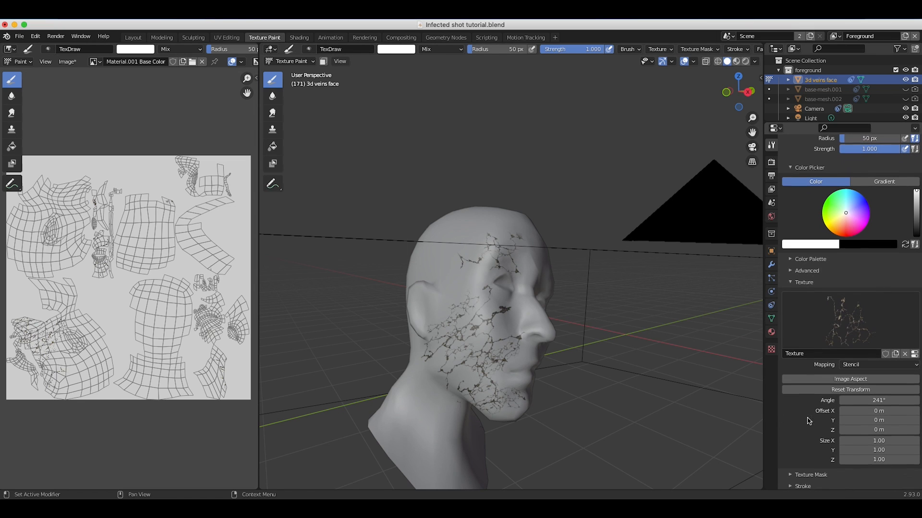
click(859, 356)
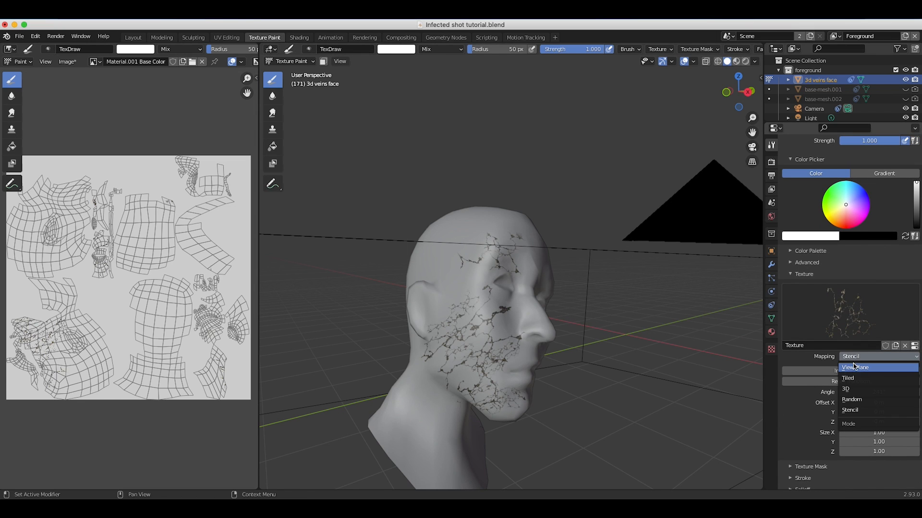
click(858, 363)
scroll(476, 351, right, 10)
scroll(476, 351, left, 8)
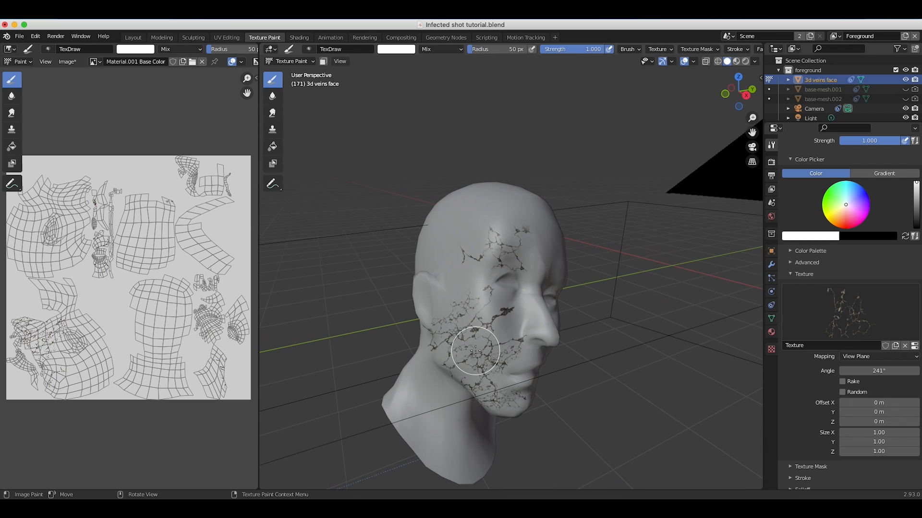
Save all modified texture images of the painted head.
scroll(824, 278, up, 10)
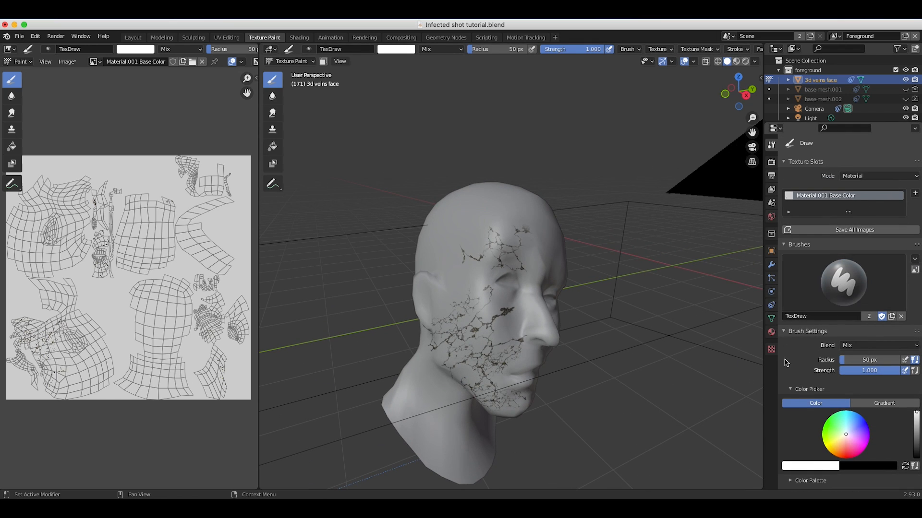
click(857, 232)
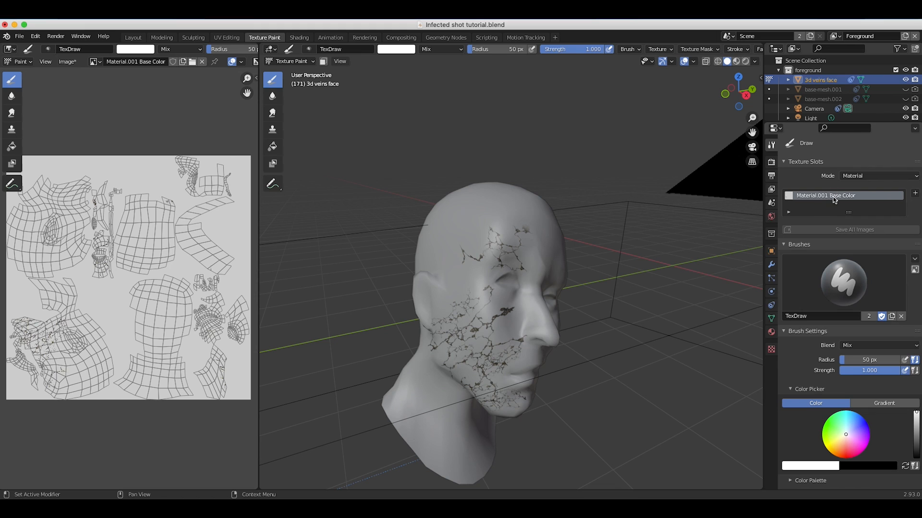
Switch the viewport to Material Preview and examine the painted cracks from several angles around the face.
key(z)
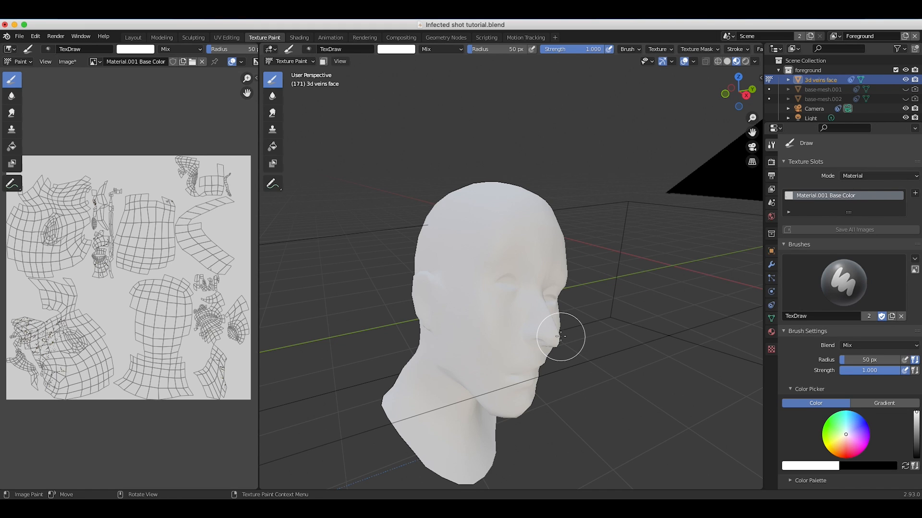
middle_drag(458, 326, 499, 349)
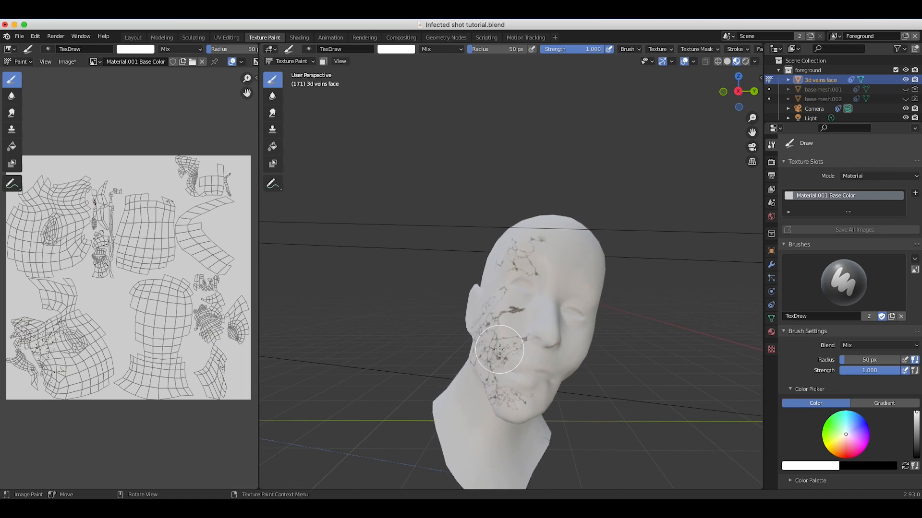
scroll(499, 349, left, 10)
scroll(499, 349, right, 10)
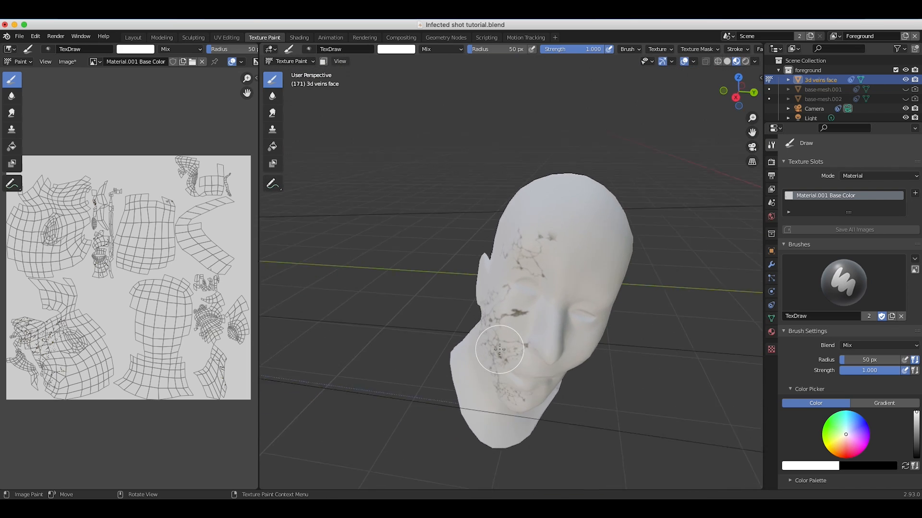
scroll(499, 349, down, 3)
scroll(499, 350, left, 10)
scroll(499, 350, right, 6)
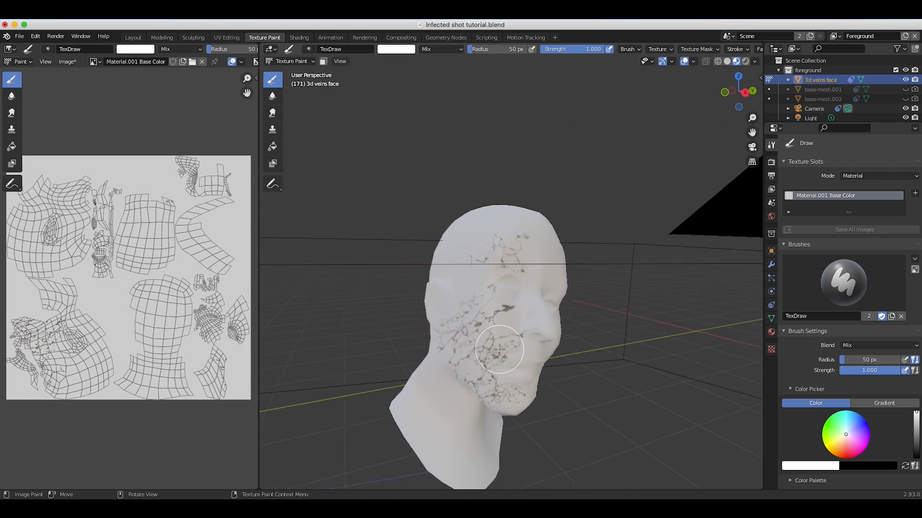
scroll(499, 349, right, 4)
Put the head mesh in Object Mode and return the viewport to Solid shading.
click(290, 61)
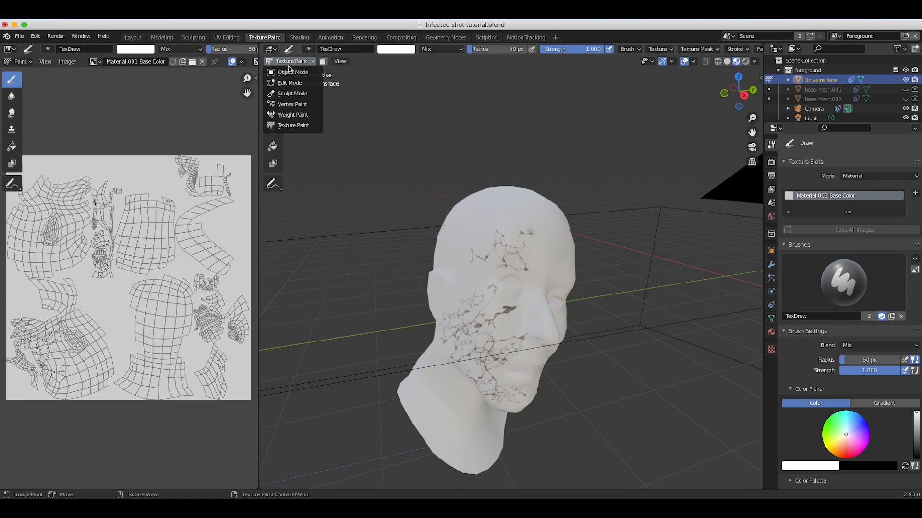
click(290, 72)
key(z)
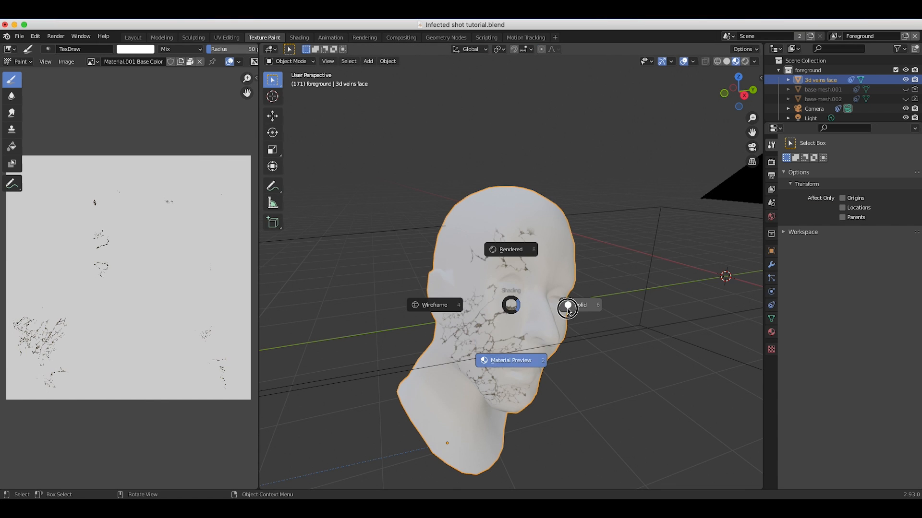
click(571, 305)
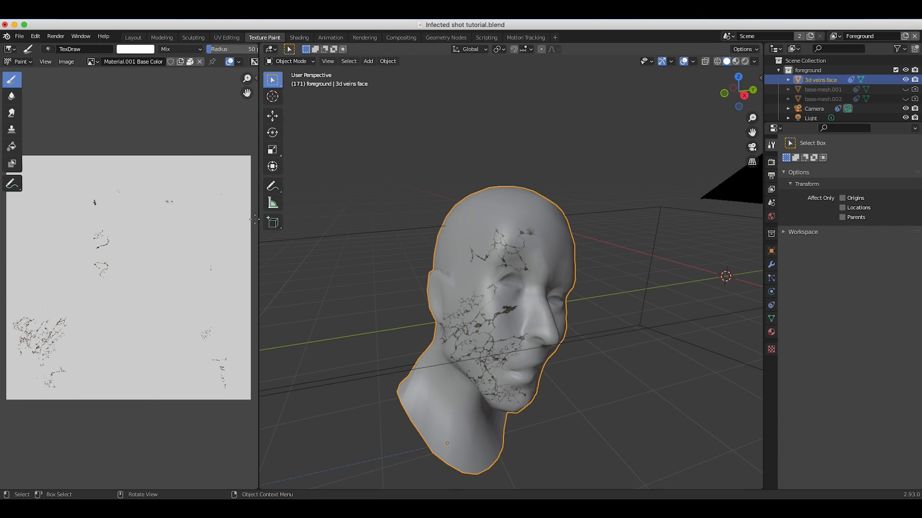
Go to the Layout workspace and set its viewport to Solid shading.
click(130, 39)
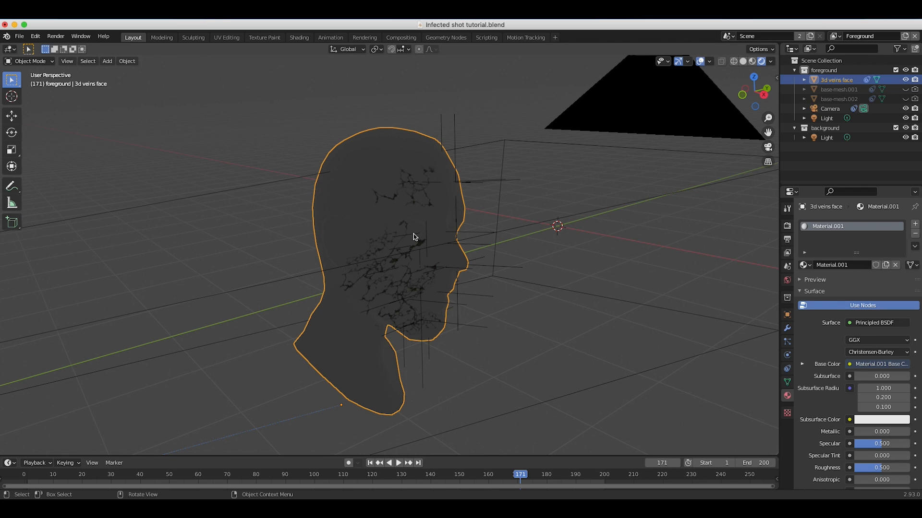
key(z)
click(452, 242)
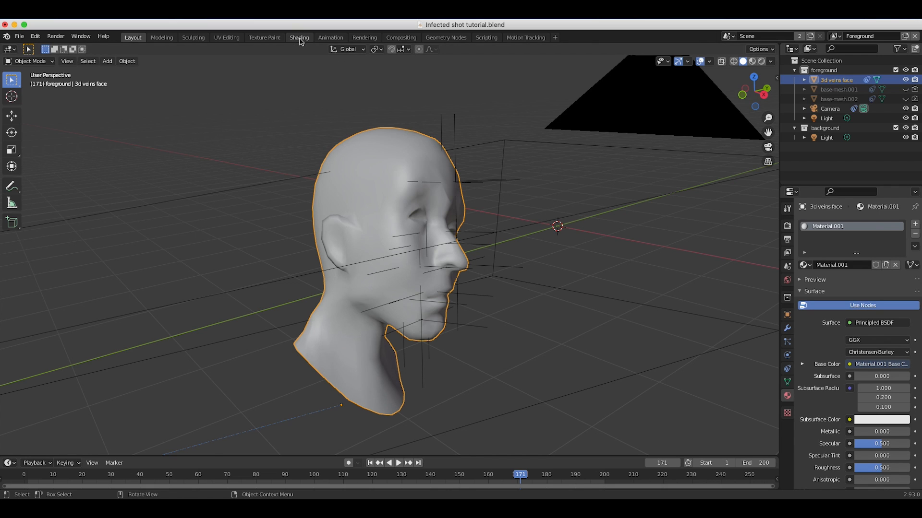
Go to the Shading workspace, bring the head into view and set the viewport to Rendered shading.
click(300, 38)
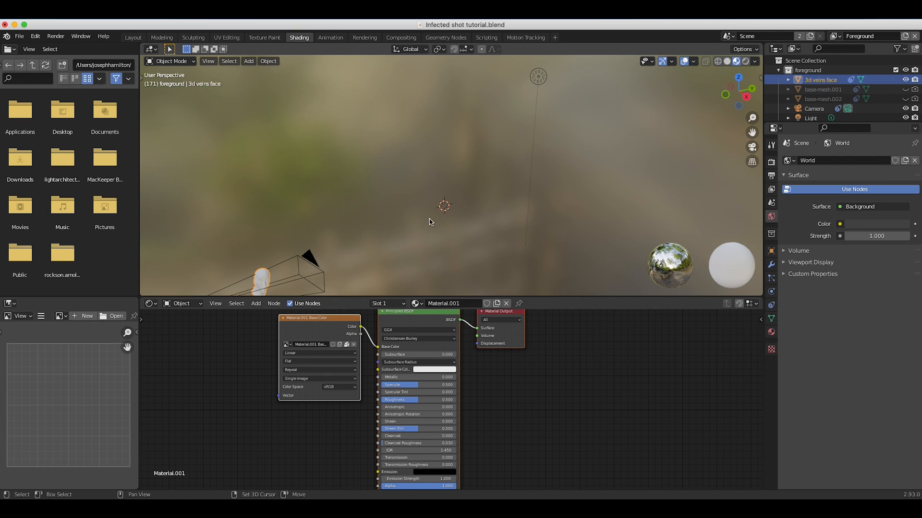
shift+scroll(427, 223, right, 10)
shift+scroll(427, 222, up, 4)
scroll(427, 223, left, 3)
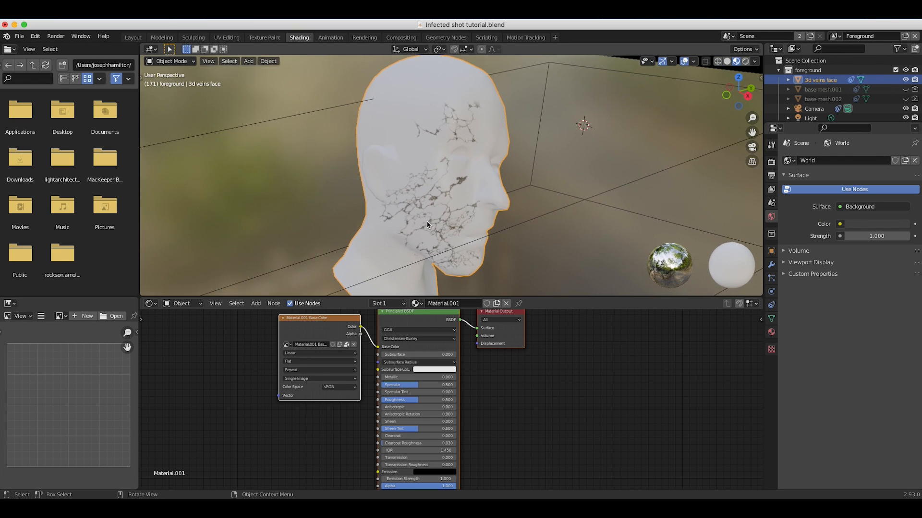
key(z)
click(423, 167)
Add a Mix Shader feeding the Material Output's Surface and connect the Principled BSDF to its second Shader input.
middle_drag(489, 318, 440, 372)
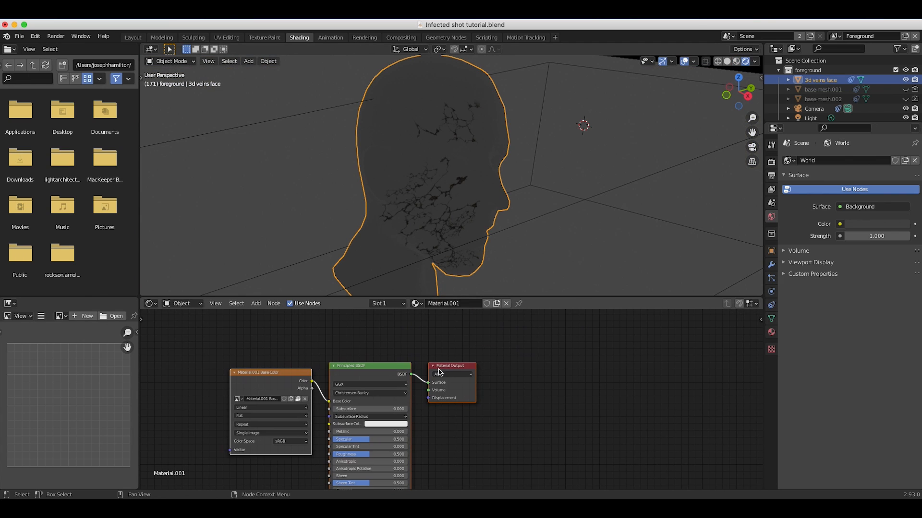
drag(442, 368, 591, 366)
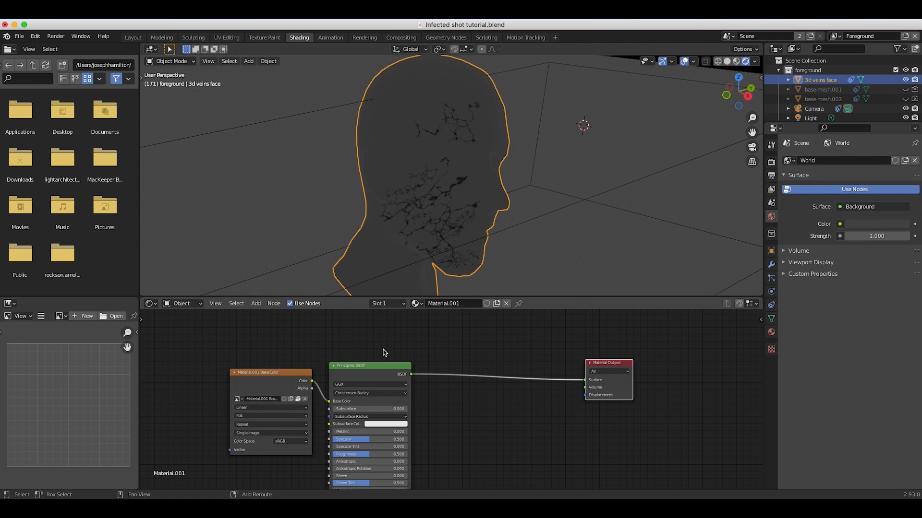
key(shift+a)
mouse_move(365, 384)
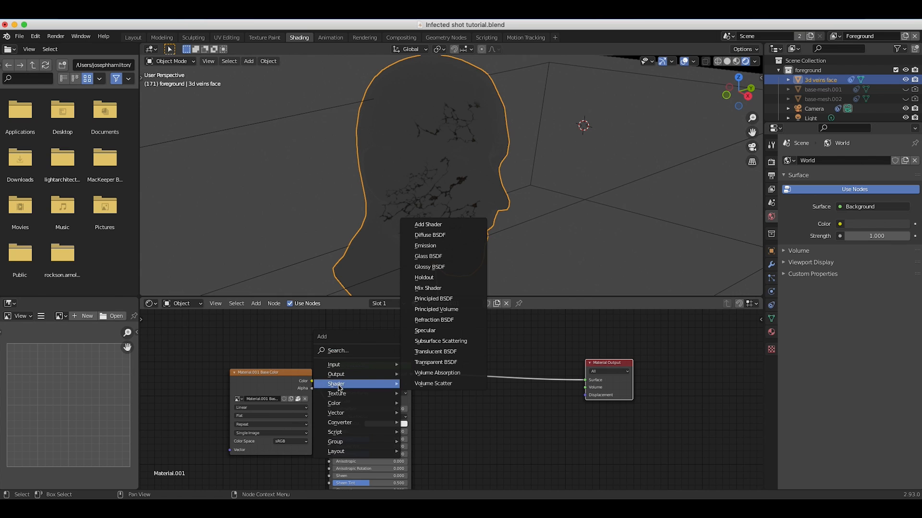
click(439, 288)
click(494, 332)
drag(506, 329, 588, 380)
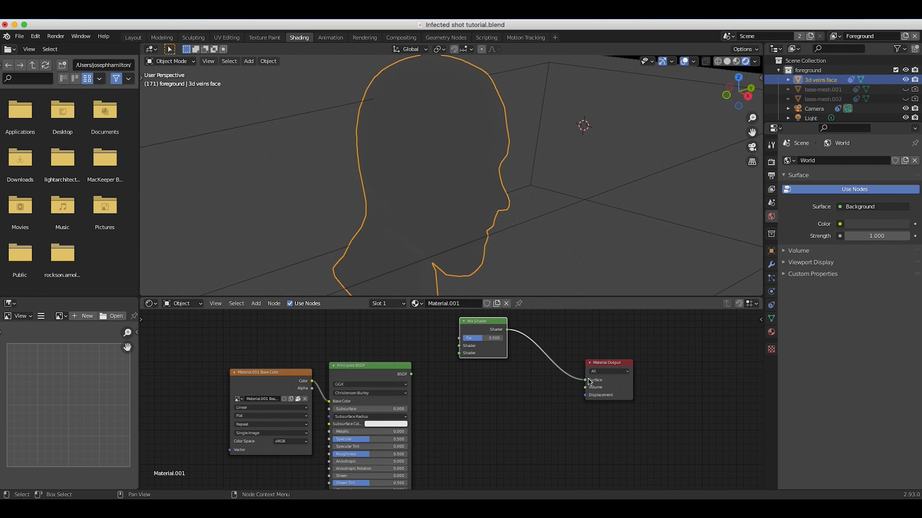
drag(411, 374, 459, 354)
scroll(430, 360, up, 5)
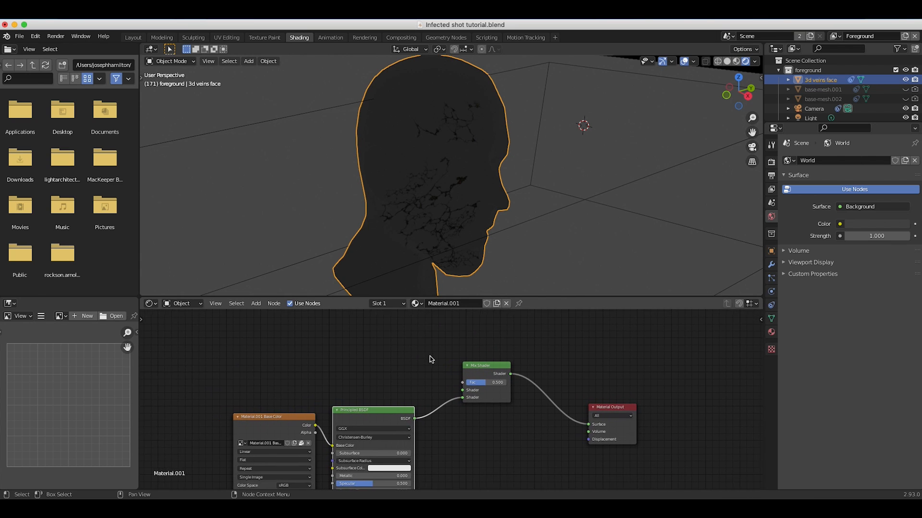
Duplicate the Material.001 Base Color image texture node and place the copy above the original.
click(273, 425)
scroll(229, 425, right, 3)
scroll(216, 445, down, 3)
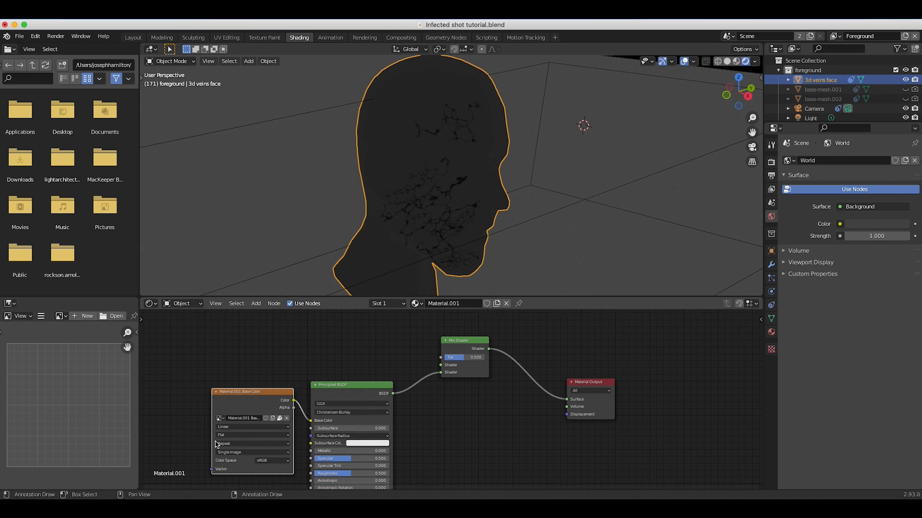
scroll(249, 403, left, 3)
scroll(250, 403, down, 2)
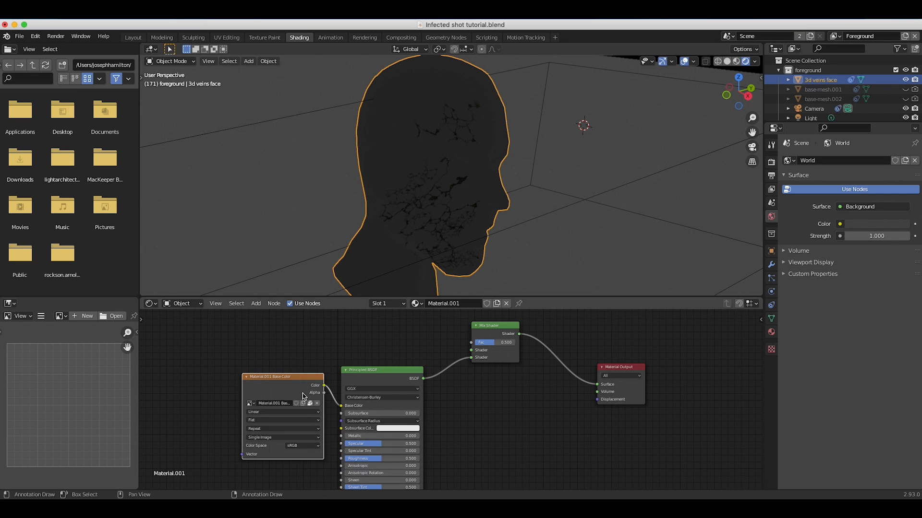
scroll(253, 399, right, 5)
scroll(257, 403, up, 2)
key(shift+d)
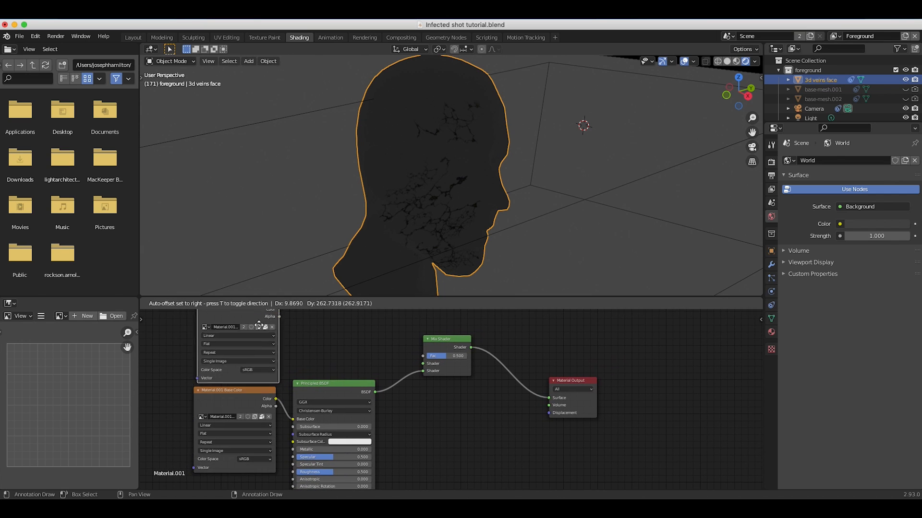
click(261, 314)
Connect the duplicated texture's Color output to the Mix Shader's Fac and move the node farther away from the others.
scroll(262, 315, up, 4)
scroll(261, 315, right, 2)
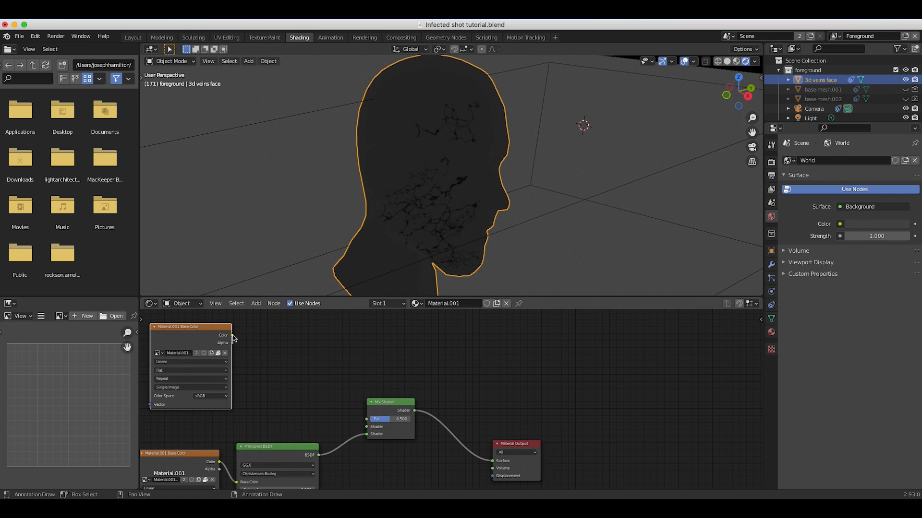
drag(232, 335, 367, 419)
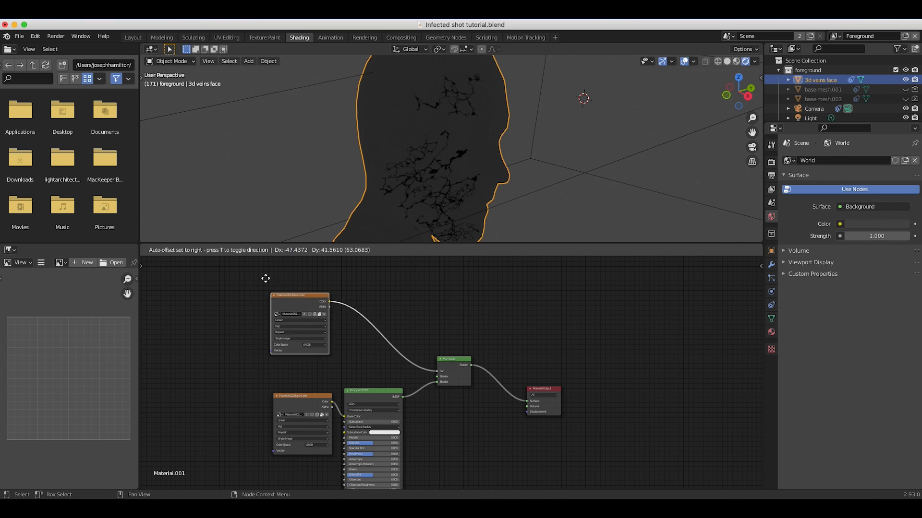
click(222, 260)
Add a Transparent BSDF above the Principled BSDF, connect it to the Mix Shader's first Shader input, and check the head.
key(shift+a)
mouse_move(264, 313)
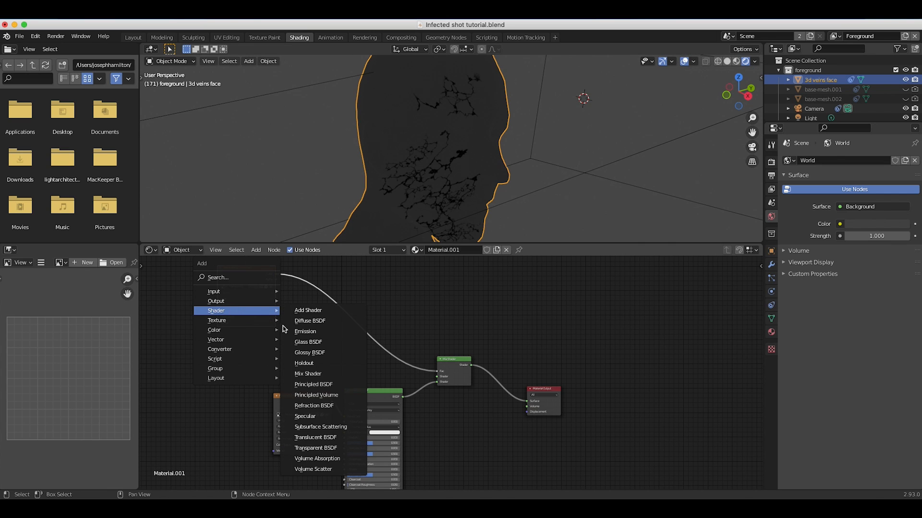
click(315, 448)
click(311, 381)
scroll(311, 381, up, 2)
drag(330, 370, 430, 383)
middle_drag(458, 147, 480, 160)
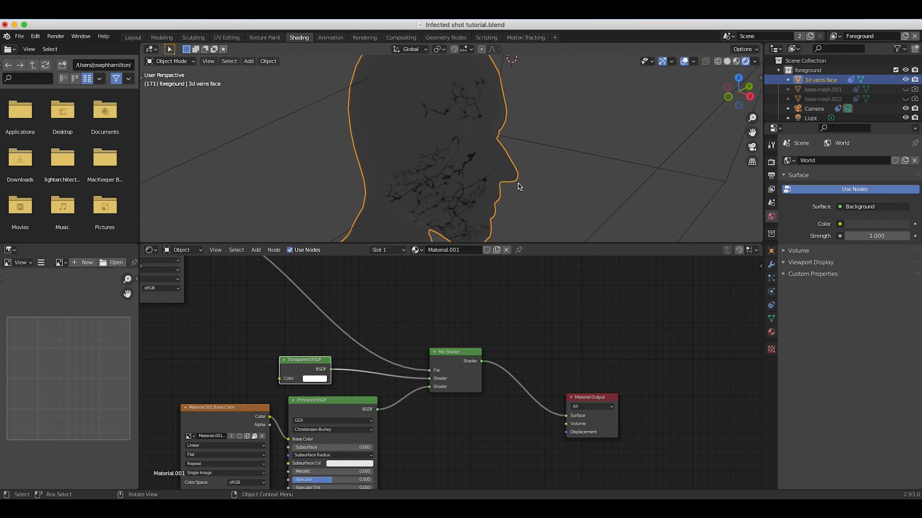
middle_drag(581, 177, 628, 184)
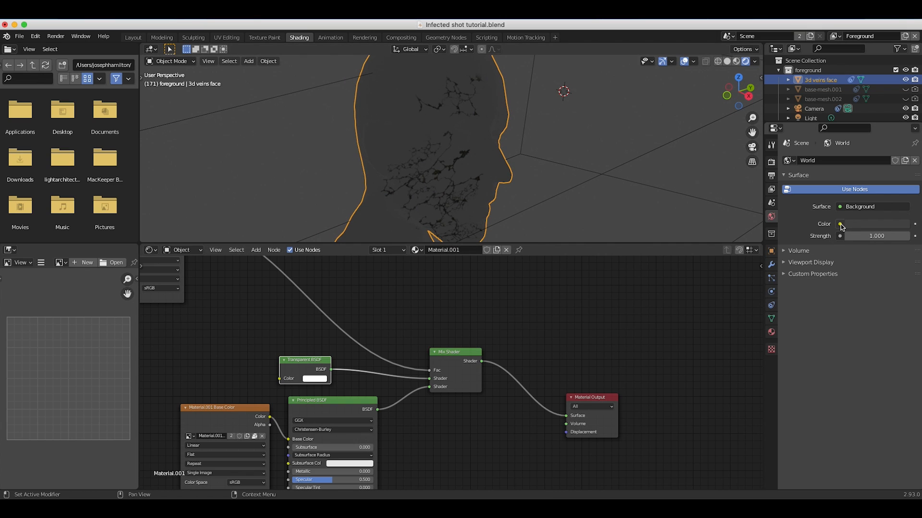
Set the world background color to an Environment Texture and load canary_wharf_4k.hdr from the Downloads folder.
click(839, 224)
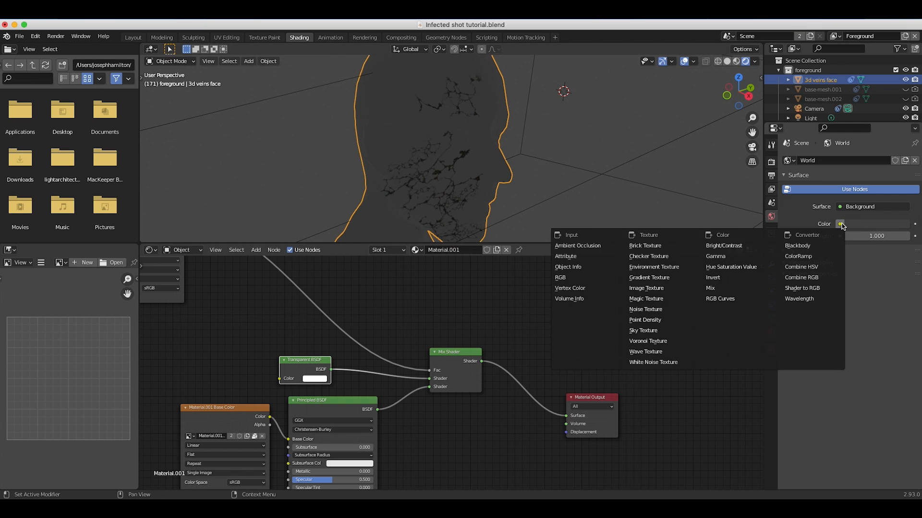
click(663, 267)
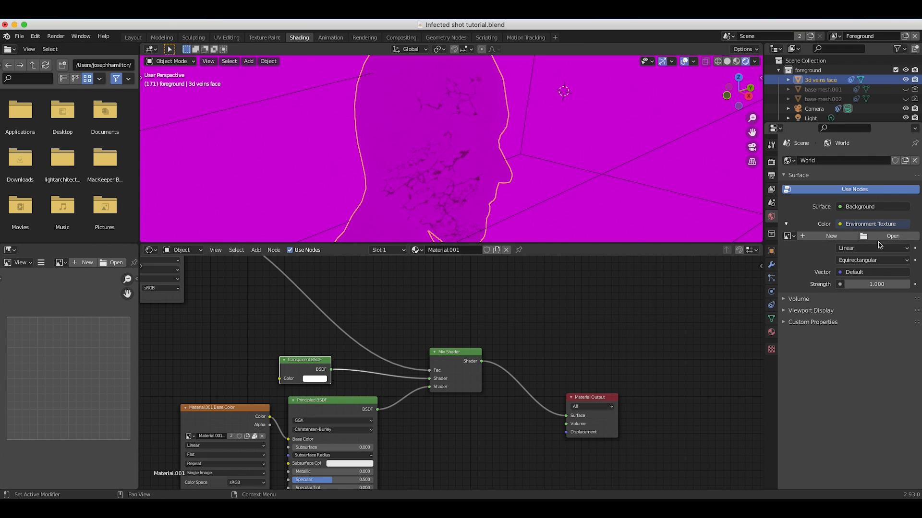
click(882, 235)
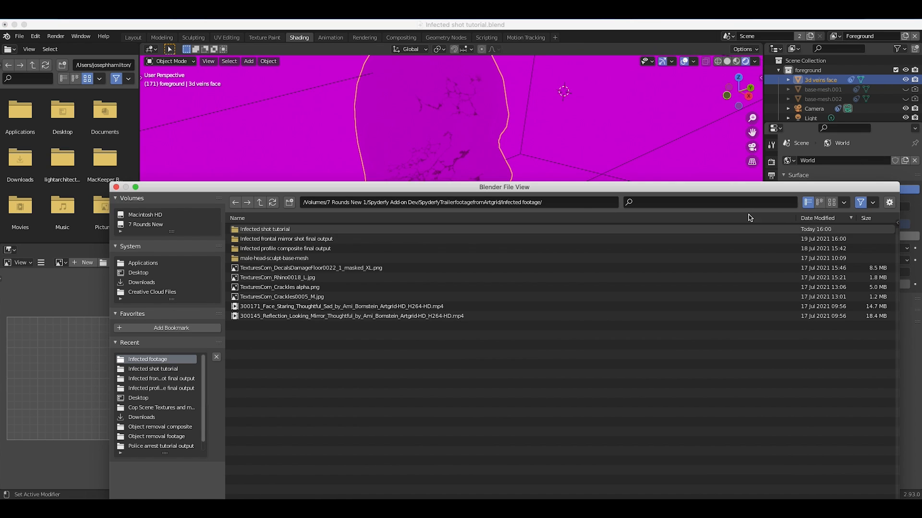
click(136, 283)
scroll(285, 450, down, 9)
scroll(285, 452, down, 10)
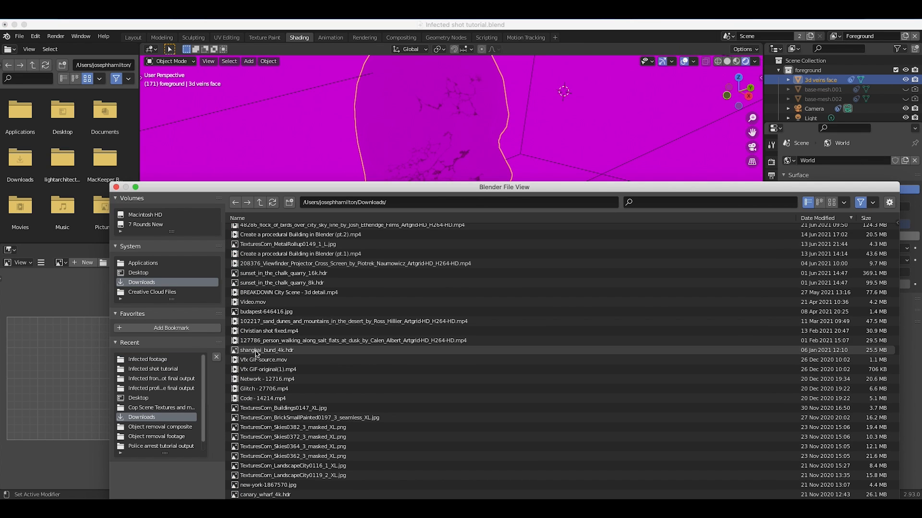
click(268, 341)
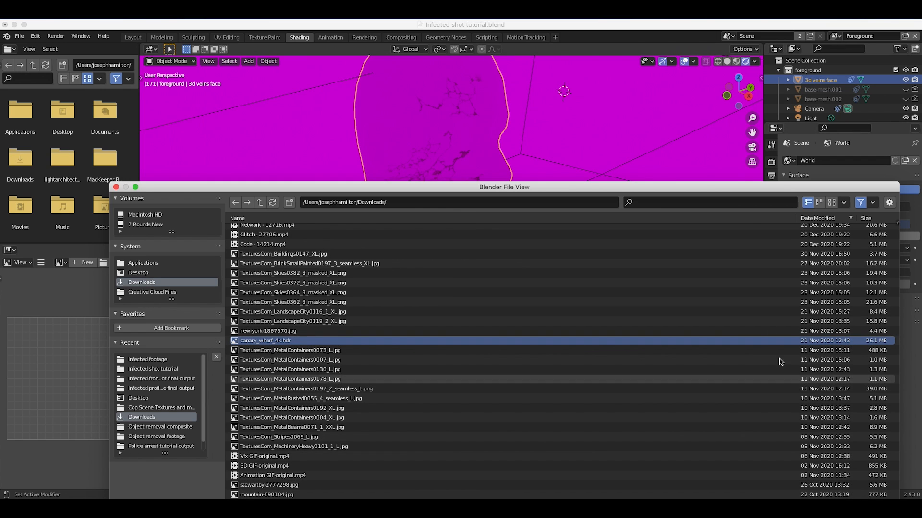
drag(725, 194, 731, 107)
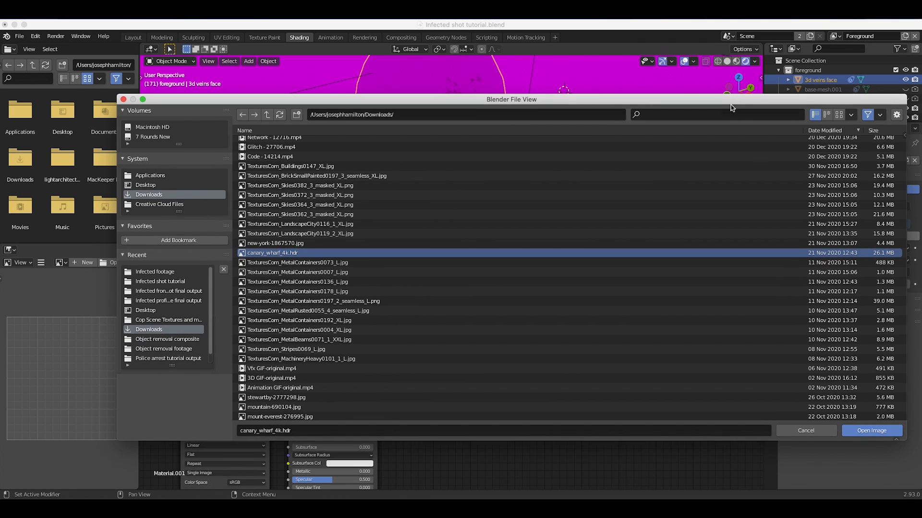
click(871, 430)
scroll(483, 180, down, 5)
scroll(484, 181, up, 6)
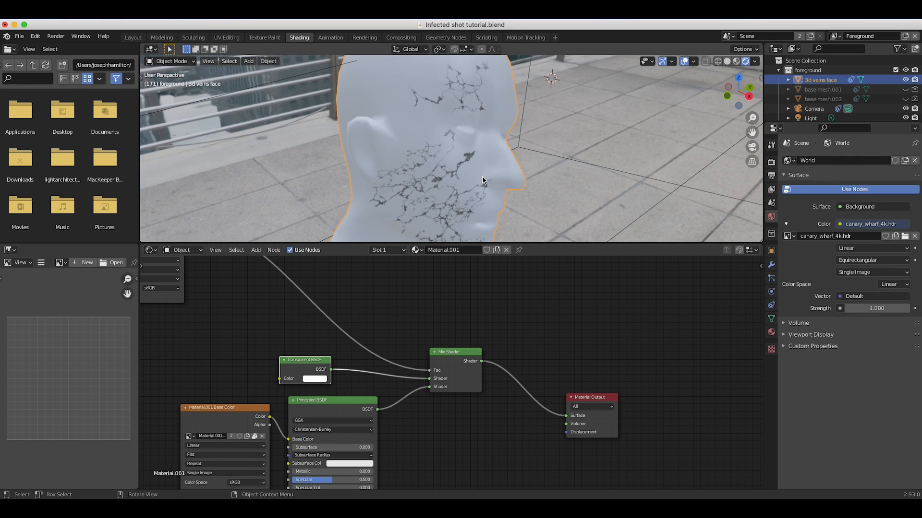
Enable the transparent film background in the render settings and check the head against it.
click(771, 163)
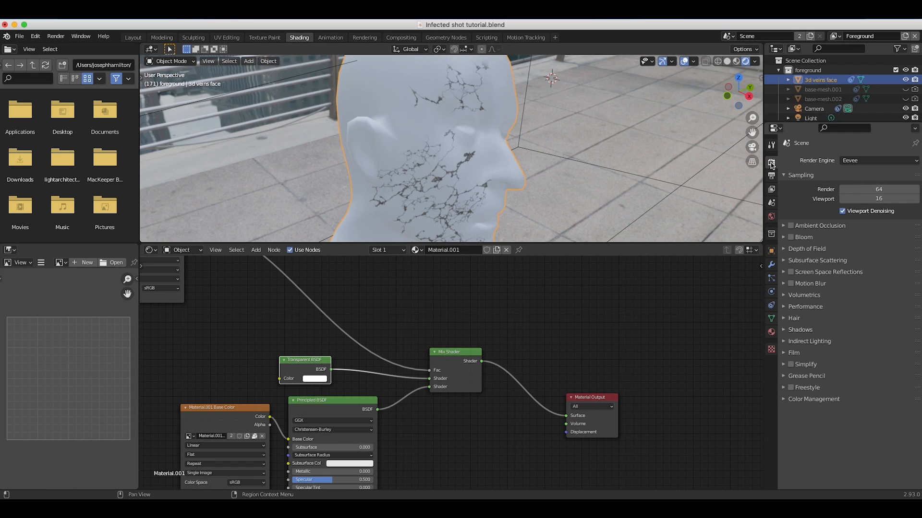
click(785, 354)
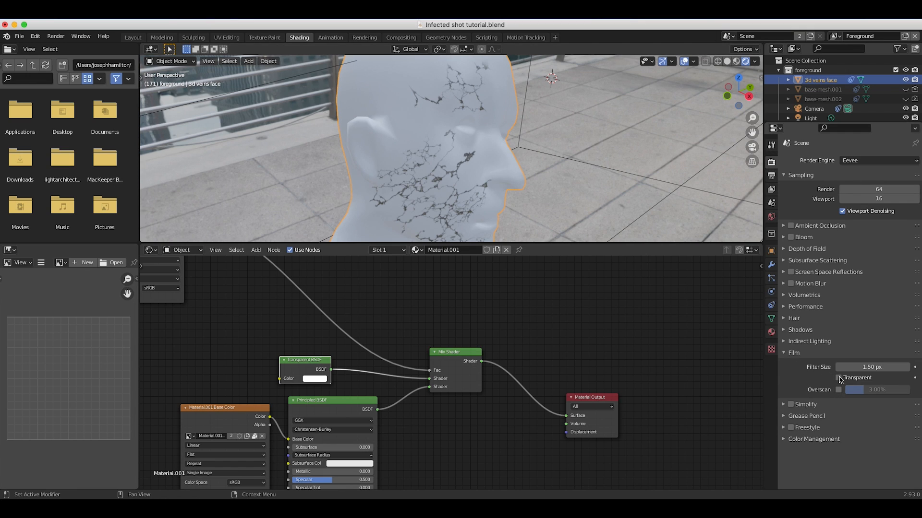
click(839, 379)
middle_drag(519, 154, 544, 167)
scroll(543, 167, down, 3)
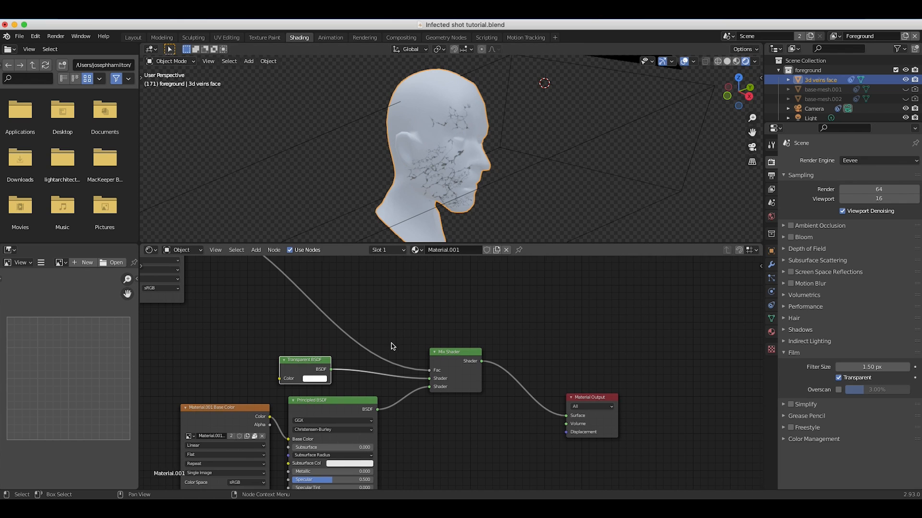
Insert a ColorRamp between the upper Material.001 Base Color texture and the Mix Shader's Fac input.
middle_drag(393, 345, 491, 393)
click(219, 270)
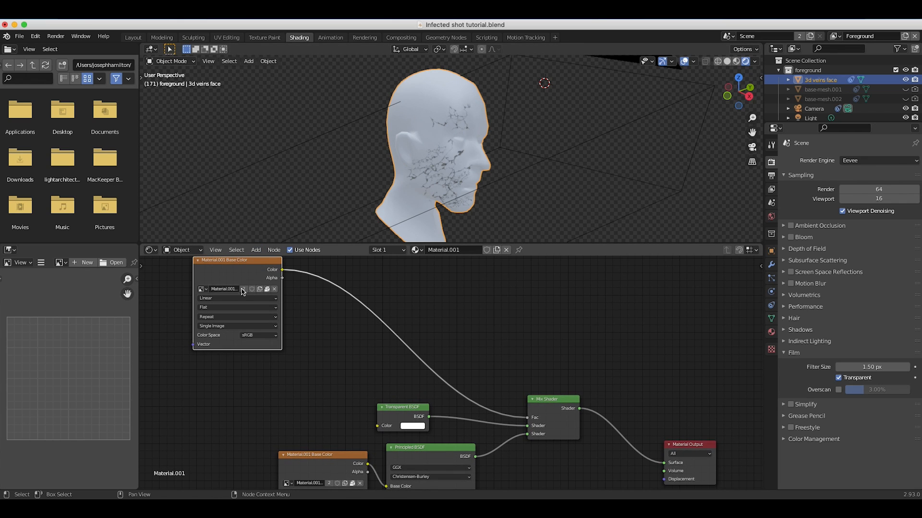
middle_drag(271, 335, 291, 360)
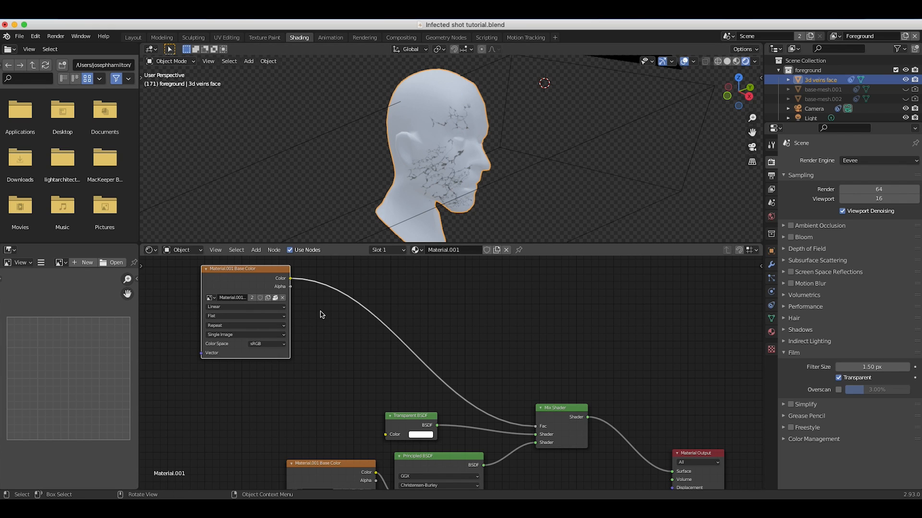
key(shift+a)
mouse_move(317, 383)
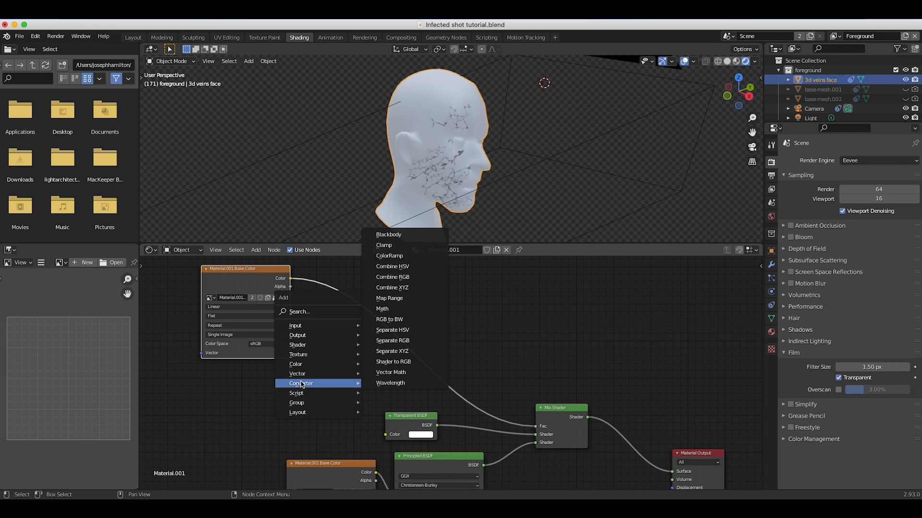
click(388, 256)
click(376, 304)
drag(458, 352, 409, 351)
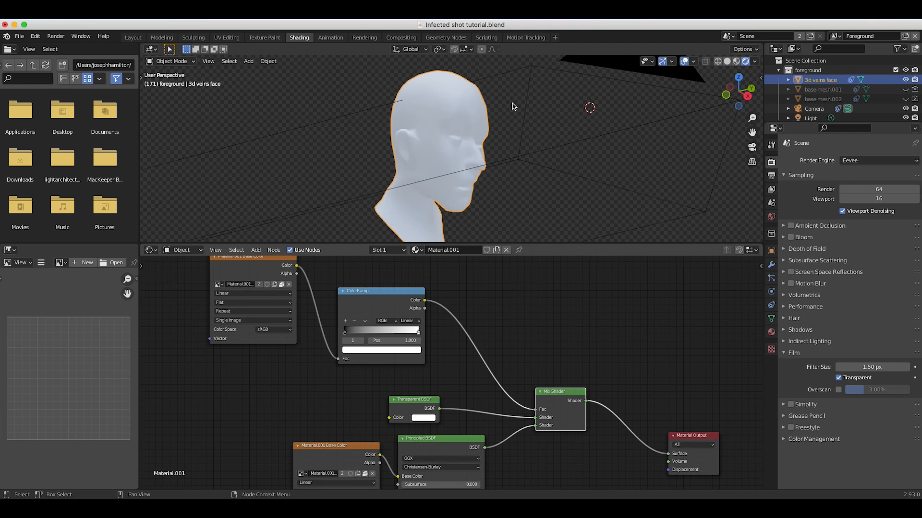
Inspect the cracks on the head up close and switch the render engine from Eevee to Cycles.
scroll(411, 157, left, 5)
scroll(411, 157, up, 2)
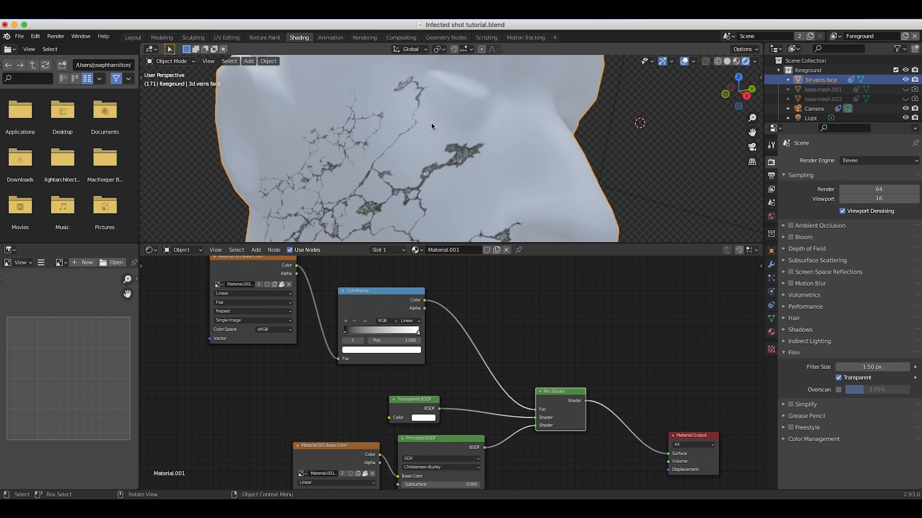
scroll(431, 123, down, 8)
scroll(454, 144, up, 2)
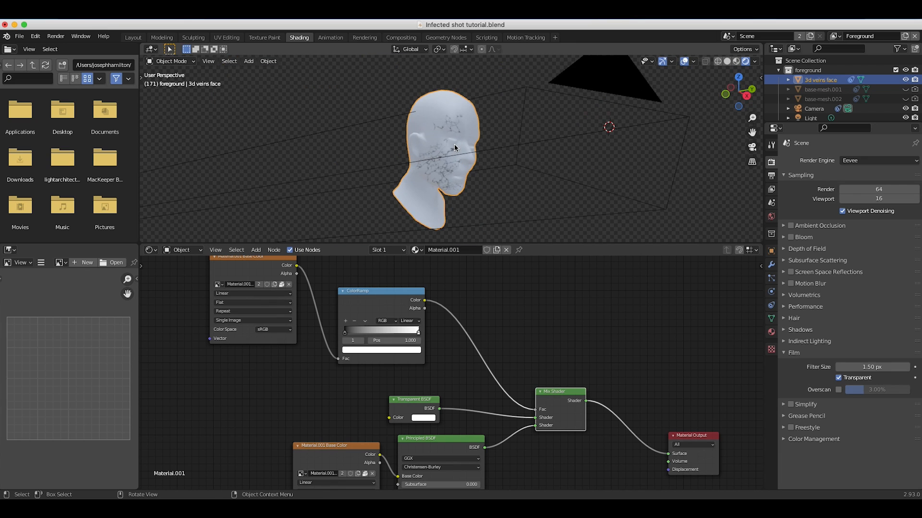
scroll(454, 144, up, 3)
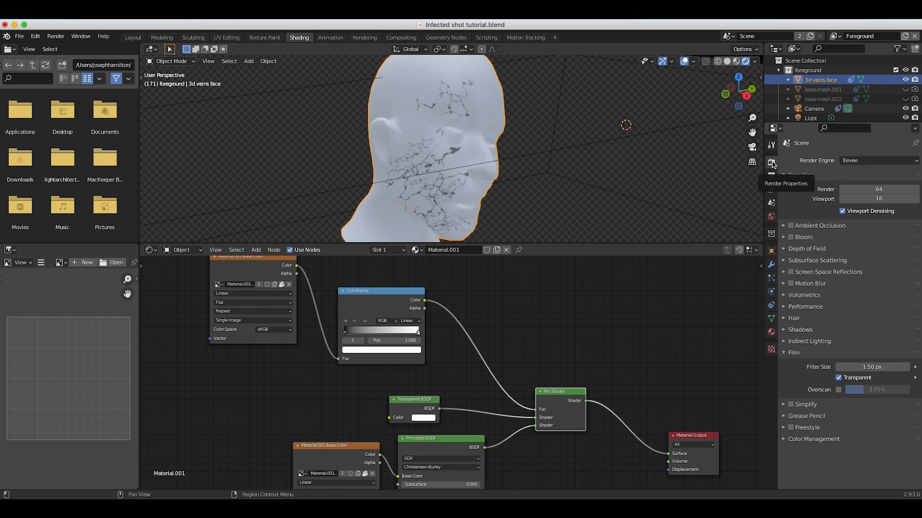
click(861, 161)
click(860, 191)
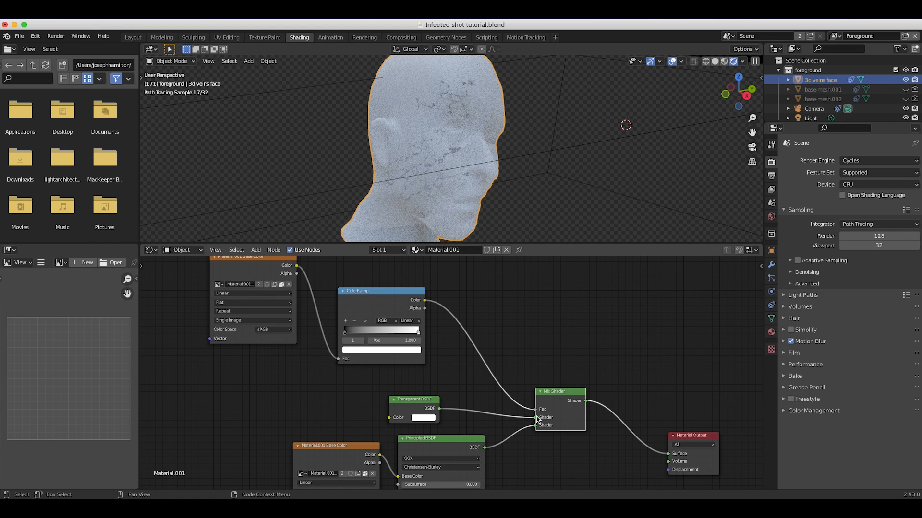
Swap the Mix Shader's inputs so Principled BSDF is first and Transparent BSDF second, and move the ColorRamp's white stop to 0.500.
click(412, 405)
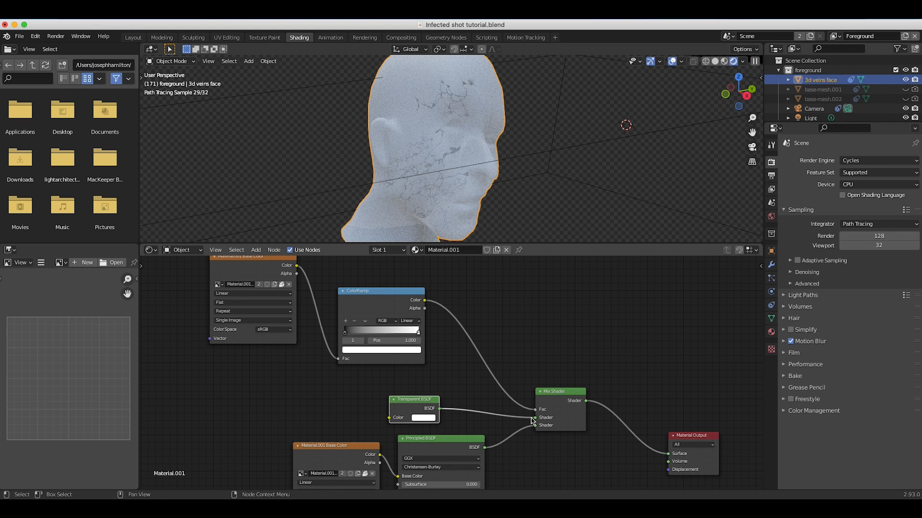
drag(532, 421, 537, 426)
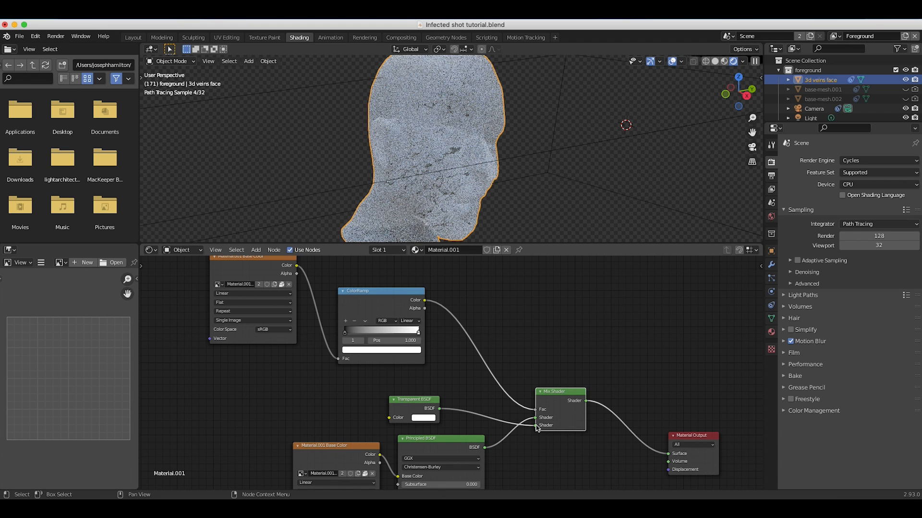
drag(418, 331, 382, 331)
middle_drag(394, 182, 479, 162)
scroll(478, 162, up, 5)
scroll(479, 162, down, 8)
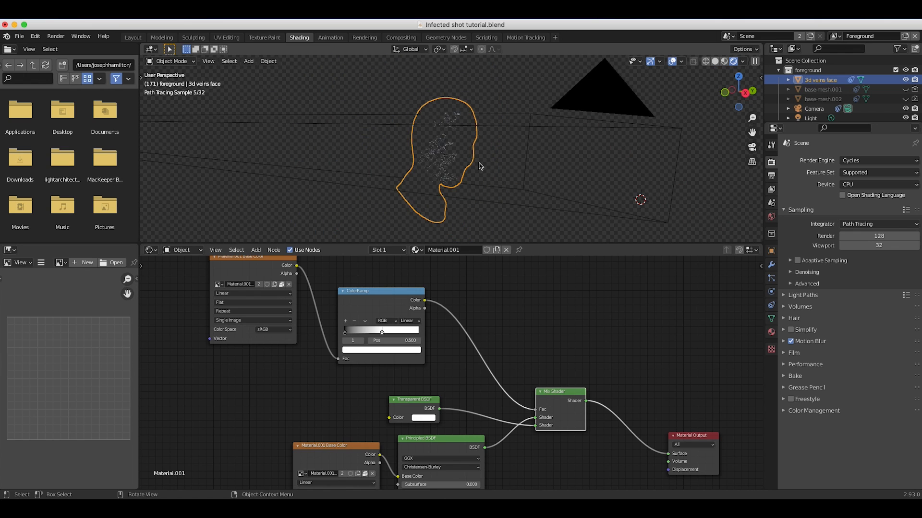
scroll(445, 127, up, 5)
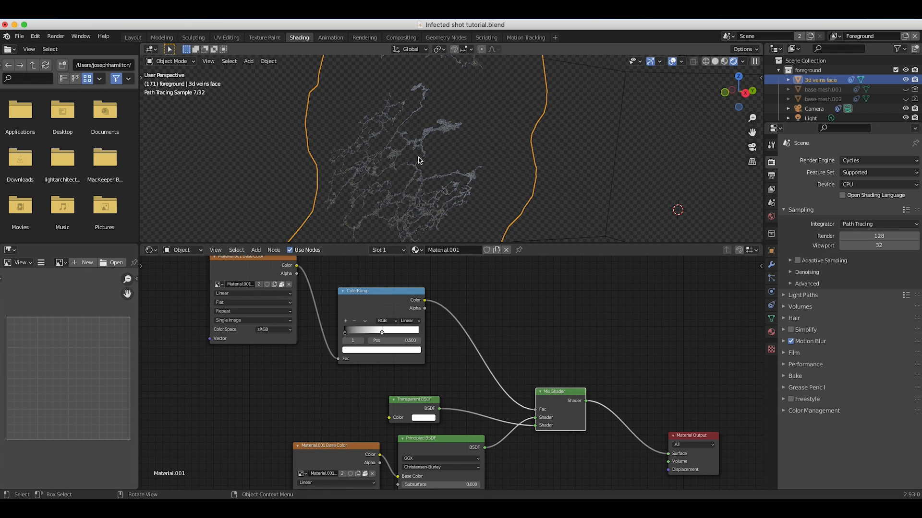
Review the image texture, ColorRamp, Mix Shader and Transparent BSDF connections and the Cycles render engine setting.
scroll(390, 344, down, 4)
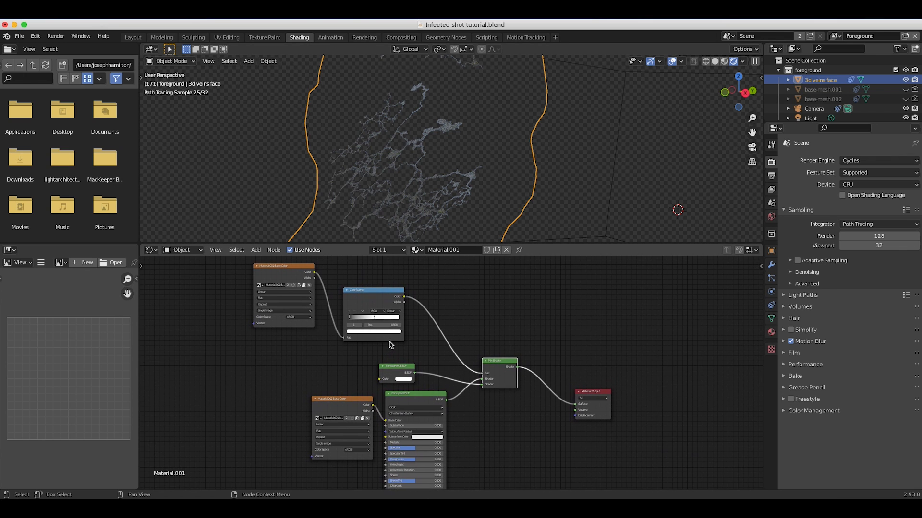
scroll(403, 354, up, 2)
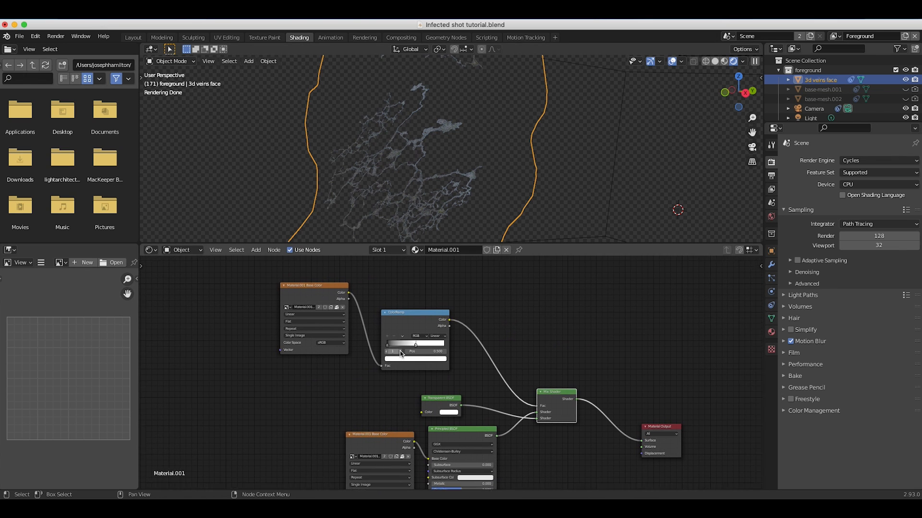
click(303, 292)
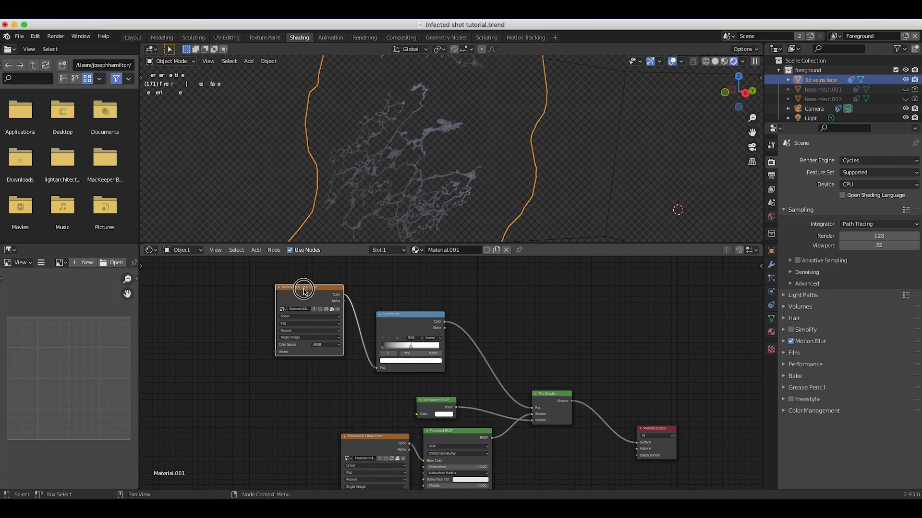
click(394, 329)
scroll(430, 350, up, 1)
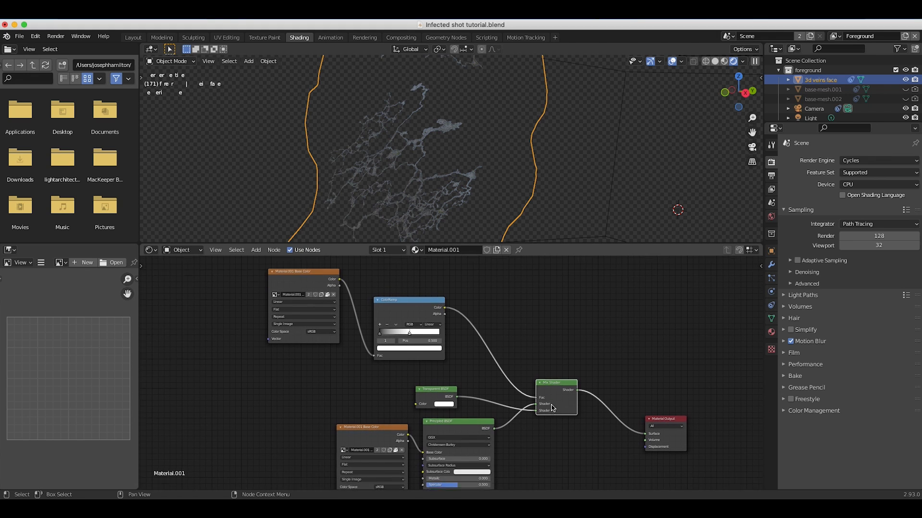
scroll(549, 396, down, 3)
scroll(537, 403, up, 2)
click(335, 368)
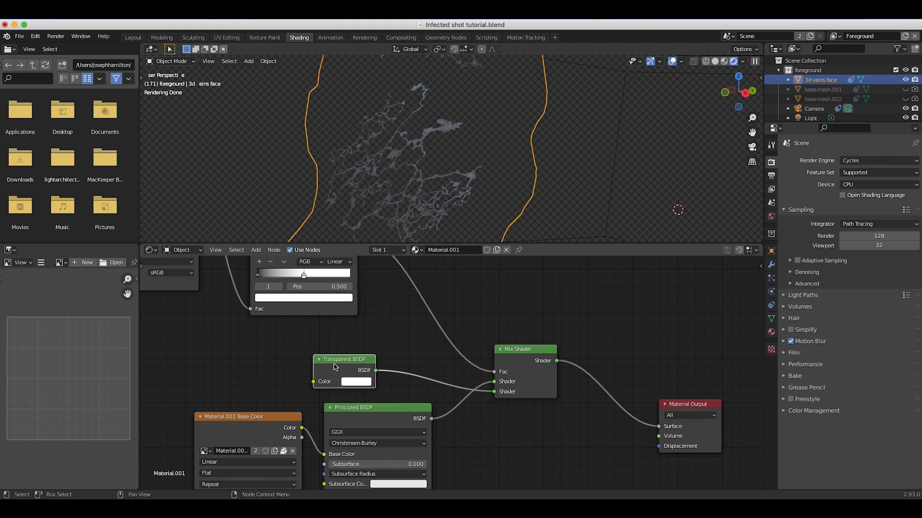
scroll(309, 355, down, 5)
click(278, 359)
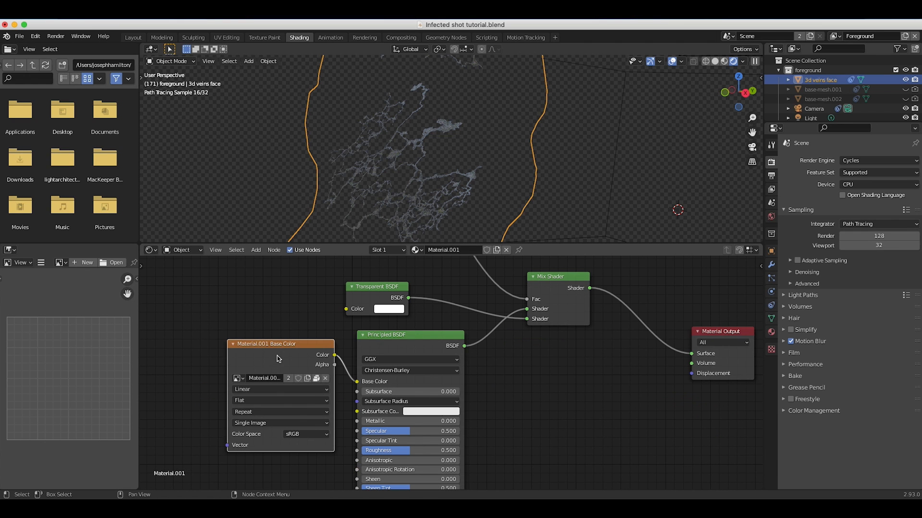
scroll(314, 322, down, 3)
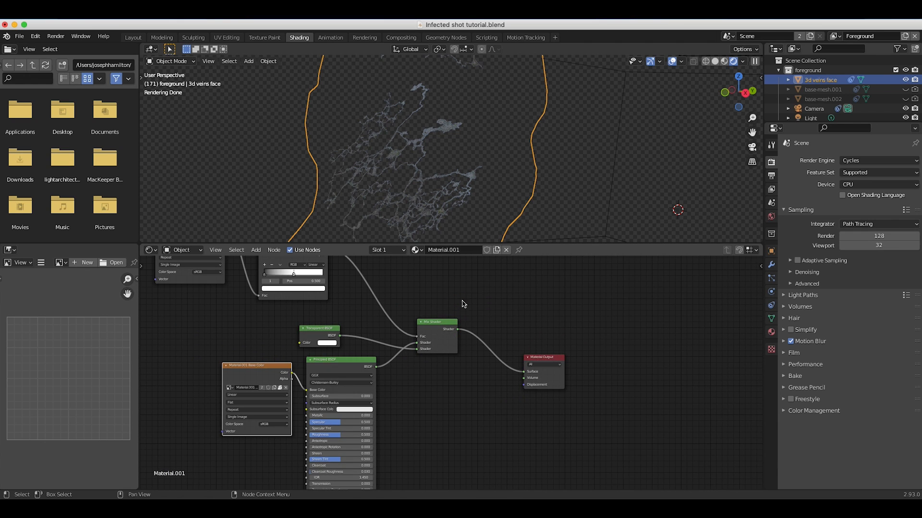
click(851, 161)
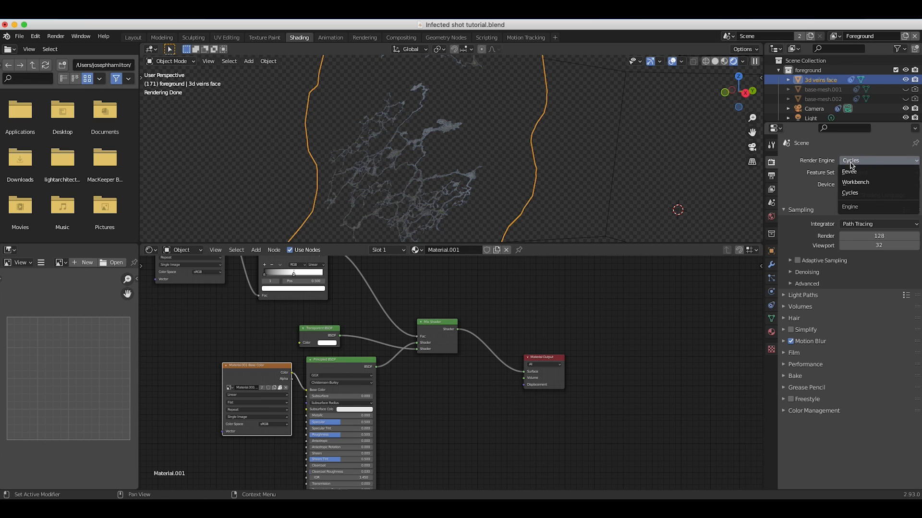
click(859, 193)
scroll(603, 174, down, 5)
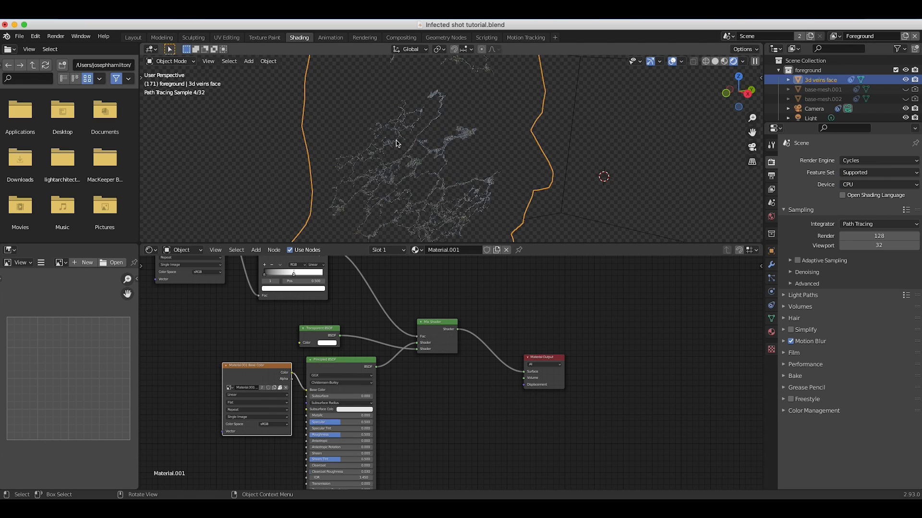
Switch to the Layout workspace and examine the veins over the footage through the camera in Rendered shading.
key(z)
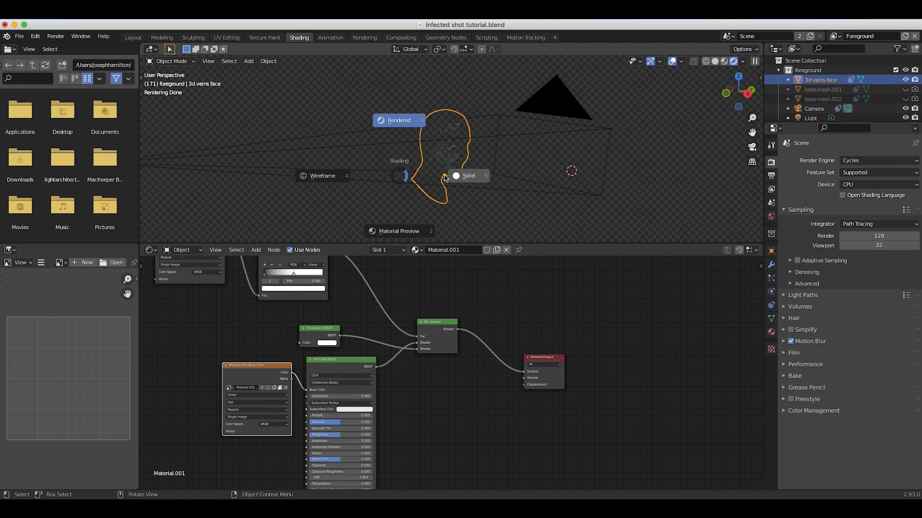
click(465, 177)
click(133, 38)
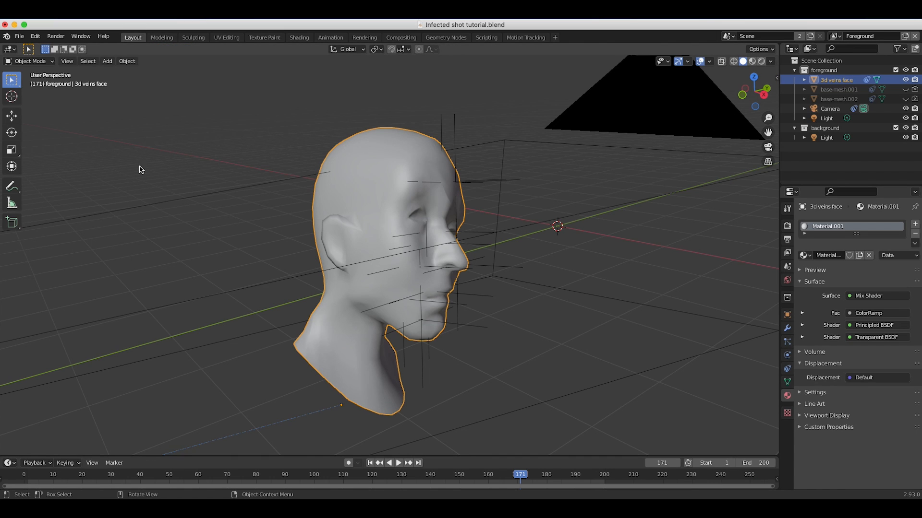
click(67, 61)
mouse_move(79, 174)
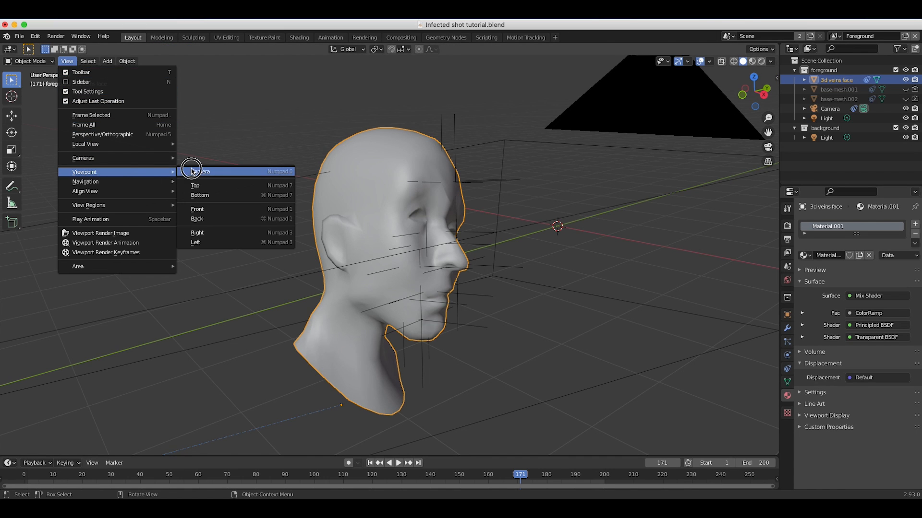
click(192, 173)
key(z)
click(362, 233)
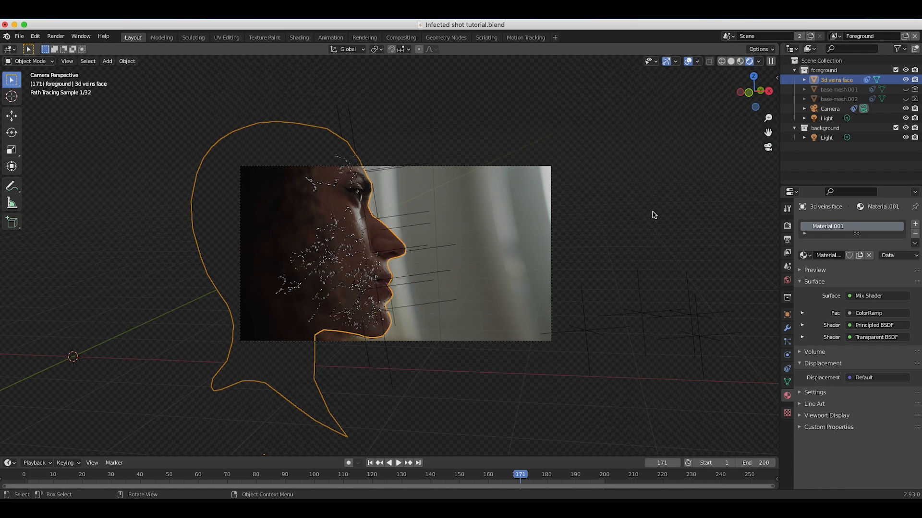
scroll(301, 247, up, 3)
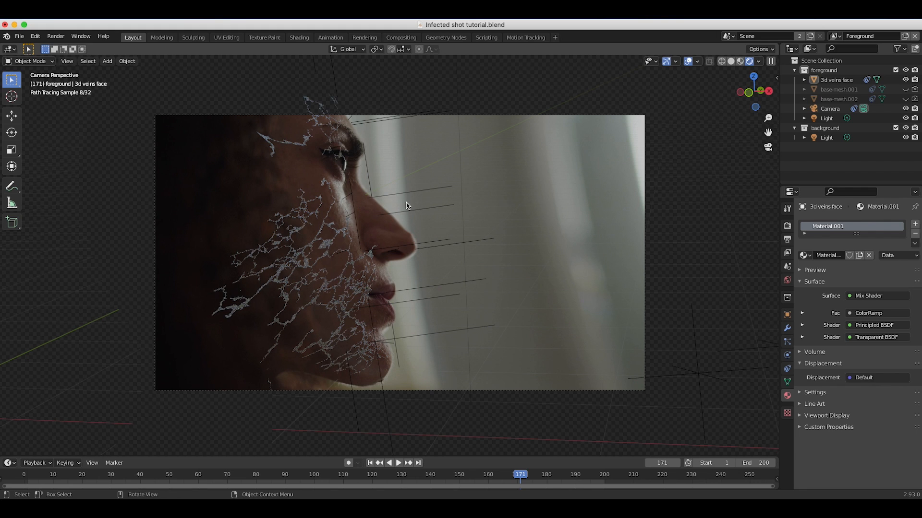
Return to Solid shading, leave the camera view and hide the 3d veins face object in the viewport.
key(z)
click(474, 274)
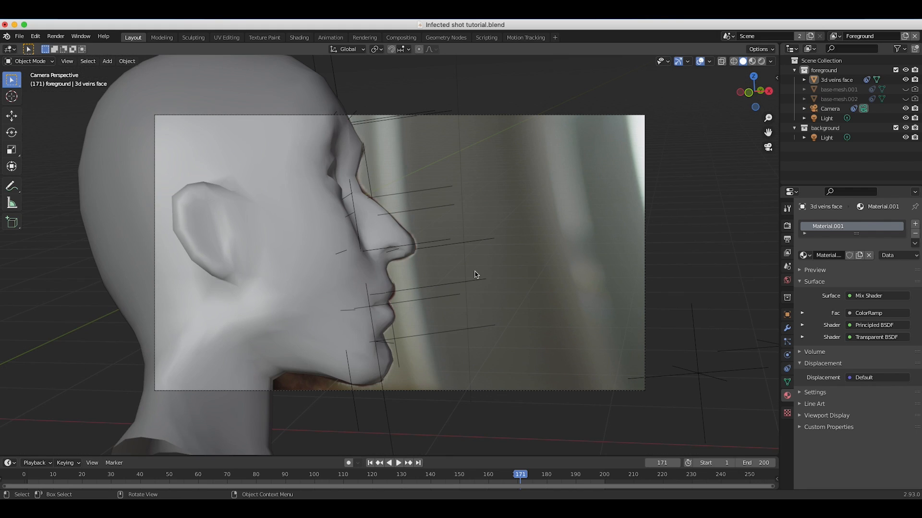
scroll(475, 275, right, 5)
scroll(478, 275, right, 5)
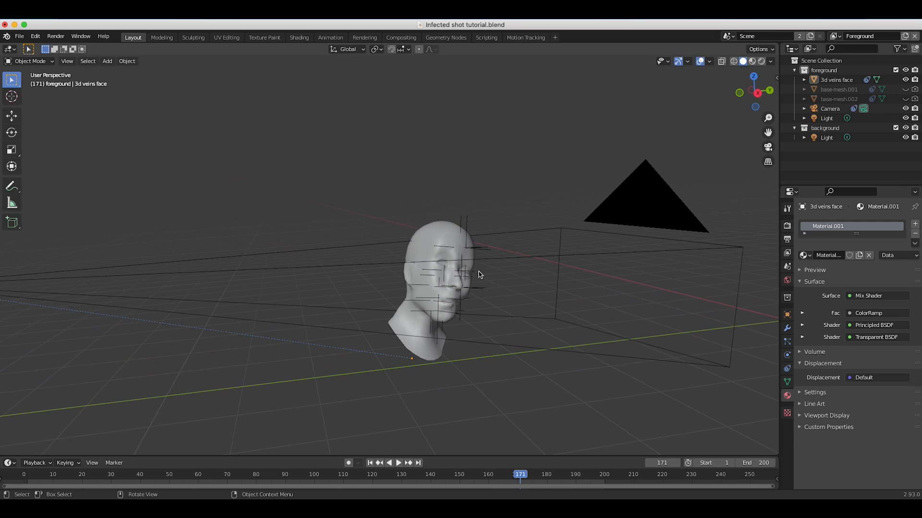
click(424, 244)
scroll(416, 308, left, 3)
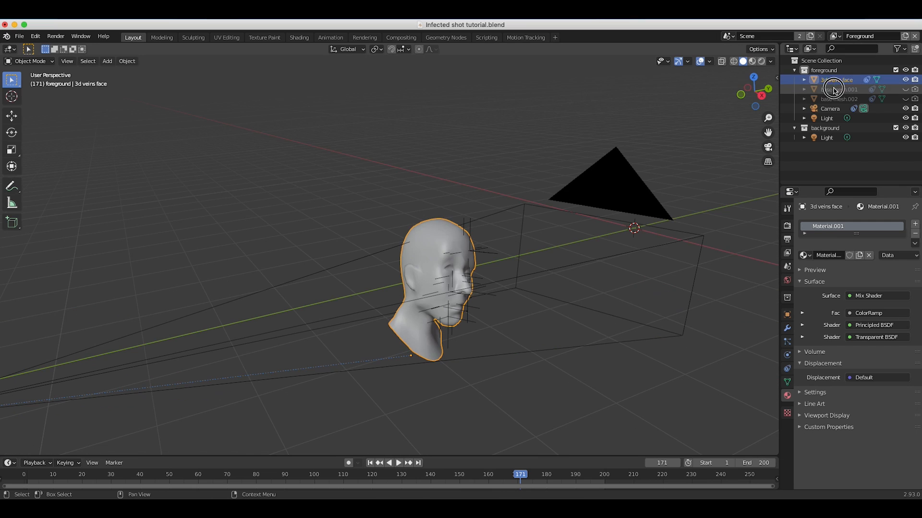
click(833, 89)
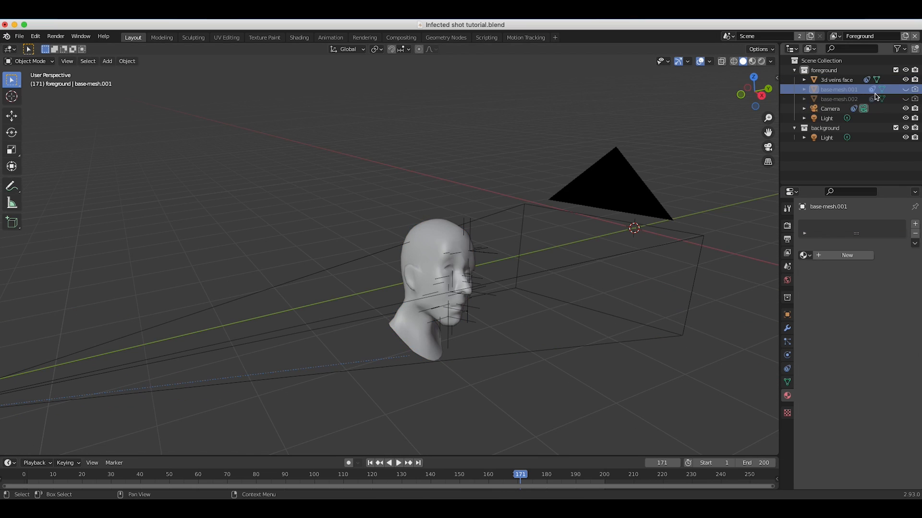
click(837, 79)
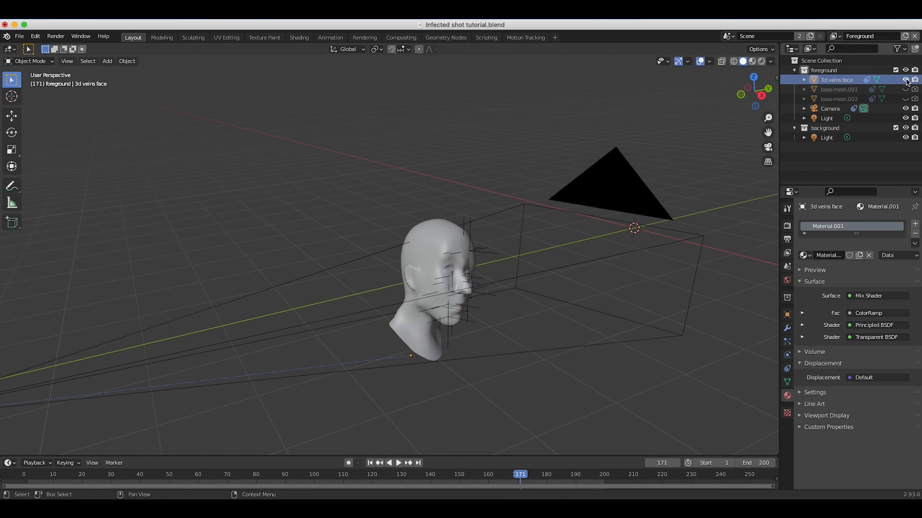
click(906, 80)
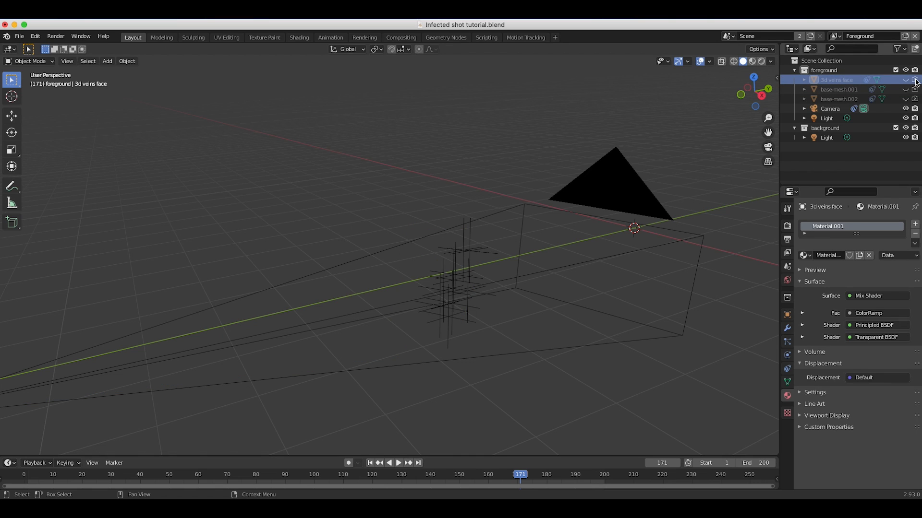
Unhide base-mesh.001 in the viewport and rename it Thorns face.
click(834, 90)
click(905, 89)
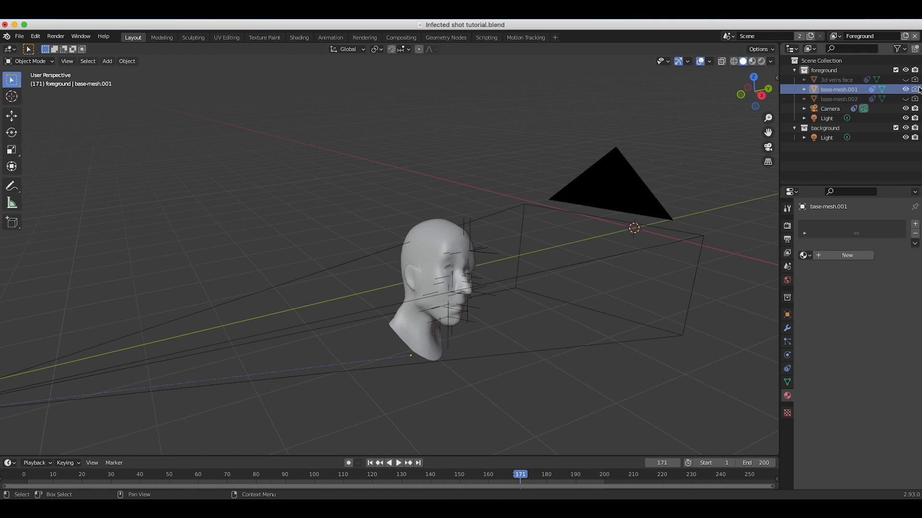
click(837, 89)
double_click(834, 89)
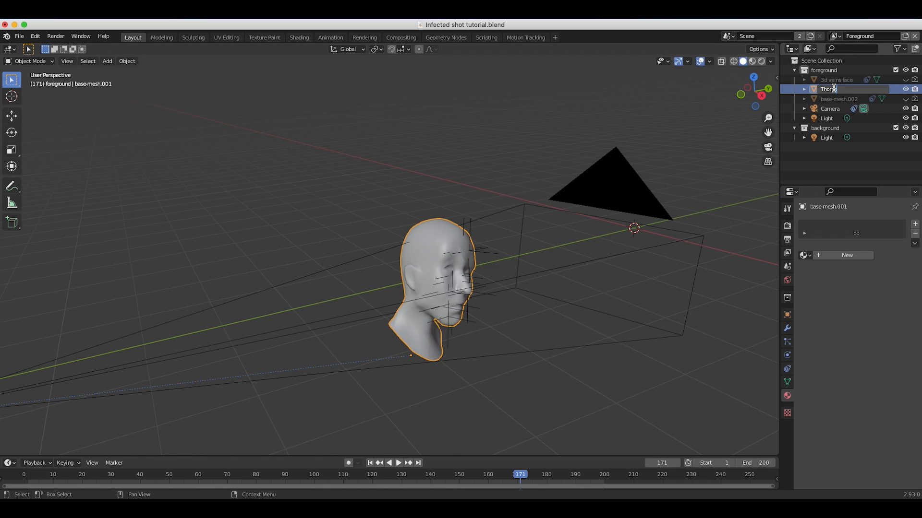
text(Thoms face)
key(Return)
Add a plane mesh to the foreground collection and reposition it freehand in open space away from the head.
middle_drag(509, 249, 534, 240)
middle_drag(374, 310, 469, 289)
middle_drag(363, 256, 353, 276)
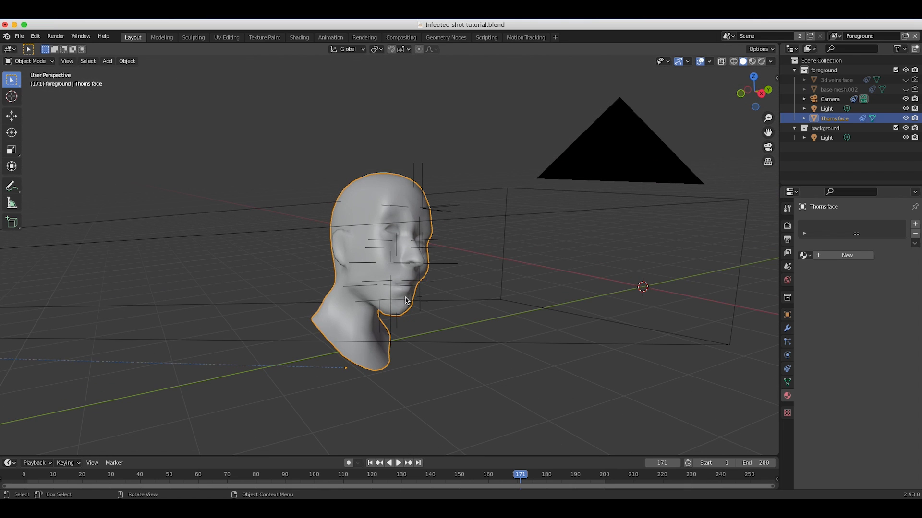
middle_drag(335, 258, 311, 257)
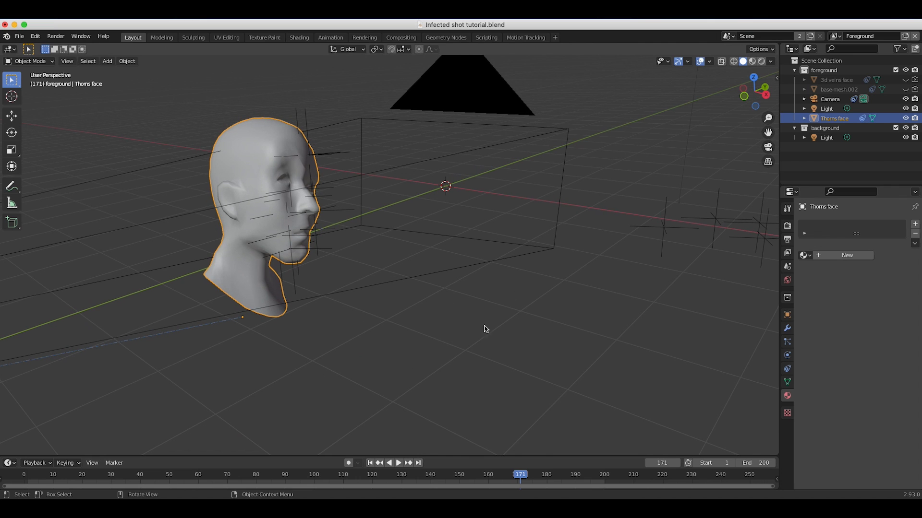
middle_drag(451, 288, 422, 211)
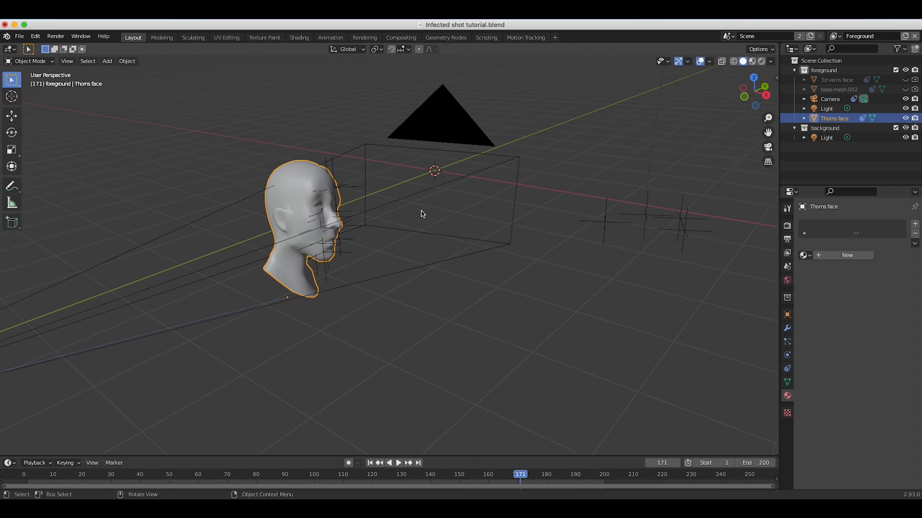
key(shift+a)
mouse_move(552, 303)
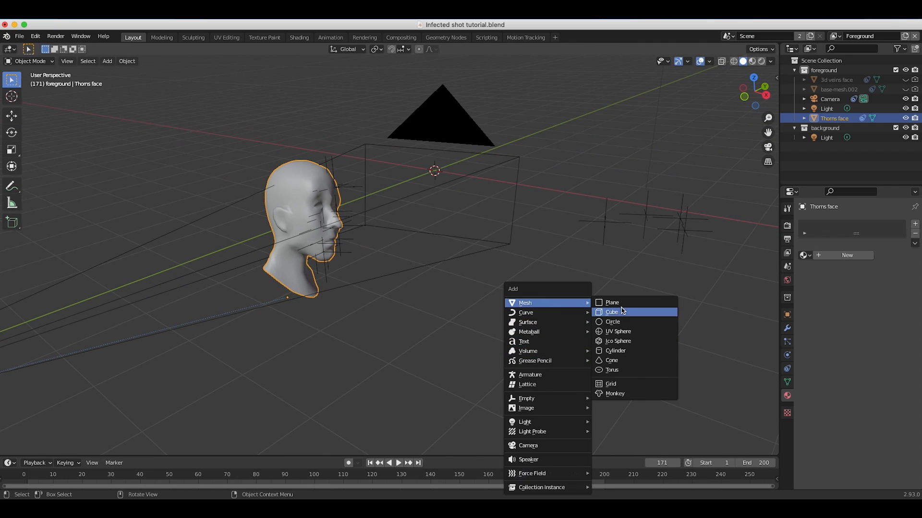
click(620, 302)
key(g)
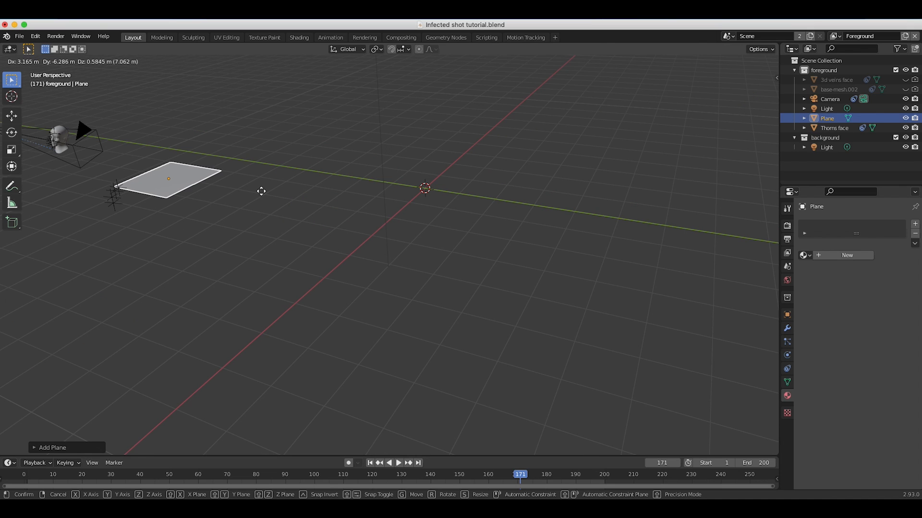
click(261, 191)
middle_drag(261, 191, 261, 191)
key(g)
click(313, 104)
middle_drag(313, 104, 313, 104)
Move the plane's geometry about 0.96 m along the Y axis and rotate it about X to stand upright.
key(g)
key(y)
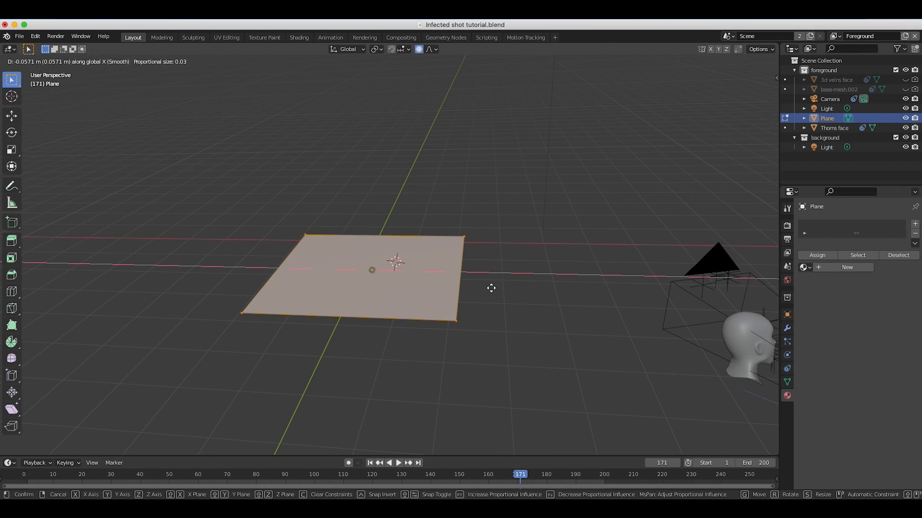
click(507, 269)
middle_drag(506, 270, 506, 270)
key(r)
key(x)
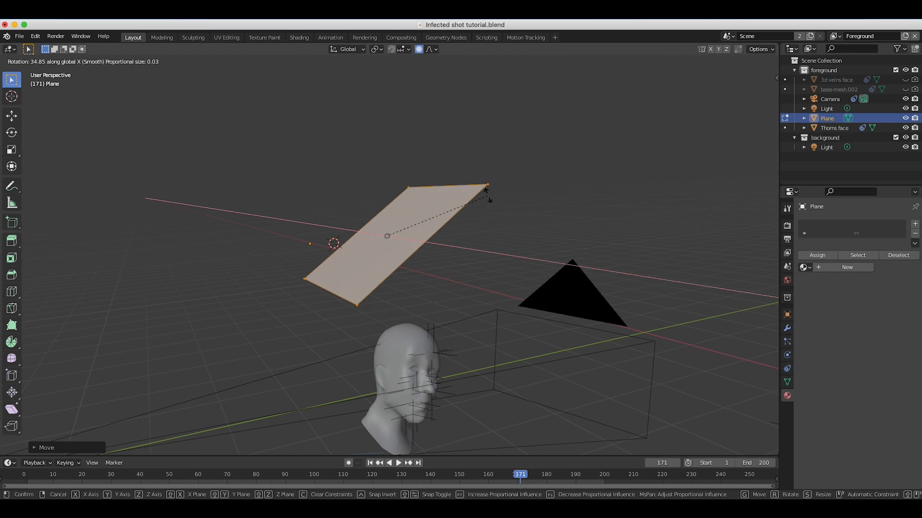
key(Escape)
key(r)
key(x)
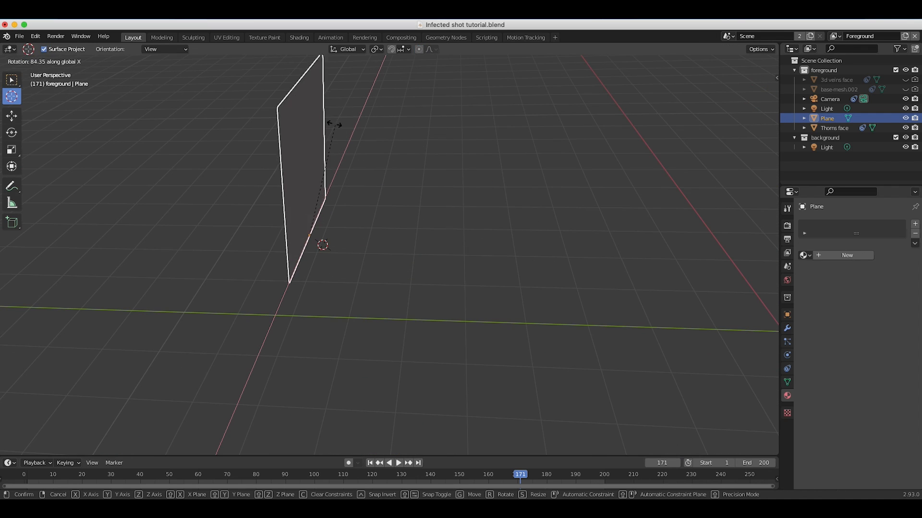
click(321, 122)
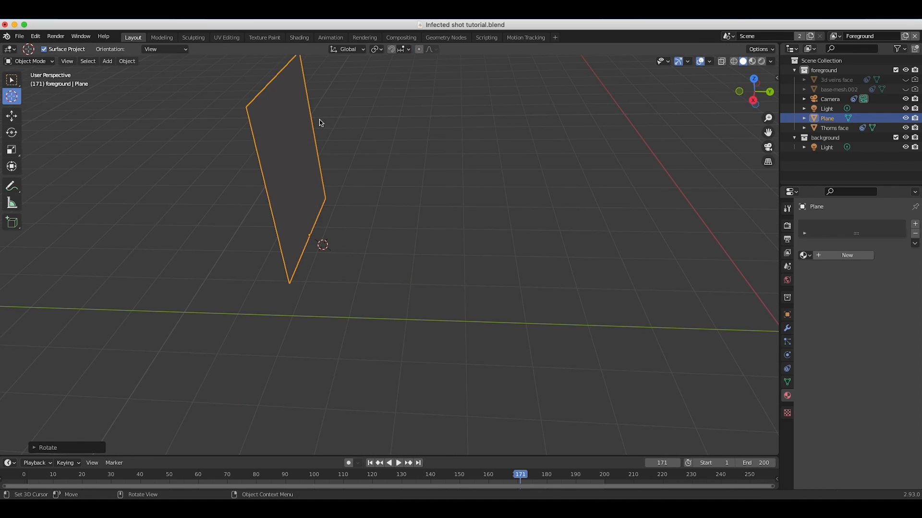
In Edit Mode, scale down the upright plane's top edge and move it to form a tapered base section.
scroll(320, 123, left, 10)
shift+scroll(321, 123, up, 5)
scroll(321, 123, left, 3)
key(Tab)
scroll(320, 122, left, 3)
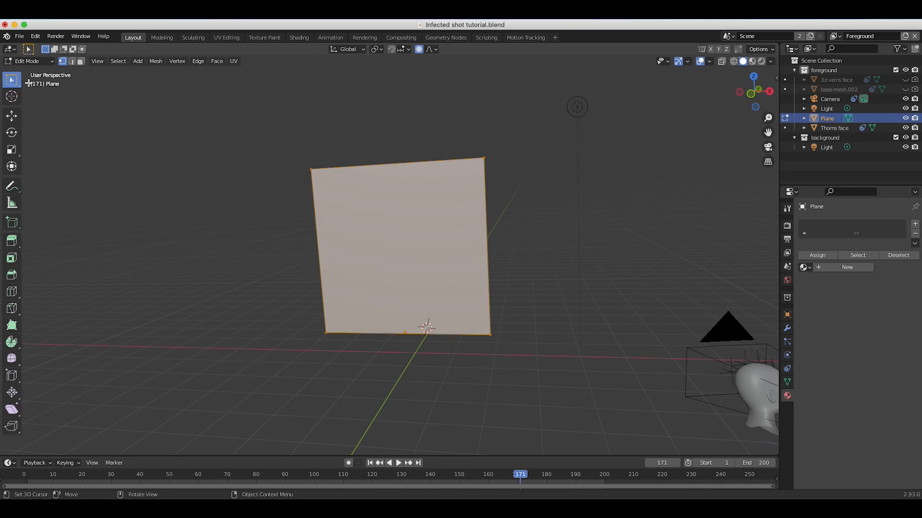
click(330, 187)
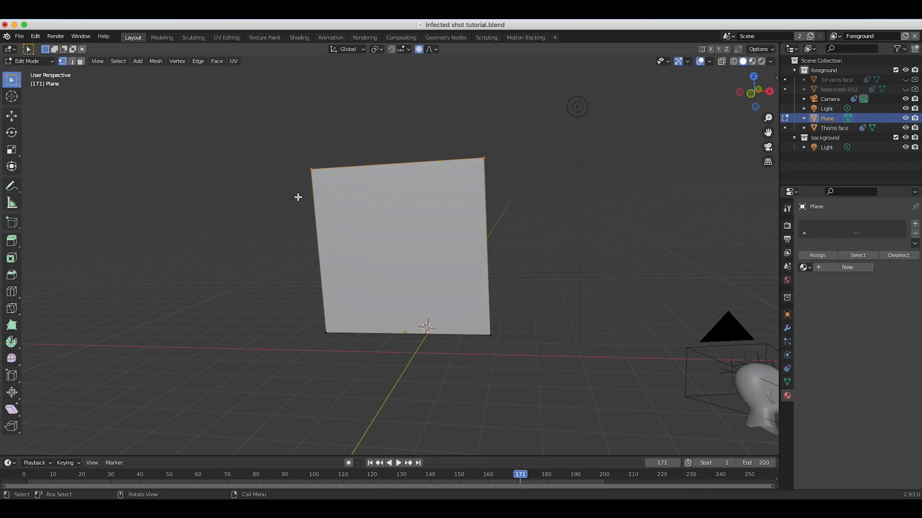
key(s)
click(457, 165)
key(g)
click(395, 285)
scroll(395, 286, right, 8)
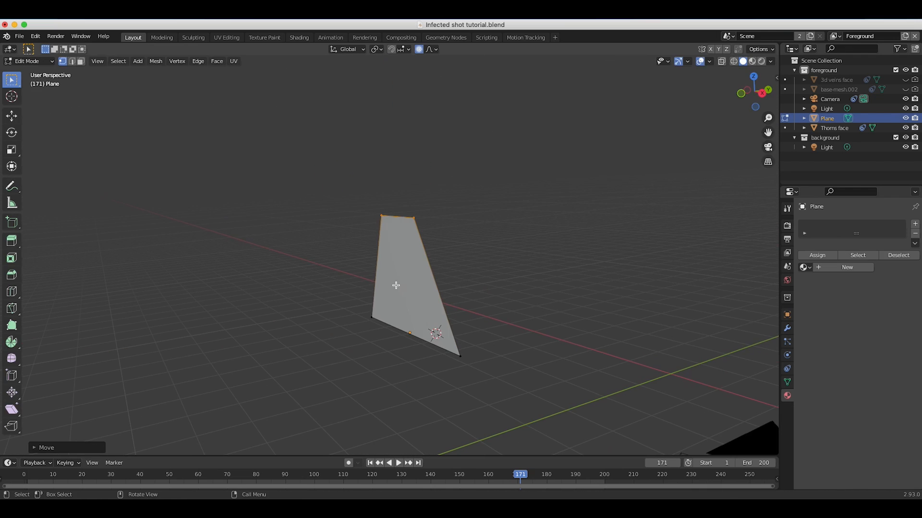
Extrude the plane's top edge upward and scale the new edge to about 0.16.
key(e)
click(413, 177)
key(s)
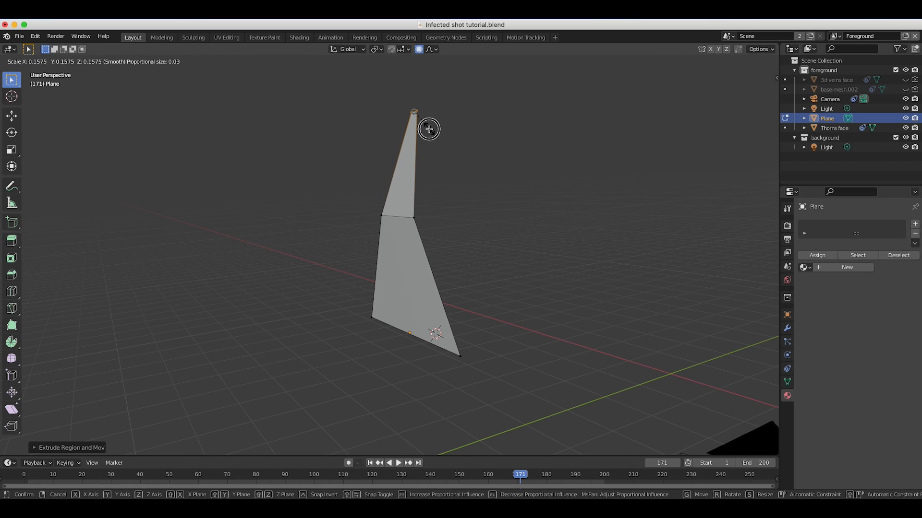
click(428, 129)
Narrow the thorn's middle edge, scale its tip edge down to a point, and return to Object Mode.
scroll(429, 129, left, 8)
scroll(429, 129, left, 15)
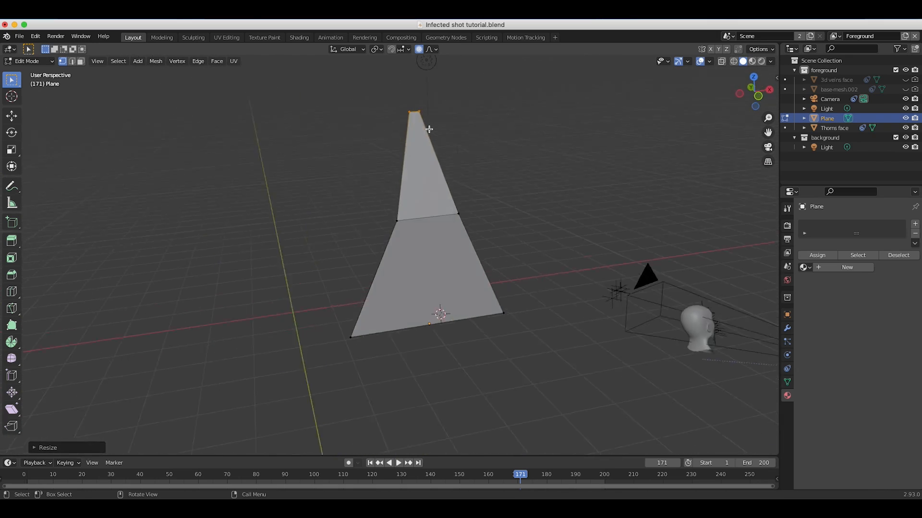
scroll(430, 129, left, 4)
scroll(438, 128, left, 12)
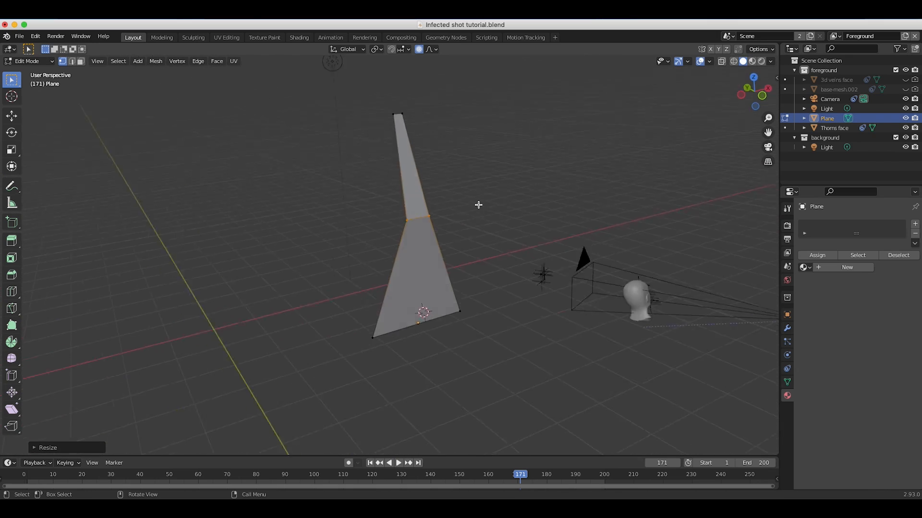
key(s)
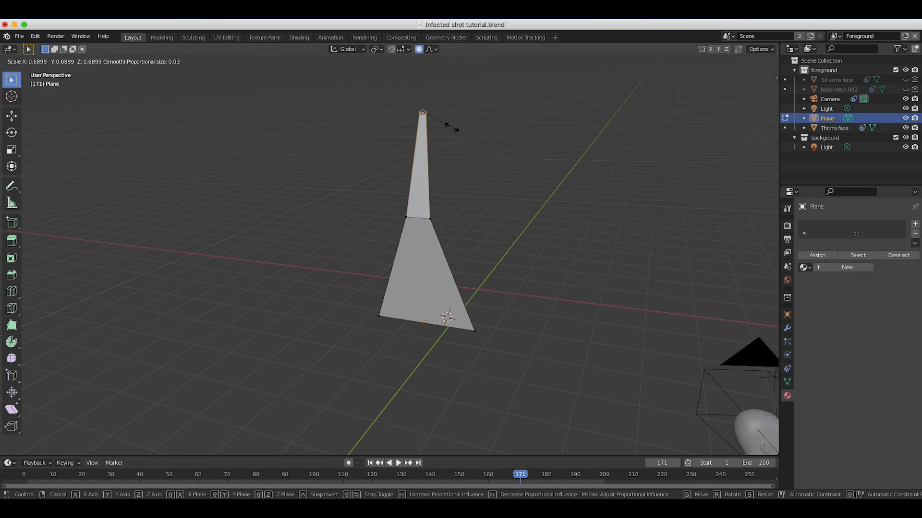
click(451, 126)
scroll(559, 162, right, 15)
scroll(560, 162, left, 5)
scroll(418, 200, left, 10)
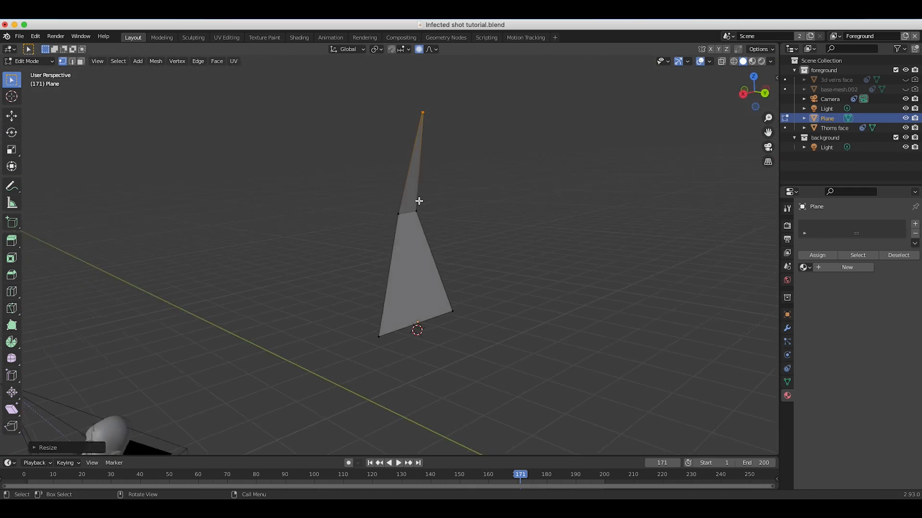
click(21, 61)
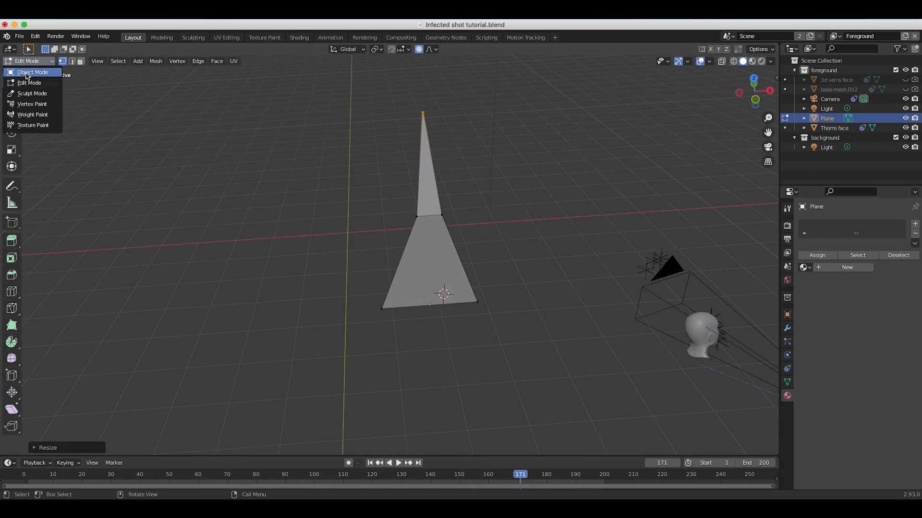
click(30, 73)
scroll(469, 290, right, 10)
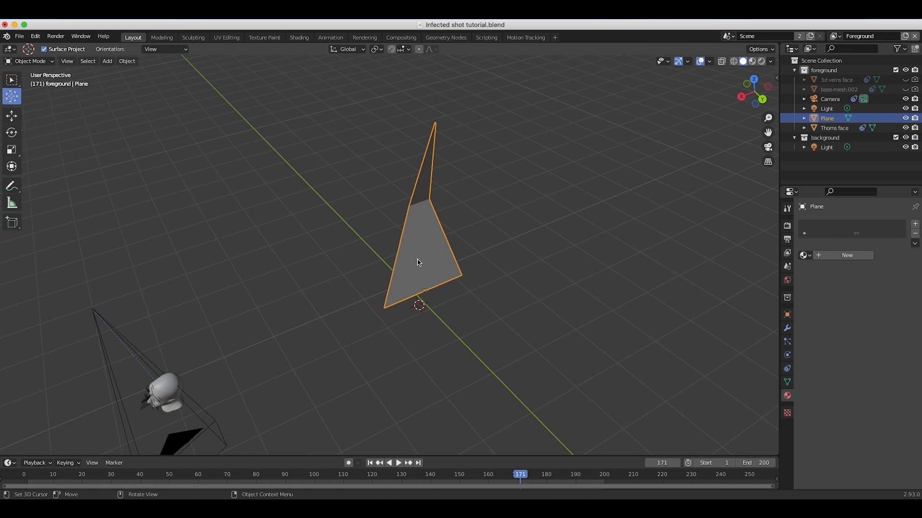
Give the thorn a new material with TexturesCom_Rhino0018_L.jpg as the Base Color image texture.
scroll(418, 262, right, 5)
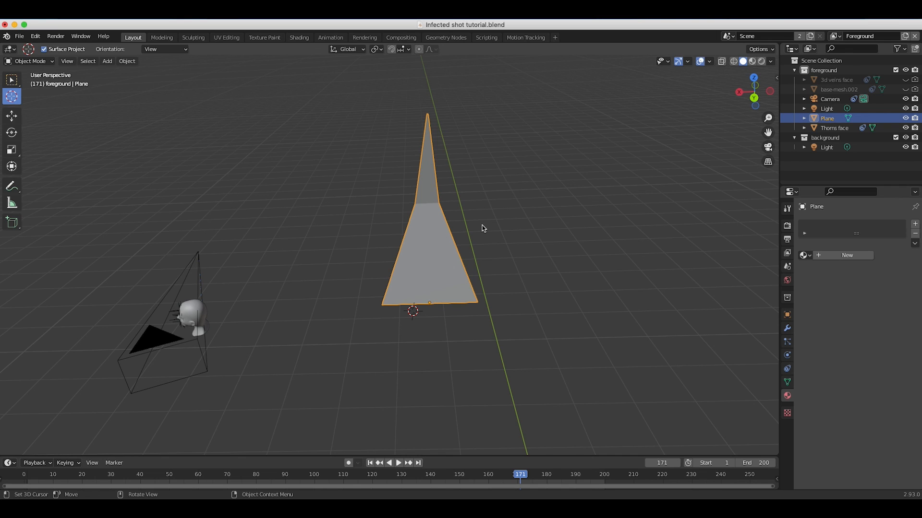
middle_drag(401, 236, 492, 219)
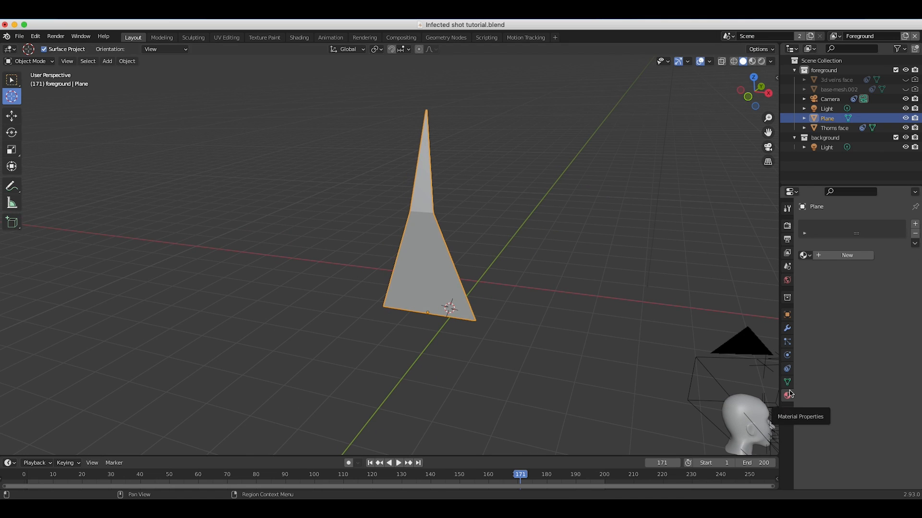
click(843, 256)
click(849, 338)
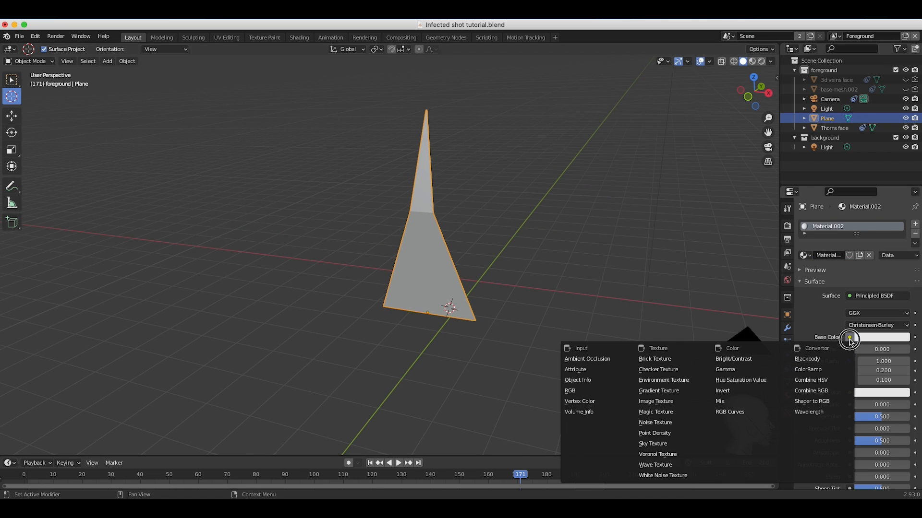
click(662, 401)
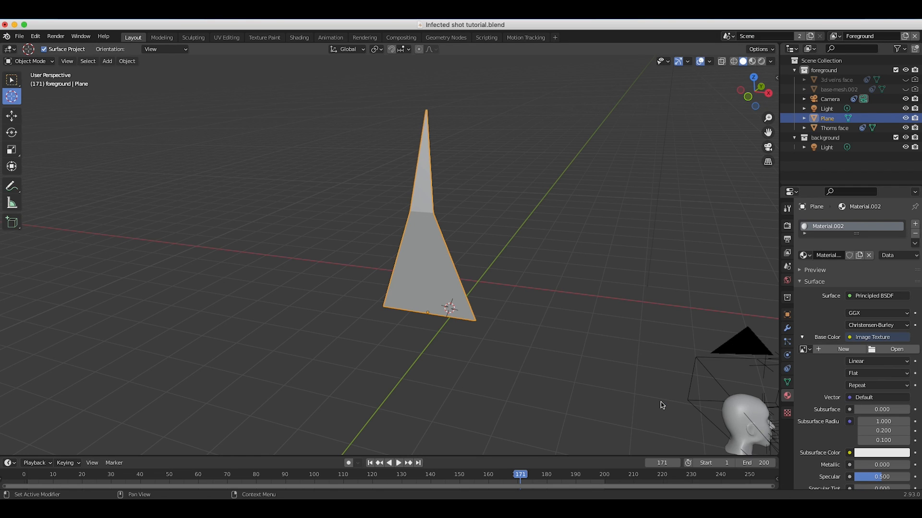
click(892, 349)
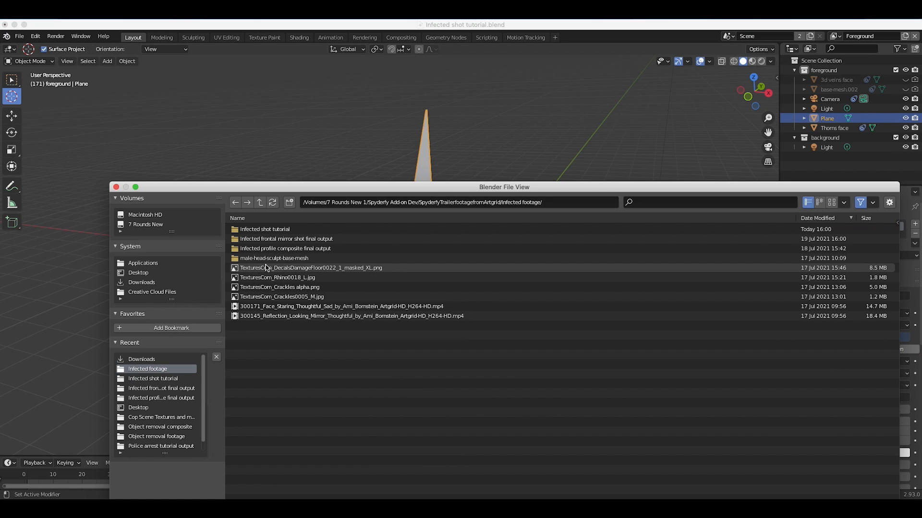
click(248, 279)
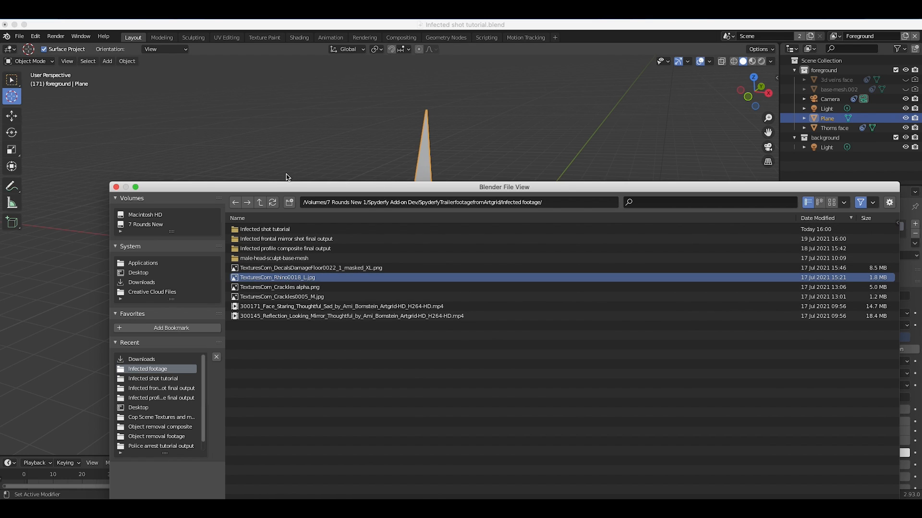
drag(266, 186, 237, 110)
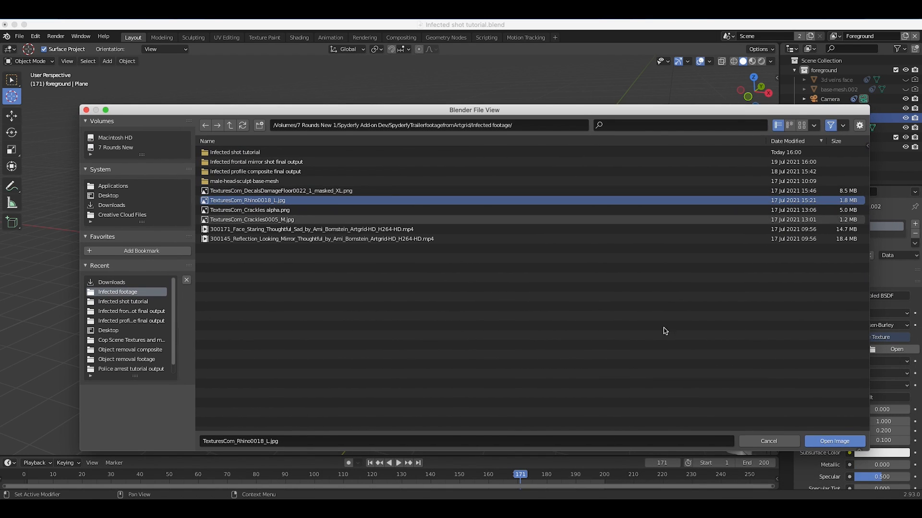
click(834, 441)
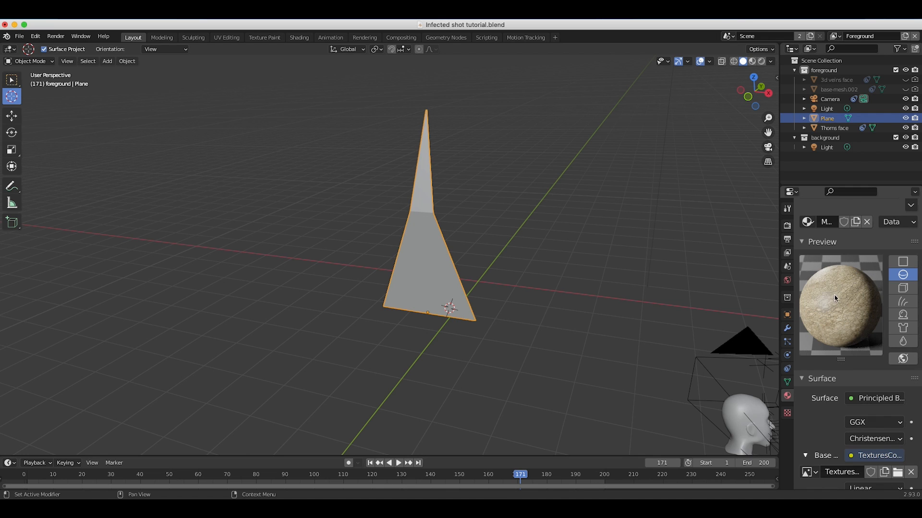
Widen the properties area and display the thorn in Rendered shading to check its texture.
drag(784, 306, 736, 308)
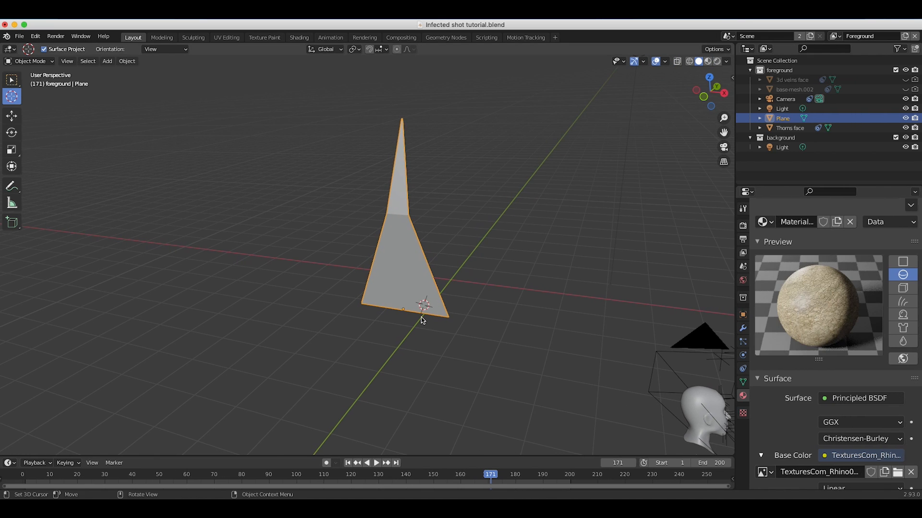
key(z)
click(421, 263)
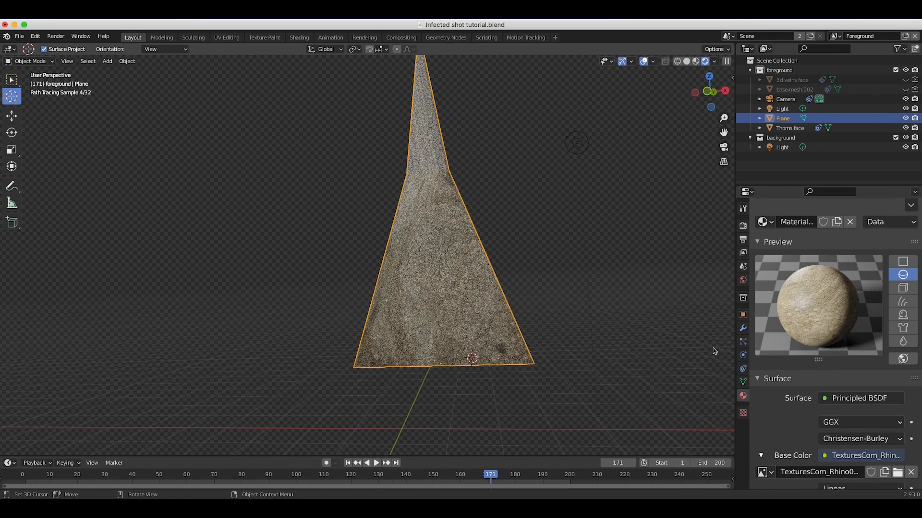
middle_drag(420, 111, 432, 105)
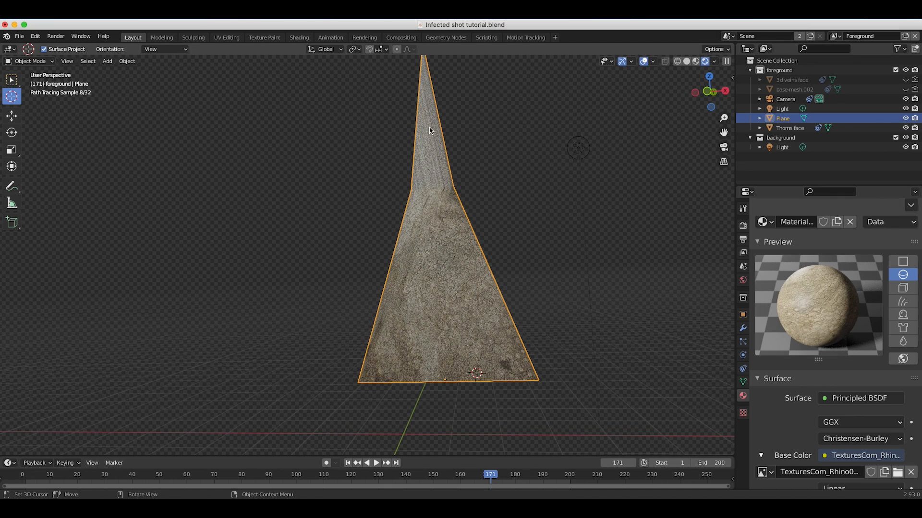
Select all of the thorn's geometry in Edit Mode and unwrap it with Smart UV Project.
click(42, 62)
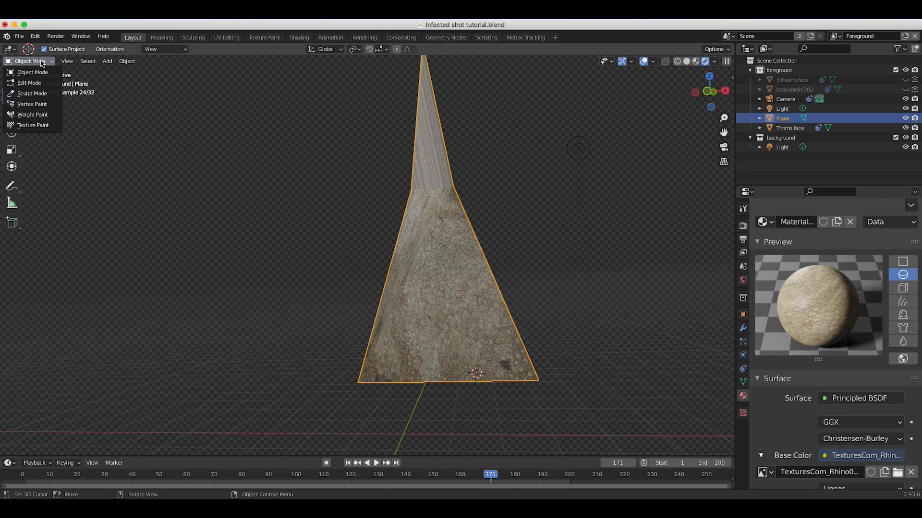
click(30, 82)
key(a)
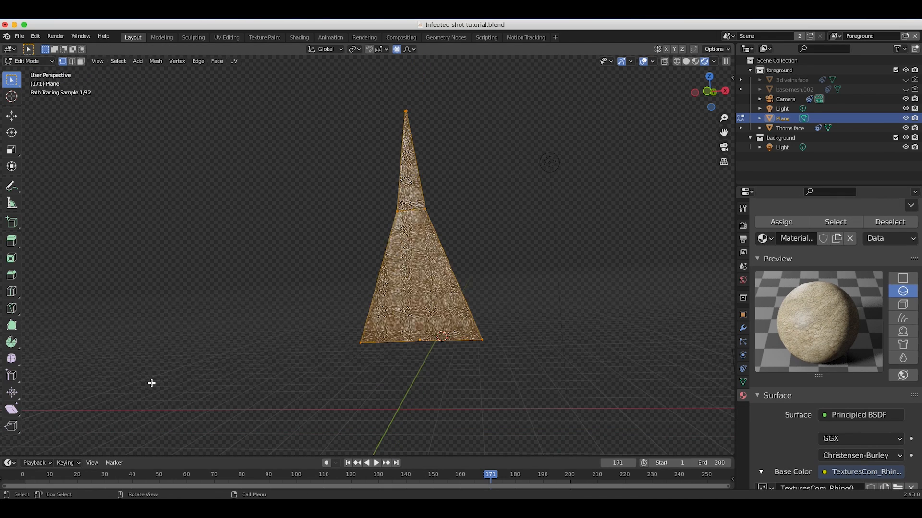
key(u)
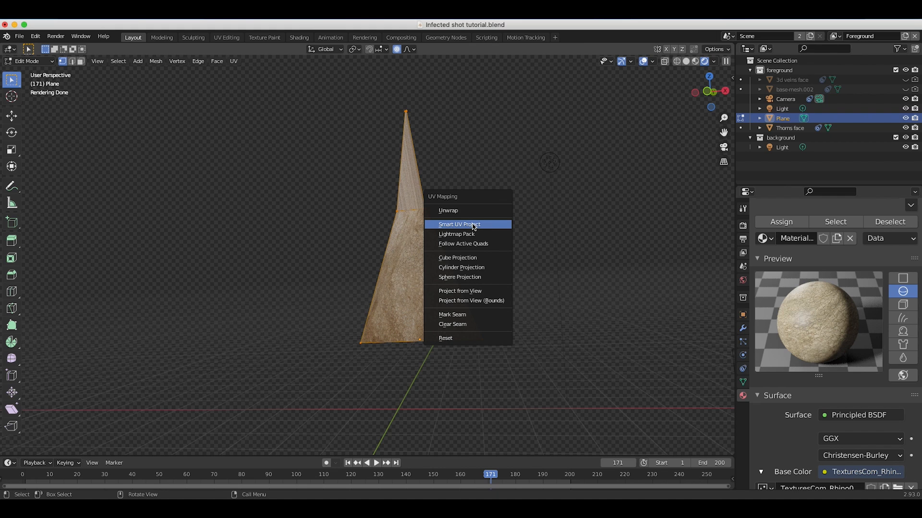
click(474, 226)
click(472, 301)
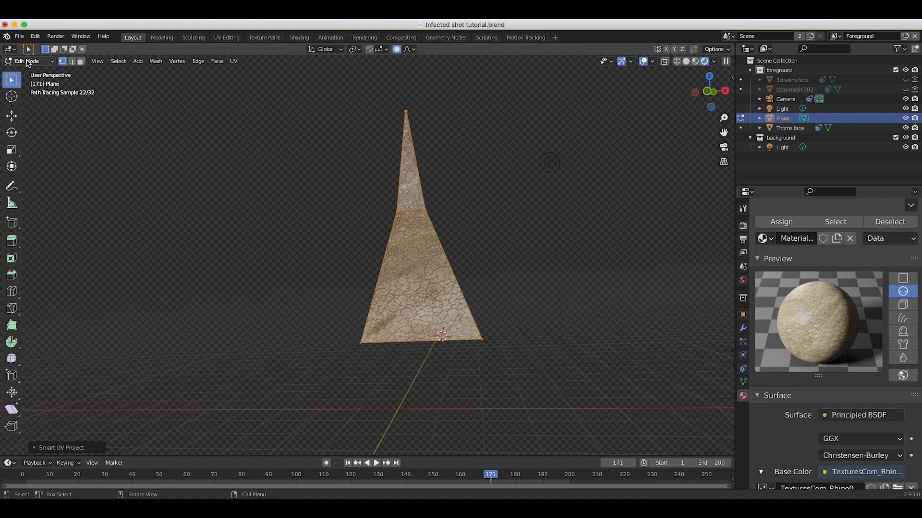
Return the thorn to Object Mode, check its unwrapped texture, and switch the view to Solid shading.
click(29, 61)
click(24, 71)
mouse_move(439, 211)
middle_down()
mouse_move(340, 255)
mouse_move(413, 277)
mouse_move(461, 315)
mouse_move(528, 286)
middle_up()
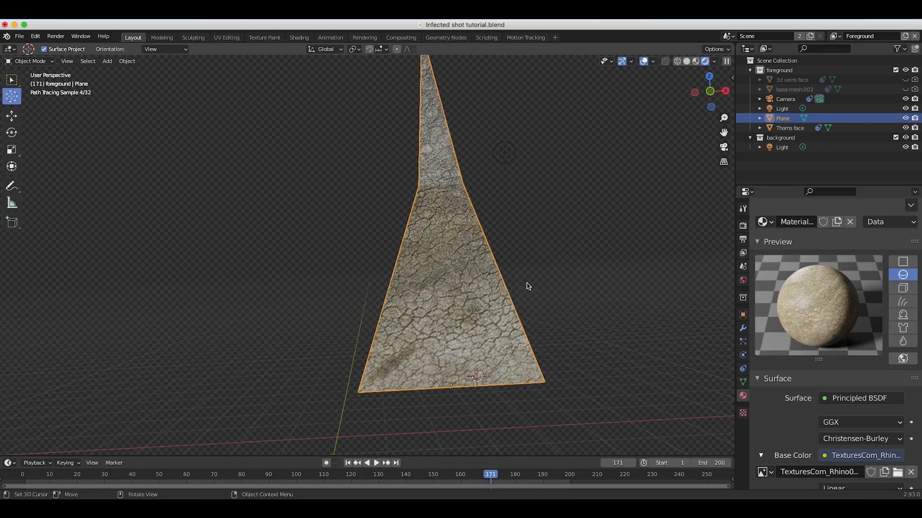
middle_drag(459, 263, 451, 253)
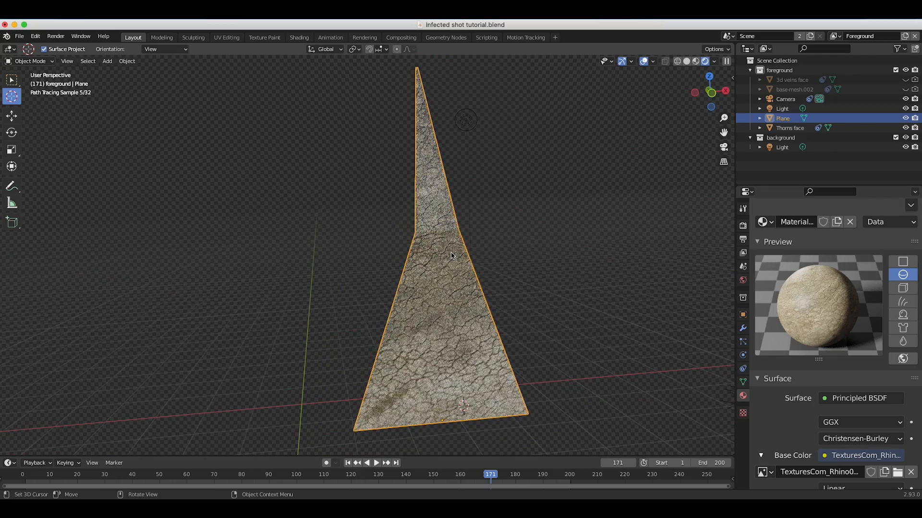
key(z)
click(519, 256)
shift+middle_drag(436, 453, 445, 433)
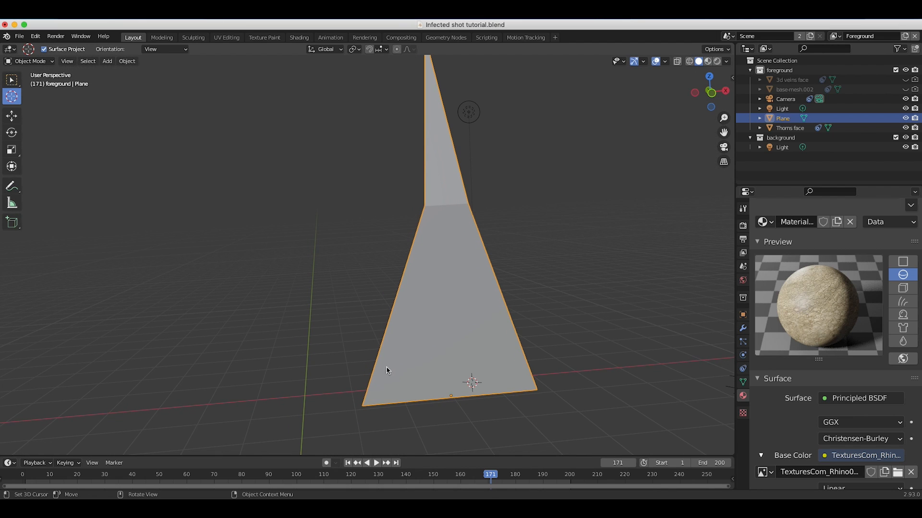
middle_drag(387, 370, 414, 350)
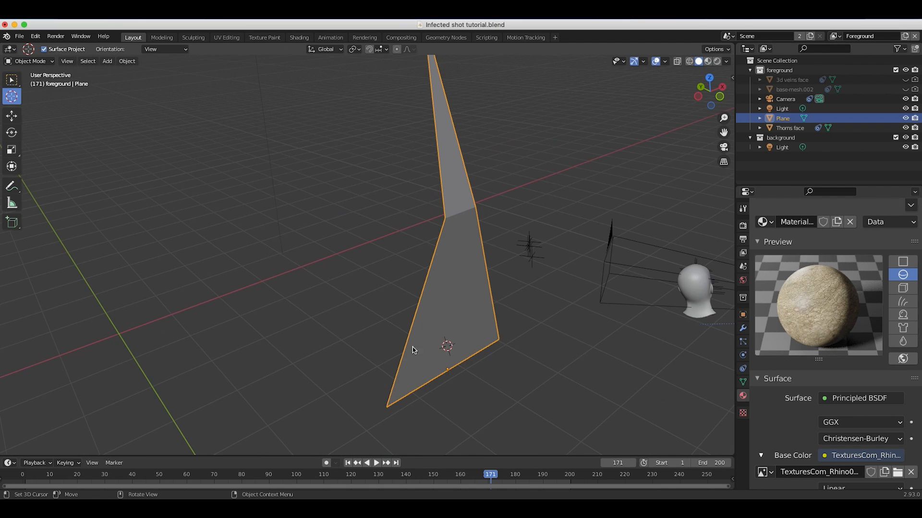
Rename the Plane object to Thorn.
double_click(783, 119)
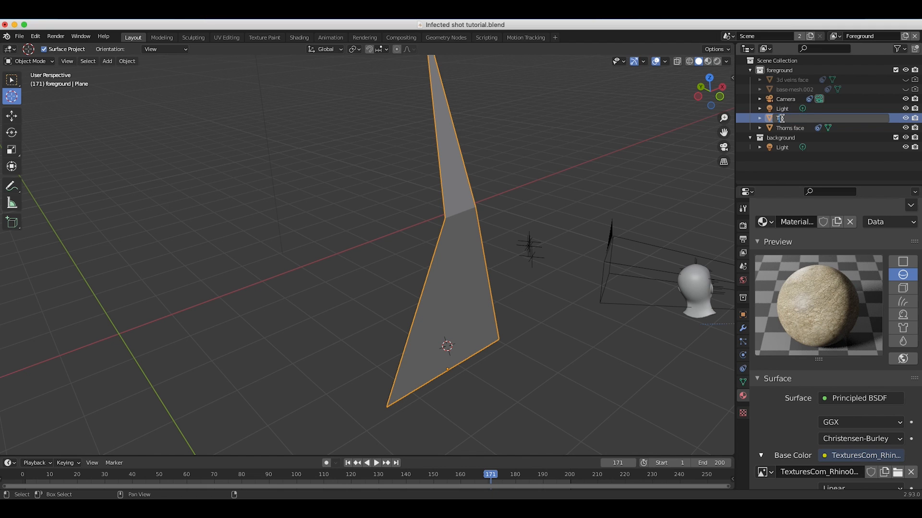
text(Thorn)
key(Return)
Select the Thorns face head and add a Hair particle system to it with Advanced settings enabled.
middle_drag(376, 252, 206, 115)
click(10, 80)
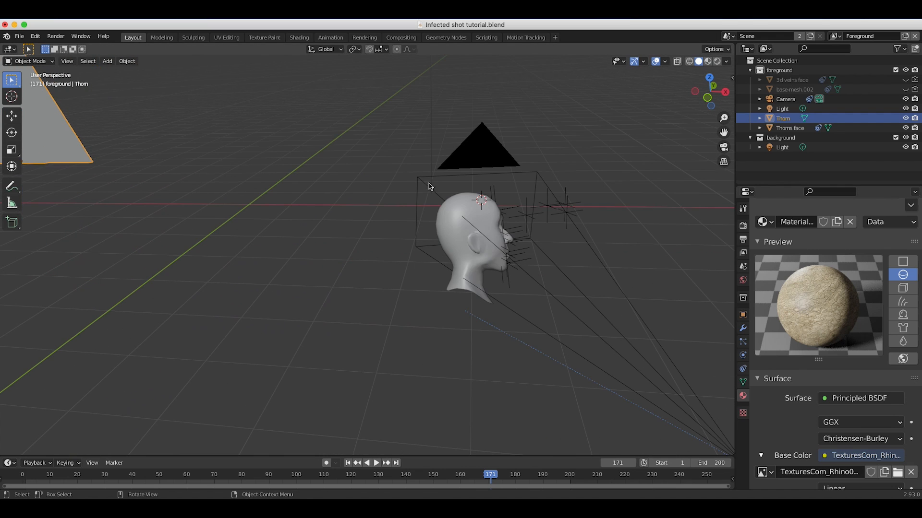
click(463, 203)
middle_drag(462, 203, 503, 195)
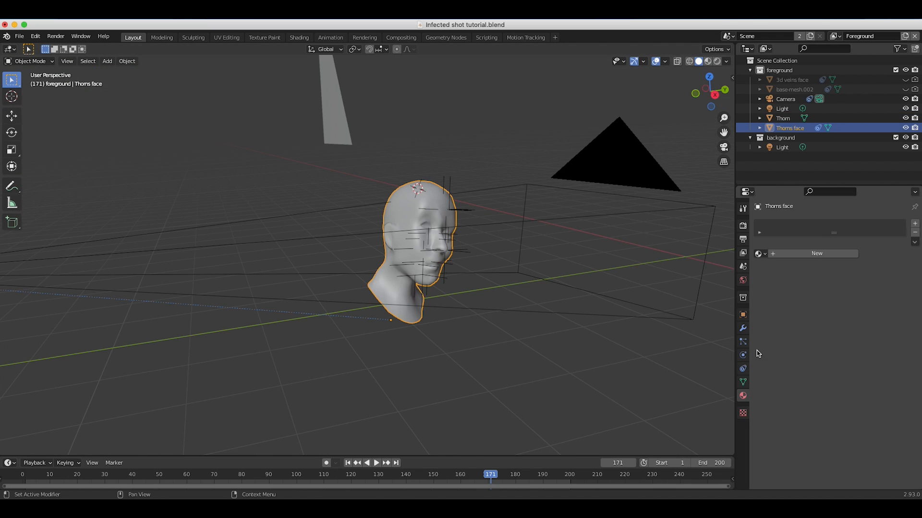
click(743, 342)
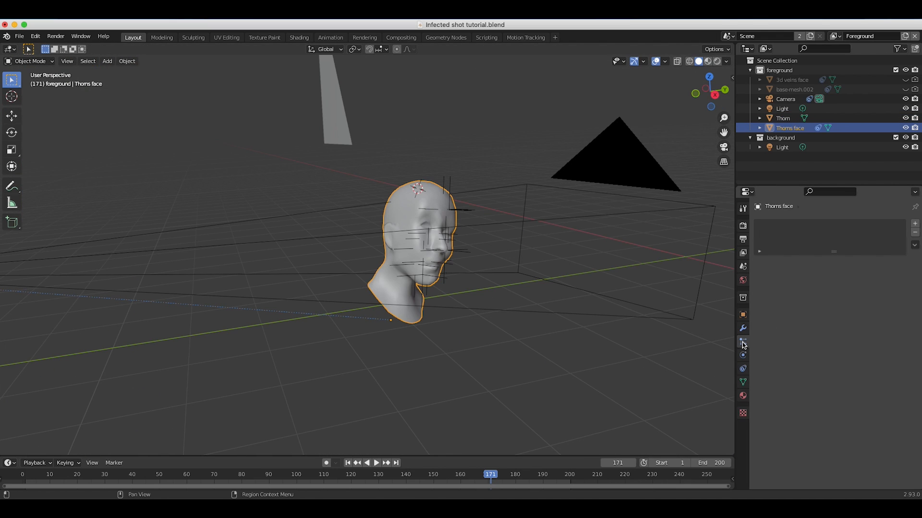
click(915, 225)
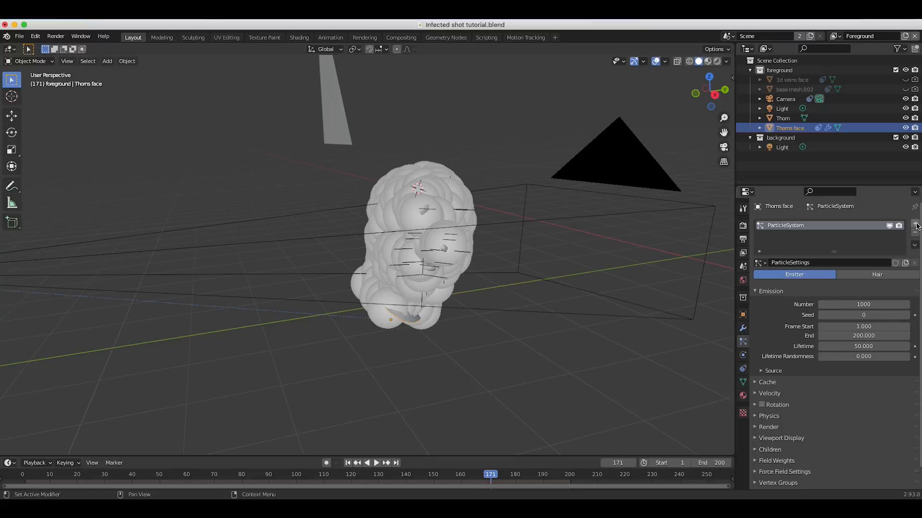
click(877, 274)
click(842, 286)
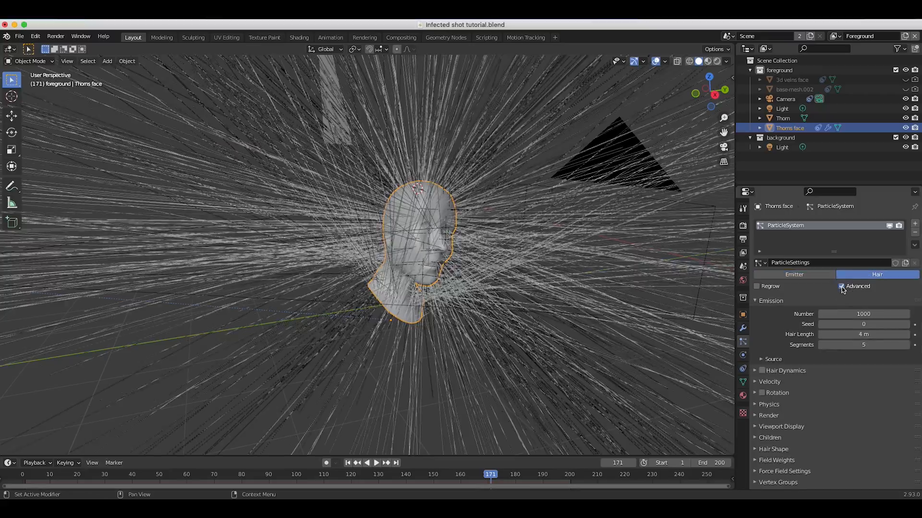
mouse_move(368, 186)
middle_down()
mouse_move(336, 188)
mouse_move(393, 185)
mouse_move(367, 185)
middle_up()
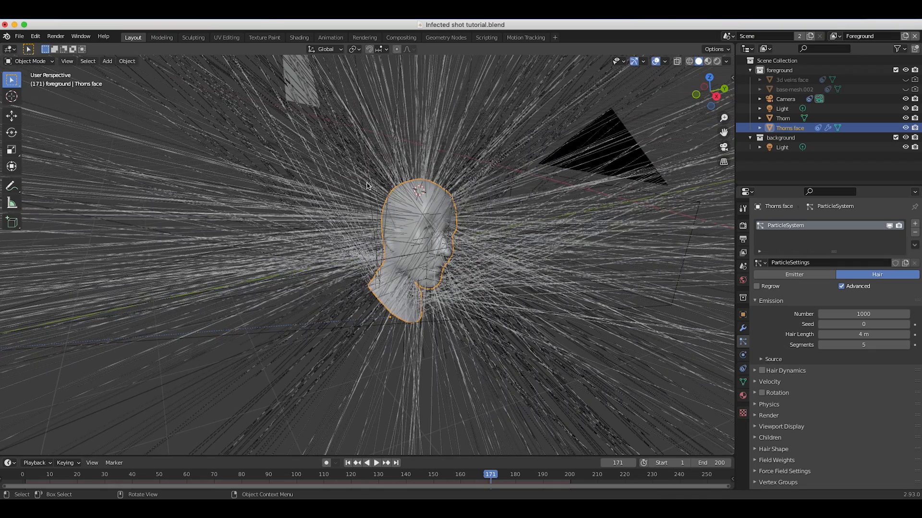
Shorten the head's particle hairs to a Hair Length of 0.03 m and use 2 segments.
drag(857, 334, 811, 334)
click(857, 334)
text(1)
key(Return)
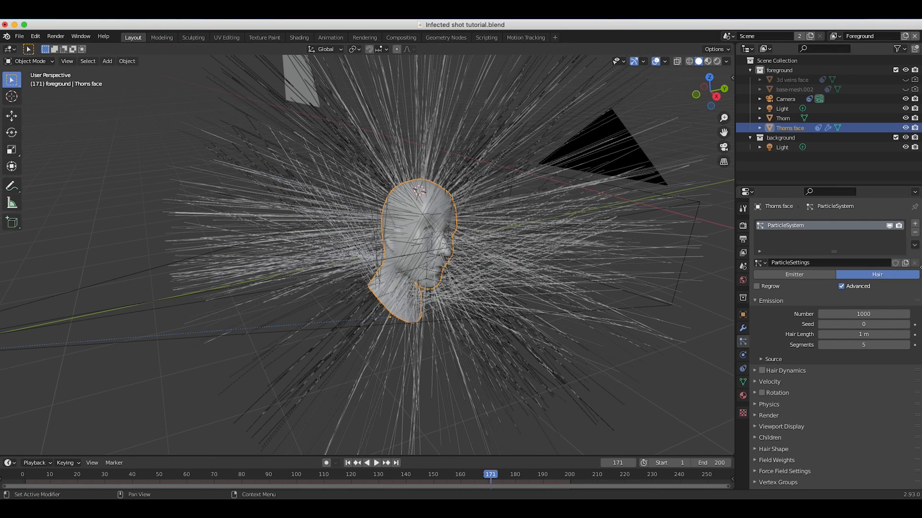
click(854, 335)
text(.2)
key(Return)
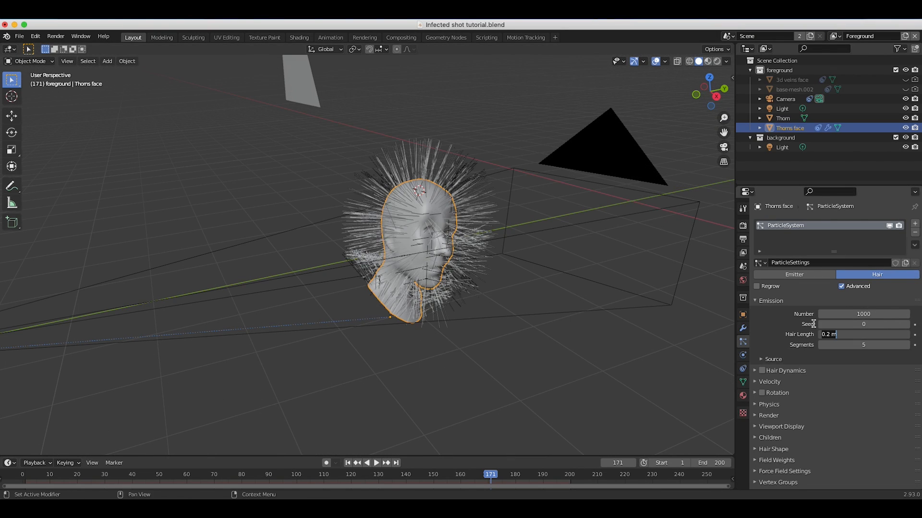
key(Return)
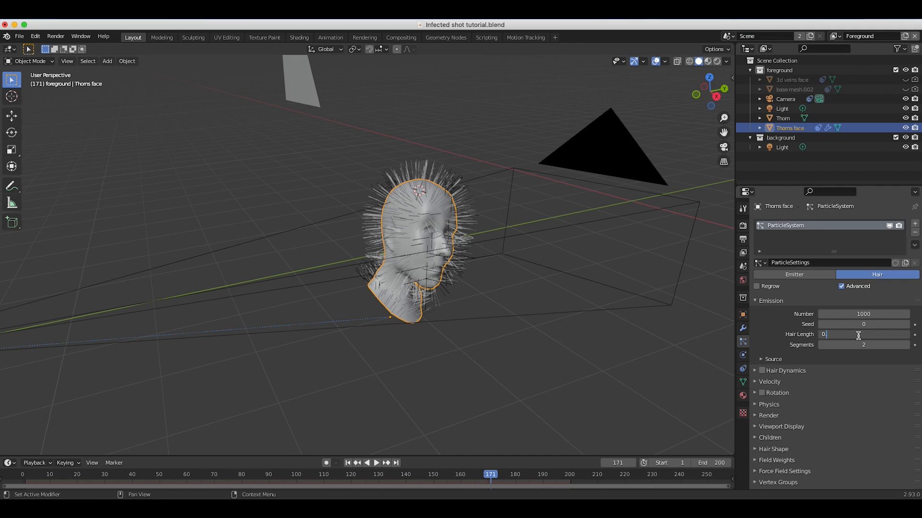
click(858, 336)
text(0.03)
key(Return)
scroll(436, 222, up, 3)
middle_drag(374, 216, 432, 307)
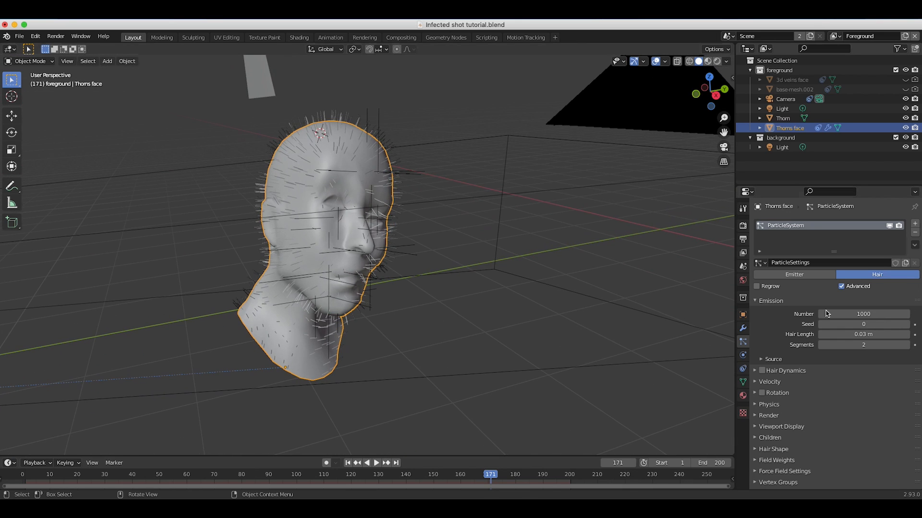
Enable Rotation for the hair particles and render them as Object with Thorn as the instance object.
click(754, 393)
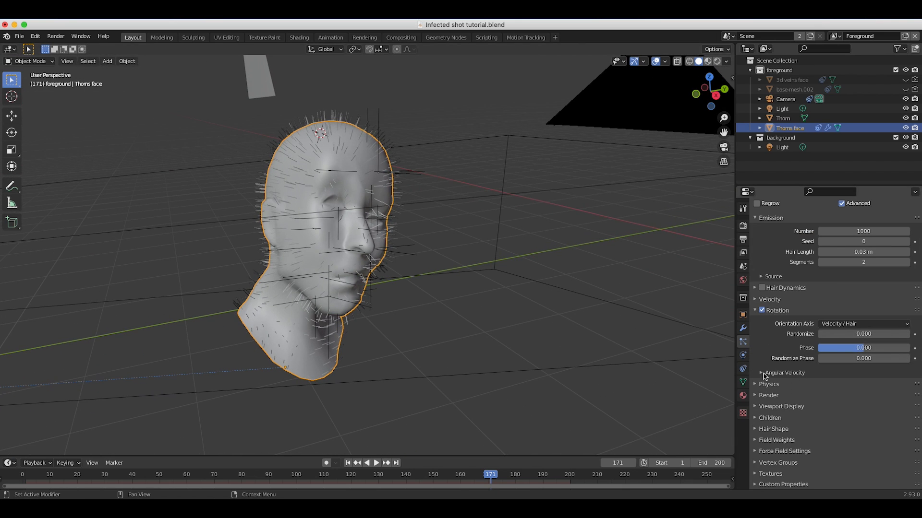
scroll(784, 427, down, 5)
click(755, 395)
scroll(827, 308, down, 5)
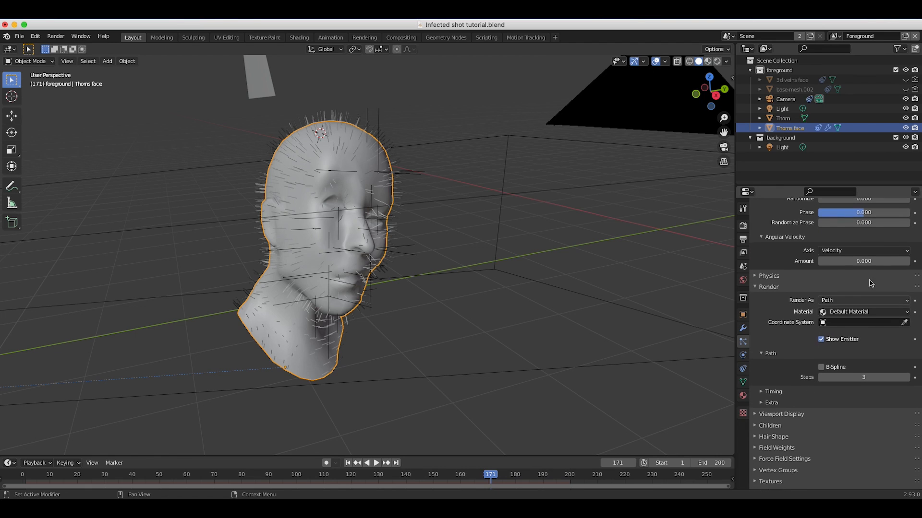
click(832, 303)
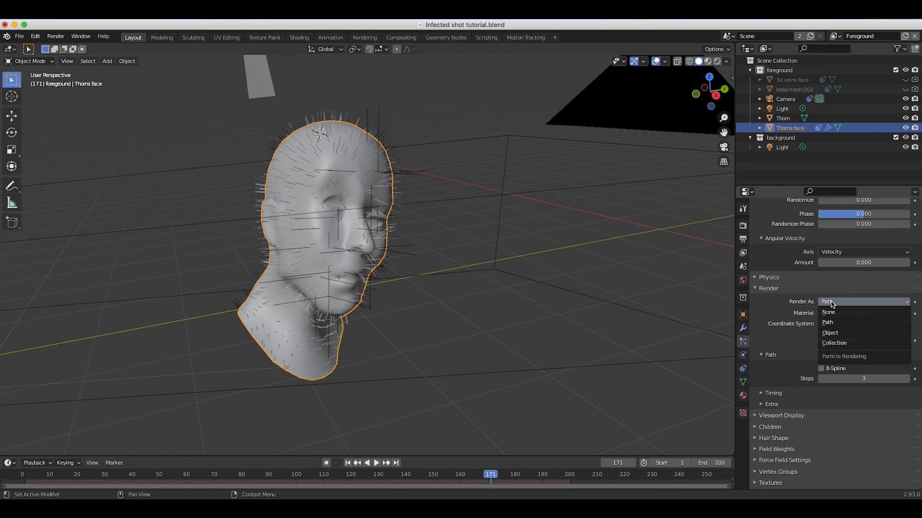
click(831, 334)
click(833, 370)
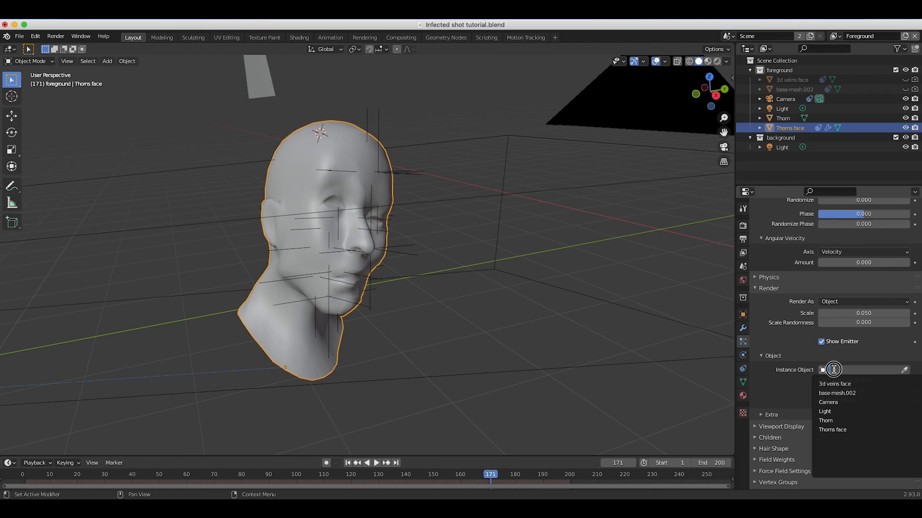
click(825, 420)
Enlarge the thorn particles on the head by setting their render Scale to 0.2.
scroll(329, 164, up, 8)
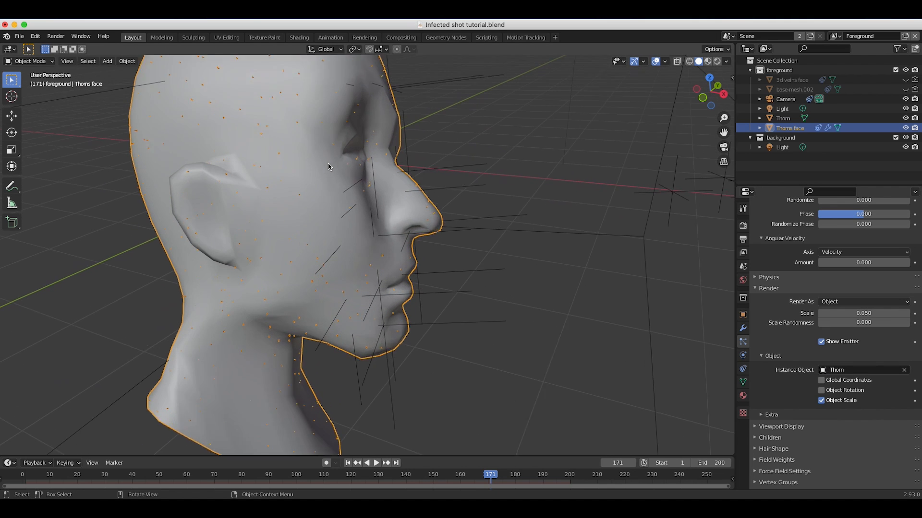
scroll(329, 167, down, 5)
shift+scroll(329, 166, up, 4)
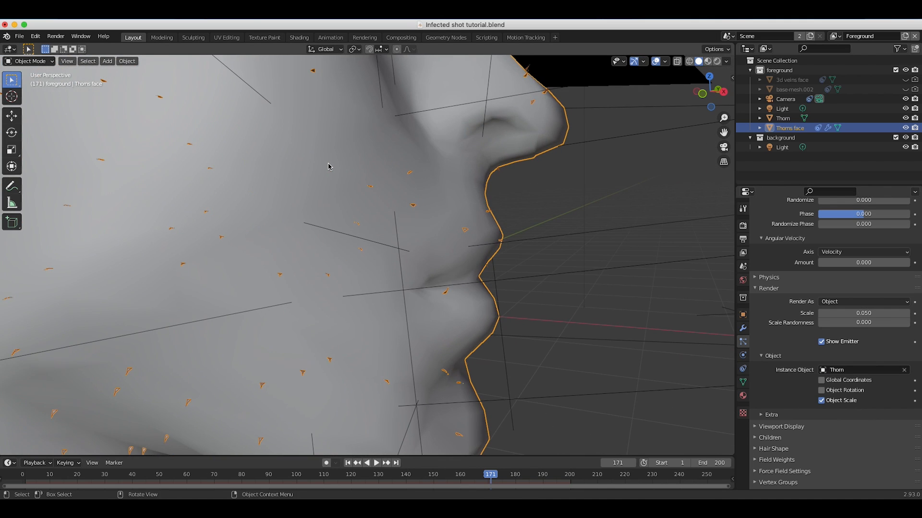
shift+scroll(330, 167, up, 5)
scroll(329, 166, up, 5)
shift+scroll(330, 166, right, 2)
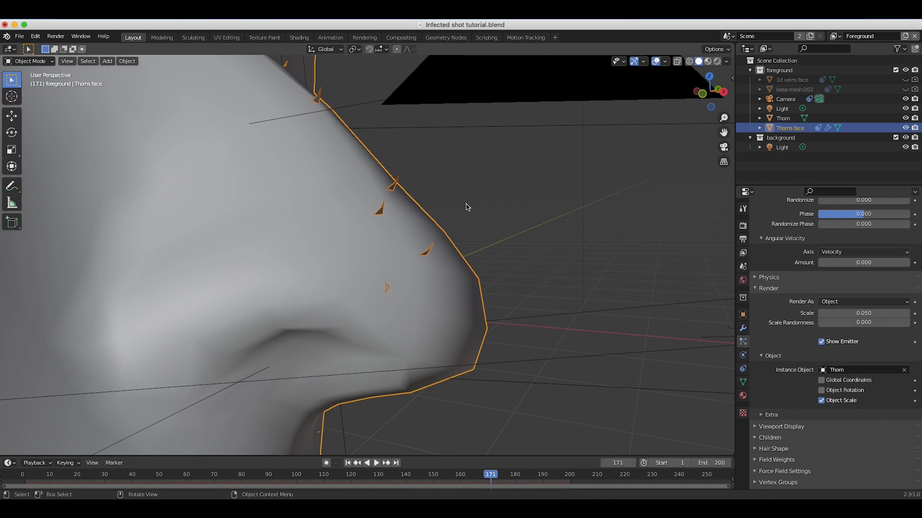
scroll(466, 208, down, 10)
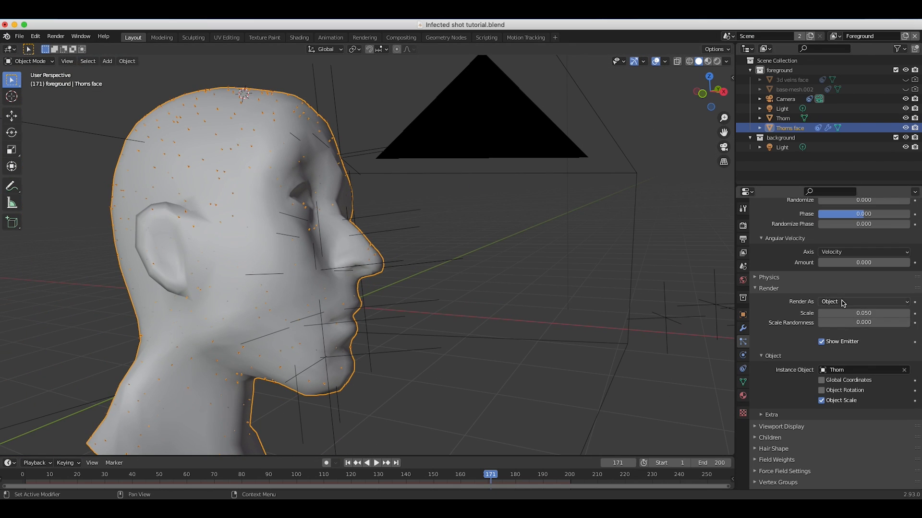
click(849, 313)
text(0.05)
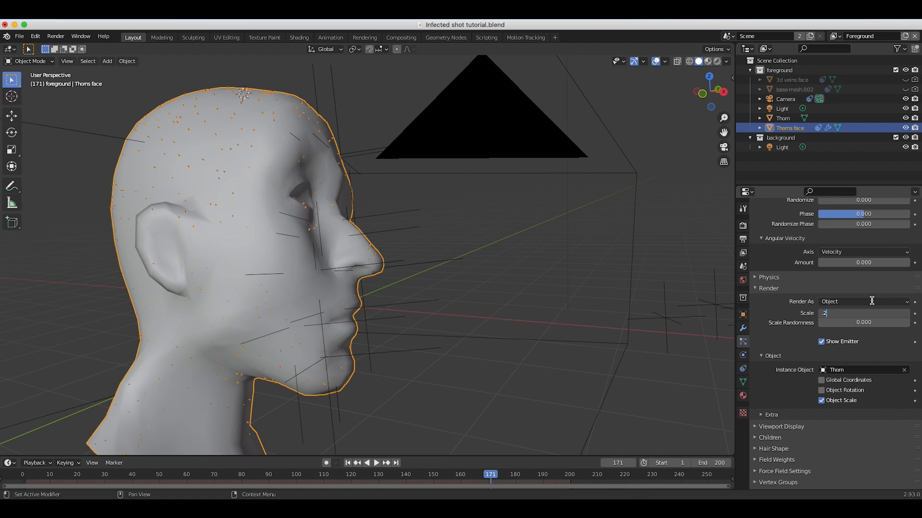
key(Return)
scroll(419, 248, left, 5)
scroll(419, 248, right, 6)
Check the thorns with the head deselected, reselect the head, and set Scale Randomness to 1.
click(461, 213)
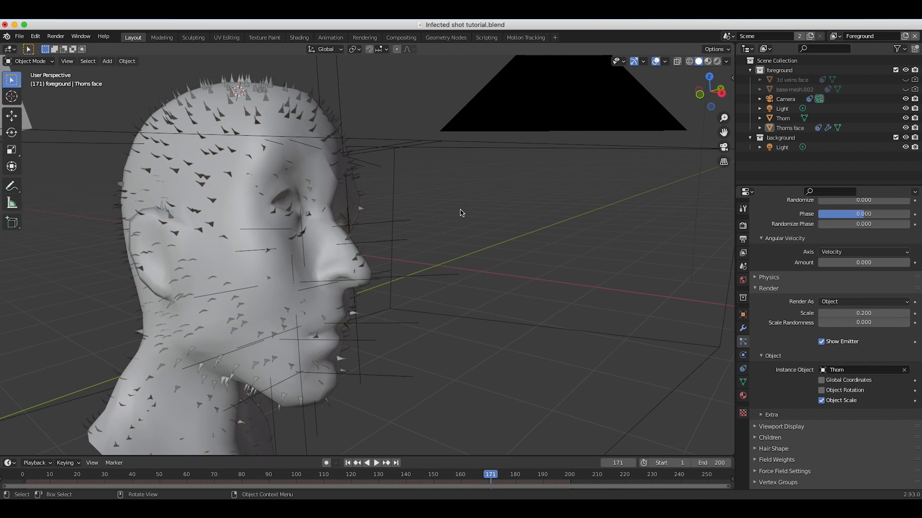
scroll(337, 267, left, 3)
click(165, 168)
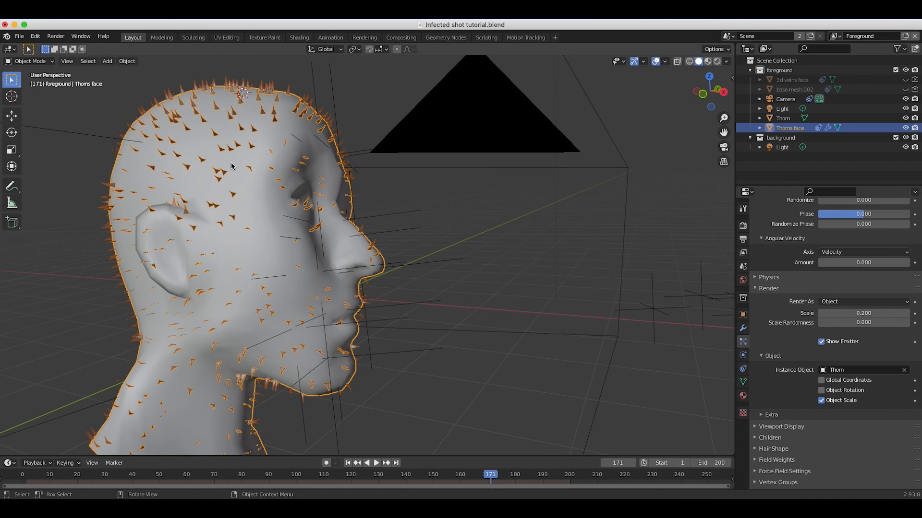
scroll(165, 169, left, 3)
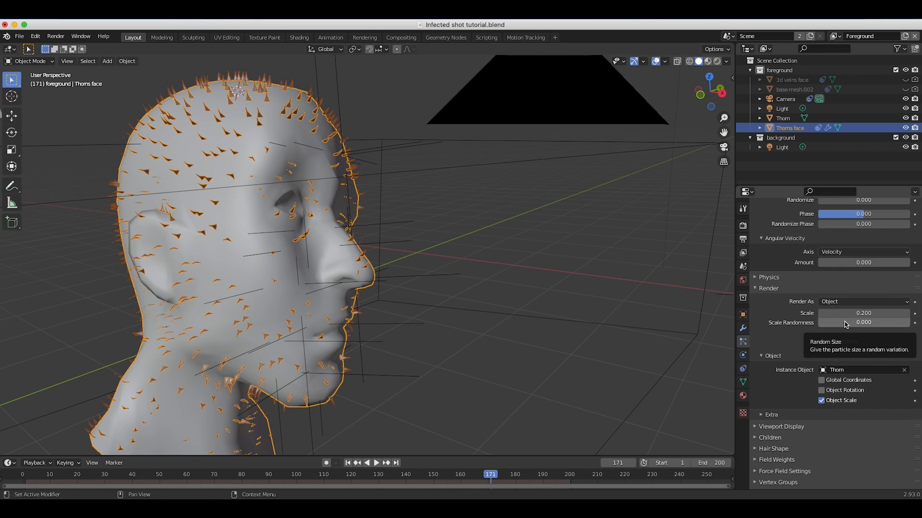
drag(846, 324, 911, 325)
scroll(493, 231, left, 10)
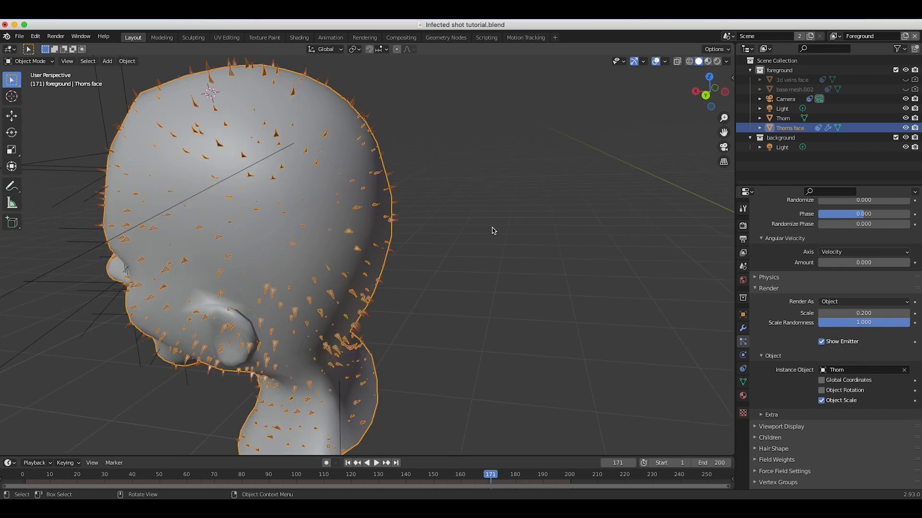
Set the thorn particles' render Scale to 0.26 and check their distribution around the head.
click(865, 313)
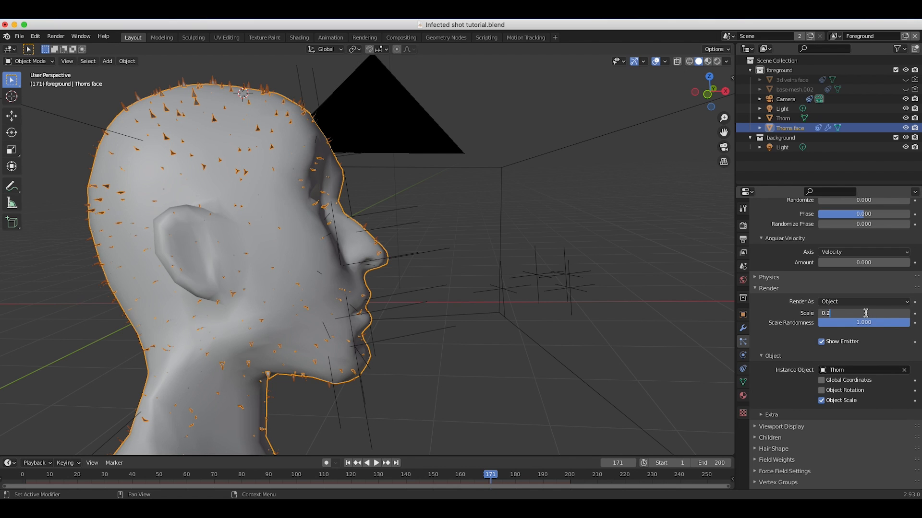
key(Return)
scroll(269, 302, right, 10)
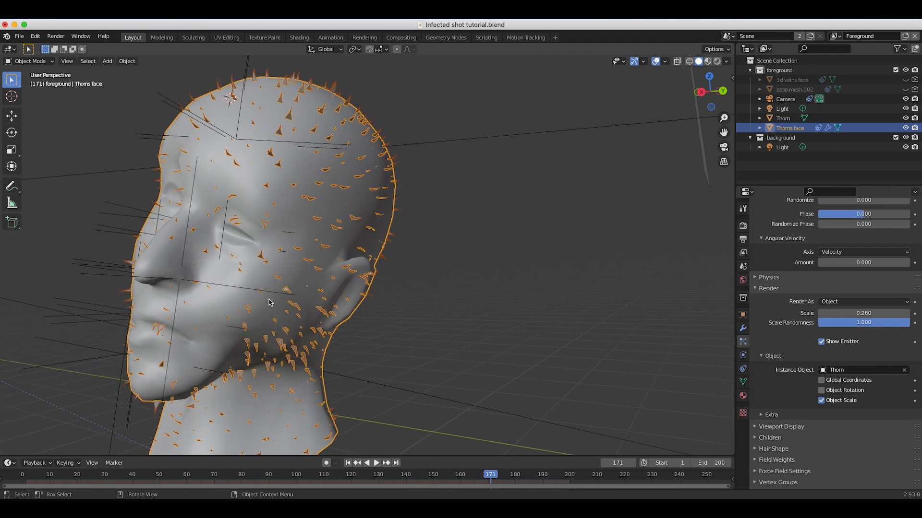
scroll(270, 302, left, 8)
scroll(269, 302, down, 2)
scroll(270, 302, right, 7)
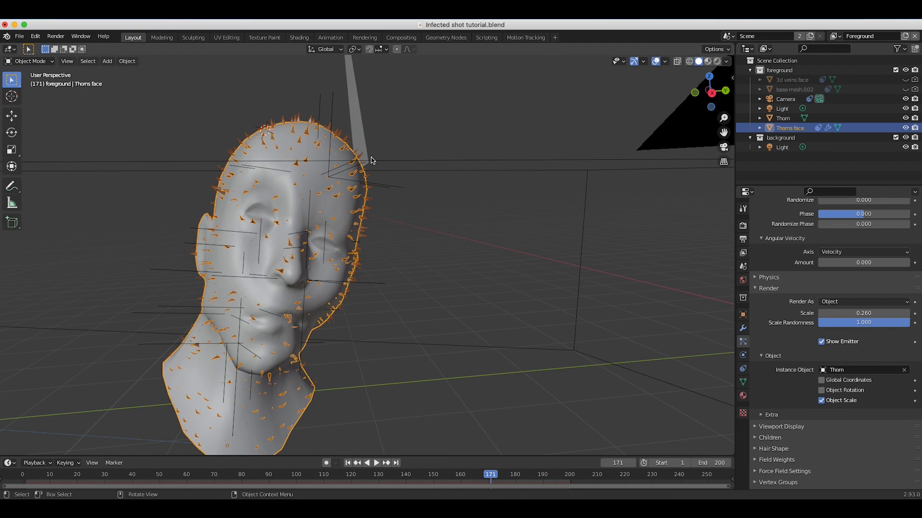
scroll(222, 195, left, 7)
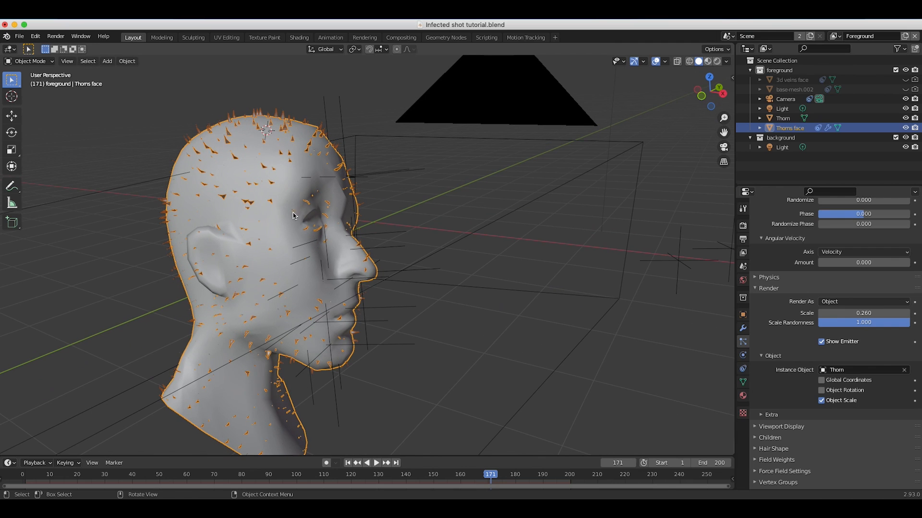
scroll(358, 245, right, 7)
scroll(357, 245, left, 8)
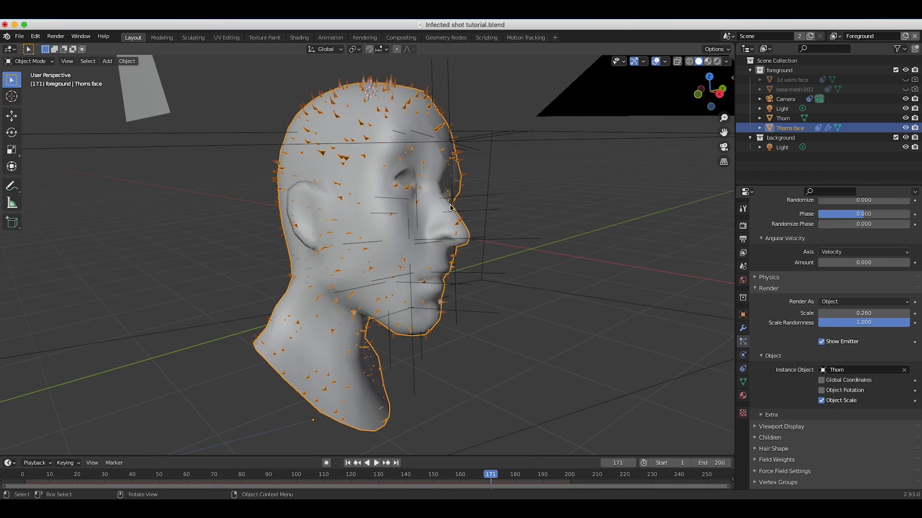
Switch the Thorns face head to Weight Paint mode.
shift+scroll(350, 351, up, 2)
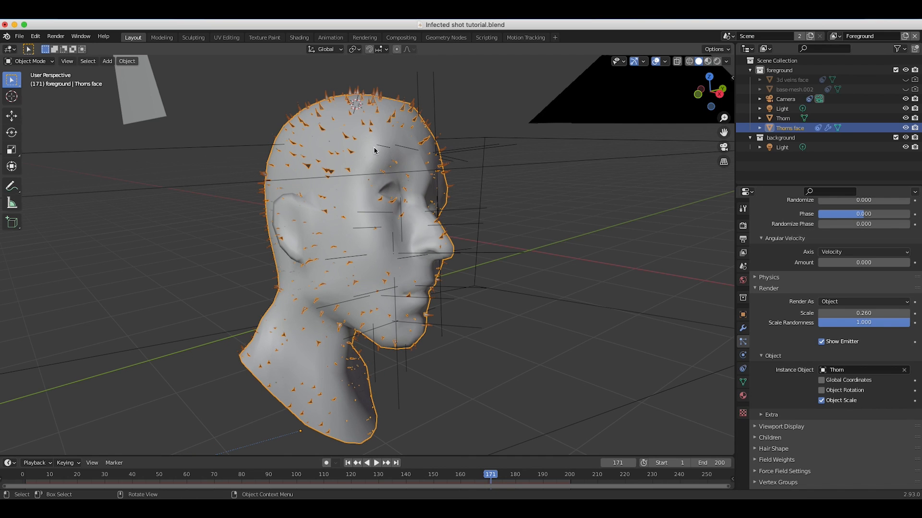
click(28, 61)
click(27, 115)
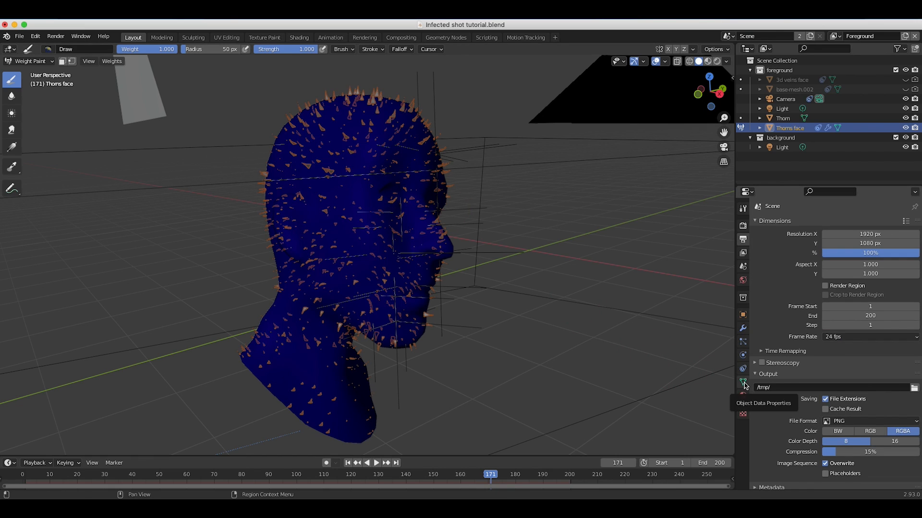
Add a vertex group to the head mesh and name it thorns density.
click(744, 383)
click(915, 252)
double_click(773, 253)
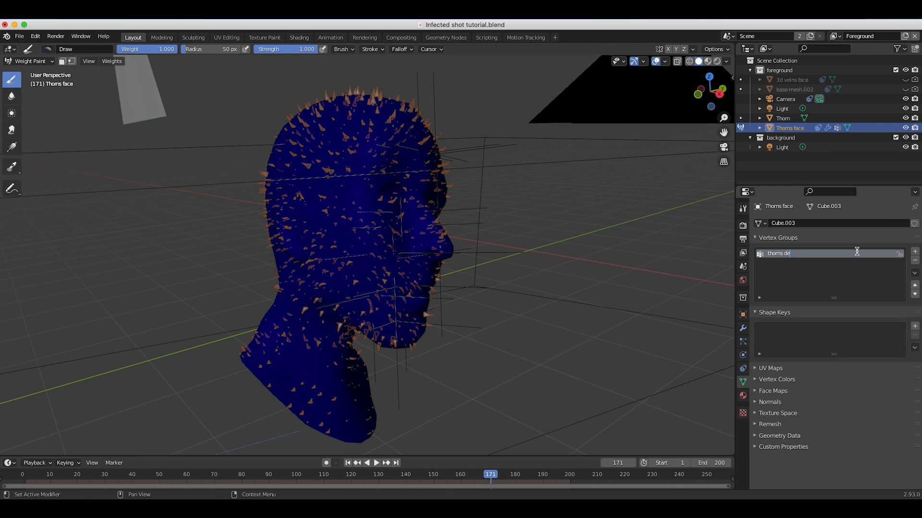
Paint weight 1.000 over the face, covering the eye area, cheek, nose, mouth, forehead, temple, jaw and chin.
middle_drag(431, 226, 405, 226)
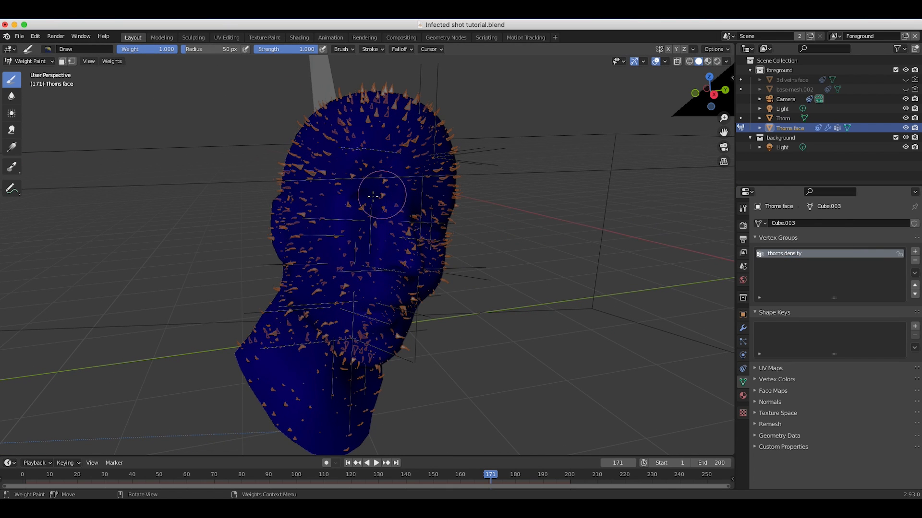
drag(377, 192, 359, 226)
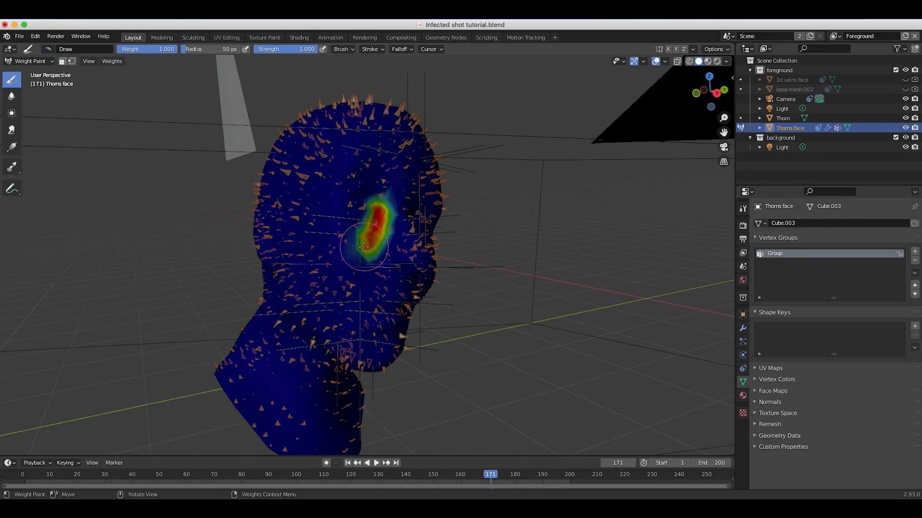
mouse_move(374, 211)
mouse_down()
mouse_move(343, 230)
mouse_move(332, 253)
mouse_move(340, 295)
mouse_up()
click(384, 288)
middle_drag(384, 288, 404, 242)
drag(403, 241, 412, 251)
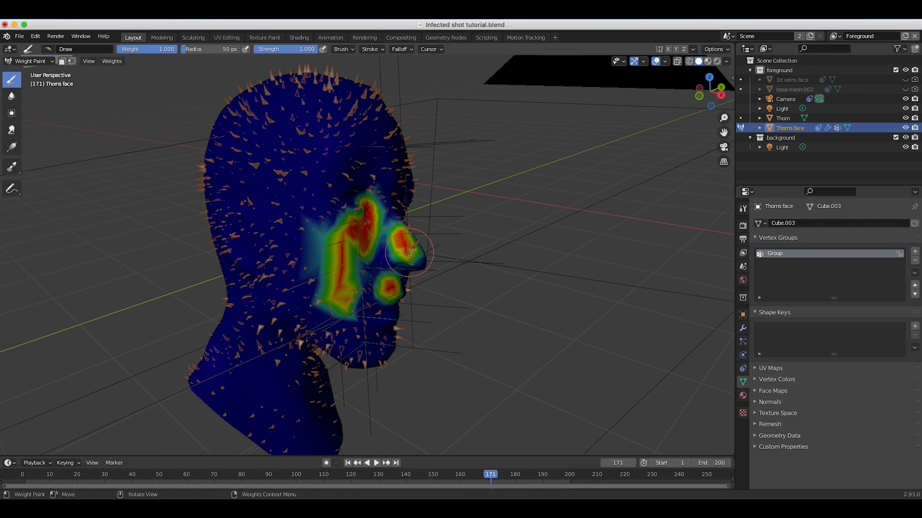
mouse_move(412, 250)
middle_down()
mouse_move(389, 269)
mouse_move(387, 192)
middle_up()
drag(406, 165, 330, 181)
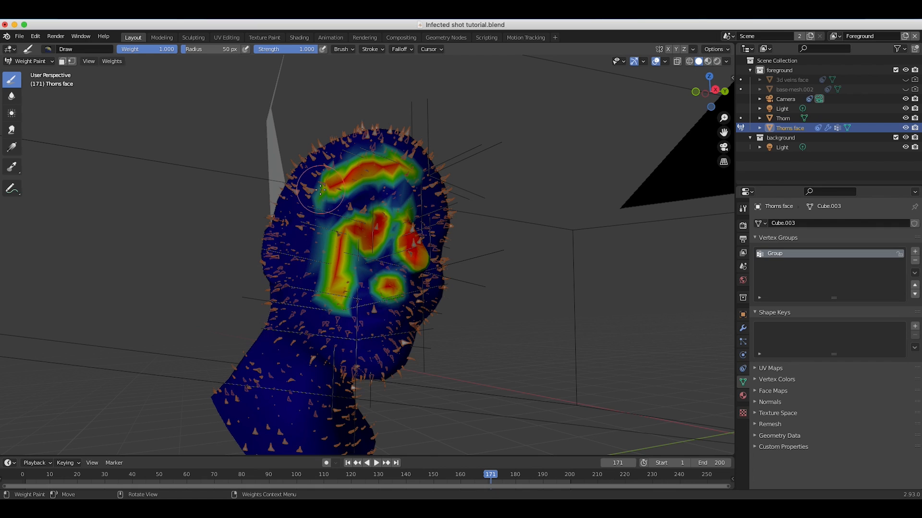
mouse_move(307, 229)
mouse_down()
mouse_move(339, 349)
mouse_move(349, 319)
mouse_up()
middle_drag(349, 319, 307, 201)
click(382, 337)
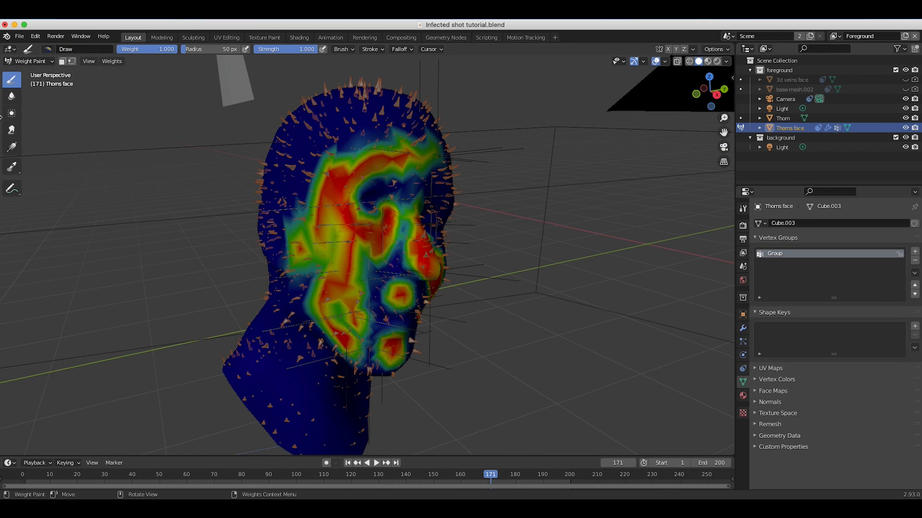
Return the head to Object Mode and assign the thorns density vertex group to the particle system's Density.
click(29, 61)
click(28, 72)
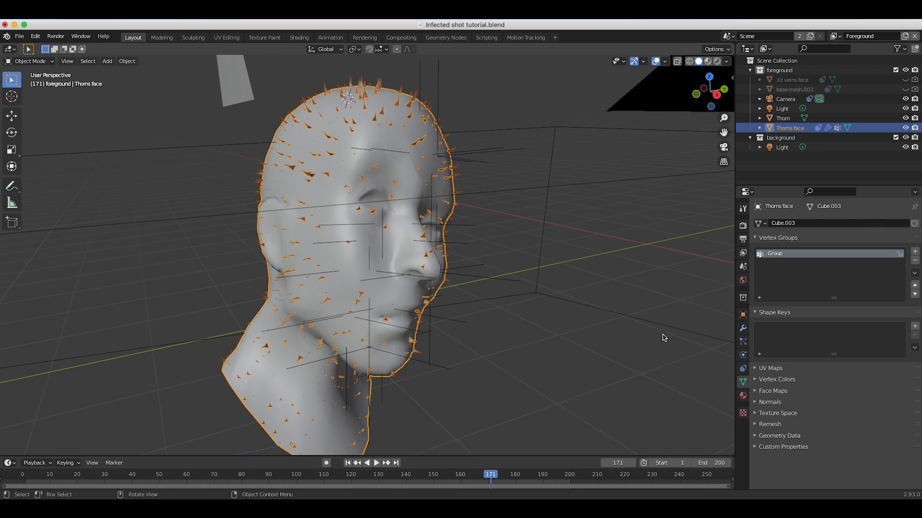
click(742, 342)
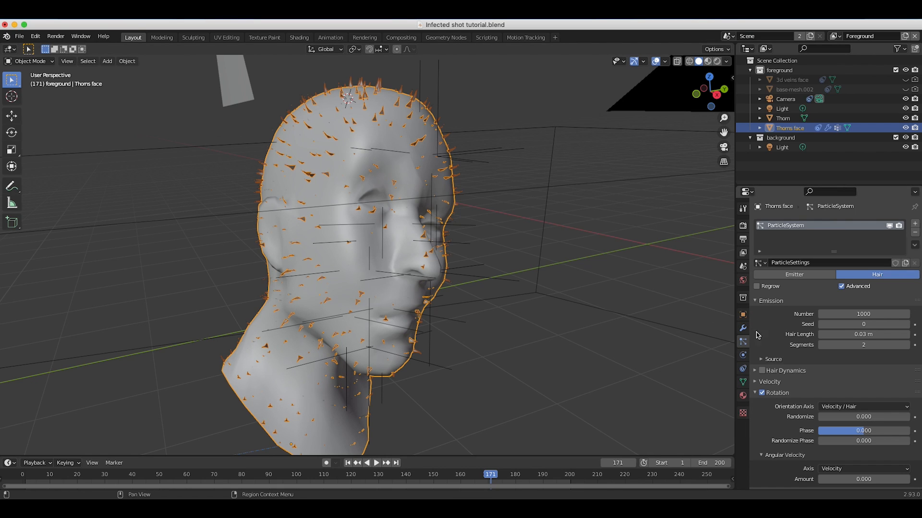
scroll(781, 403, down, 10)
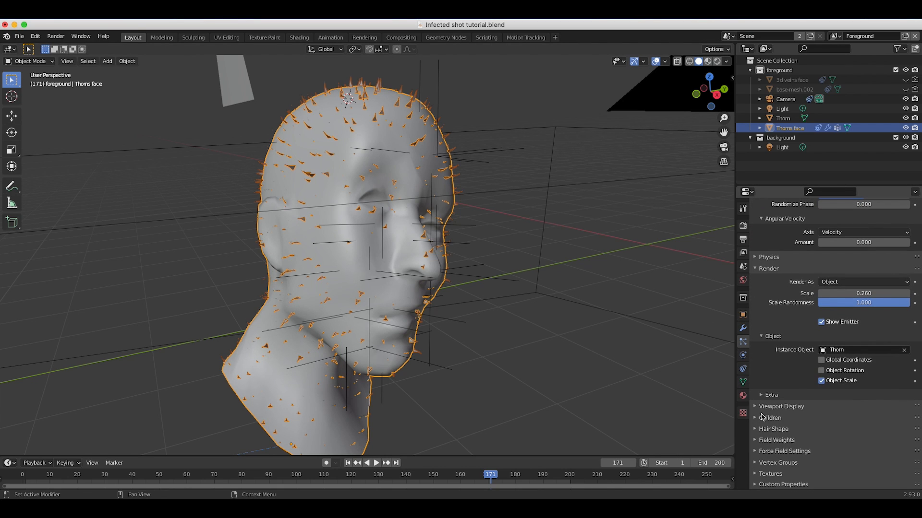
click(755, 464)
scroll(825, 384, down, 5)
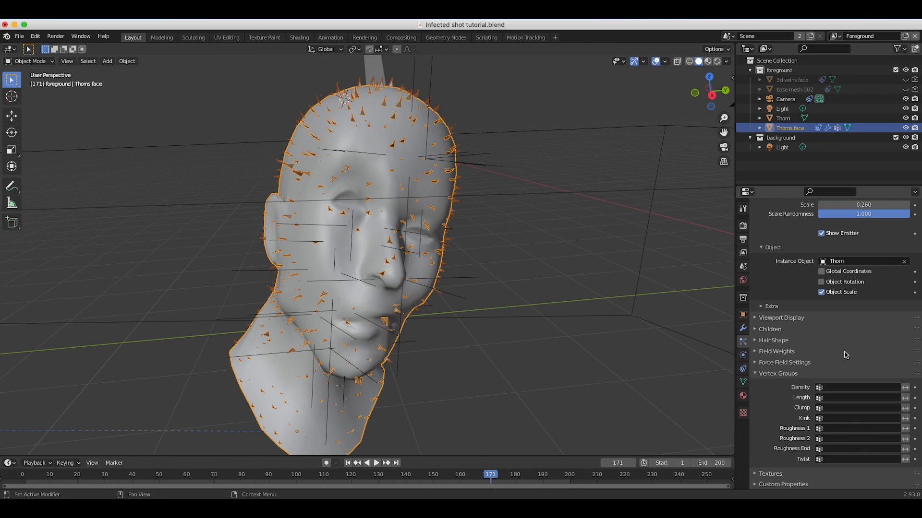
click(844, 388)
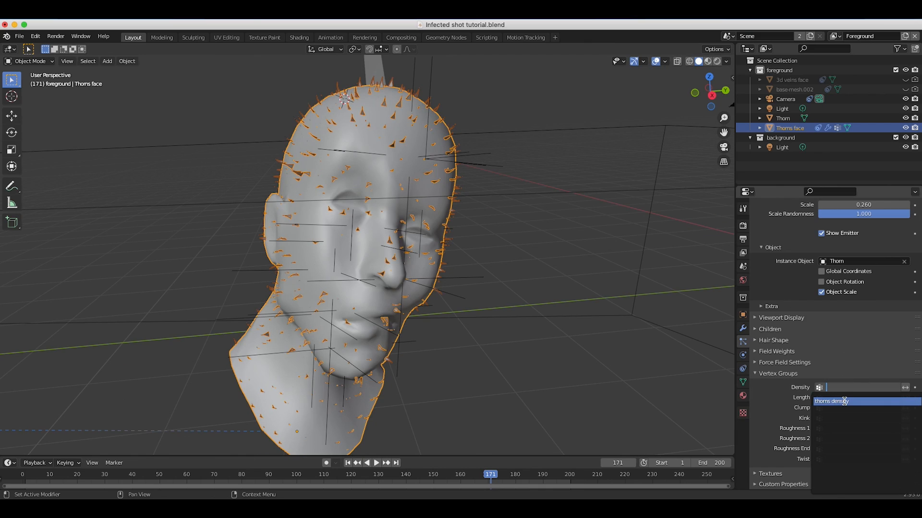
click(844, 401)
Check the thorn distribution on the face in Rendered shading with the head deselected, and return to Solid shading.
middle_drag(467, 258, 370, 197)
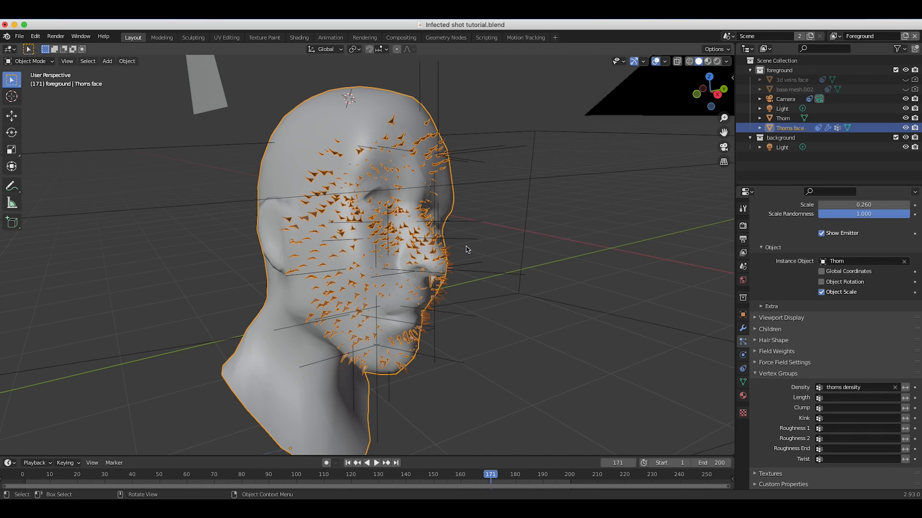
key(z)
click(469, 193)
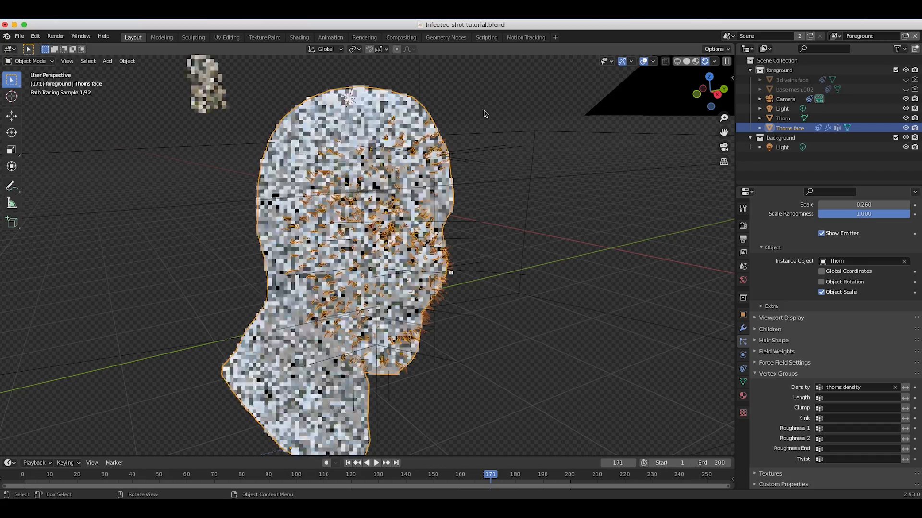
click(486, 113)
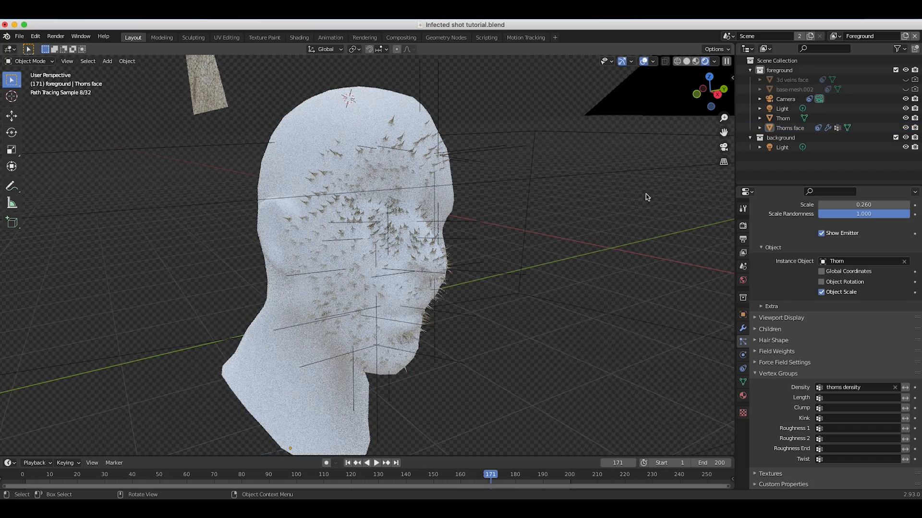
key(z)
click(311, 201)
middle_drag(331, 205, 295, 155)
key(z)
click(363, 223)
middle_drag(94, 159, 130, 161)
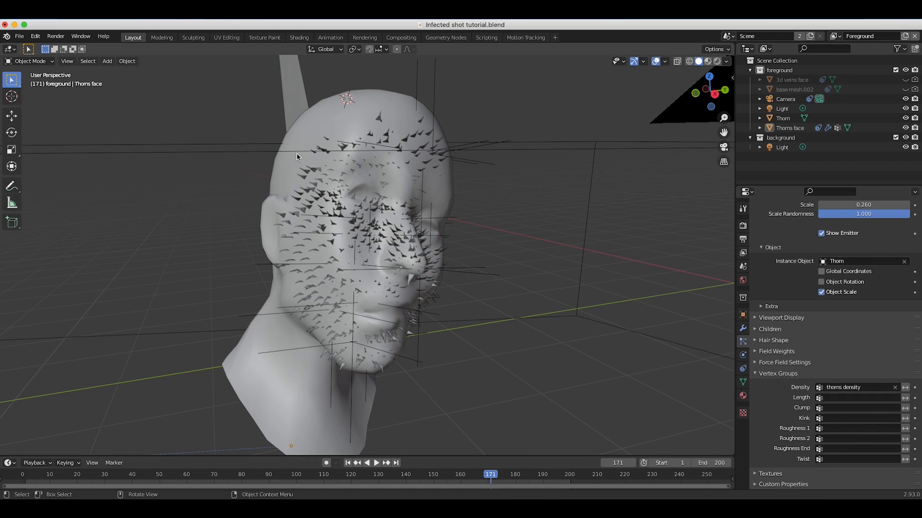
From the camera view, select the head and set the thorns' rotation Phase to 0.667 and Randomize Phase to 2.
click(69, 62)
mouse_move(84, 173)
click(202, 171)
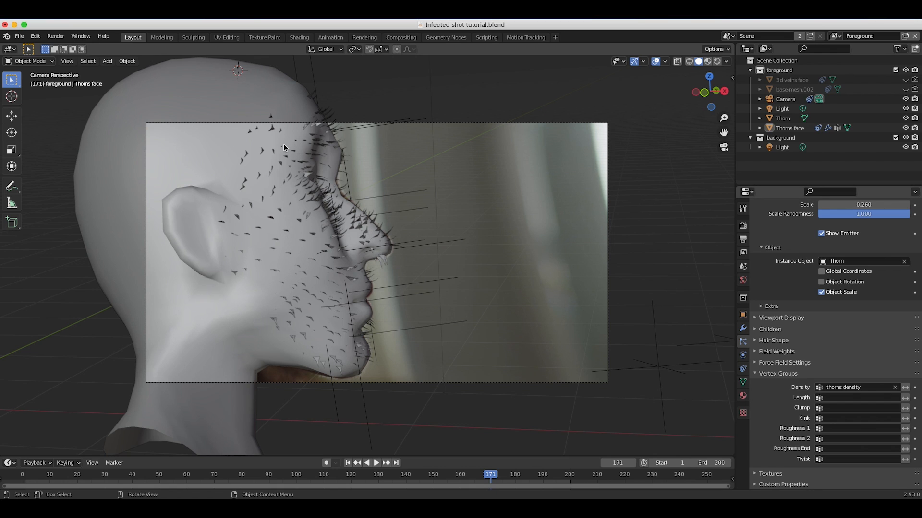
click(322, 301)
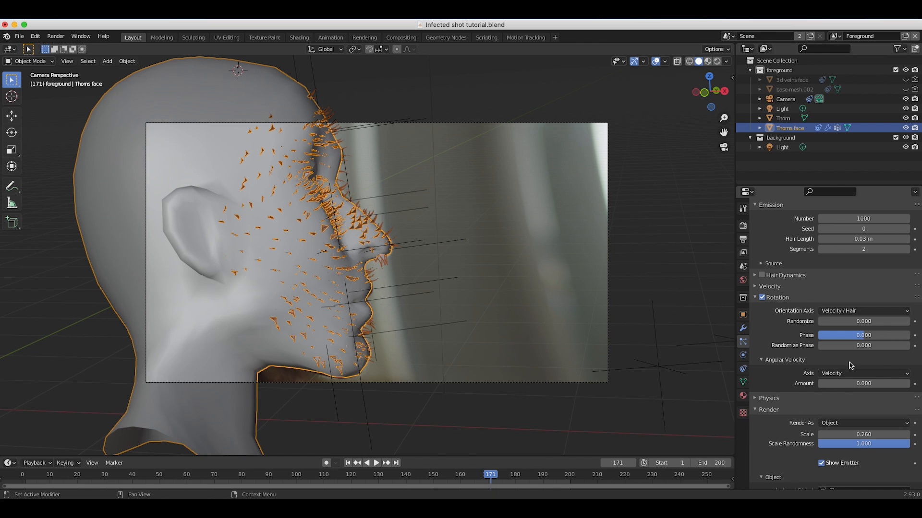
drag(848, 335, 902, 346)
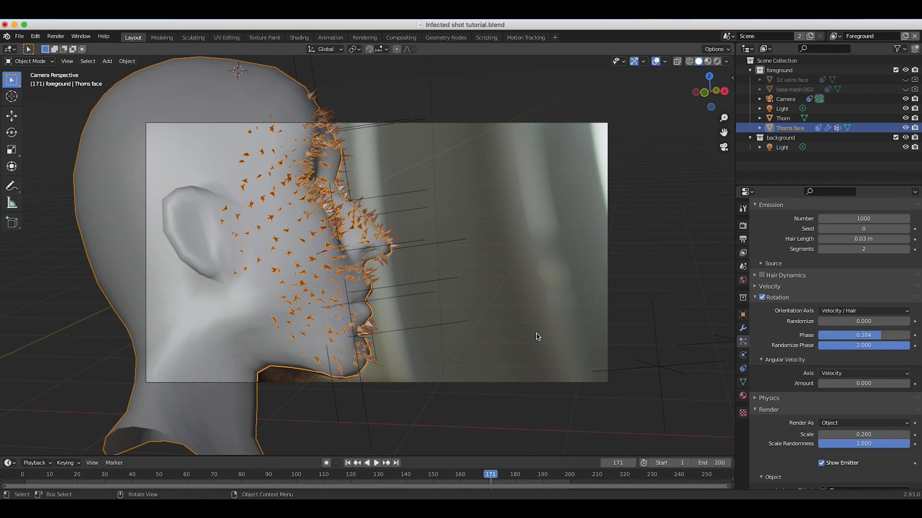
mouse_move(881, 335)
mouse_down()
mouse_move(905, 335)
mouse_move(896, 338)
mouse_up()
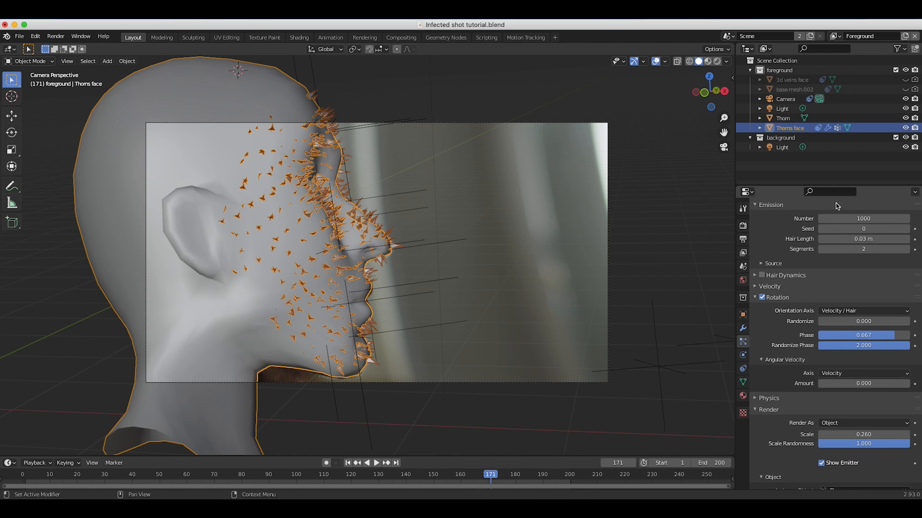
Raise the thorn particles' emission Number to 2000.
scroll(805, 295, up, 1)
scroll(805, 295, up, 5)
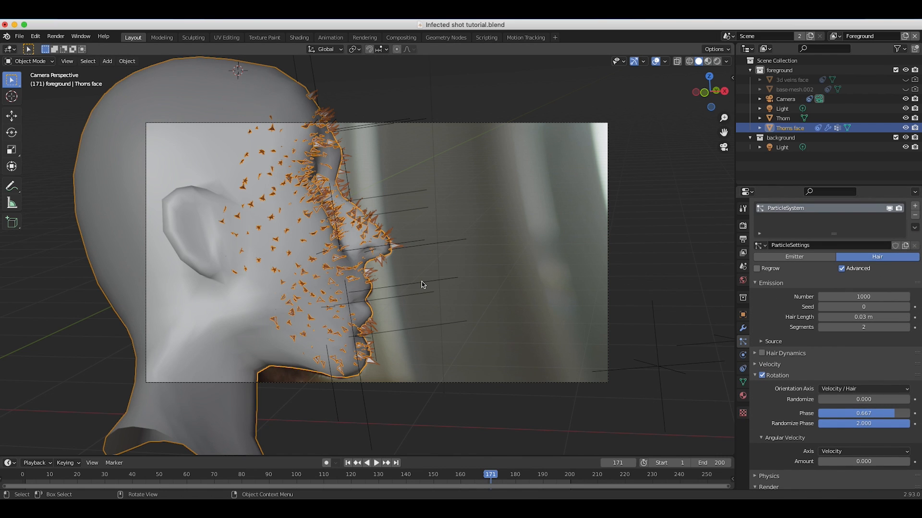
middle_drag(422, 283, 401, 281)
scroll(422, 284, up, 4)
double_click(853, 296)
text(2.0)
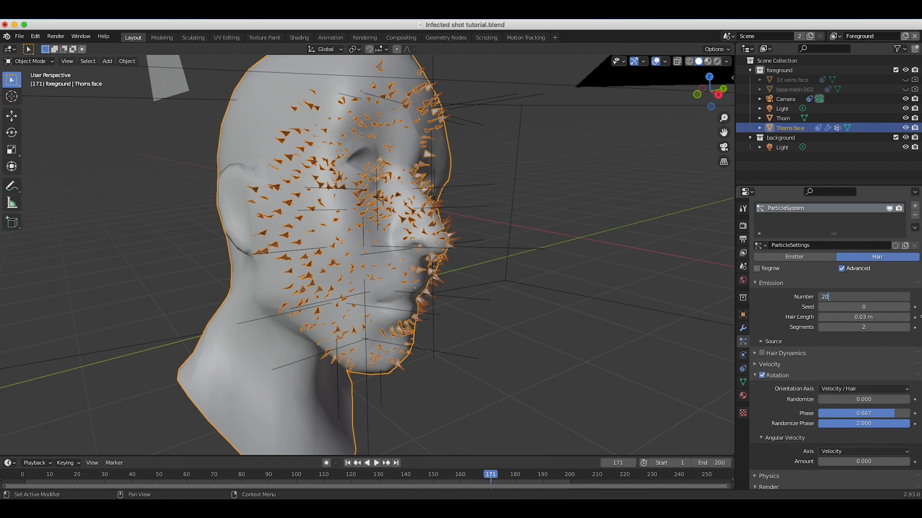
text(00)
key(Return)
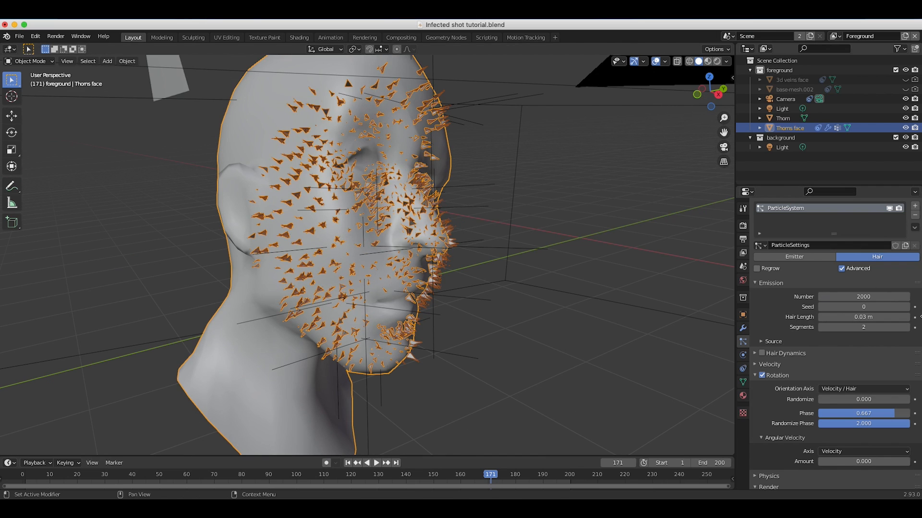
Raise the emission Number to 3000 and check the thorns with the head deselected.
double_click(860, 296)
text(3000)
key(Return)
click(591, 204)
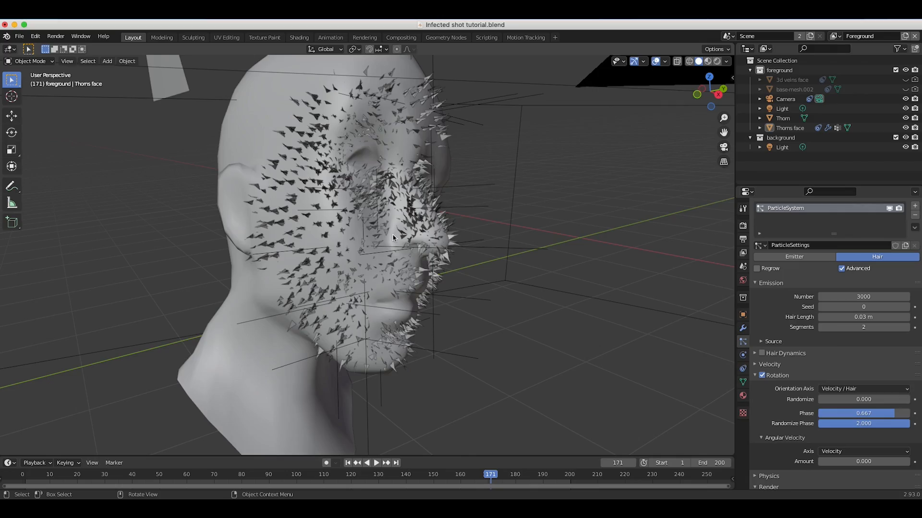
Set the thorn particles' emission Number to 3500 and keep the head selected.
middle_drag(393, 239, 383, 222)
double_click(863, 297)
text(3500)
key(Return)
click(254, 160)
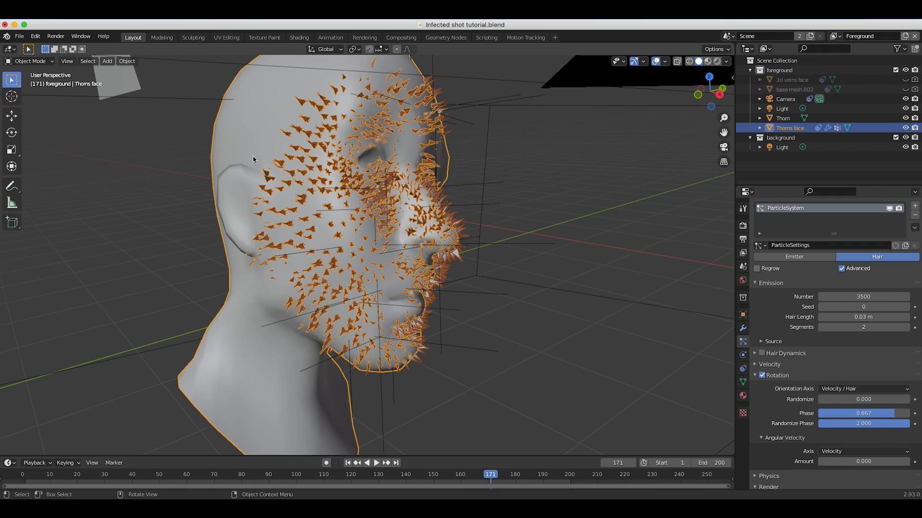
Switch the head to Particle Edit mode and comb the thorn hairs across the cheek, jaw, chin and ear area.
click(29, 61)
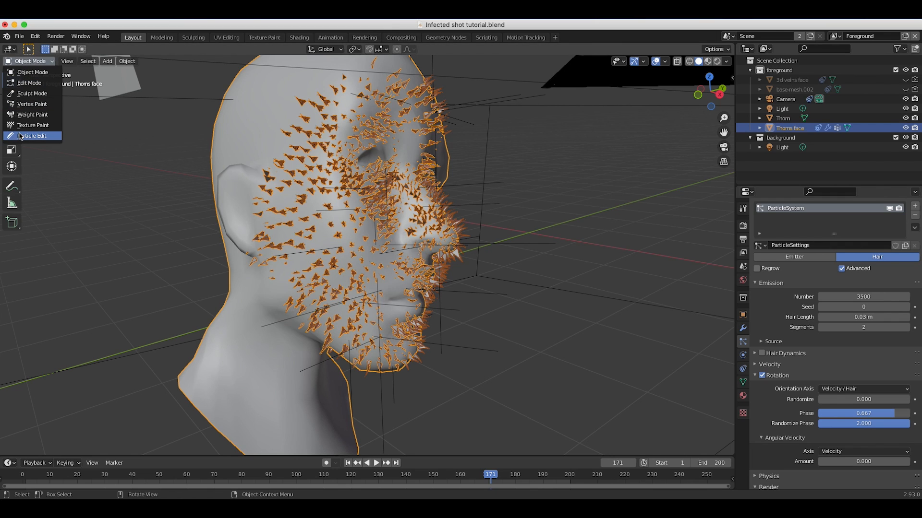
click(20, 136)
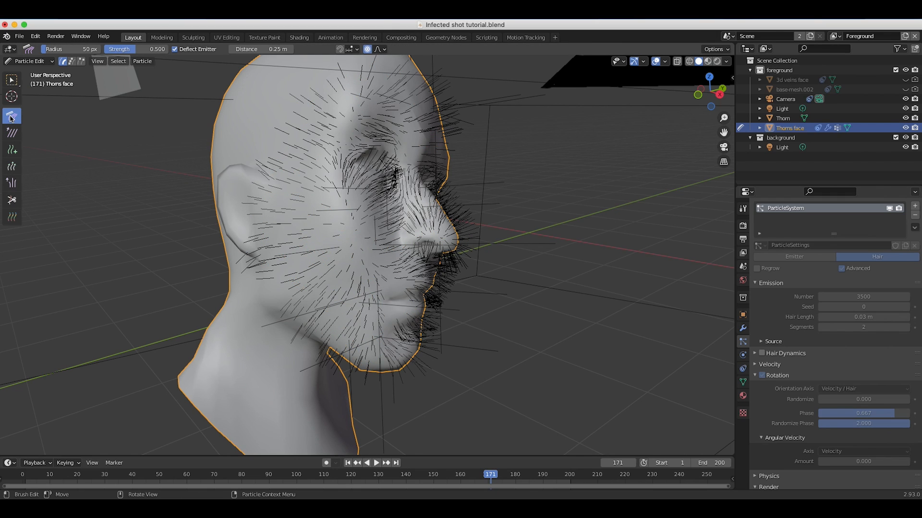
middle_drag(205, 188, 473, 176)
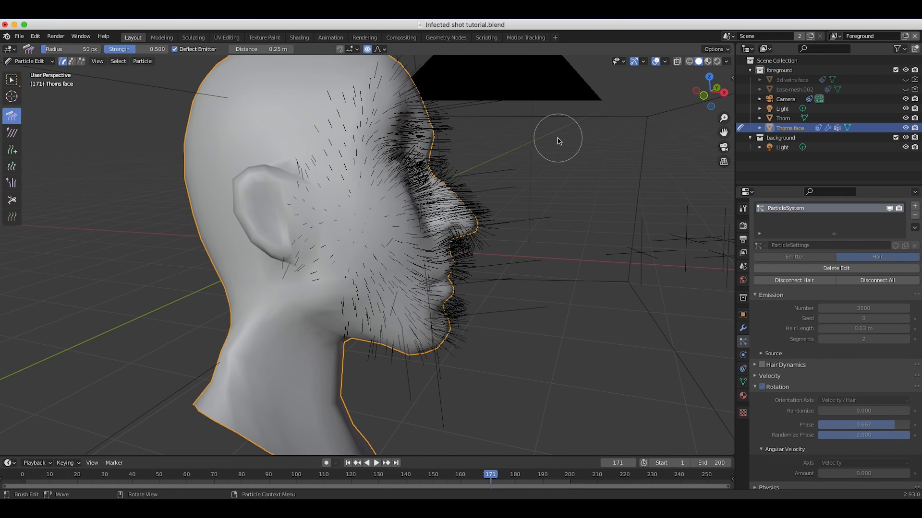
middle_drag(395, 261, 422, 309)
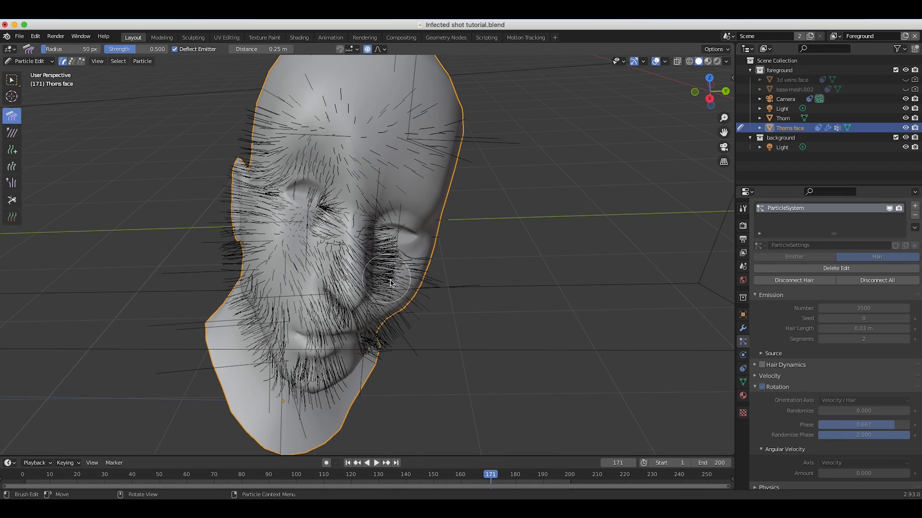
drag(393, 318, 339, 409)
mouse_move(252, 314)
mouse_down()
mouse_move(250, 385)
mouse_move(287, 419)
mouse_up()
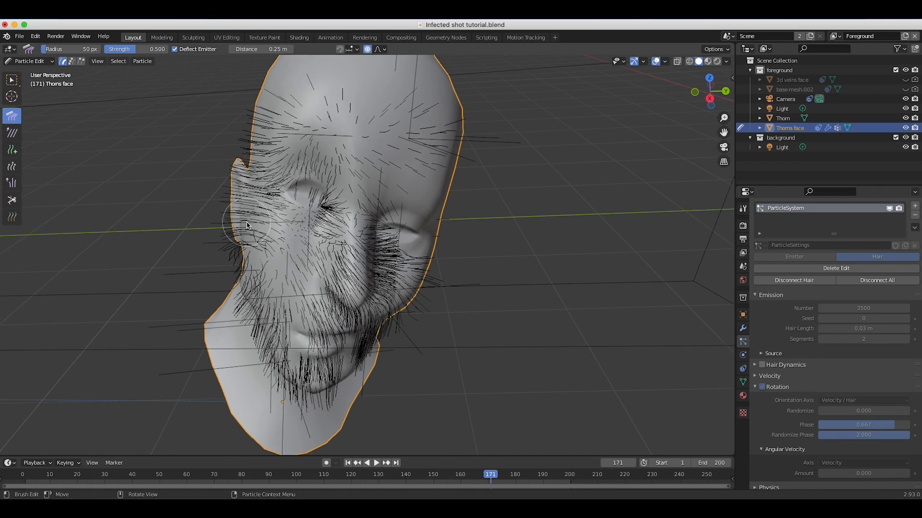
middle_drag(232, 226, 452, 139)
drag(450, 103, 485, 160)
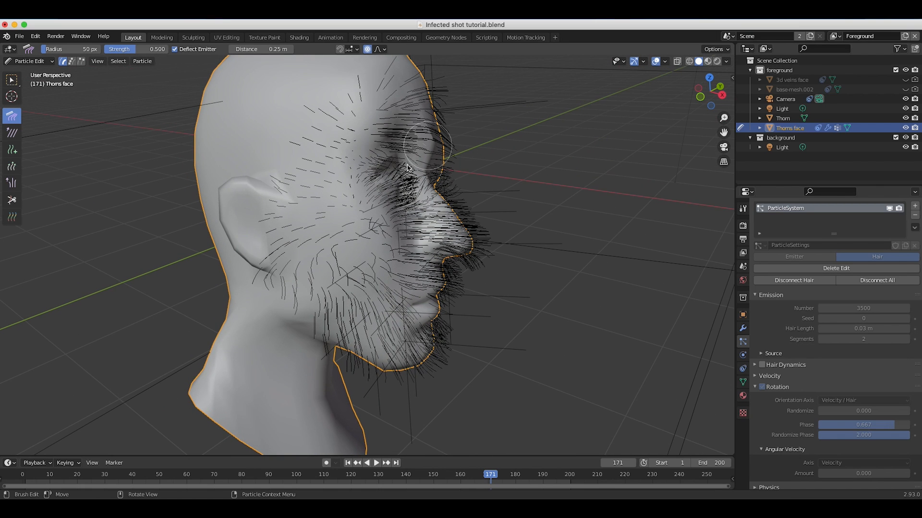
drag(405, 169, 512, 201)
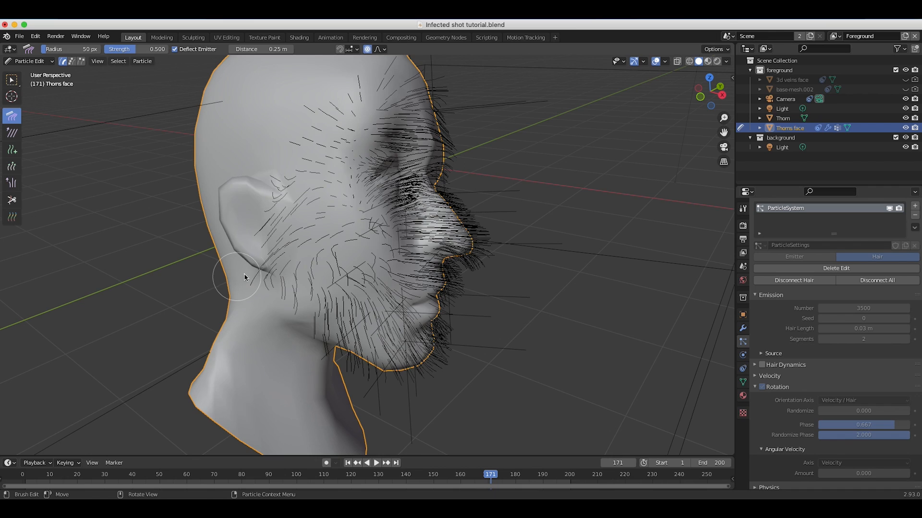
middle_drag(246, 273, 470, 75)
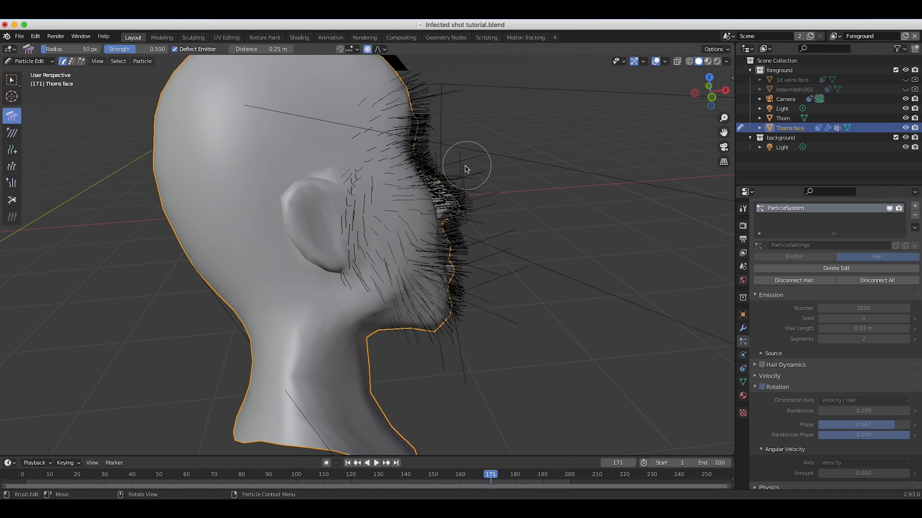
middle_drag(417, 259, 331, 273)
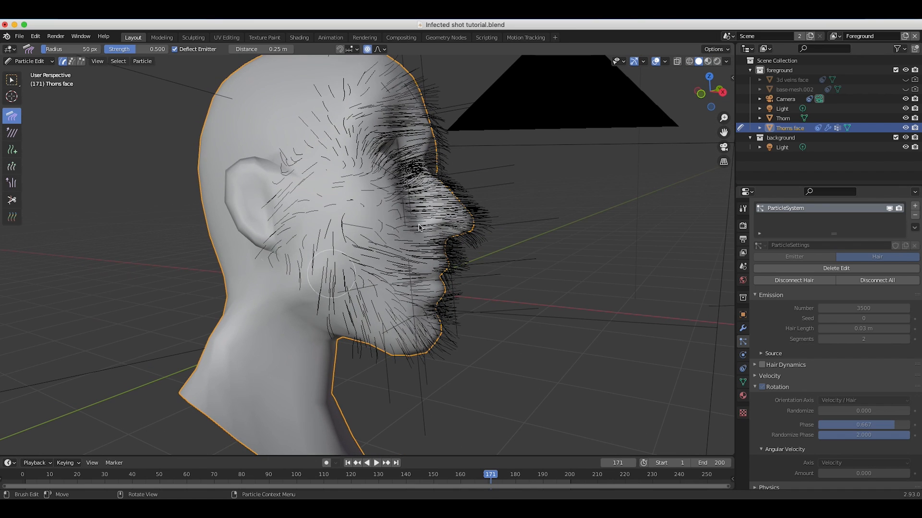
Trim the thorn hairs over the eye with the Cut brush in wireframe camera view, and return to Object Mode in solid shading.
click(12, 201)
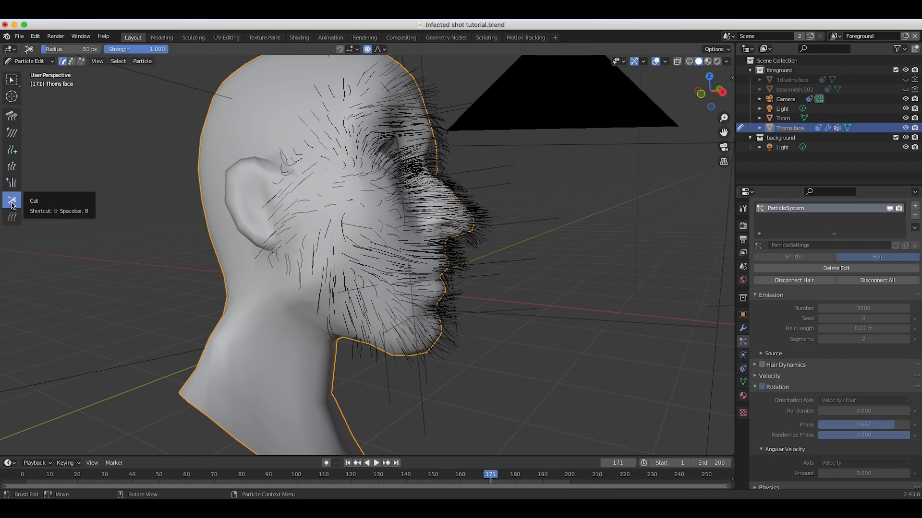
click(97, 61)
mouse_move(116, 171)
click(232, 172)
key(z)
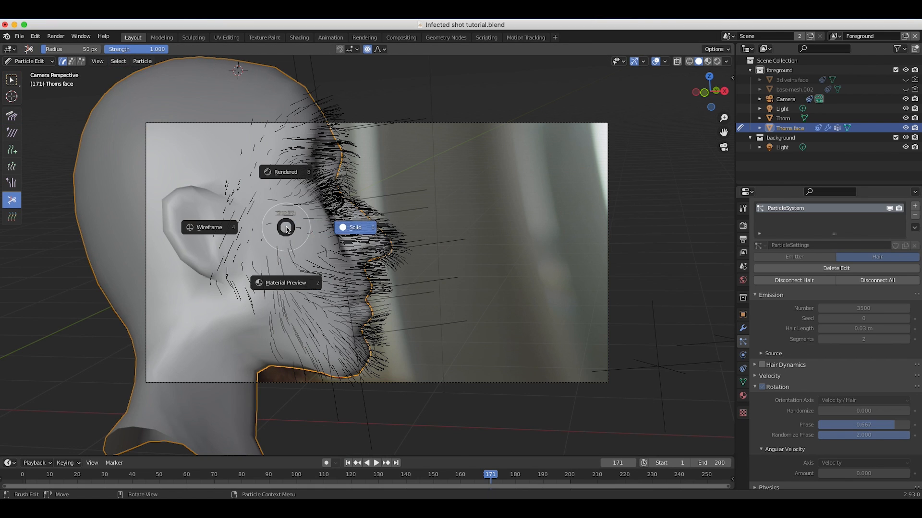
click(222, 233)
scroll(288, 146, up, 6)
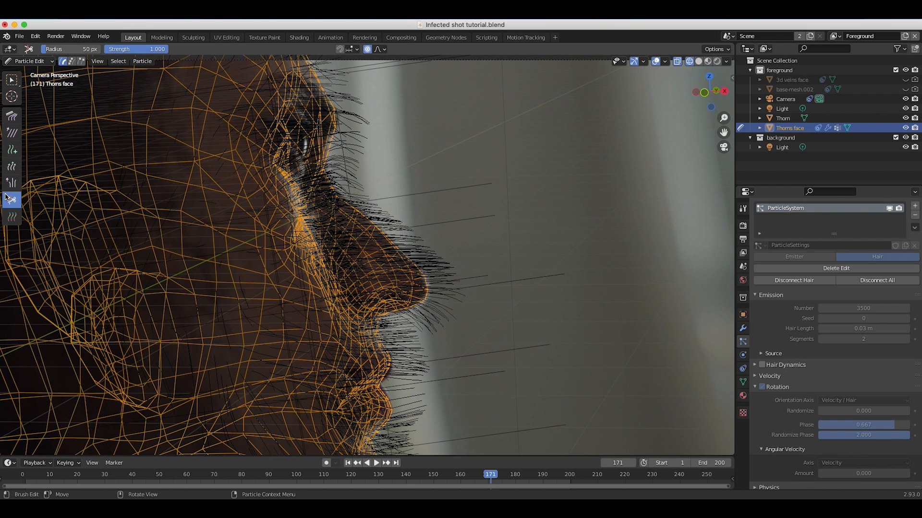
mouse_move(280, 120)
mouse_down()
mouse_move(295, 144)
mouse_move(287, 120)
mouse_move(260, 128)
mouse_move(276, 155)
mouse_move(298, 143)
mouse_up()
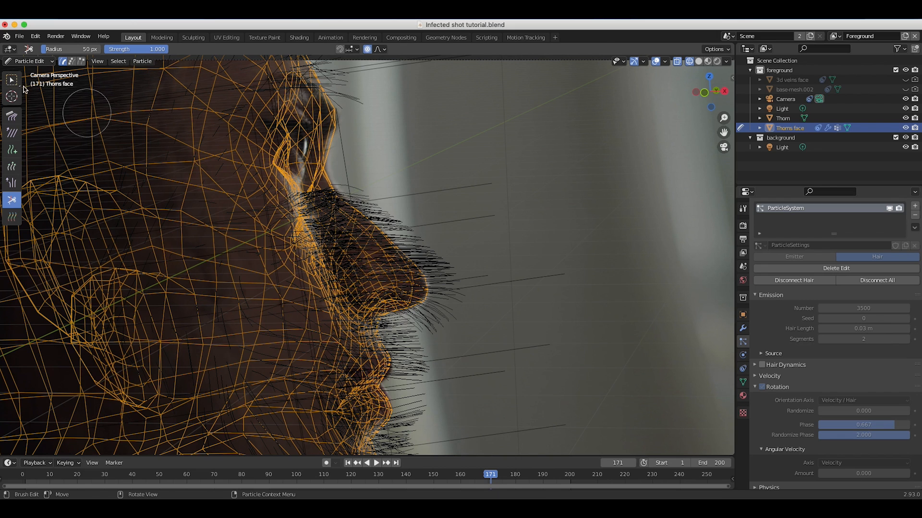
click(22, 63)
click(24, 71)
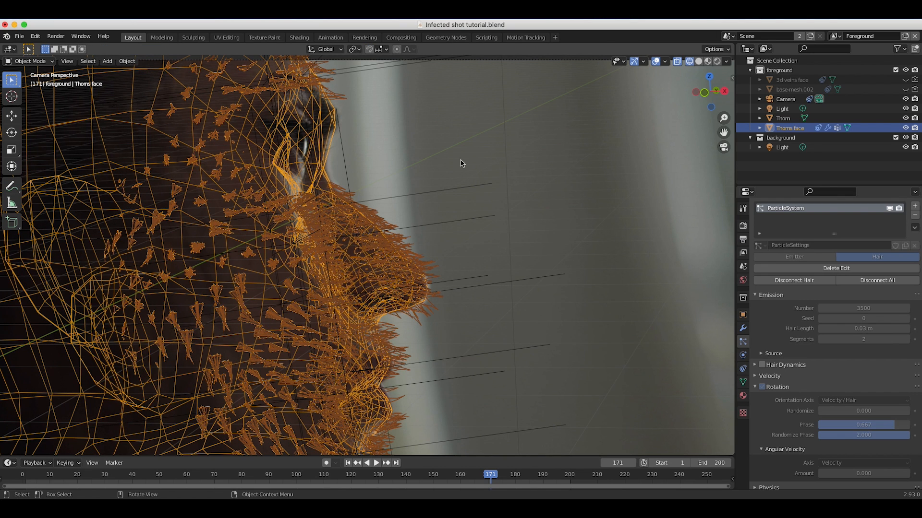
key(shift+z)
scroll(499, 155, down, 3)
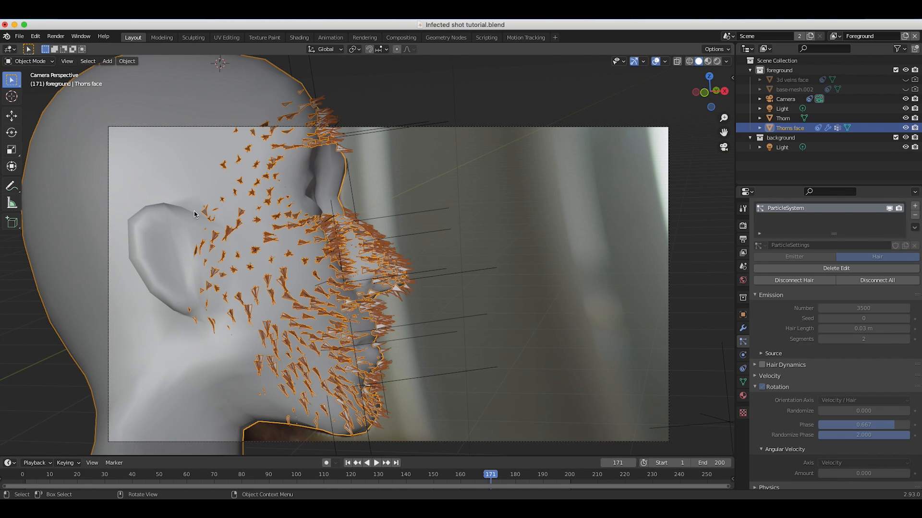
Cut away the thorn hairs on the cheek, temple and jaw nearest the ear, and return to Object Mode in solid shading.
key(z)
click(126, 212)
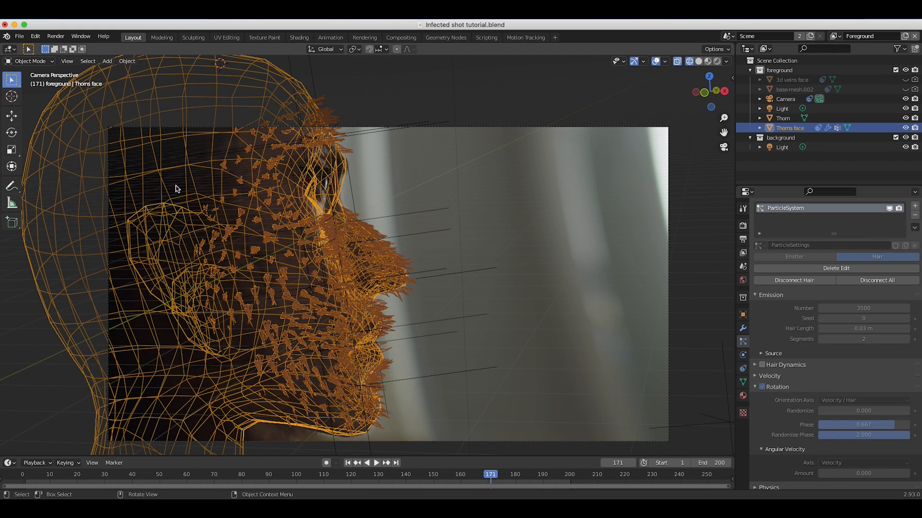
click(29, 61)
click(24, 136)
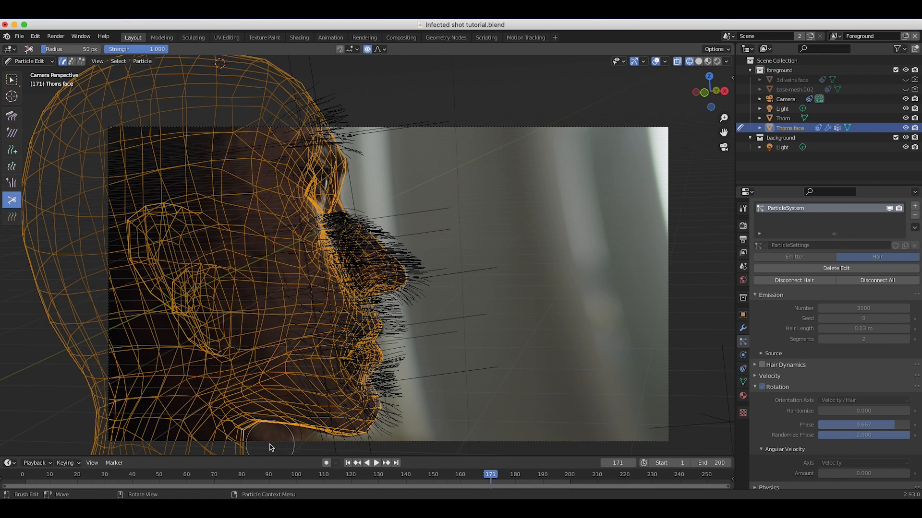
click(29, 61)
click(24, 73)
key(z)
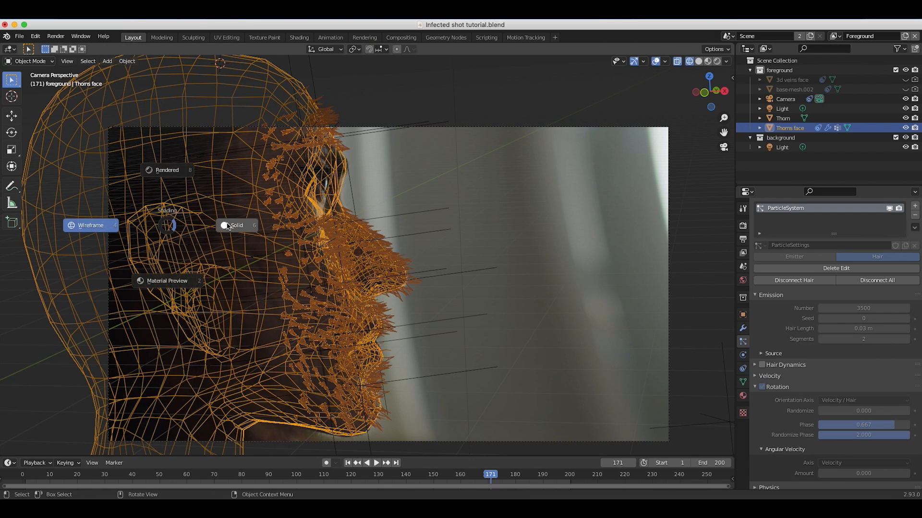
click(229, 226)
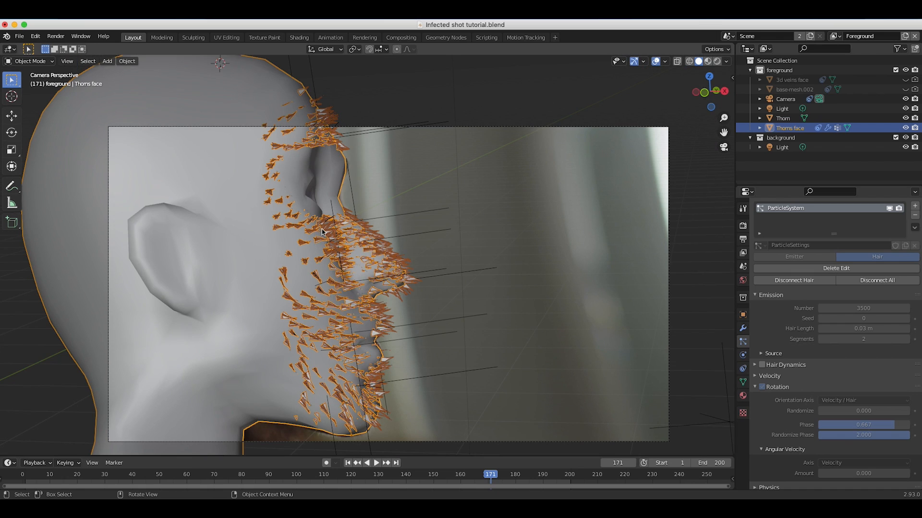
Go to frame 165 and examine the deselected head's thorns against the face footage in solid and wireframe shading.
key(z)
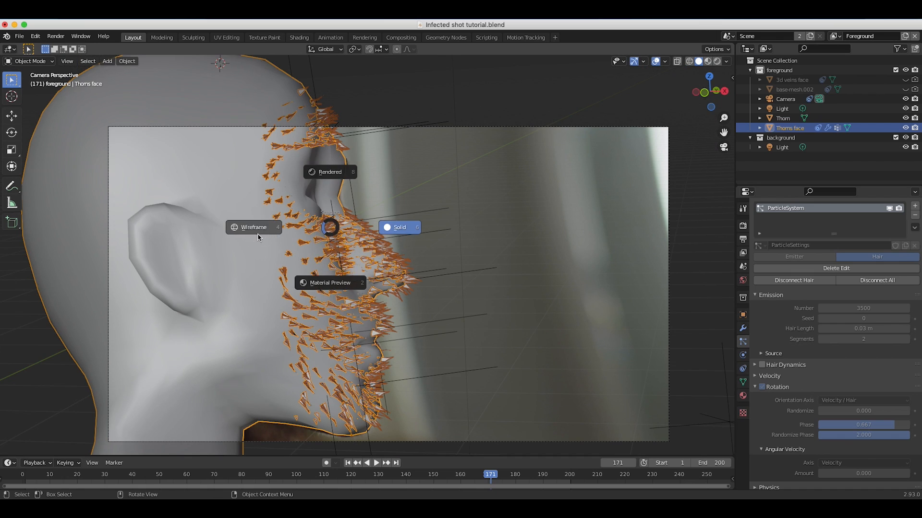
click(260, 235)
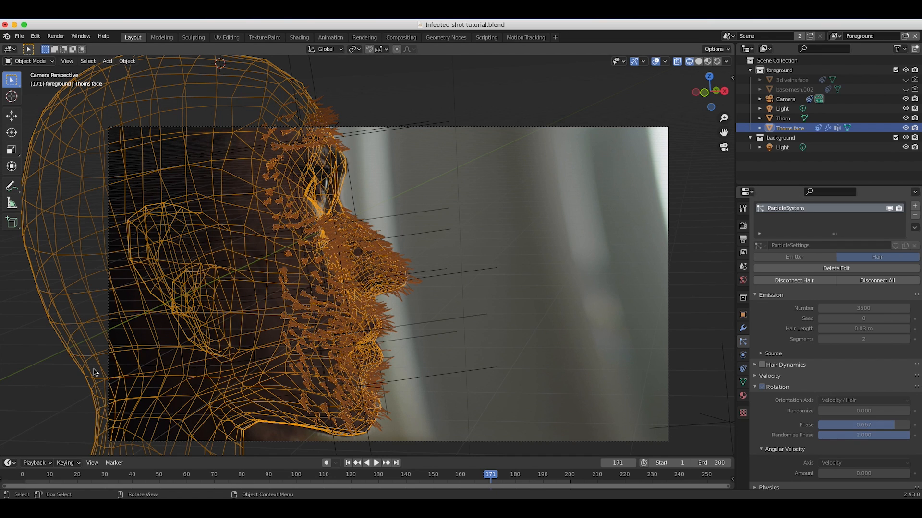
key(shift+z)
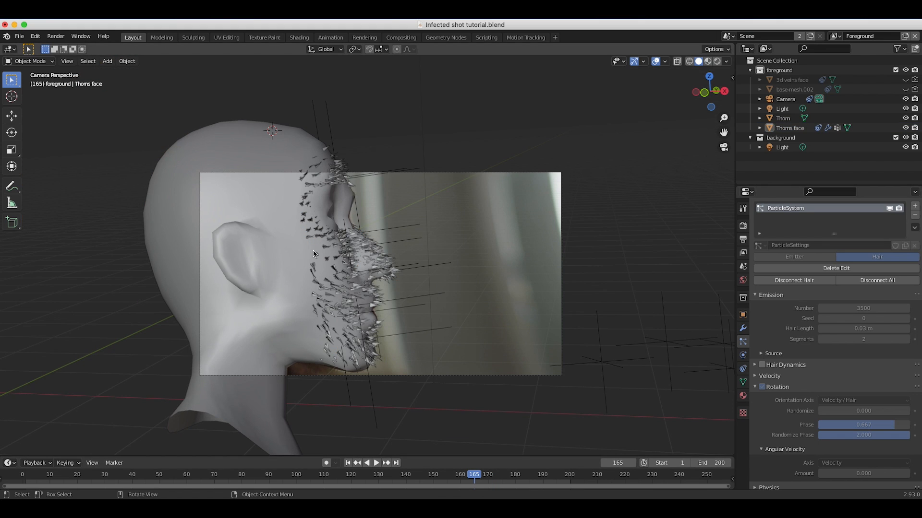
scroll(313, 254, up, 2)
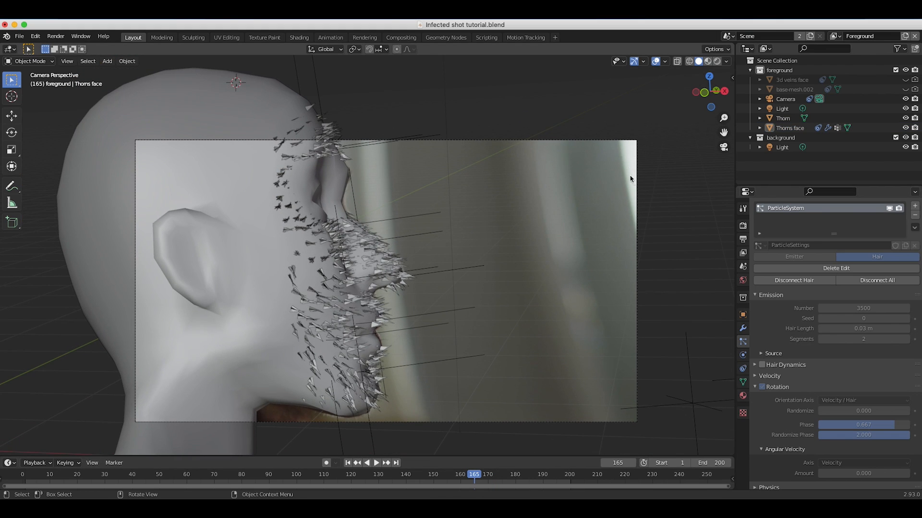
key(z)
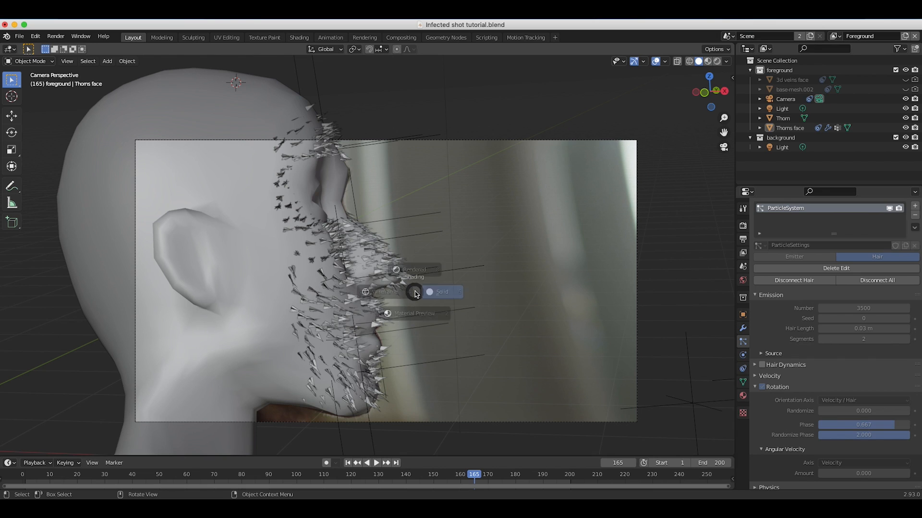
click(325, 299)
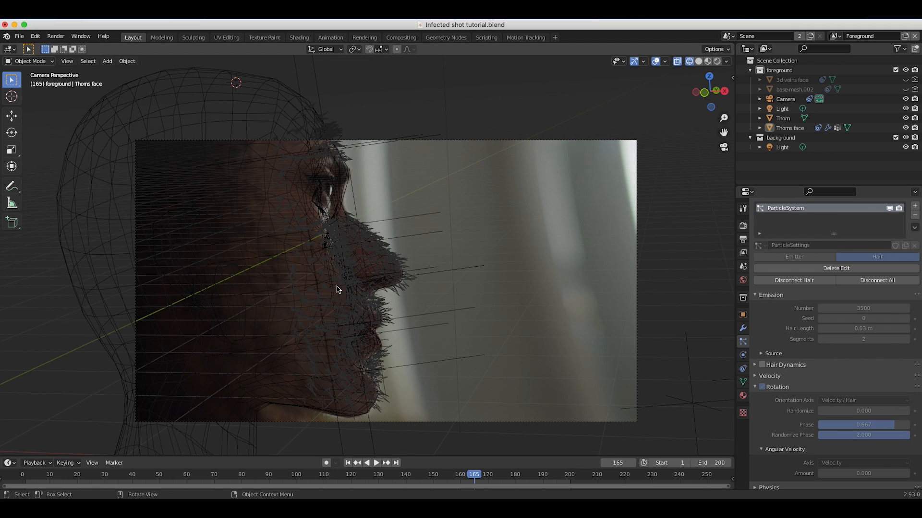
Add an area light tilted towards the face and place it at about X 6.50 m, Y -4.42 m, Z 2.09 m.
key(shift+a)
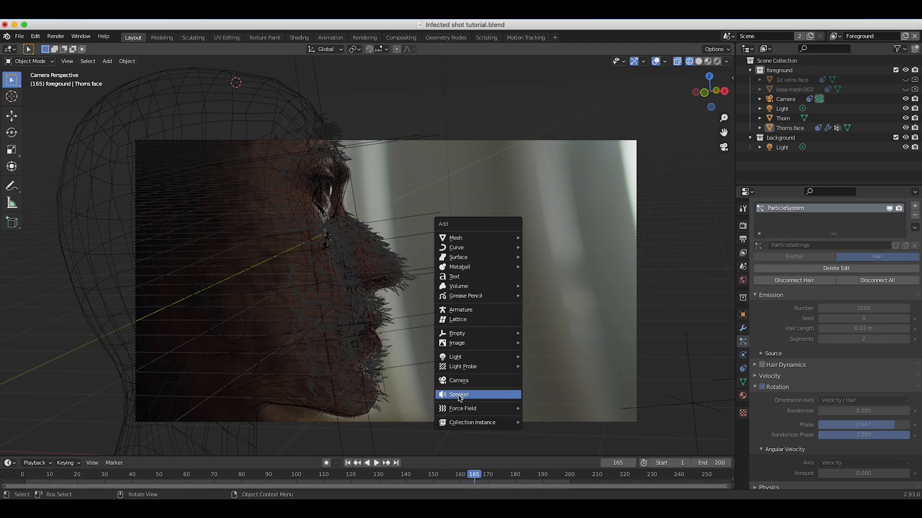
mouse_move(456, 358)
click(539, 387)
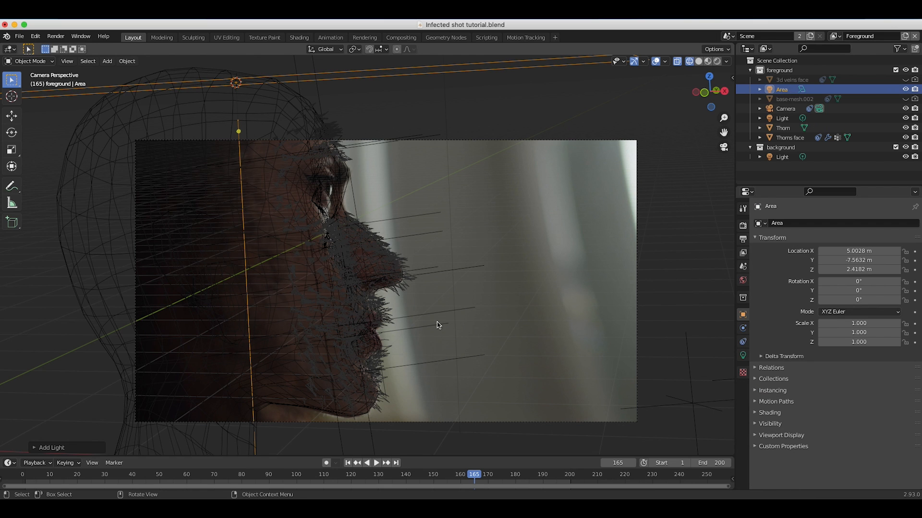
key(KP_0)
scroll(306, 287, right, 2)
key(g)
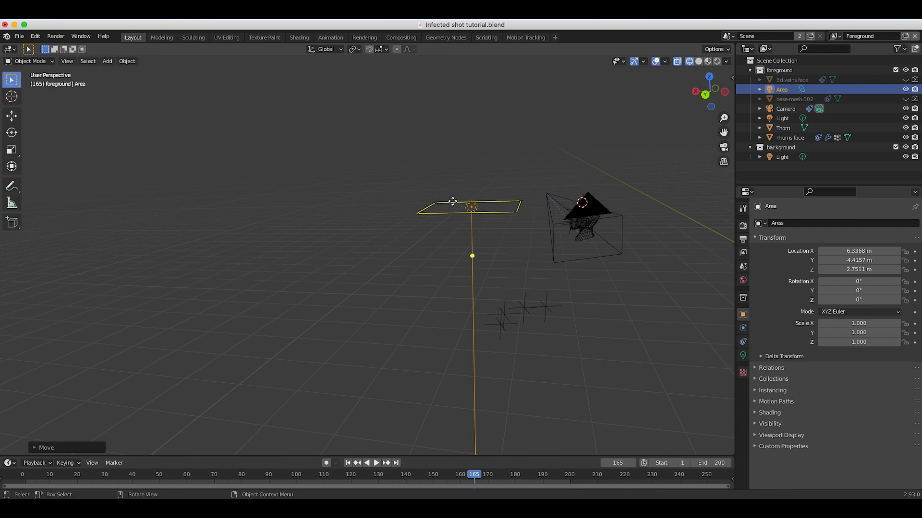
key(r)
key(r)
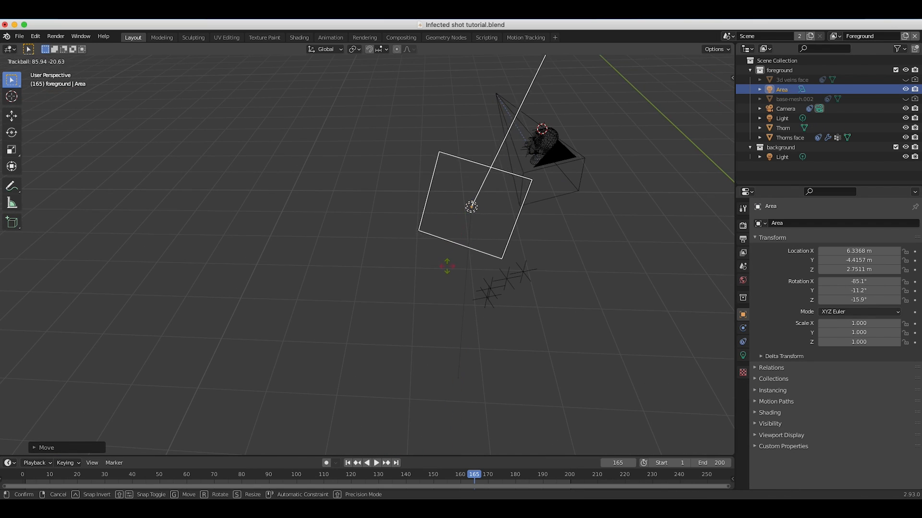
key(g)
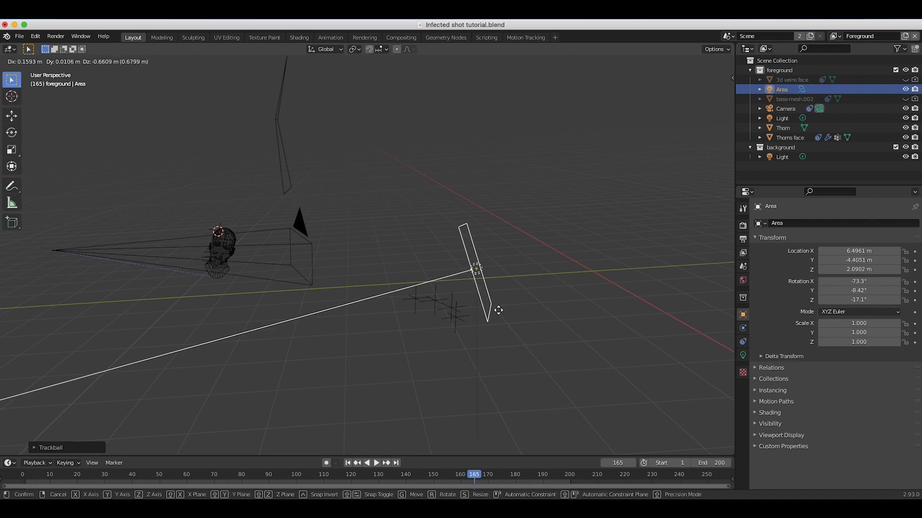
click(494, 331)
Turn the area light to a Z rotation of about -25° and scale it up to about 1.76.
key(r)
key(z)
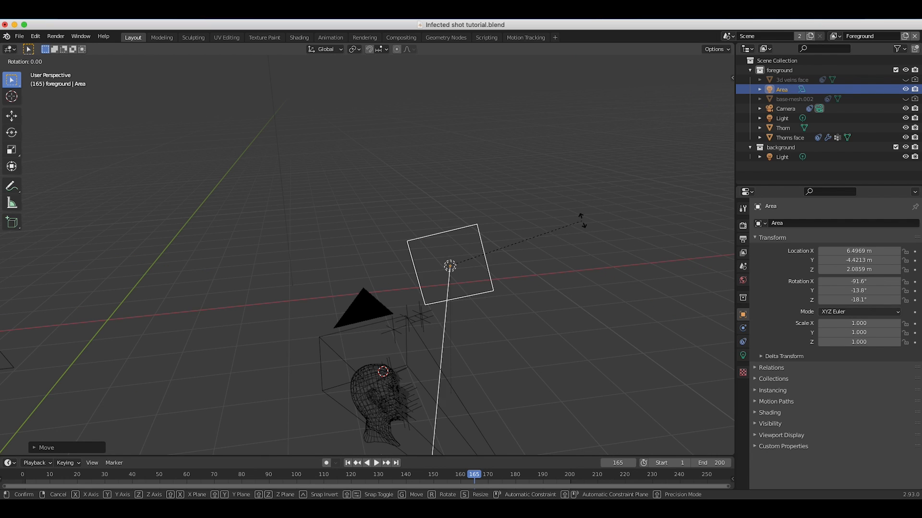
click(580, 254)
key(s)
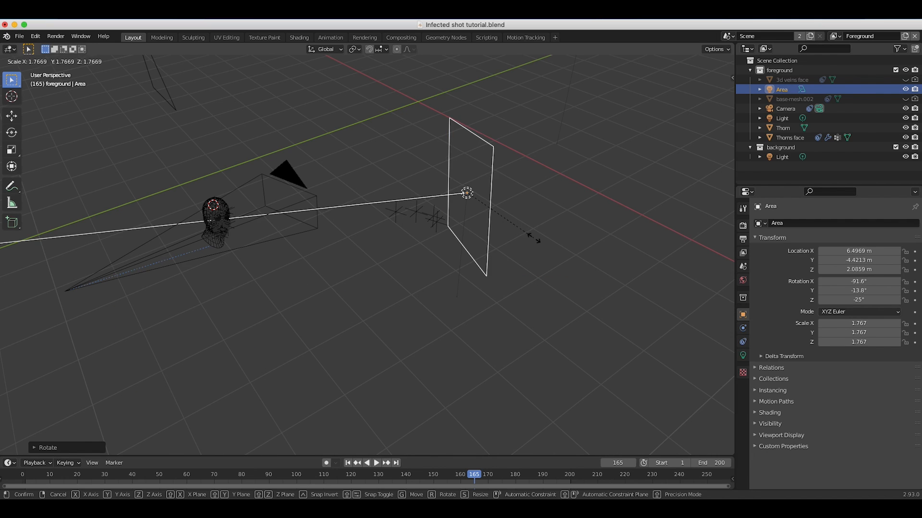
click(533, 238)
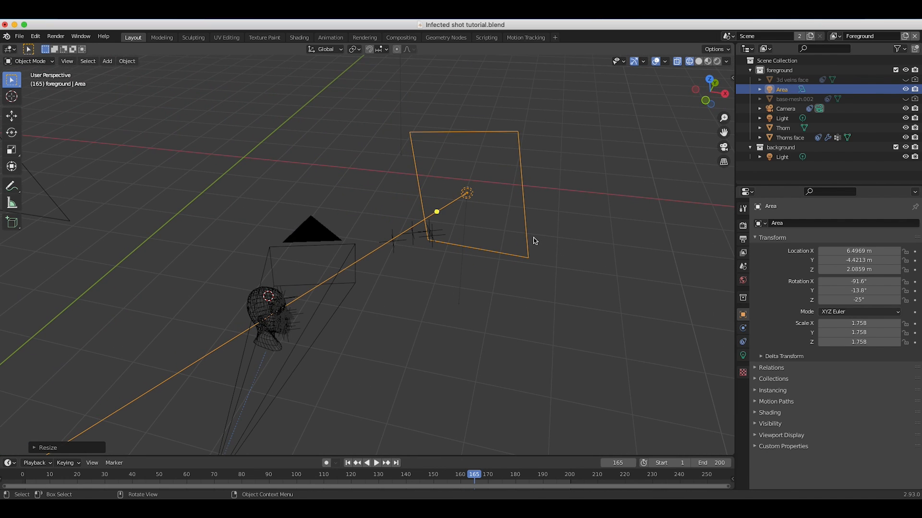
Set the area light's power to 100 W and display the camera view in rendered shading.
click(742, 356)
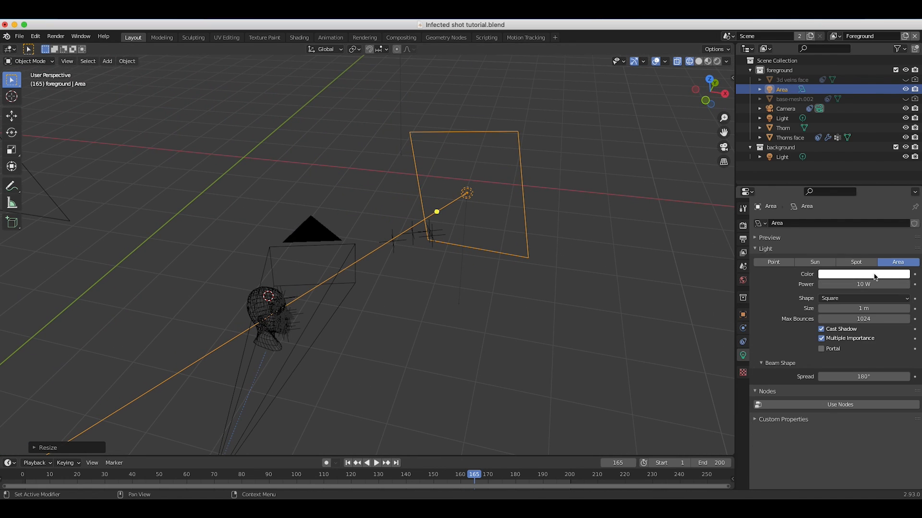
click(857, 283)
text(1)
click(67, 61)
mouse_move(92, 172)
click(225, 170)
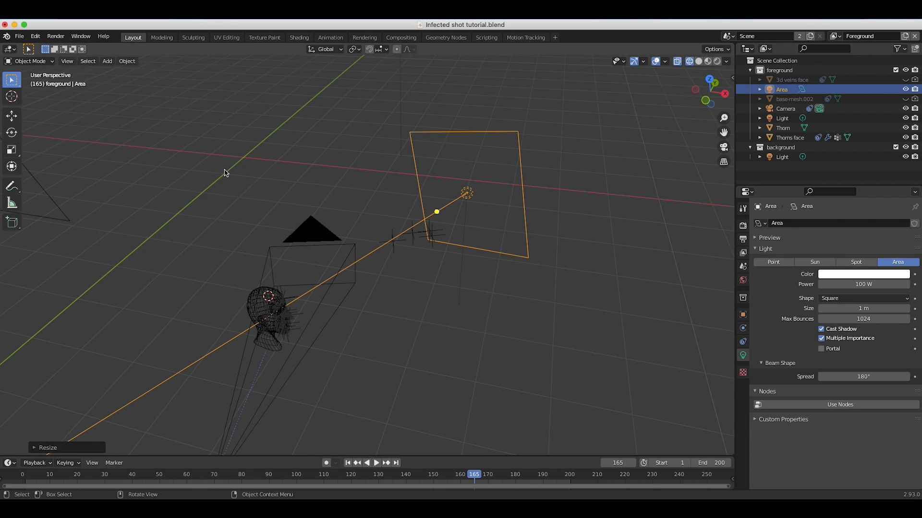
key(z)
click(350, 241)
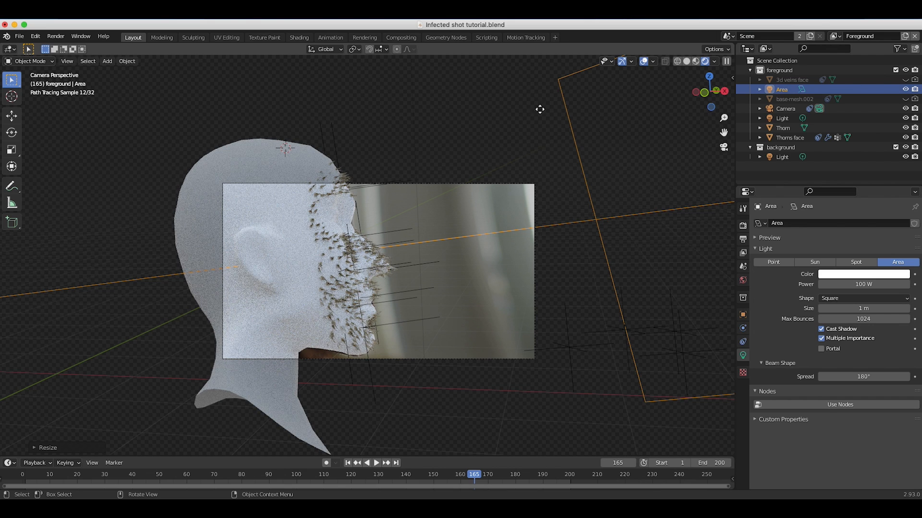
Turn off the world's Ambient Occlusion and set the canary_wharf_4k.hdr background strength to 0.6.
click(743, 280)
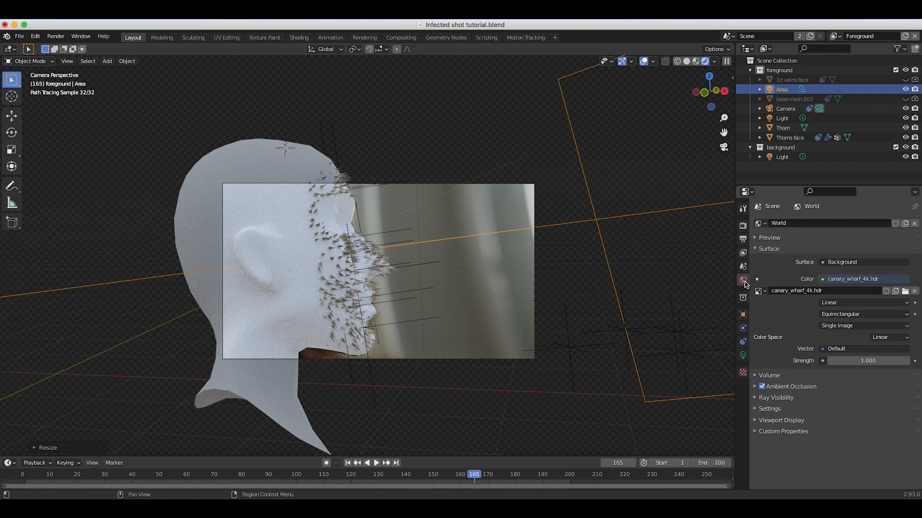
click(762, 387)
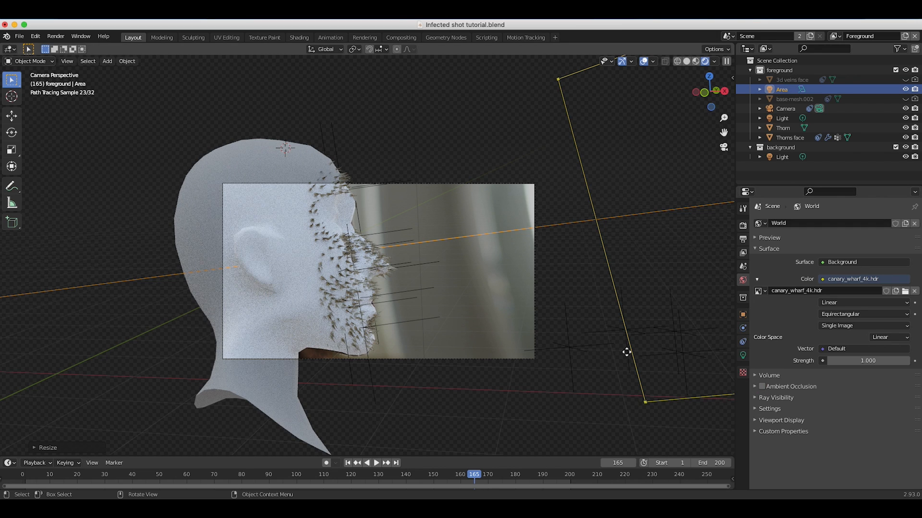
click(866, 361)
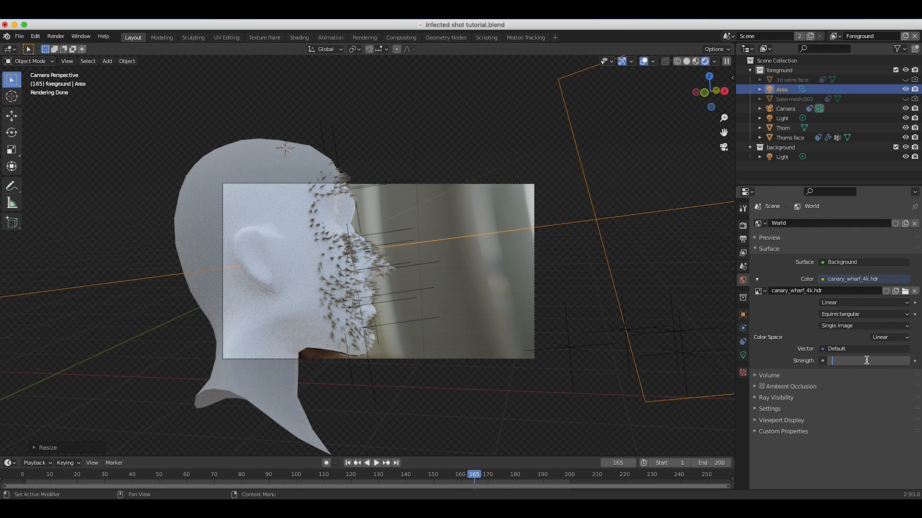
text(.6)
key(Return)
scroll(348, 277, up, 2)
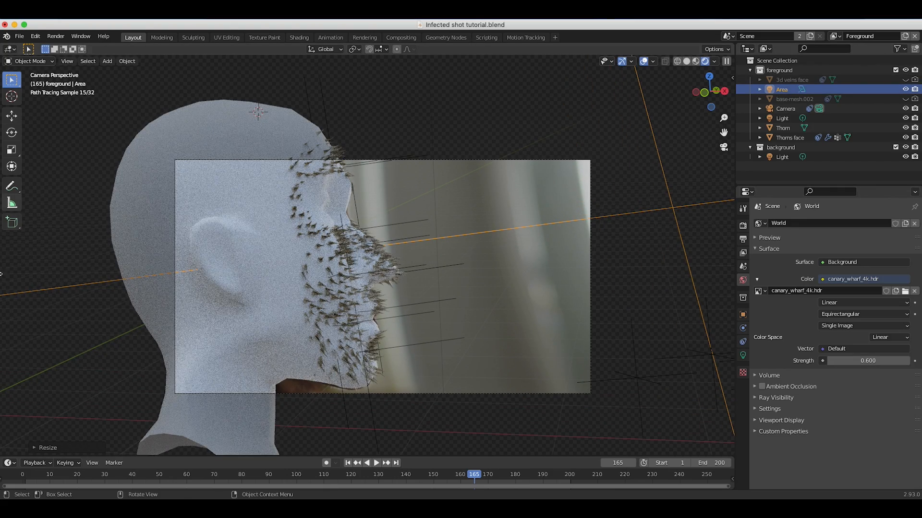
Turn off Show Emitter for the Thorns face particle system in both the render and the viewport display.
click(246, 210)
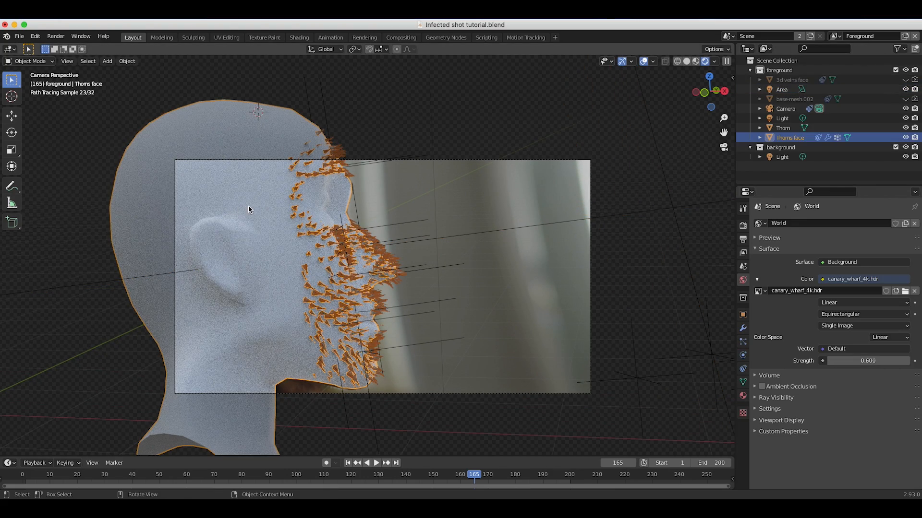
click(743, 341)
scroll(767, 455, down, 5)
scroll(767, 455, down, 4)
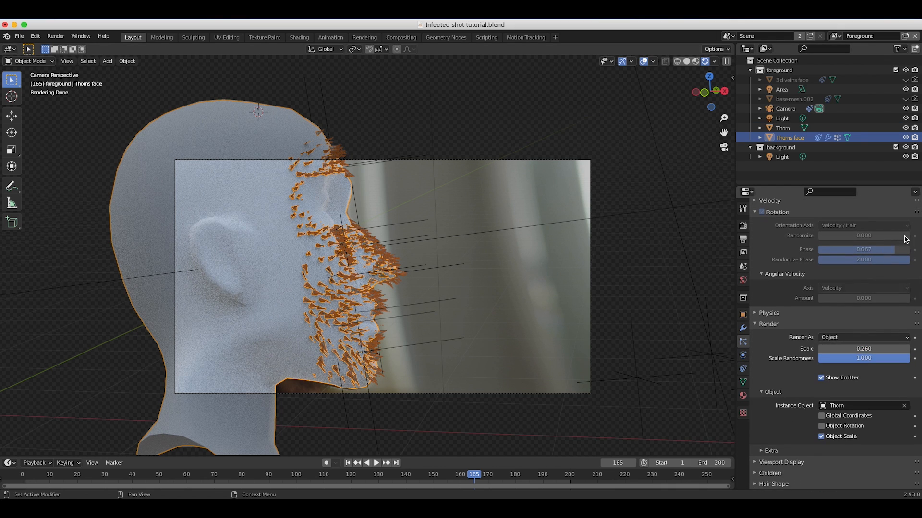
click(821, 378)
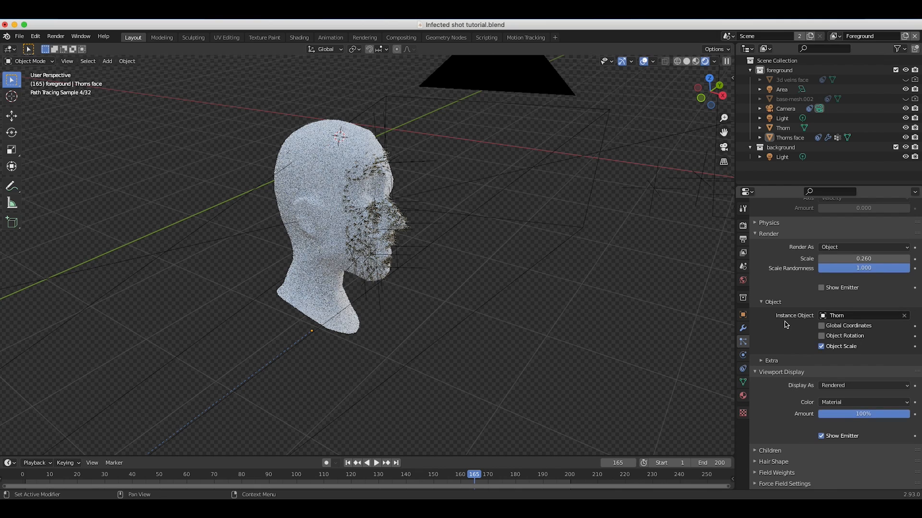
scroll(787, 325, up, 2)
scroll(790, 358, down, 3)
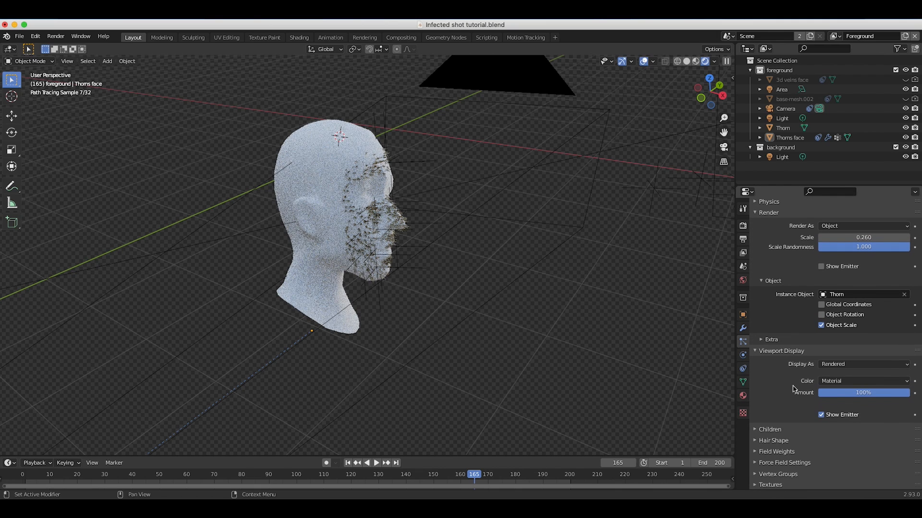
click(821, 415)
scroll(406, 255, up, 4)
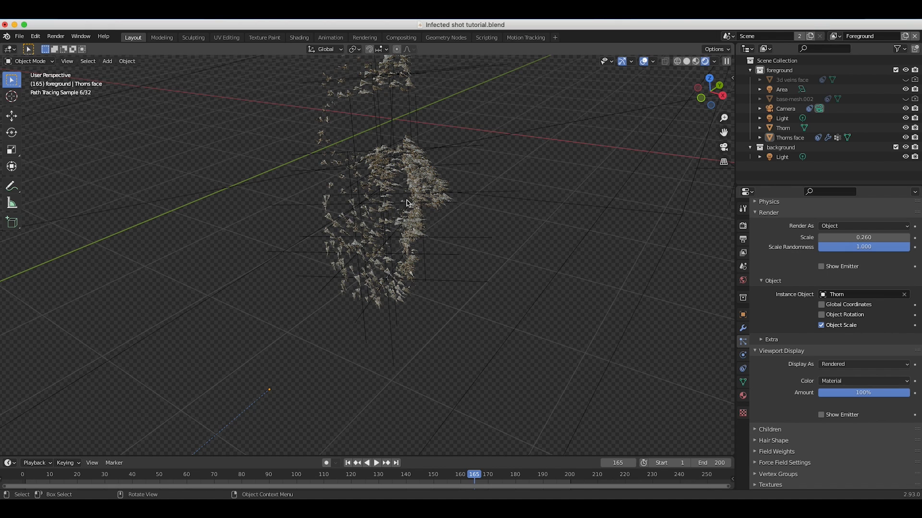
click(67, 61)
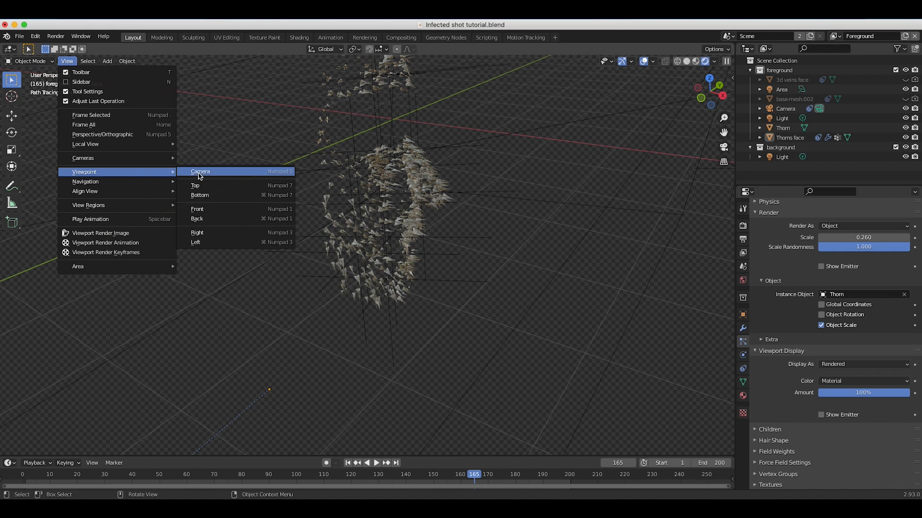
Show the camera view in solid shading and rename the Foreground view layer to Thorns.
click(200, 173)
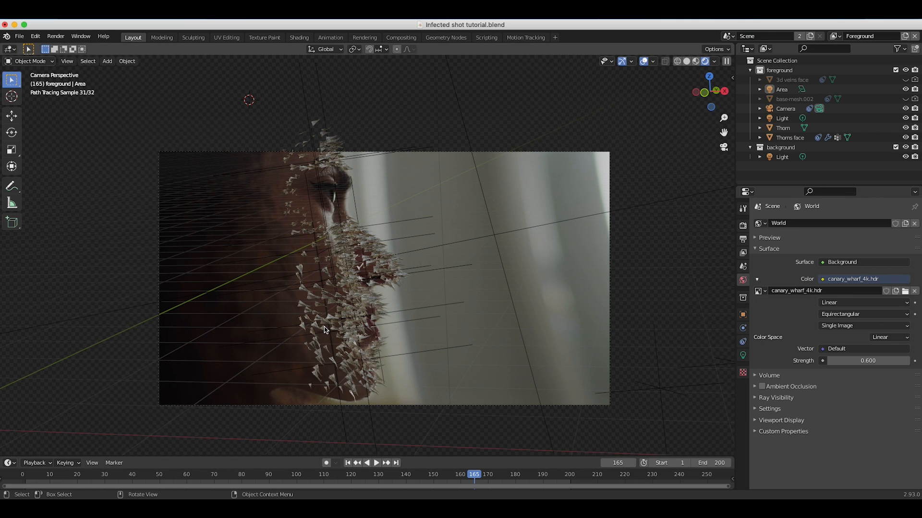
key(z)
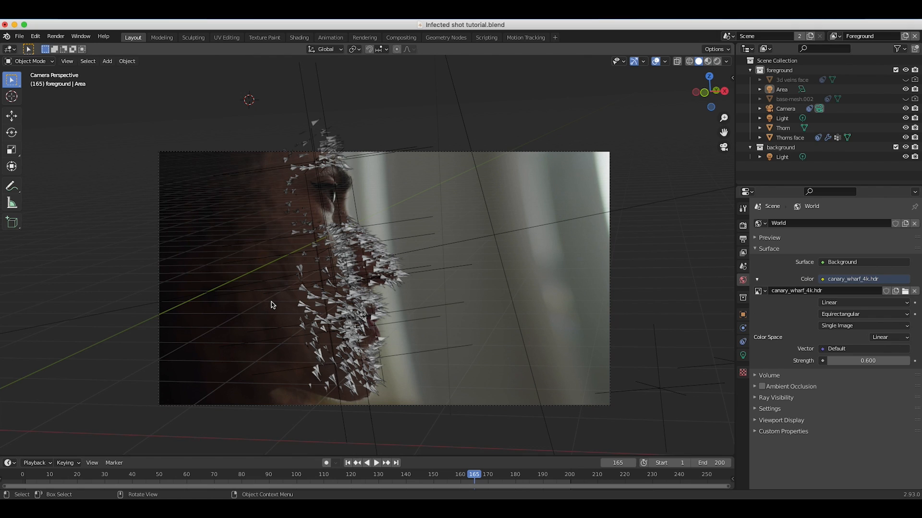
double_click(859, 36)
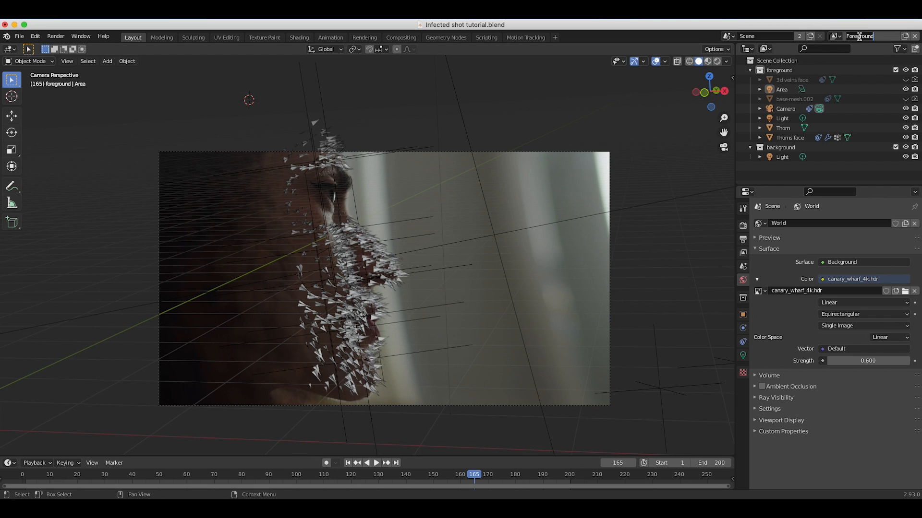
text(Thorns)
Move the Thorns face object into a new collection named Thorns face.
click(363, 312)
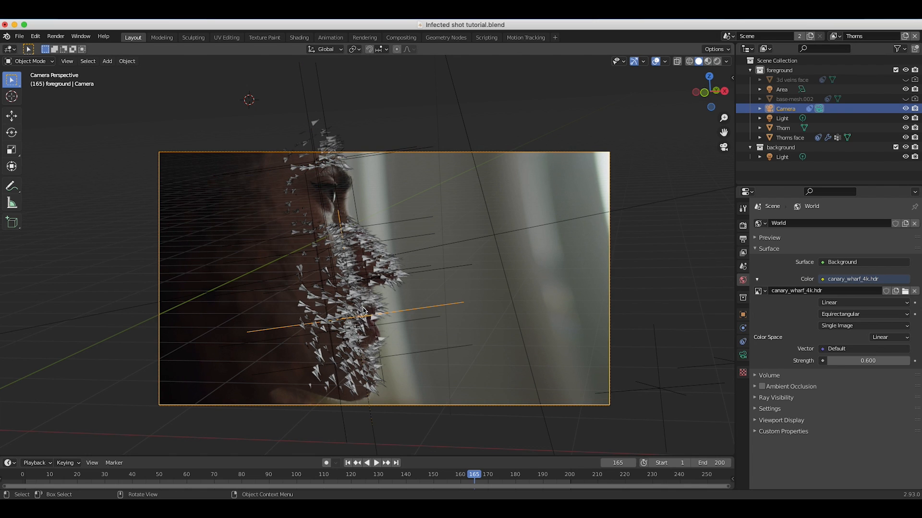
click(363, 311)
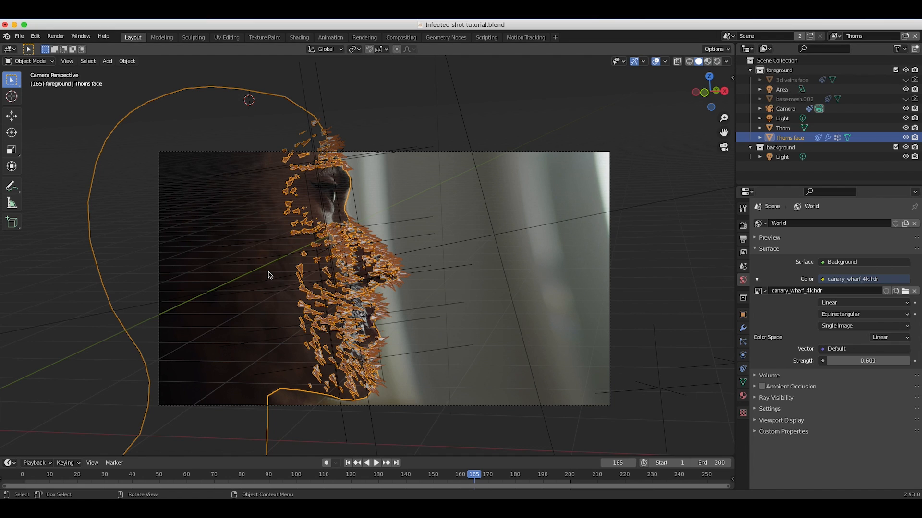
key(m)
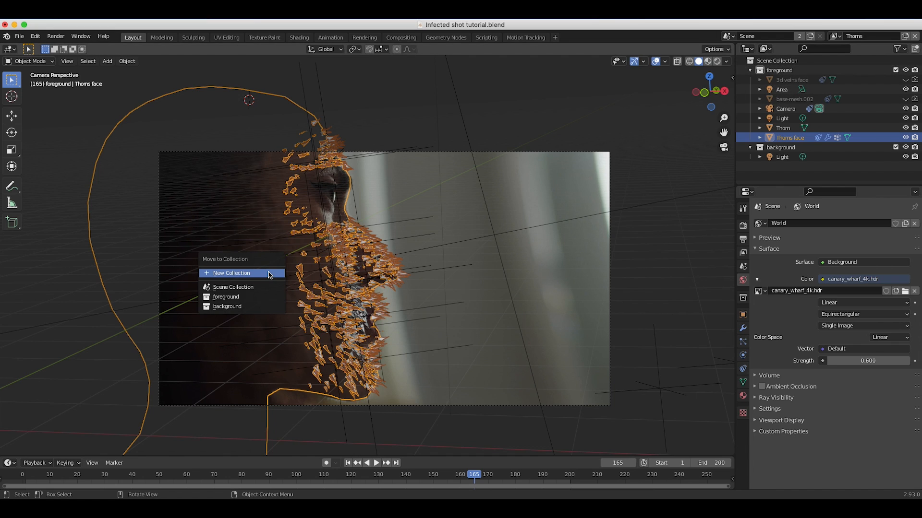
click(254, 273)
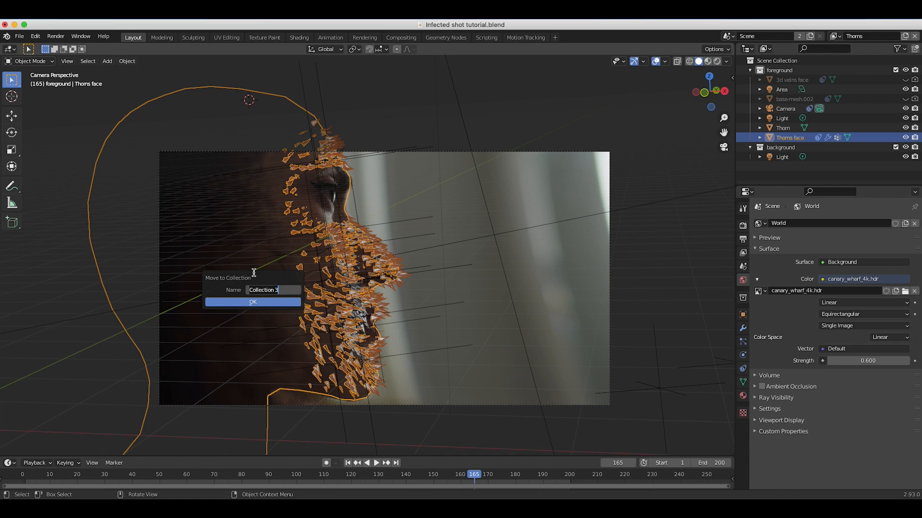
text(Thorns face)
click(248, 302)
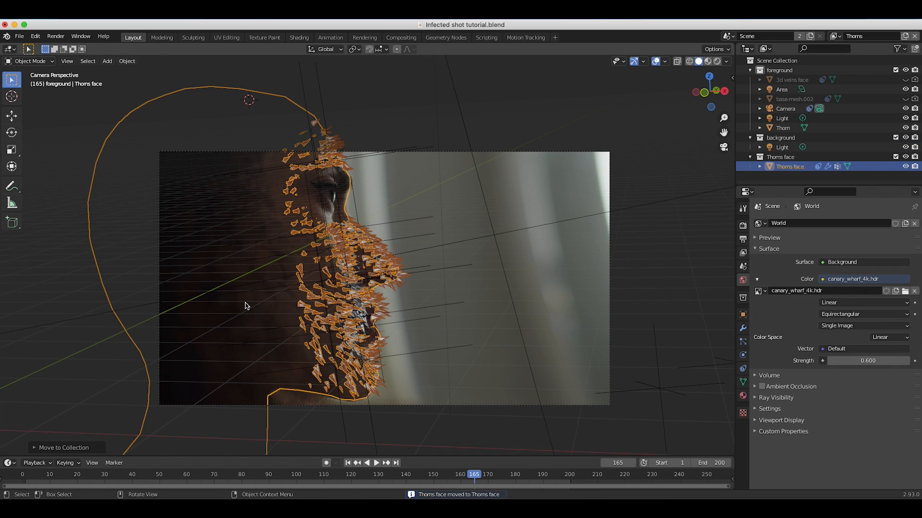
Delete the background collection and the light it contained.
click(786, 139)
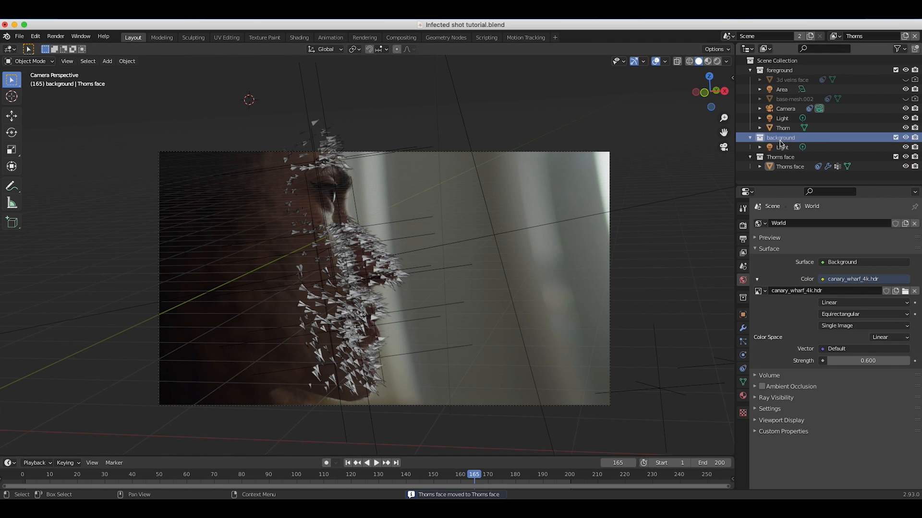
key(x)
click(783, 158)
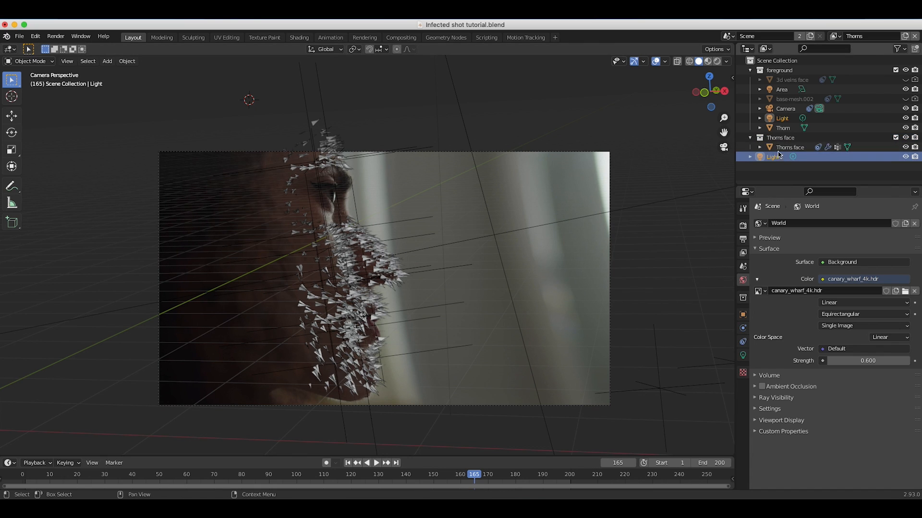
key(x)
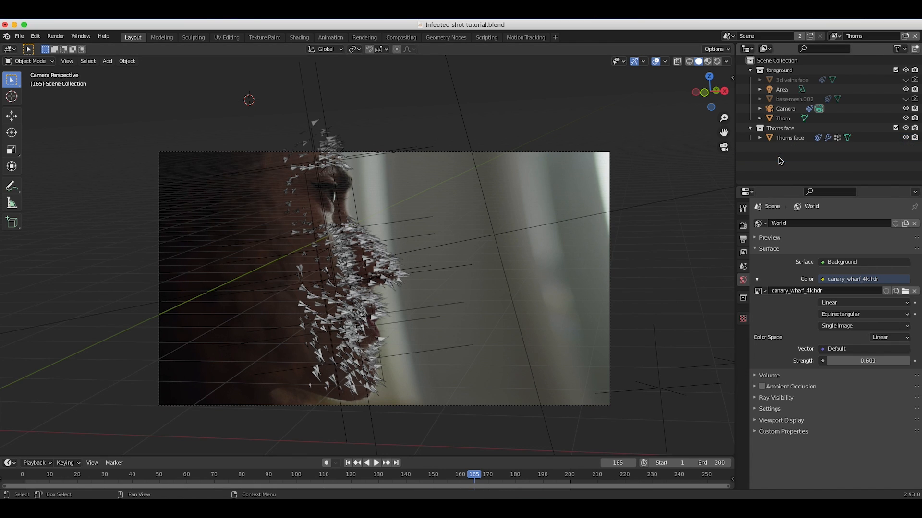
Move the Thorn object into the Thorns face collection, and re-enable 3d veins face and base-mesh.002 in the viewport and render.
click(782, 119)
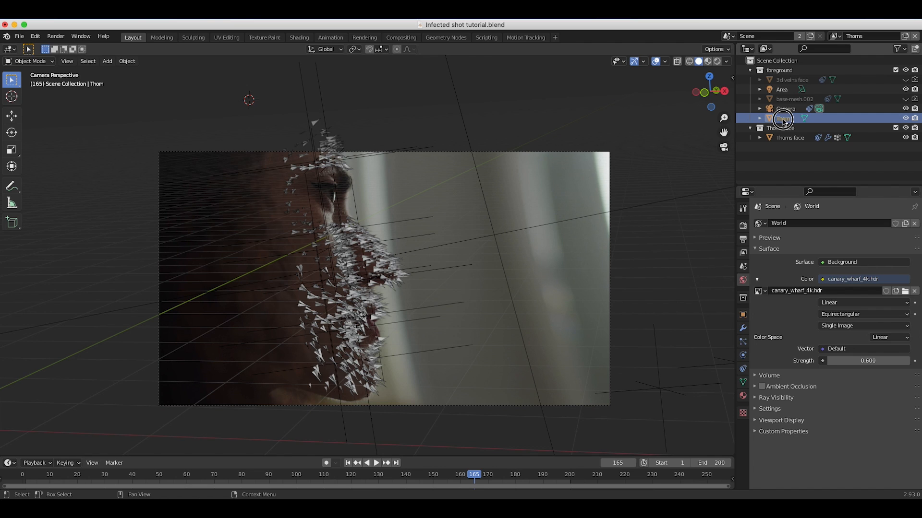
drag(780, 121, 791, 130)
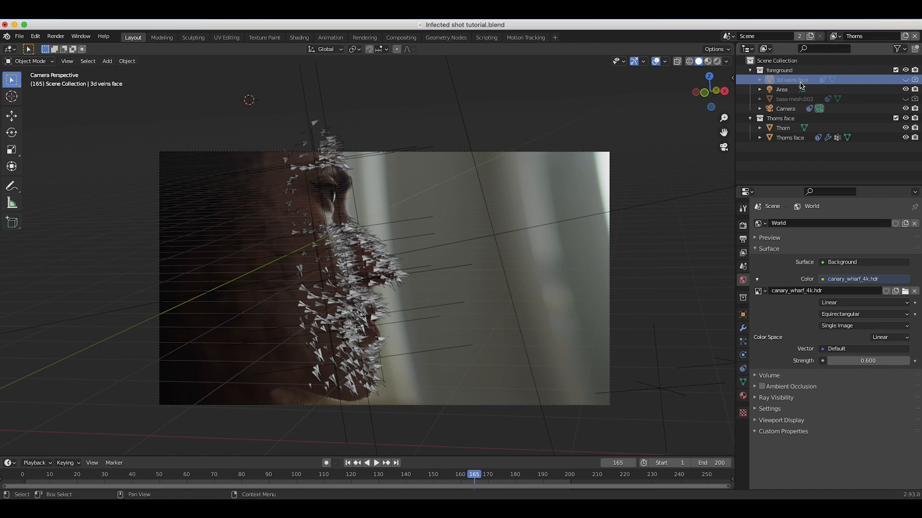
click(915, 80)
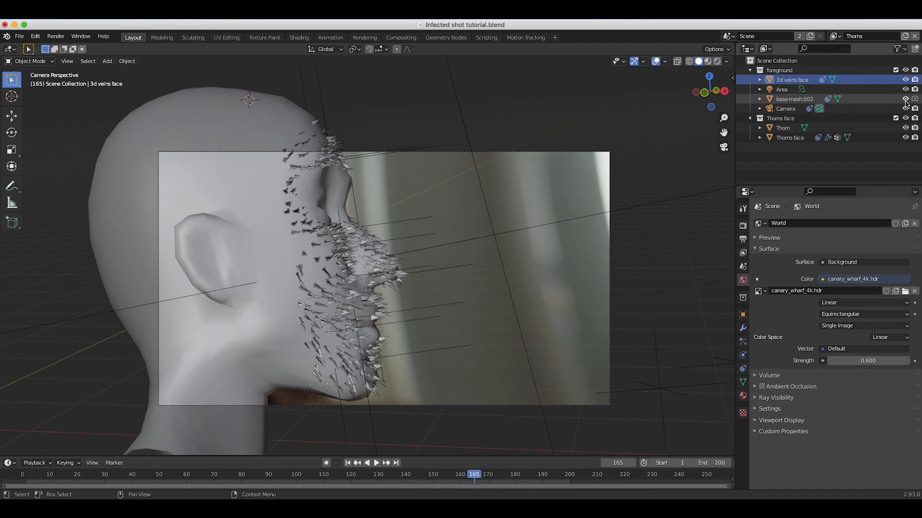
click(906, 99)
Move the 3d veins face object into a new collection named 3d veins face.
click(790, 81)
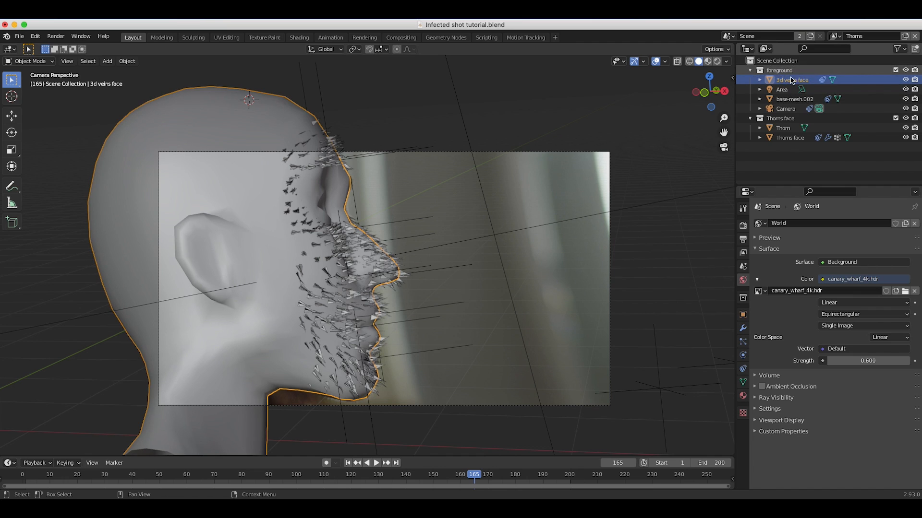
key(m)
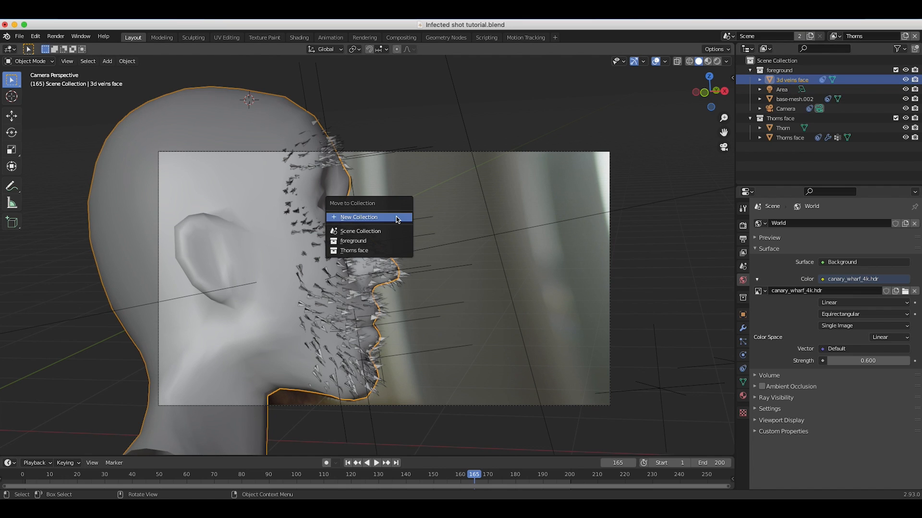
click(369, 217)
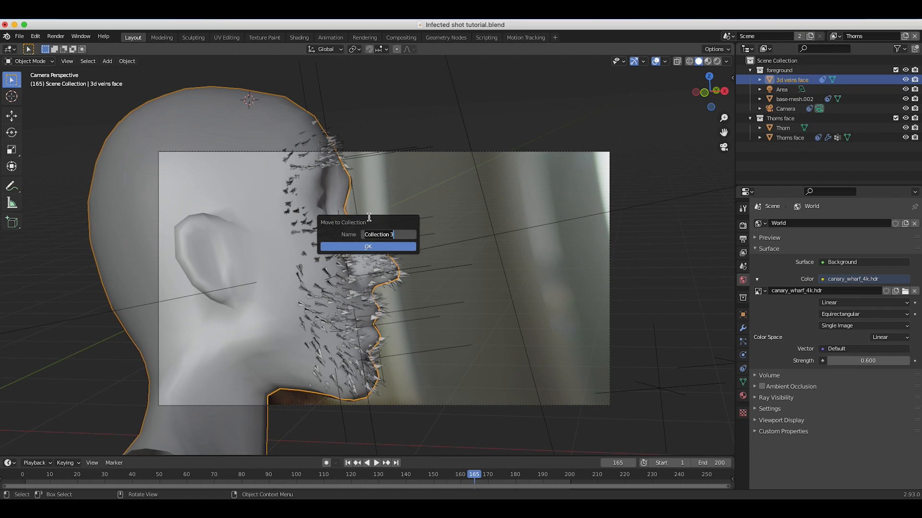
text(3d veins face)
click(368, 246)
Rename the base-mesh.002 object to shadow catcher.
click(793, 90)
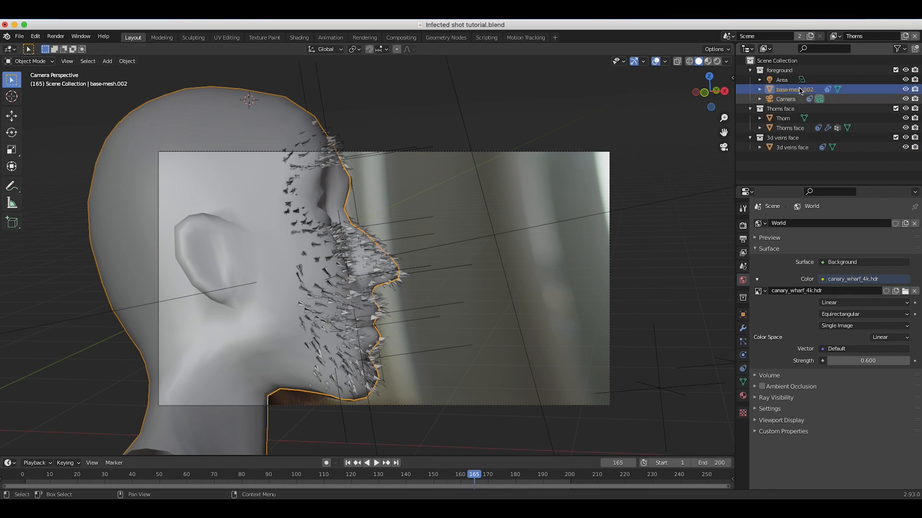
double_click(798, 90)
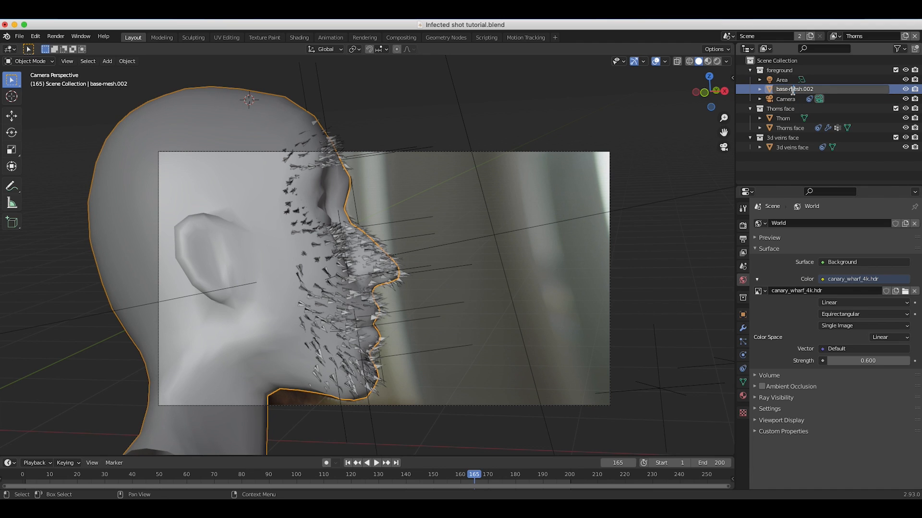
text(shadow catcher)
key(Return)
Move the shadow catcher object into a new collection named shadow catcher.
key(m)
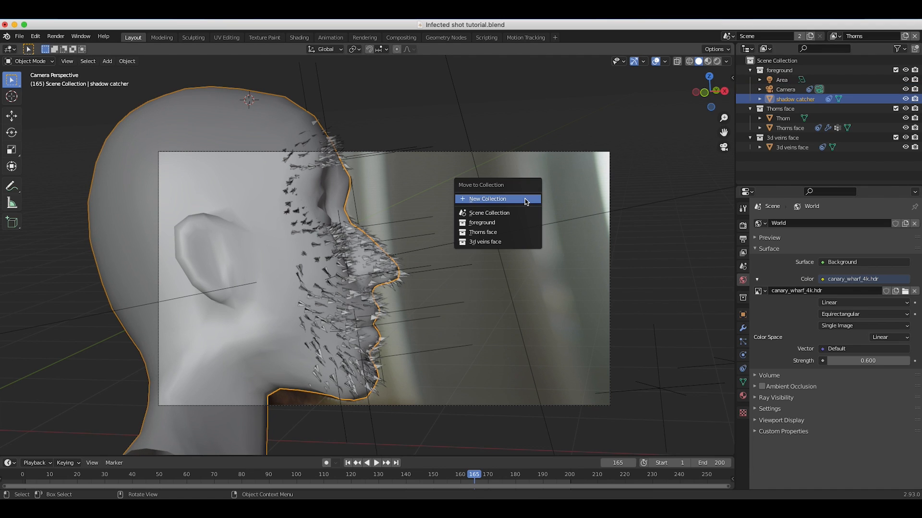
click(507, 200)
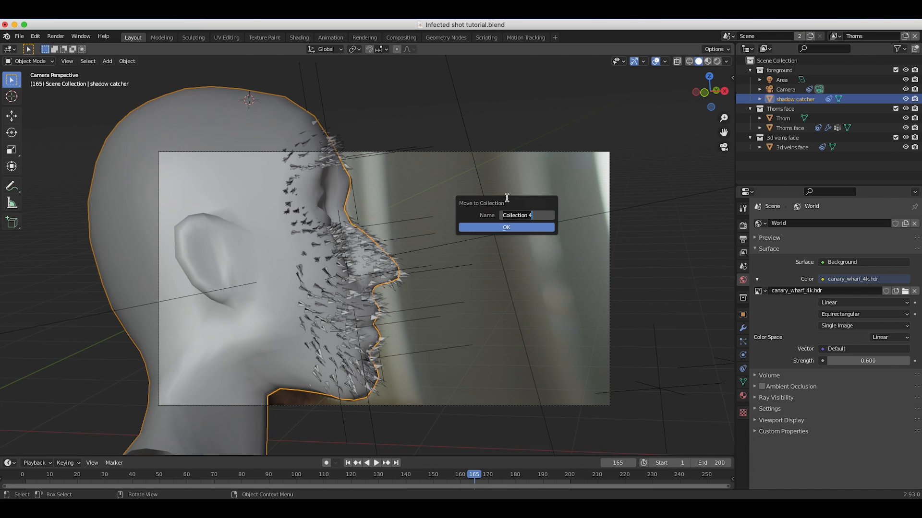
text(shadow catcher)
click(509, 227)
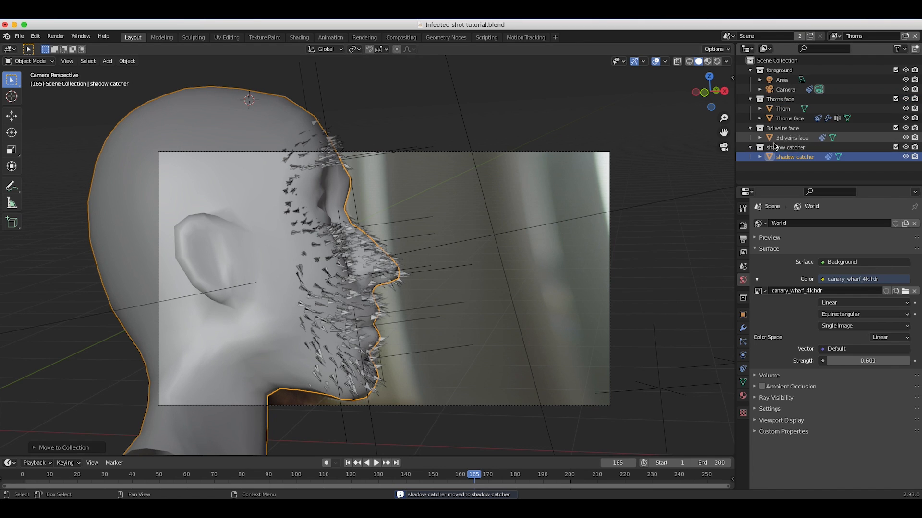
Collapse the shadow catcher, 3d veins face and Thorns face collections and enable all the outliner's restriction toggles, including Holdout and Indirect Only.
click(750, 148)
click(750, 127)
click(750, 99)
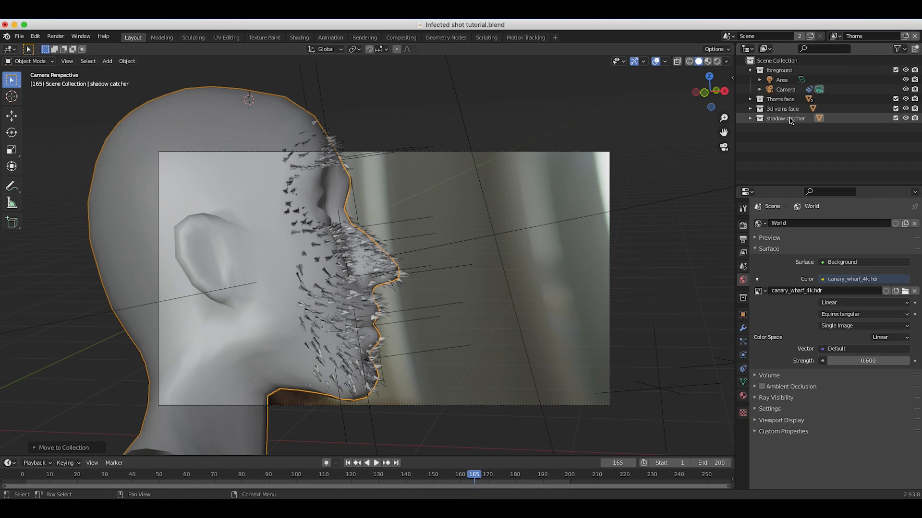
click(901, 49)
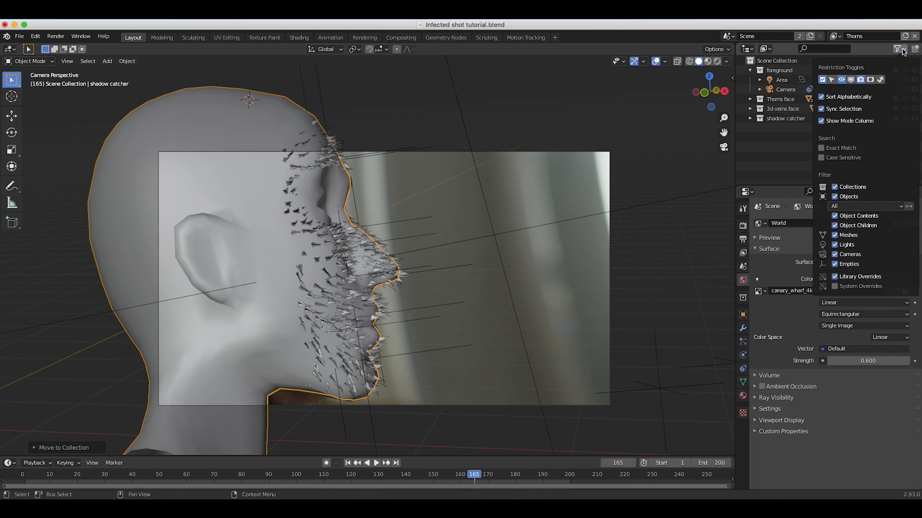
drag(883, 80, 825, 77)
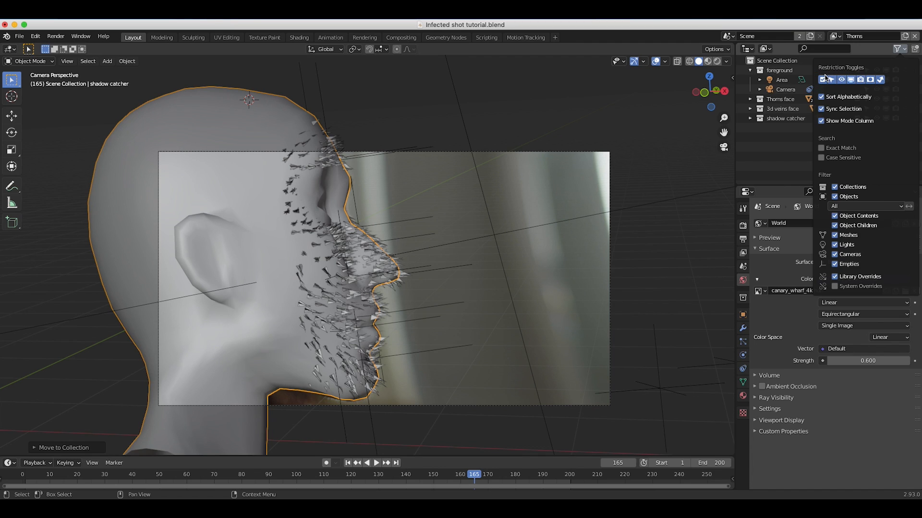
click(902, 50)
Set the 3d veins face and shadow catcher collections to Indirect Only and display the camera view in rendered shading.
click(780, 99)
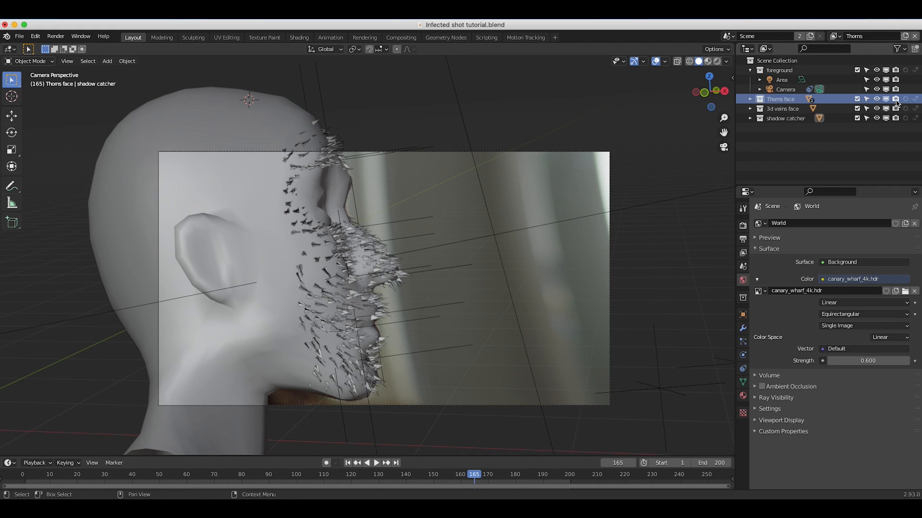
click(778, 111)
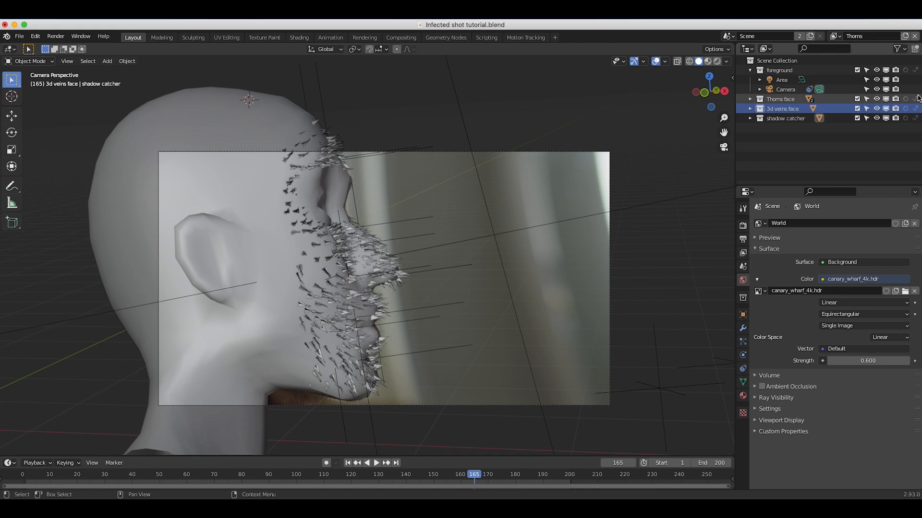
click(916, 109)
click(786, 120)
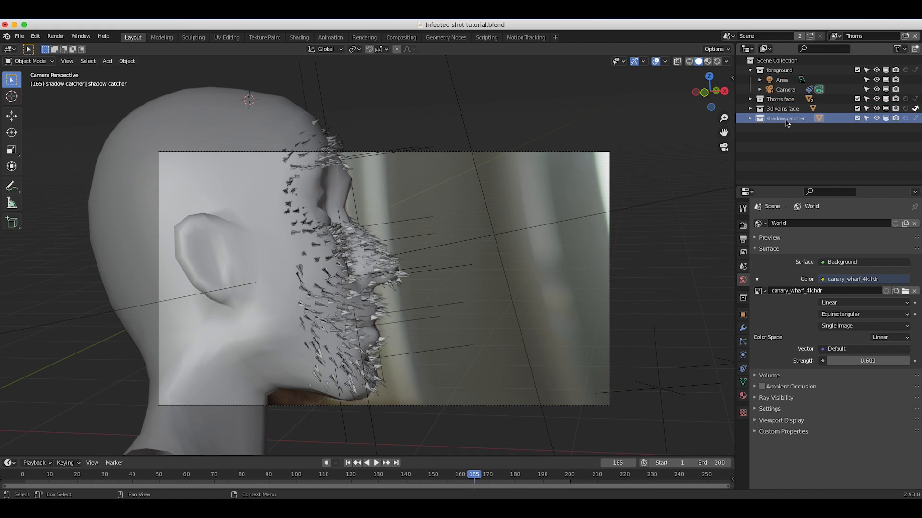
click(915, 118)
key(z)
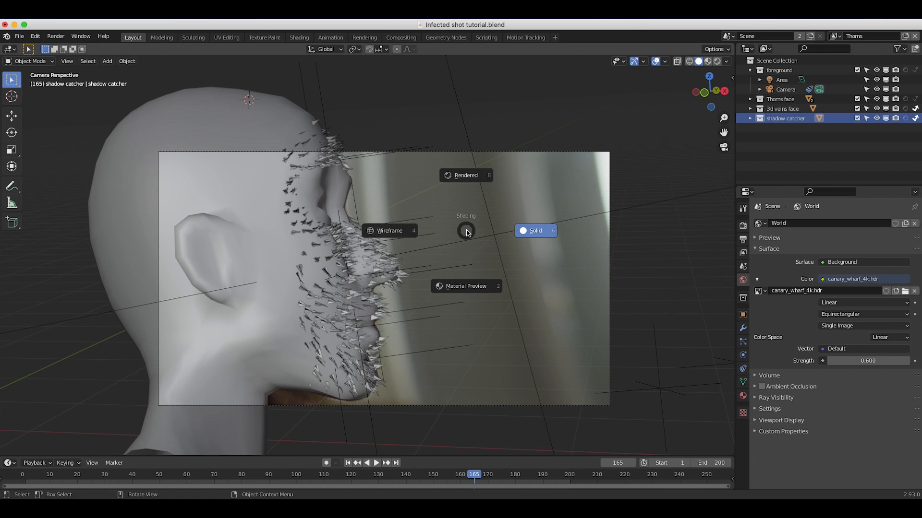
click(469, 178)
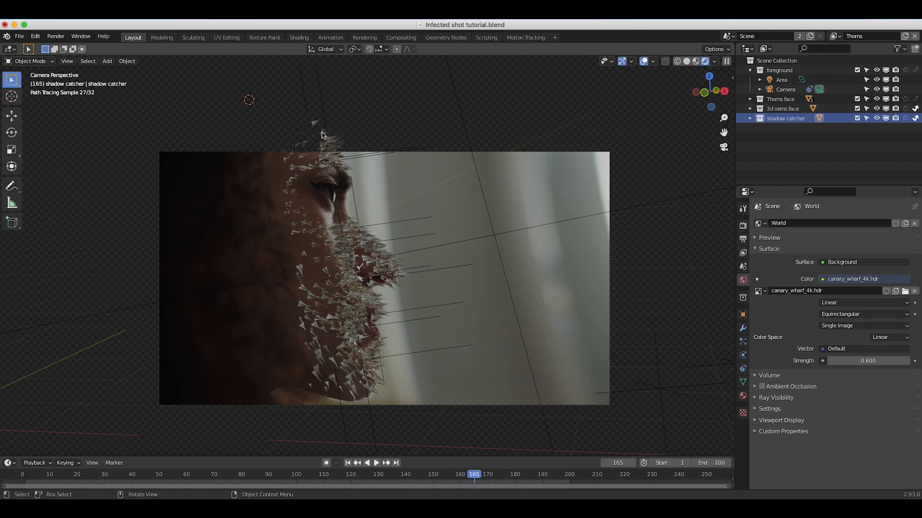
Toggle Indirect Only off and back on for the 3d veins face collection, and turn it off for the shadow catcher collection.
click(915, 109)
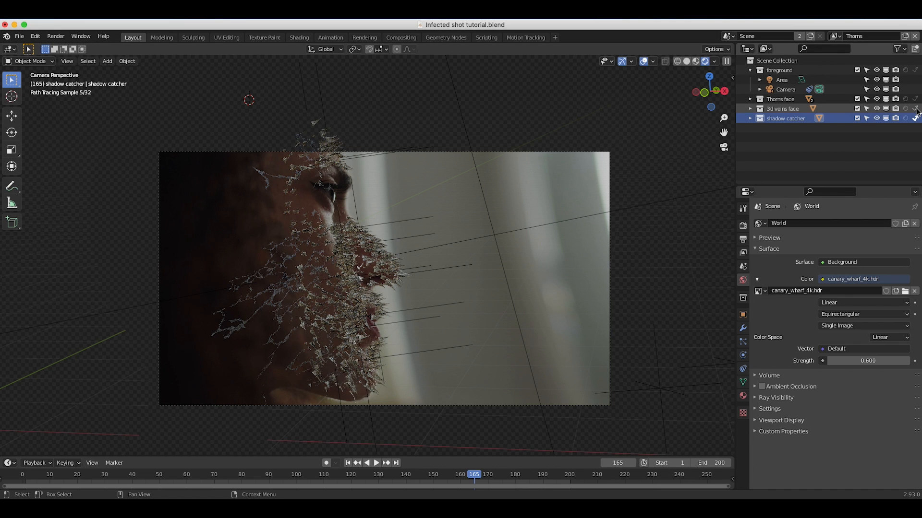
click(915, 119)
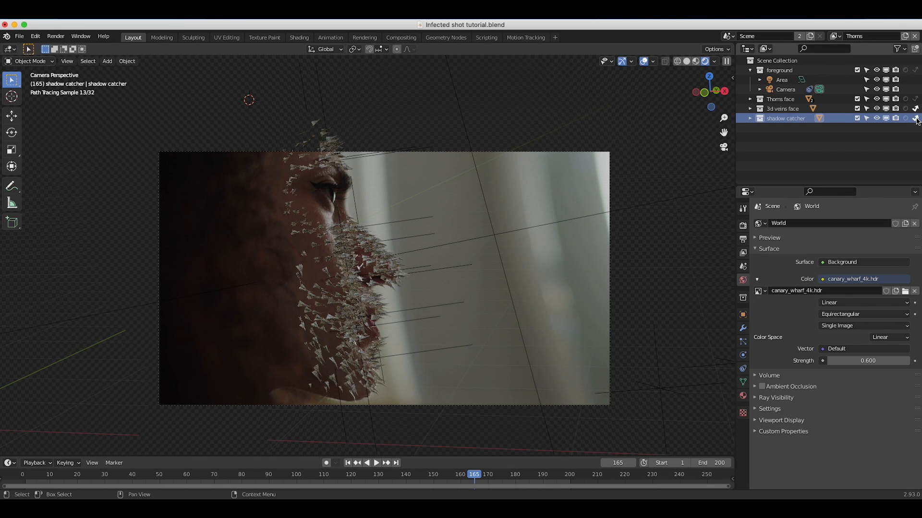
click(916, 119)
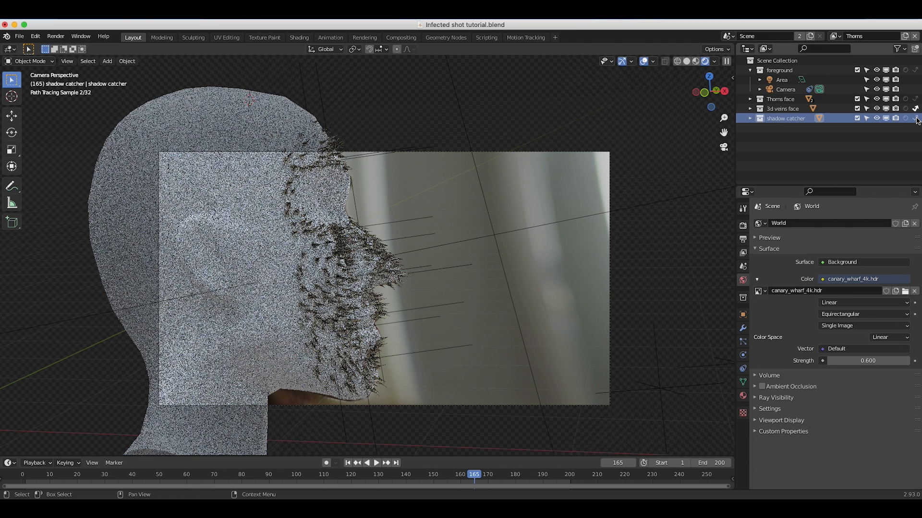
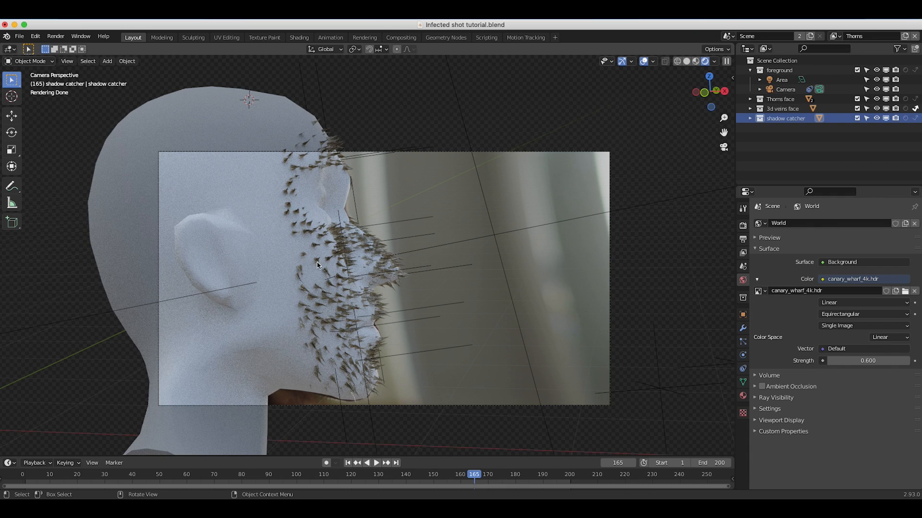
Give the shadow catcher object a new material with its base color sampled from the skin of the neck in the footage.
click(750, 118)
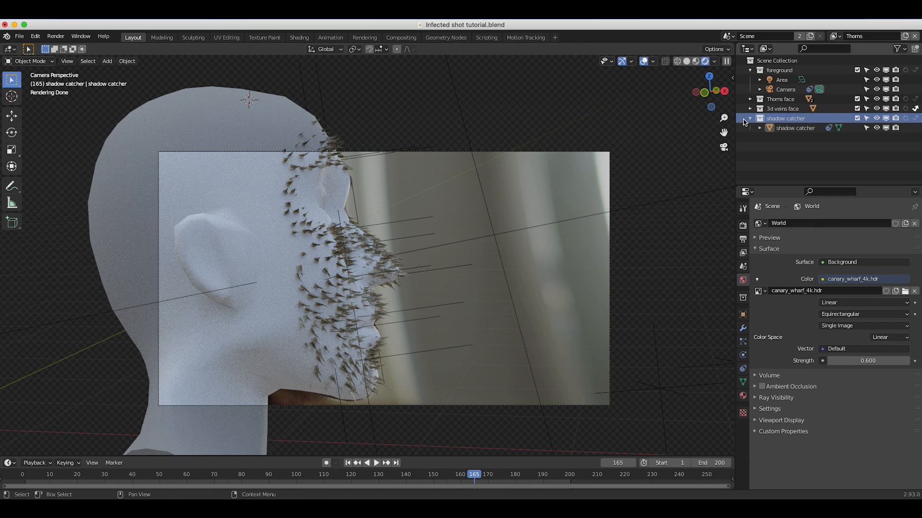
click(794, 128)
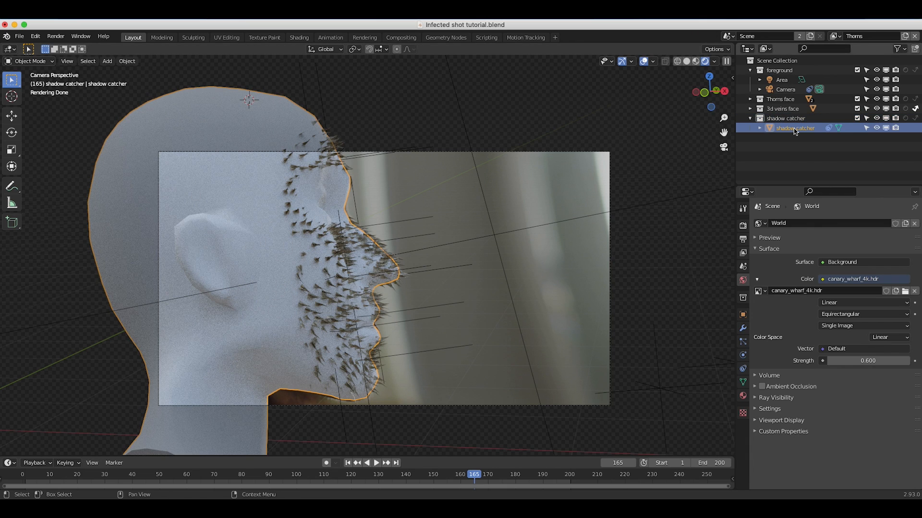
click(743, 396)
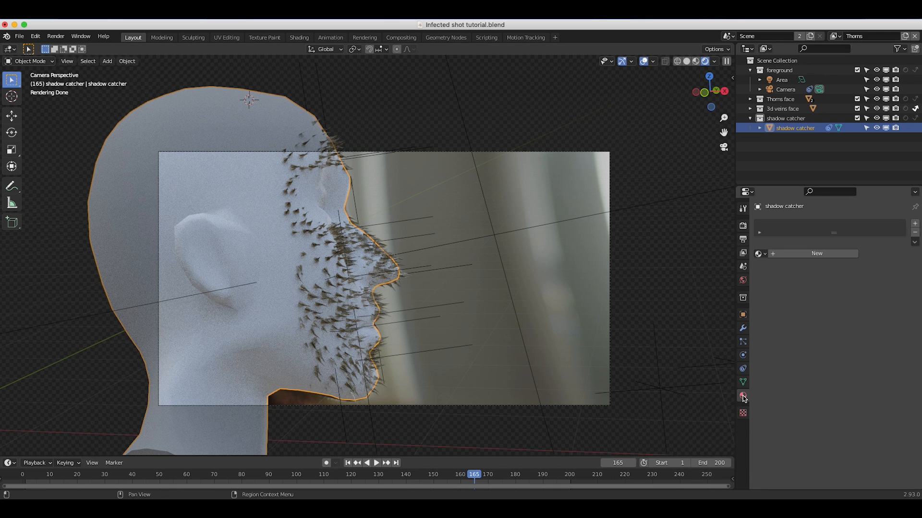
click(823, 255)
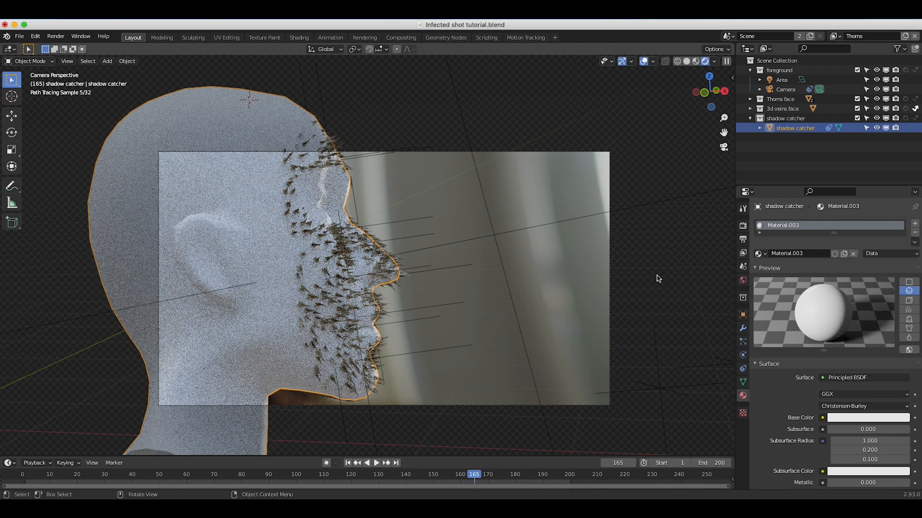
click(853, 419)
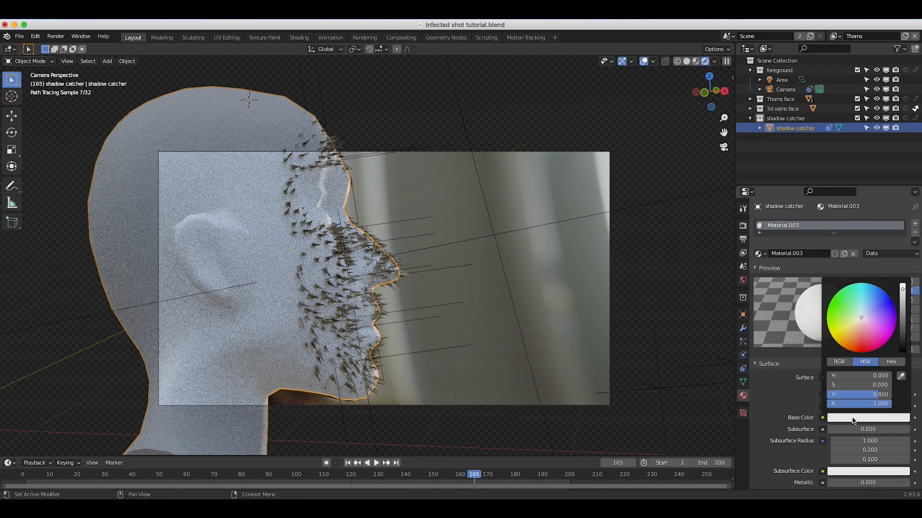
click(900, 377)
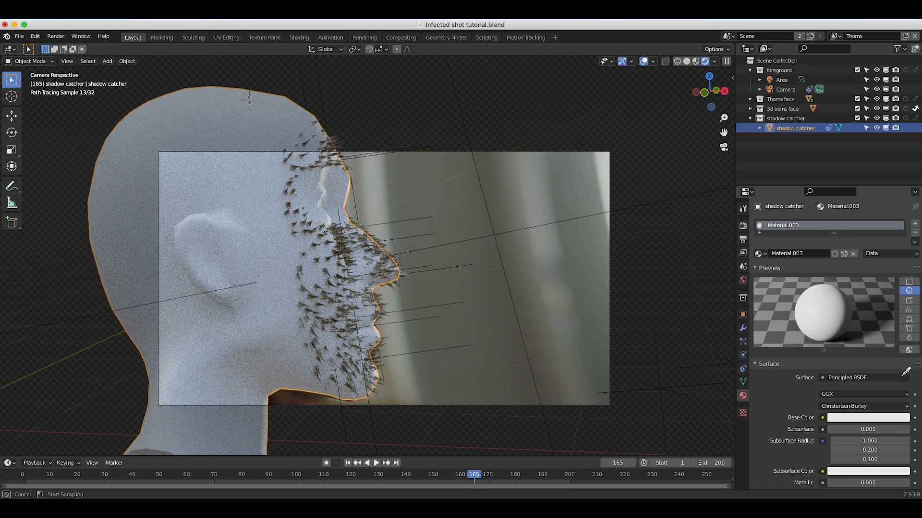
click(287, 394)
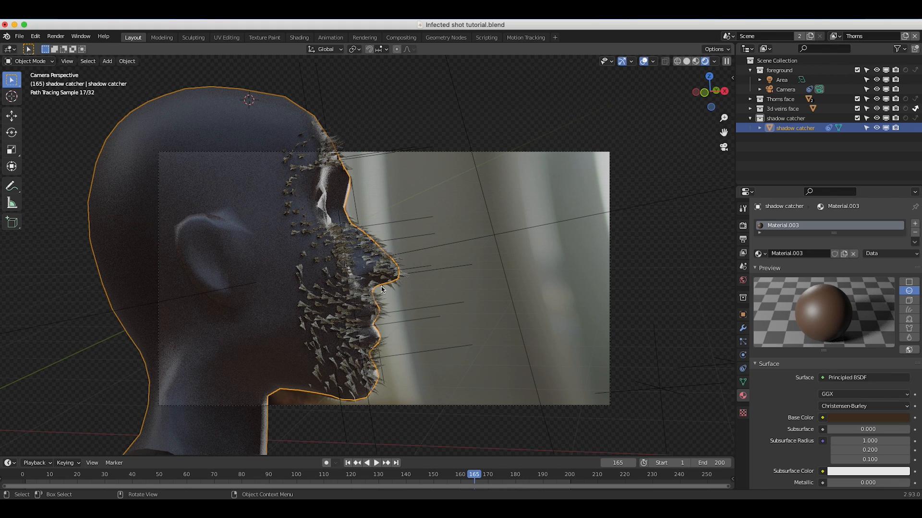
Try Indirect Only on the shadow catcher collection, and use Holdout for it instead.
click(916, 118)
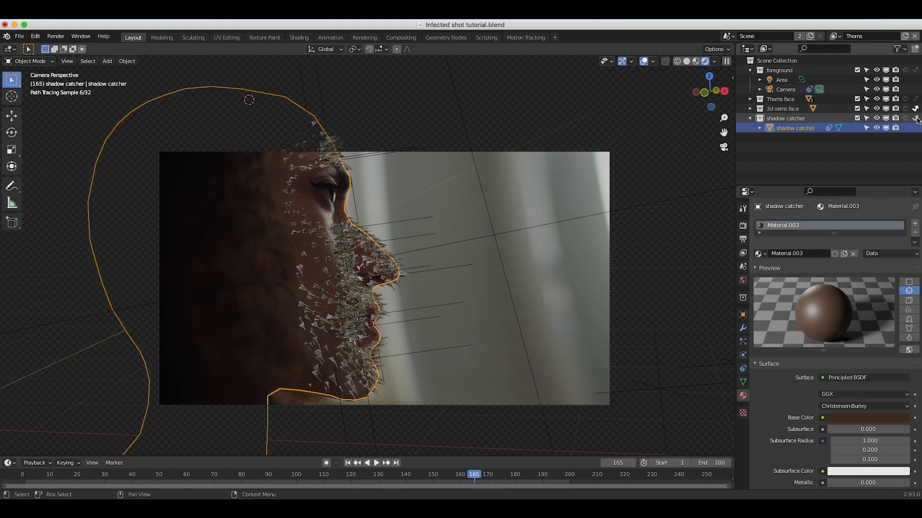
click(797, 118)
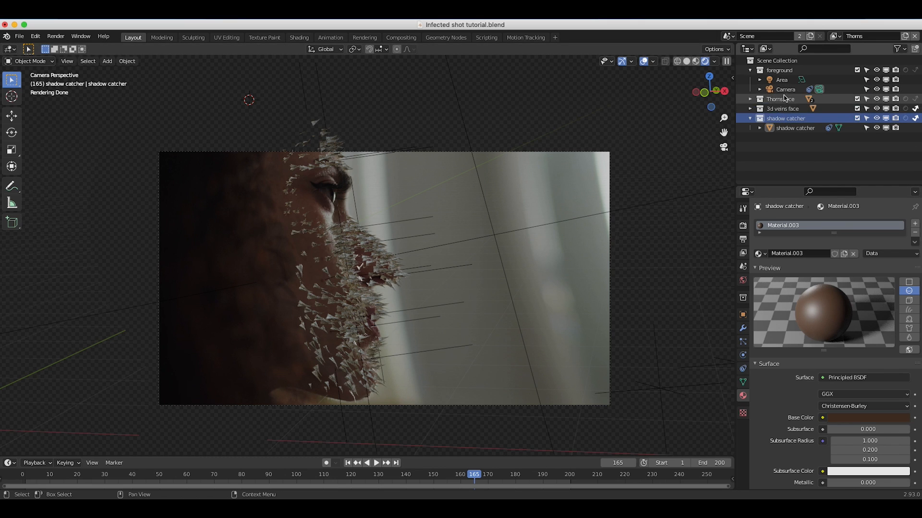
click(907, 119)
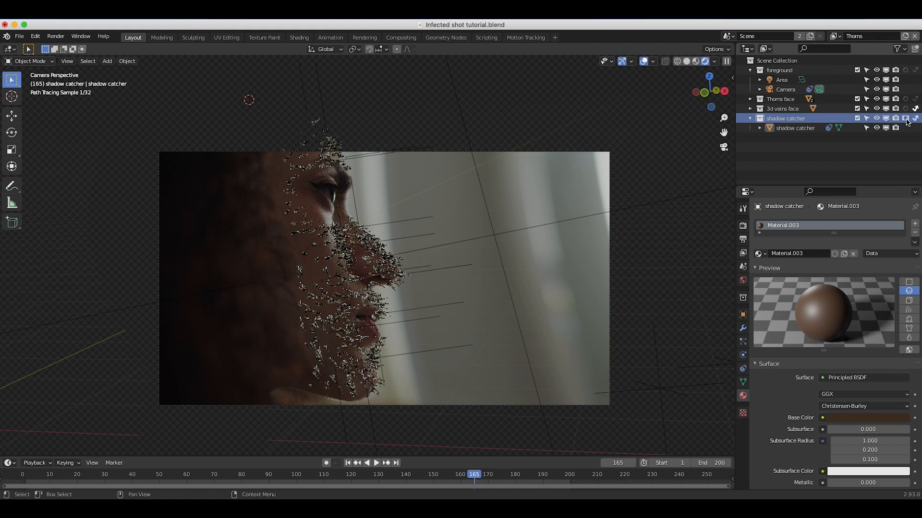
scroll(661, 108, up, 1)
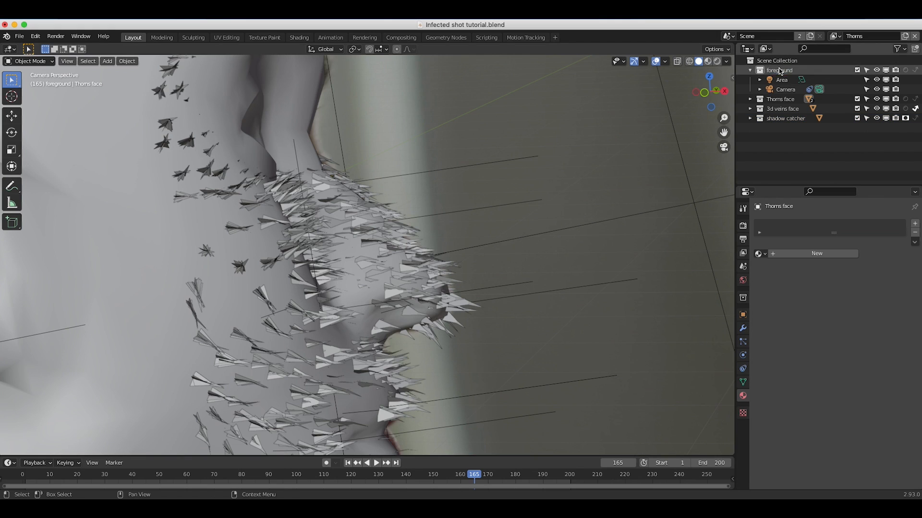
Delete the foreground collection, keeping its area light and camera in the scene.
click(785, 70)
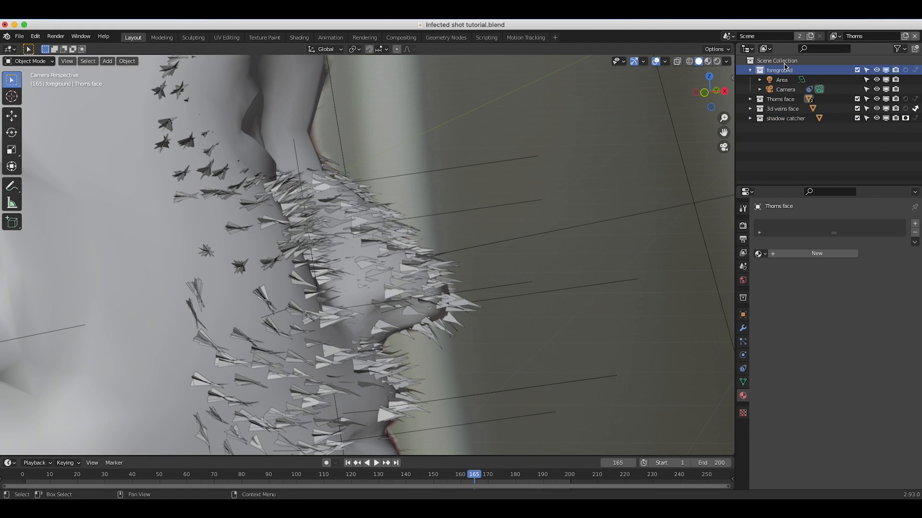
key(Delete)
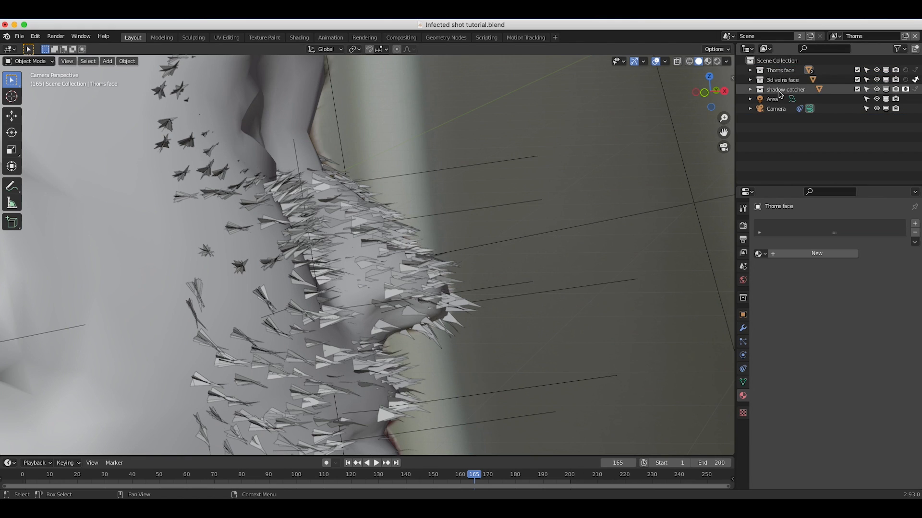
Move the source Thorn object from behind the head to the open space in front of the face.
scroll(364, 207, down, 6)
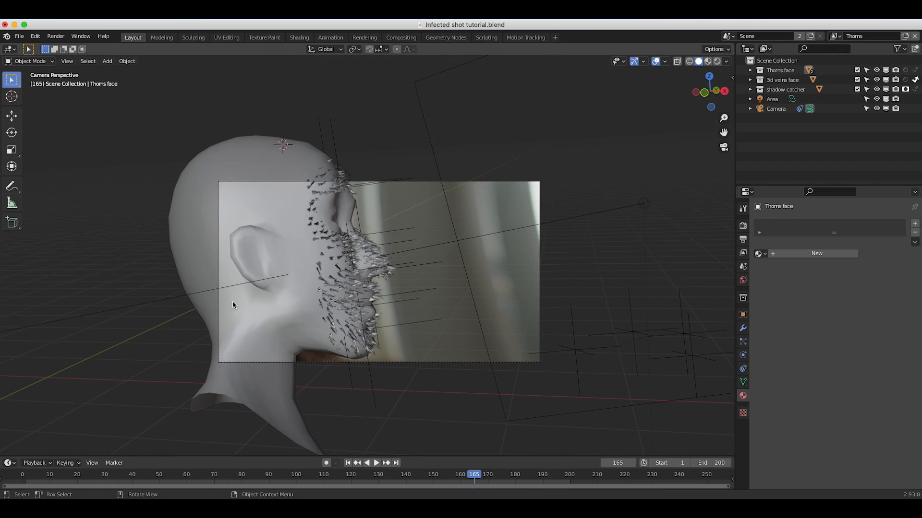
scroll(233, 303, up, 3)
scroll(233, 281, down, 1)
click(233, 281)
shift+scroll(234, 280, left, 10)
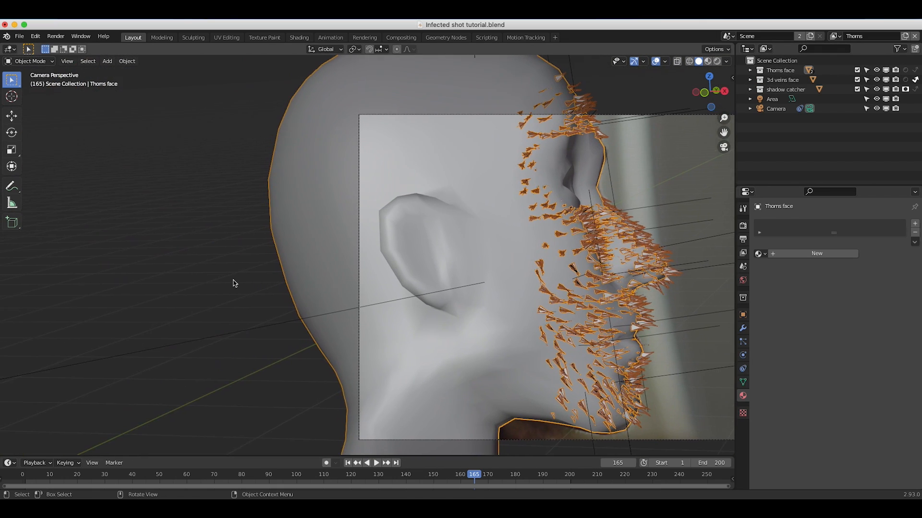
scroll(233, 283, down, 5)
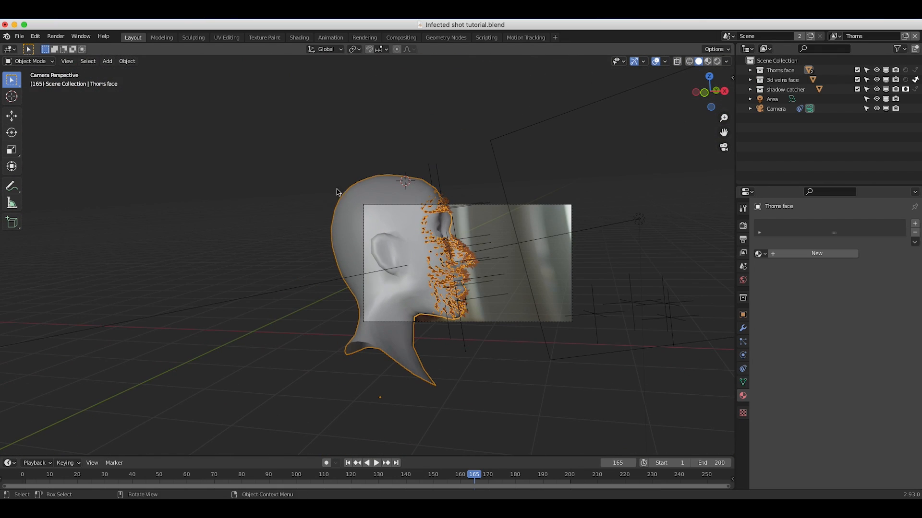
scroll(341, 187, down, 3)
click(67, 173)
drag(66, 173, 613, 275)
scroll(613, 275, up, 2)
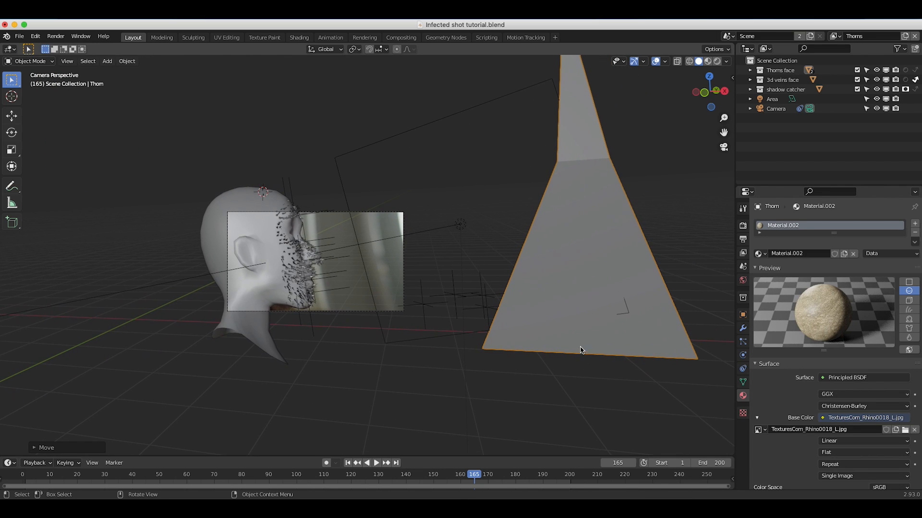
Move the Thorn's mesh down about 0.35 m along the global Z axis in Edit Mode, and return to Object Mode.
scroll(258, 283, up, 5)
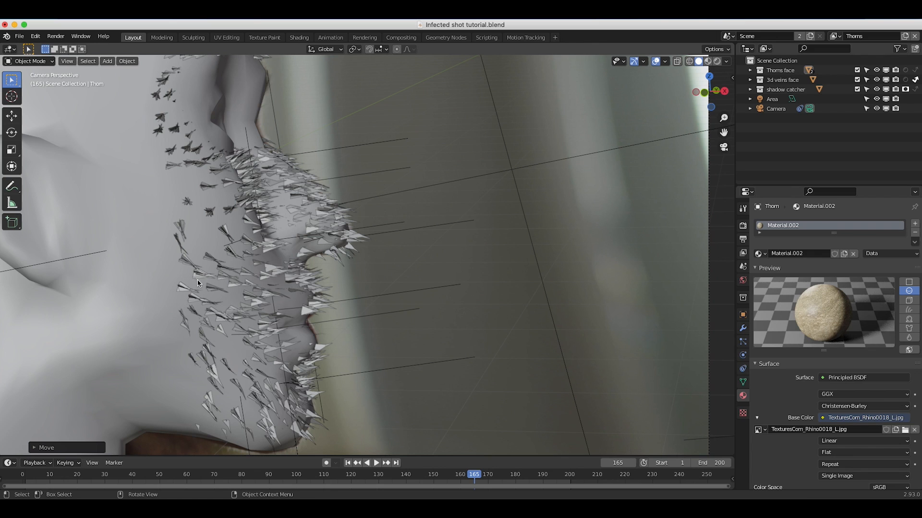
scroll(197, 312, down, 8)
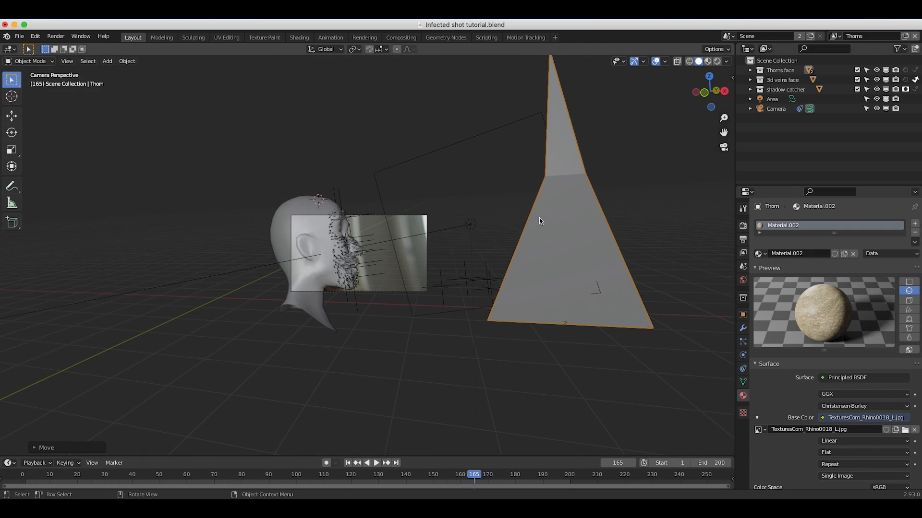
click(38, 61)
click(27, 82)
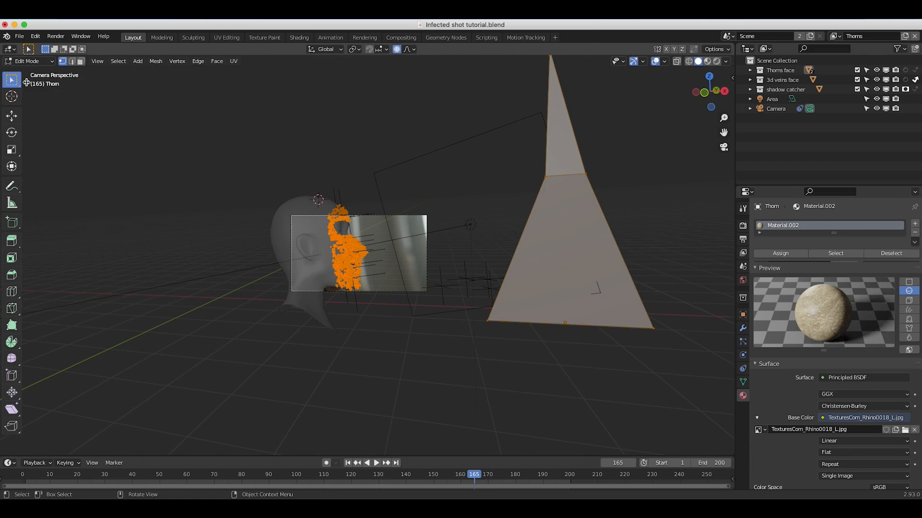
key(g)
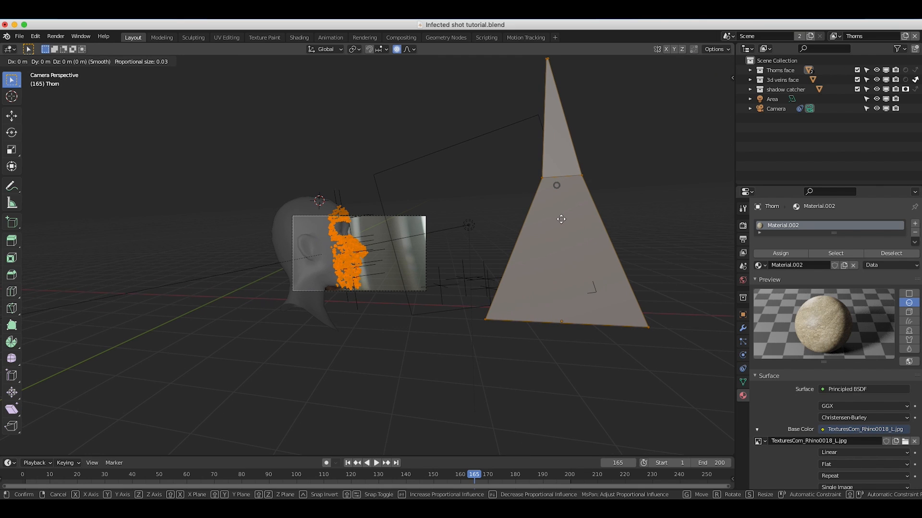
key(z)
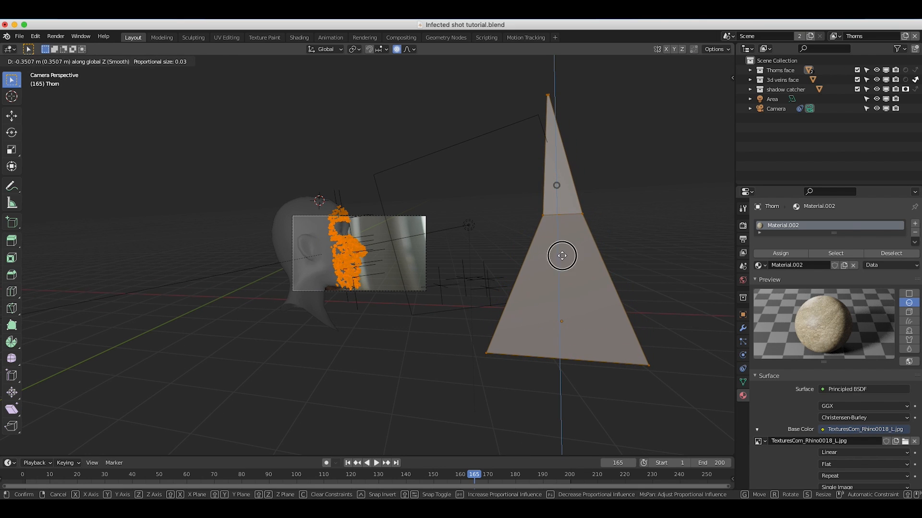
click(561, 255)
click(33, 61)
click(26, 72)
Examine how the thorns sit on the face, both in Object Mode and in the Thorn's Edit Mode.
scroll(282, 275, up, 2)
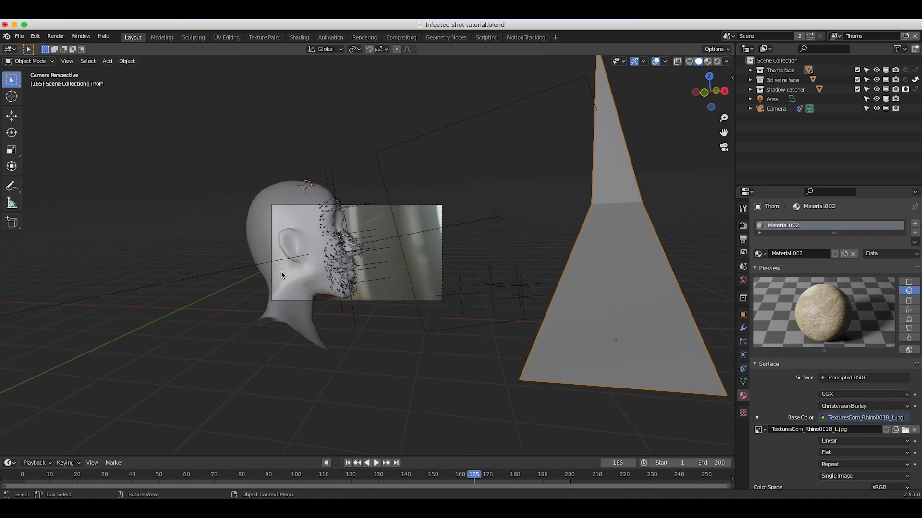
scroll(282, 275, up, 8)
shift+scroll(282, 275, left, 5)
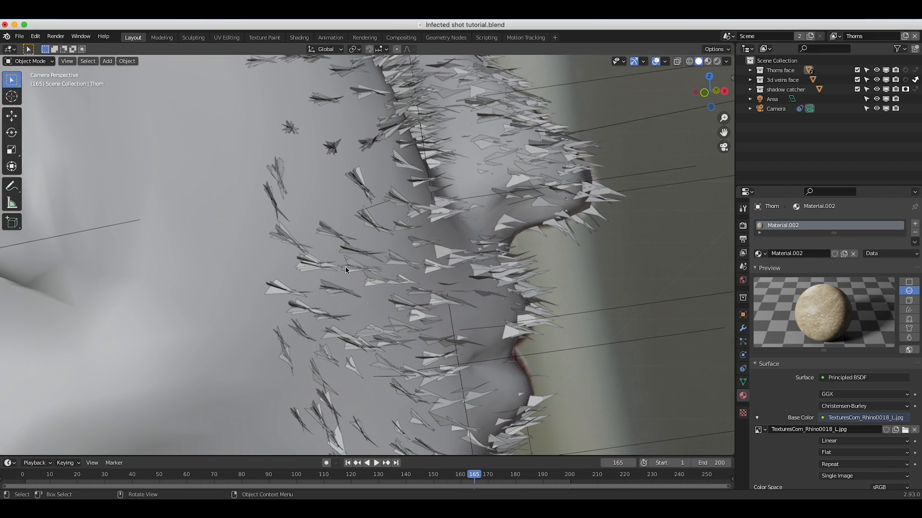
key(Tab)
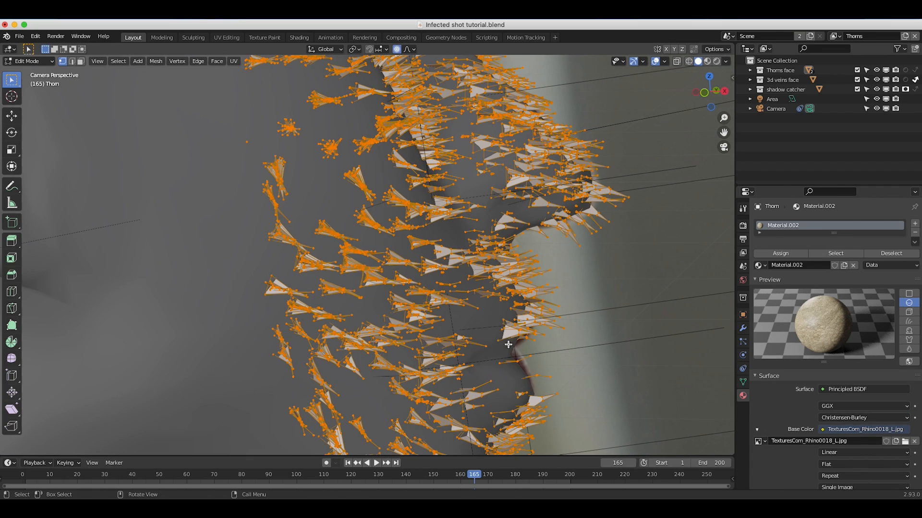
click(31, 61)
click(28, 72)
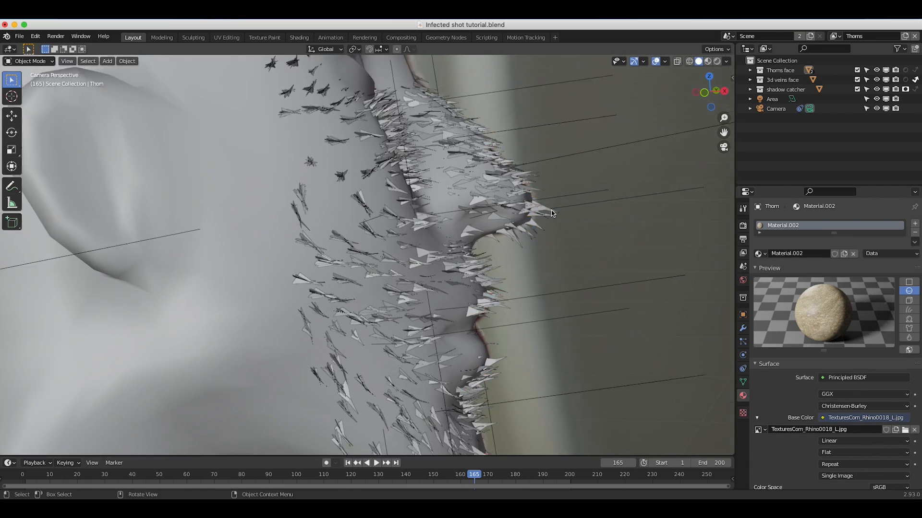
scroll(552, 213, down, 3)
scroll(494, 264, down, 4)
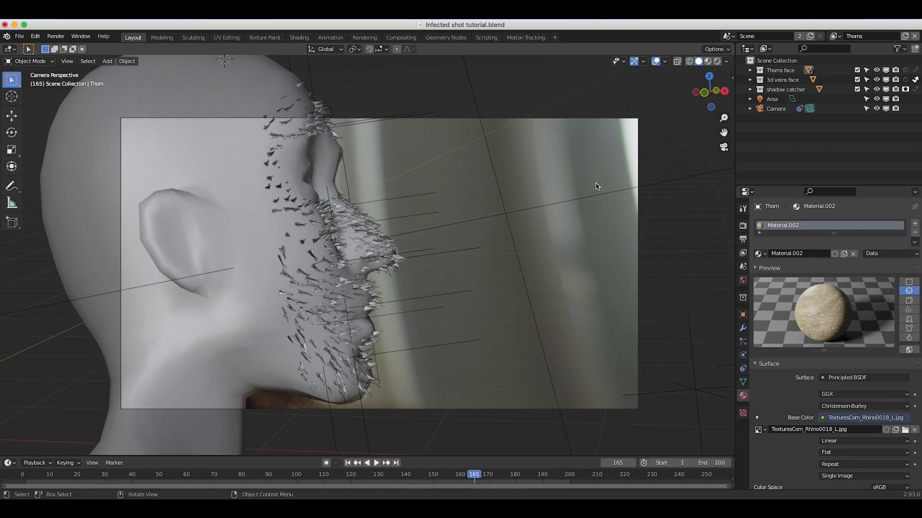
Make the Background view layer active and remove it.
click(836, 36)
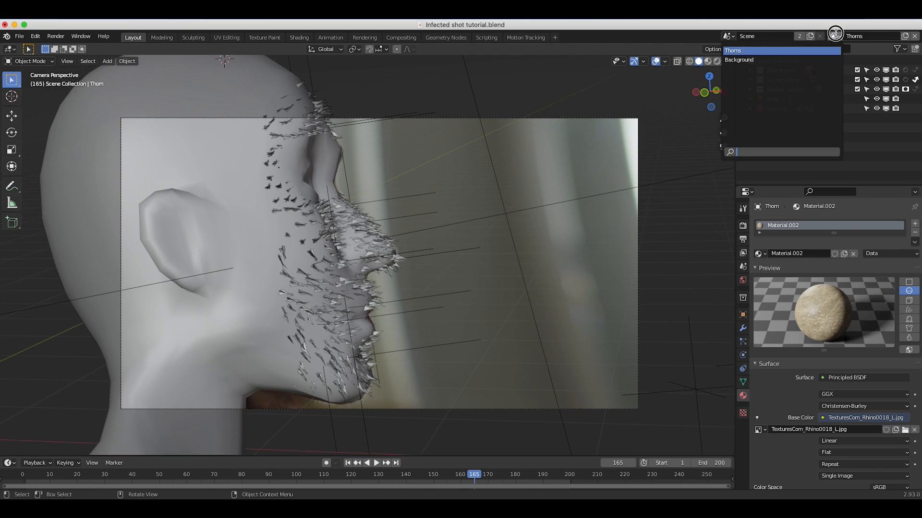
click(744, 59)
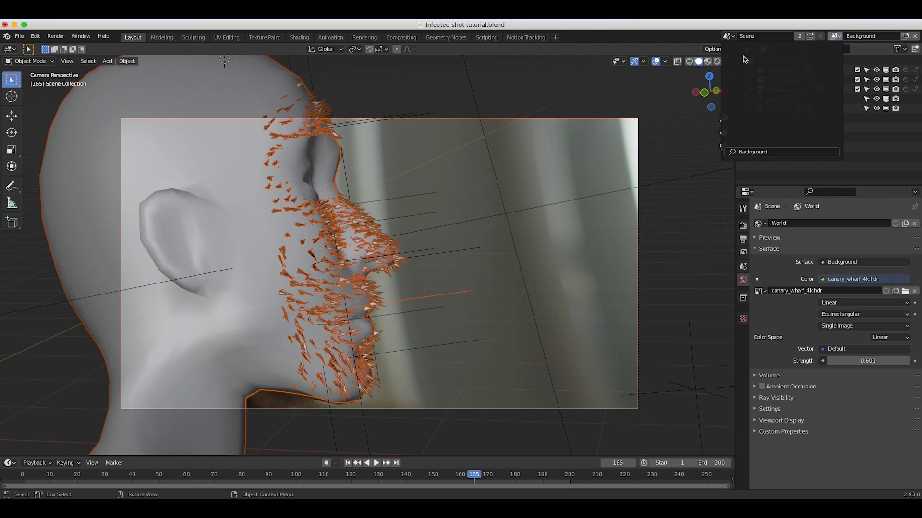
click(914, 37)
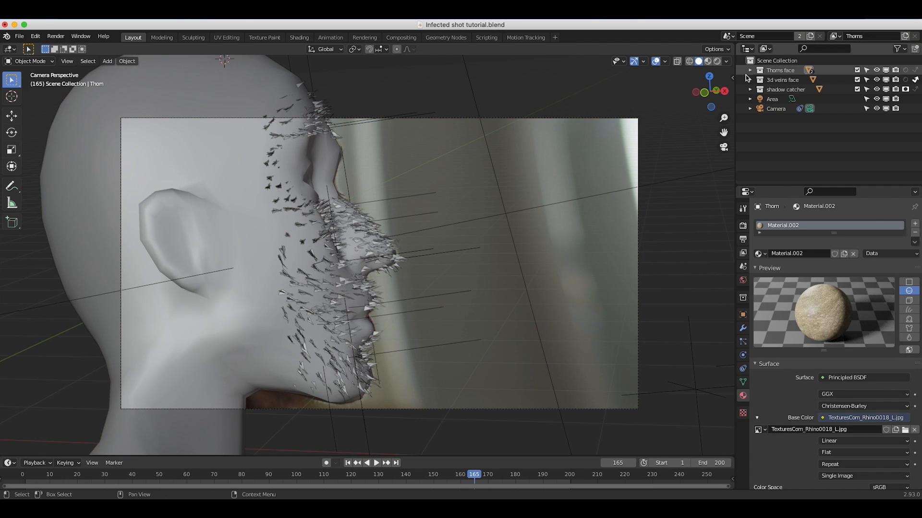
Add a new view layer named Veins and set its Thorns face and shadow catcher collections to Indirect Only.
click(905, 37)
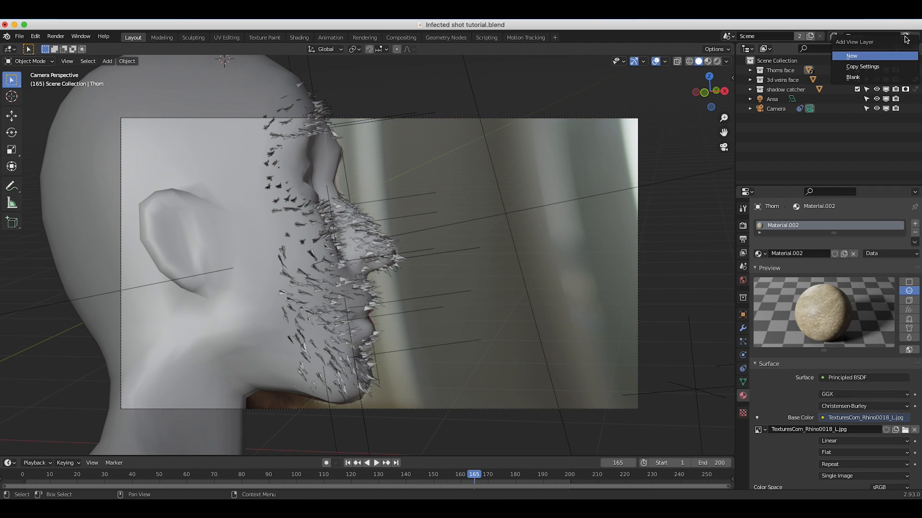
click(860, 56)
key(ctrl+a)
text(V)
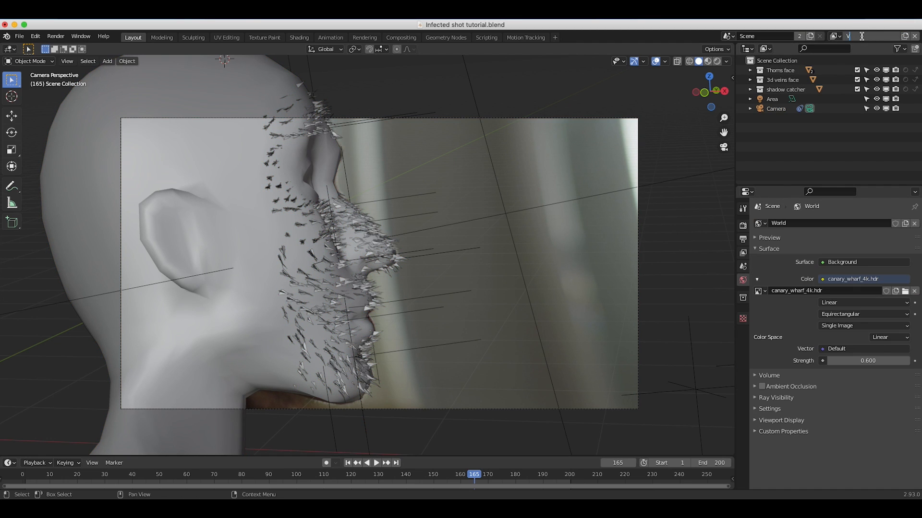
text(eins)
key(Return)
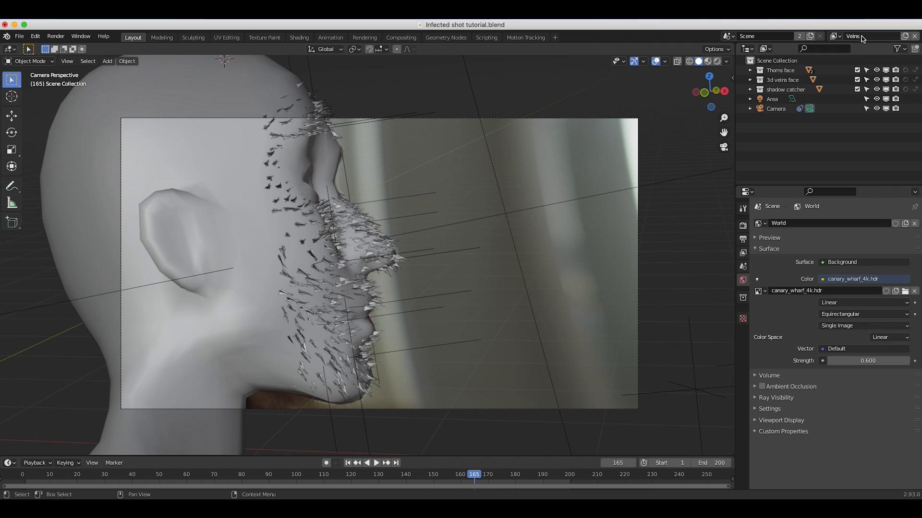
click(915, 71)
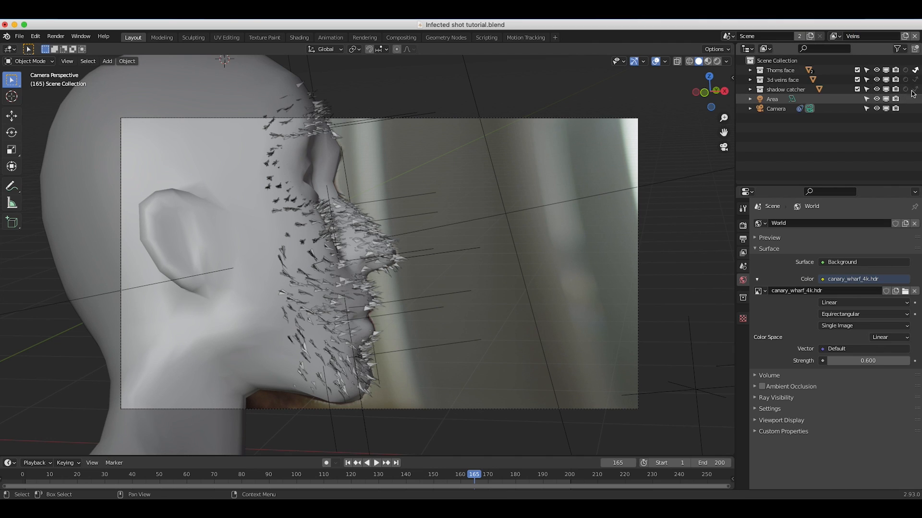
click(915, 89)
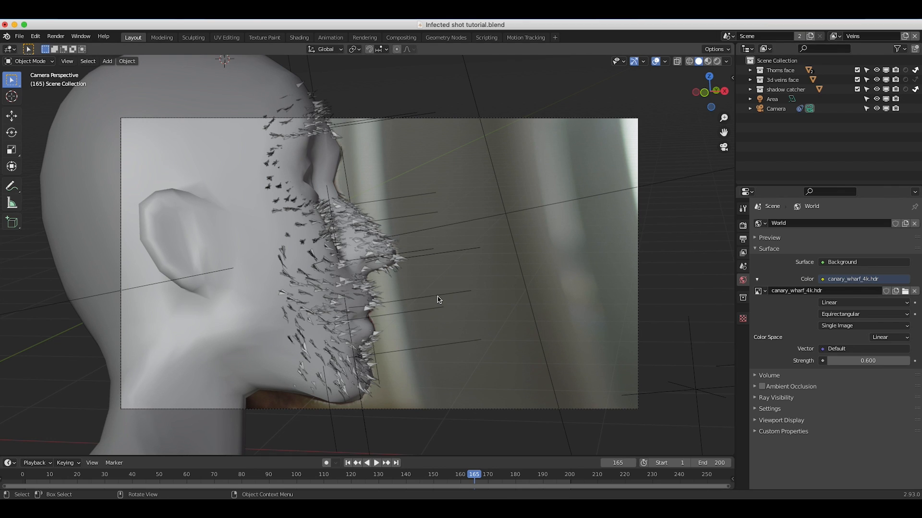
Return the viewport to solid shading and add a new view layer named Shadow catcher.
key(z)
click(444, 245)
click(904, 37)
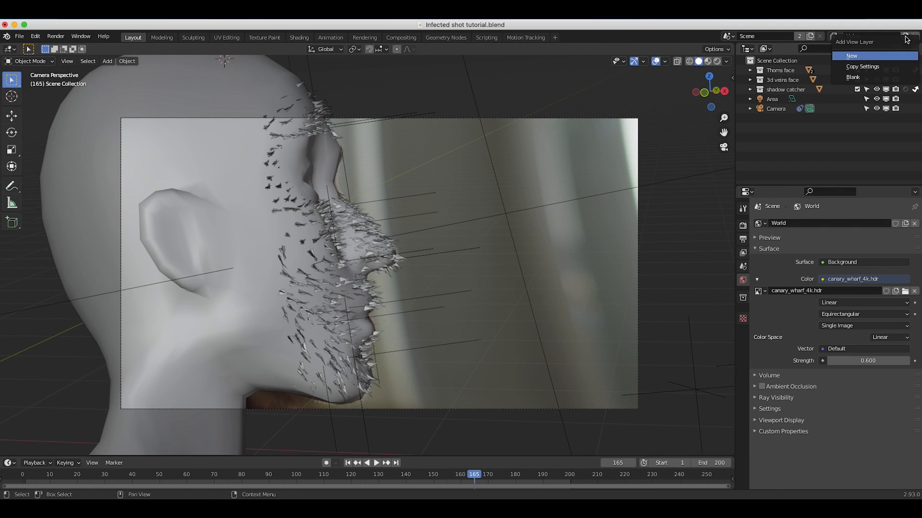
click(858, 56)
double_click(852, 37)
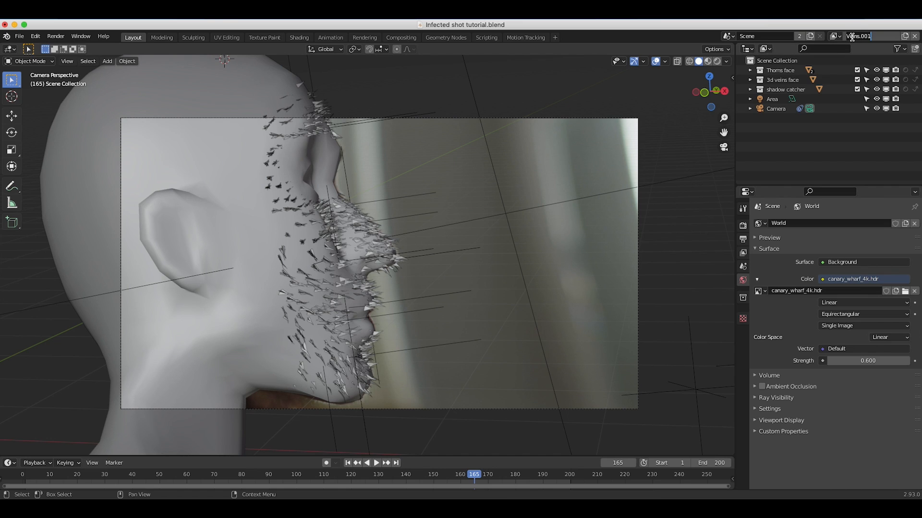
text(Shadow catcher)
key(Return)
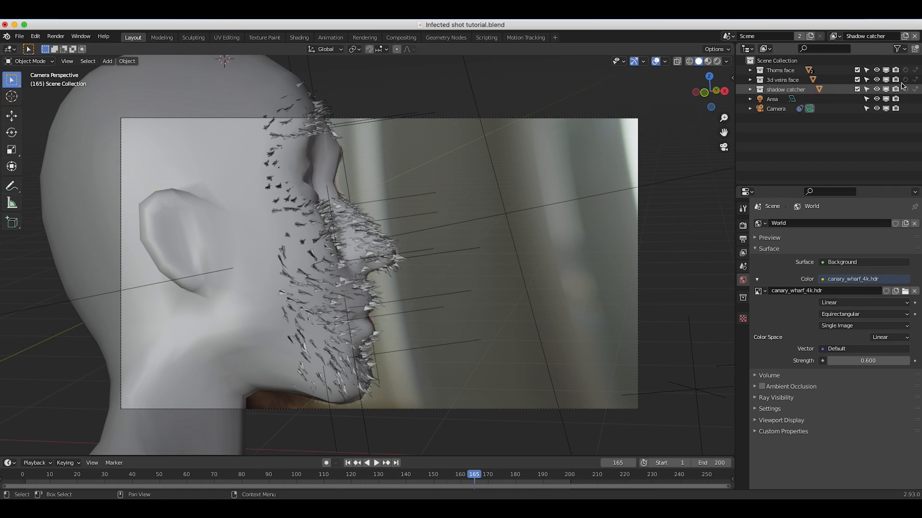
Set the Thorns face and 3d veins face collections to Indirect Only in the Shadow catcher view layer.
click(787, 90)
click(750, 89)
click(792, 99)
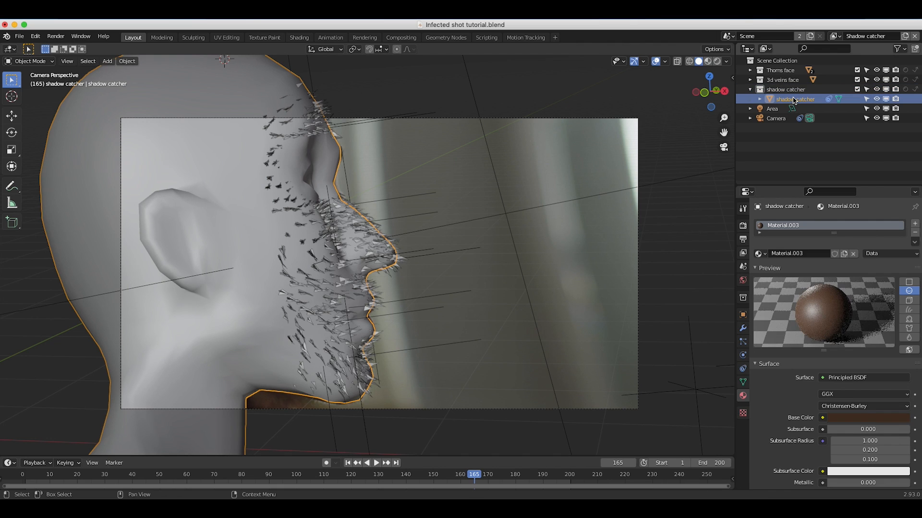
click(780, 70)
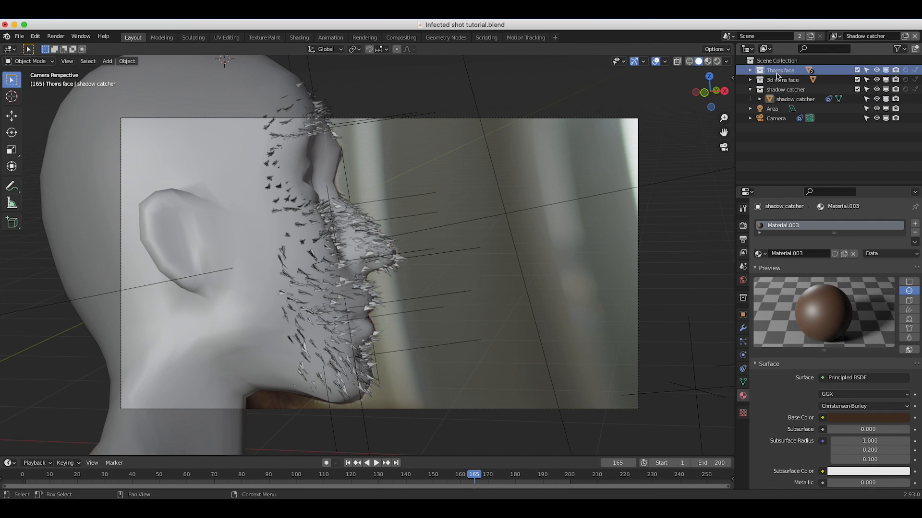
click(774, 80)
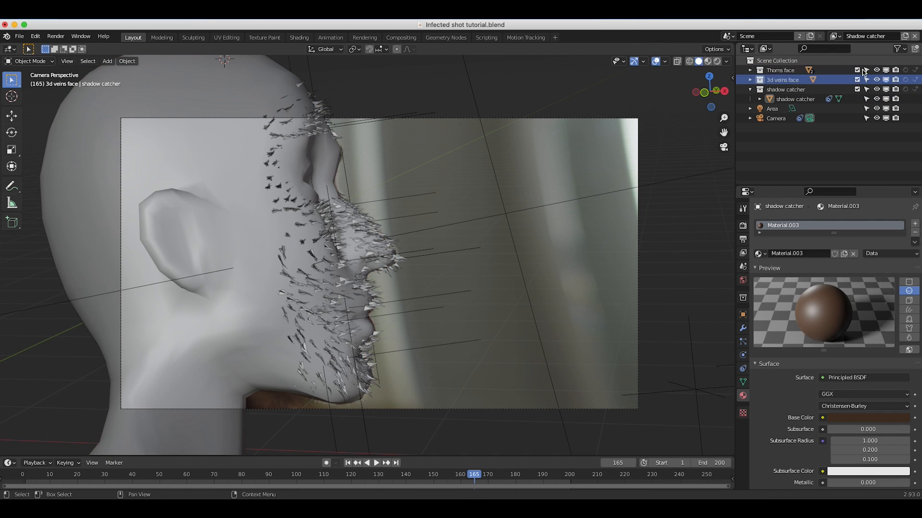
click(917, 71)
click(916, 80)
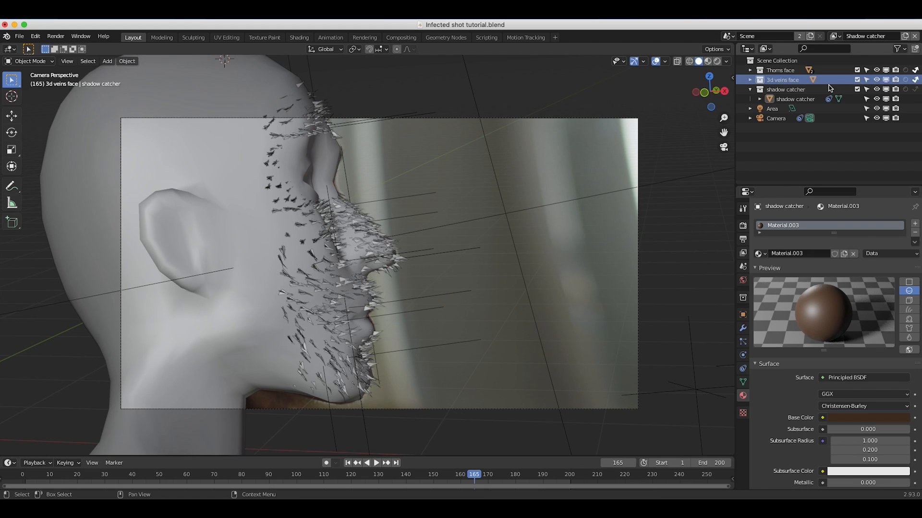
Enable the Shadow Catcher mask in the shadow catcher object's visibility settings and preview the face in rendered shading.
click(783, 100)
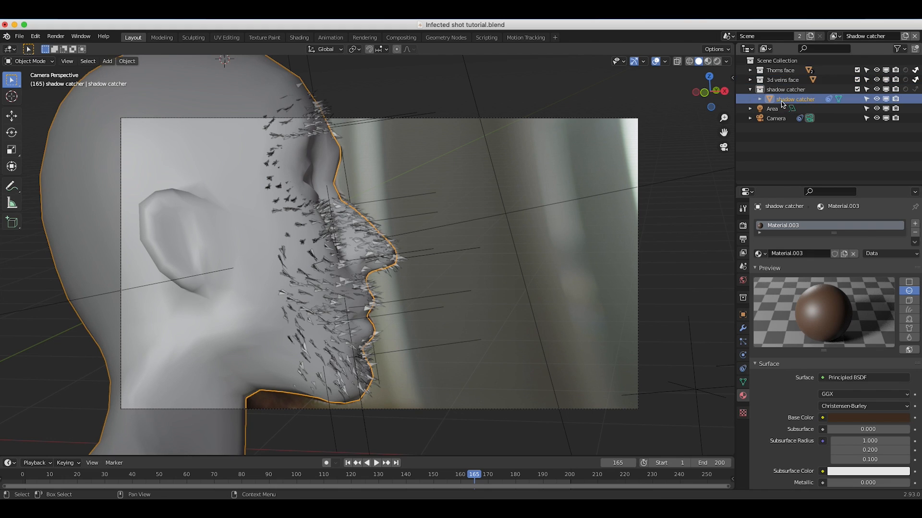
click(743, 314)
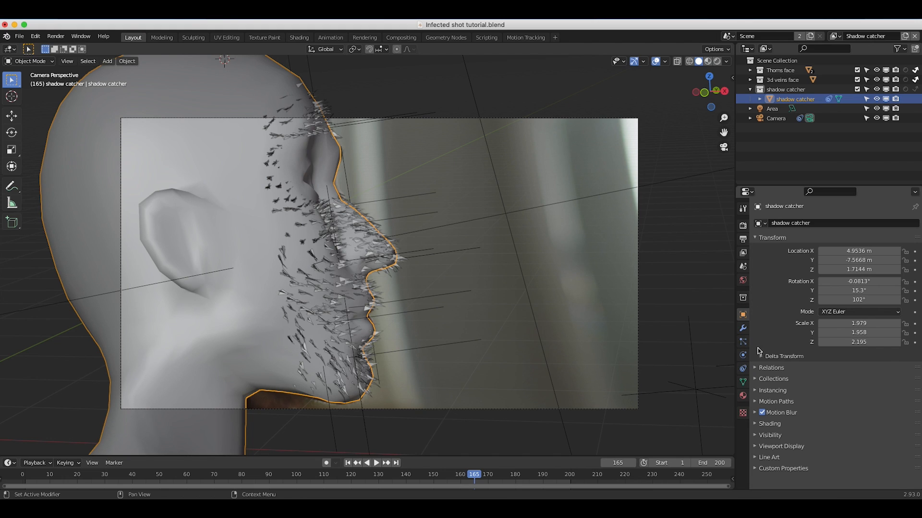
click(756, 435)
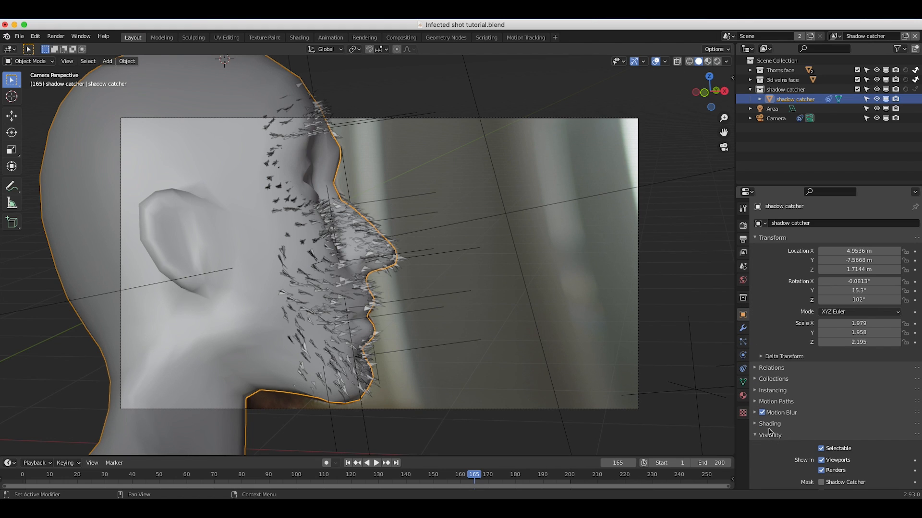
scroll(768, 423, down, 6)
click(821, 332)
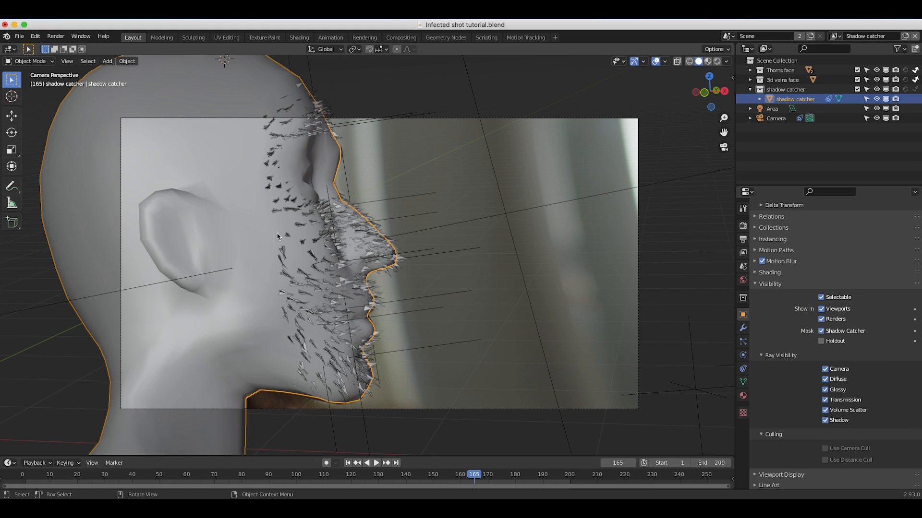
key(z)
click(330, 268)
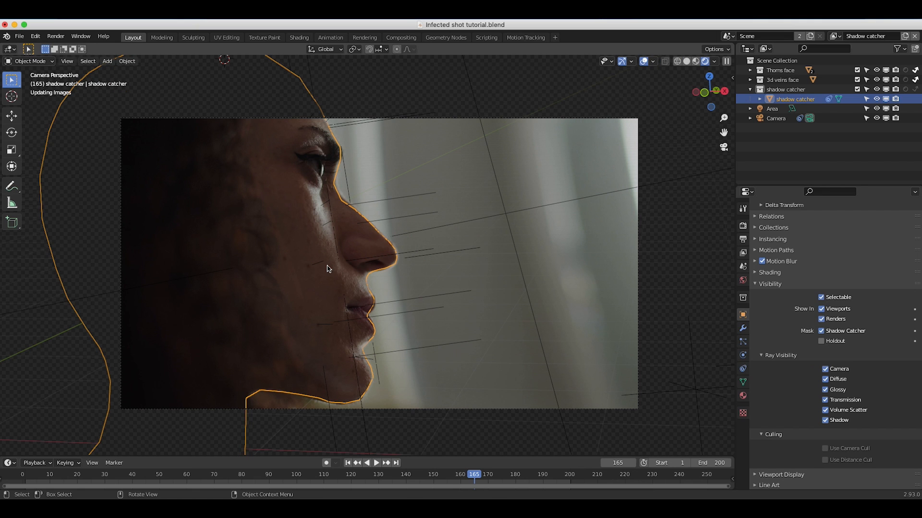
scroll(268, 225, up, 3)
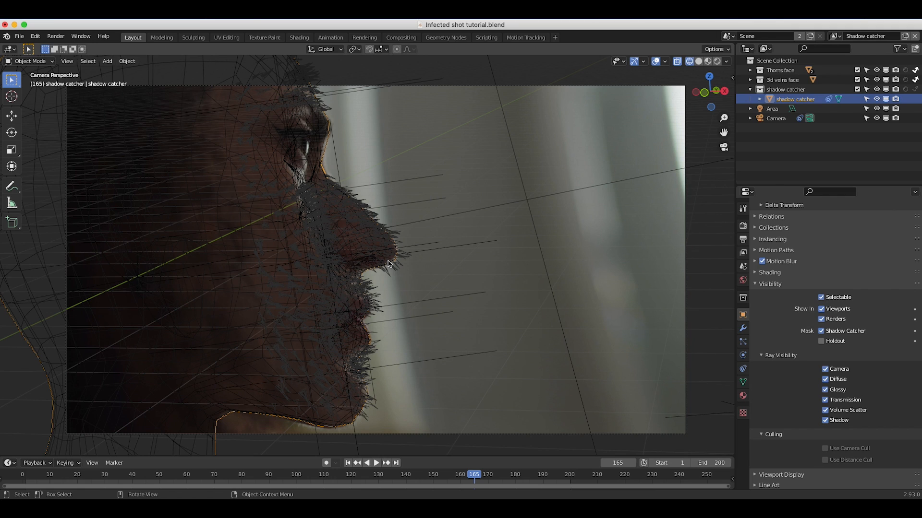
Make the Thorns view layer active and show the camera view in rendered shading.
click(836, 36)
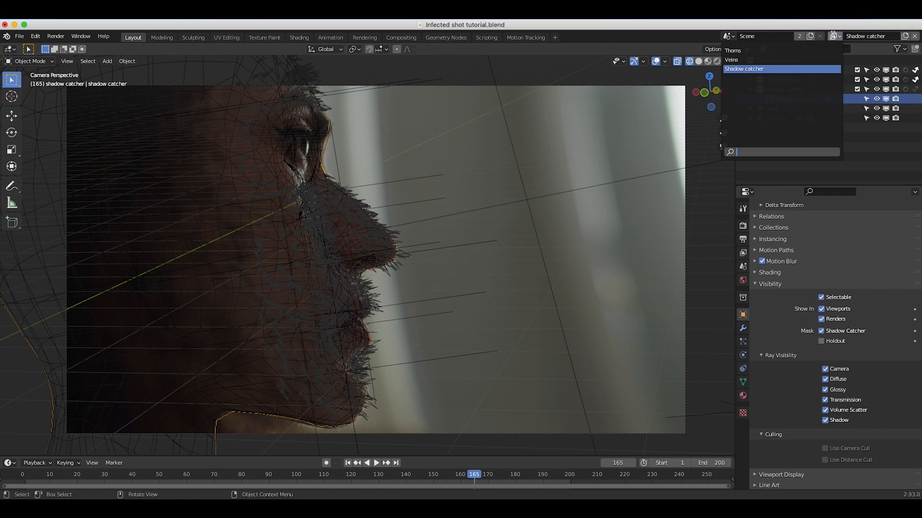
click(739, 51)
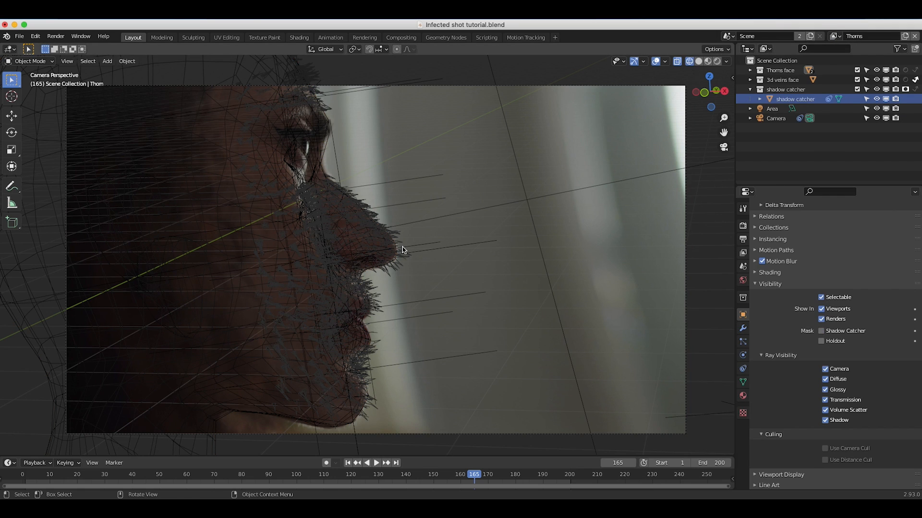
key(z)
click(402, 194)
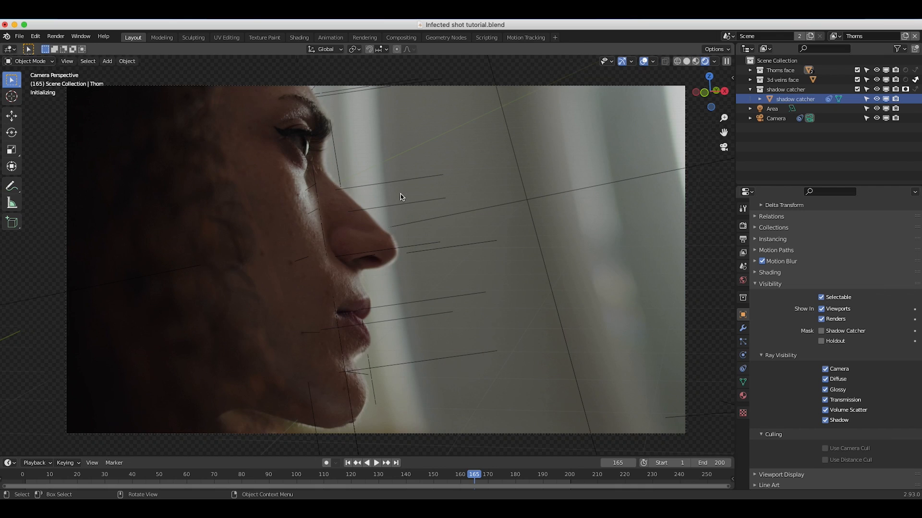
Enable depth of field on the camera and pick the Thorns face object as its focus object.
click(772, 121)
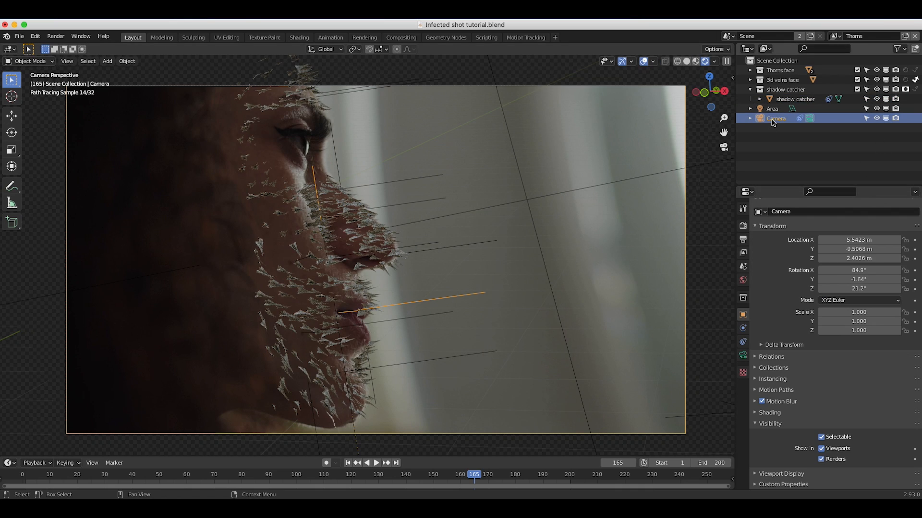
click(743, 356)
scroll(756, 463, down, 10)
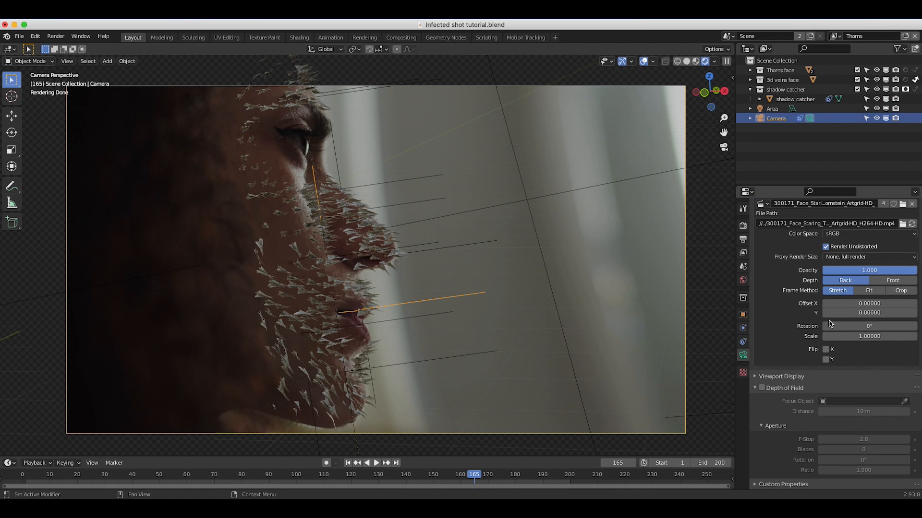
click(761, 388)
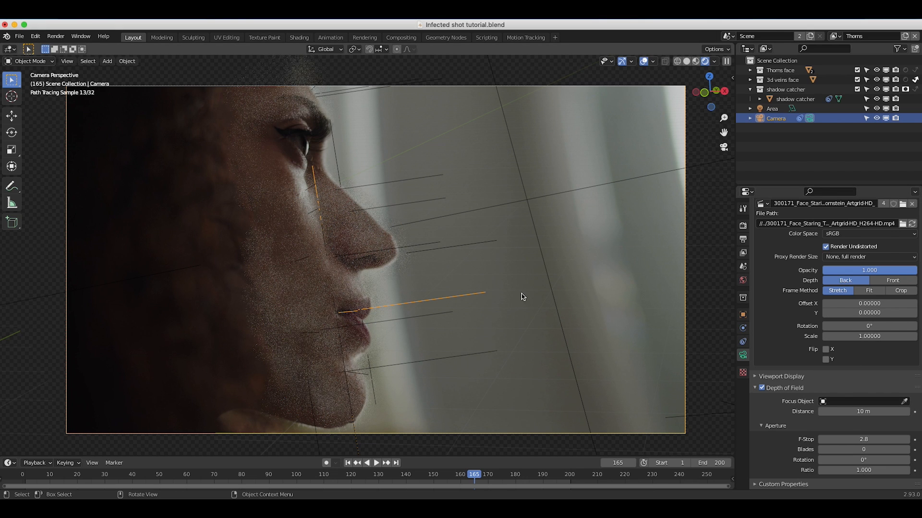
click(904, 401)
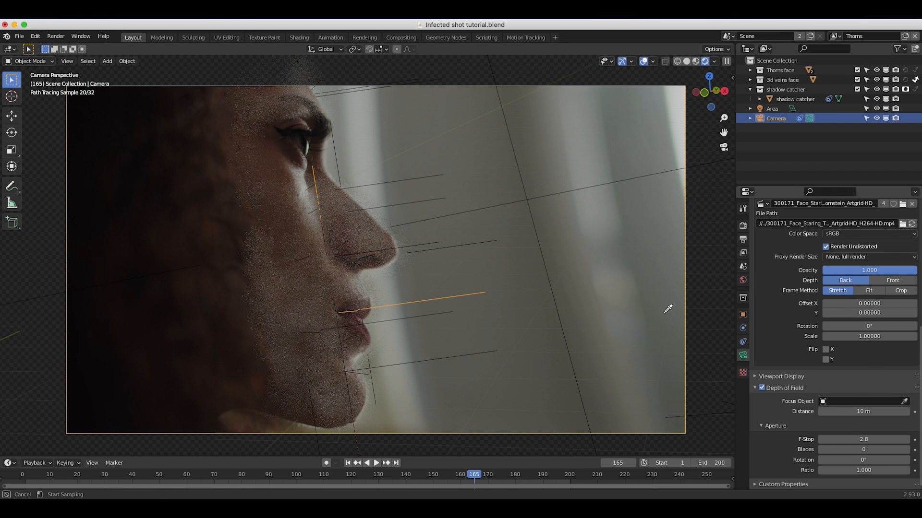
click(349, 235)
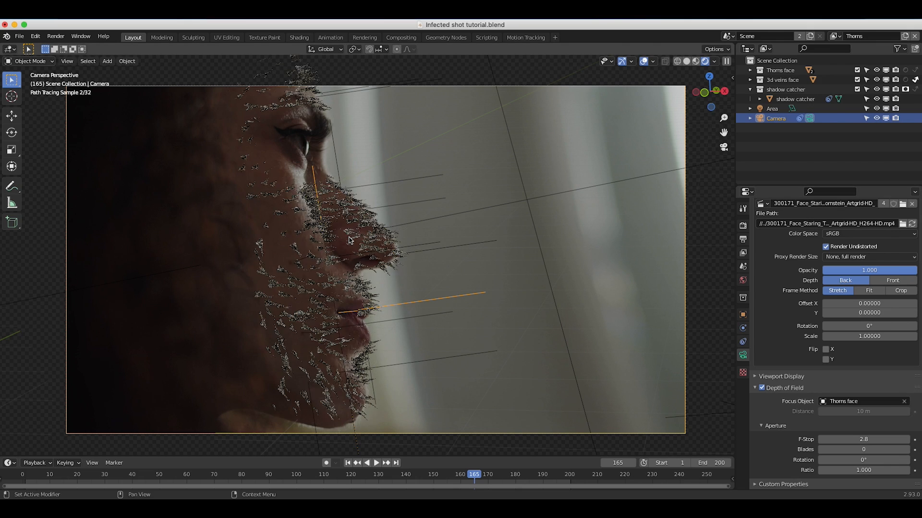
Leave the camera view for solid shading and add a sphere empty to the scene.
key(KP_0)
key(z)
scroll(313, 298, right, 5)
shift+scroll(313, 298, up, 3)
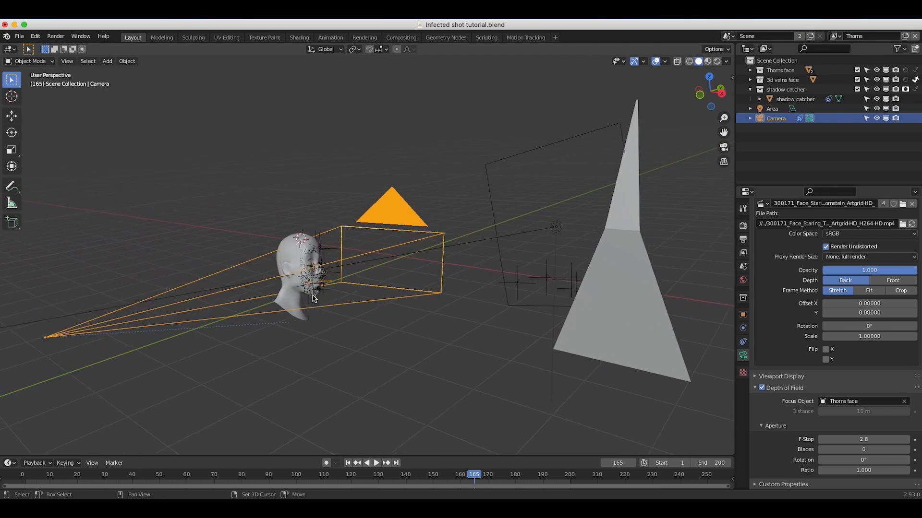
scroll(313, 298, left, 3)
scroll(366, 305, right, 5)
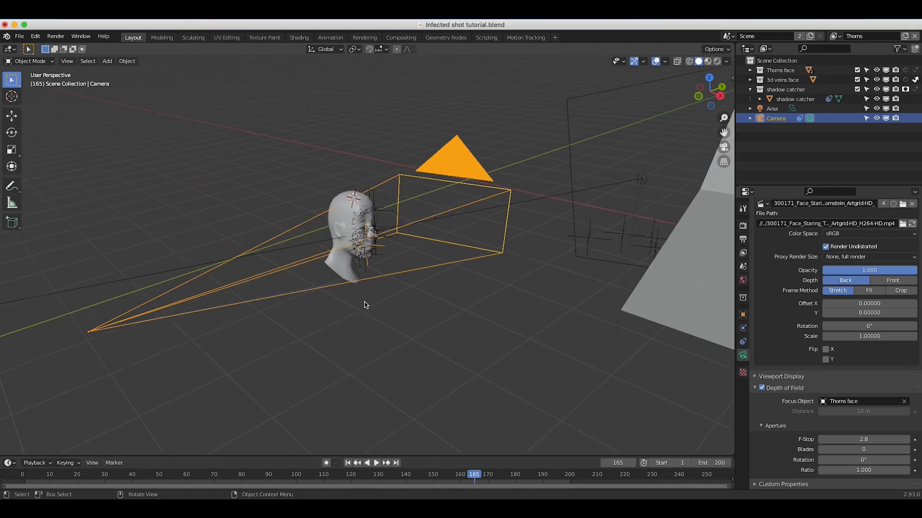
shift+scroll(365, 306, left, 4)
key(shift+a)
mouse_move(345, 257)
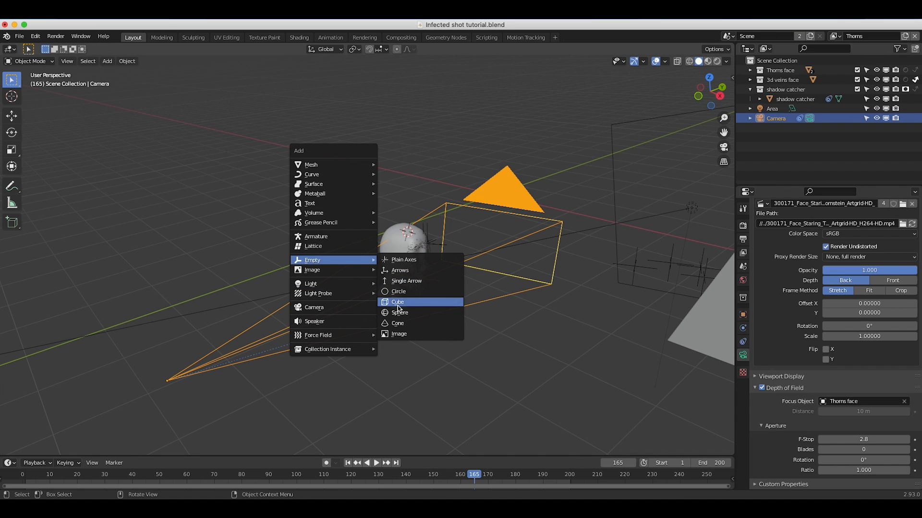
click(399, 313)
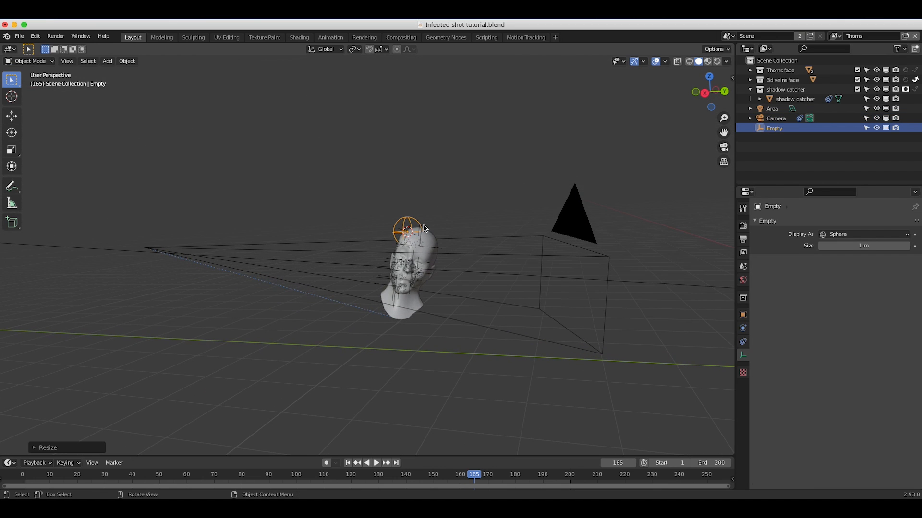
Shrink the sphere empty to smaller than the head and move it just in front of the nose.
key(g)
click(427, 261)
scroll(427, 262, right, 5)
key(g)
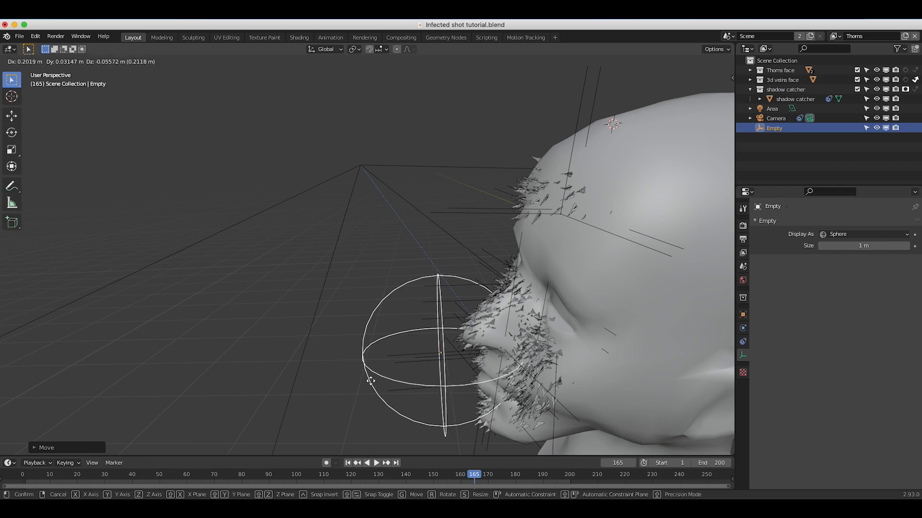
click(366, 378)
scroll(366, 377, left, 5)
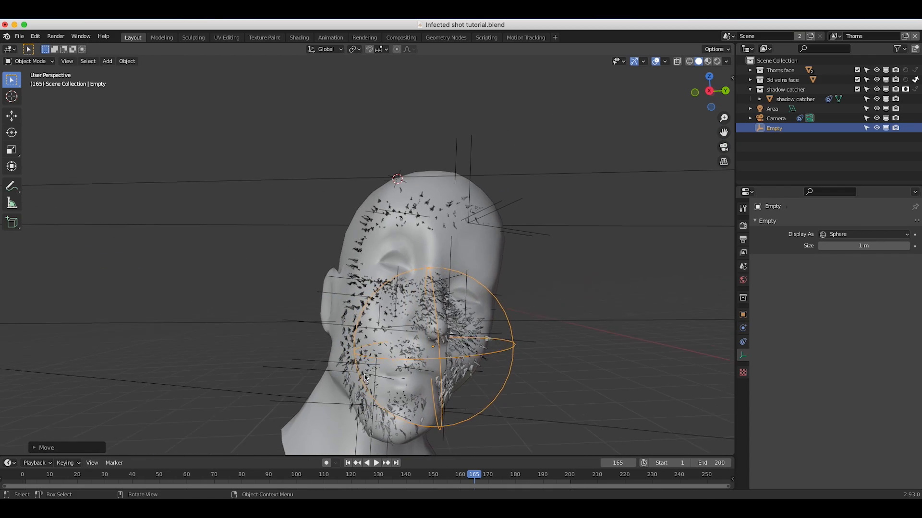
scroll(364, 378, right, 5)
key(g)
click(349, 354)
scroll(349, 353, left, 5)
scroll(349, 353, right, 3)
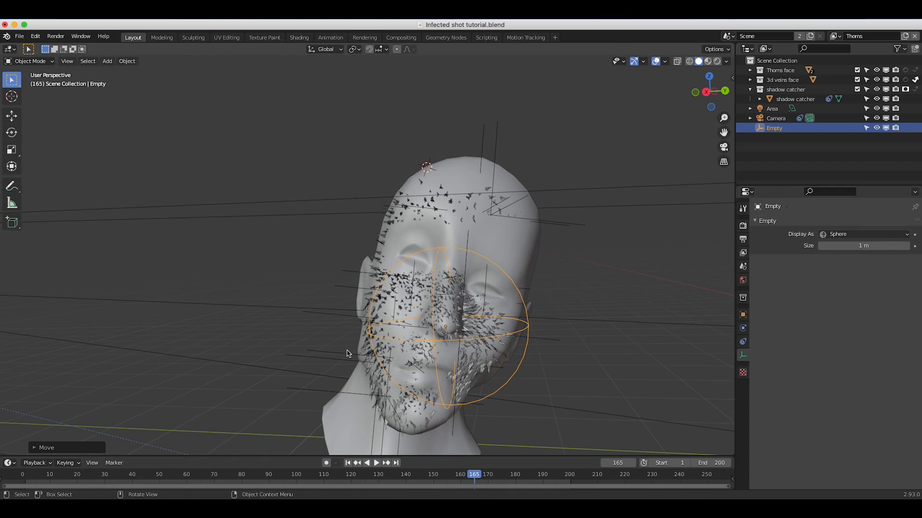
scroll(348, 354, right, 5)
key(g)
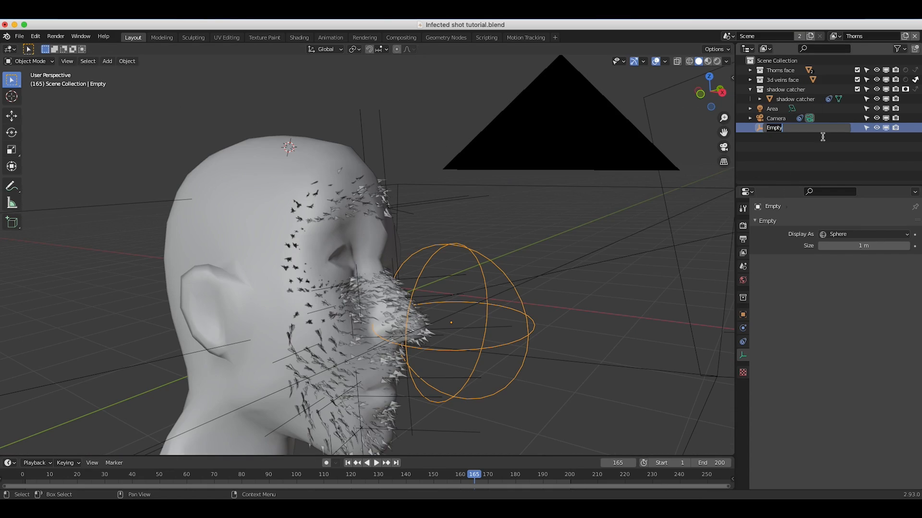
Rename the sphere empty as Focus empty.
text(Focus empty)
key(Return)
Return to the camera view, set the camera's depth-of-field focus object to Focus empty, and preview it in rendered shading.
click(67, 61)
mouse_move(91, 173)
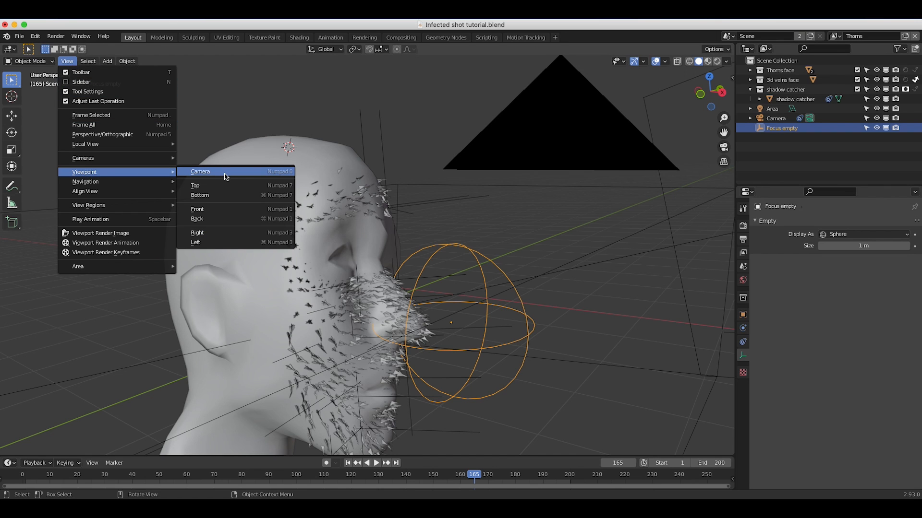
click(226, 177)
click(775, 118)
scroll(799, 363, down, 3)
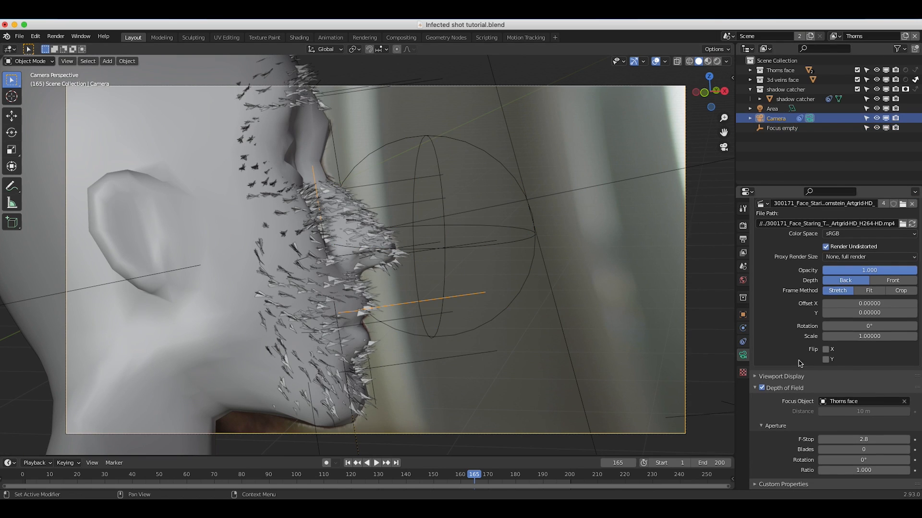
scroll(806, 427, up, 1)
click(845, 418)
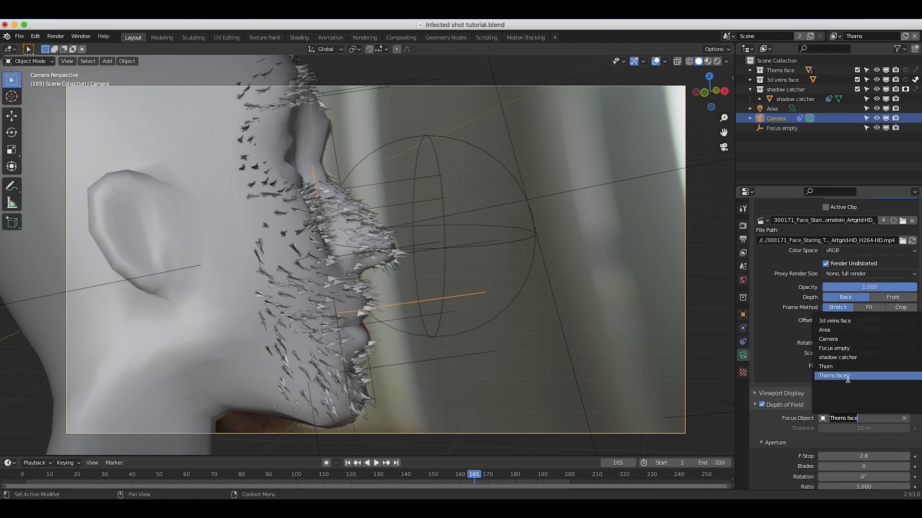
click(834, 348)
key(z)
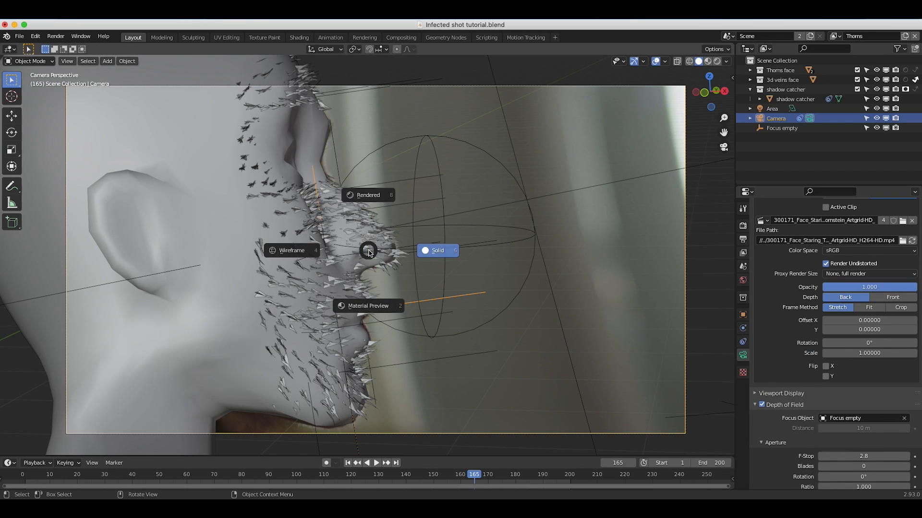
click(363, 184)
scroll(857, 435, down, 1)
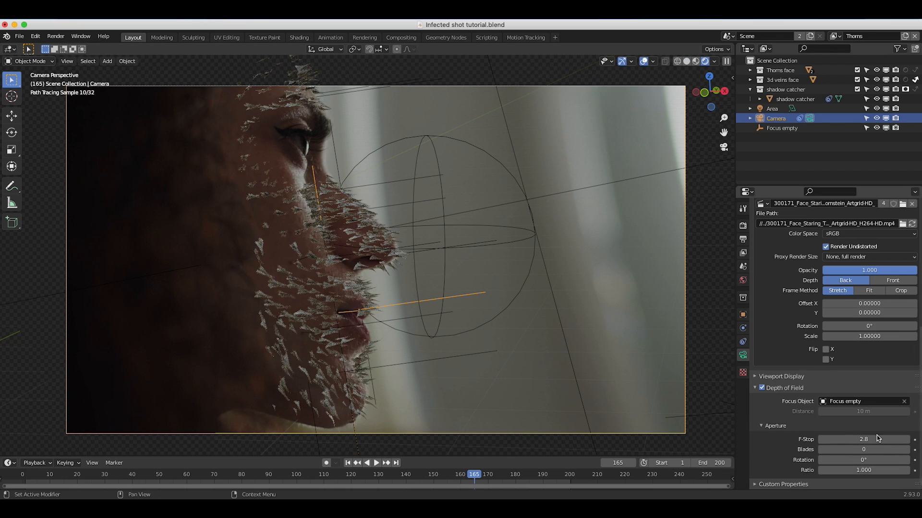
Try F-Stop values of 1.4 and 1 for the camera's depth of field.
click(860, 440)
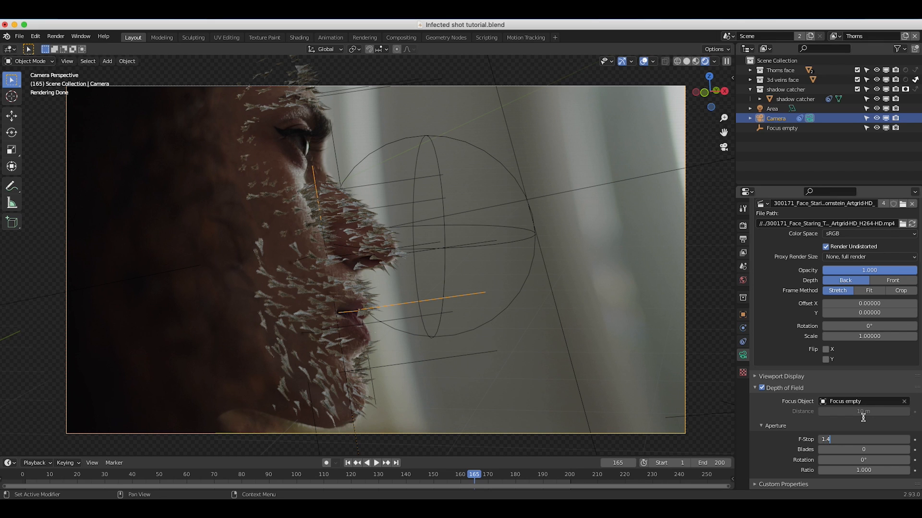
key(Return)
click(858, 442)
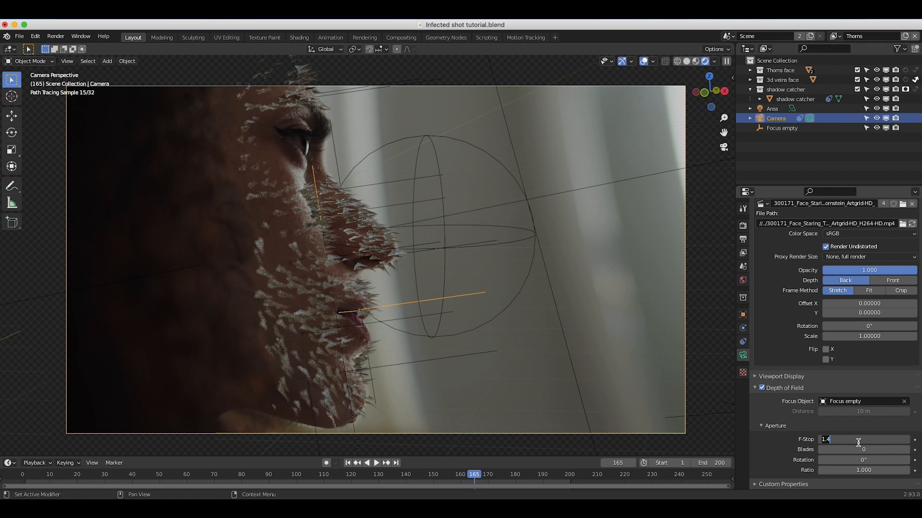
text(1)
key(Return)
Set the camera's depth-of-field F-Stop to 1.2.
click(864, 438)
text(1.2)
key(Return)
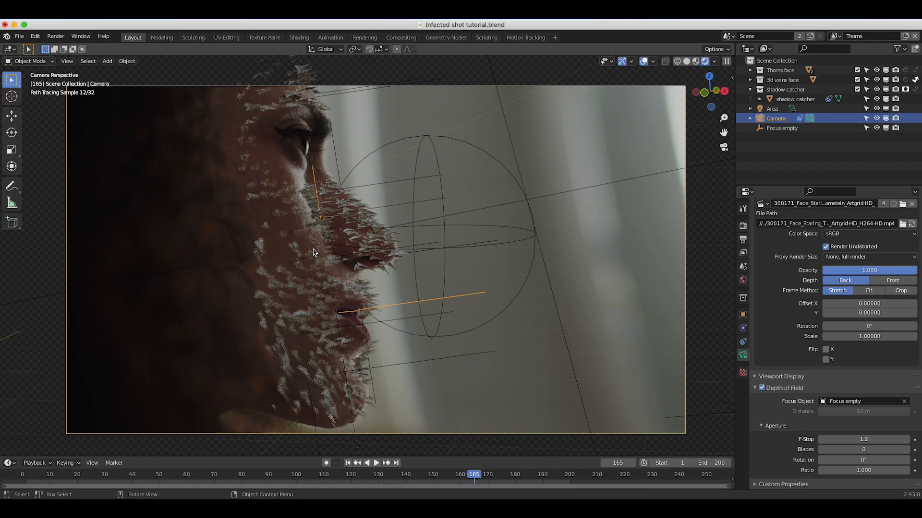
Switch to solid shading, leave the camera view and select the large source thorn standing apart from the head.
key(z)
click(386, 250)
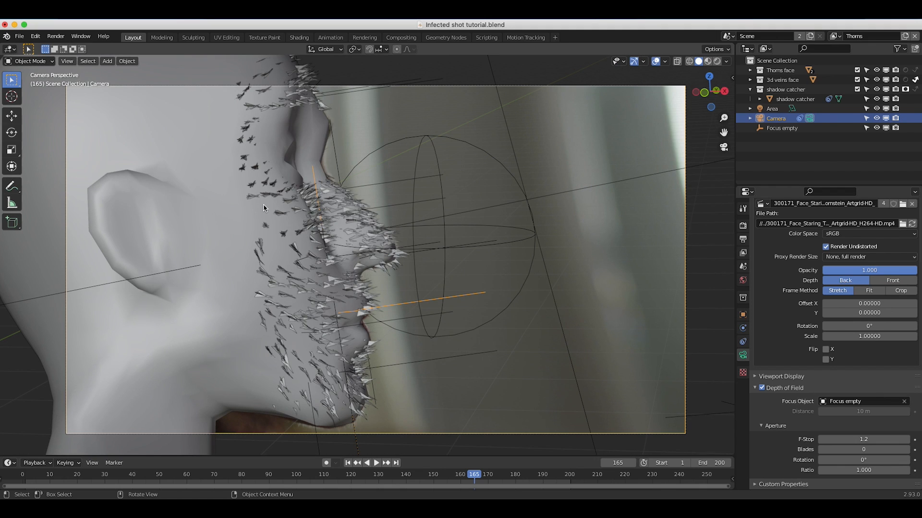
scroll(312, 231, down, 5)
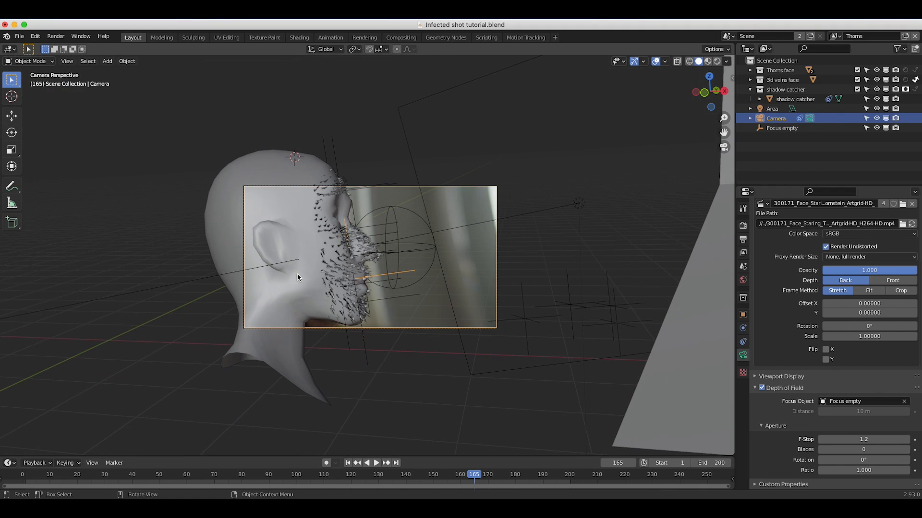
scroll(484, 350, down, 2)
scroll(485, 350, right, 5)
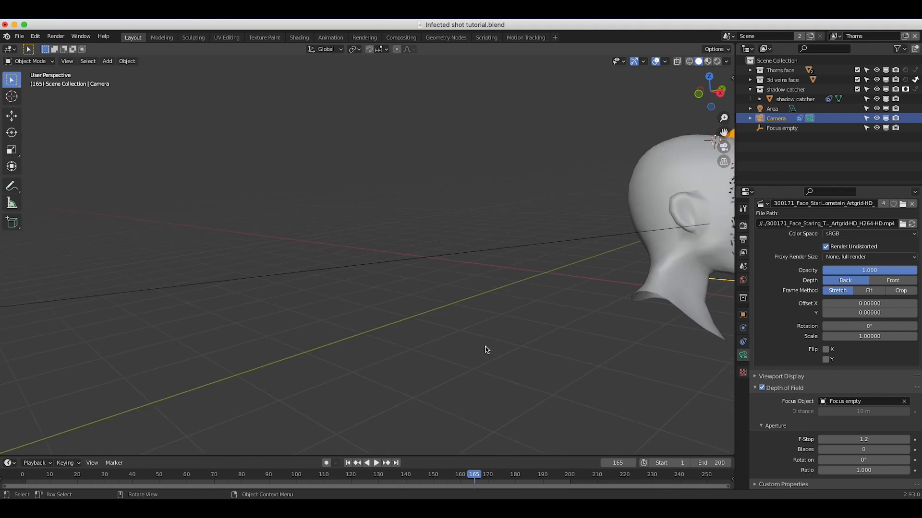
scroll(485, 350, down, 6)
shift+scroll(485, 350, right, 8)
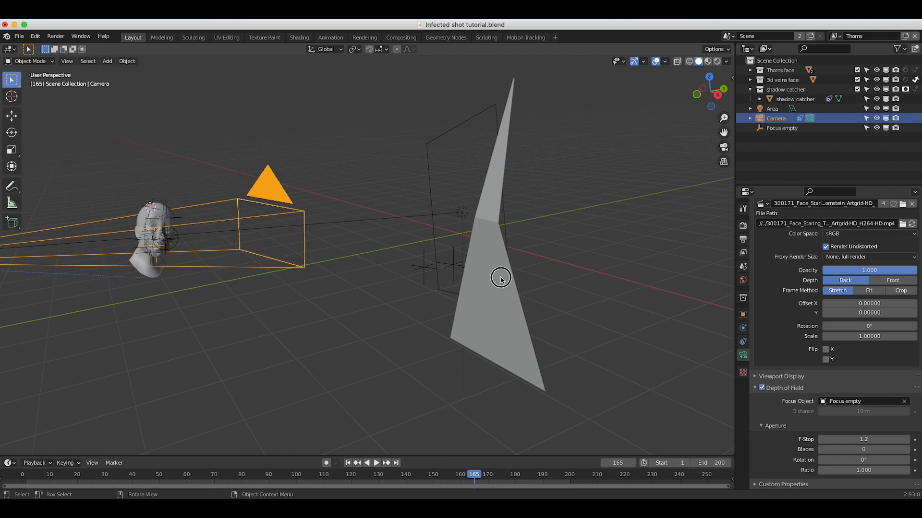
click(501, 277)
scroll(491, 242, left, 5)
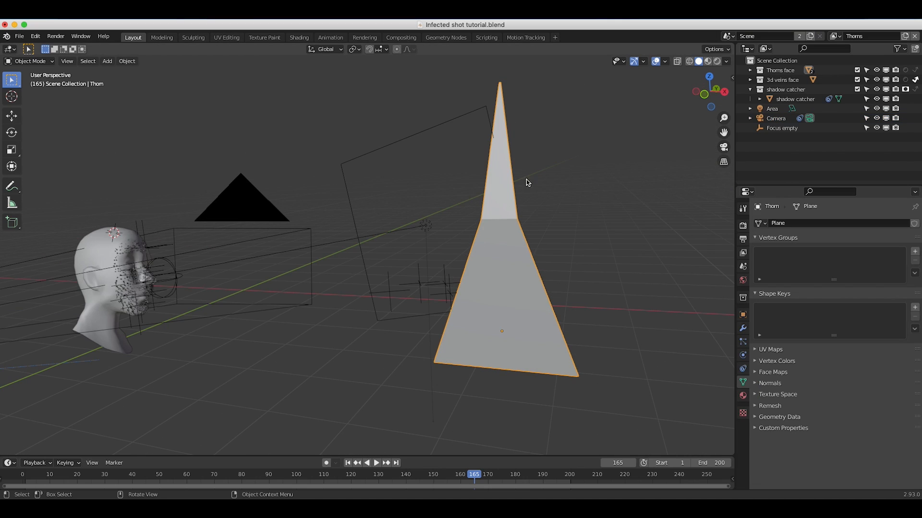
Open the thorn's material in the Shading workspace and frame the thorn in a rendered preview.
click(299, 37)
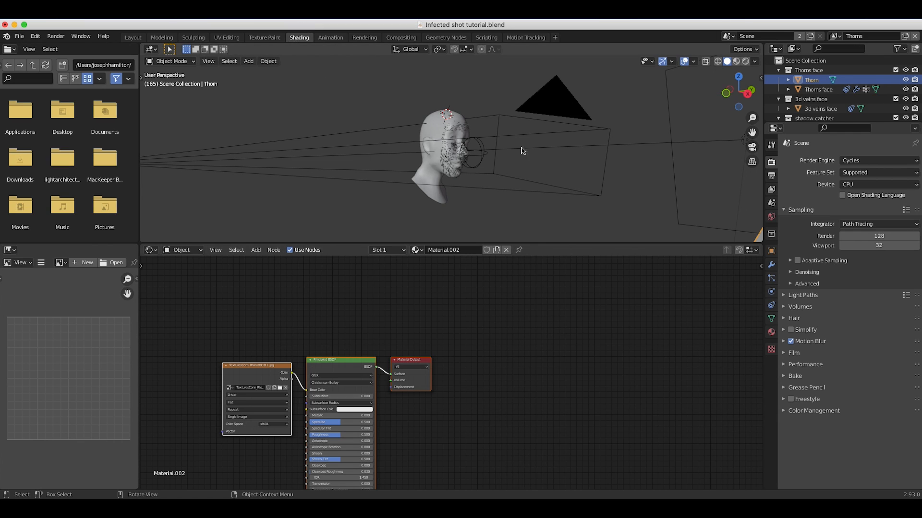
scroll(533, 143, right, 5)
shift+scroll(532, 143, right, 8)
key(z)
click(549, 88)
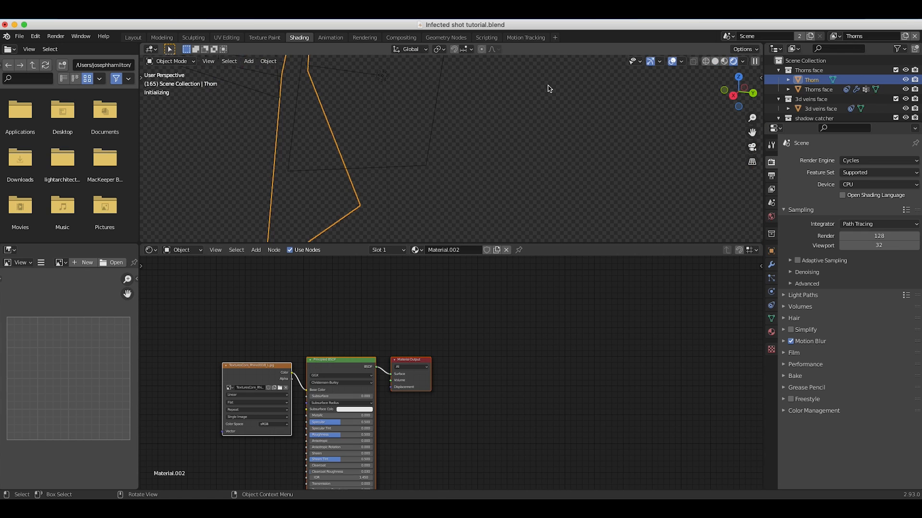
scroll(413, 188, left, 6)
ctrl+scroll(414, 188, down, 6)
shift+scroll(413, 189, up, 5)
ctrl+scroll(414, 188, up, 3)
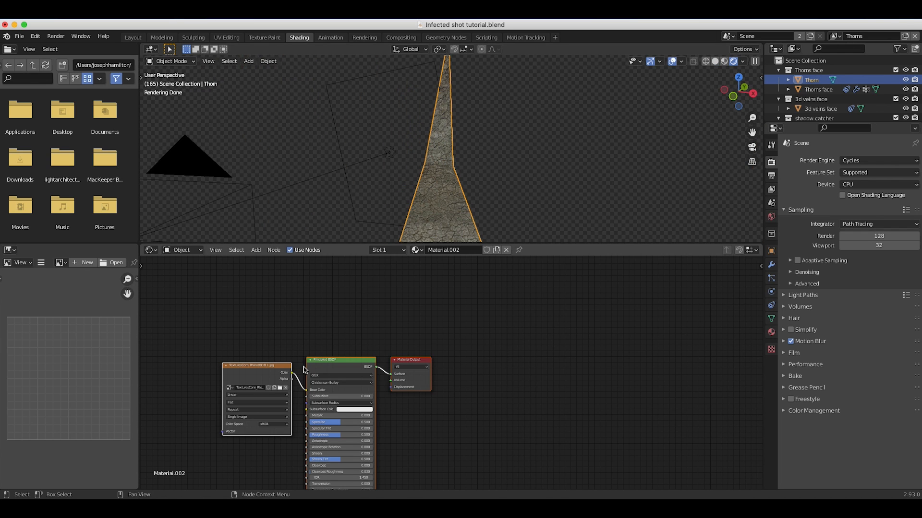
Insert an RGB Curves node between the rhino texture and Base Color, and darken it with a curve point at about X 0.73, Y 0.40.
ctrl+scroll(259, 338, up, 3)
scroll(259, 339, left, 6)
drag(415, 346, 249, 338)
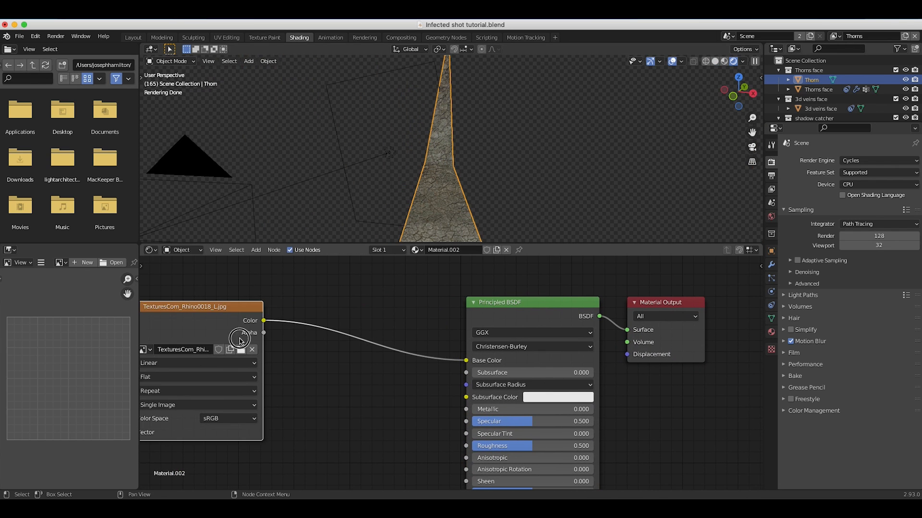
scroll(324, 345, left, 3)
key(shift+a)
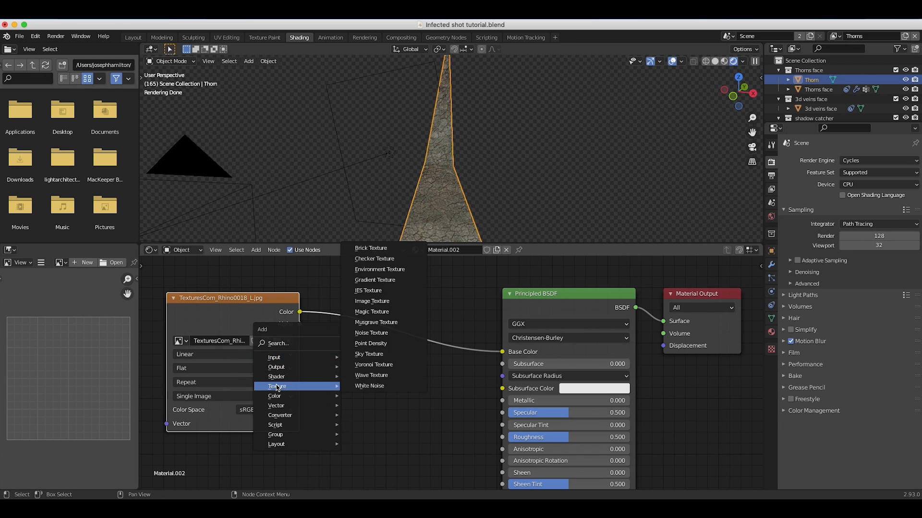
mouse_move(276, 396)
click(367, 454)
click(332, 277)
drag(426, 354, 438, 375)
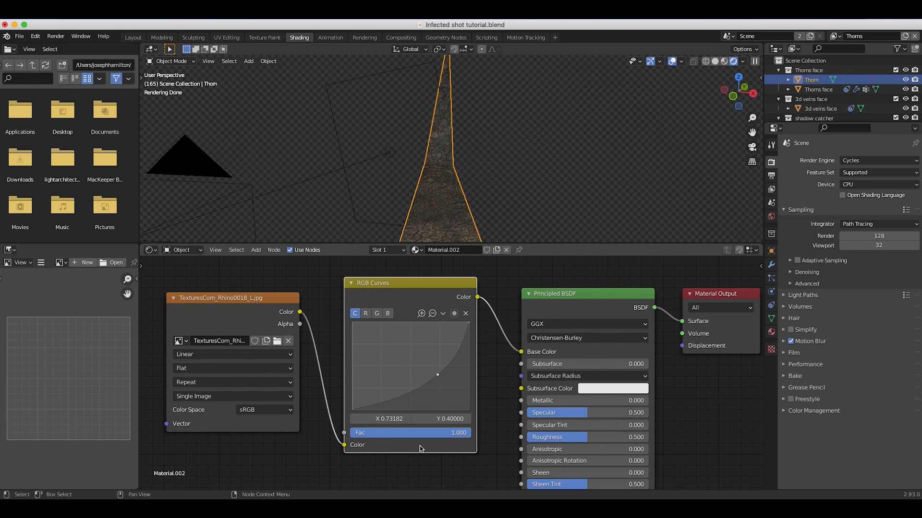
Add a Bump node beneath the RGB Curves node in the thorn material.
scroll(422, 444, down, 4)
scroll(400, 398, up, 2)
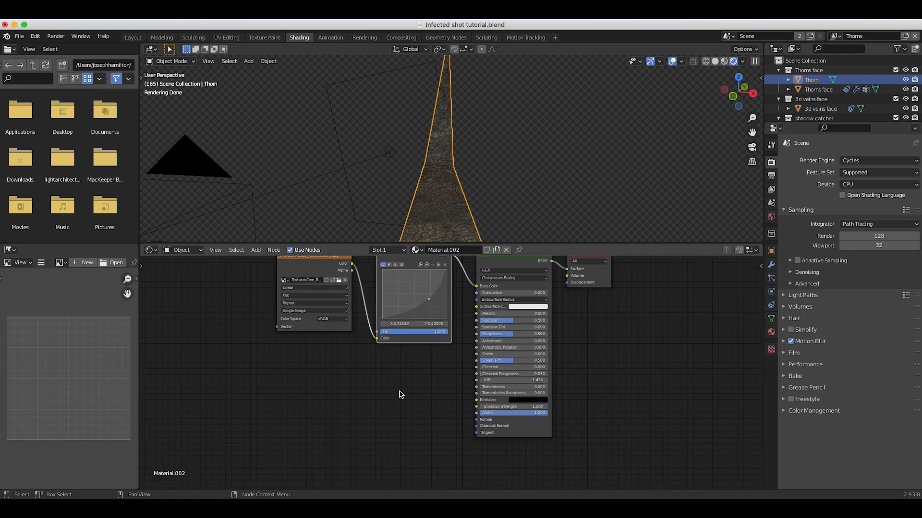
scroll(407, 166, down, 4)
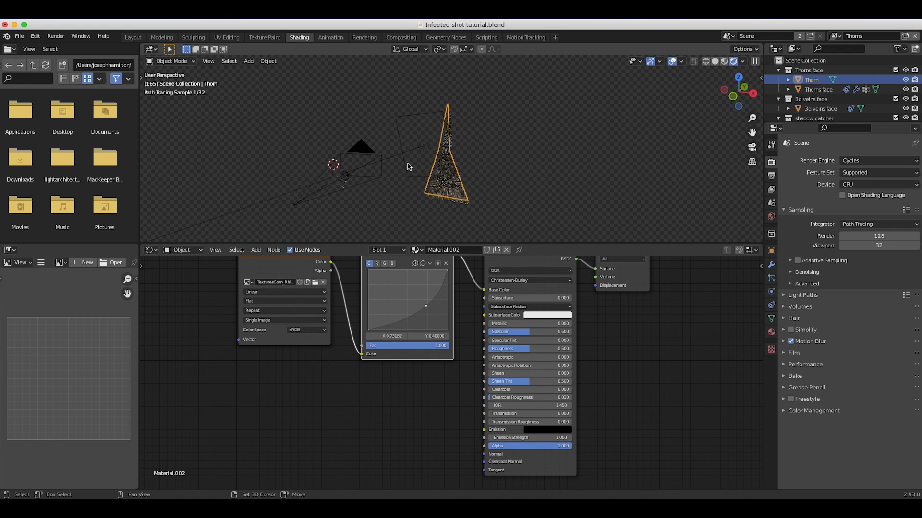
key(shift+a)
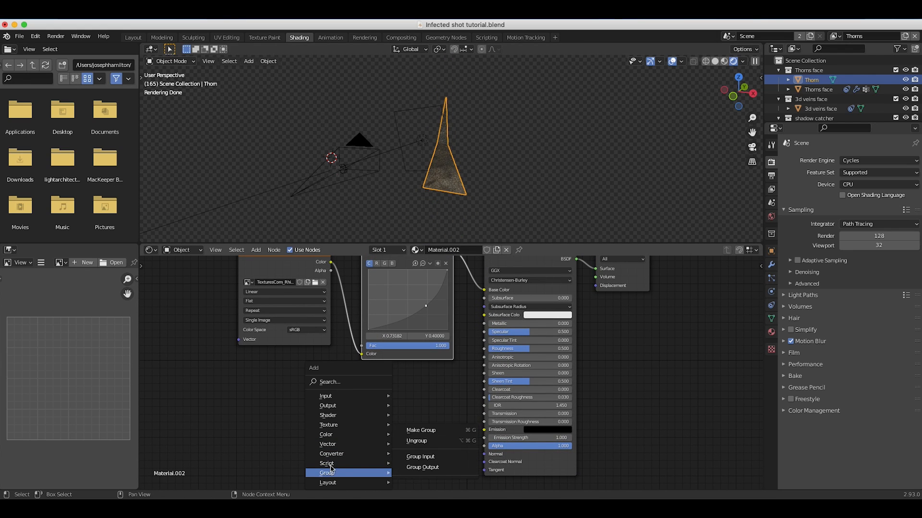
mouse_move(331, 444)
click(418, 361)
click(373, 389)
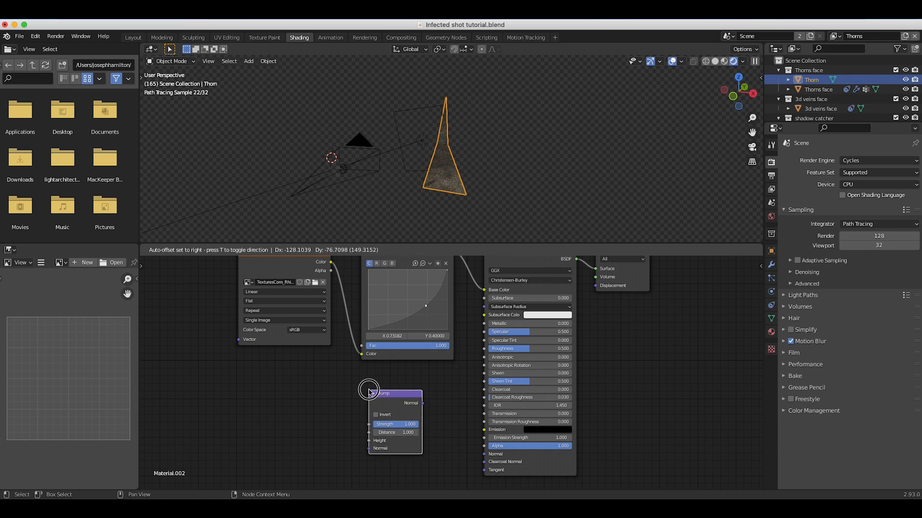
Connect the rhino texture's Color to the Bump node's Height and the Bump's Normal output to the Principled BSDF's Normal input.
drag(337, 276, 375, 446)
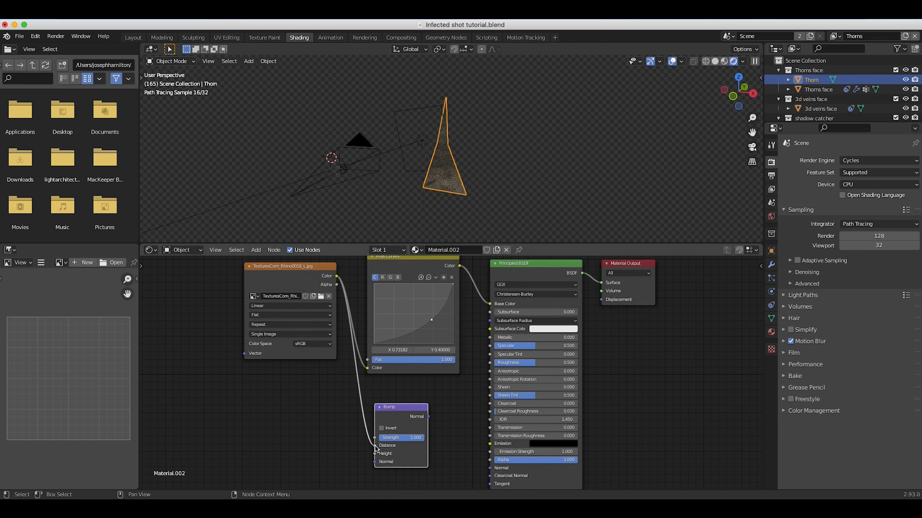
drag(427, 416, 488, 471)
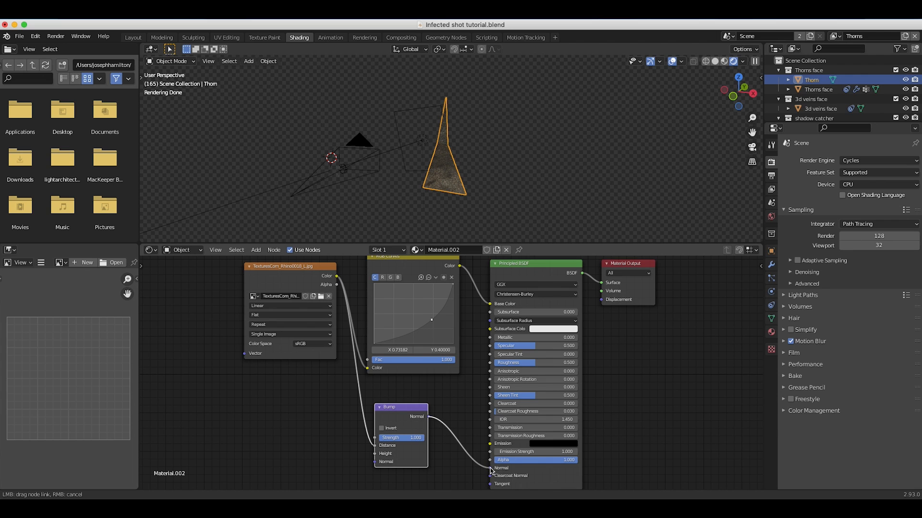
scroll(488, 227, up, 5)
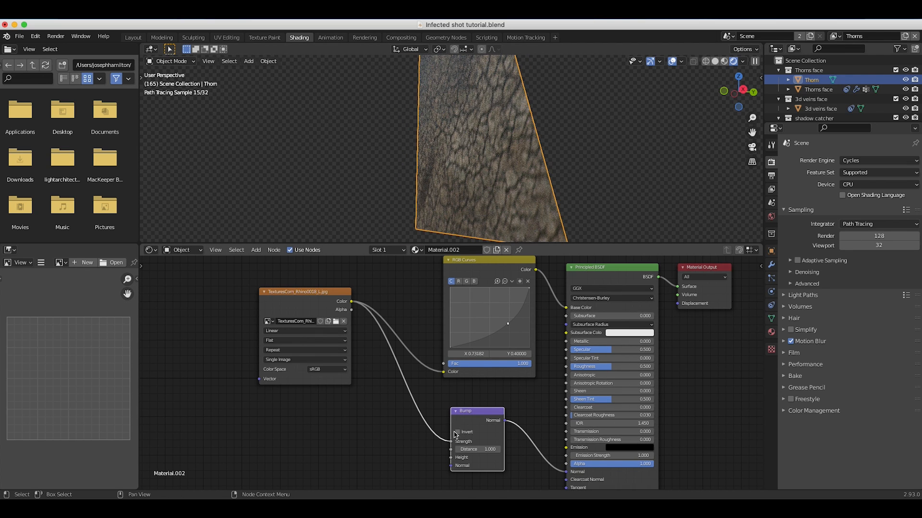
drag(450, 442, 459, 457)
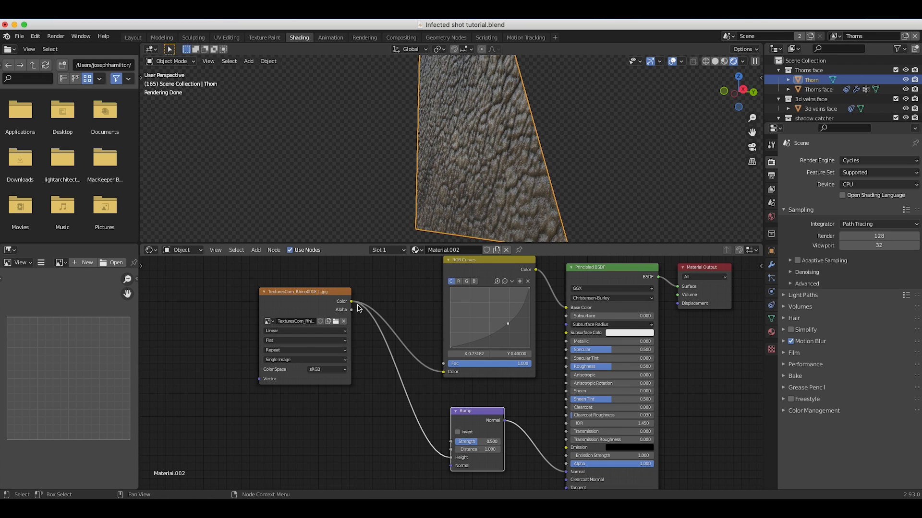
Set the Bump node's Strength to 0.2.
drag(480, 442, 501, 443)
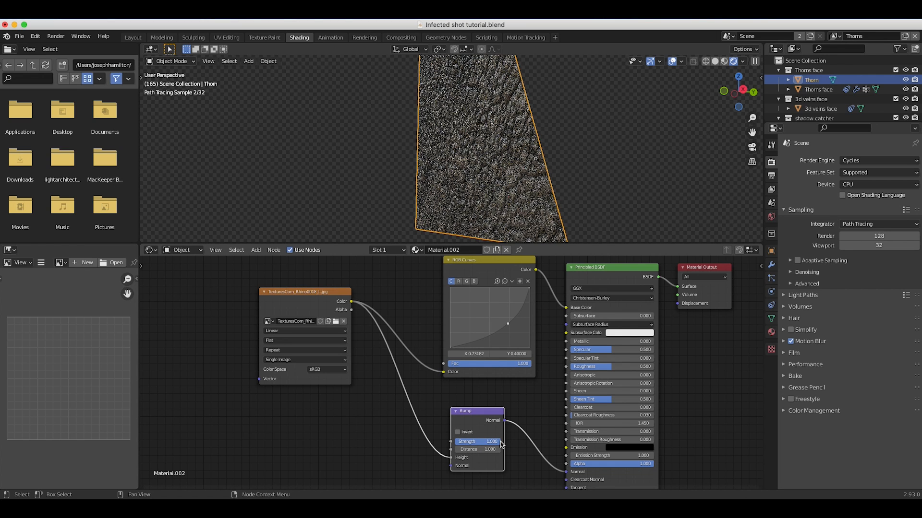
click(480, 442)
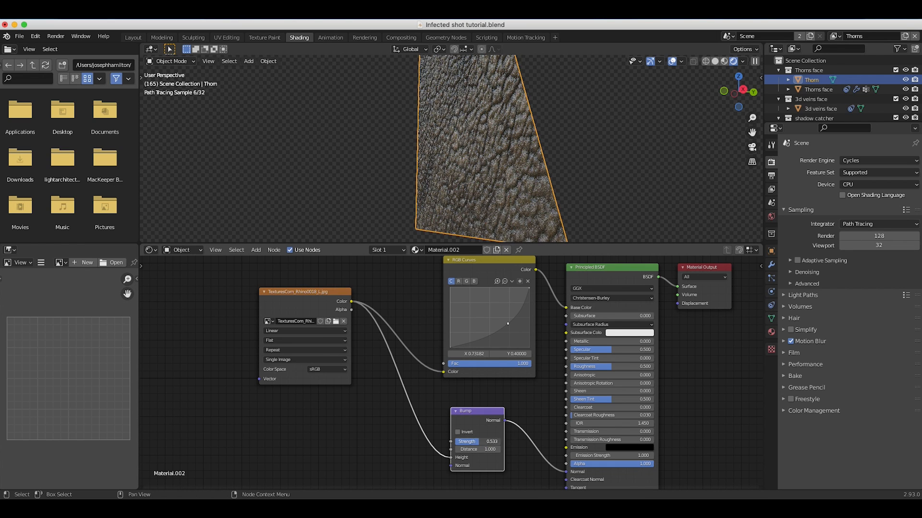
key(BackSpace)
key(Return)
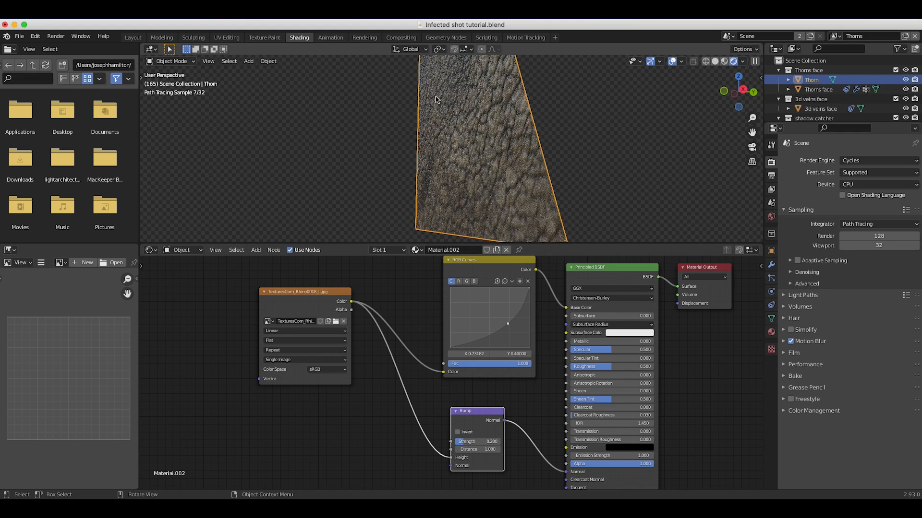
scroll(490, 146, down, 10)
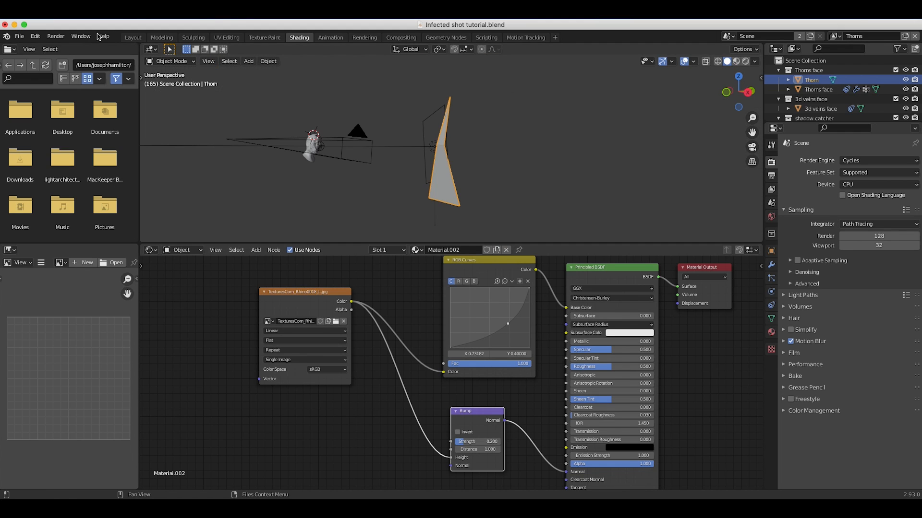
Return to the Layout workspace and view the scene through the camera.
click(133, 37)
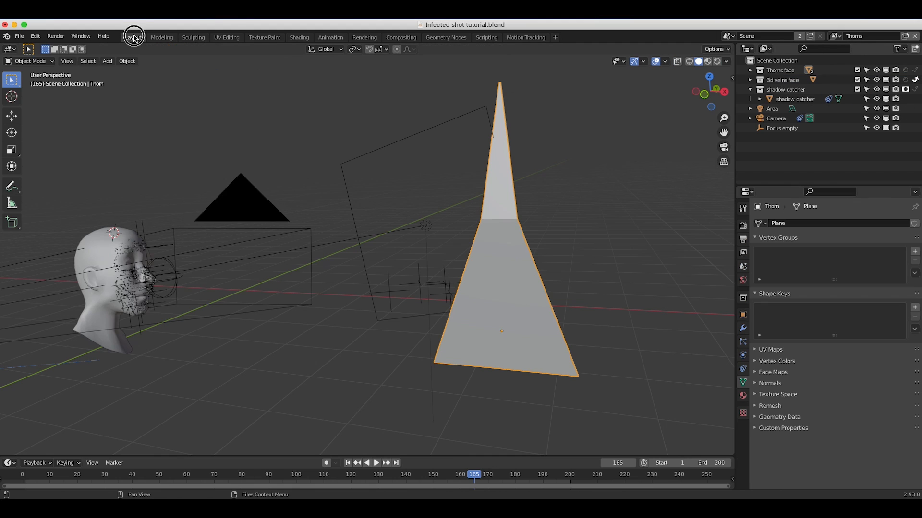
click(67, 61)
mouse_move(159, 172)
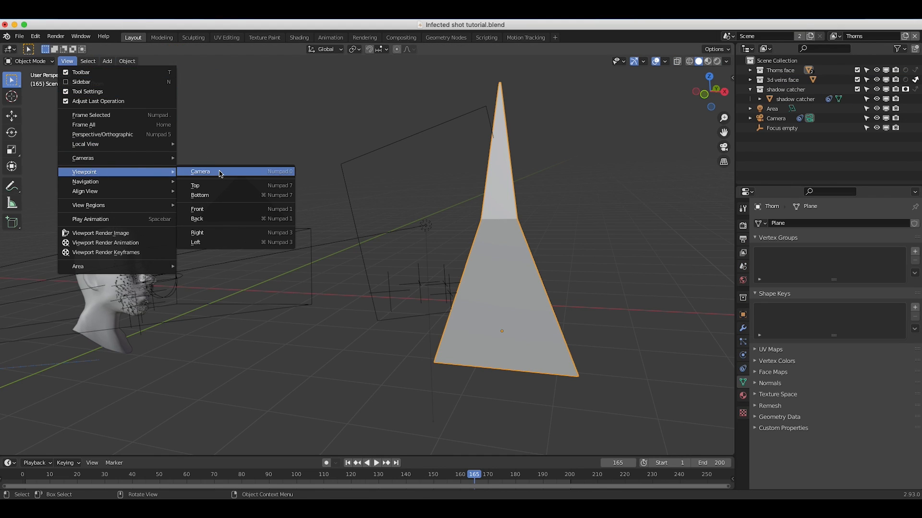
click(221, 173)
scroll(241, 366, up, 6)
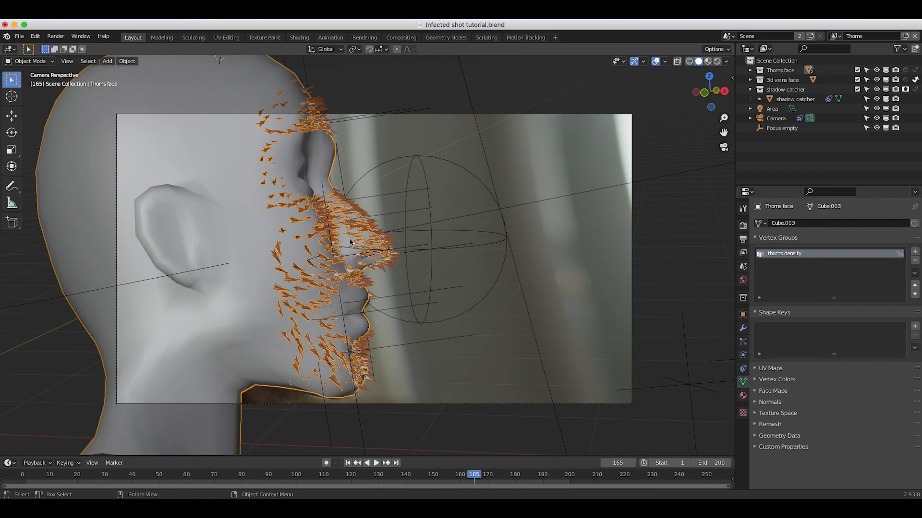
Set the Cycles render samples to 20.
click(742, 226)
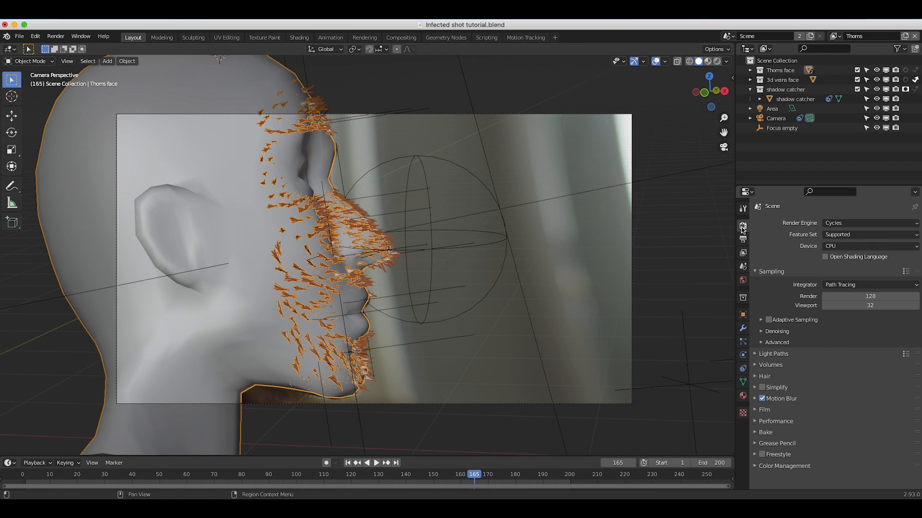
click(863, 298)
text(20)
key(Return)
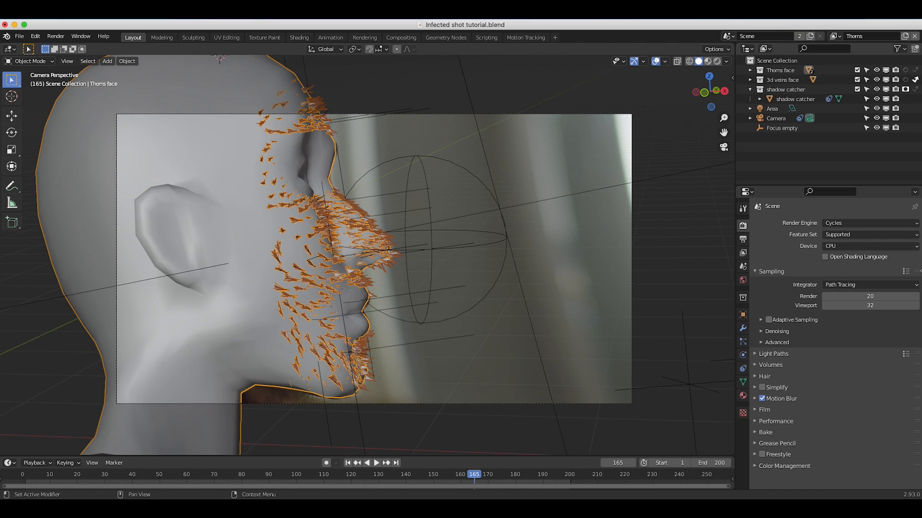
Enable Adaptive Sampling and animate the noise seed in the advanced sampling settings.
click(769, 320)
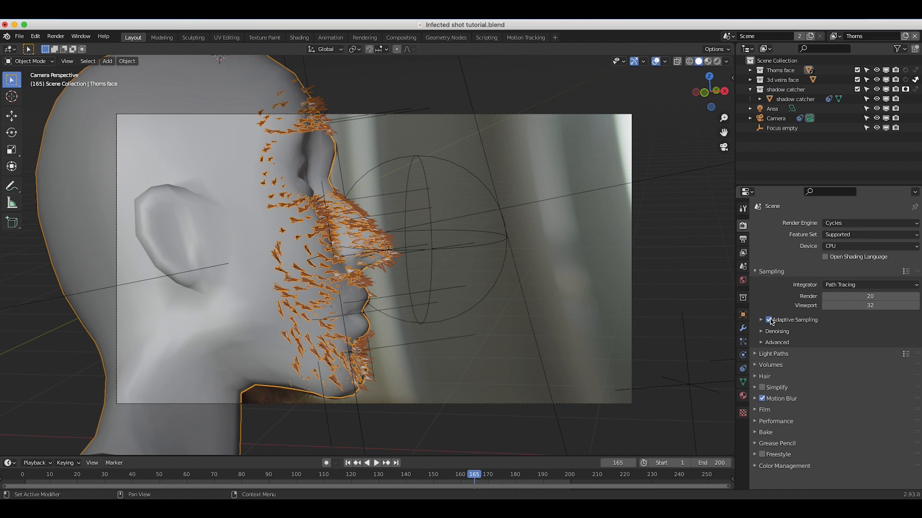
click(763, 343)
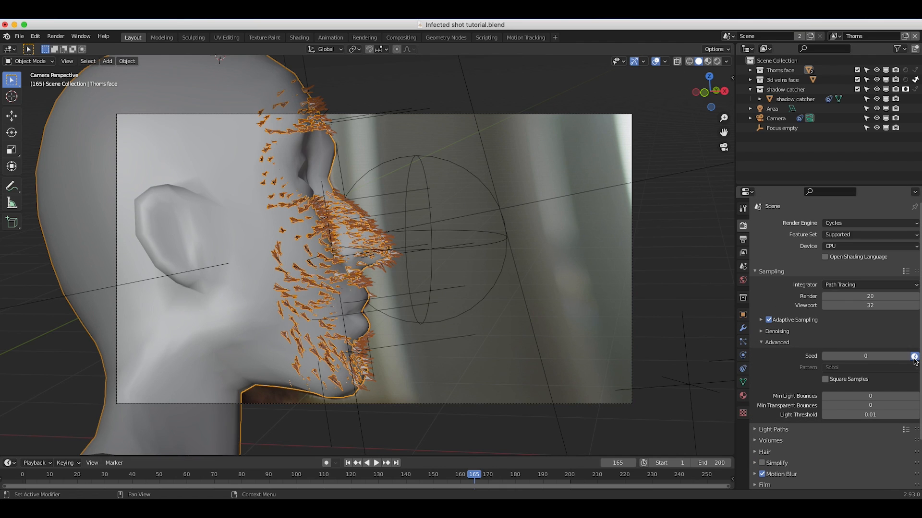
scroll(820, 346, down, 3)
scroll(820, 346, up, 3)
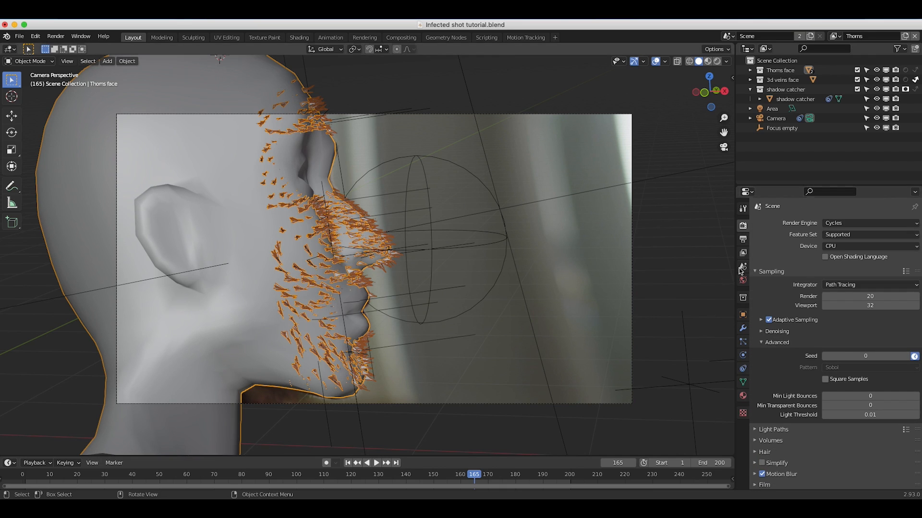
Set the render output file format to OpenEXR.
click(743, 240)
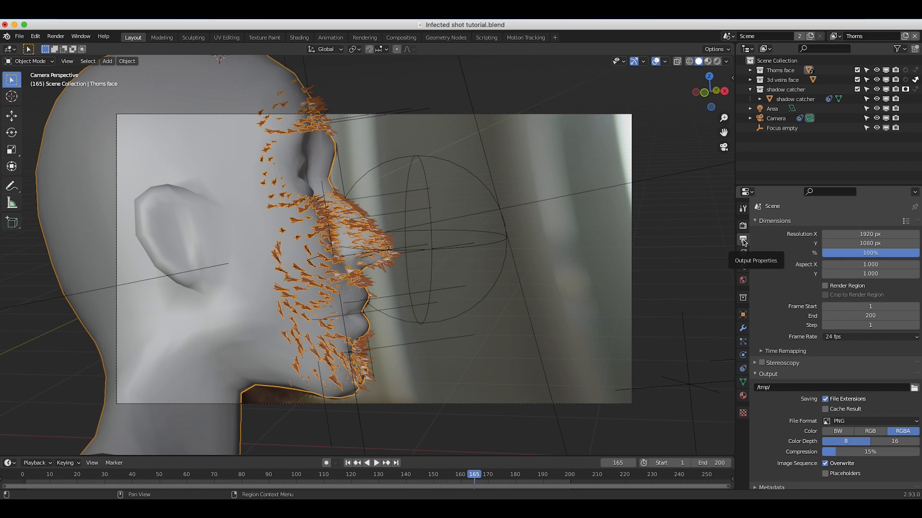
click(852, 408)
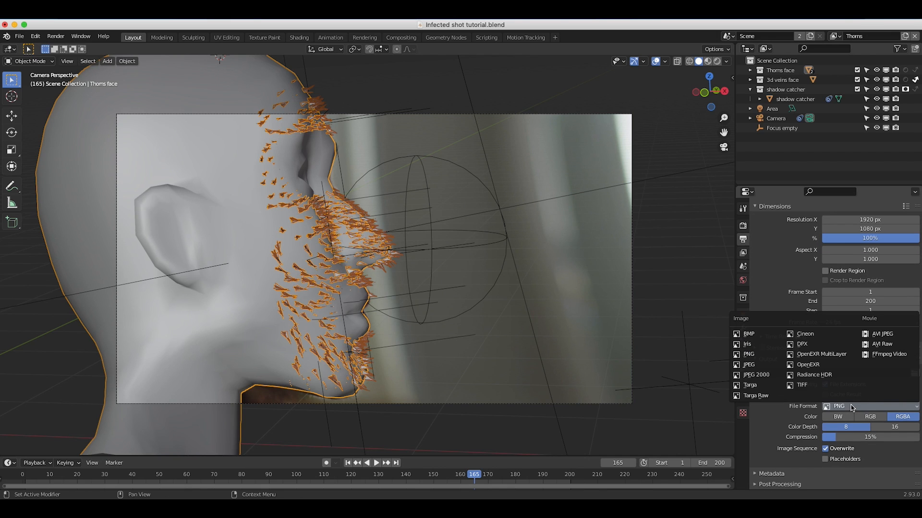
click(816, 367)
Browse for the output location, create a folder named Infected composite inside the Infected shot tutorial folder, and open it.
click(914, 374)
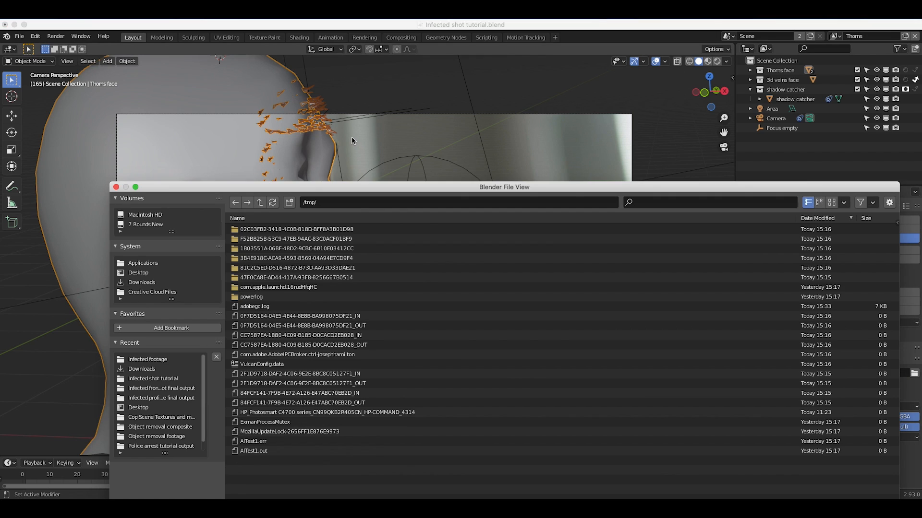
click(130, 292)
click(266, 115)
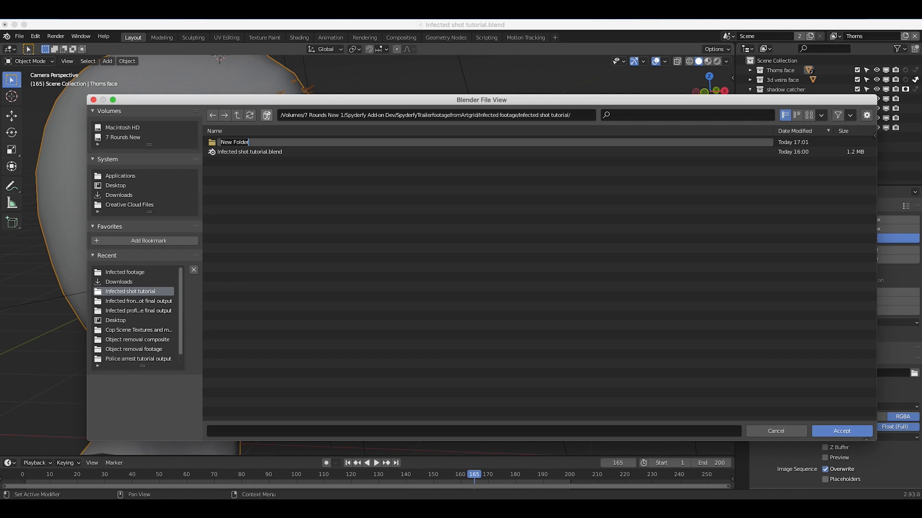
text(0)
text(Infected composite)
key(Return)
double_click(234, 143)
Name the output files "infected composite" and accept the output path.
click(254, 430)
text(infec)
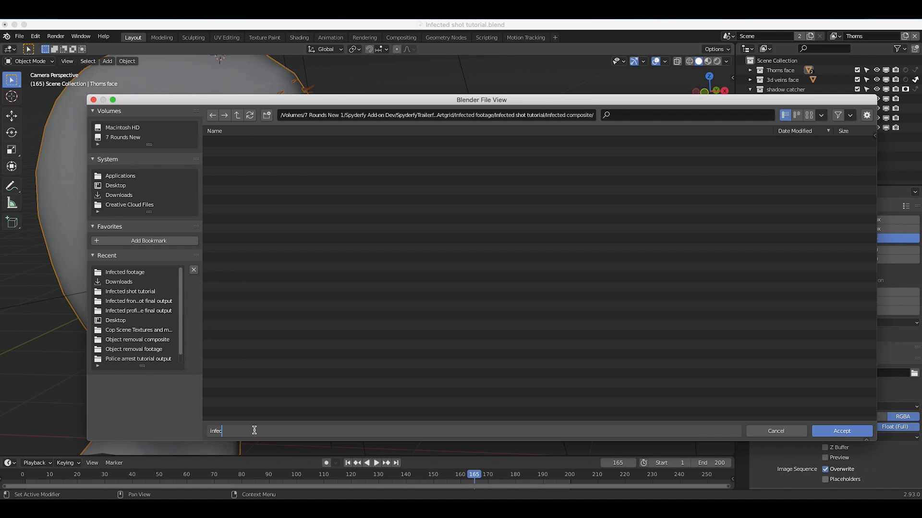
text(ted composite)
click(838, 431)
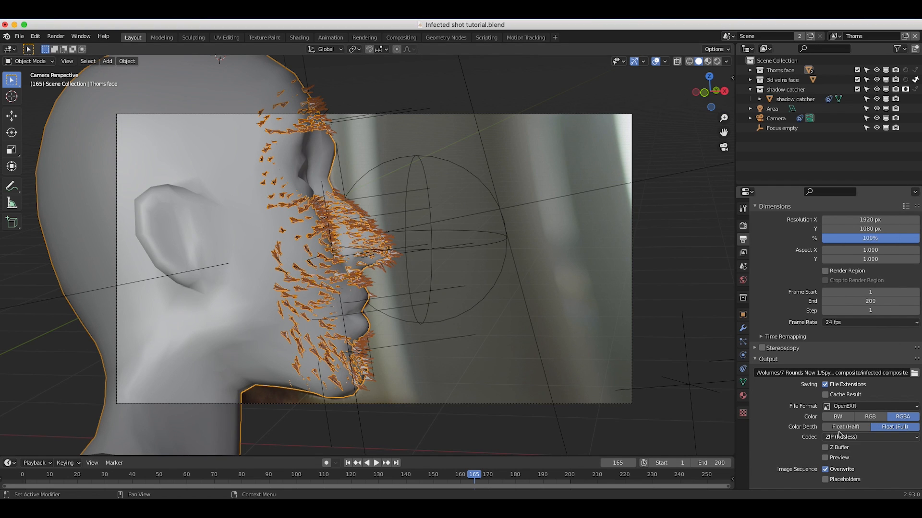
Render a still image of the current frame and close the render result.
click(56, 36)
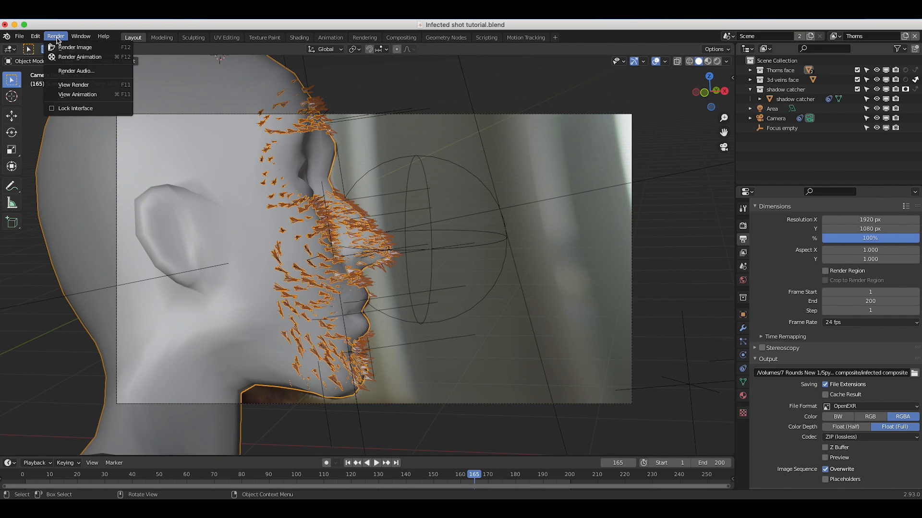
click(72, 51)
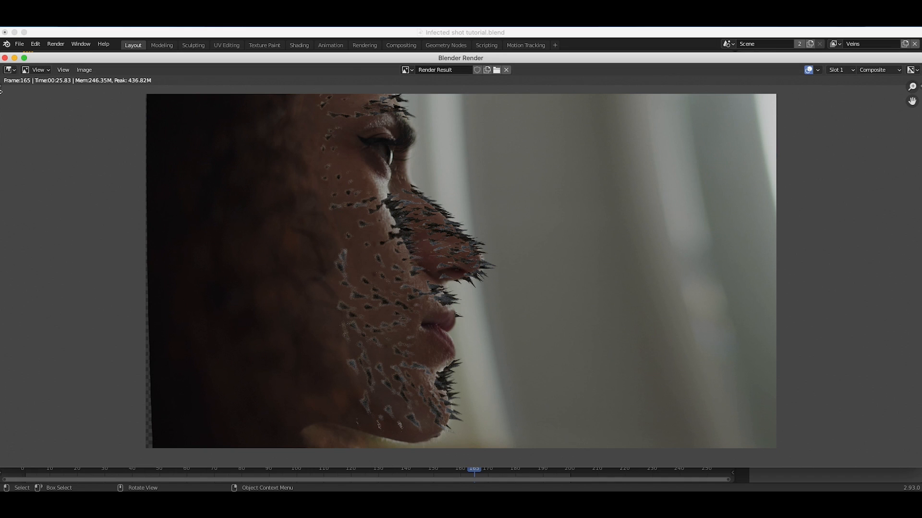
key(Escape)
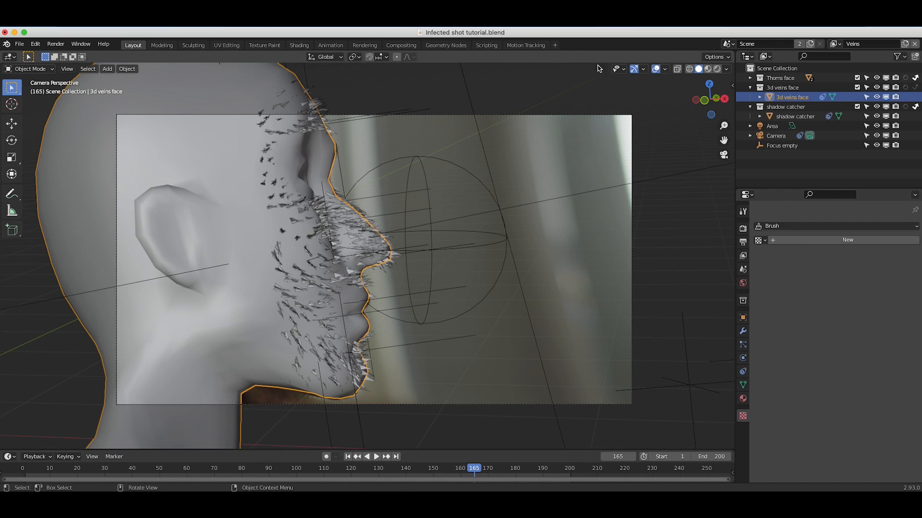
Go to the Compositing workspace and shrink the node editor backdrop to show the whole rendered face.
click(401, 46)
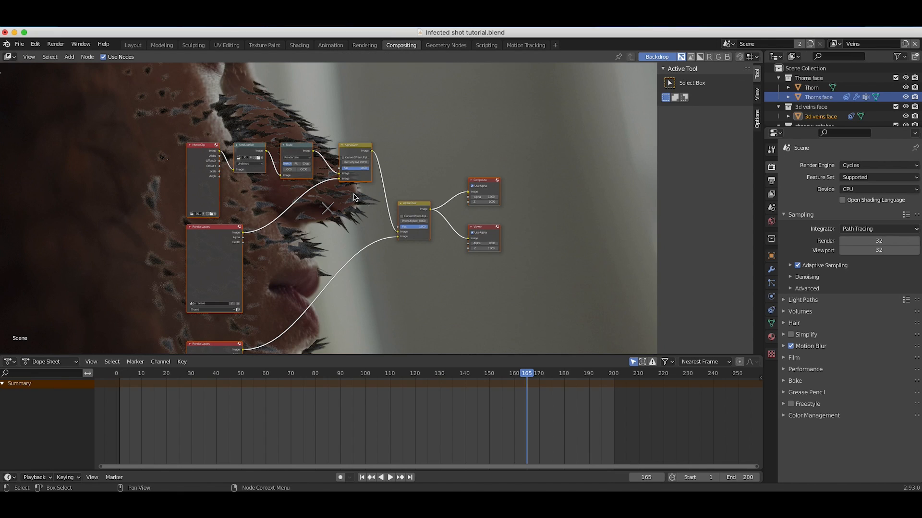
key(v)
key(v)
key(v)
key(v)
scroll(348, 217, up, 6)
scroll(349, 218, down, 3)
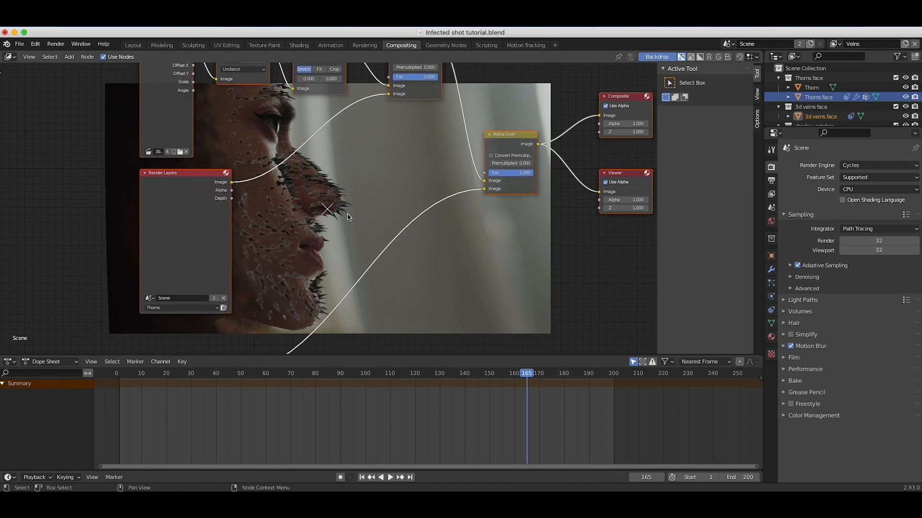
Move the Movie Clip node clear of the Render Layers node it overlaps.
scroll(349, 217, down, 3)
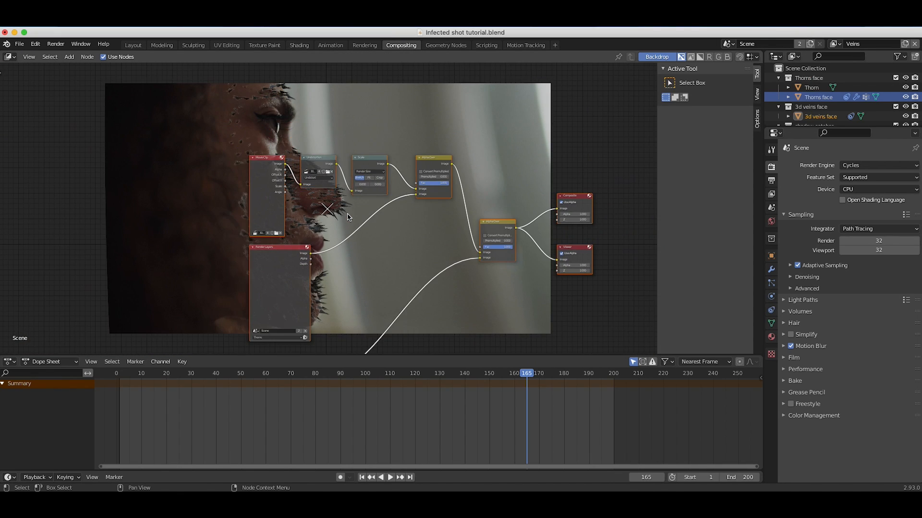
scroll(349, 218, down, 3)
scroll(349, 218, right, 1)
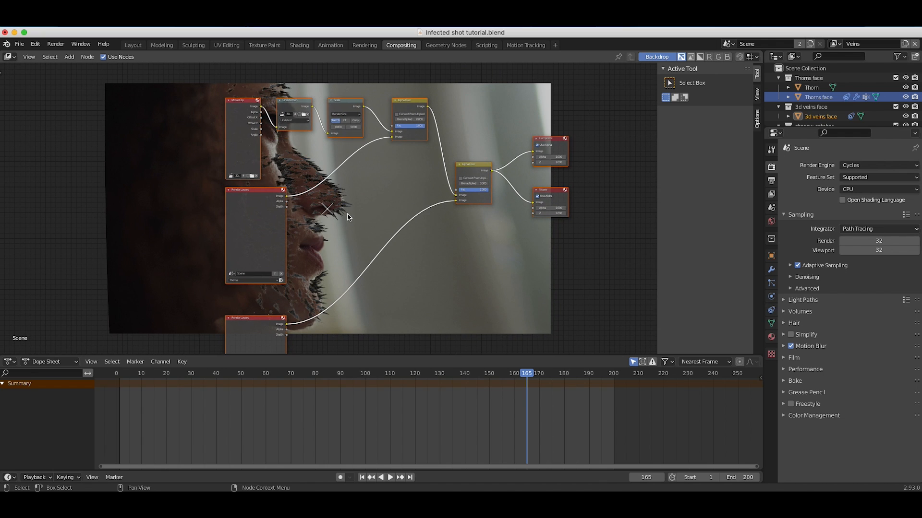
scroll(364, 201, up, 5)
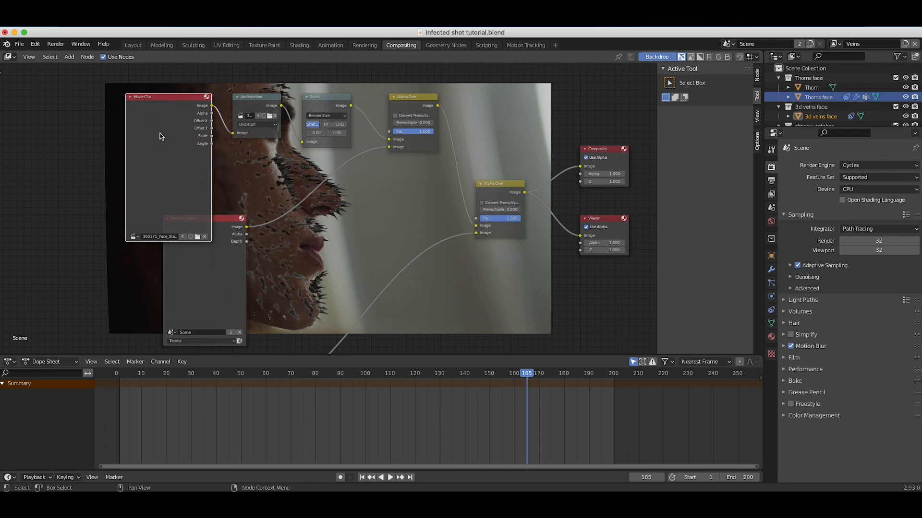
drag(160, 136, 97, 120)
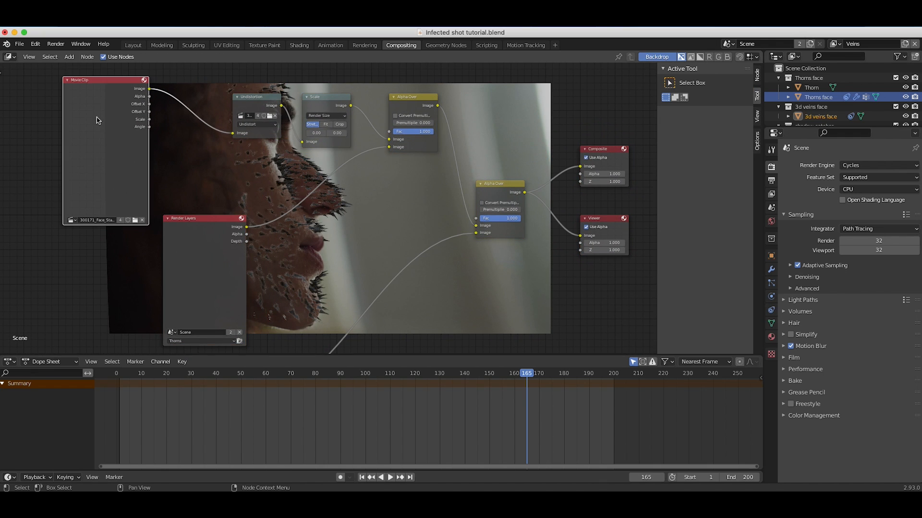
Examine the two Alpha Over nodes and the Render Layers nodes that feed them.
click(406, 110)
scroll(222, 288, up, 3)
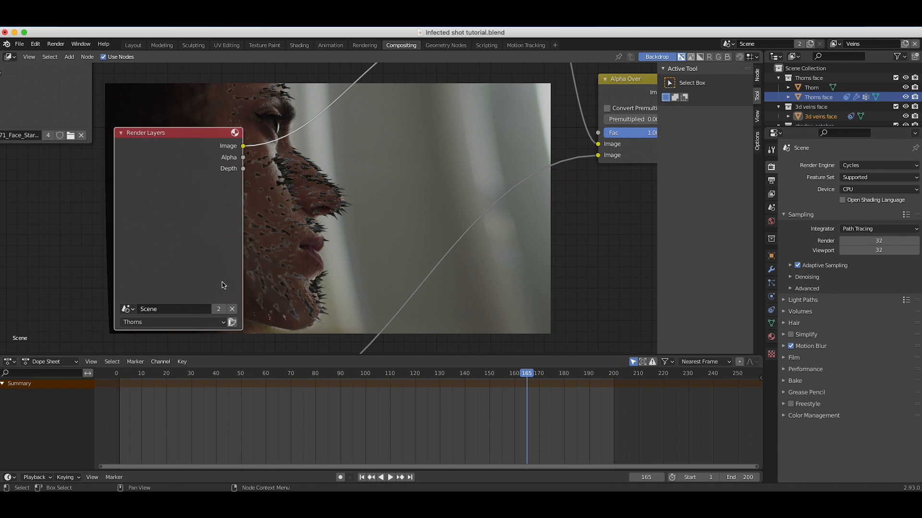
scroll(268, 232, down, 3)
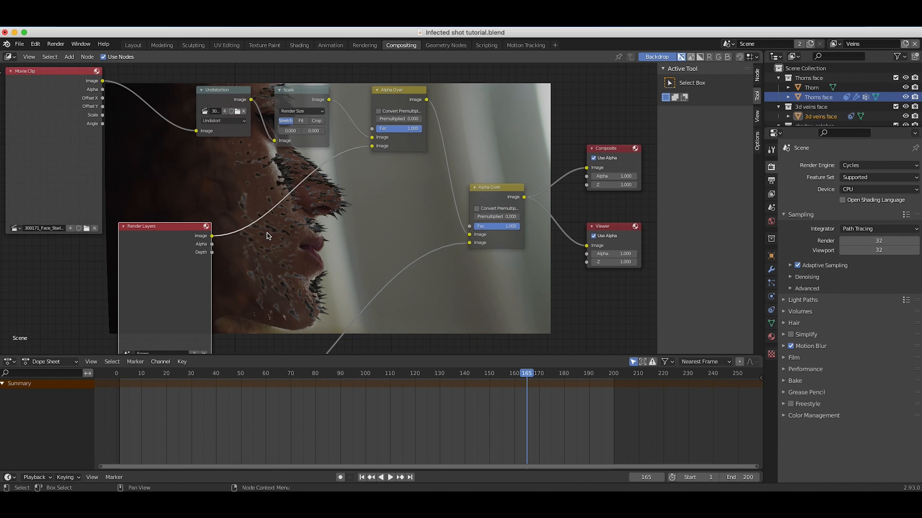
scroll(433, 239, down, 5)
scroll(433, 239, up, 5)
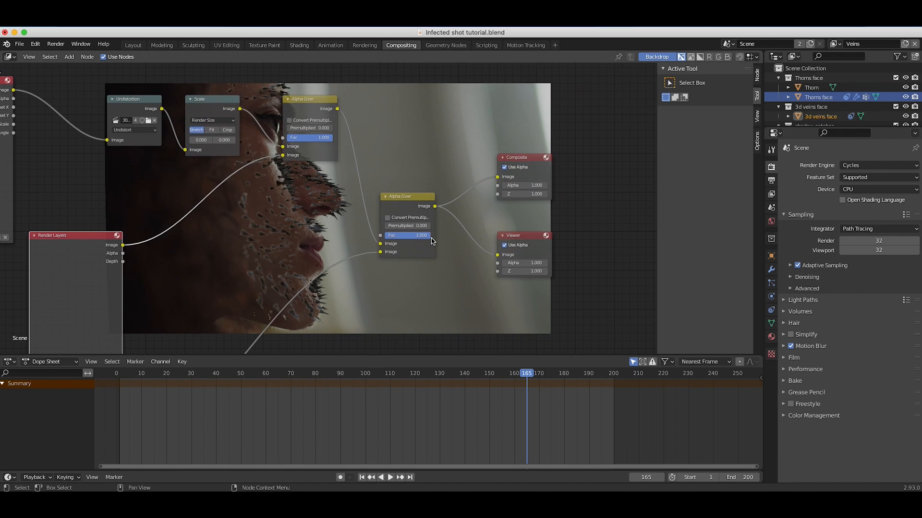
click(408, 197)
scroll(376, 274, down, 10)
scroll(376, 274, left, 5)
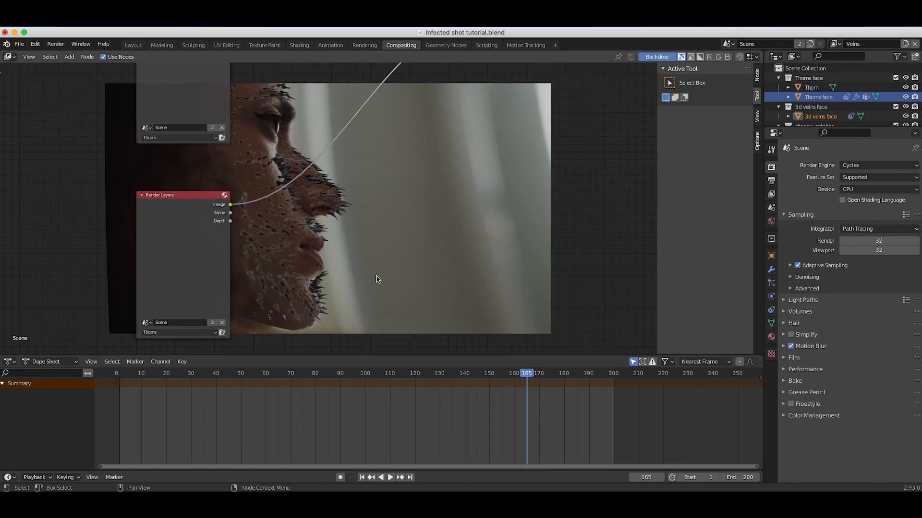
scroll(222, 204, up, 4)
scroll(222, 203, right, 3)
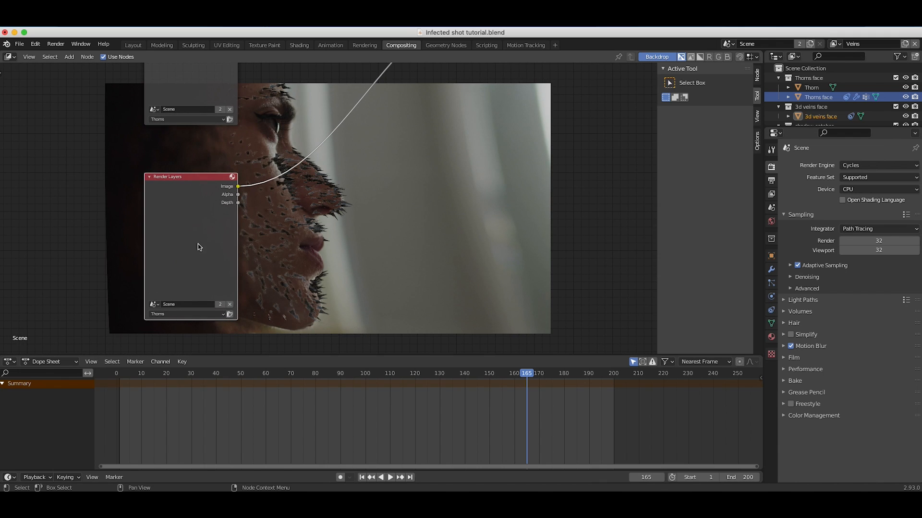
scroll(240, 290, down, 4)
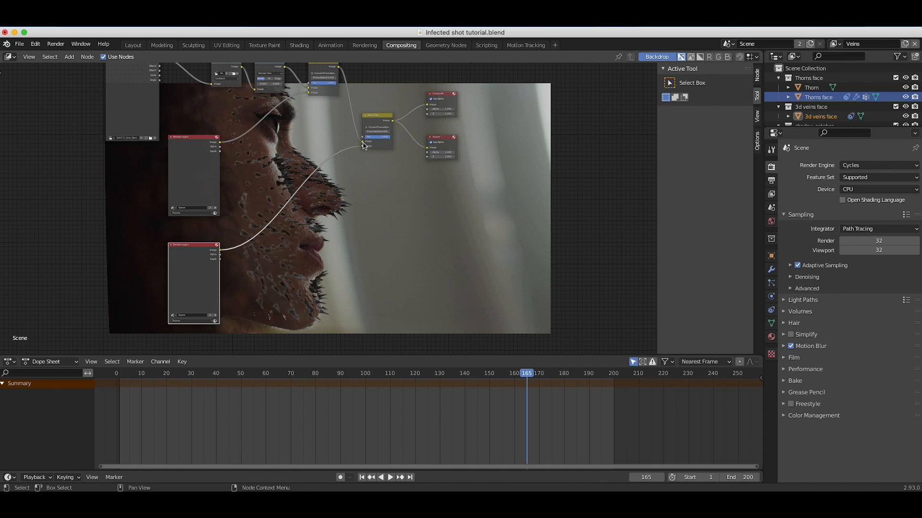
Delete the second Alpha Over node and the lower Render Layers node.
click(369, 124)
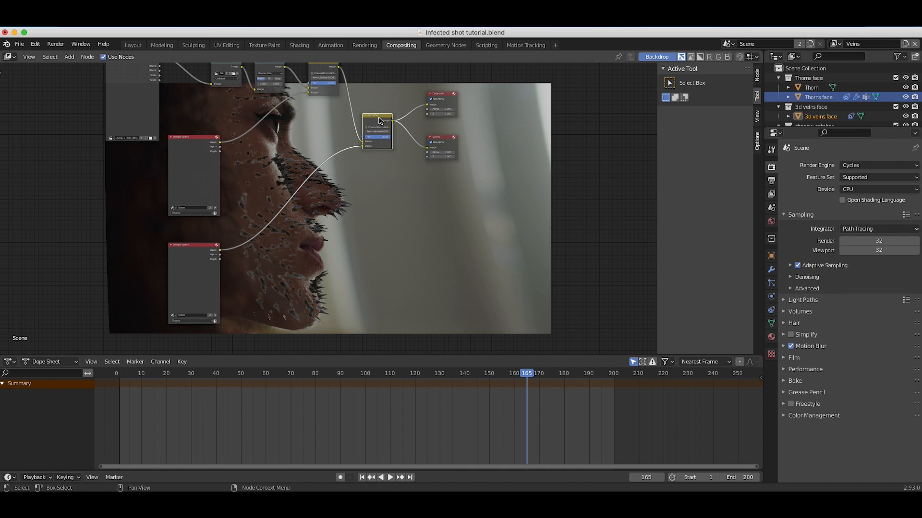
key(x)
scroll(301, 177, up, 3)
scroll(300, 177, down, 3)
scroll(300, 177, left, 2)
click(229, 252)
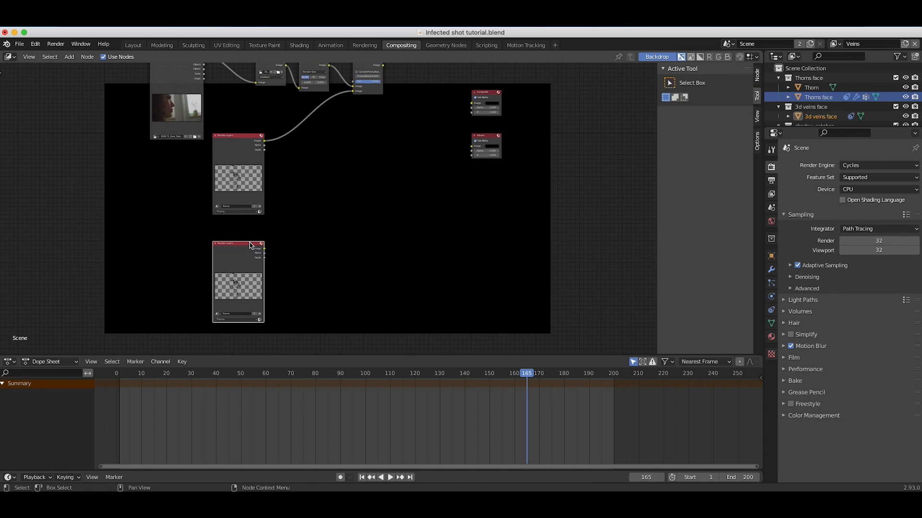
key(x)
scroll(312, 225, up, 4)
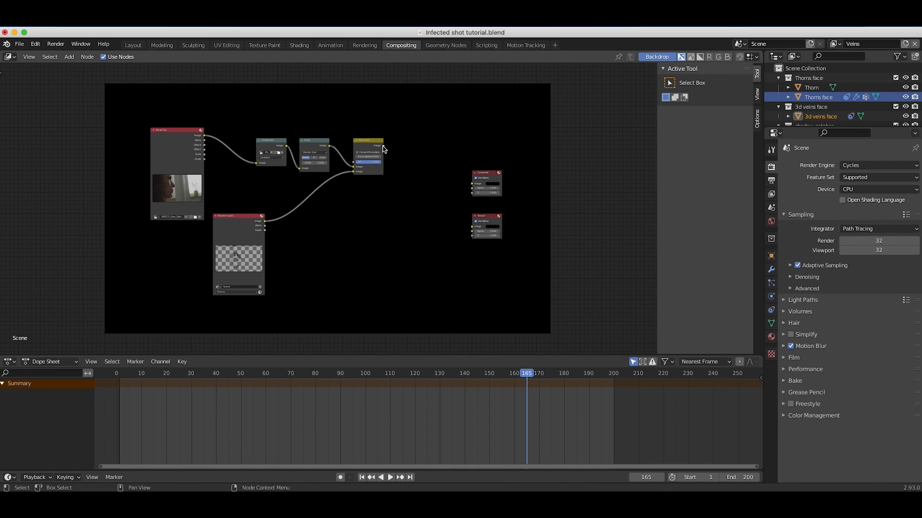
Link the remaining Alpha Over node's Image output to the Composite and Viewer nodes.
drag(383, 146, 473, 183)
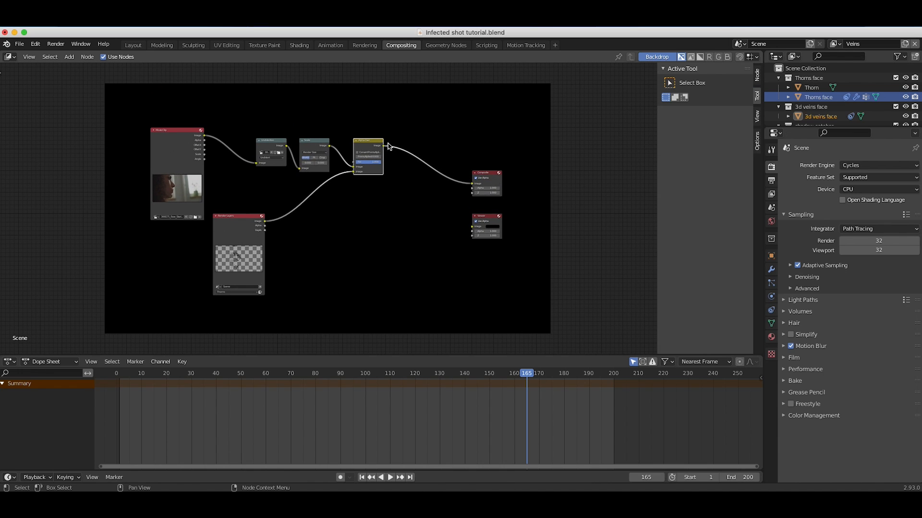
drag(384, 145, 473, 227)
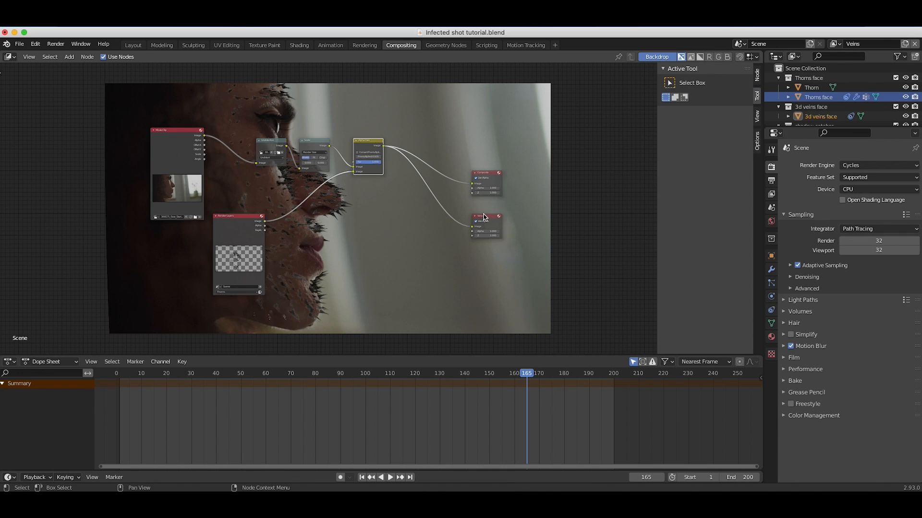
scroll(261, 216, up, 8)
Move the Movie Clip node farther away from the Undistortion node.
click(319, 198)
scroll(321, 199, right, 5)
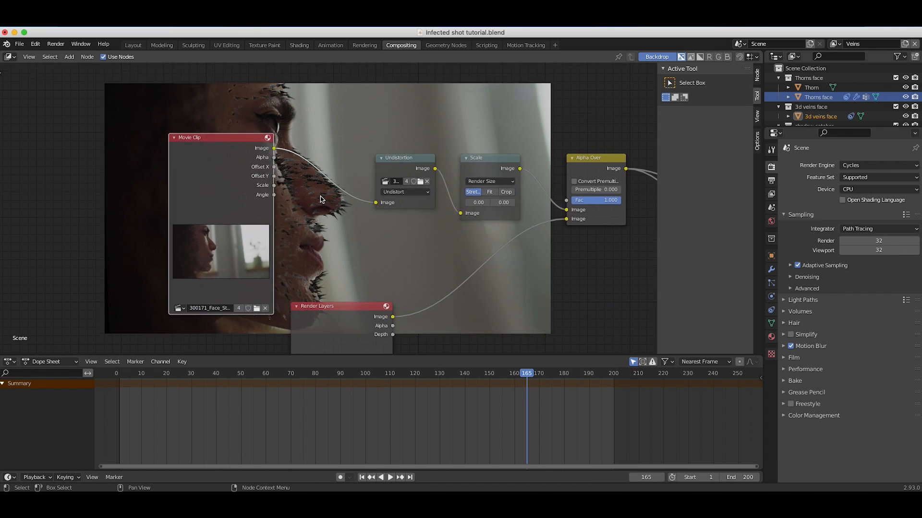
scroll(320, 199, down, 4)
scroll(321, 199, right, 5)
scroll(320, 199, left, 8)
scroll(336, 142, right, 2)
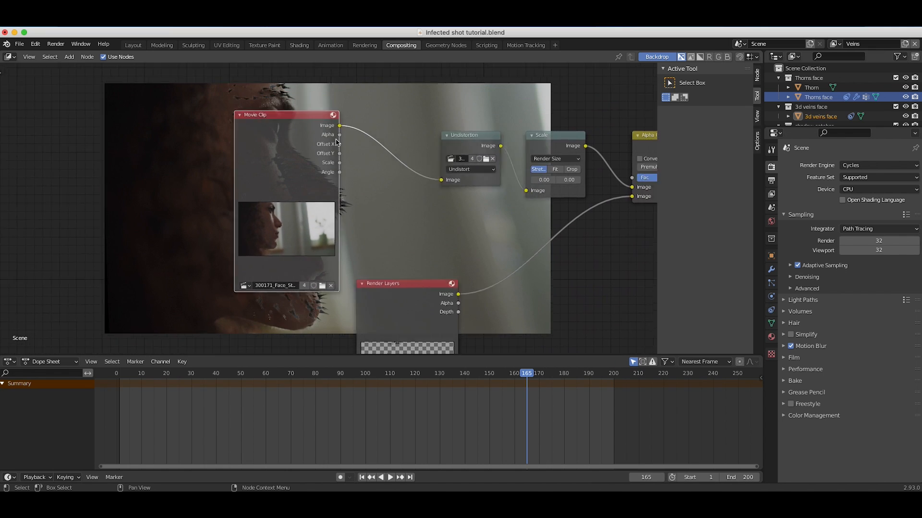
scroll(336, 142, up, 2)
scroll(336, 142, right, 2)
key(g)
click(264, 265)
Examine the Thorns Render Layers node and its connection into the Alpha Over node.
scroll(264, 265, down, 7)
scroll(264, 265, left, 3)
scroll(264, 265, right, 6)
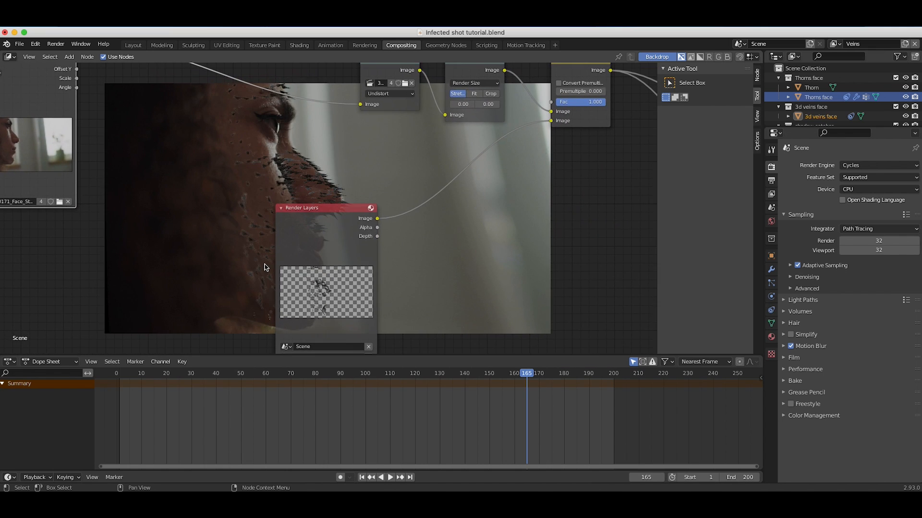
scroll(264, 265, left, 8)
scroll(264, 265, right, 2)
scroll(264, 265, up, 1)
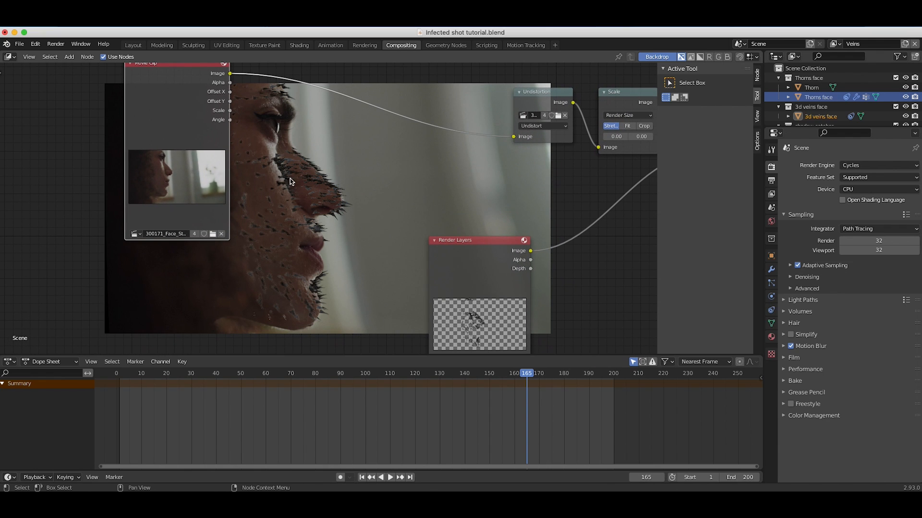
click(462, 262)
scroll(482, 238, right, 6)
scroll(483, 238, down, 3)
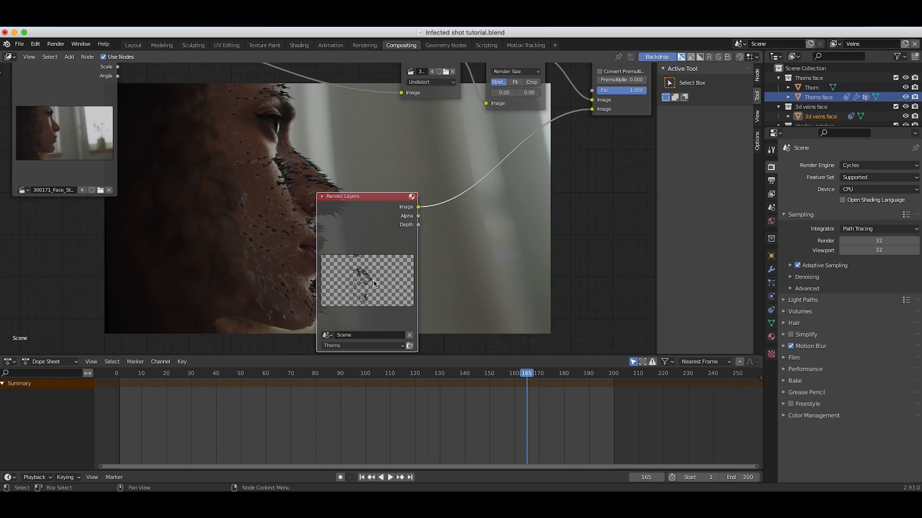
scroll(388, 268, down, 2)
scroll(297, 250, right, 4)
scroll(298, 250, up, 1)
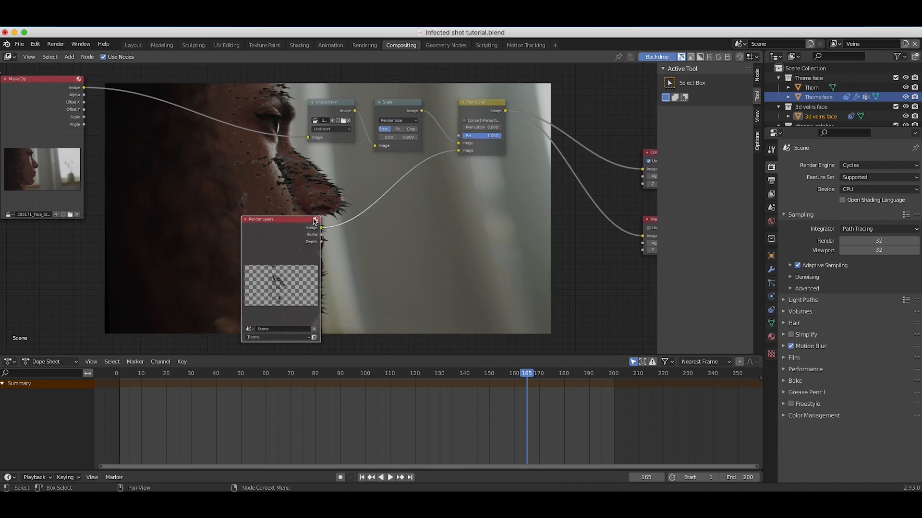
Bring the Movie Clip node closer to the Undistortion node and switch the Render Layers node to the Veins view layer.
drag(76, 127, 171, 99)
scroll(217, 284, right, 4)
click(213, 333)
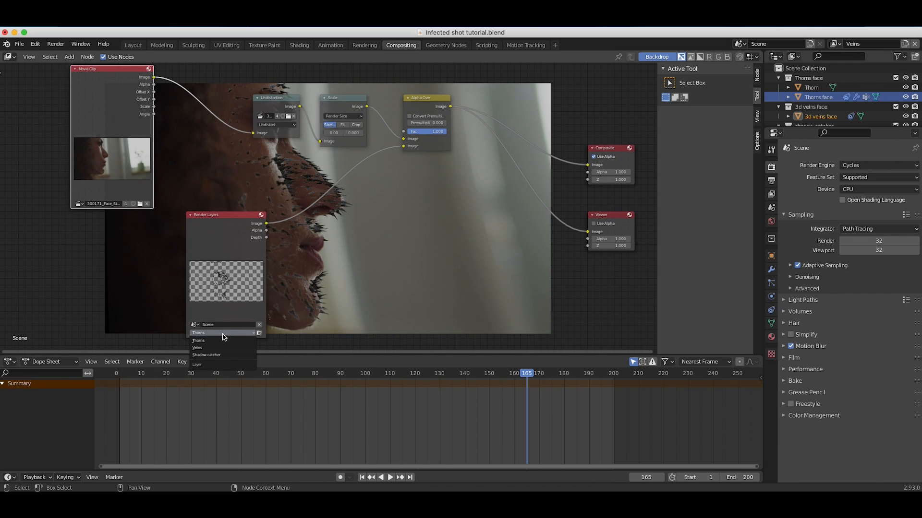
click(205, 353)
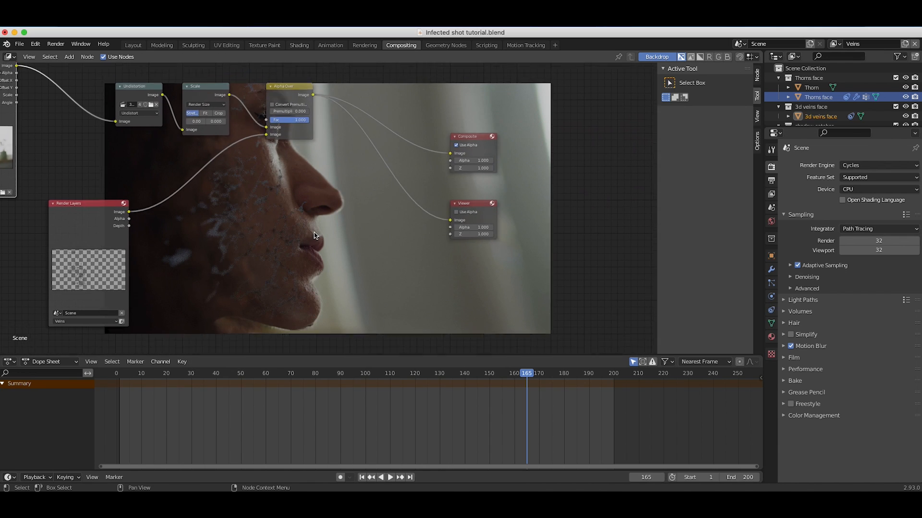
scroll(314, 233, down, 2)
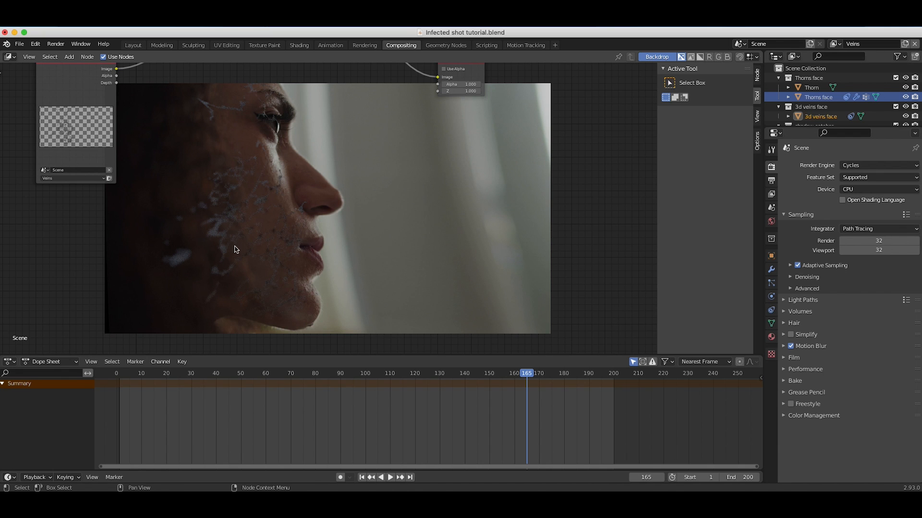
middle_drag(267, 174, 307, 317)
middle_drag(307, 198, 363, 210)
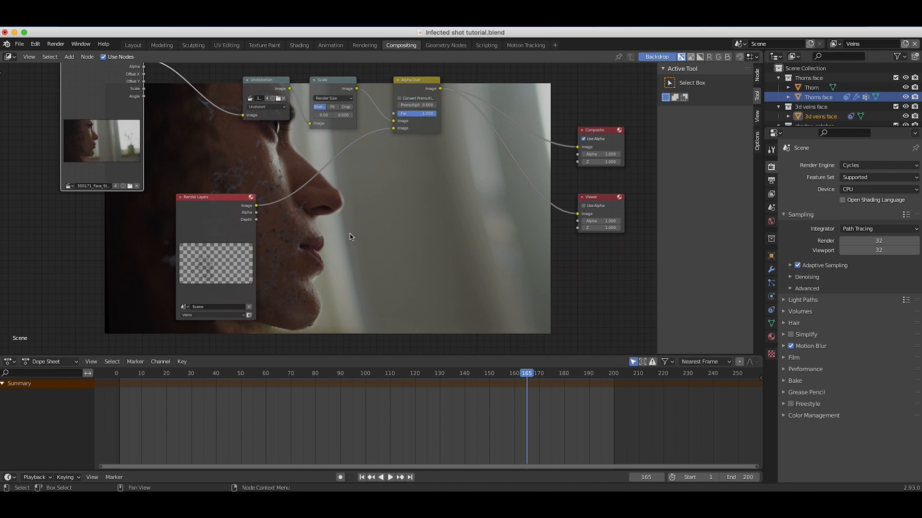
Insert an RGB Curves node between the Veins Render Layers and Alpha Over nodes and bend its curve down to darken the veins.
key(shift+a)
mouse_move(308, 264)
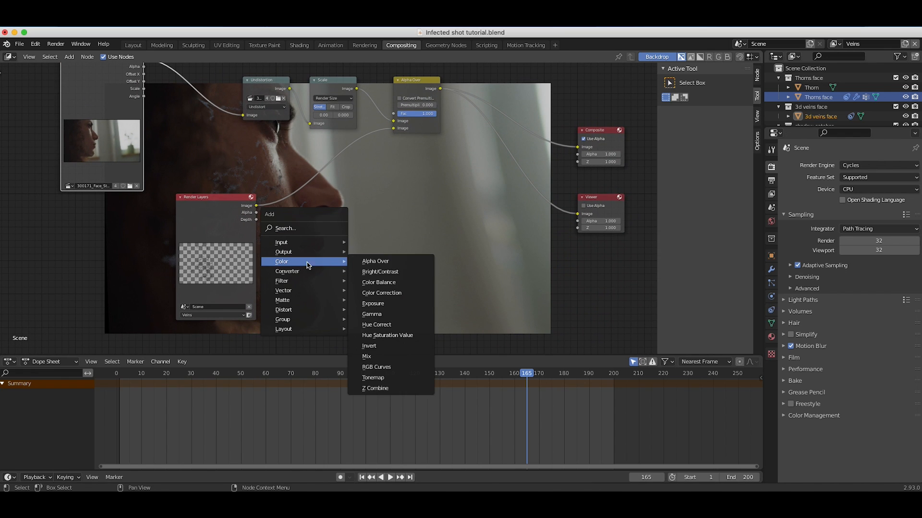
click(381, 367)
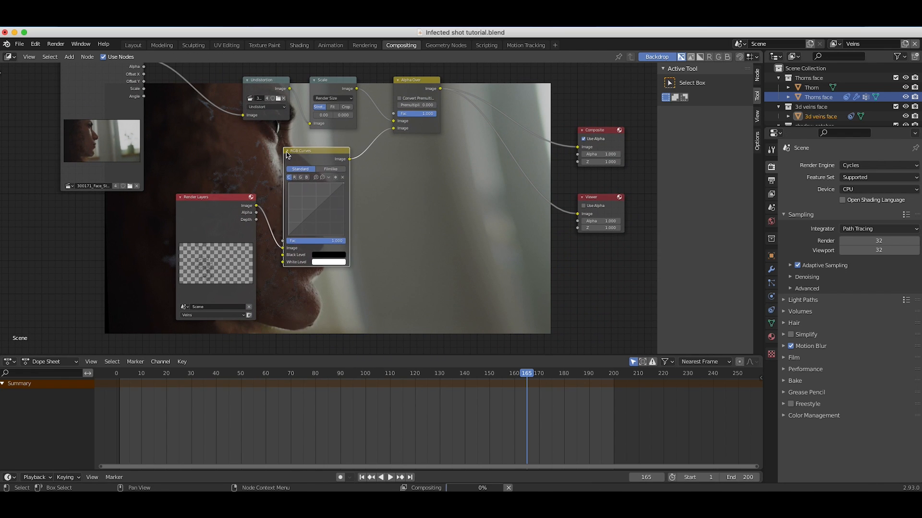
click(316, 211)
drag(322, 204, 334, 220)
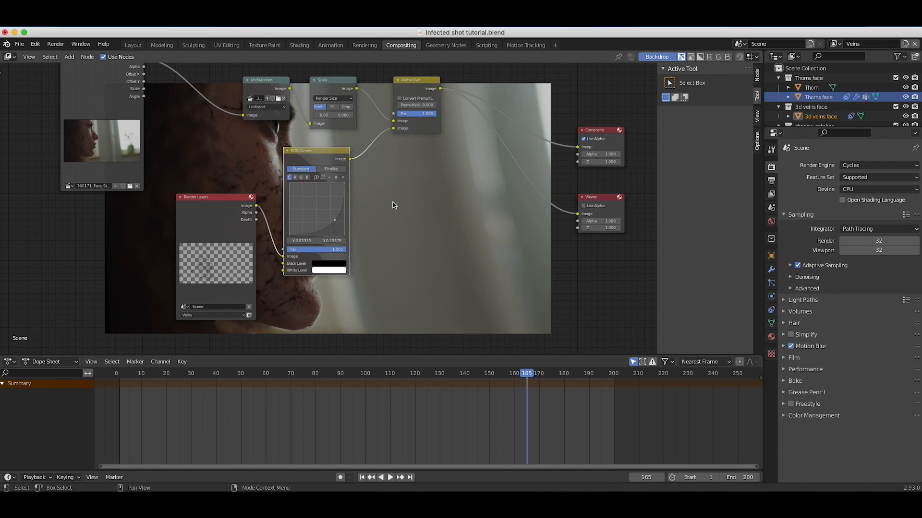
scroll(393, 205, left, 7)
scroll(394, 205, up, 10)
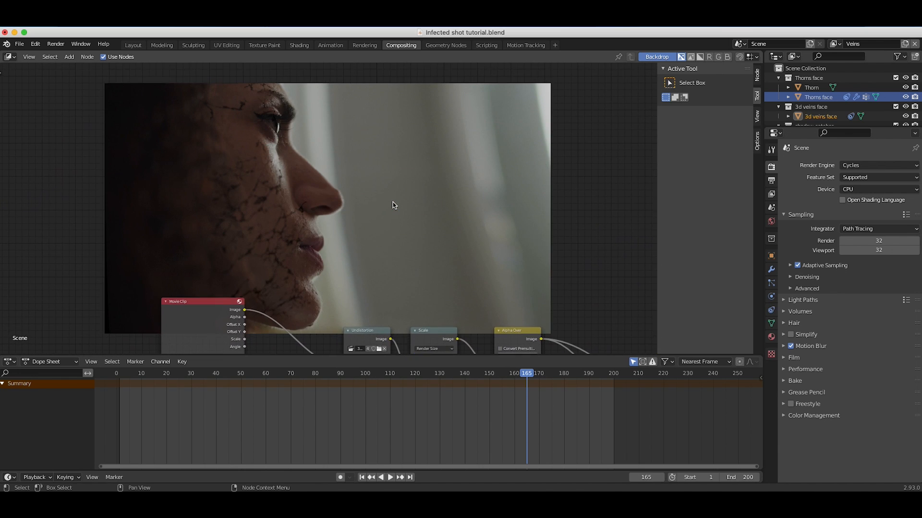
Refine the RGB Curves control point to X 0.90556, Y 0.19375 to darken the veins further.
scroll(394, 205, down, 5)
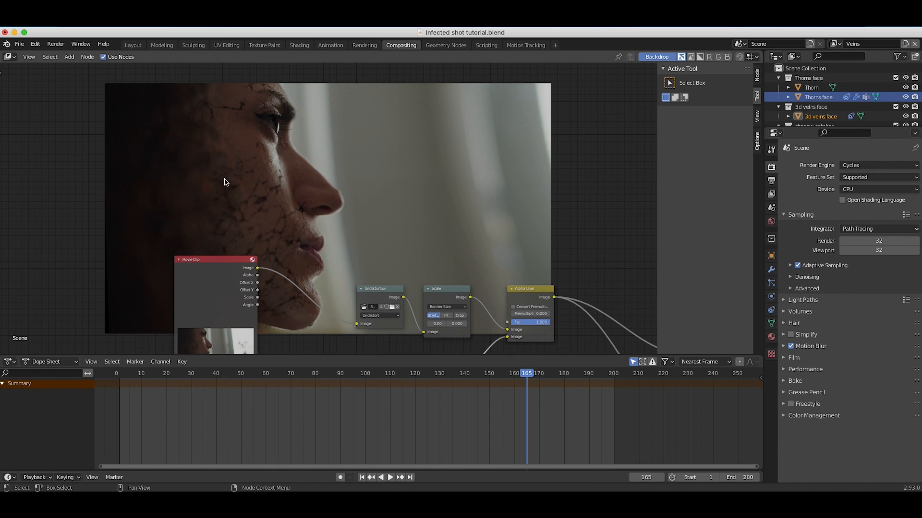
scroll(289, 261, right, 5)
scroll(288, 261, down, 3)
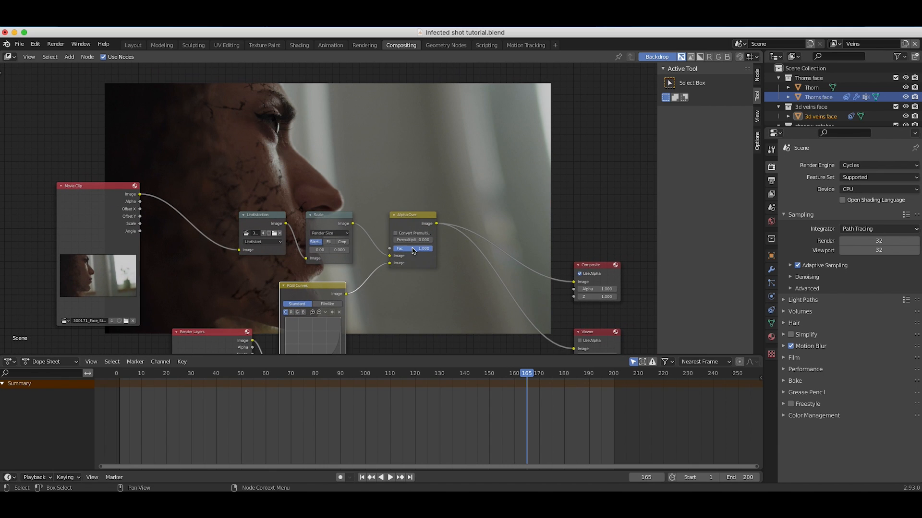
scroll(413, 250, down, 5)
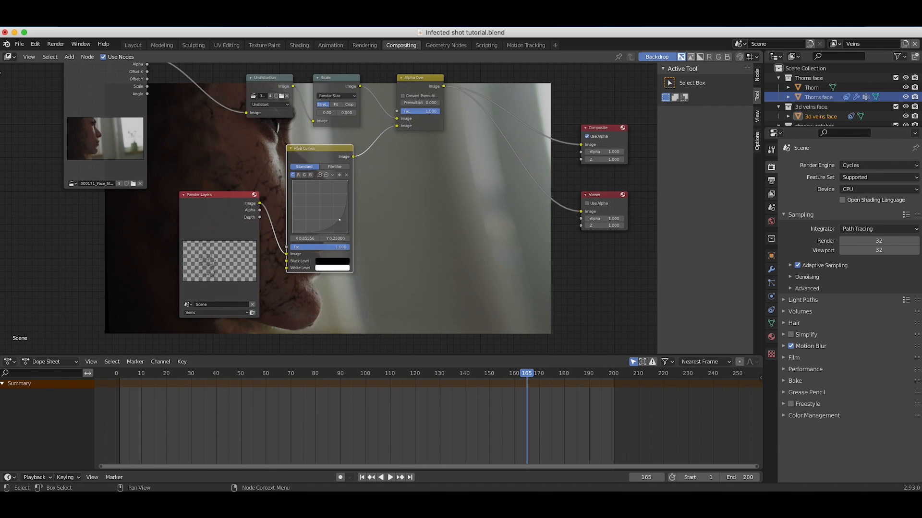
scroll(383, 185, left, 5)
scroll(383, 185, up, 4)
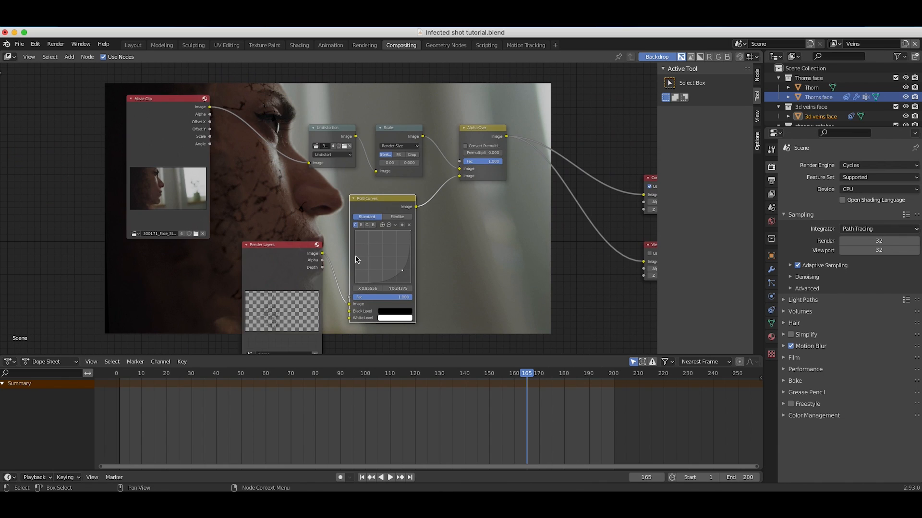
drag(402, 271, 404, 271)
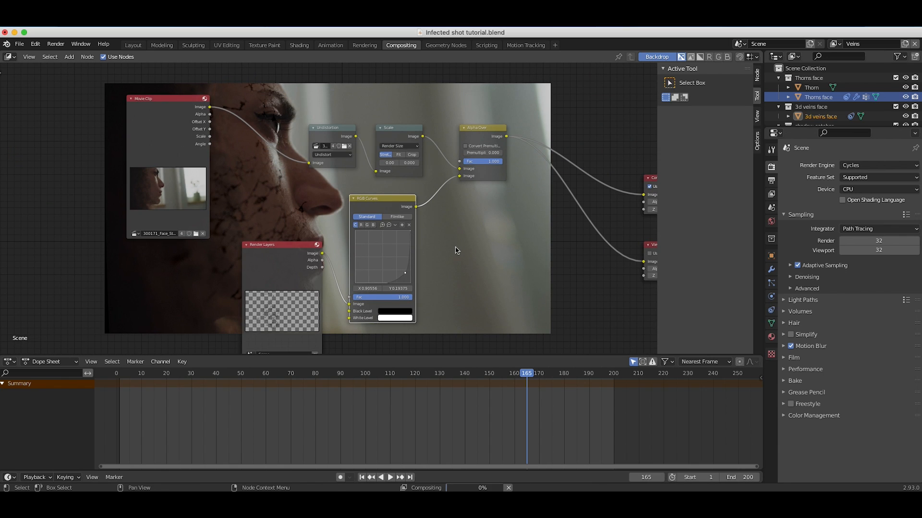
Lower the Alpha Over node's Fac to 0.717 and check the veins' blending on the face.
scroll(458, 251, right, 2)
scroll(458, 251, up, 6)
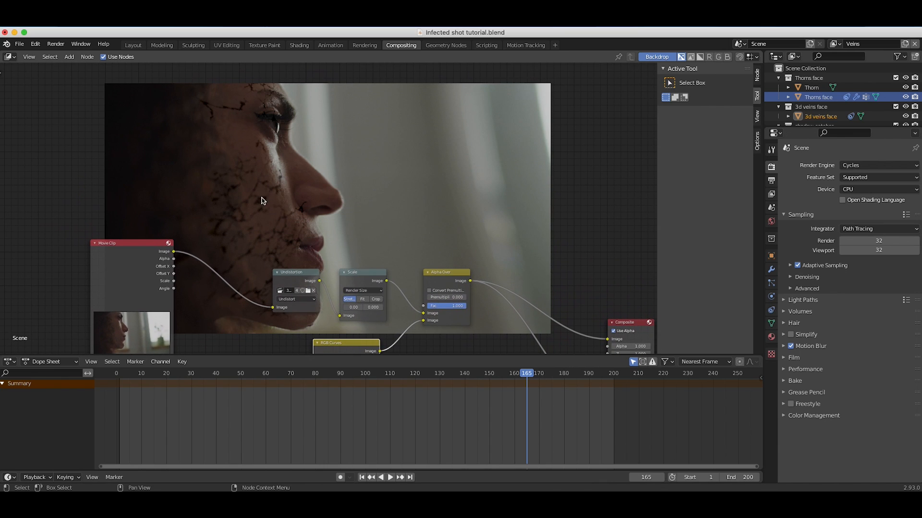
scroll(265, 196, up, 4)
scroll(266, 197, down, 7)
scroll(266, 196, down, 6)
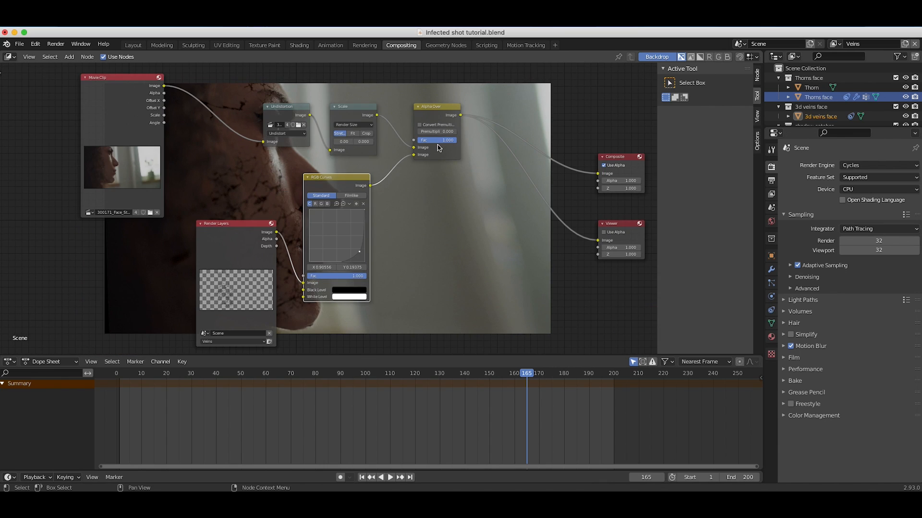
drag(456, 140, 445, 140)
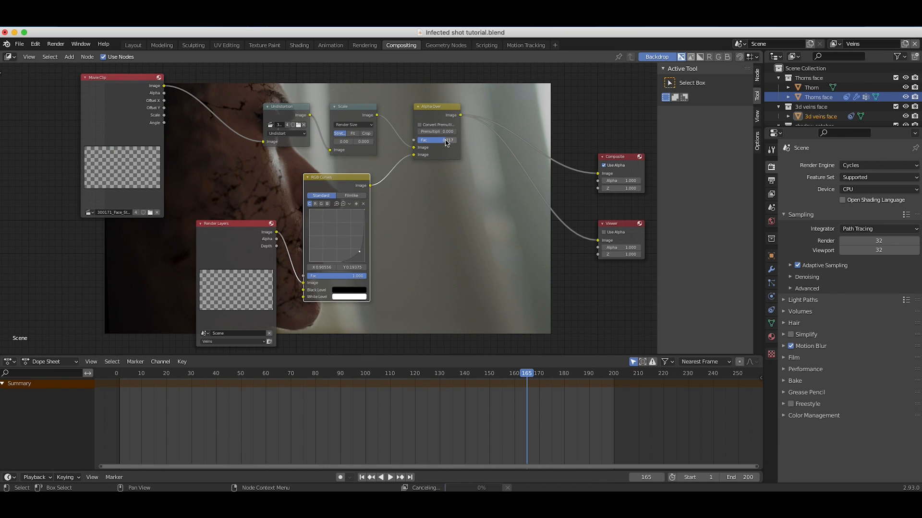
scroll(440, 207, right, 9)
scroll(441, 207, down, 4)
scroll(440, 206, right, 13)
scroll(441, 207, down, 6)
scroll(440, 207, left, 18)
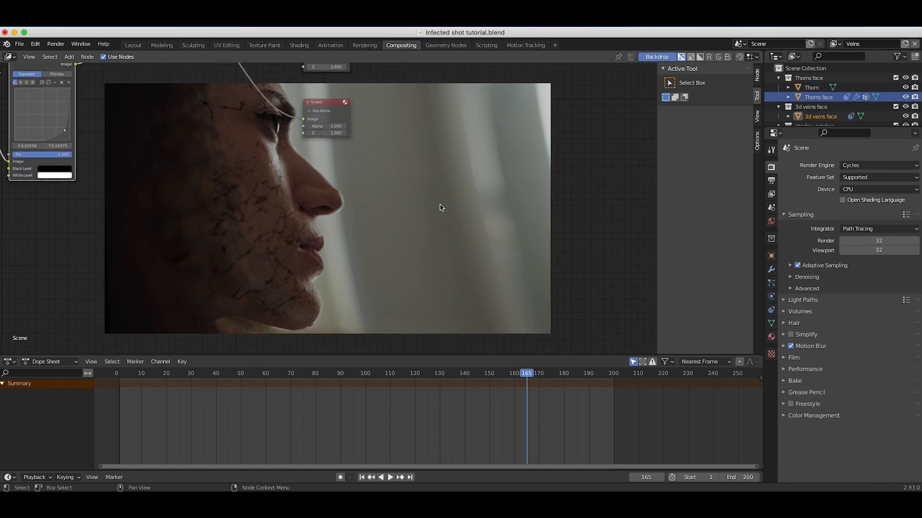
scroll(440, 207, up, 8)
scroll(441, 207, left, 6)
scroll(441, 206, up, 5)
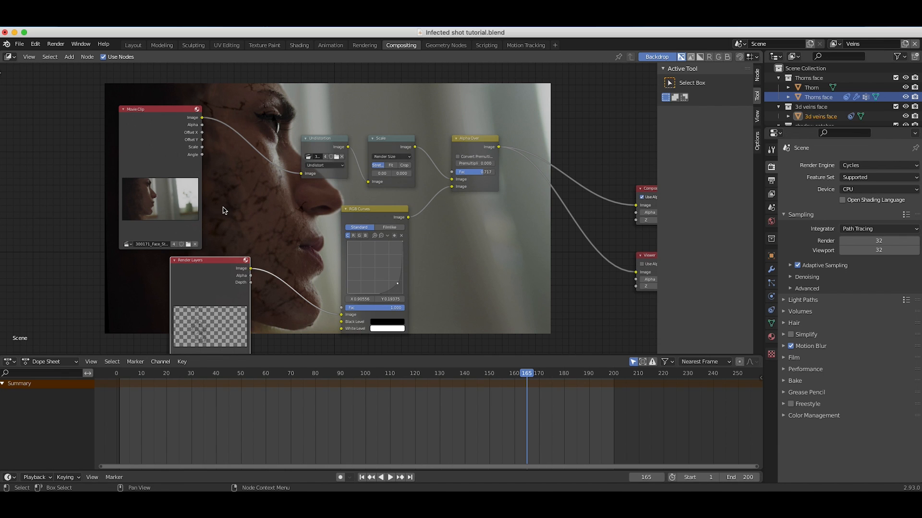
scroll(347, 239, right, 6)
scroll(346, 239, up, 1)
key(shift+a)
mouse_move(375, 292)
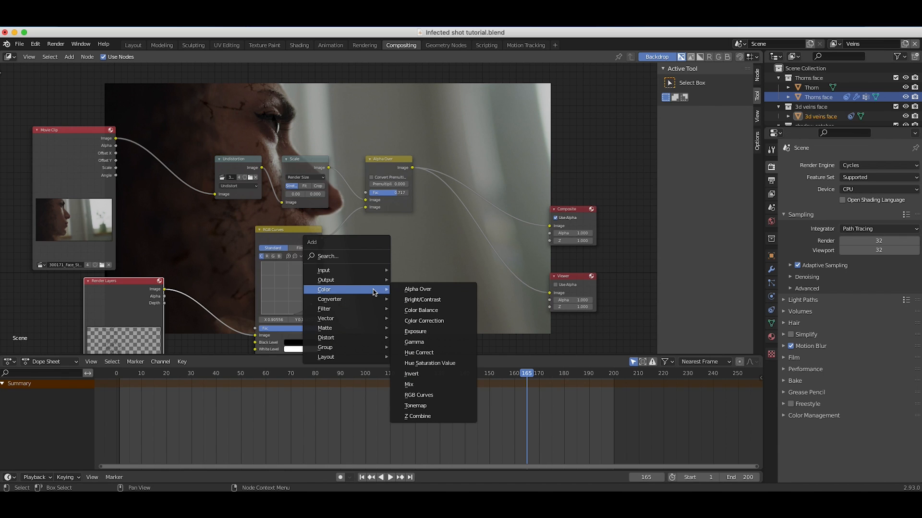
key(Escape)
Insert a Blur node between the RGB Curves and Alpha Over nodes.
scroll(219, 179, up, 5)
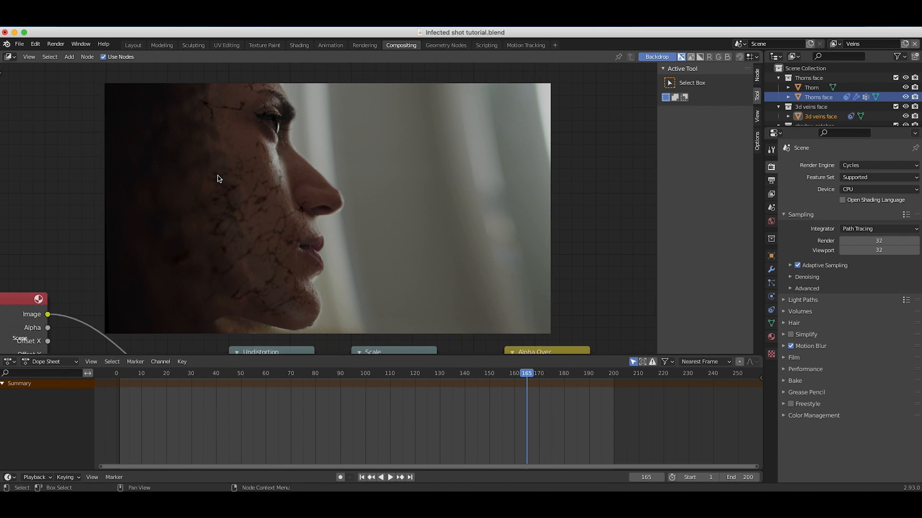
scroll(219, 178, down, 3)
key(alt+v)
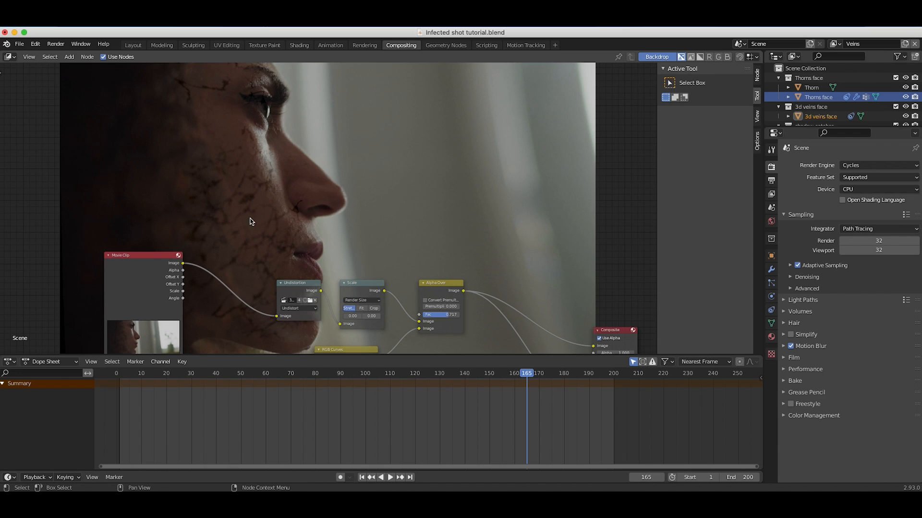
scroll(250, 221, down, 8)
key(shift+a)
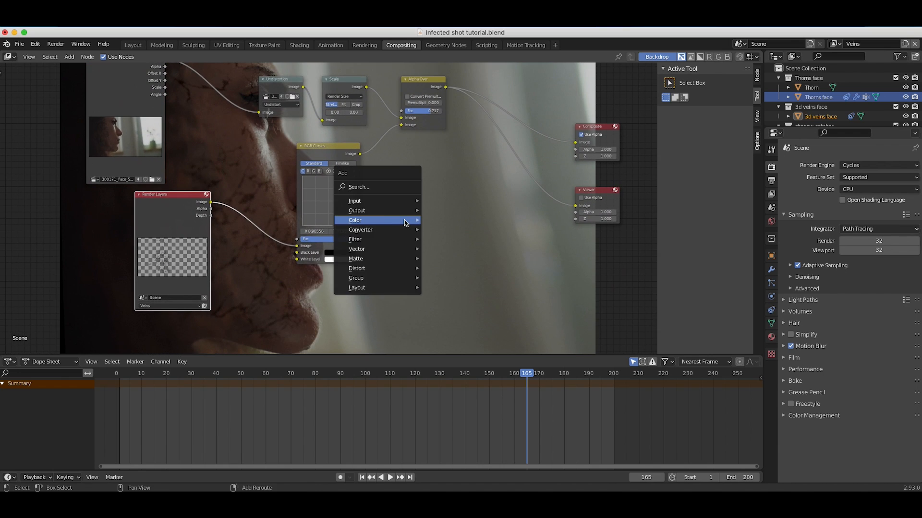
mouse_move(387, 240)
click(446, 259)
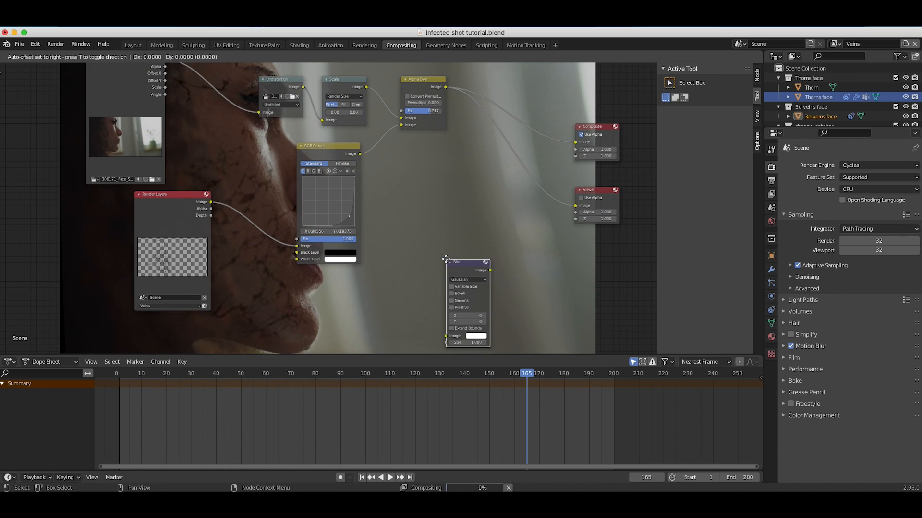
click(384, 130)
Enable Bokeh on the Blur node and set its X and Y blur to 1.
scroll(414, 241, up, 3)
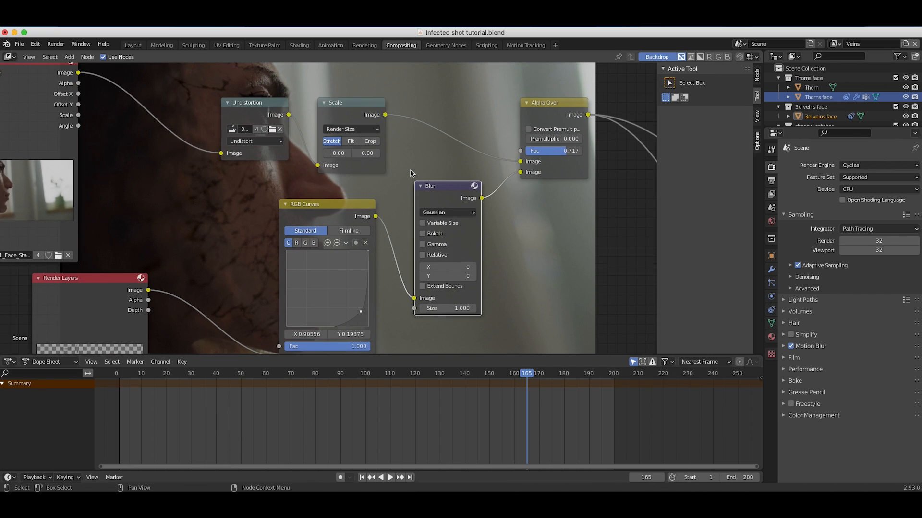
click(422, 234)
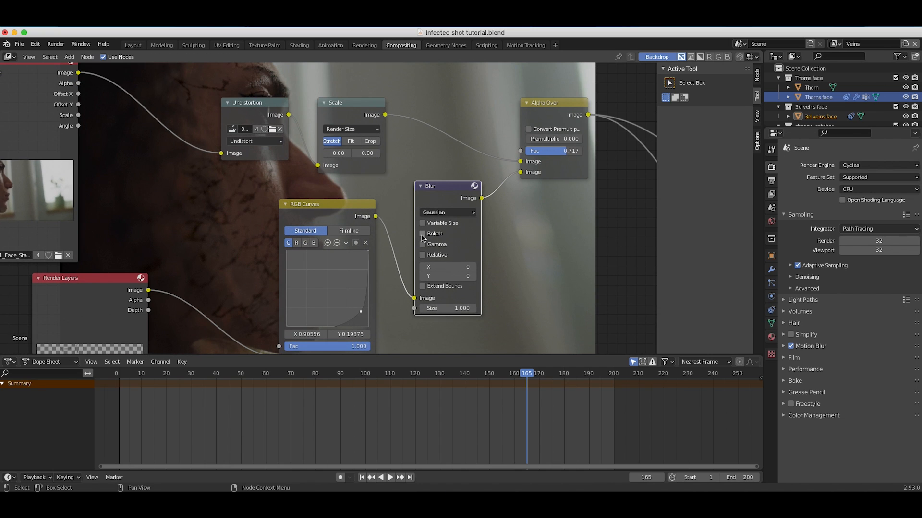
click(473, 269)
click(473, 277)
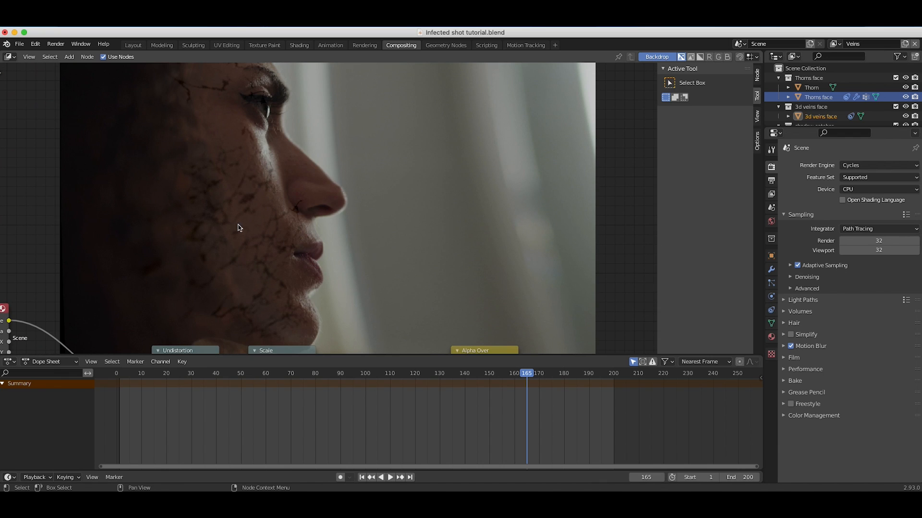
scroll(246, 243, down, 5)
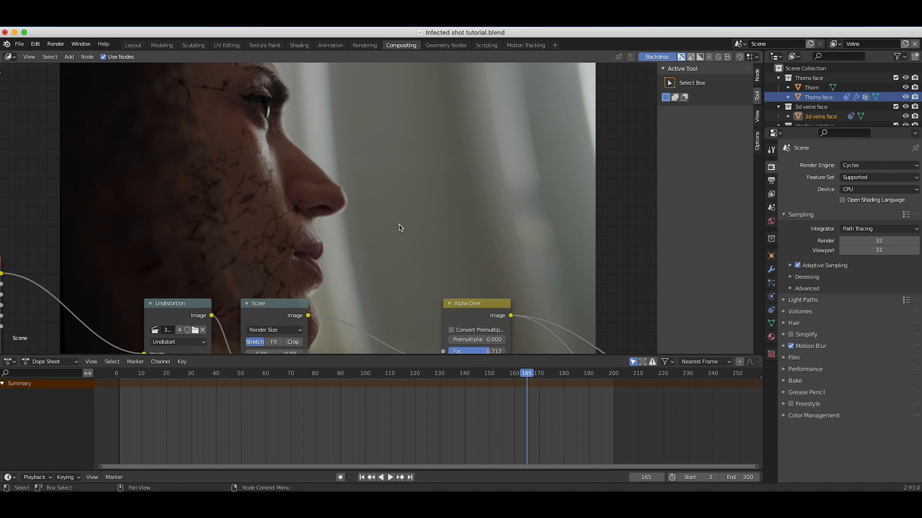
Move the Composite and Viewer nodes farther from the Alpha Over node to make room for more nodes.
scroll(397, 203, down, 8)
scroll(397, 203, right, 5)
ctrl+scroll(397, 204, down, 2)
drag(501, 197, 643, 164)
drag(499, 271, 626, 237)
scroll(432, 216, down, 6)
scroll(432, 216, right, 8)
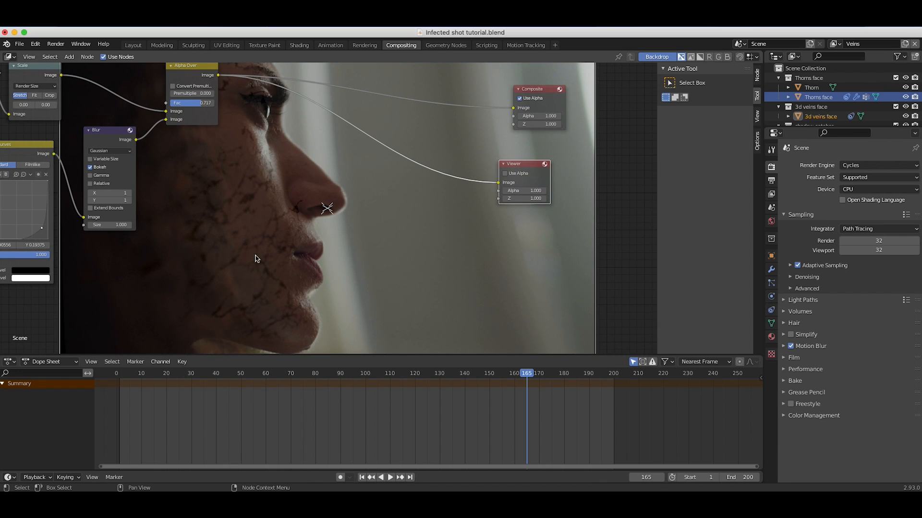
Duplicate the Alpha Over node onto the Viewer link and connect the copy's Image output to the Composite node.
scroll(325, 169, down, 3)
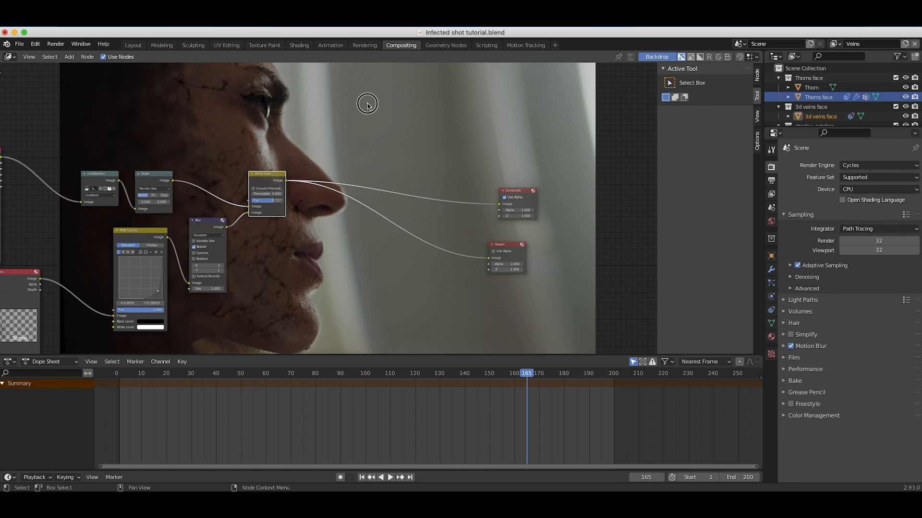
click(265, 179)
key(shift+d)
click(344, 201)
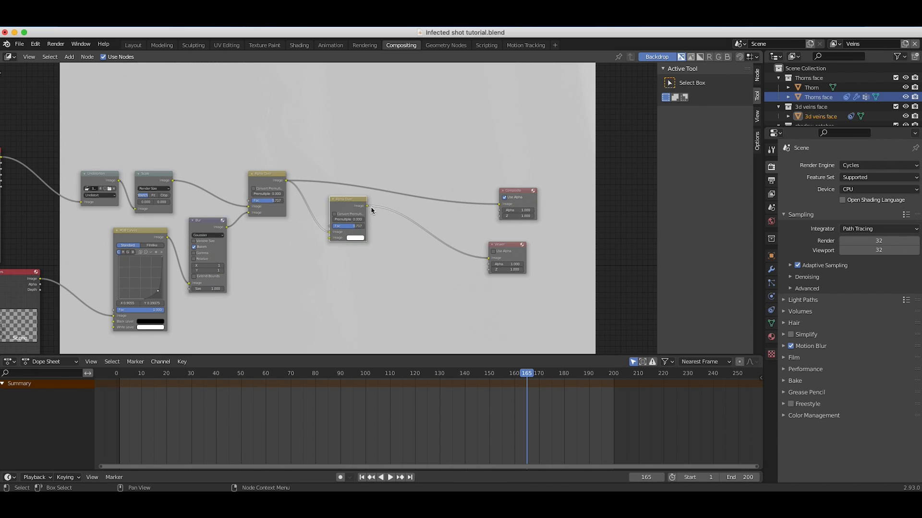
drag(366, 206, 499, 204)
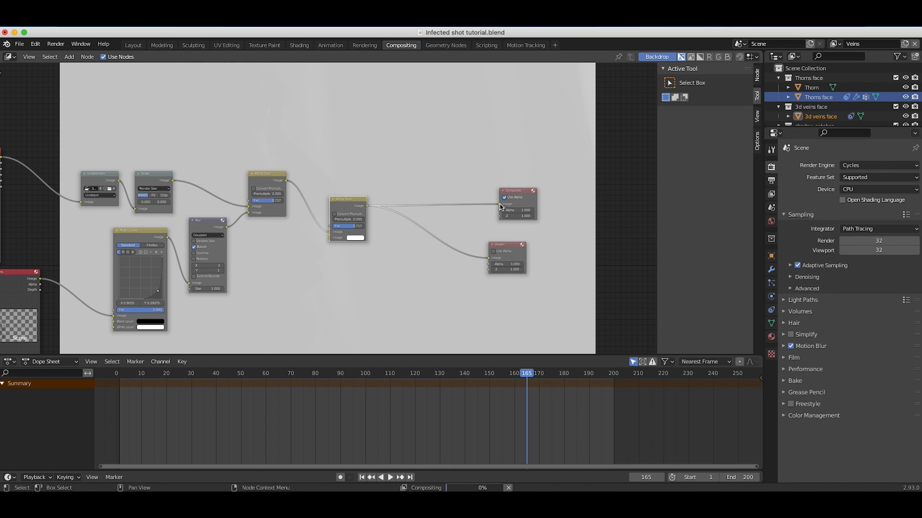
Duplicate the Veins Render Layers node and link the copy's Image output to the second Alpha Over's free Image input.
key(Home)
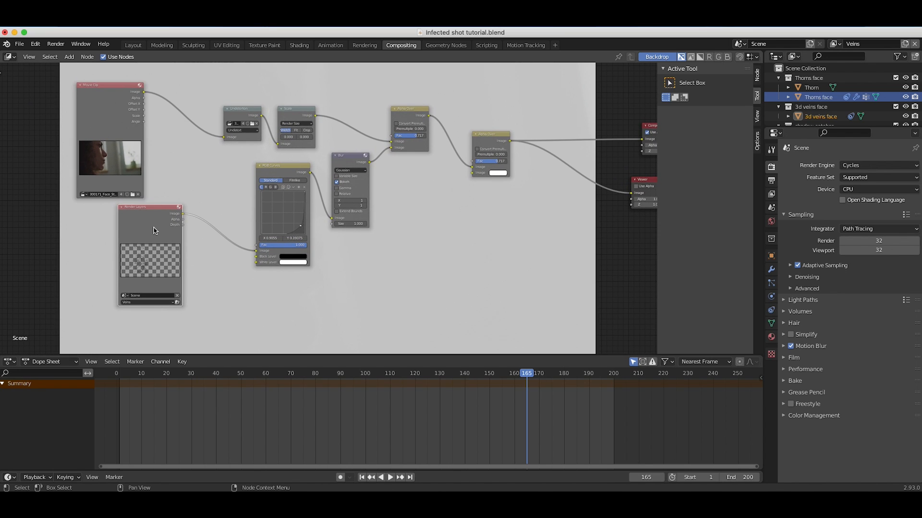
key(shift+d)
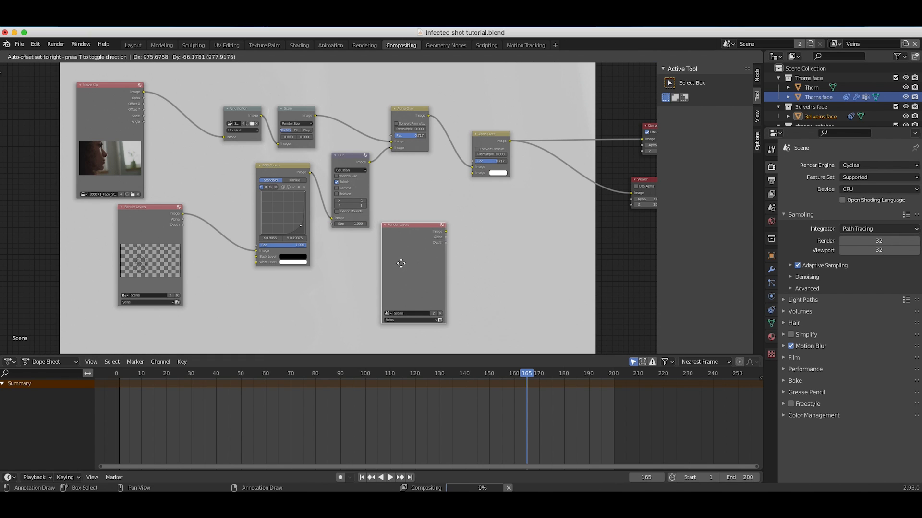
click(388, 279)
scroll(389, 280, right, 5)
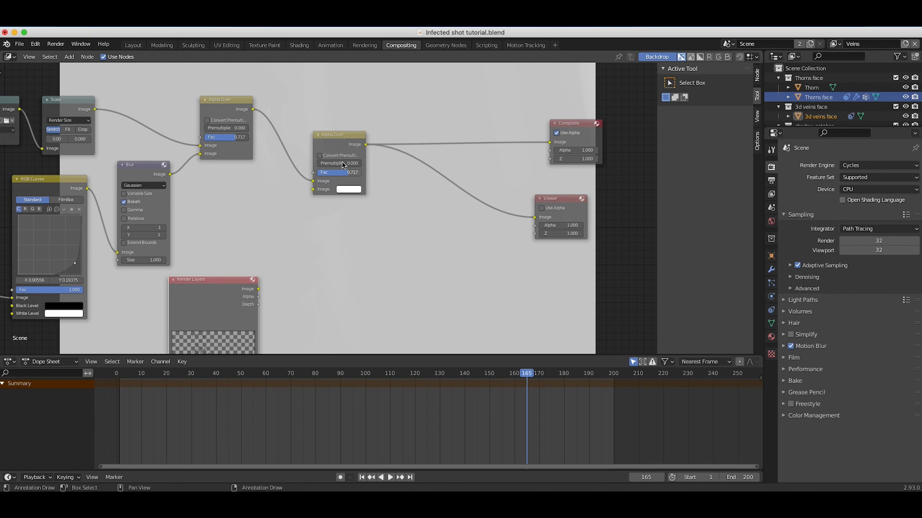
scroll(323, 303, down, 3)
scroll(323, 303, left, 2)
scroll(323, 303, up, 1)
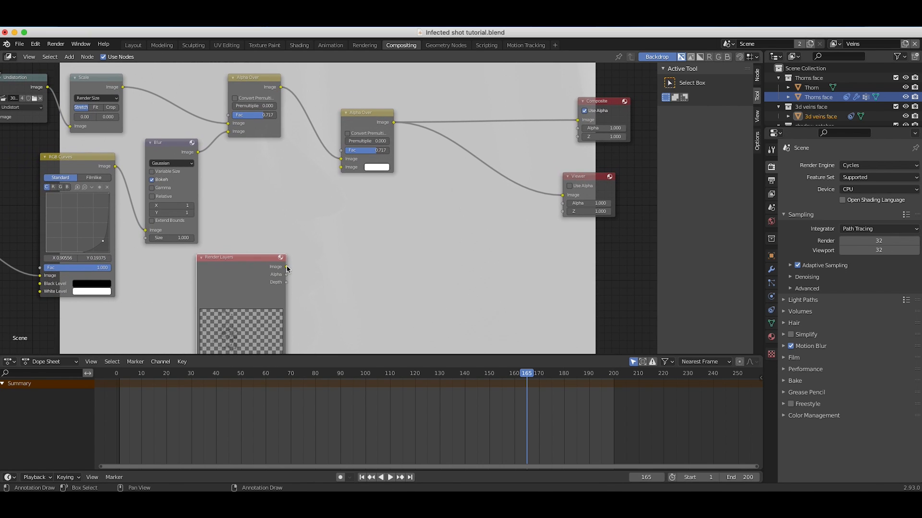
drag(286, 266, 342, 167)
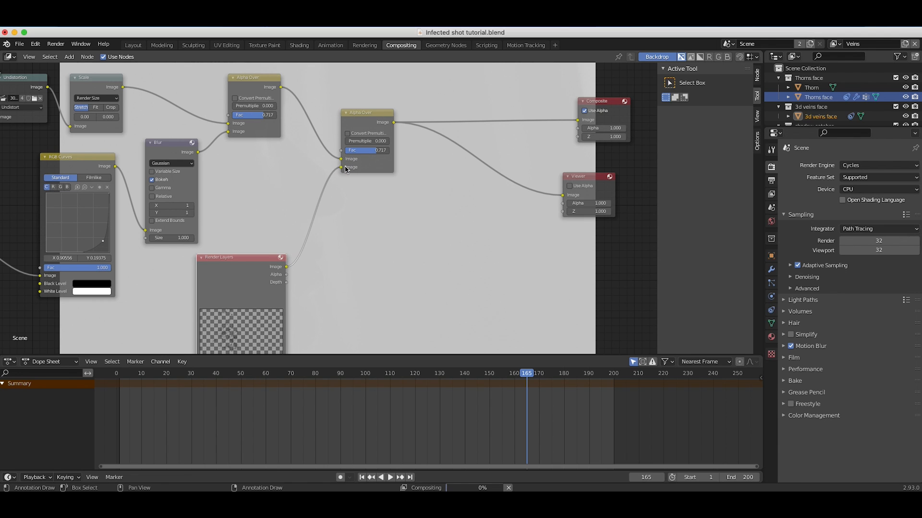
Switch the duplicated Render Layers node to the Shadow catcher view layer and check the composite.
scroll(355, 252, down, 3)
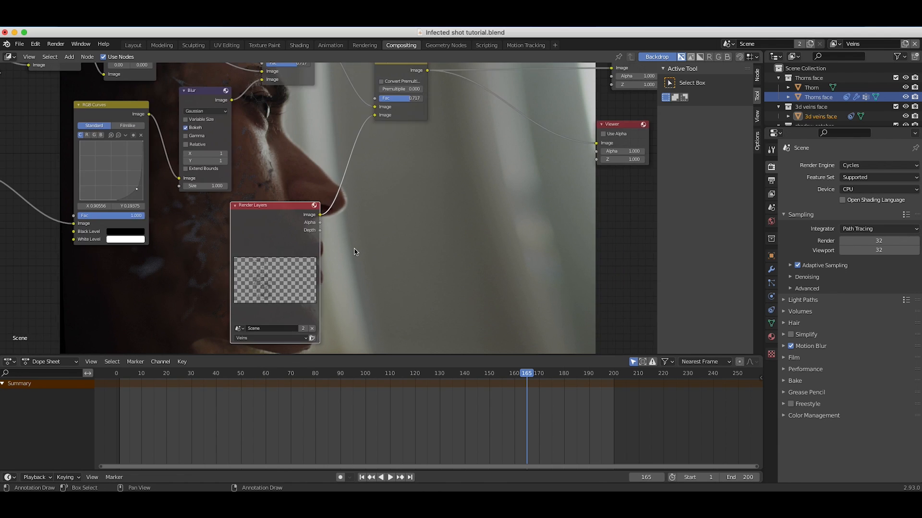
scroll(355, 252, right, 4)
click(111, 319)
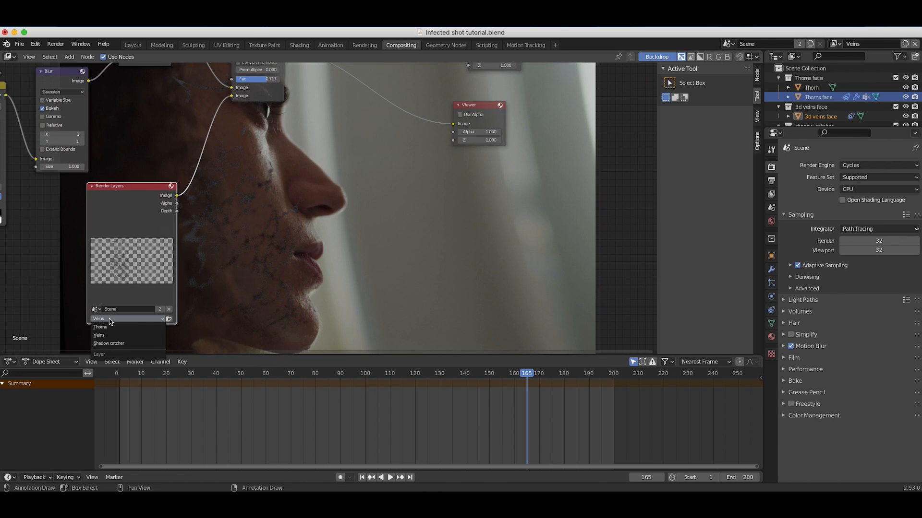
click(106, 343)
scroll(222, 192, up, 4)
scroll(222, 192, right, 2)
scroll(222, 194, up, 5)
scroll(222, 194, left, 2)
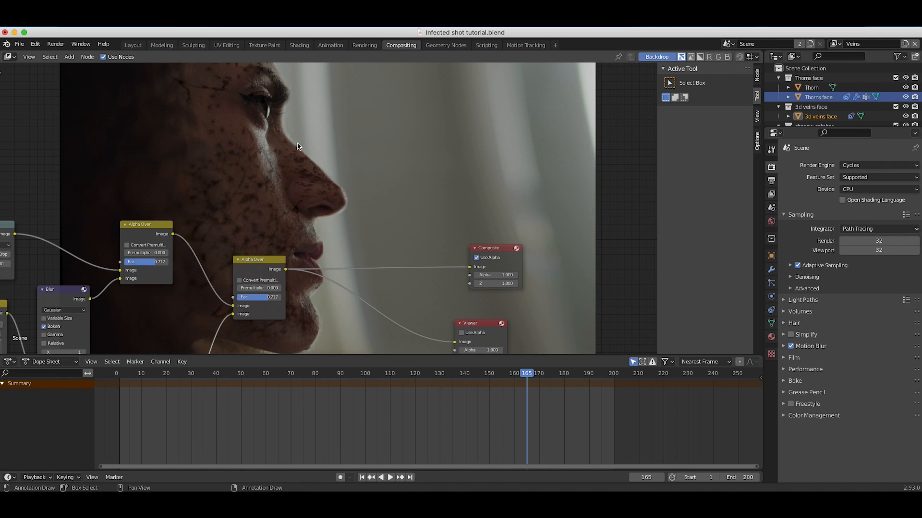
Duplicate the veins Blur node and insert the copy between the Shadow catcher Render Layers node and the second Alpha Over.
scroll(294, 286, down, 3)
scroll(294, 286, left, 4)
scroll(294, 286, down, 3)
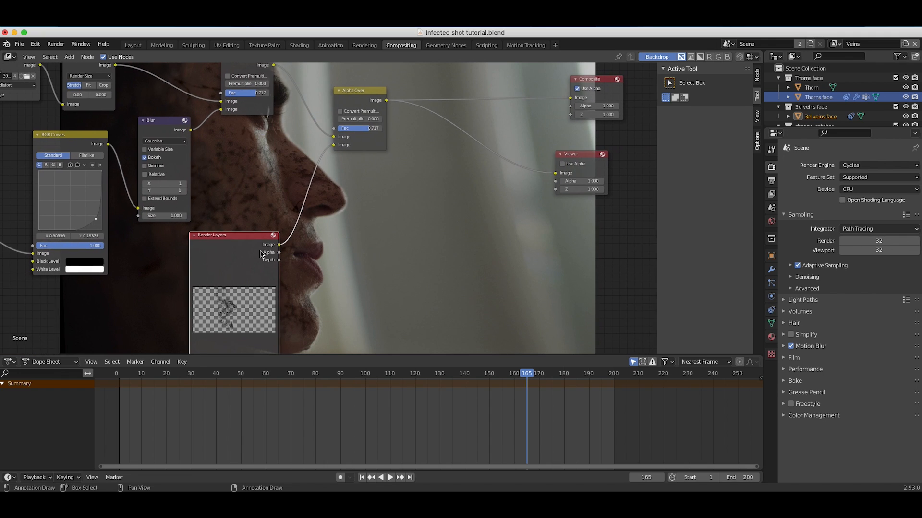
scroll(209, 211, right, 5)
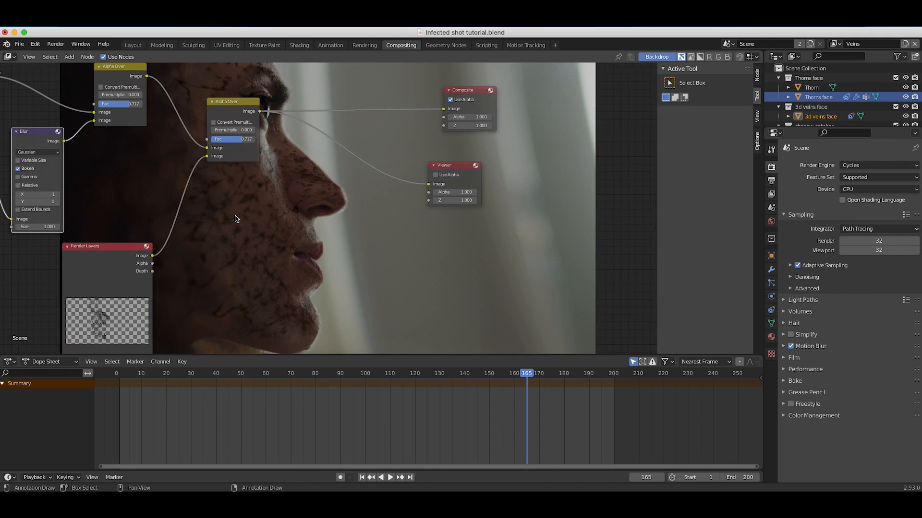
scroll(197, 212, left, 4)
scroll(197, 211, right, 5)
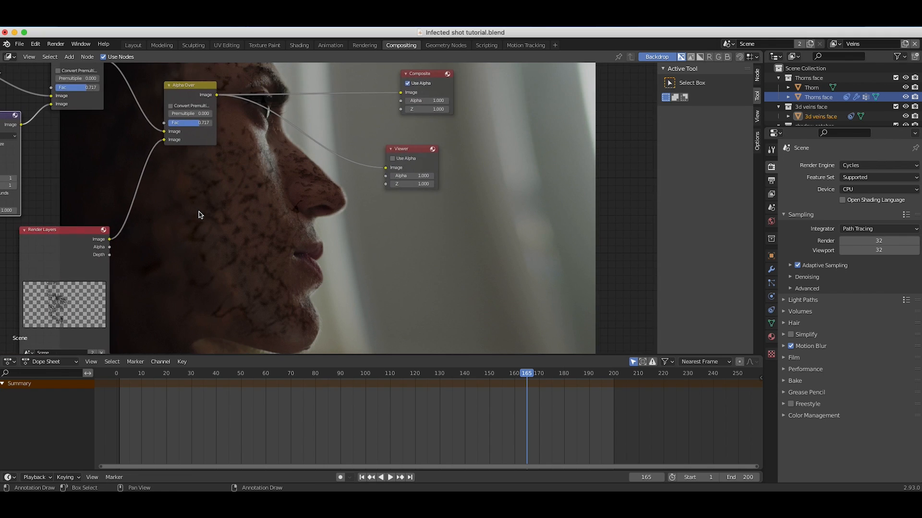
scroll(199, 213, left, 5)
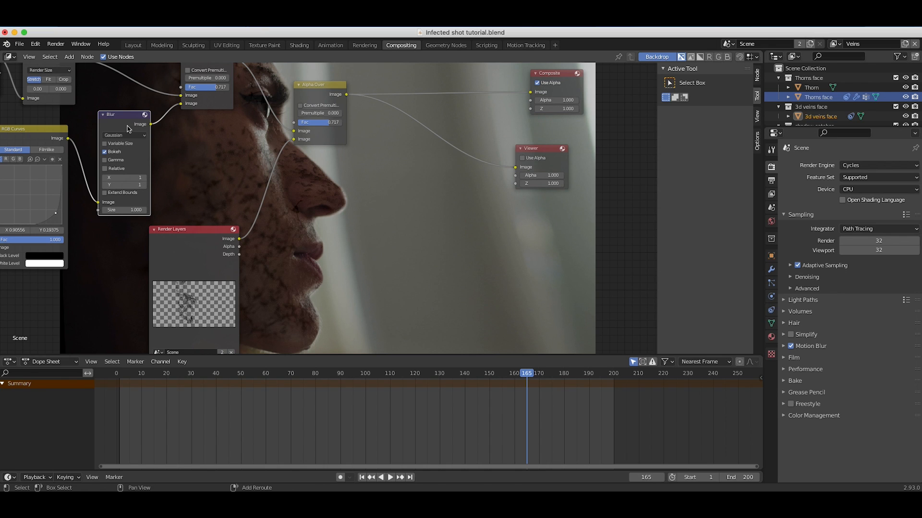
drag(128, 128, 297, 169)
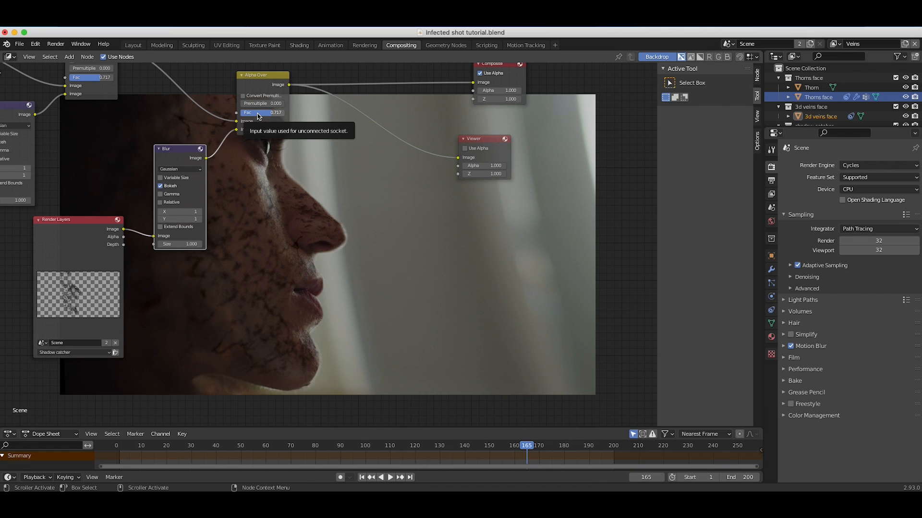
Set the second Alpha Over's Fac to 1.000 and the shadow catcher Blur to 2 in both X and Y.
drag(258, 116, 283, 119)
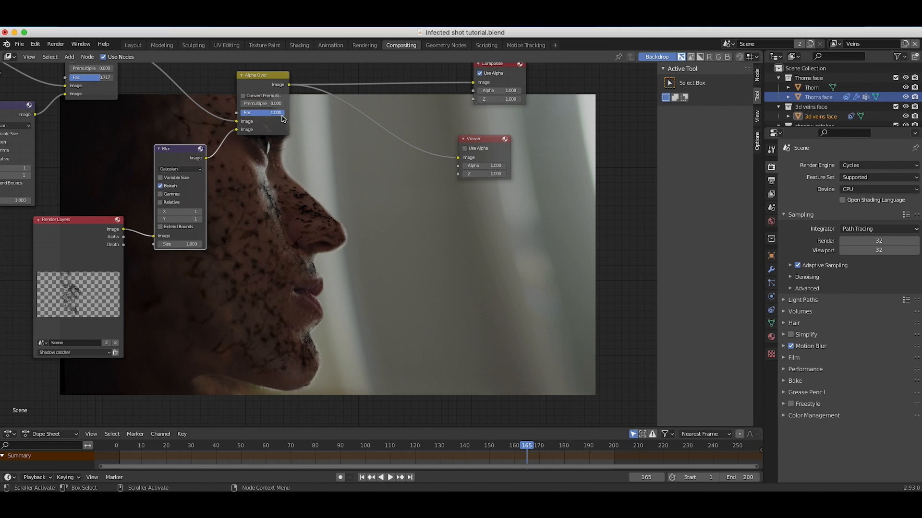
middle_drag(267, 254, 400, 257)
middle_drag(316, 177, 396, 227)
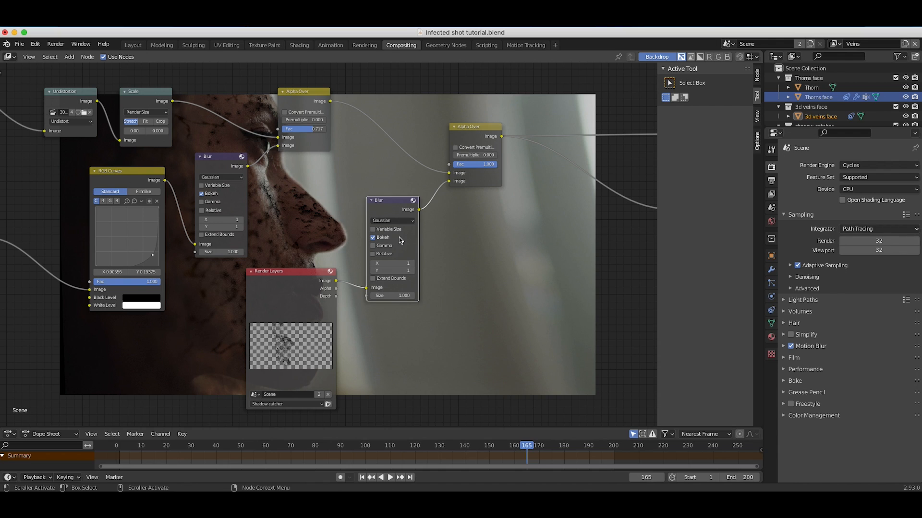
click(412, 263)
click(412, 271)
scroll(534, 234, right, 7)
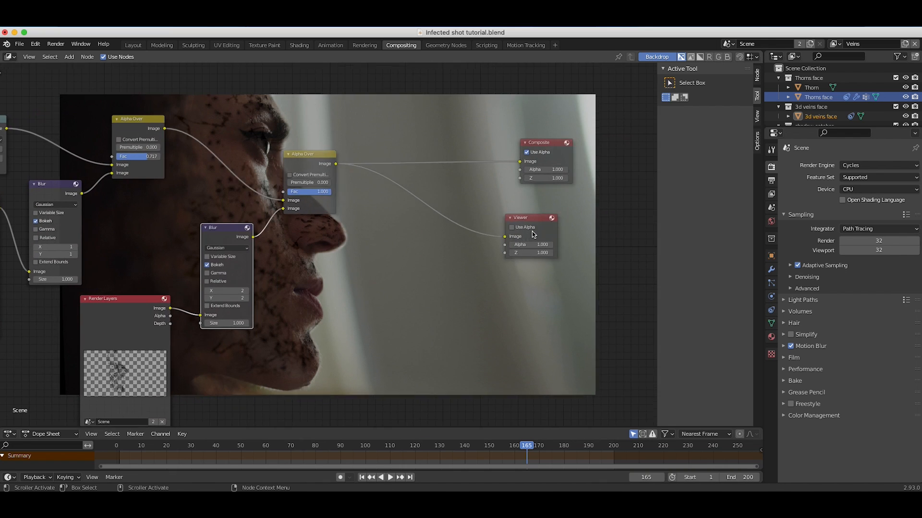
Move the Composite node farther away, duplicate the second Alpha Over onto the Viewer link, and connect the copy's Image output to Composite.
scroll(533, 233, down, 5)
scroll(255, 197, up, 5)
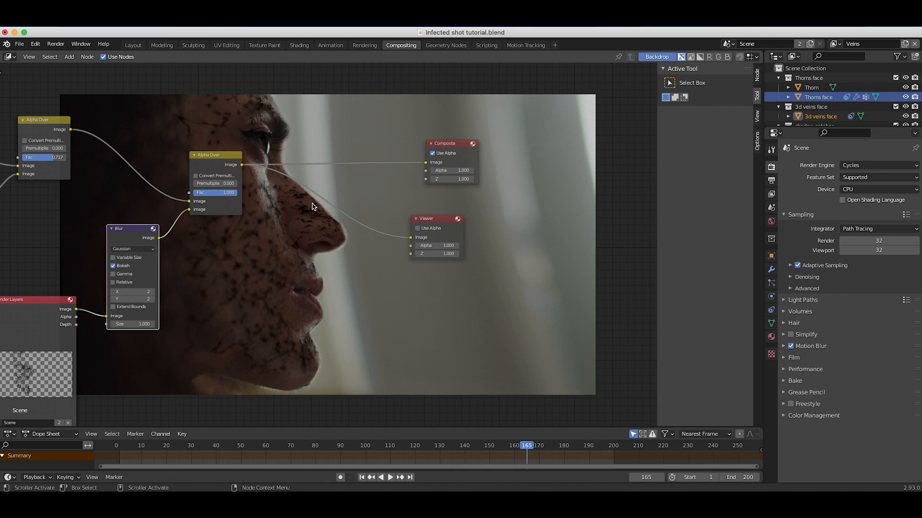
drag(450, 147, 589, 142)
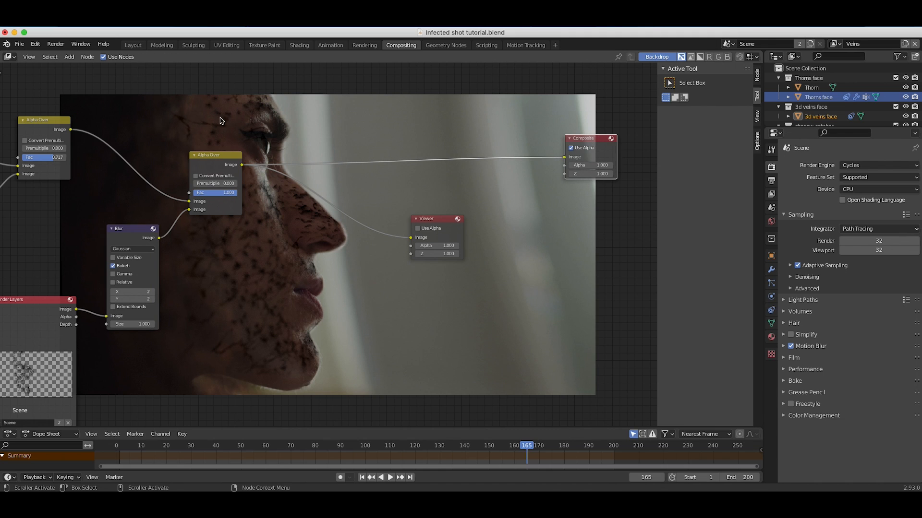
click(208, 158)
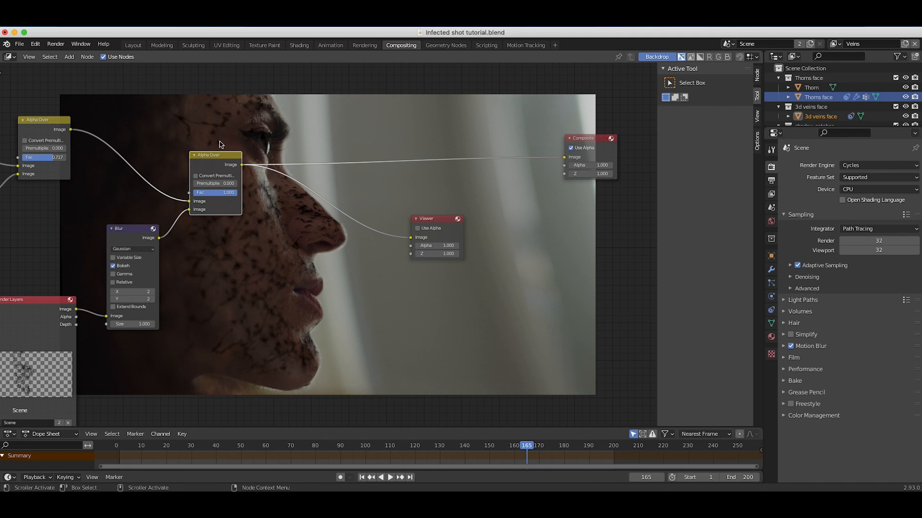
key(shift+d)
click(342, 179)
drag(362, 199, 564, 157)
Duplicate the Shadow catcher Render Layers node and link the copy's Image output to the third Alpha Over's free Image input.
middle_drag(39, 286, 168, 235)
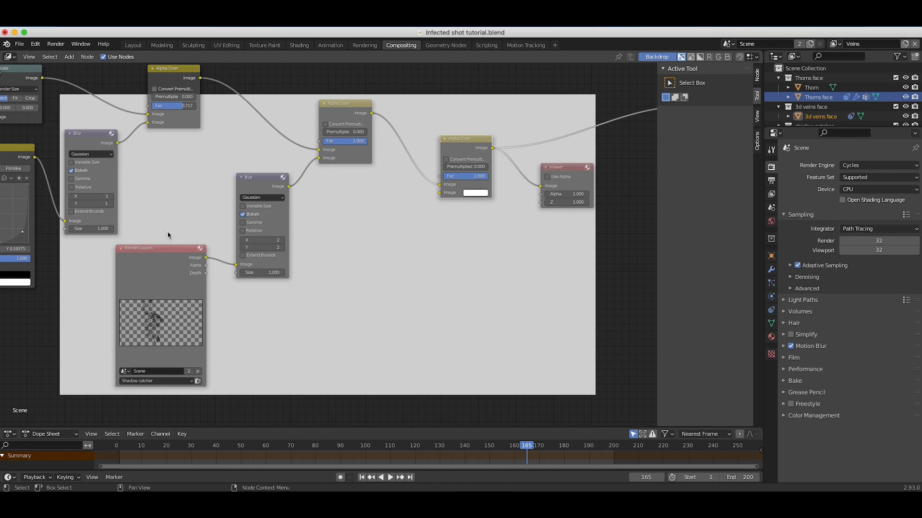
click(145, 264)
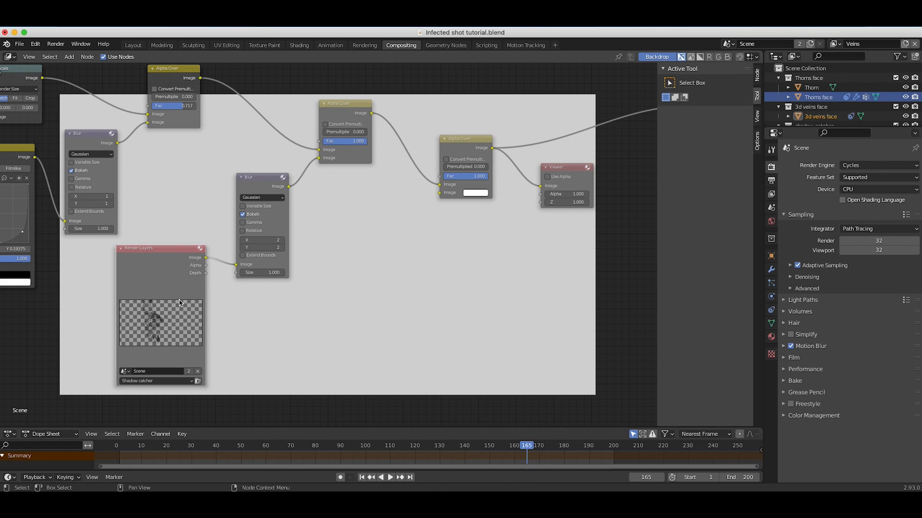
key(shift+d)
click(396, 229)
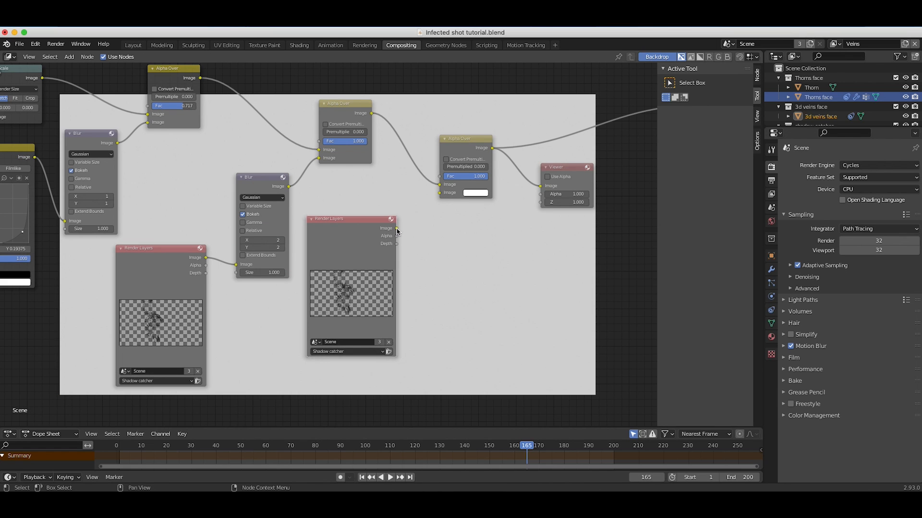
drag(397, 232, 442, 193)
Switch the newly duplicated Render Layers node to the Thorns view layer and check the composite.
click(321, 352)
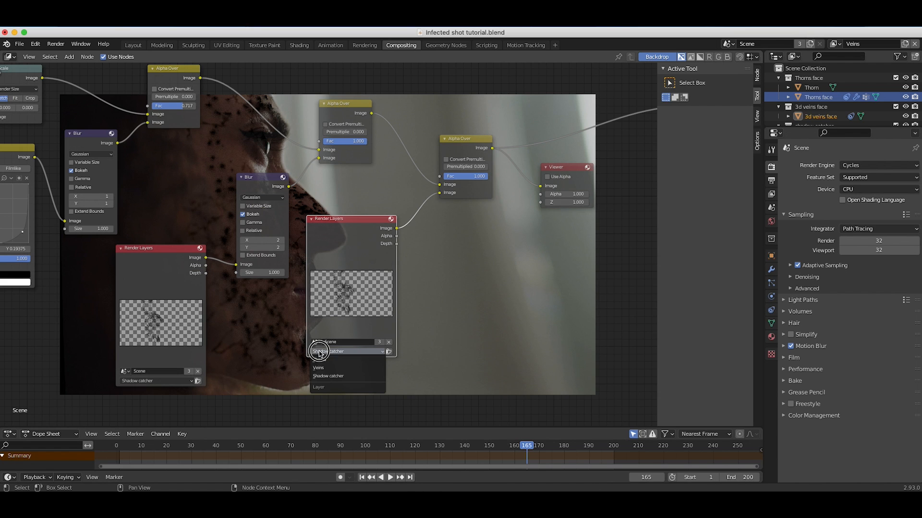
click(320, 359)
middle_drag(655, 321, 417, 301)
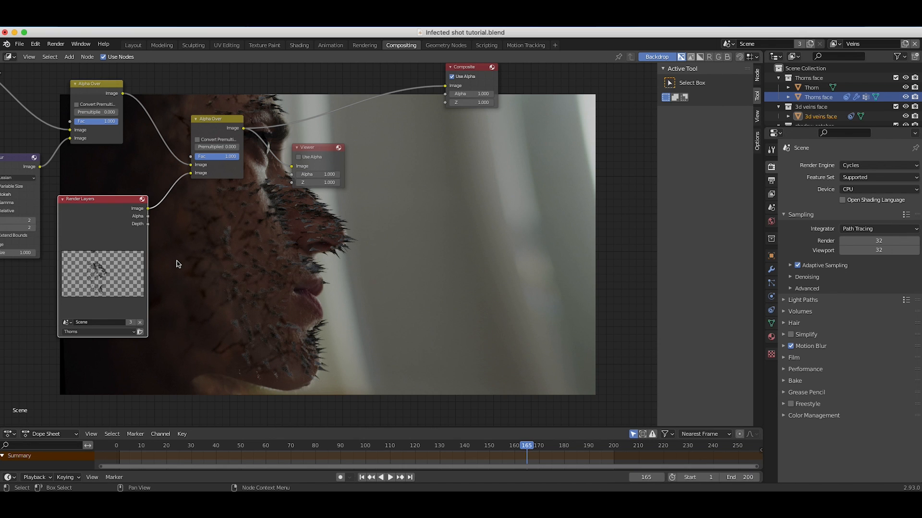
middle_drag(244, 267, 481, 253)
middle_drag(482, 253, 203, 274)
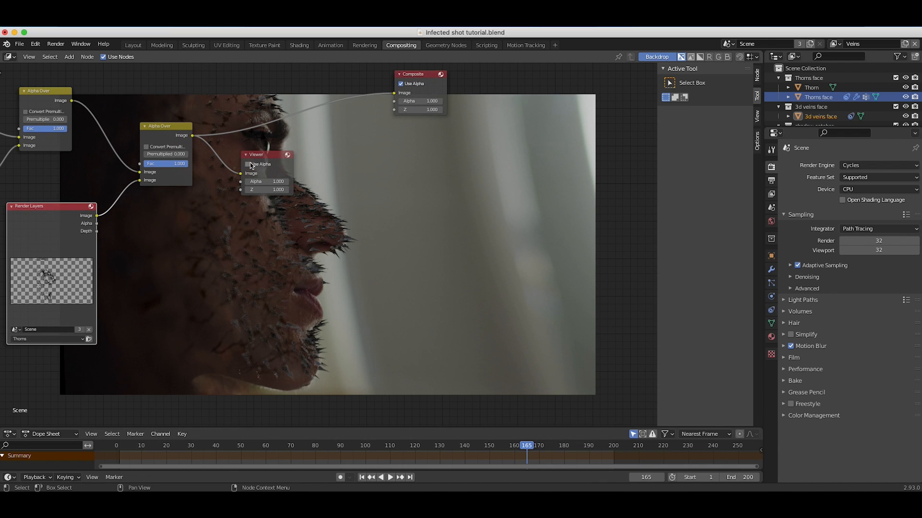
Select the third Alpha Over, Viewer and Composite nodes together and move them away from the Thorns Render Layers node to make room.
middle_drag(251, 166, 372, 255)
scroll(372, 254, down, 3)
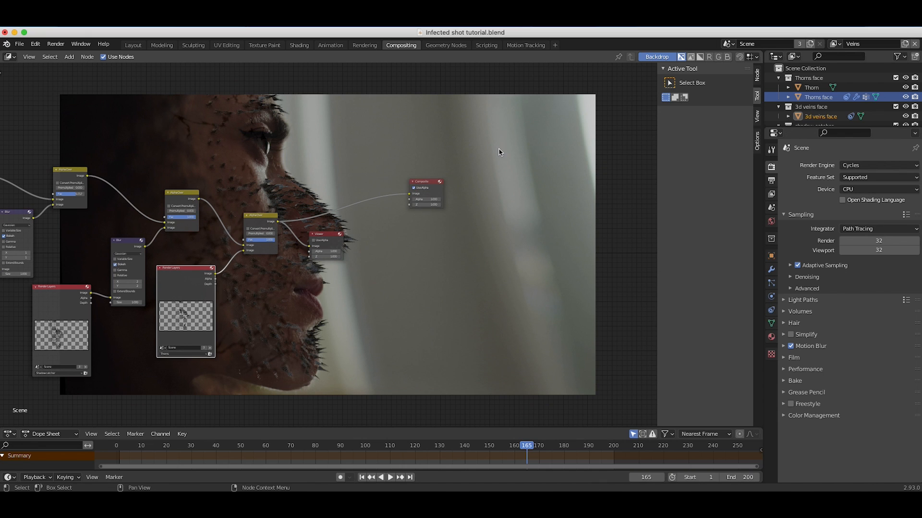
key(b)
drag(498, 130, 254, 297)
drag(263, 245, 385, 250)
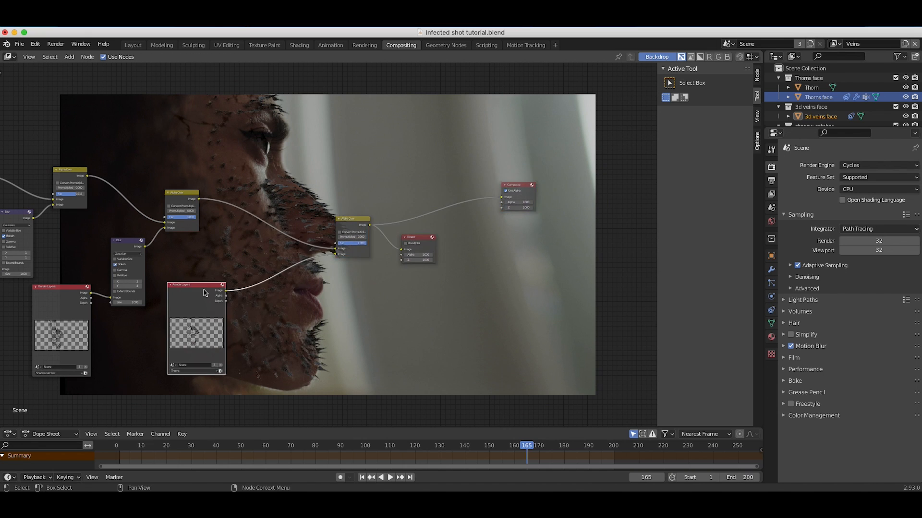
middle_drag(145, 316, 203, 290)
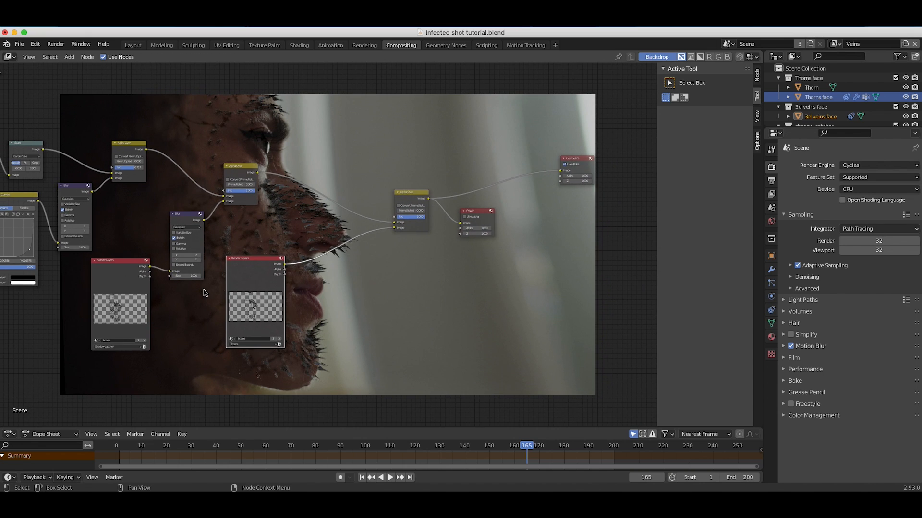
Add an RGB Curves node on the link between the Thorns Render Layers node and the third Alpha Over.
key(shift+a)
mouse_move(336, 290)
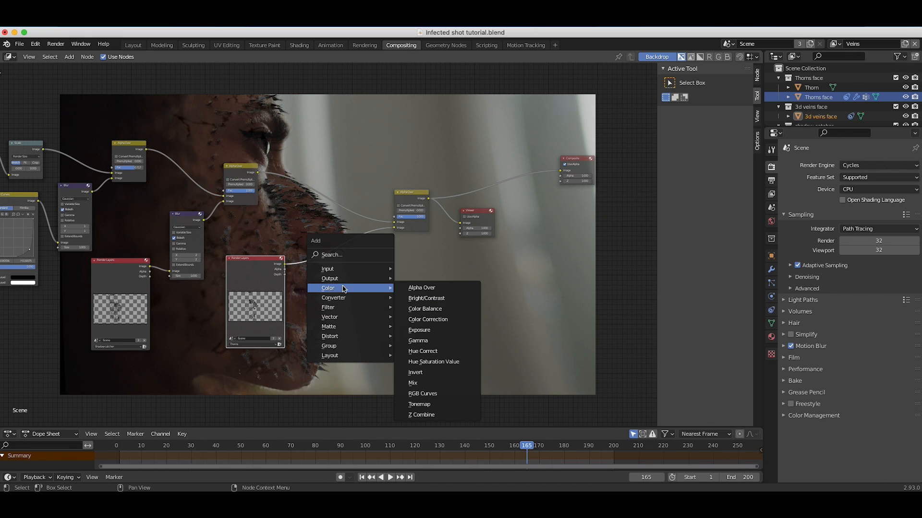
click(432, 393)
click(285, 237)
scroll(266, 278, up, 3)
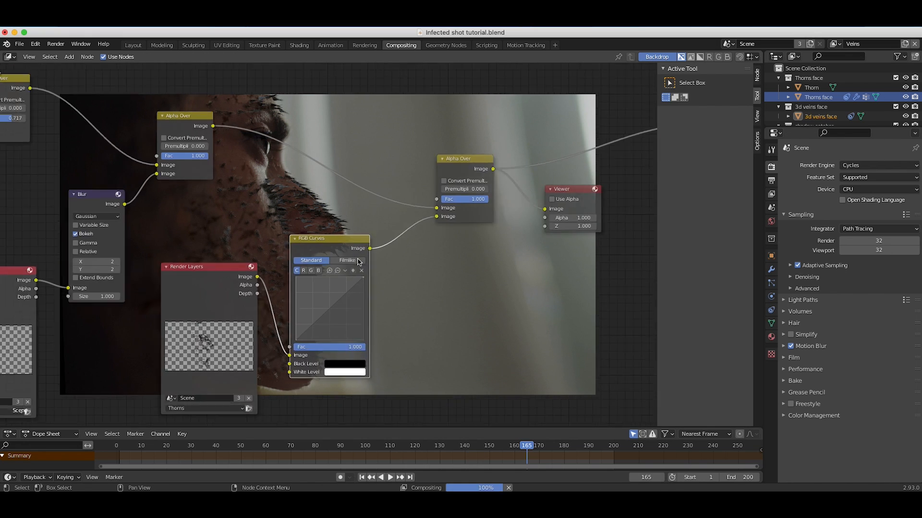
Darken the thorns by pulling the middle of their RGB Curves down to about X 0.506, Y 0.338.
mouse_move(395, 278)
mouse_down()
mouse_move(408, 298)
mouse_move(395, 294)
mouse_up()
scroll(334, 193, left, 3)
scroll(334, 193, right, 4)
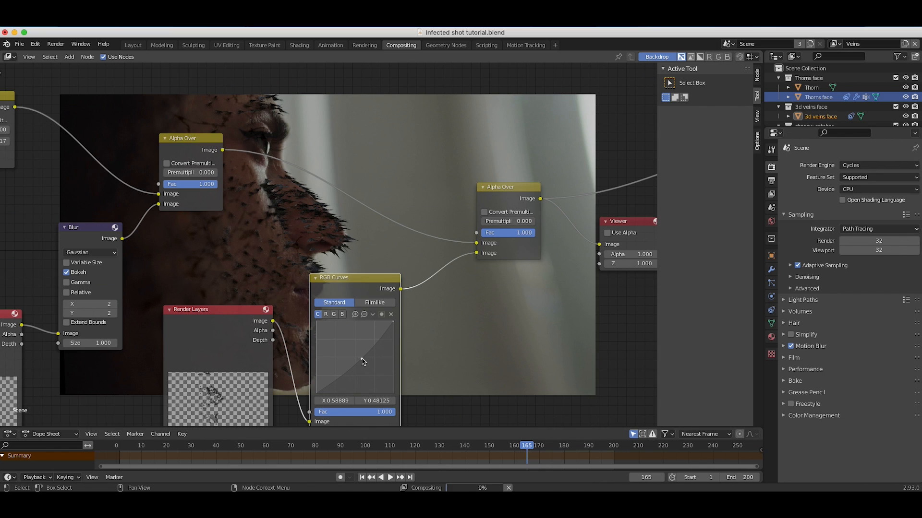
scroll(368, 218, up, 6)
scroll(368, 218, down, 5)
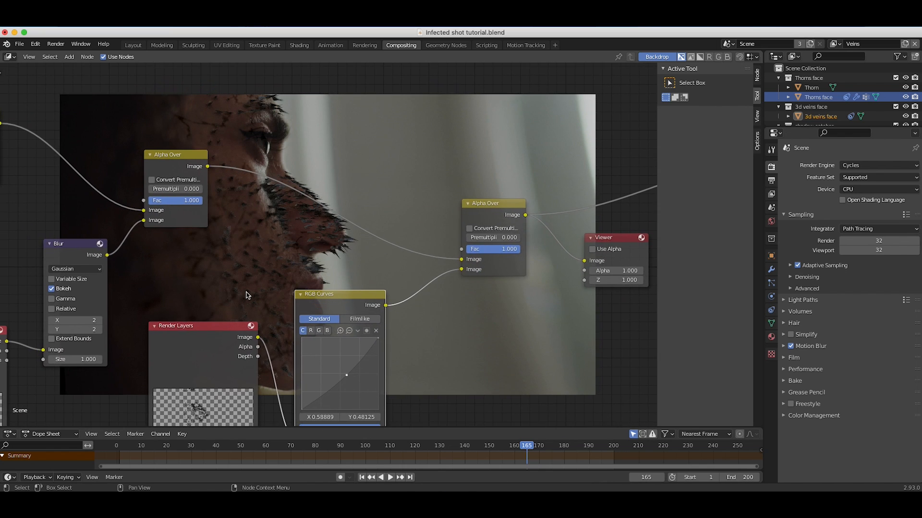
scroll(247, 296, up, 3)
scroll(246, 295, down, 3)
drag(454, 355, 446, 363)
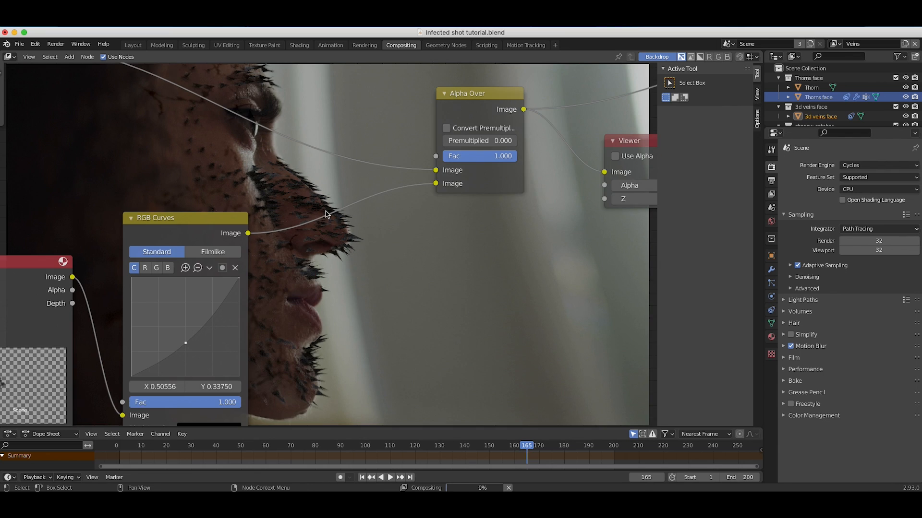
scroll(295, 240, left, 5)
scroll(295, 243, right, 4)
scroll(295, 244, up, 4)
scroll(312, 255, left, 4)
scroll(312, 254, down, 5)
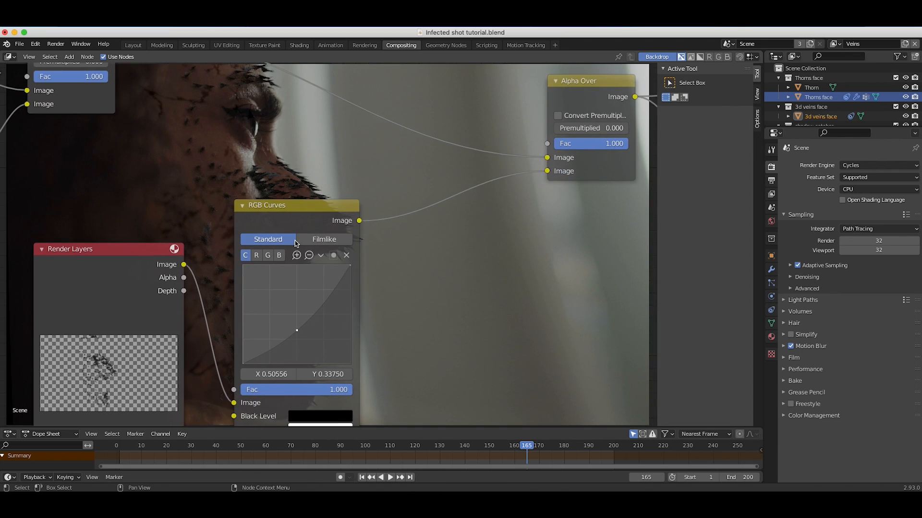
Add a Blur node on the link between the thorns RGB Curves node and the third Alpha Over.
scroll(329, 267, right, 4)
scroll(328, 267, up, 2)
scroll(328, 268, left, 5)
scroll(328, 267, down, 2)
scroll(329, 267, down, 2)
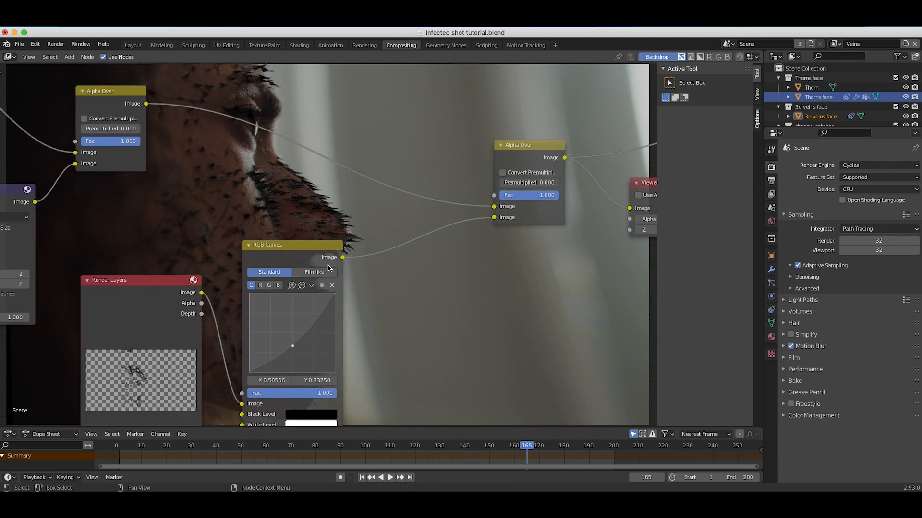
scroll(328, 267, right, 1)
key(shift+a)
mouse_move(374, 299)
click(420, 320)
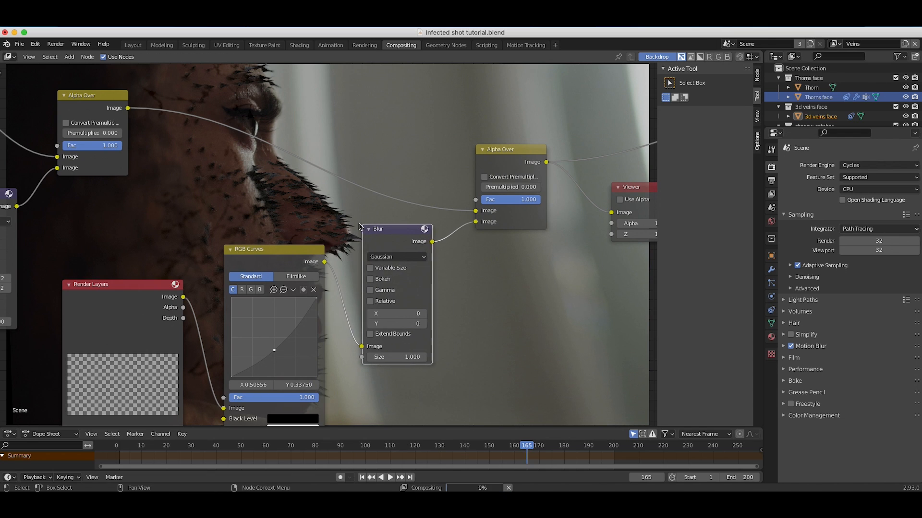
click(394, 273)
Enable Bokeh on the thorns Blur node and set its X and Y to 2.
click(374, 279)
click(426, 314)
click(426, 324)
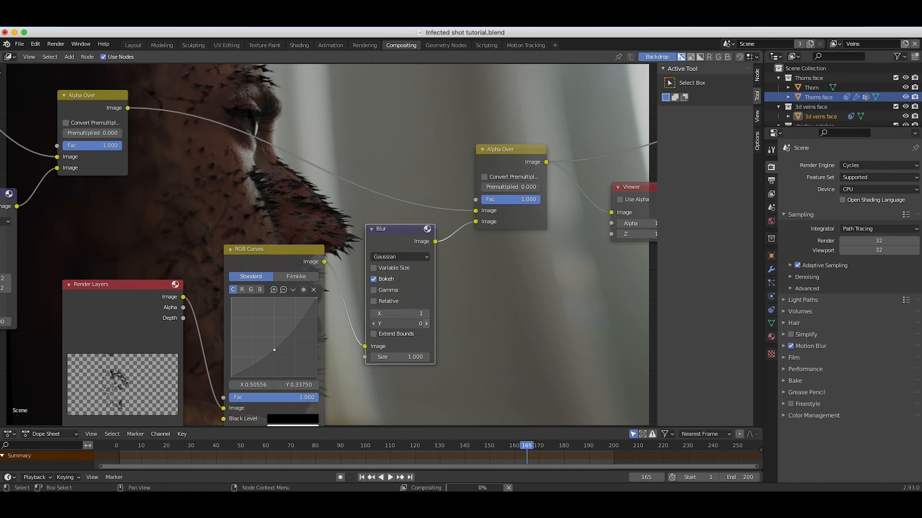
click(426, 314)
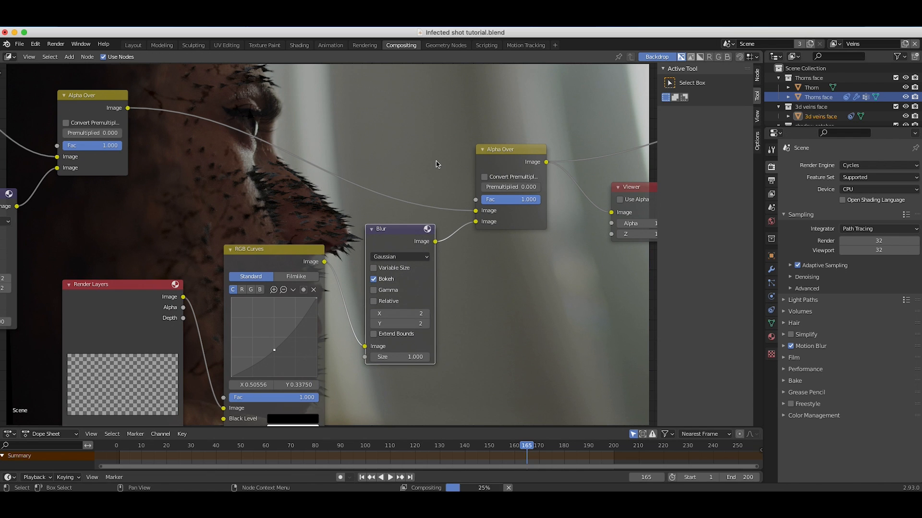
Inspect the composite, readjust the thorns curve point to about X 0.528, Y 0.325, and set the shadow catcher Blur to 1 in X and Y.
scroll(406, 193, up, 8)
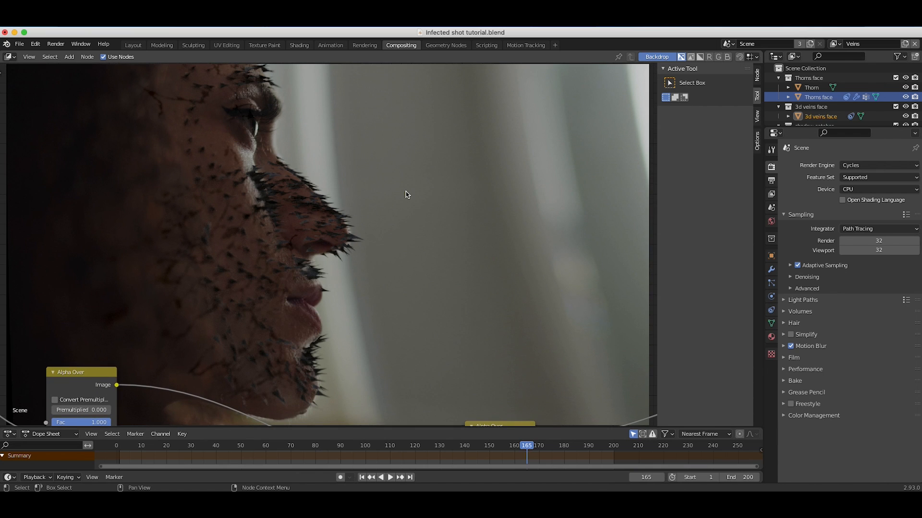
scroll(406, 193, down, 10)
scroll(416, 198, up, 4)
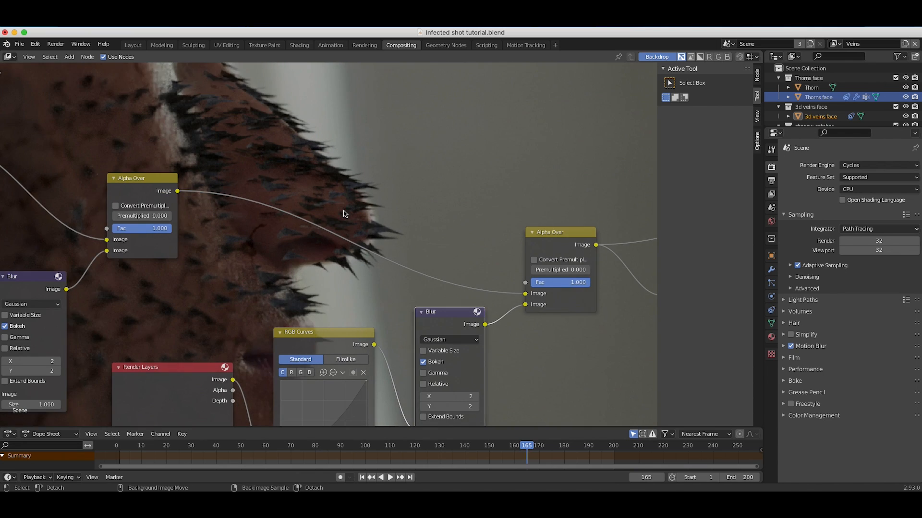
scroll(344, 214, down, 4)
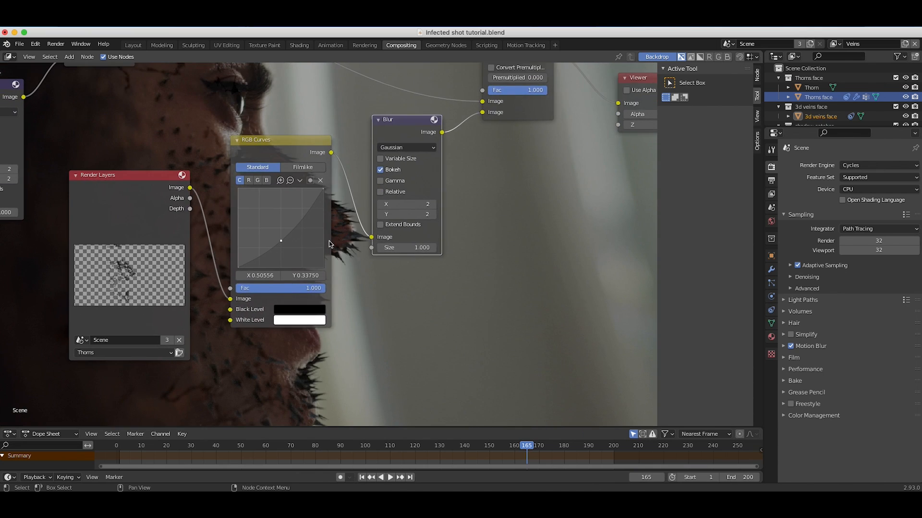
scroll(246, 194, down, 2)
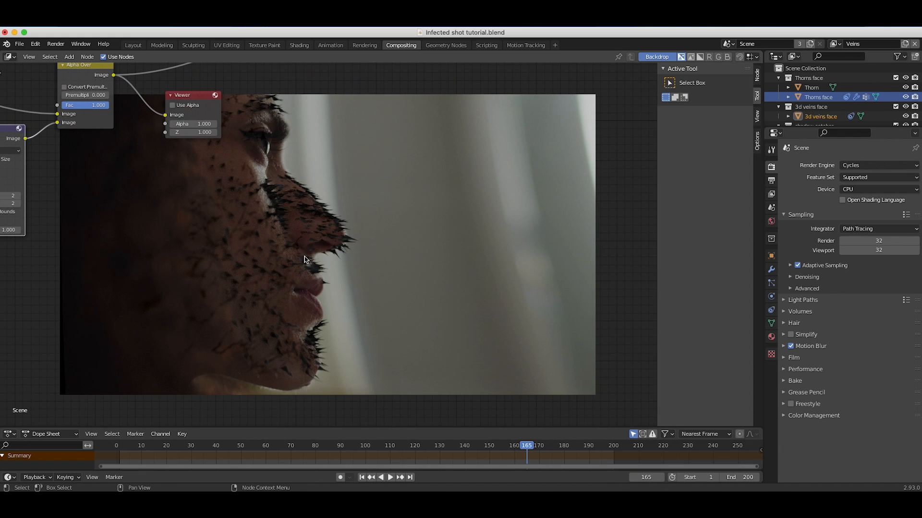
scroll(234, 237, left, 10)
scroll(234, 238, up, 4)
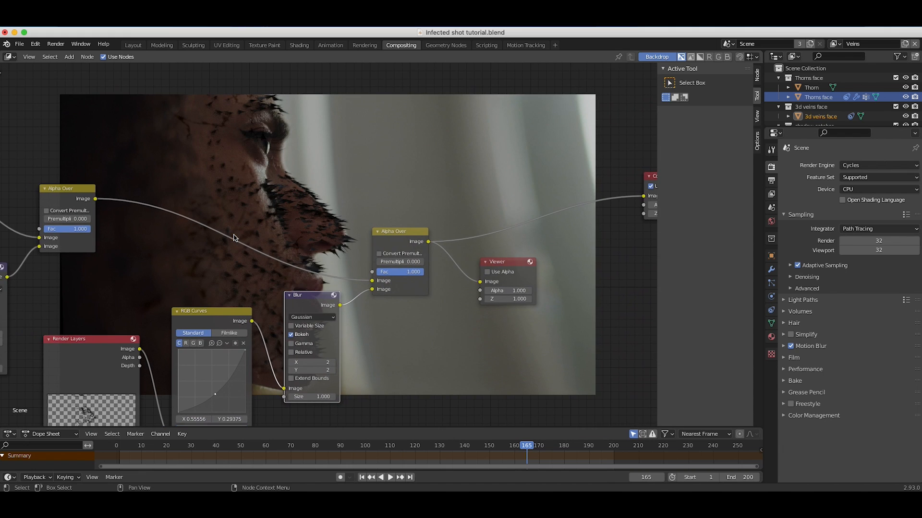
scroll(170, 335, down, 1)
scroll(264, 288, down, 1)
scroll(333, 208, up, 4)
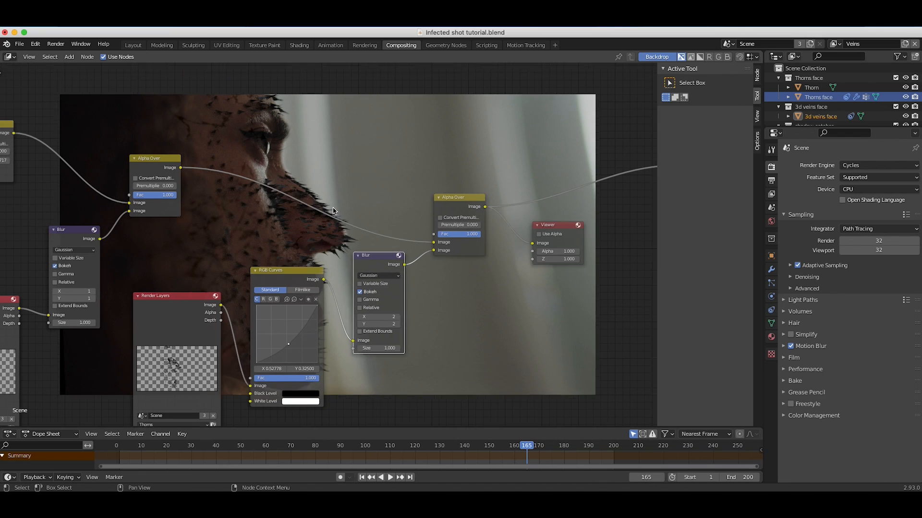
Soften and darken the thorns further with a Blur of 3 in X and Y and an added RGB Curves point at X 0.189, Y 0.100.
scroll(333, 210, up, 4)
scroll(321, 218, right, 3)
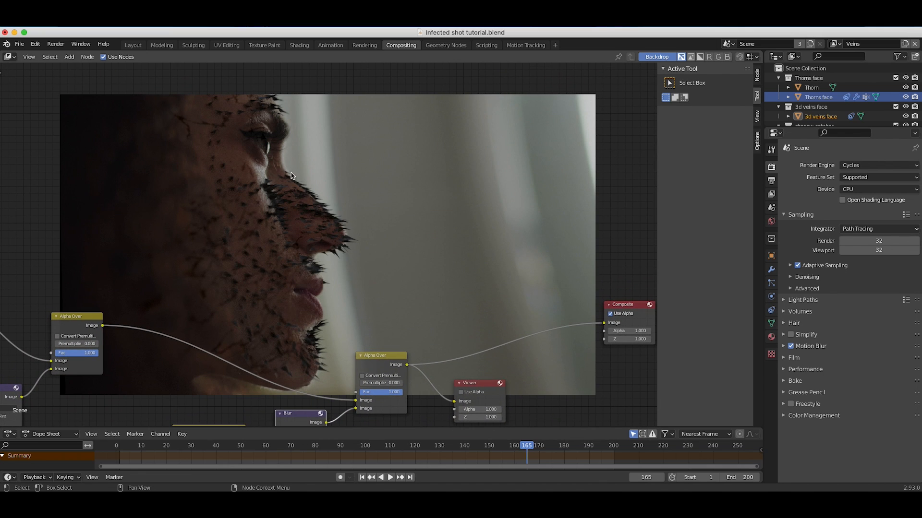
scroll(324, 228, down, 7)
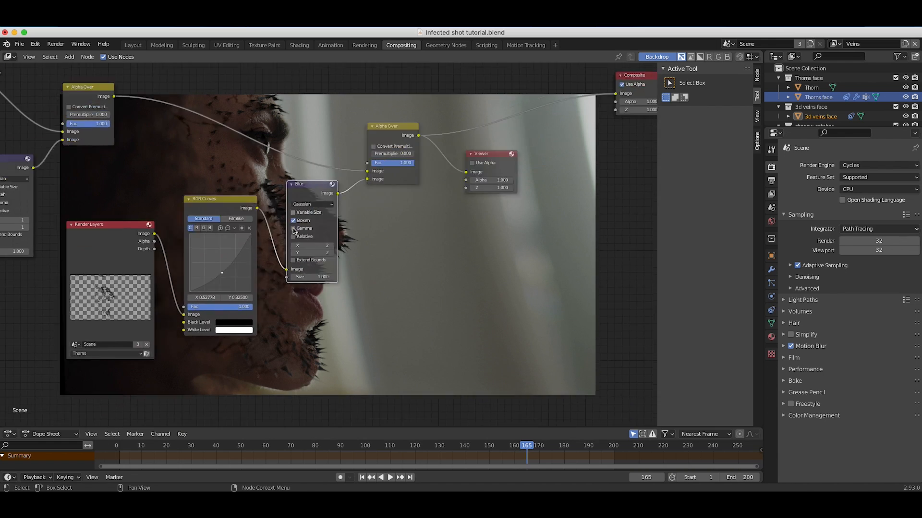
scroll(293, 229, up, 1)
scroll(294, 229, left, 1)
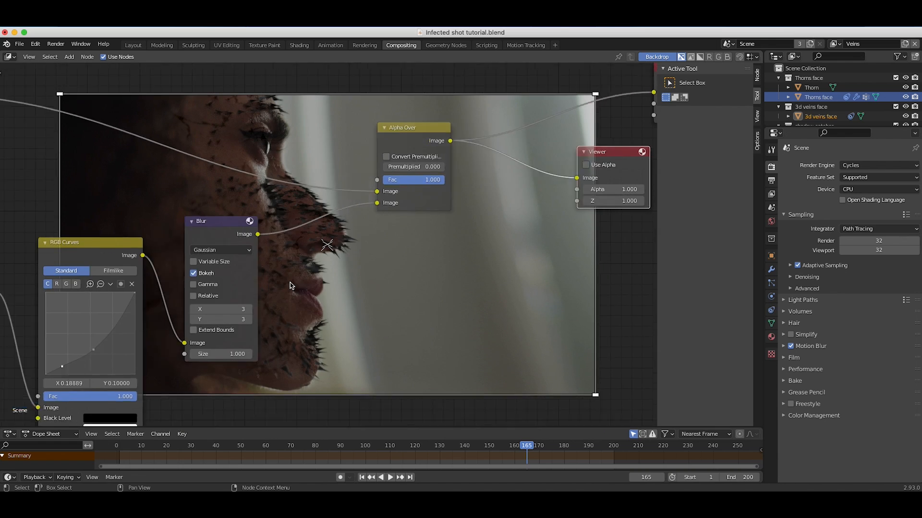
scroll(329, 269, left, 3)
Add a Color Balance node on the link between the thorns Blur node and the third Alpha Over.
key(shift+a)
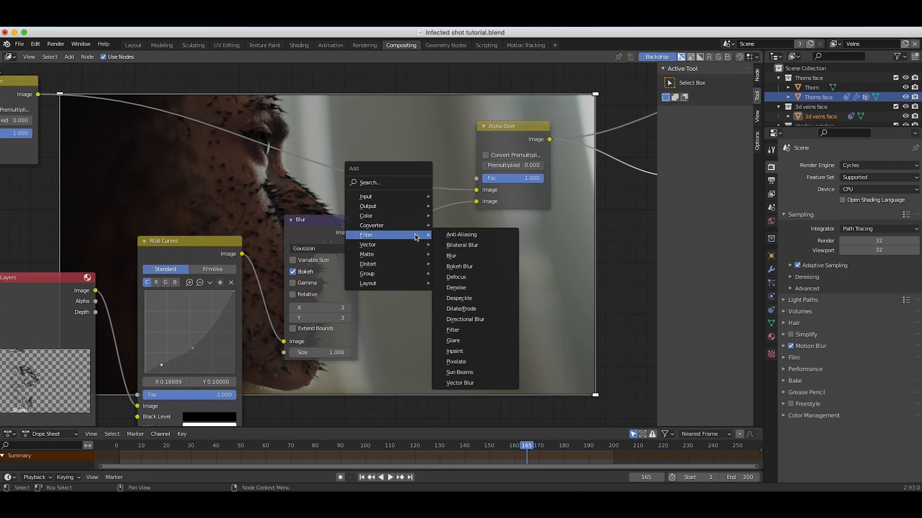
mouse_move(393, 216)
click(473, 237)
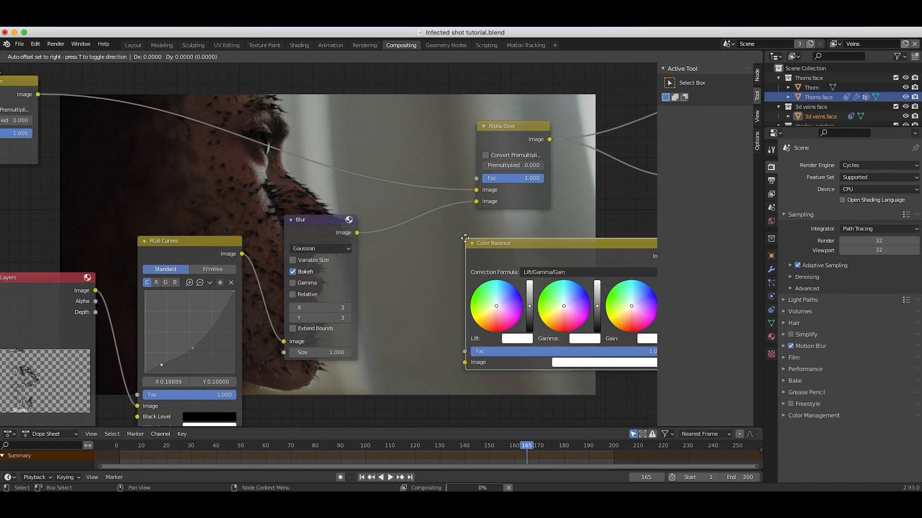
click(393, 220)
scroll(385, 223, up, 5)
scroll(386, 223, right, 1)
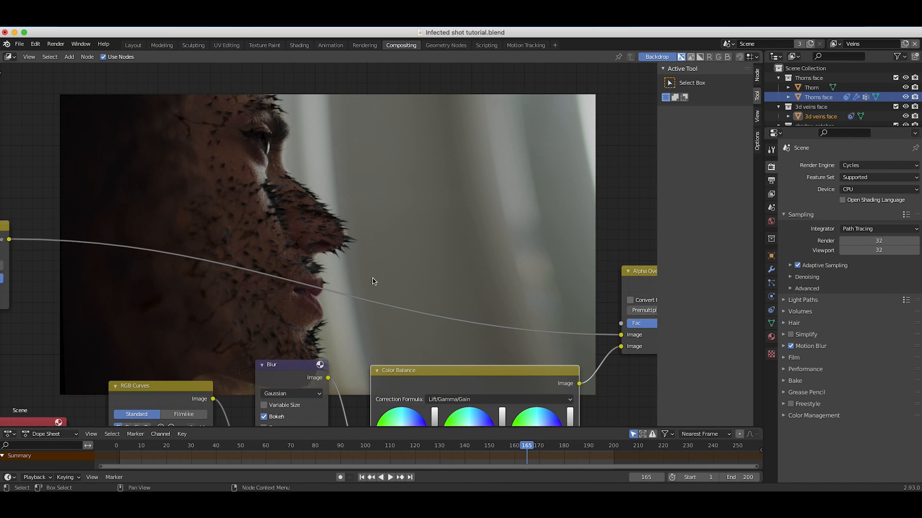
Tint the thorns green by shifting the color wheels of the Color Balance node, checking the effect on the composite.
scroll(374, 282, down, 8)
scroll(377, 284, up, 5)
scroll(379, 287, left, 2)
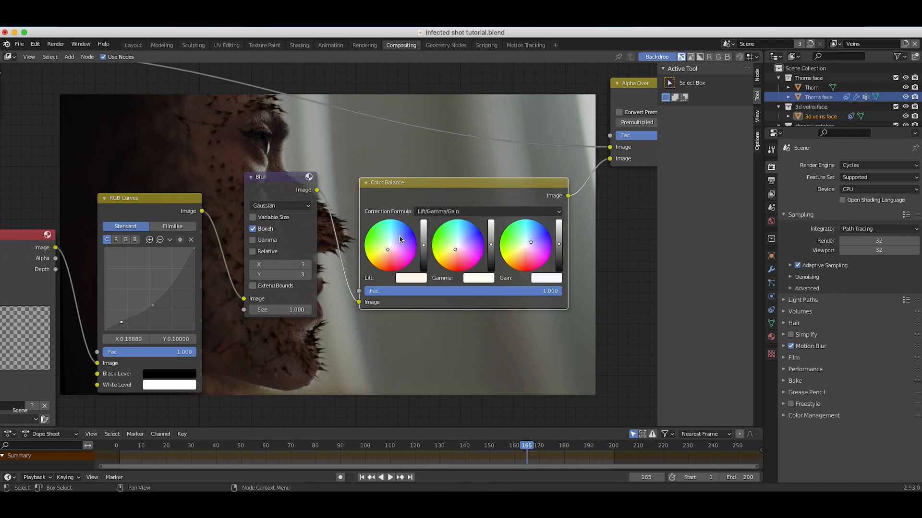
drag(401, 240, 387, 248)
scroll(456, 151, up, 10)
scroll(456, 152, right, 2)
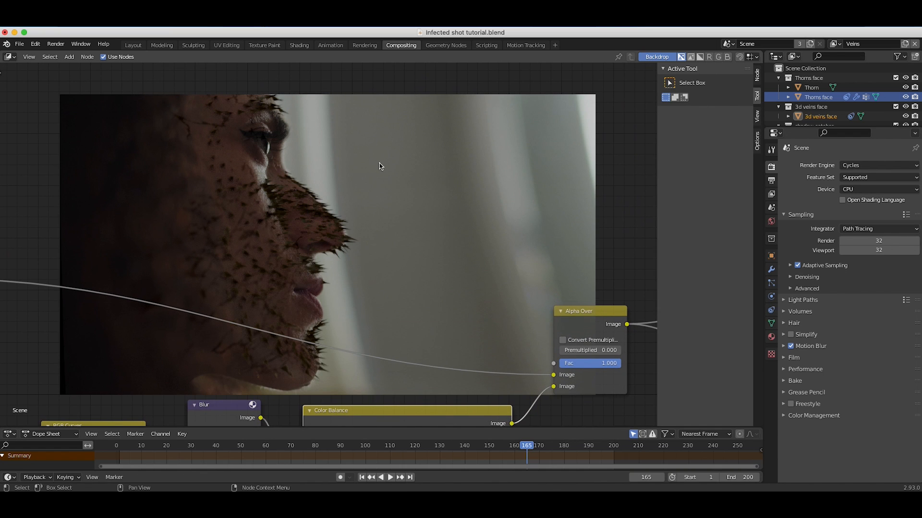
scroll(268, 308, right, 10)
scroll(267, 308, up, 2)
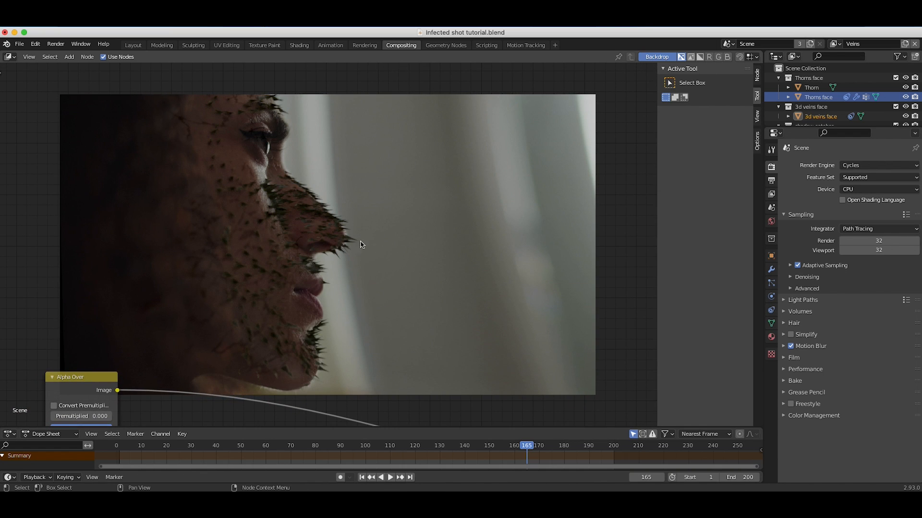
scroll(343, 234, left, 5)
scroll(343, 234, down, 2)
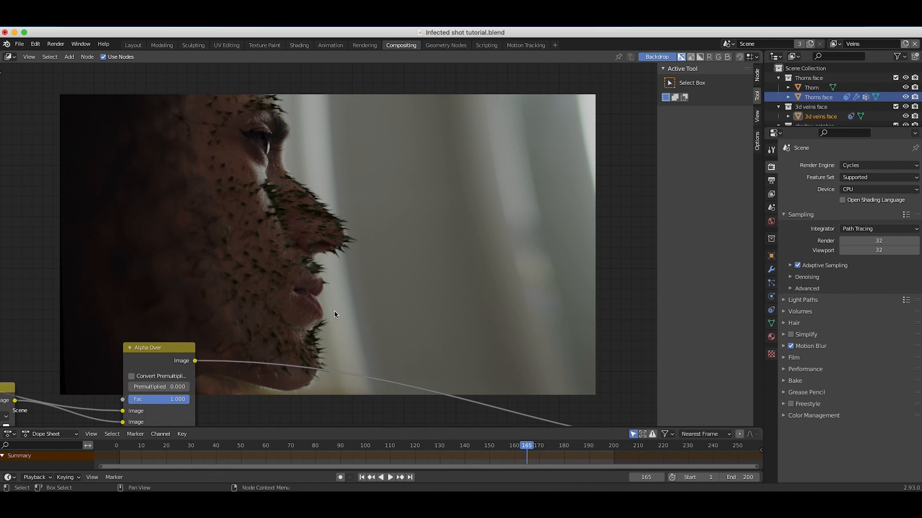
Compare the thorns on the 3D head in the Layout workspace with the composite, and put the Thorns face object in Particle Edit mode.
click(133, 44)
click(253, 244)
middle_drag(253, 244, 369, 234)
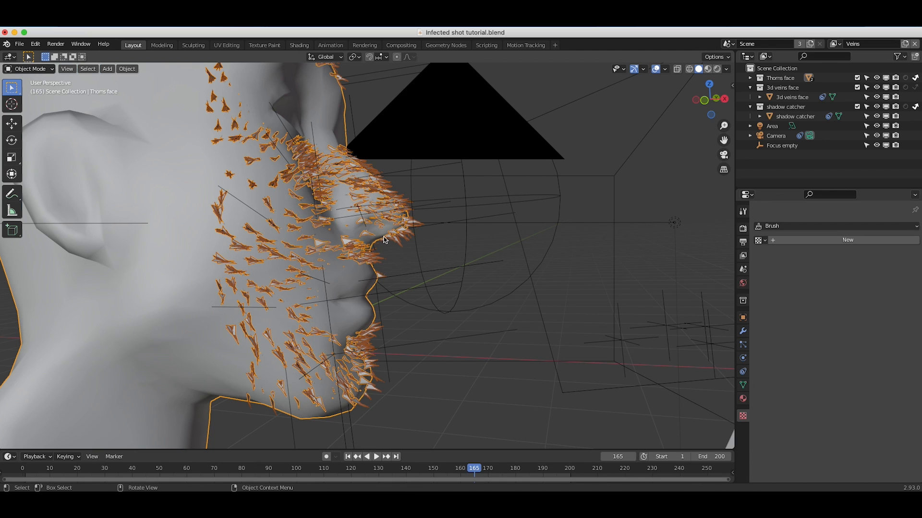
click(400, 45)
scroll(286, 353, up, 3)
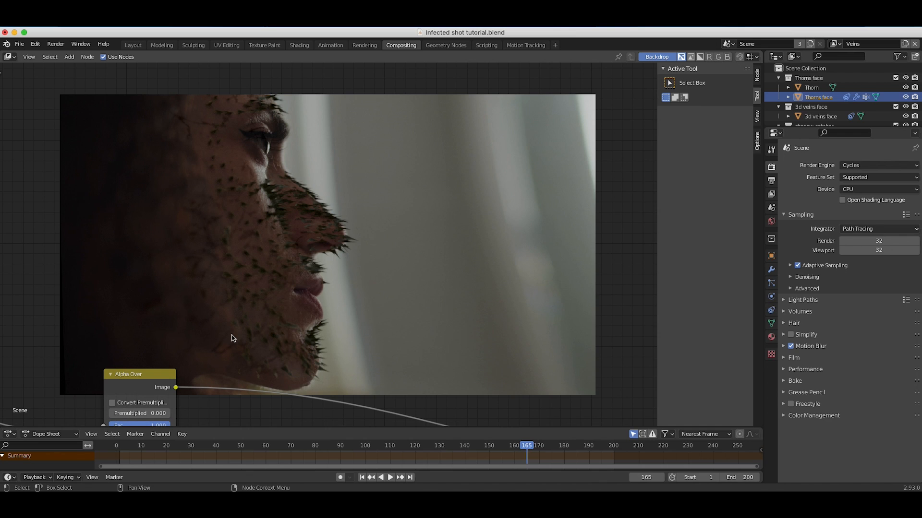
click(133, 45)
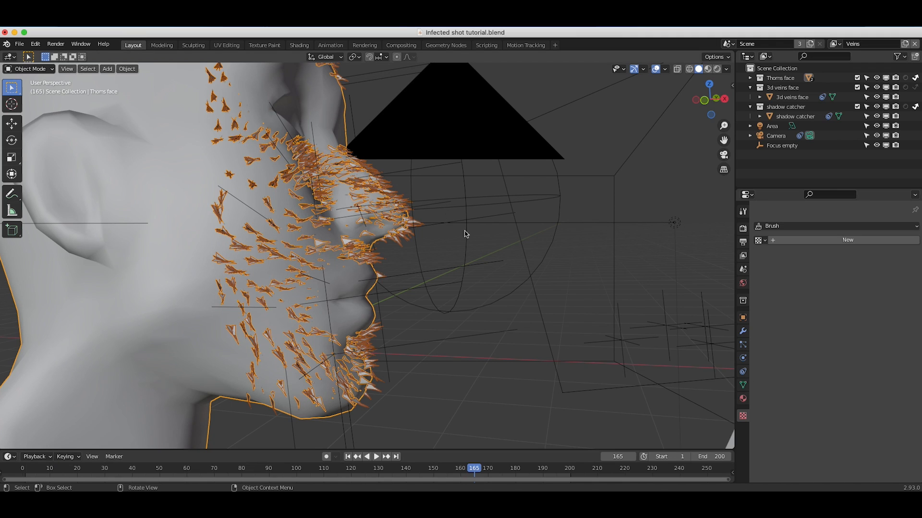
click(24, 69)
click(29, 145)
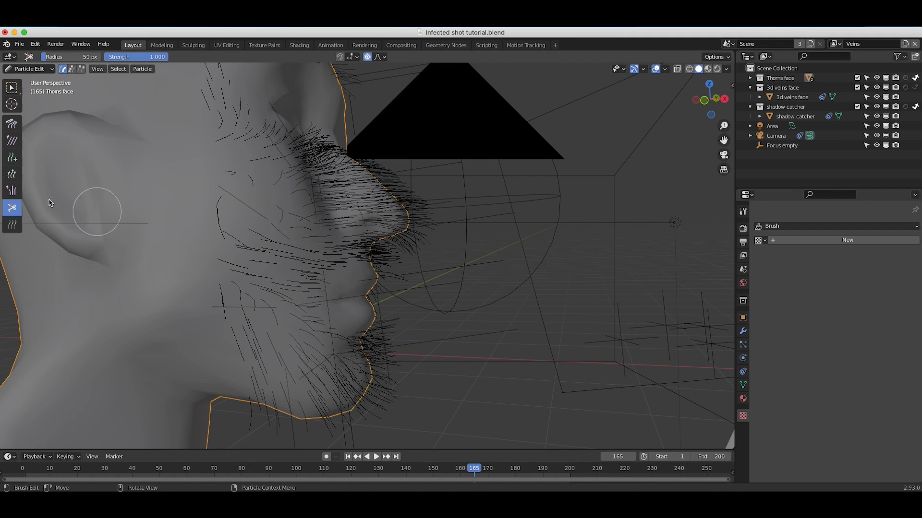
Cut away thorn hairs on the cheek and jaw with the Cut brush, and comb the remaining hairs around the nose and mouth.
mouse_move(334, 402)
mouse_down()
mouse_move(269, 410)
mouse_move(288, 416)
mouse_move(244, 379)
mouse_up()
middle_drag(390, 238, 393, 239)
scroll(393, 239, up, 2)
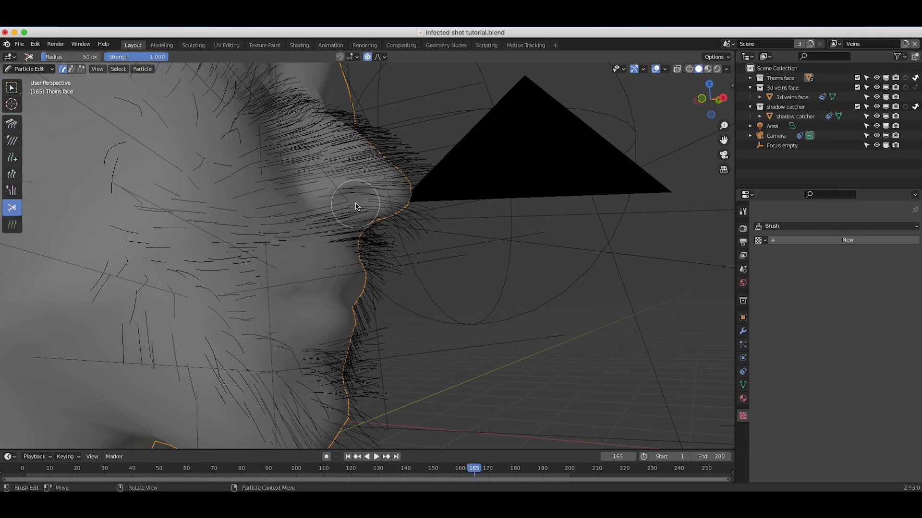
drag(357, 207, 397, 229)
middle_drag(406, 231, 405, 232)
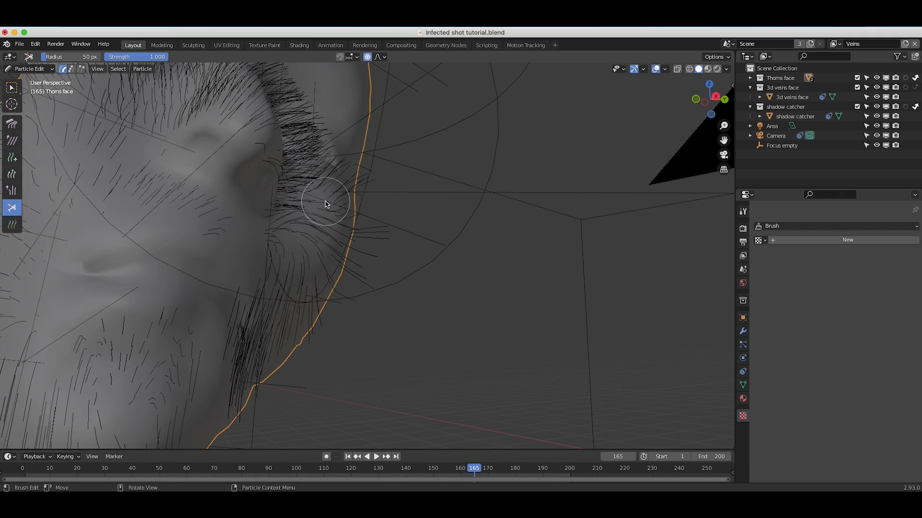
scroll(267, 162, down, 4)
middle_drag(267, 162, 239, 251)
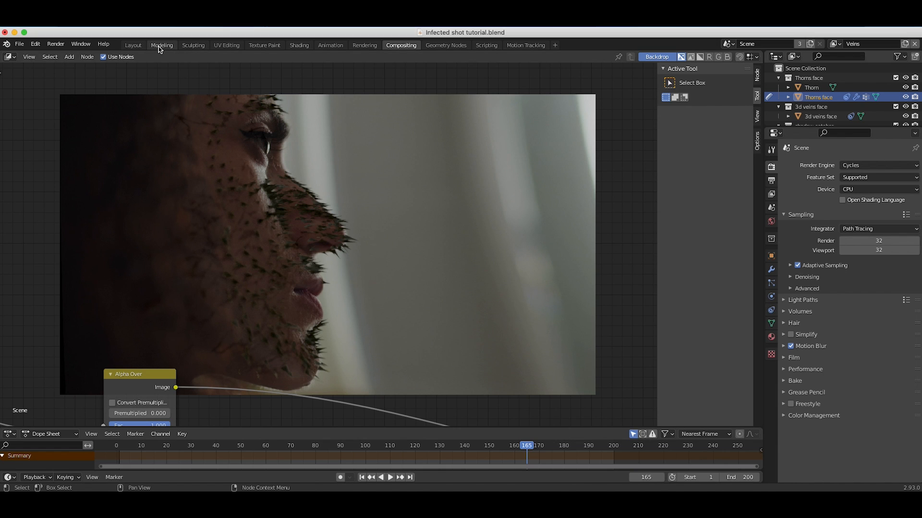
click(136, 46)
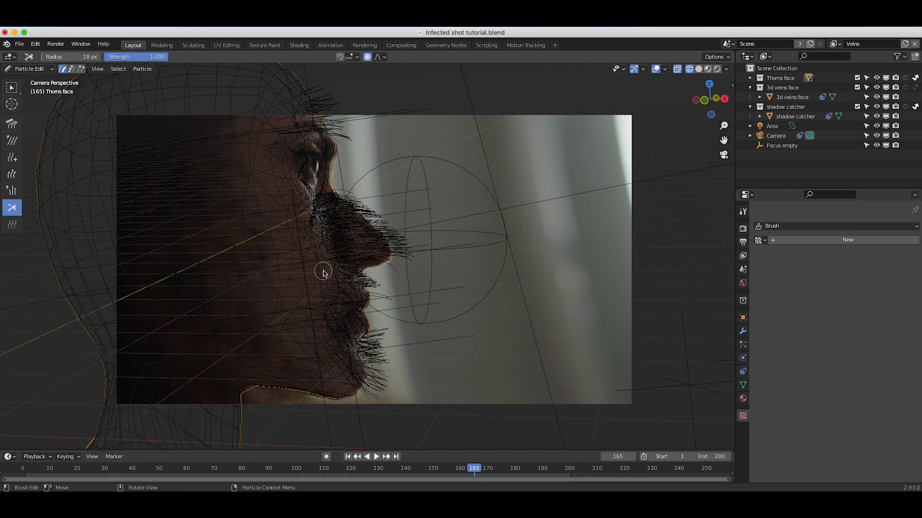
click(12, 123)
drag(383, 239, 417, 270)
drag(344, 188, 352, 172)
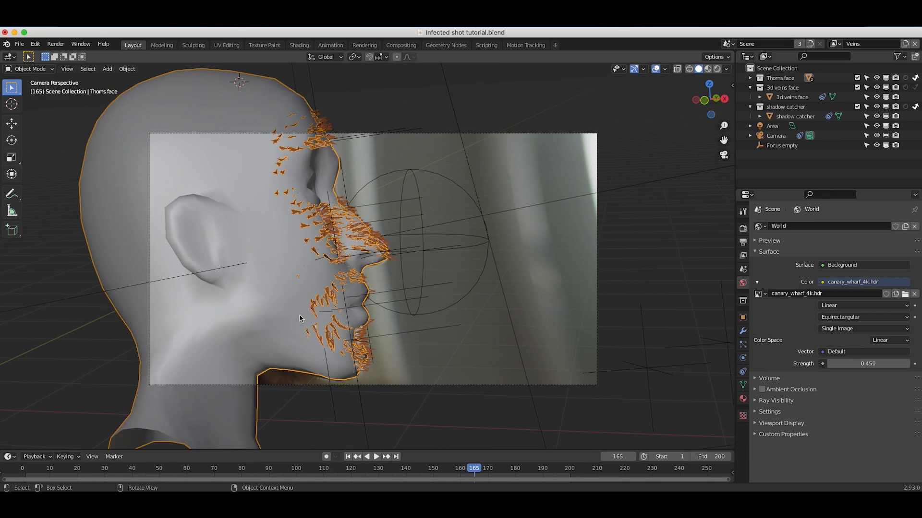
Move the source Thorn object closer to the head and scale it up about 1.5 times.
scroll(300, 319, down, 5)
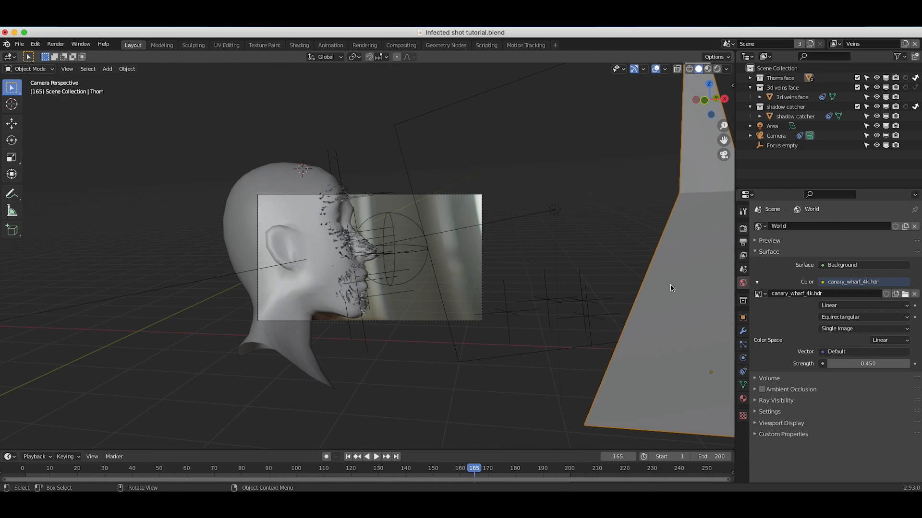
drag(671, 288, 553, 271)
key(s)
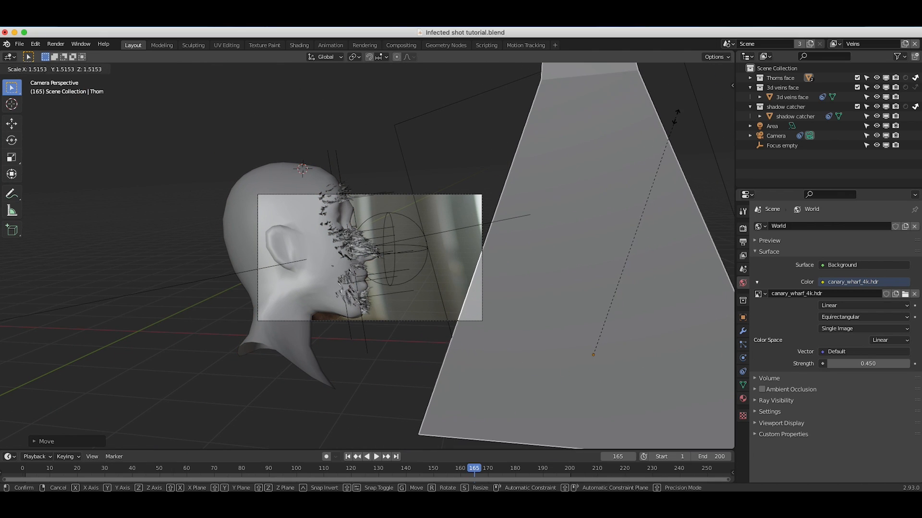
click(676, 116)
scroll(321, 255, up, 8)
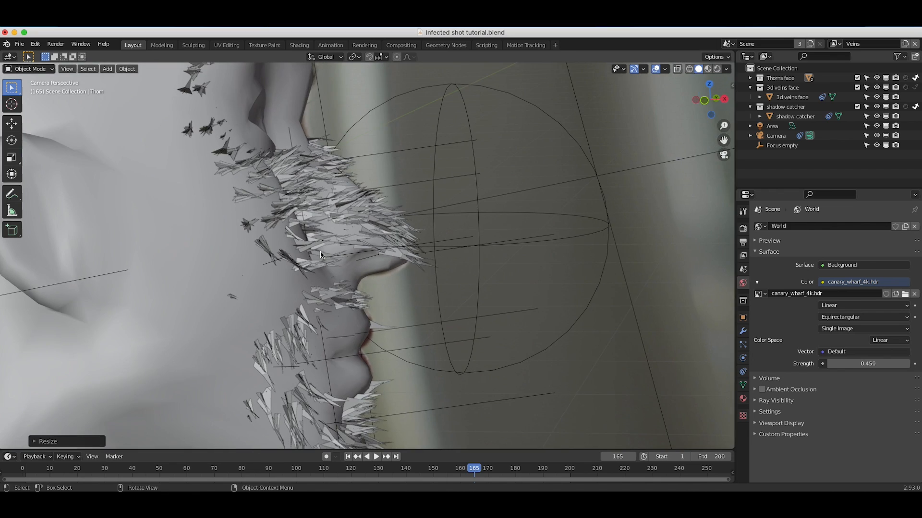
In Edit Mode, extrude the flat Thorn mesh along Y by about 0.3 m and scale its upper end down to a sharp tip.
middle_drag(321, 255, 547, 273)
click(29, 69)
click(29, 86)
key(g)
key(x)
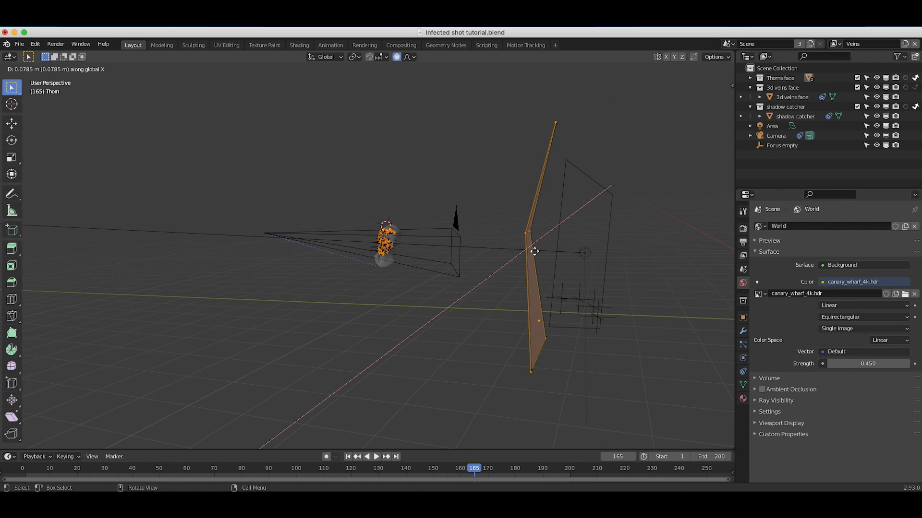
click(534, 251)
mouse_move(501, 261)
middle_down()
mouse_move(475, 269)
mouse_move(494, 269)
middle_up()
key(g)
key(y)
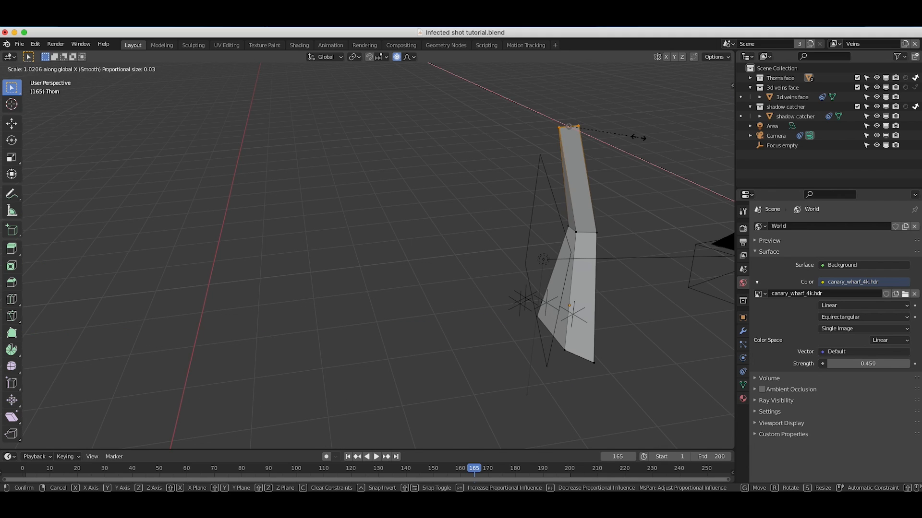
key(y)
click(573, 130)
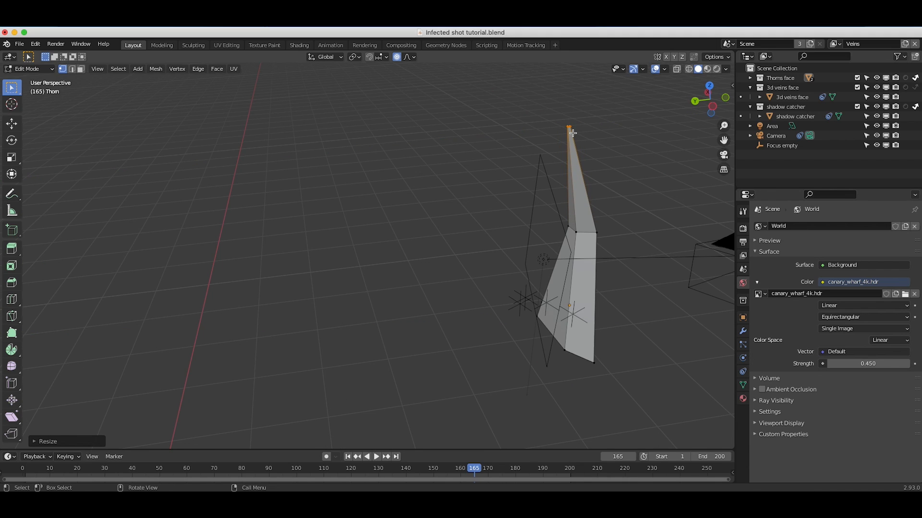
middle_drag(436, 203, 436, 203)
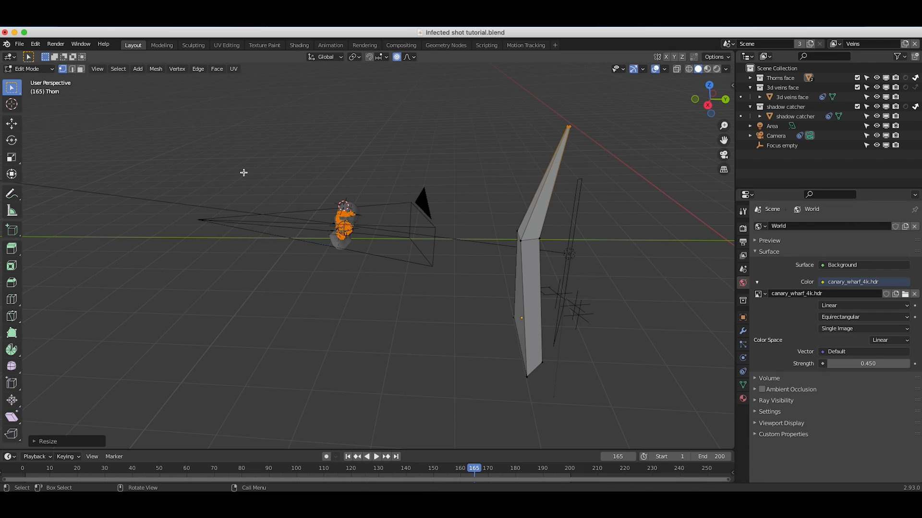
Select the whole Thorn mesh in wireframe and unwrap it with Smart UV Project at a 66° angle limit.
key(z)
drag(618, 101, 411, 320)
key(u)
click(345, 267)
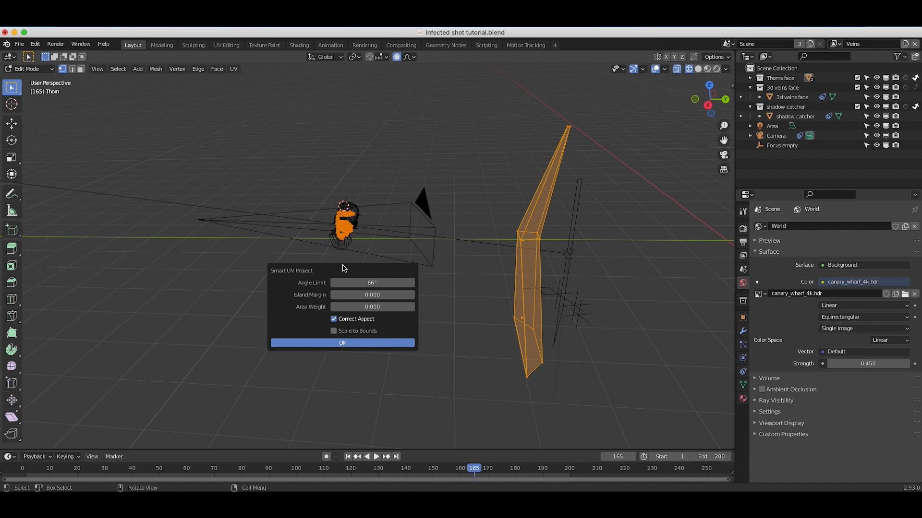
click(329, 342)
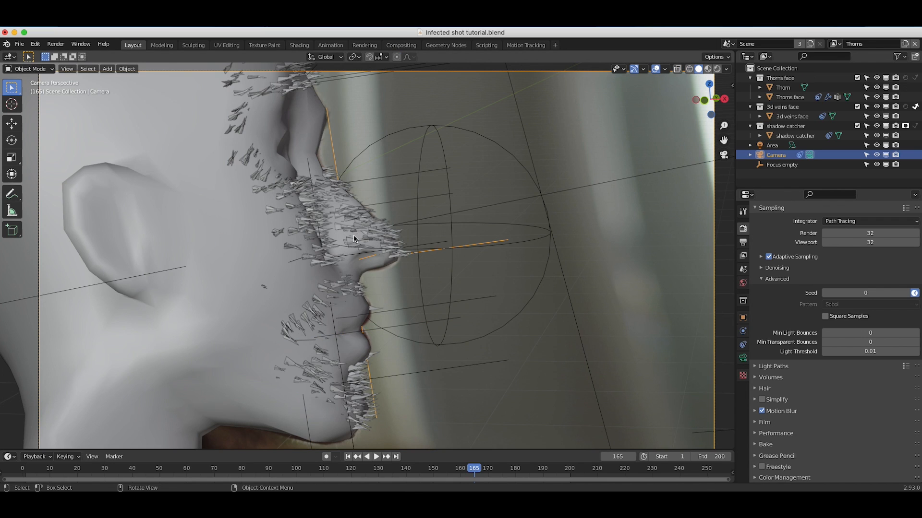
click(153, 310)
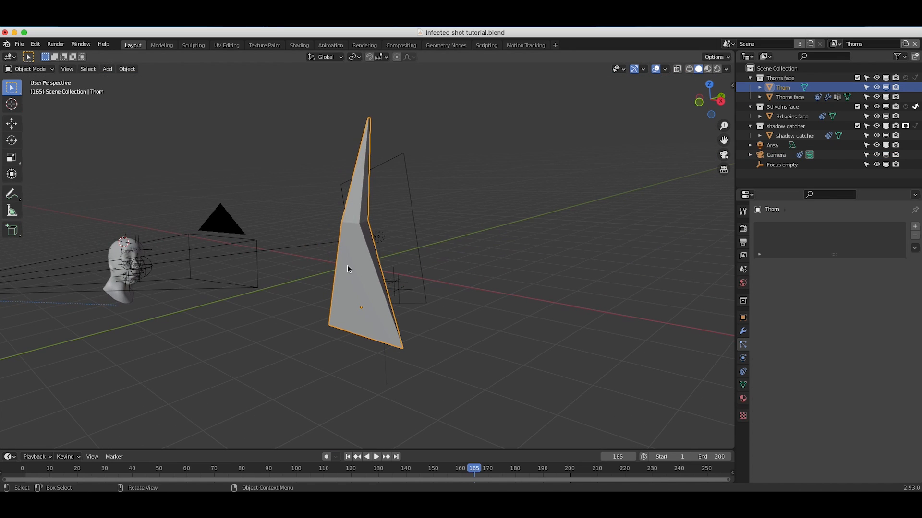
Duplicate the Thorn object and place the copy about 0.5 m or more towards the head.
middle_drag(347, 265, 364, 257)
key(shift+d)
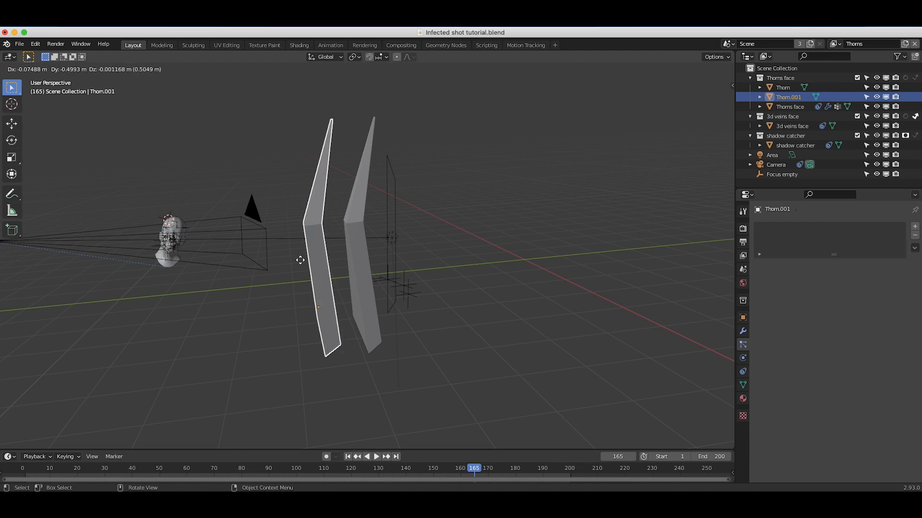
click(269, 262)
In wireframe Edit Mode, bend the duplicate thorn's tip towards the head and resize its middle section.
key(Tab)
key(z)
click(241, 170)
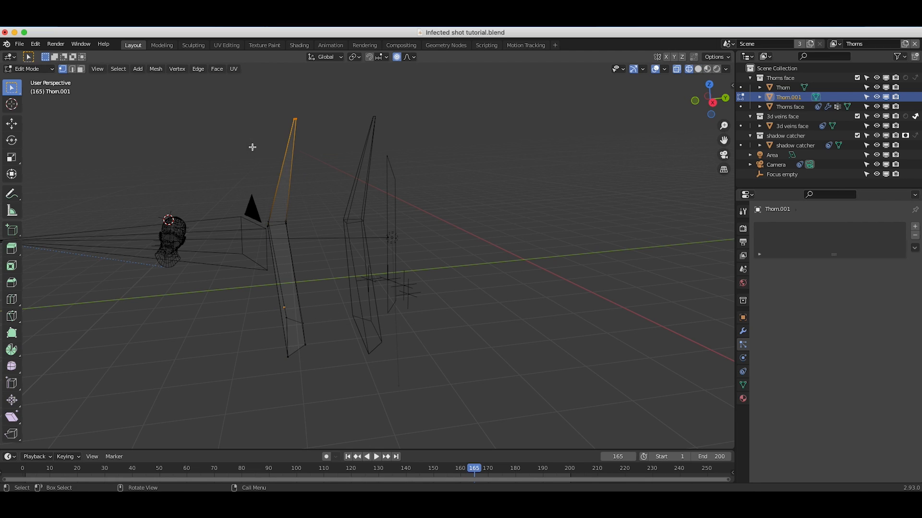
key(s)
click(284, 245)
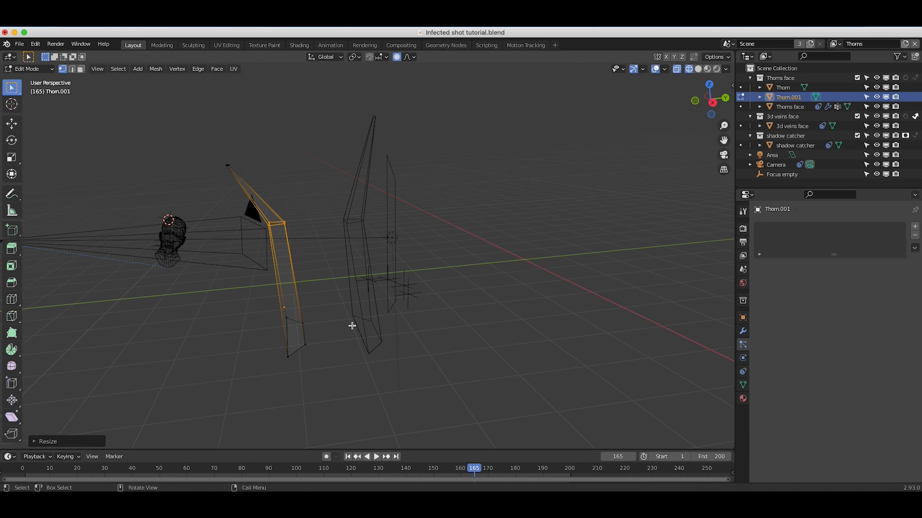
Scale down the duplicate thorn's base so it is narrower, and return to Object Mode.
drag(332, 303, 229, 397)
key(s)
click(325, 320)
middle_drag(325, 320, 288, 292)
key(s)
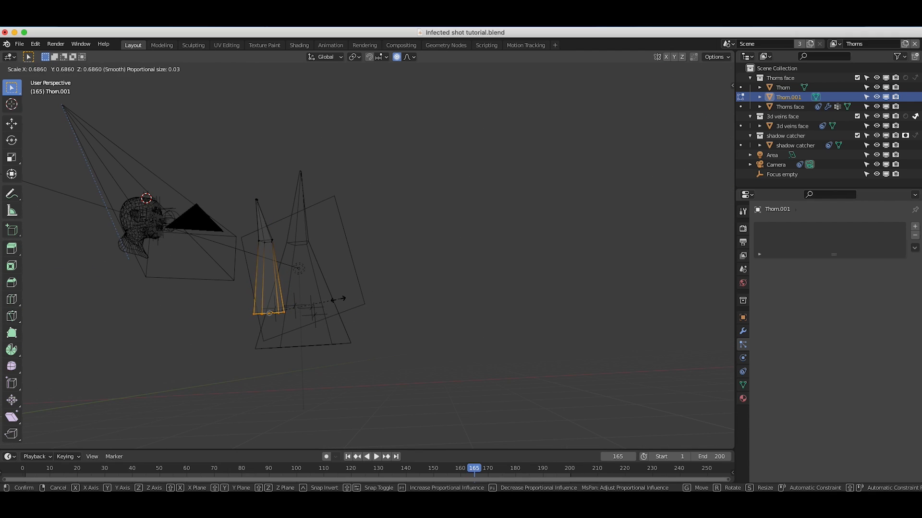
click(372, 295)
click(29, 68)
click(30, 78)
Select both thorn objects and move them to a new collection named "thorns".
middle_drag(423, 206, 336, 166)
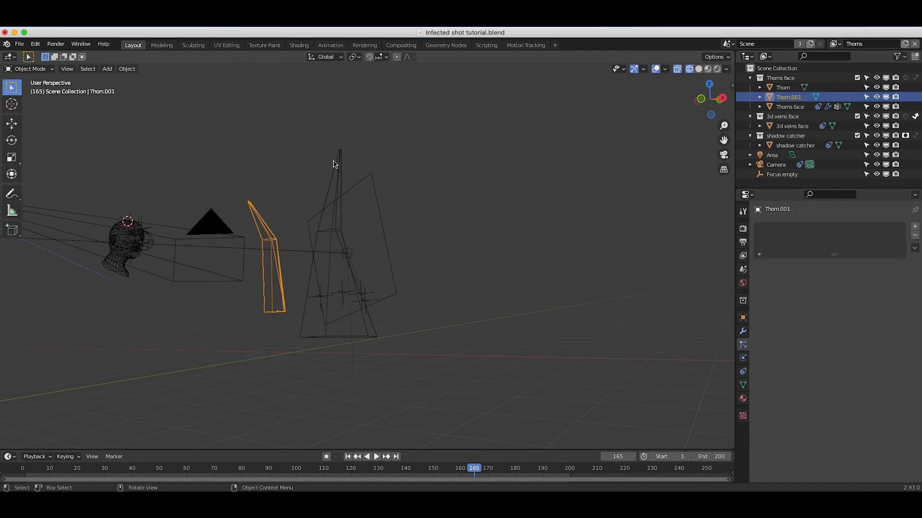
click(335, 170)
shift+click(255, 214)
key(m)
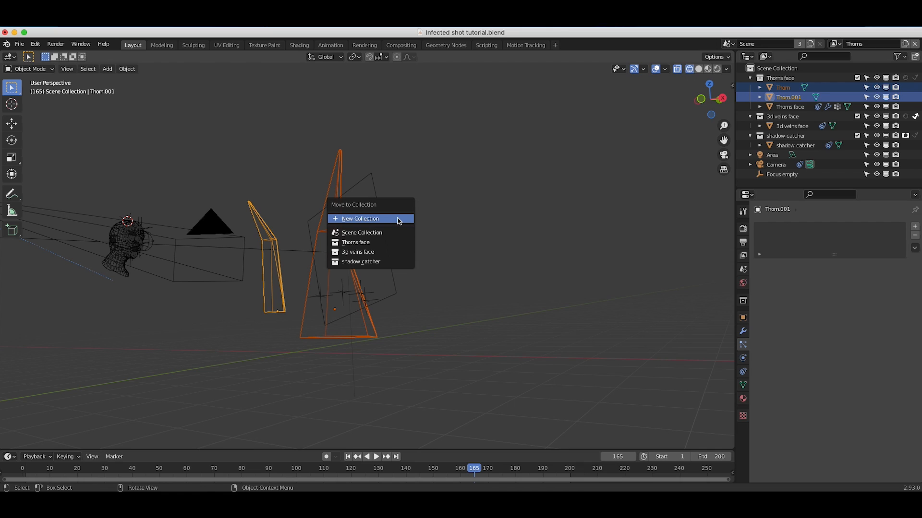
click(361, 219)
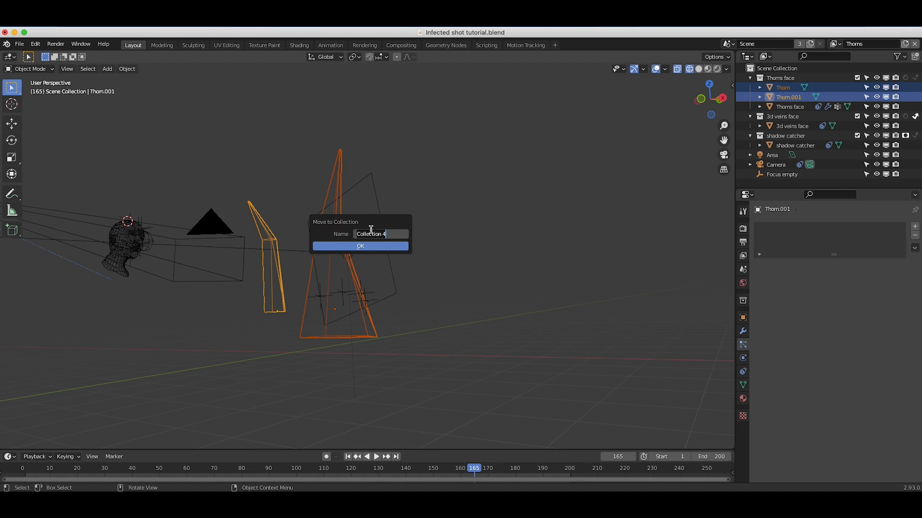
text(thoms)
click(366, 246)
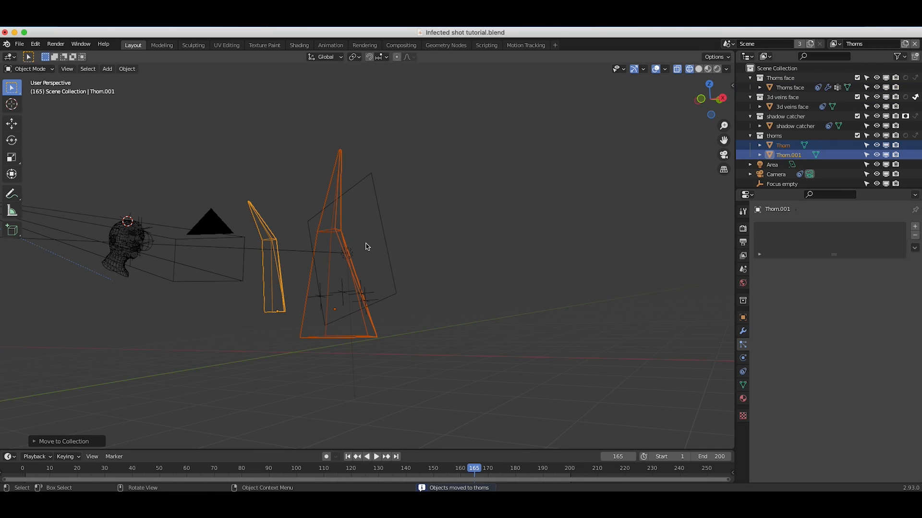
Set the Thorns face particle system to render as a collection, using "thorns" as the instance collection.
click(124, 262)
click(796, 87)
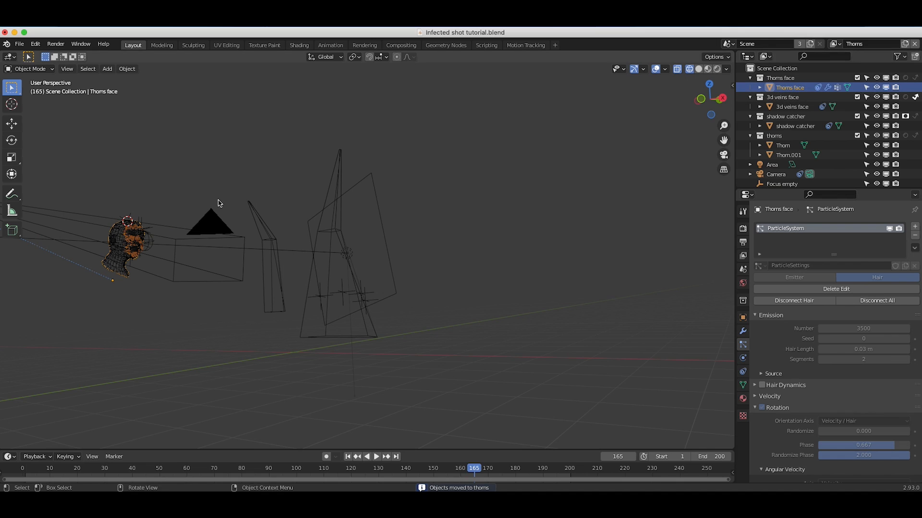
shift+scroll(135, 231, left, 5)
shift+scroll(135, 230, left, 3)
scroll(787, 356, down, 8)
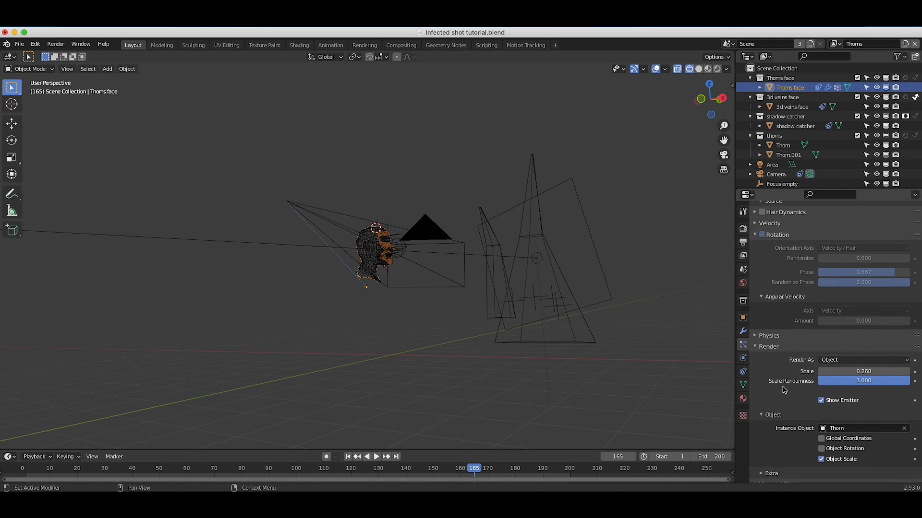
click(842, 360)
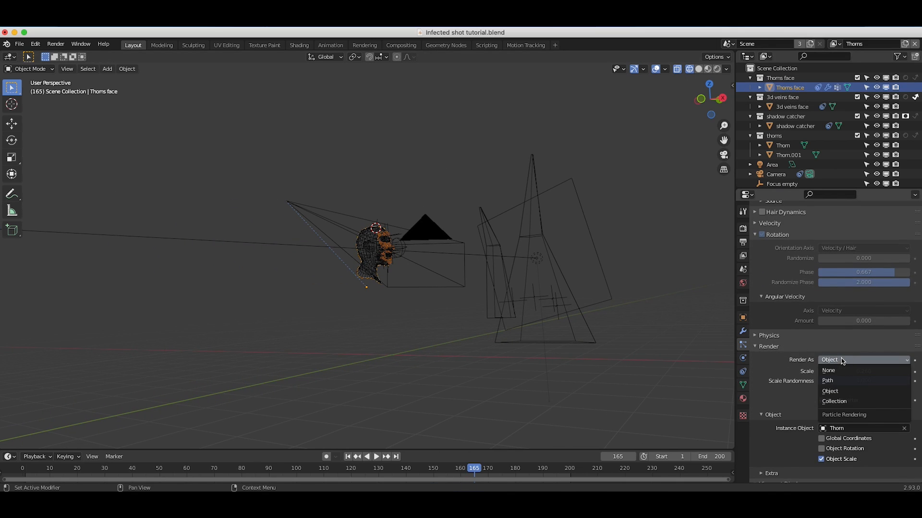
click(835, 400)
scroll(835, 405, down, 3)
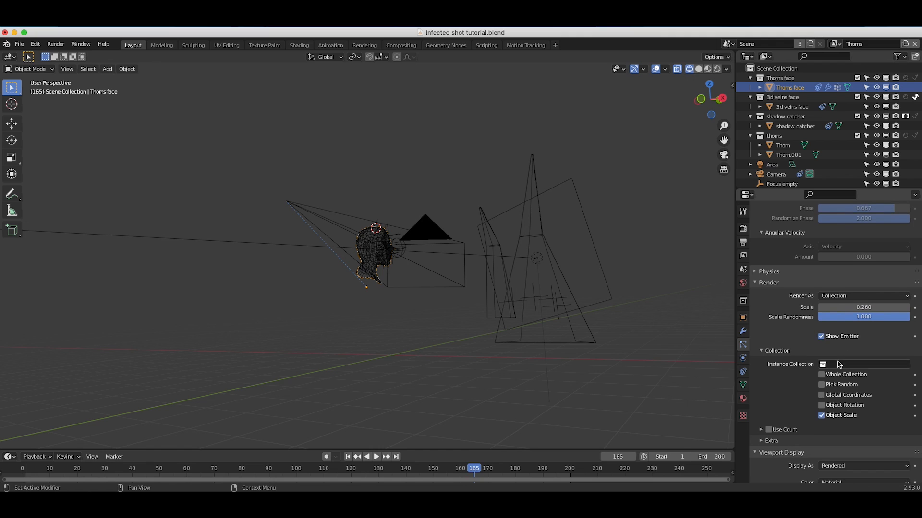
click(835, 364)
click(837, 397)
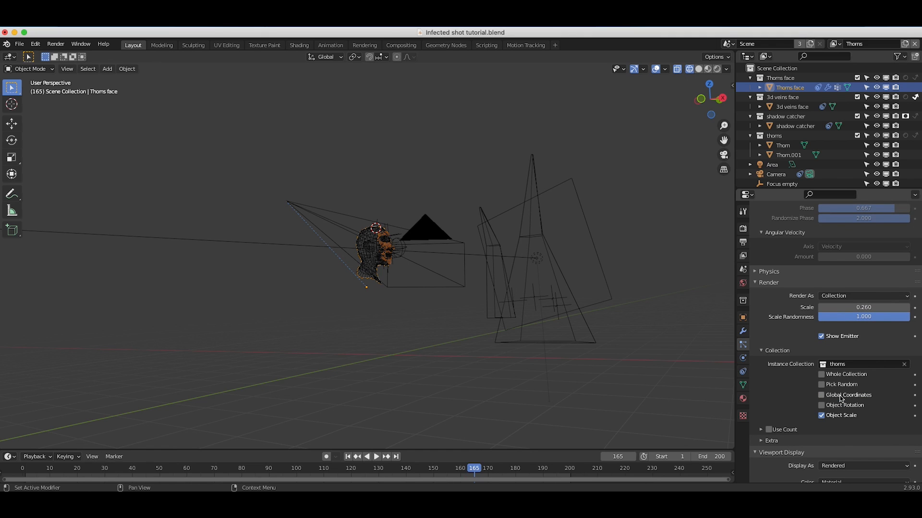
View the head through the scene camera in solid shading and examine the thorns on the face.
click(68, 68)
mouse_move(91, 180)
click(203, 178)
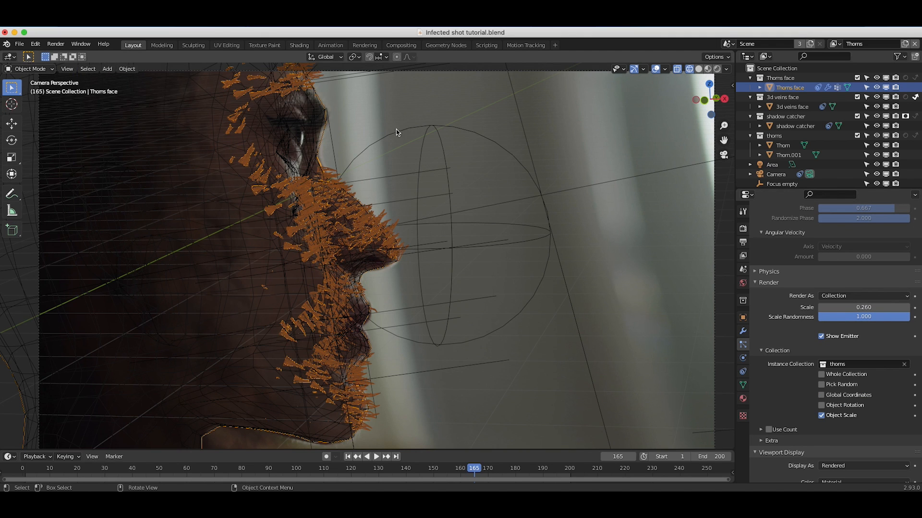
key(z)
click(419, 158)
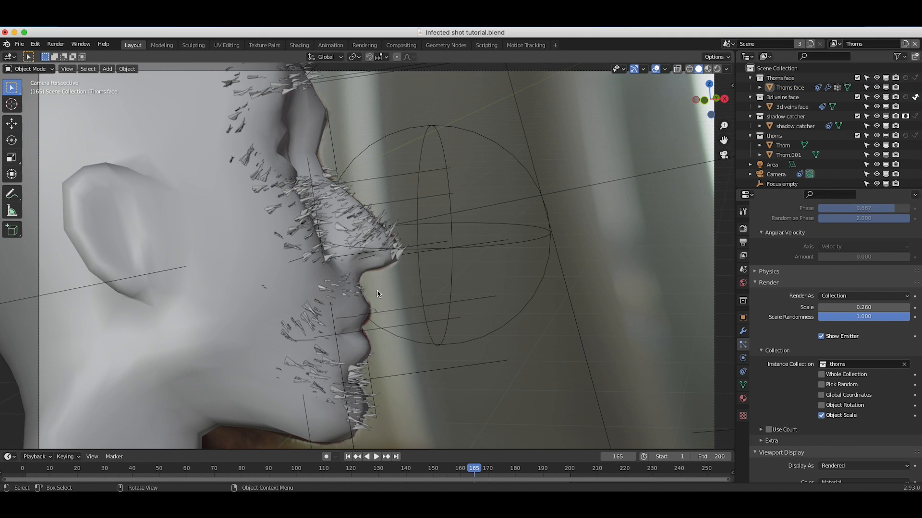
scroll(377, 294, down, 2)
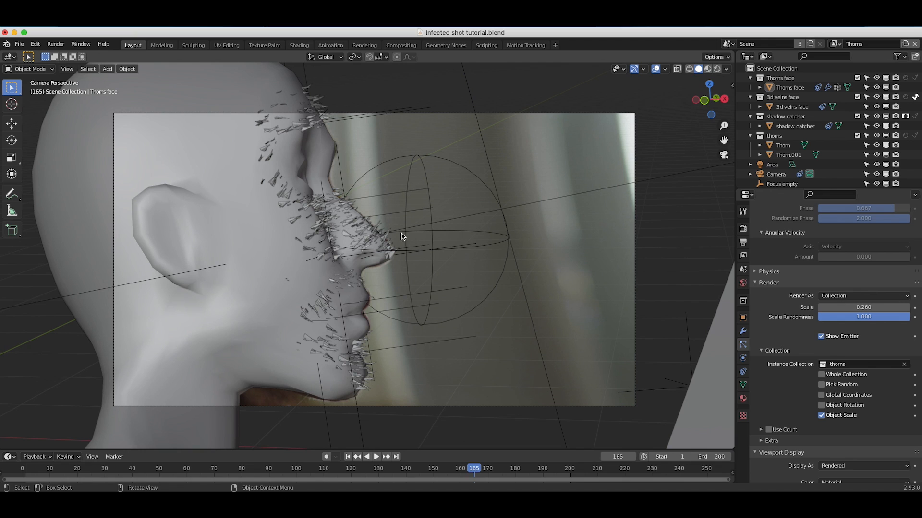
scroll(402, 236, down, 3)
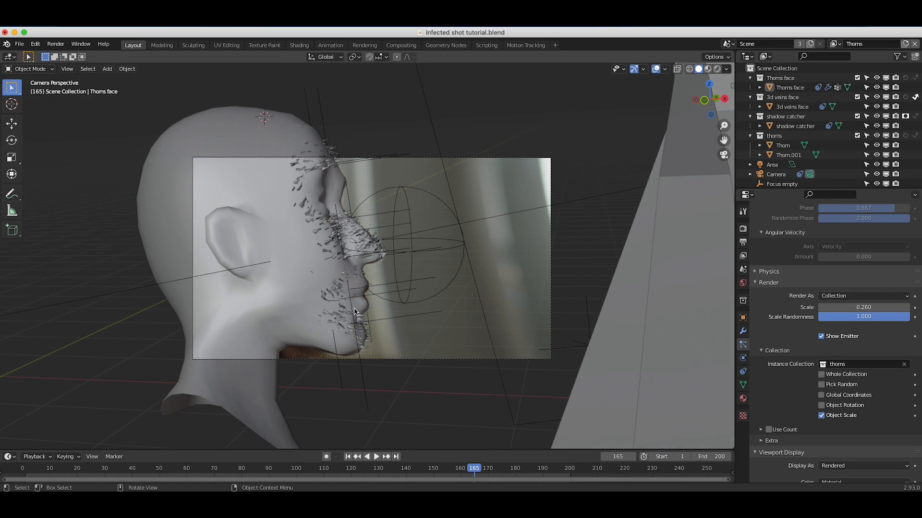
click(670, 268)
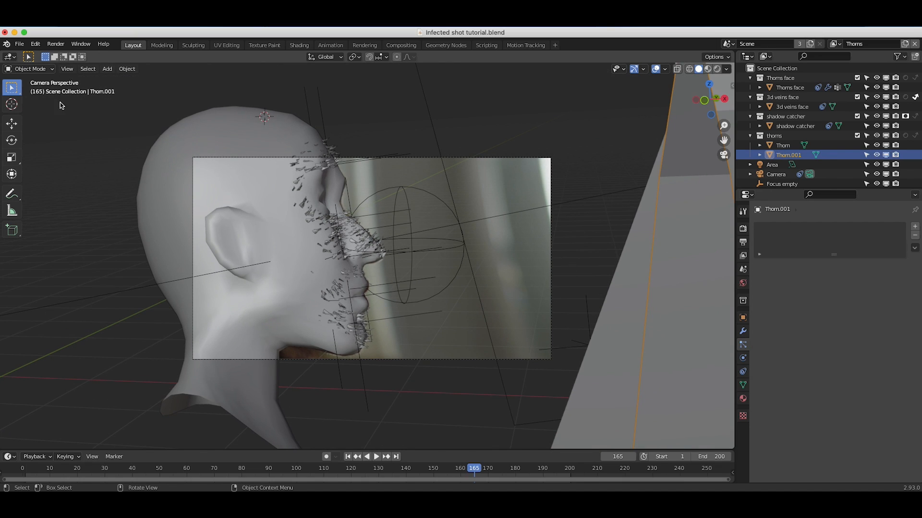
click(407, 257)
scroll(406, 256, up, 2)
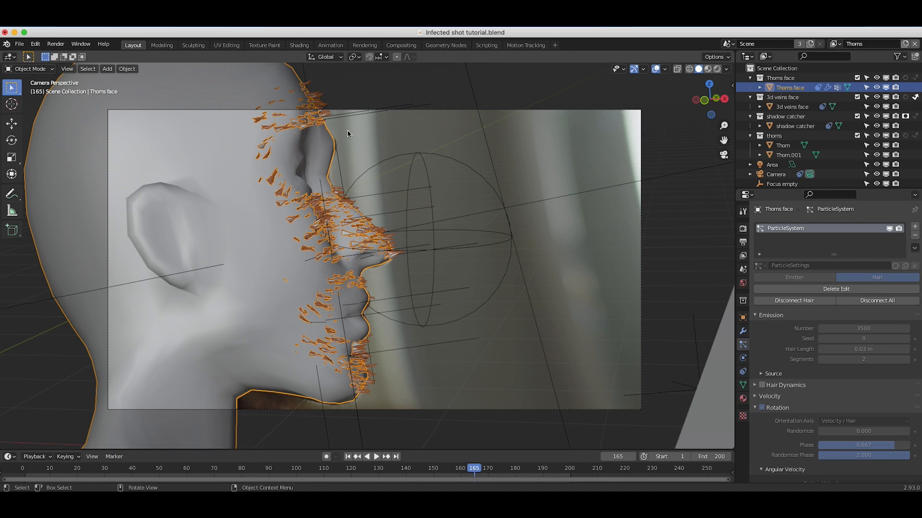
Set the render samples to 40 and render the current frame.
click(743, 229)
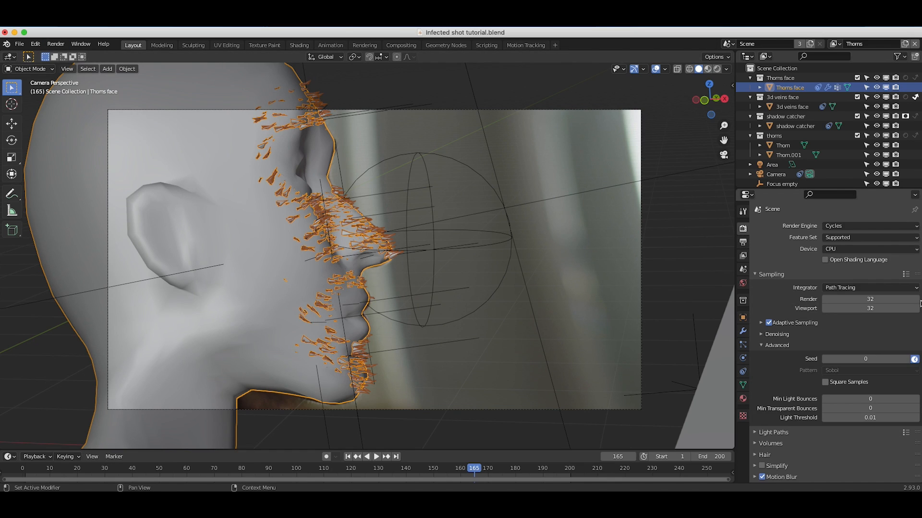
click(872, 300)
key(Return)
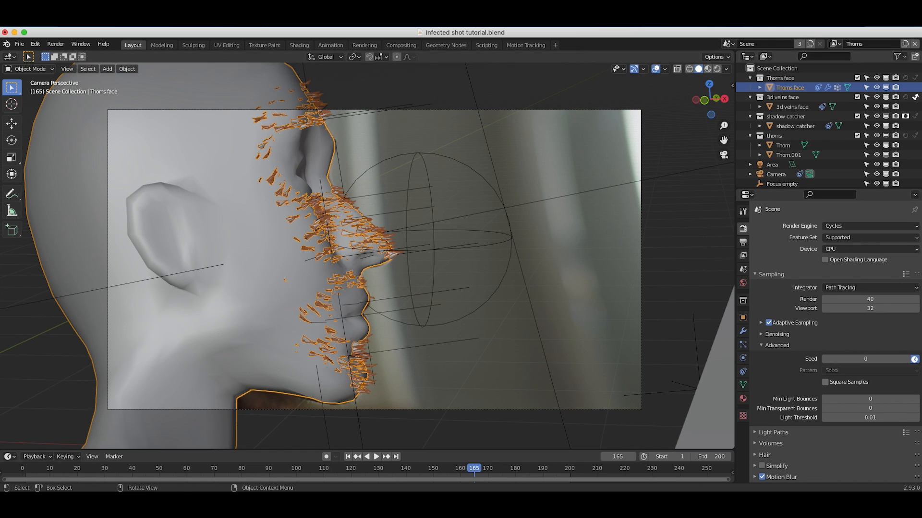
click(55, 44)
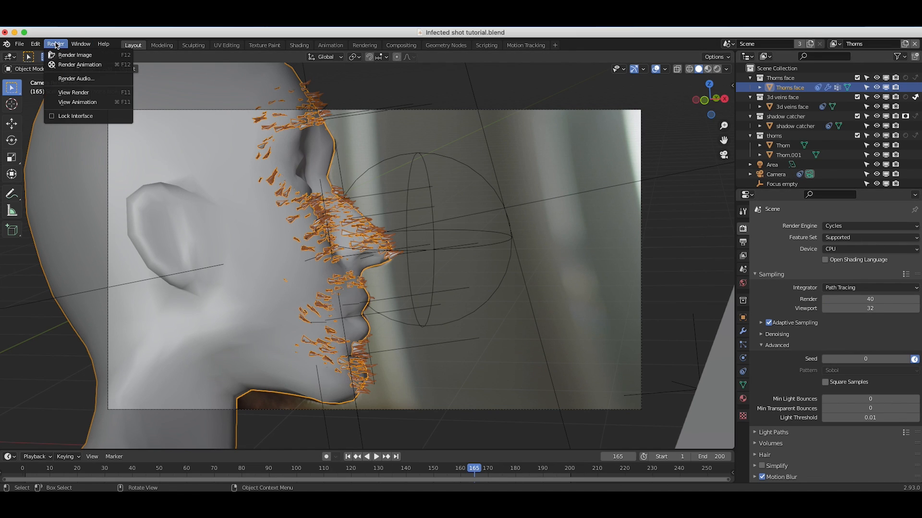
click(80, 56)
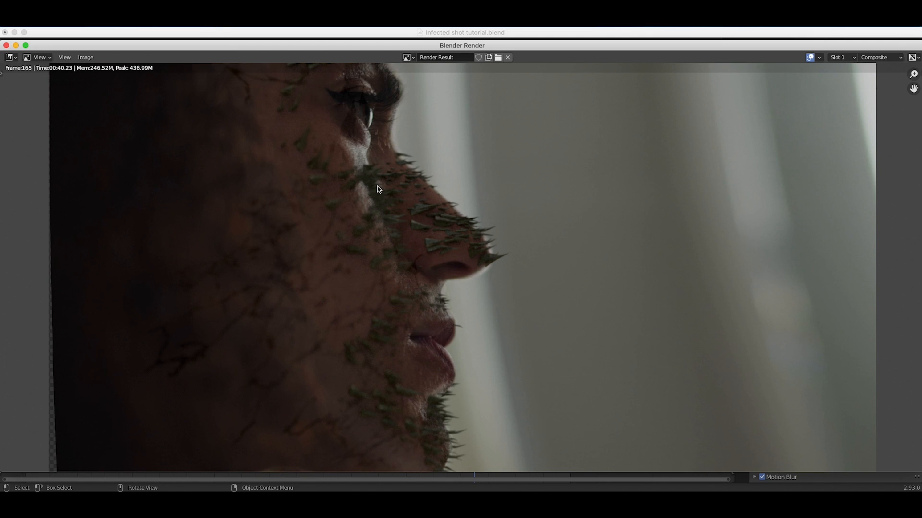
scroll(378, 189, down, 1)
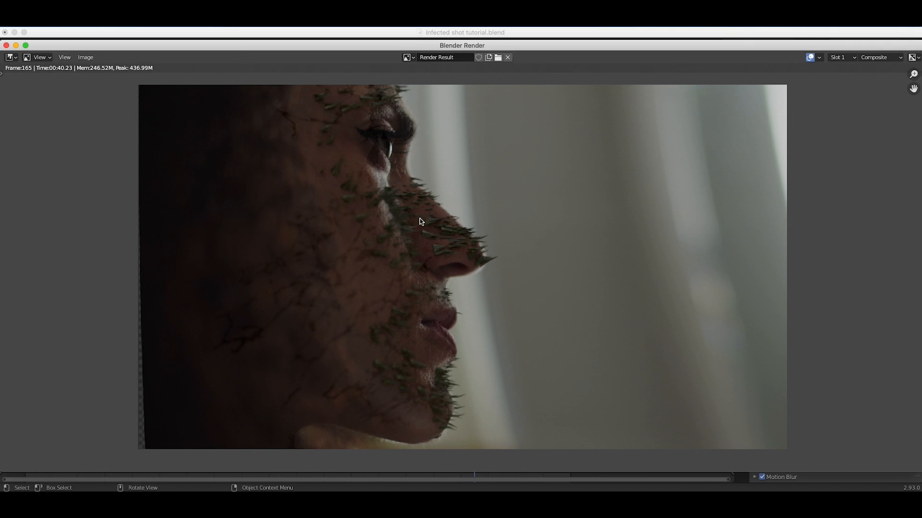
key(Escape)
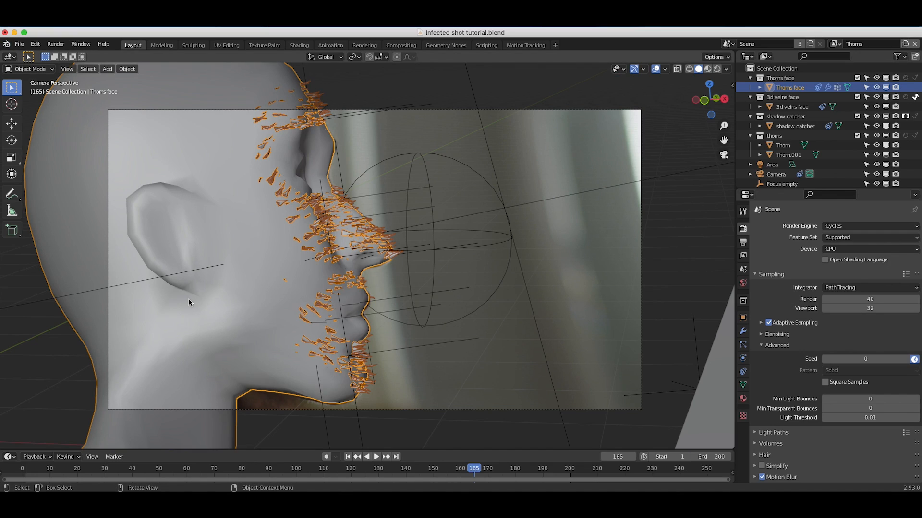
In the compositor, tint the thorns' Color Balance lift slightly yellow and its gamma slightly blue.
click(398, 47)
scroll(380, 236, down, 10)
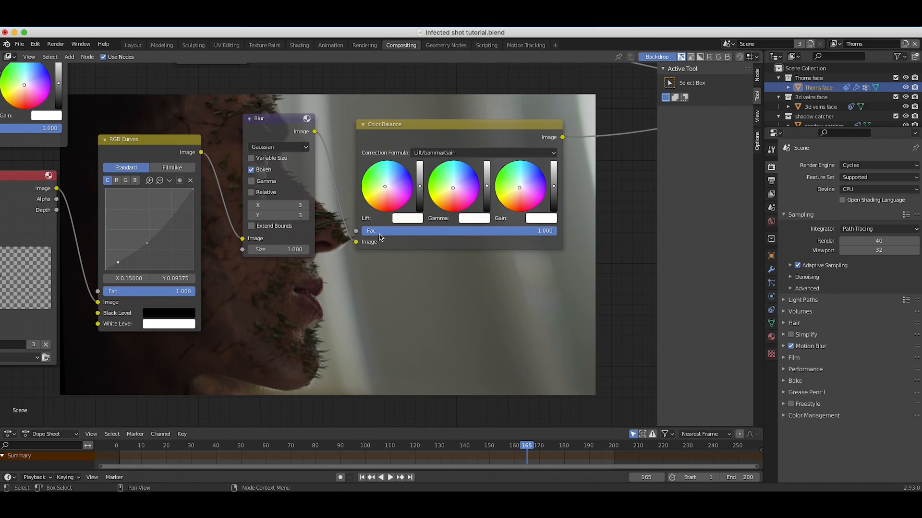
scroll(384, 190, up, 4)
click(468, 211)
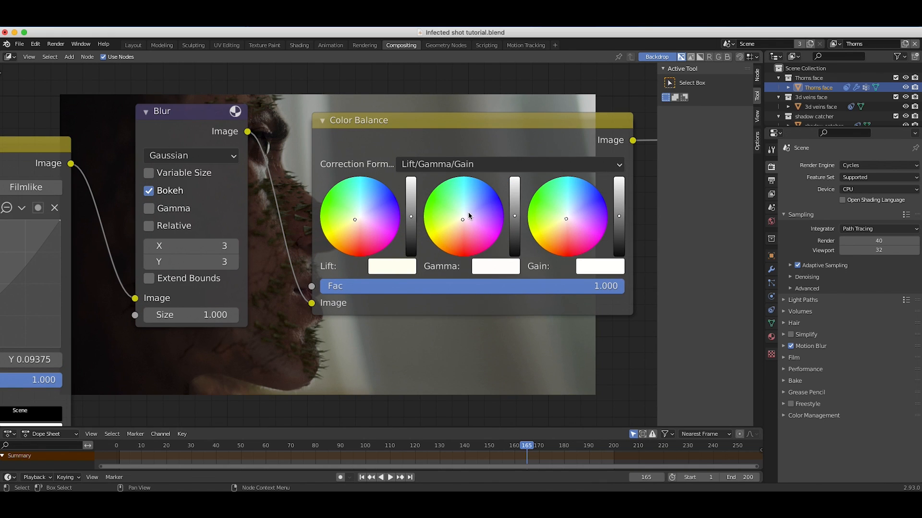
scroll(416, 207, up, 10)
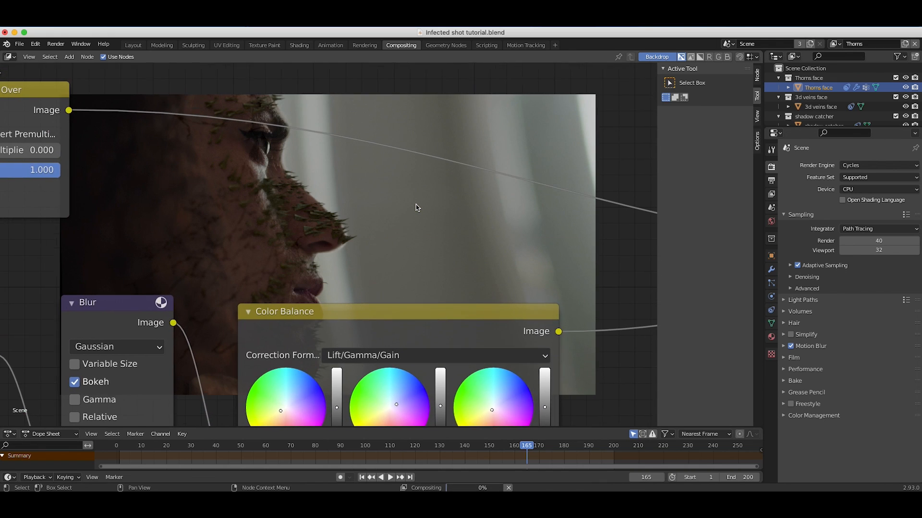
scroll(416, 207, down, 8)
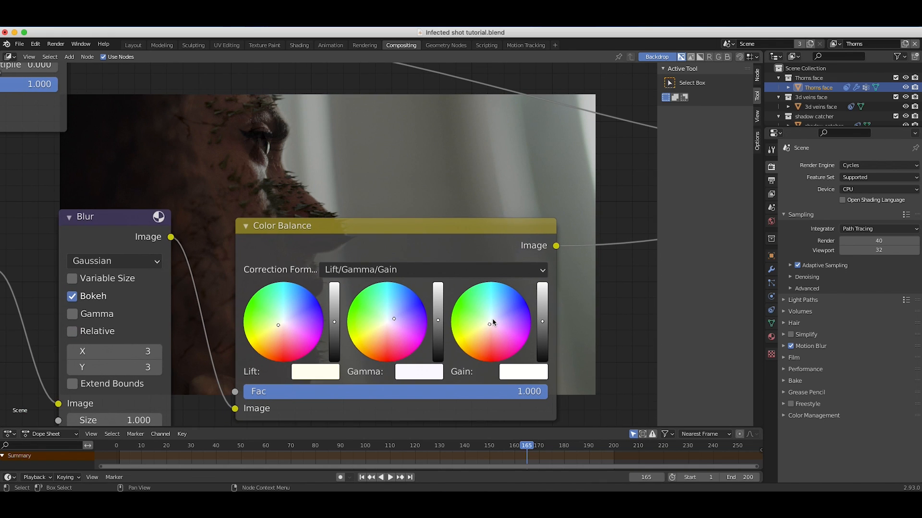
scroll(432, 232, up, 8)
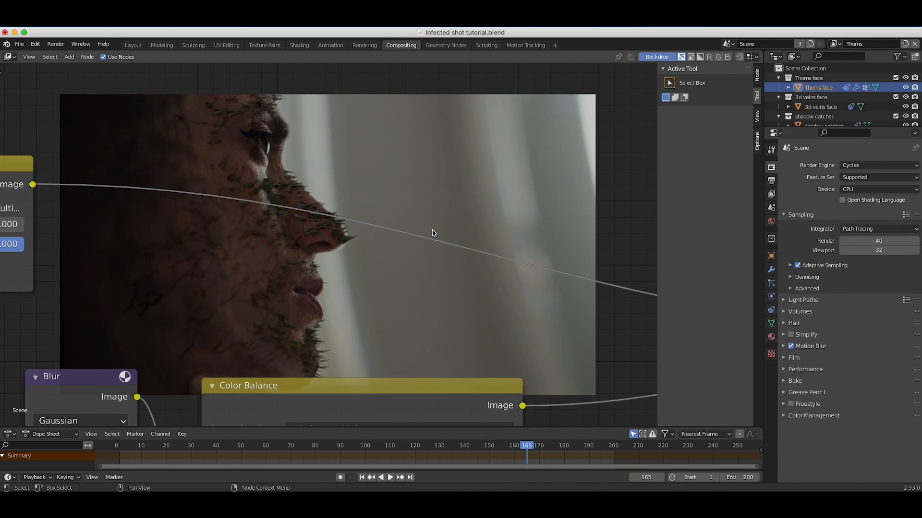
Lower the middle point of the thorns' RGB Curves to X 0.48889, Y 0.30000.
scroll(432, 232, down, 8)
scroll(432, 232, left, 8)
scroll(379, 255, left, 10)
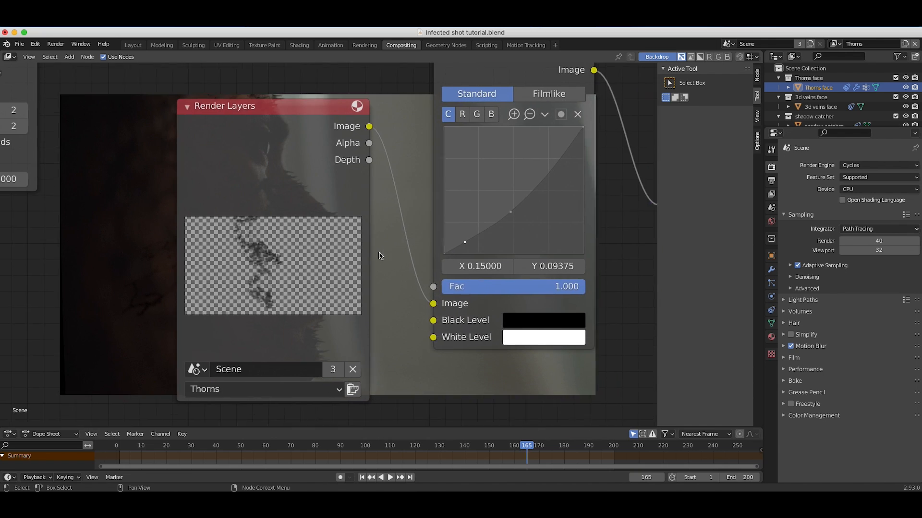
scroll(379, 255, down, 3)
scroll(380, 255, right, 5)
scroll(379, 256, up, 2)
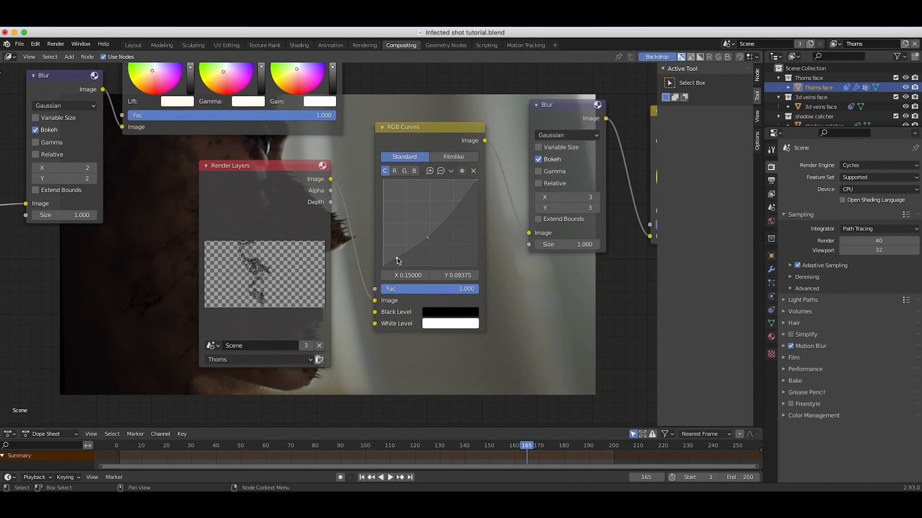
drag(428, 238, 428, 240)
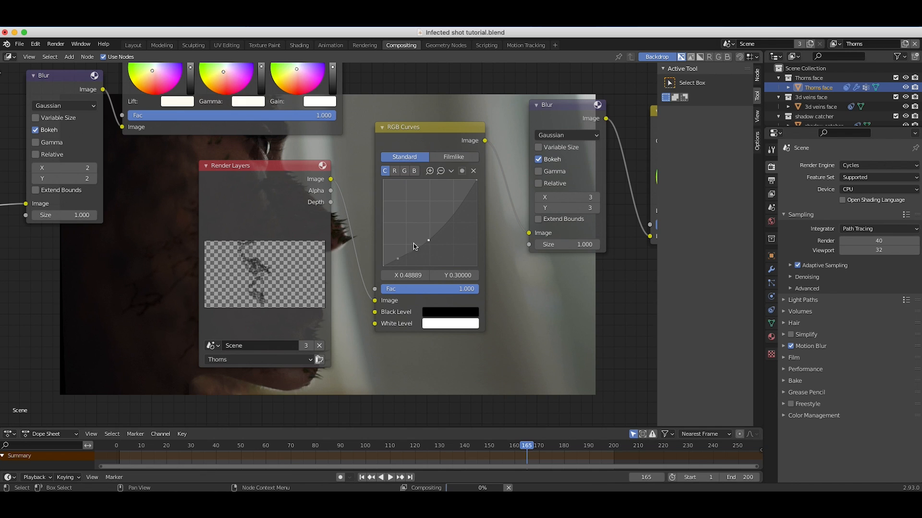
Set the thorns' Blur to 4 in X and Y and fine-tune their Color Balance.
scroll(356, 136, up, 6)
scroll(357, 135, left, 6)
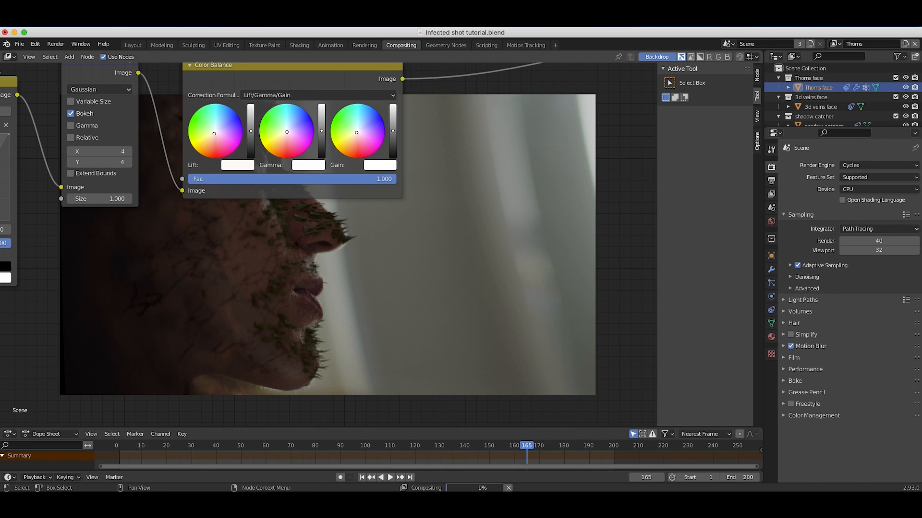
scroll(214, 134, right, 8)
scroll(214, 134, down, 1)
scroll(281, 241, up, 3)
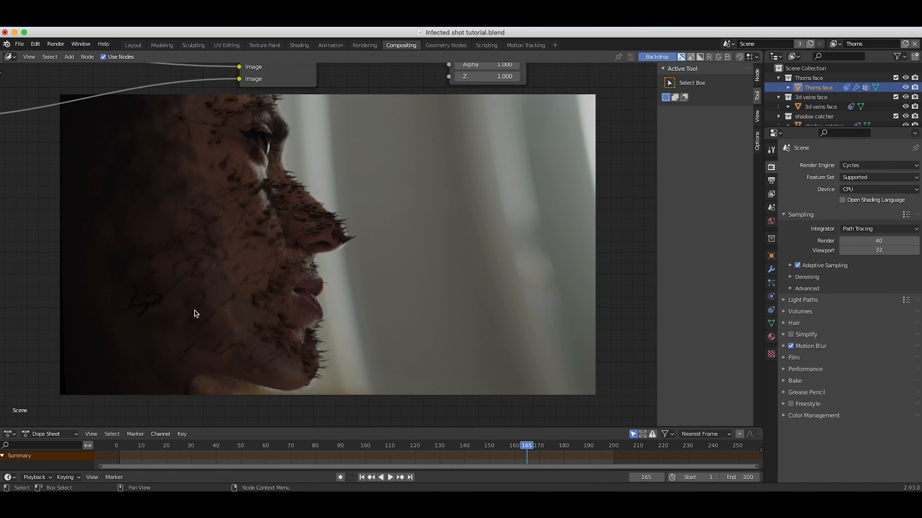
Insert a Color Balance node between the final Alpha Over and the Viewer, tinting its lift slightly blue.
ctrl+scroll(192, 245, down, 3)
scroll(192, 245, up, 4)
key(alt+v)
click(382, 243)
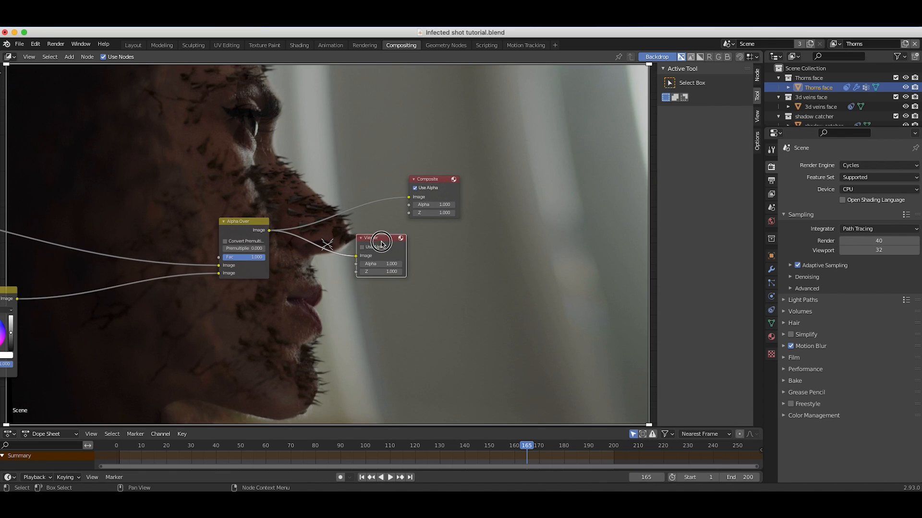
drag(382, 244, 579, 250)
key(shift+a)
mouse_move(312, 310)
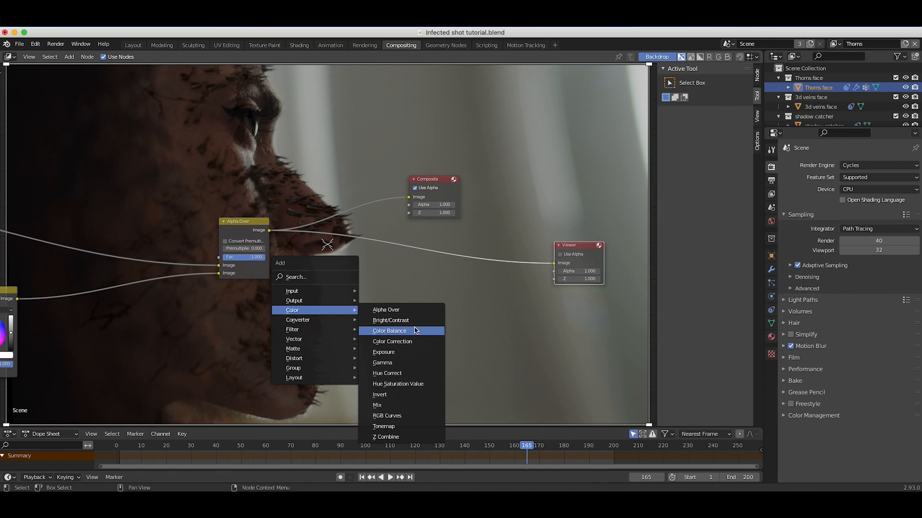
click(382, 330)
click(383, 303)
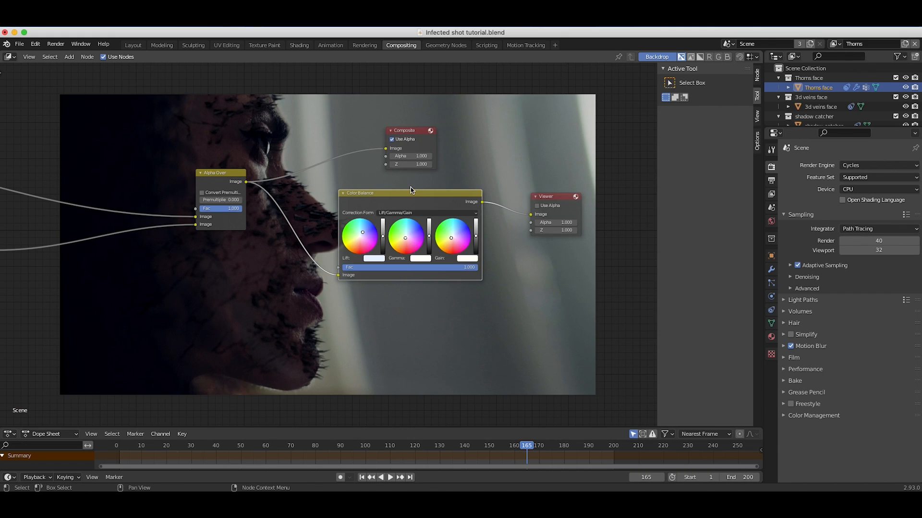
Enlarge the backdrop and examine the graded composite together with the compositing node tree.
key(alt+v)
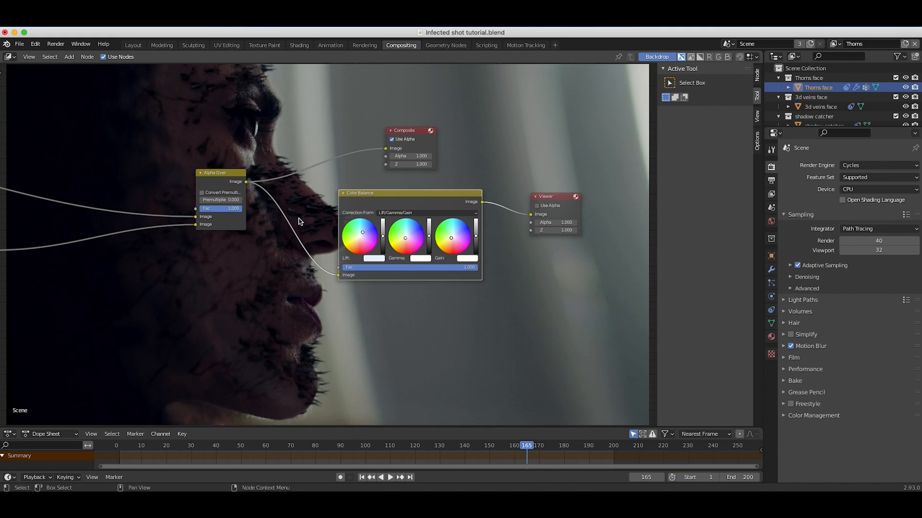
scroll(258, 243, up, 8)
scroll(258, 247, down, 5)
scroll(258, 246, left, 5)
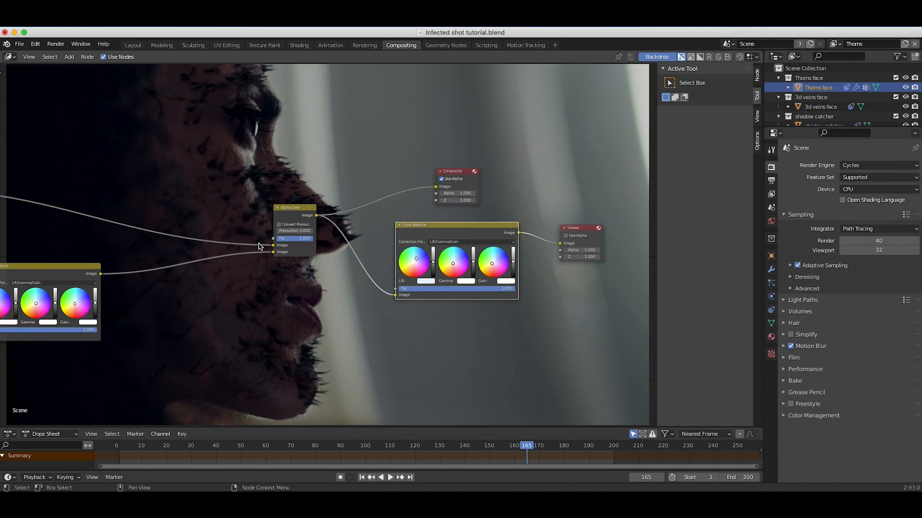
scroll(330, 275, down, 4)
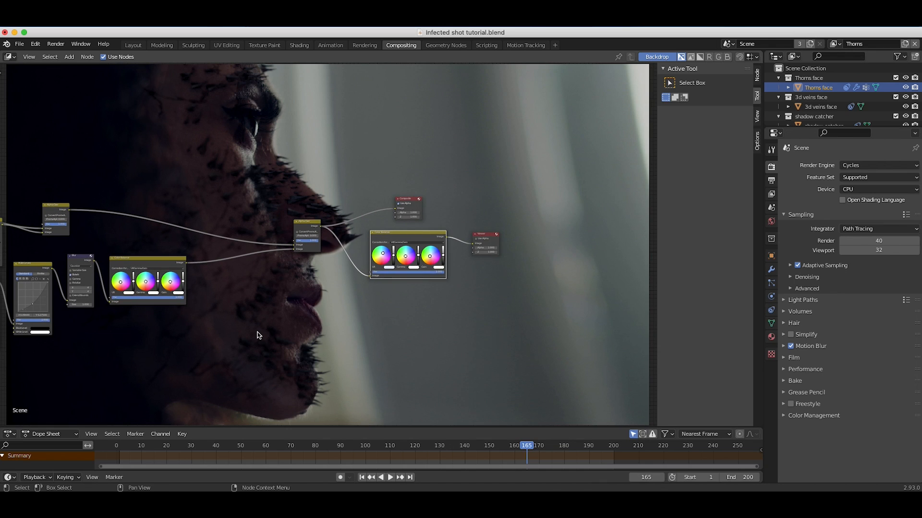
scroll(259, 331, left, 5)
scroll(259, 334, down, 3)
scroll(259, 333, left, 5)
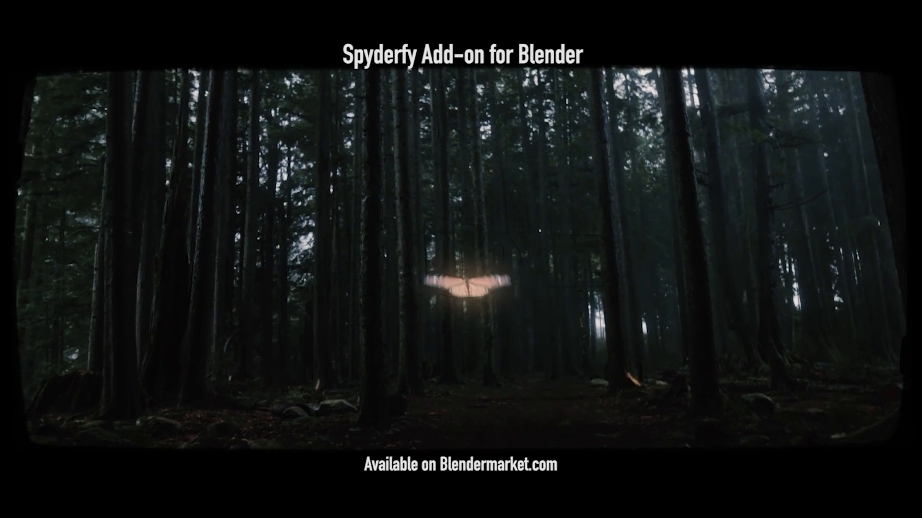